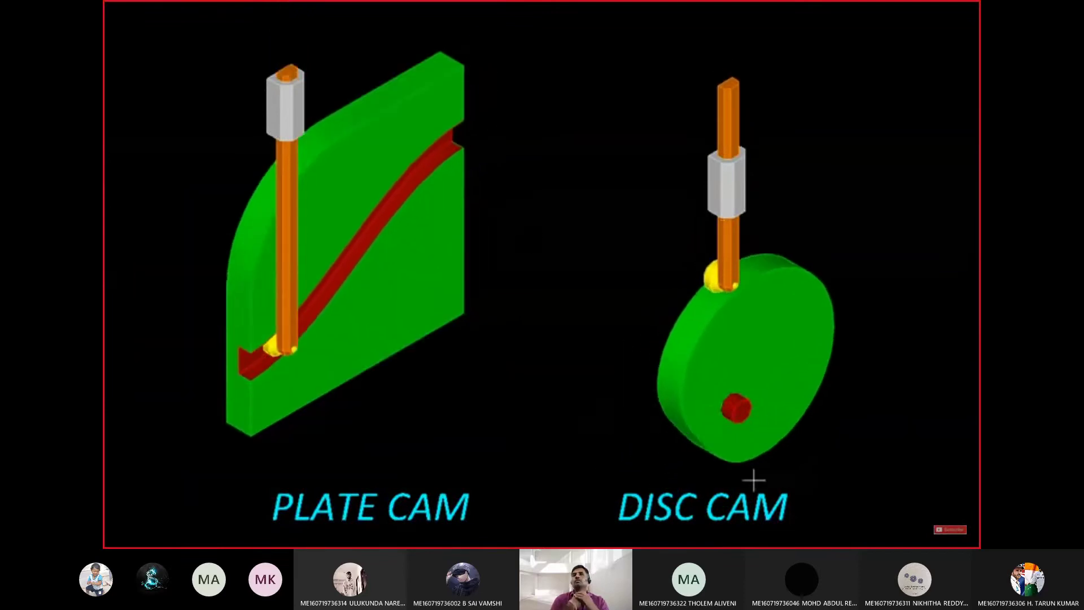
- Exit full-screen on the Follower Types Definitions video and return to the AutoCAD drawing
{"action": "key", "text": "Escape"}
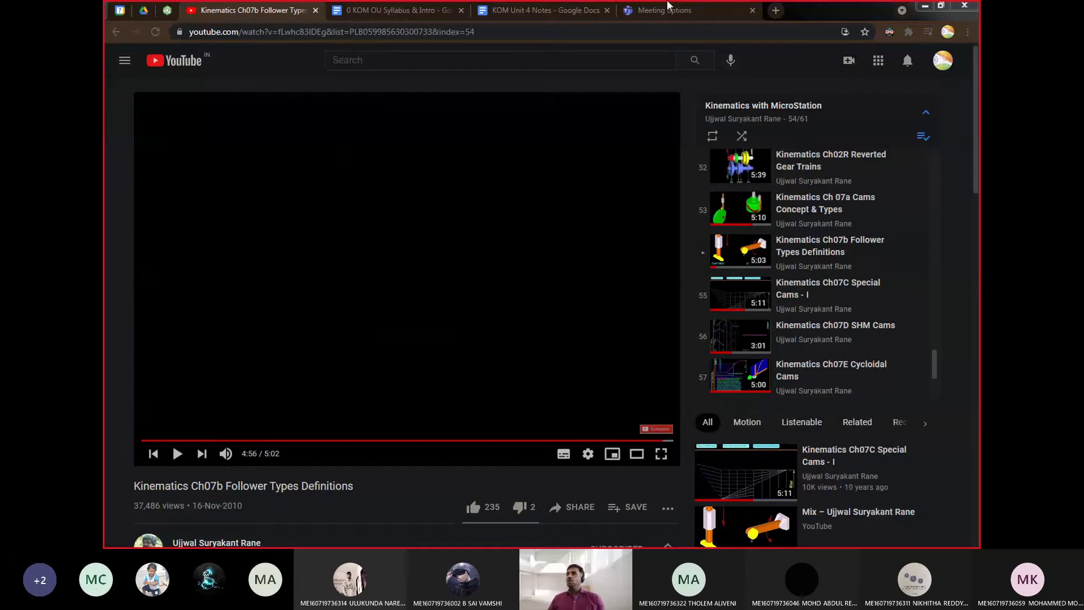
{"action": "key", "text": "alt+Tab"}
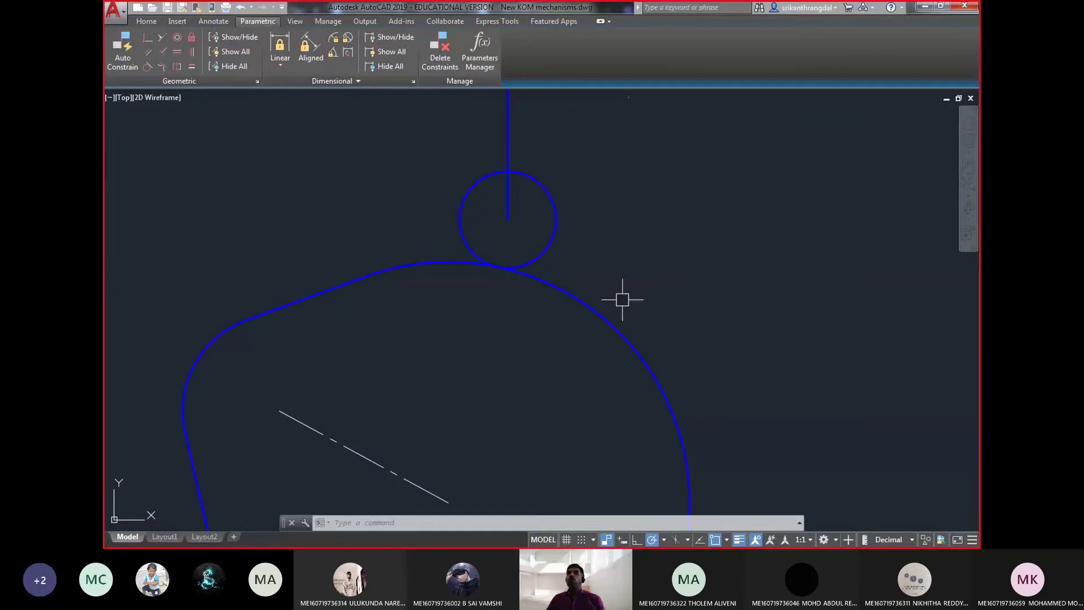
- Add a multiline text label reading 'Constant' in a blank area of the drawing
{"action": "scroll", "coordinate": [622, 297], "scroll_direction": "down", "scroll_amount": 4}
{"action": "scroll", "coordinate": [566, 307], "scroll_direction": "down", "scroll_amount": 2}
{"action": "scroll", "coordinate": [390, 291], "scroll_direction": "down", "scroll_amount": 2}
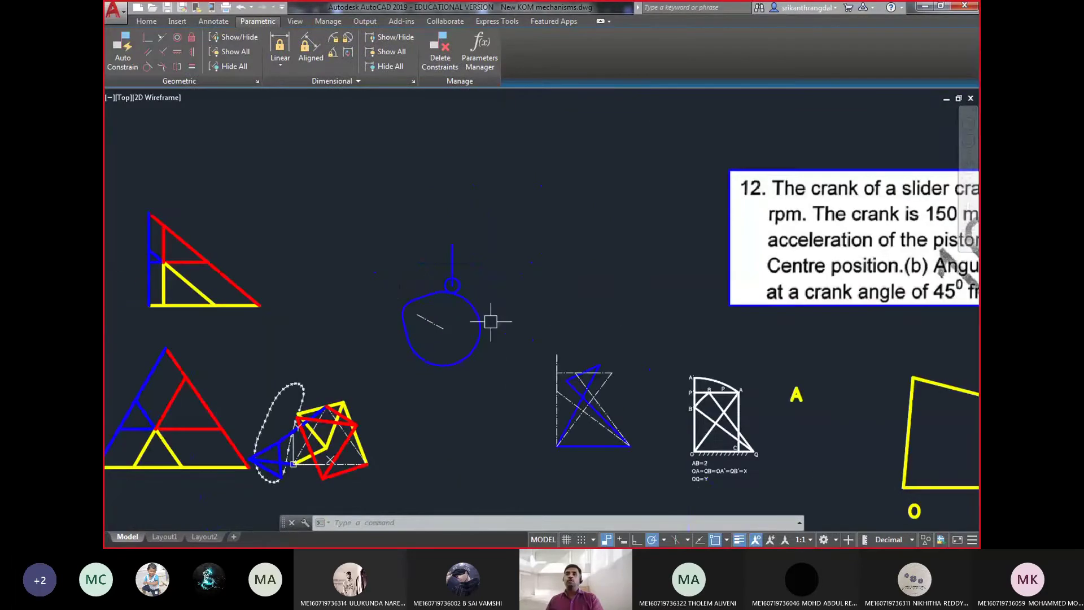
{"action": "middle_click_drag", "start_coordinate": [627, 314], "coordinate": [296, 267]}
{"action": "scroll", "coordinate": [296, 267], "scroll_direction": "down", "scroll_amount": 3}
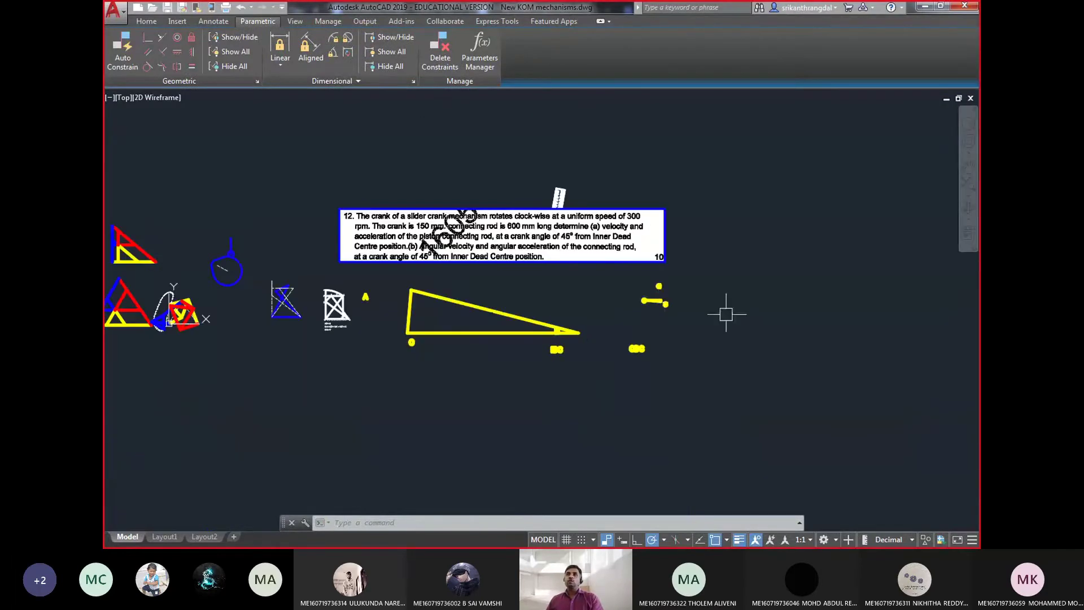
{"action": "middle_click_drag", "start_coordinate": [598, 339], "coordinate": [810, 228]}
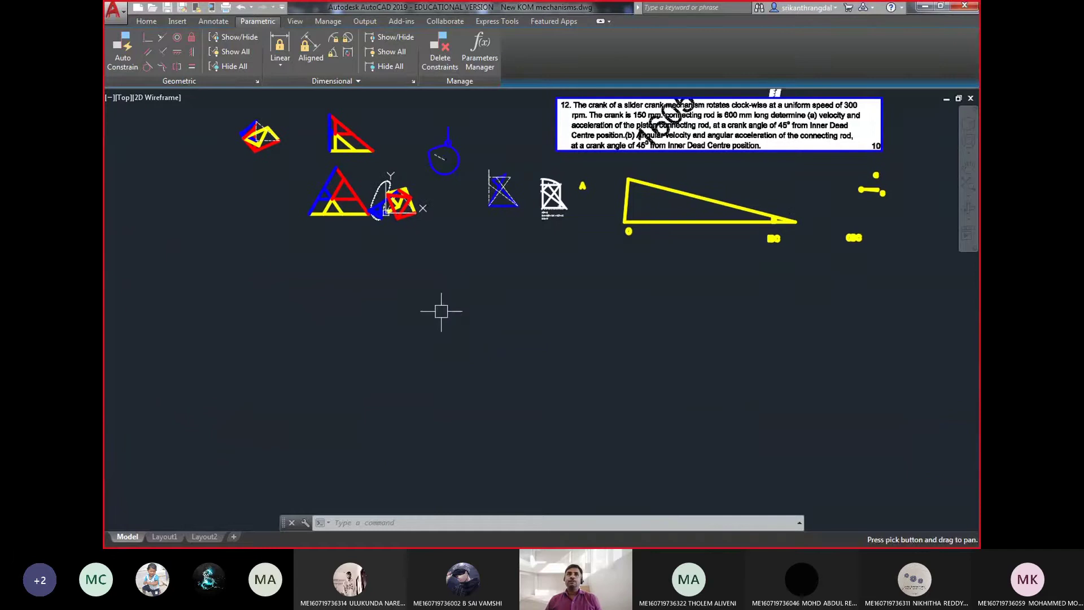
{"action": "scroll", "coordinate": [452, 312], "scroll_direction": "up", "scroll_amount": 5}
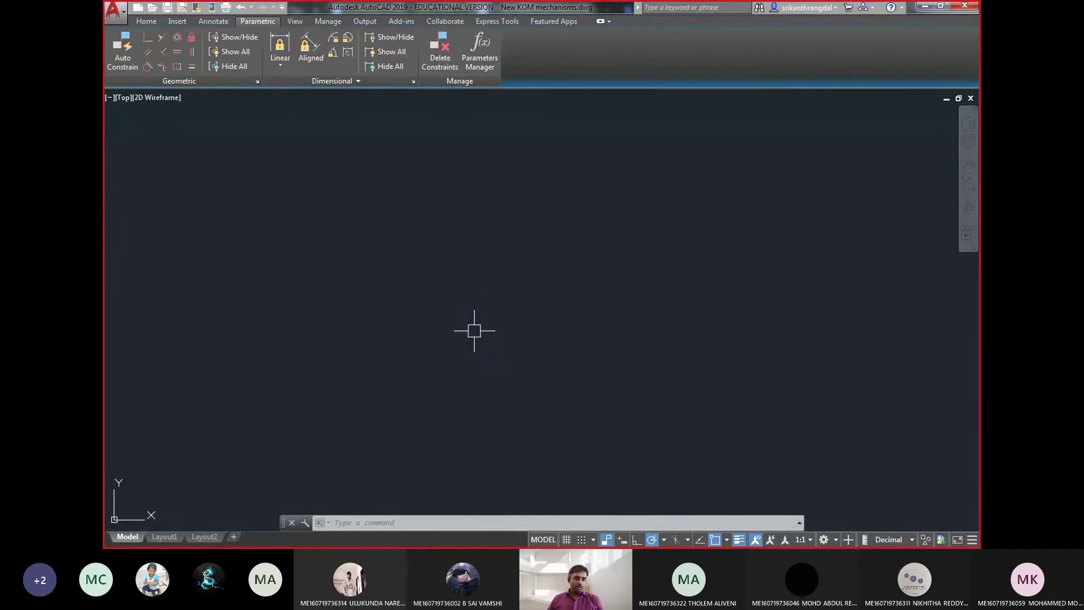
{"action": "type", "text": "t"}
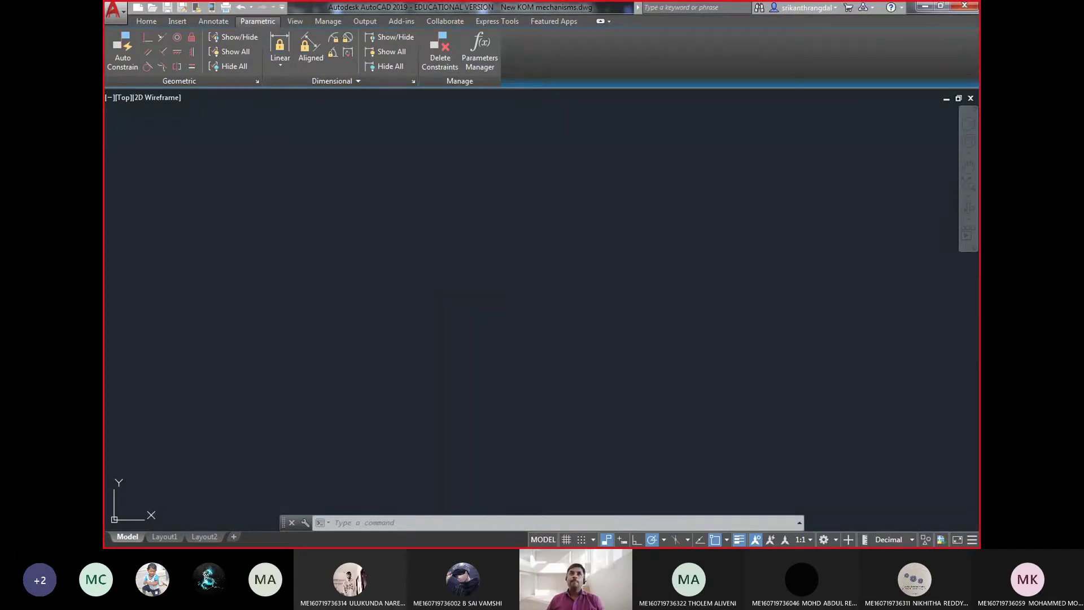
{"action": "key", "text": "Return"}
{"action": "left_click", "coordinate": [332, 249]}
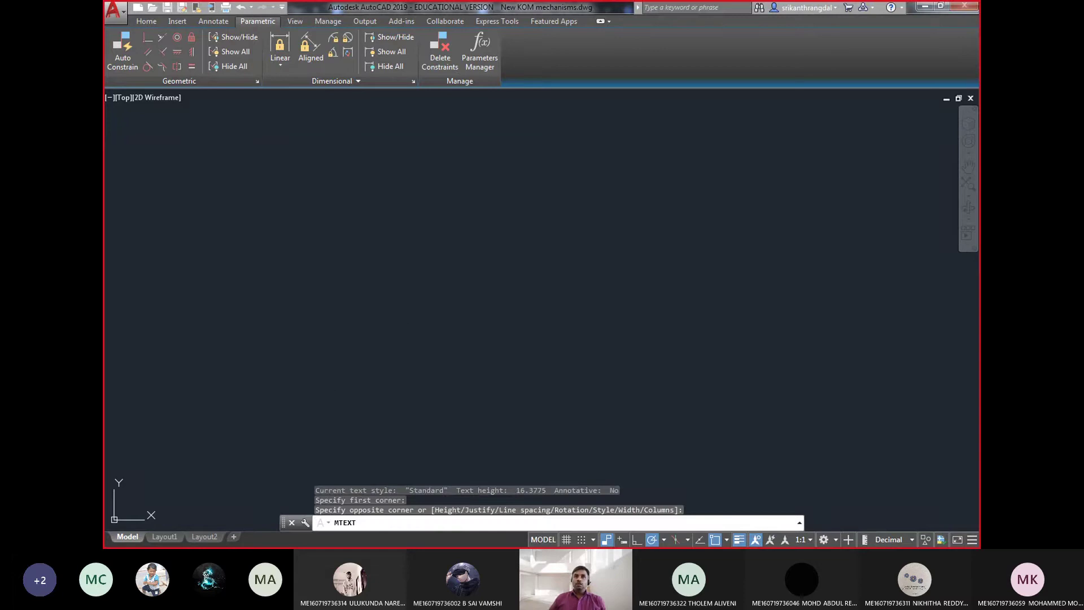
{"action": "left_click", "coordinate": [649, 281]}
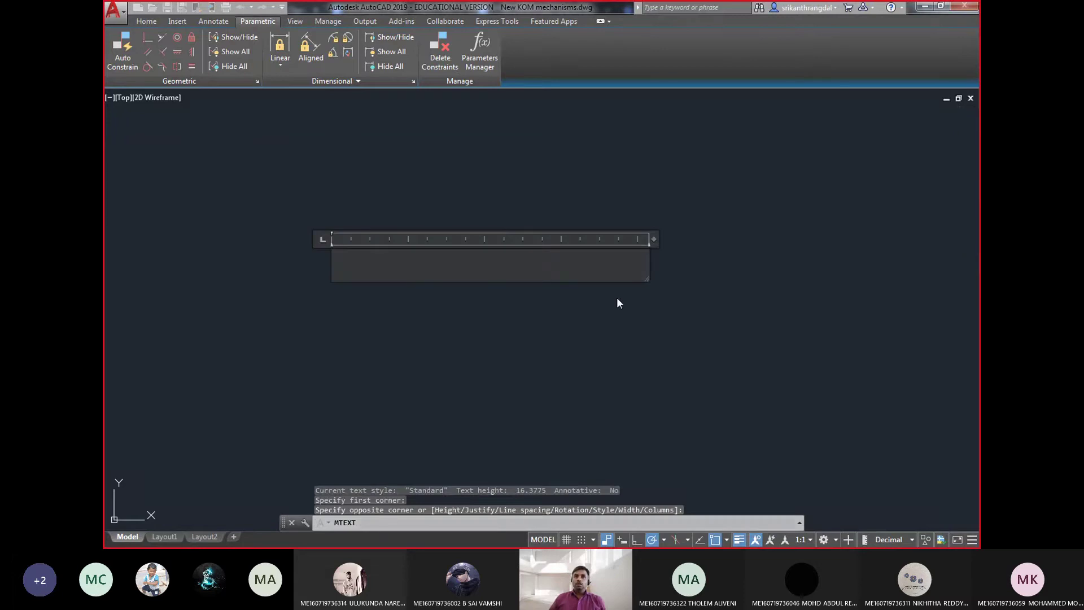
{"action": "type", "text": "Consta"}
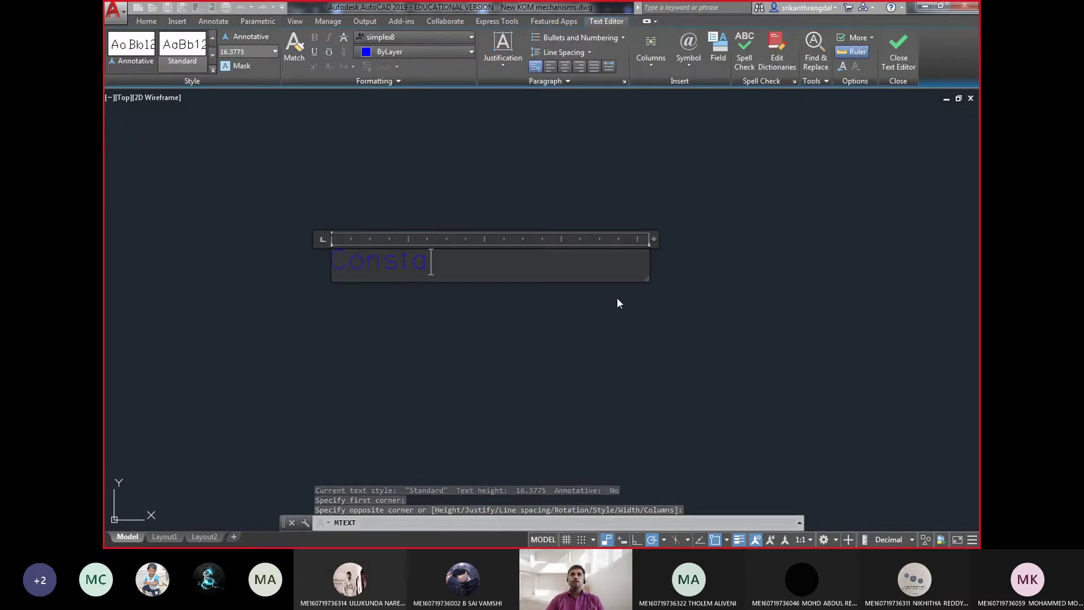
{"action": "type", "text": "nt"}
{"action": "left_click", "coordinate": [523, 252]}
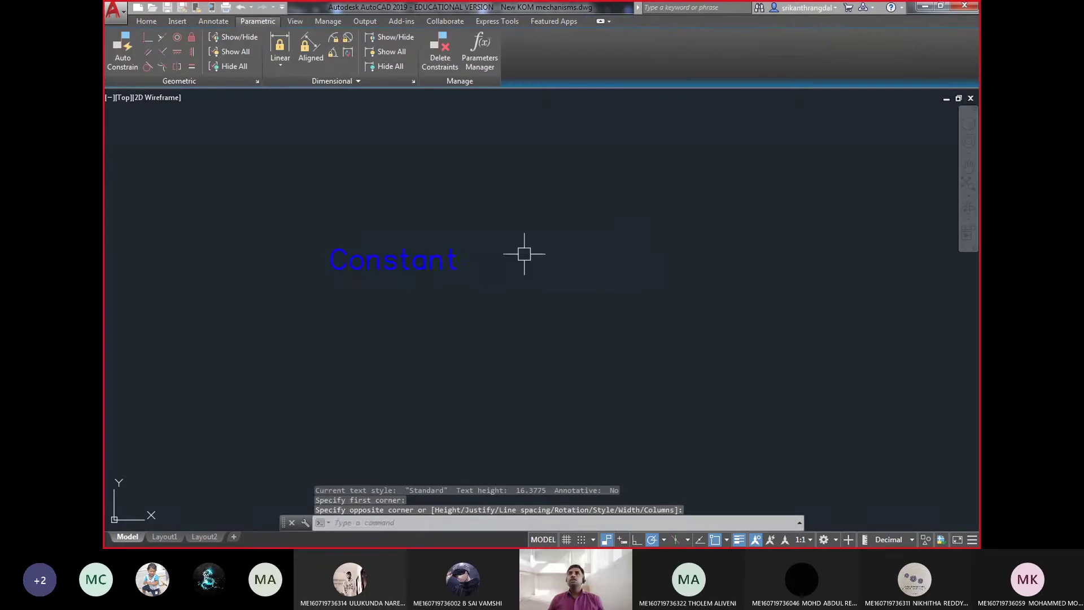
- Move the 'Constant' text onto layer 0 so it displays white
{"action": "left_click", "coordinate": [394, 288]}
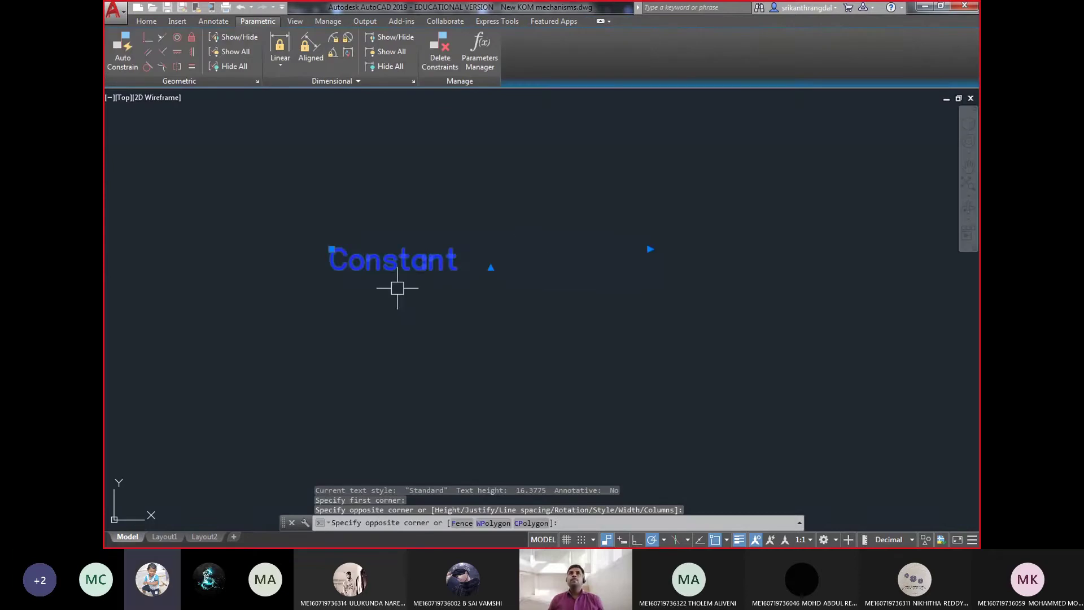
{"action": "left_click", "coordinate": [153, 22]}
{"action": "left_click", "coordinate": [731, 36]}
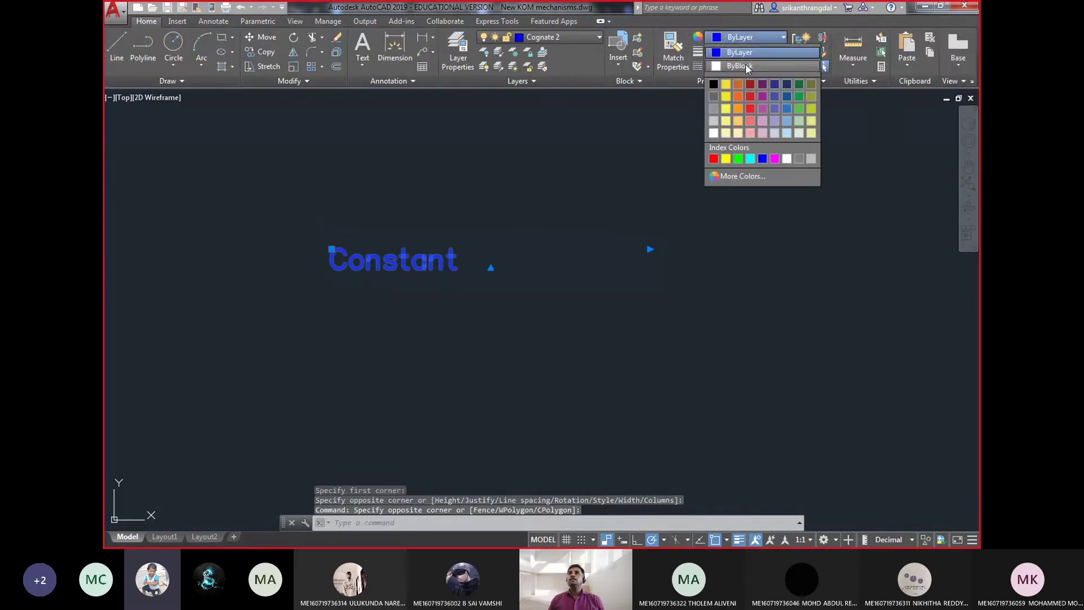
{"action": "left_click", "coordinate": [551, 39]}
{"action": "left_click", "coordinate": [550, 37]}
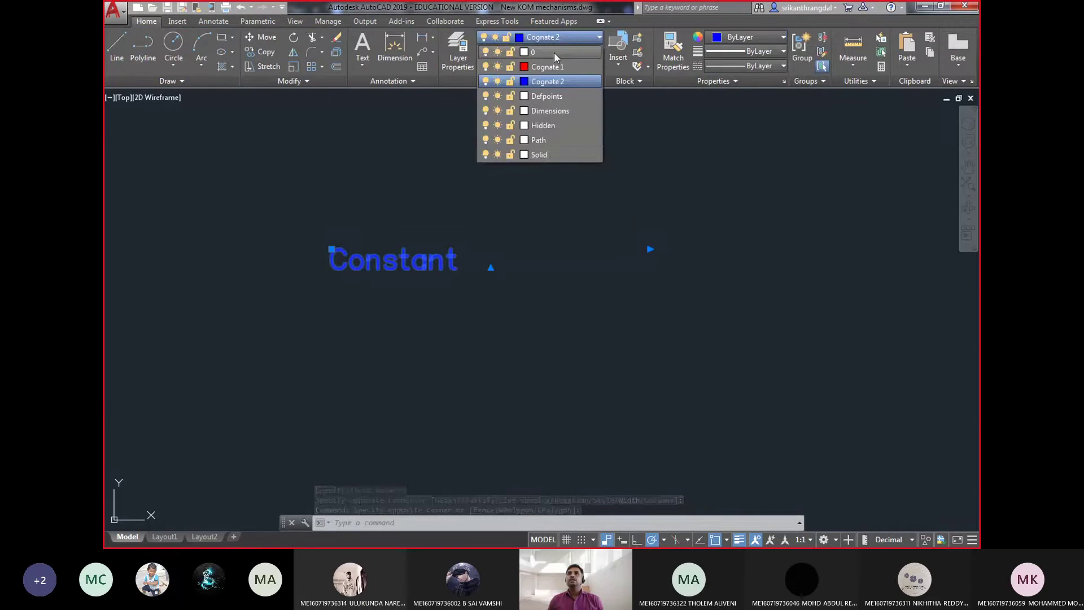
{"action": "left_click", "coordinate": [554, 52]}
{"action": "key", "text": "Escape"}
{"action": "key", "text": "Escape"}
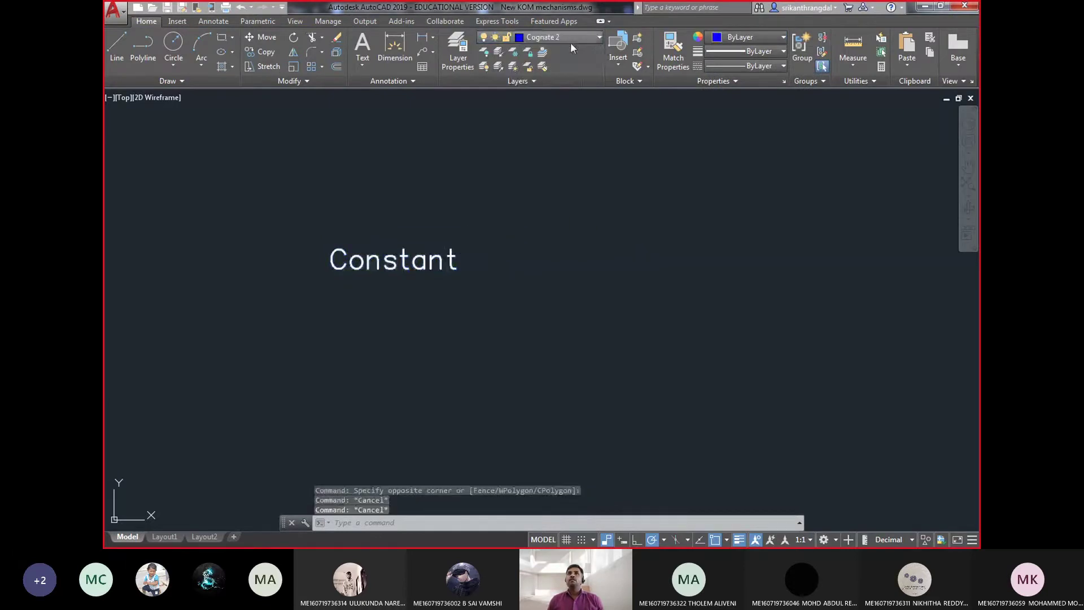
{"action": "left_click", "coordinate": [568, 38]}
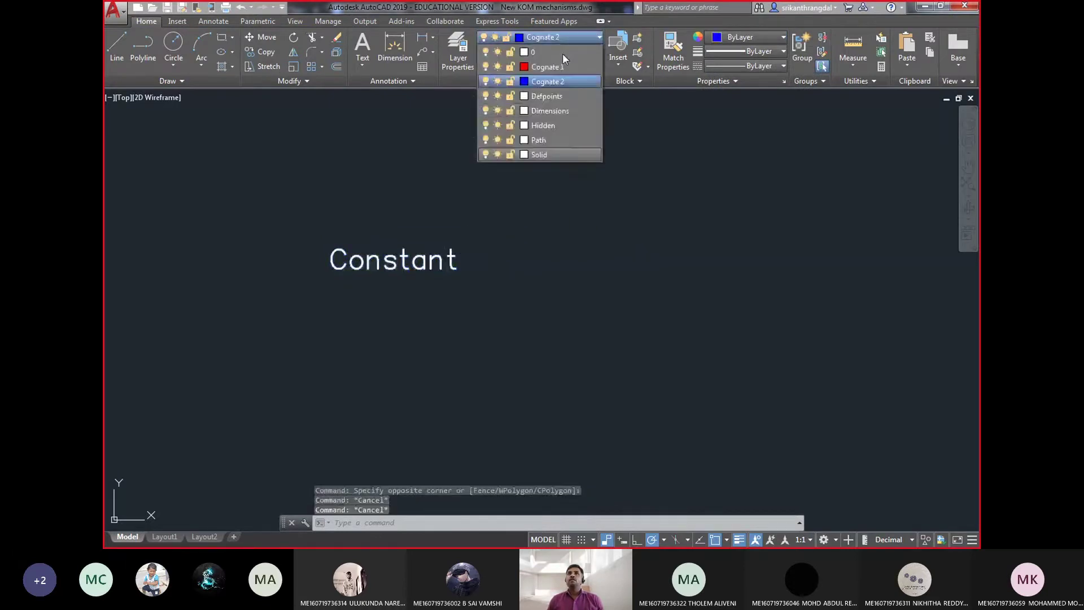
- Edit the text into lines 'Constant Velocity', 'Constant Acceleration' and '/ Parabolic'
{"action": "double_click", "coordinate": [432, 263]}
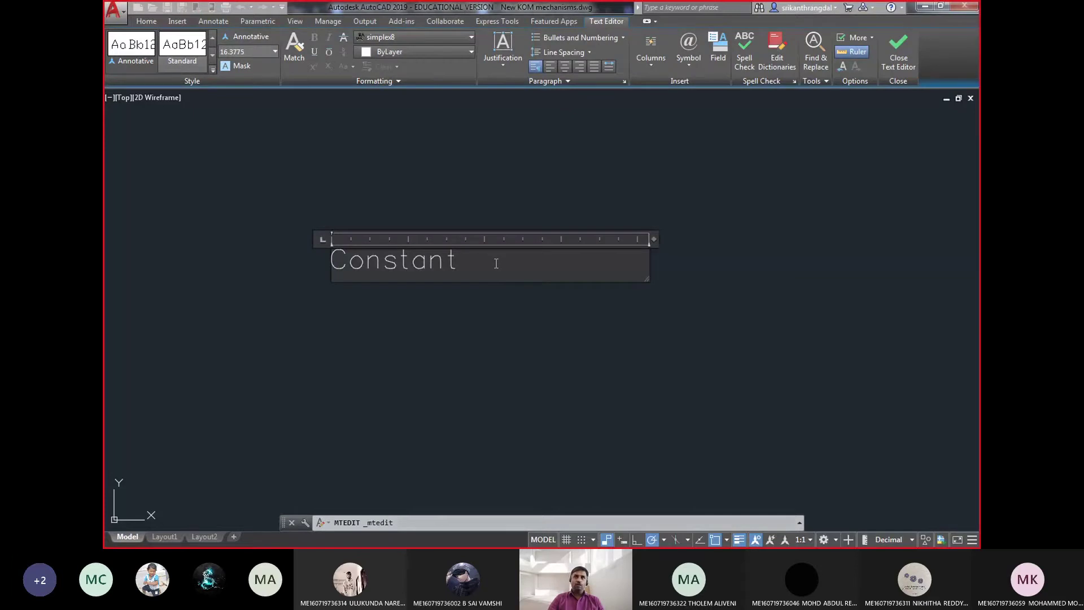
{"action": "type", "text": "Velocit"}
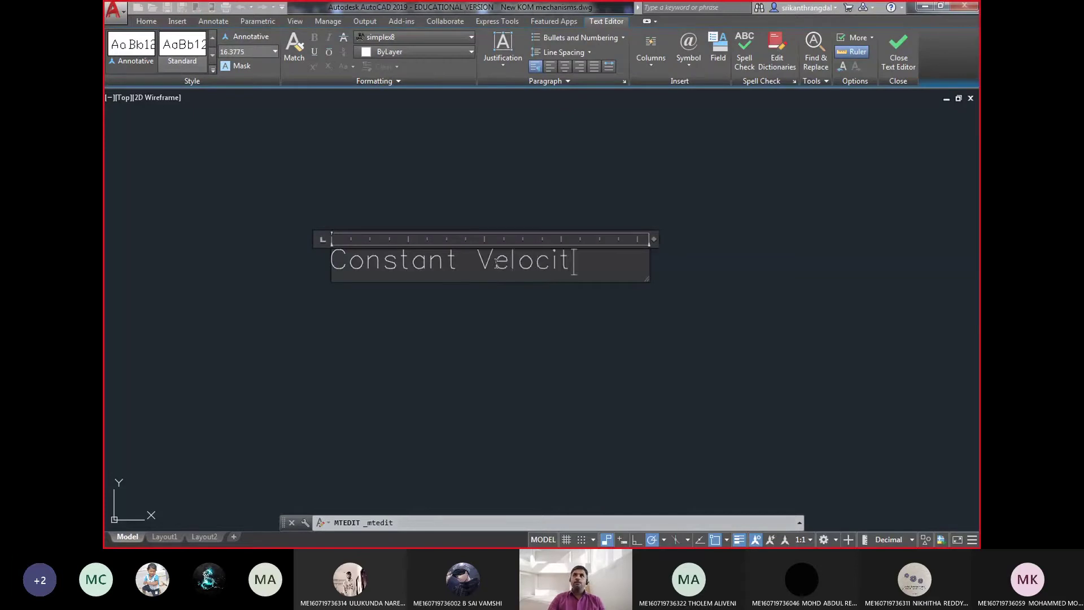
{"action": "type", "text": "y"}
{"action": "key", "text": "Return"}
{"action": "type", "text": "Consta"}
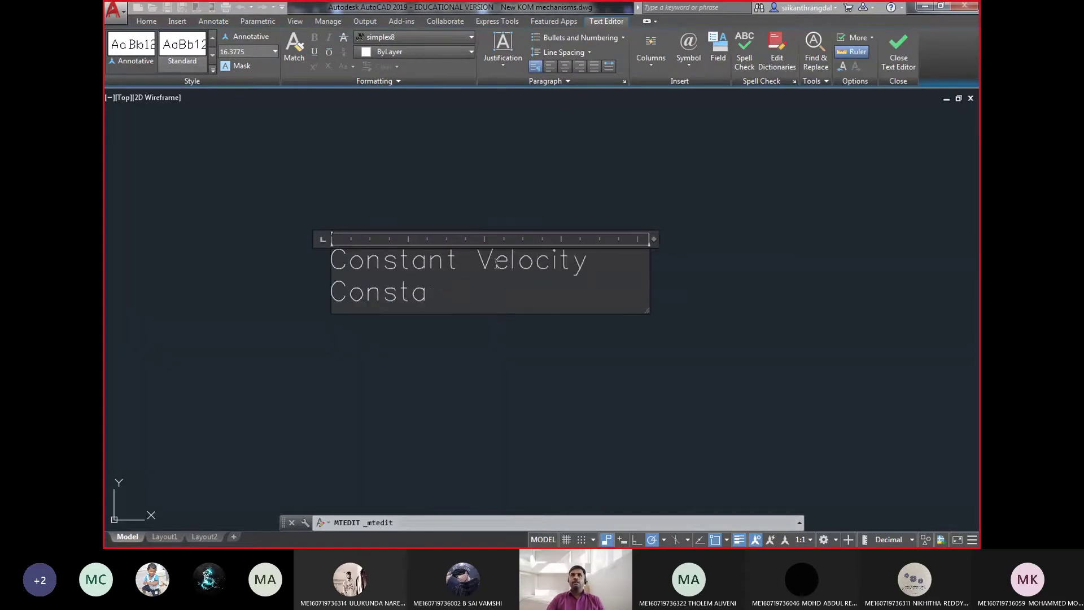
{"action": "type", "text": "nt Accelerat"}
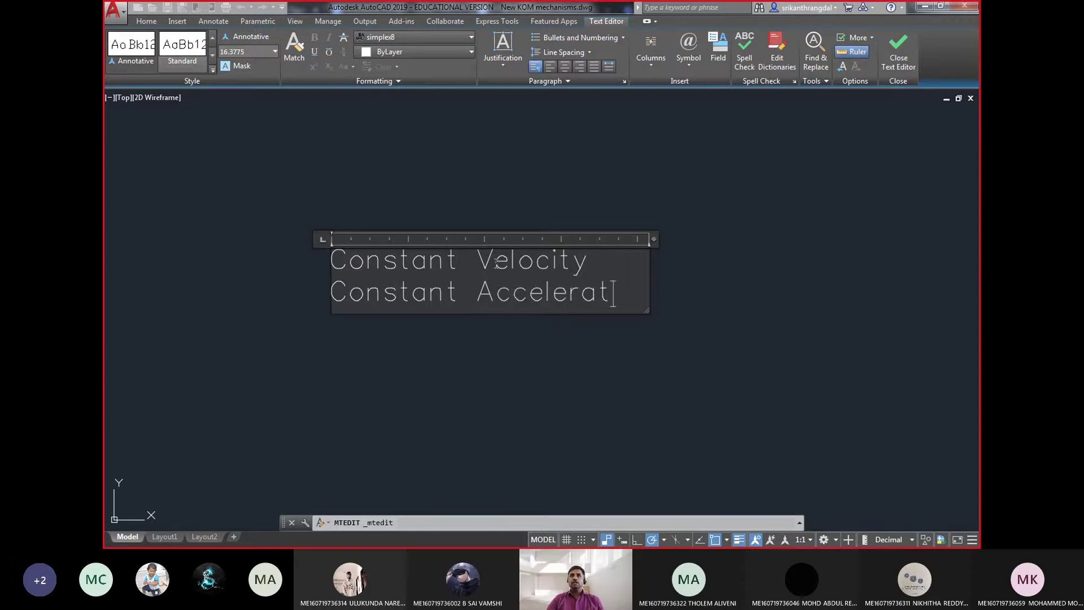
{"action": "type", "text": "ion"}
{"action": "key", "text": "Return"}
{"action": "type", "text": "/ "}
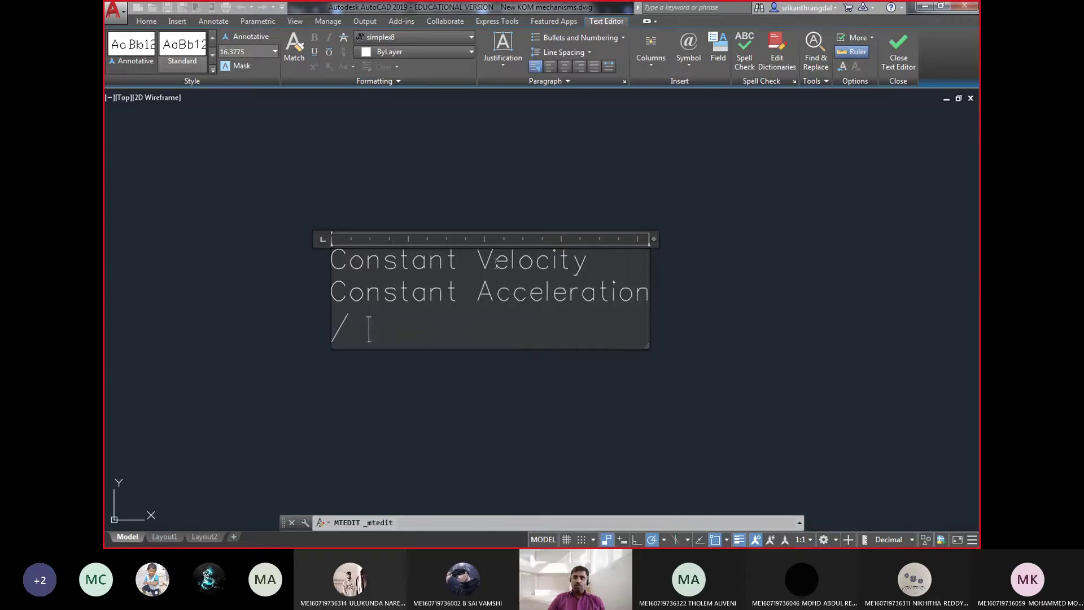
{"action": "type", "text": "Parabolic"}
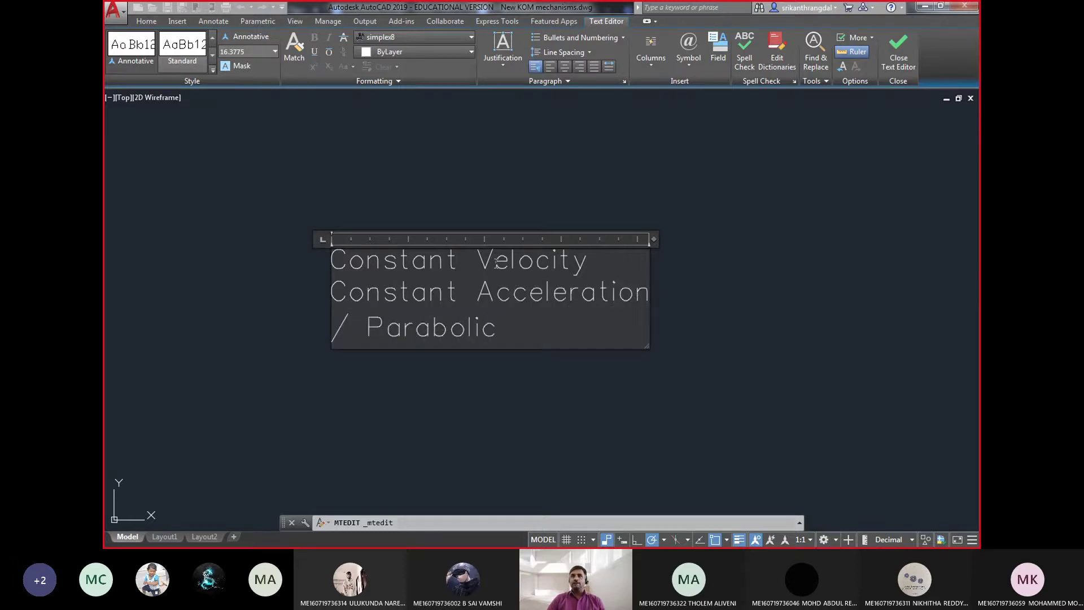
- Widen the text box, add 'Simple Harmonic Motion' and a fourth title line, then close the editor
{"action": "mouse_move", "coordinate": [654, 239]}
{"action": "left_mouse_down"}
{"action": "mouse_move", "coordinate": [876, 246]}
{"action": "mouse_move", "coordinate": [852, 247]}
{"action": "left_mouse_up"}
{"action": "key", "text": "Return"}
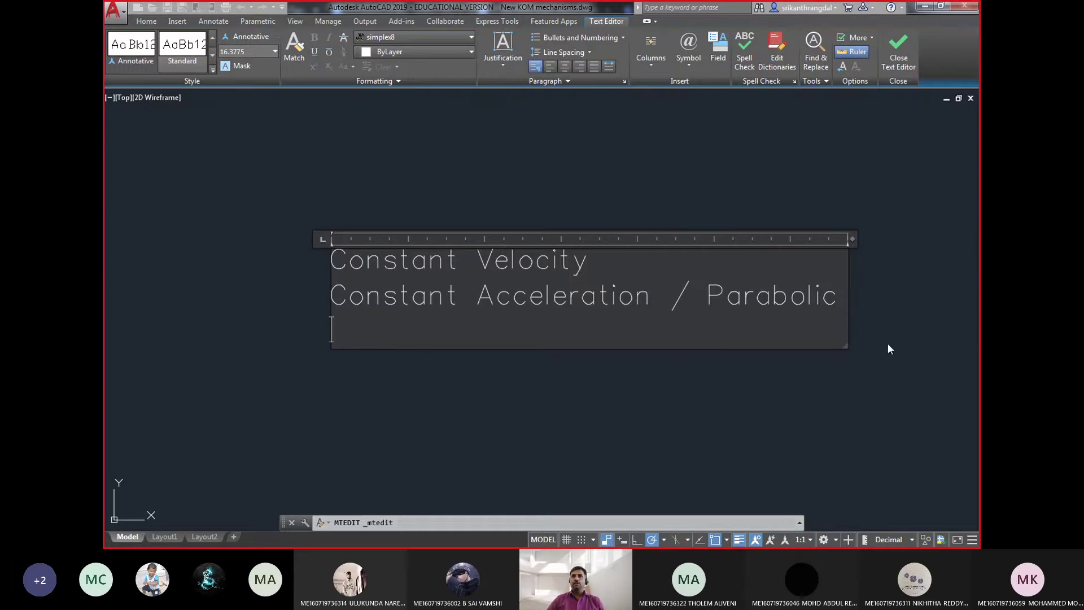
{"action": "type", "text": "S"}
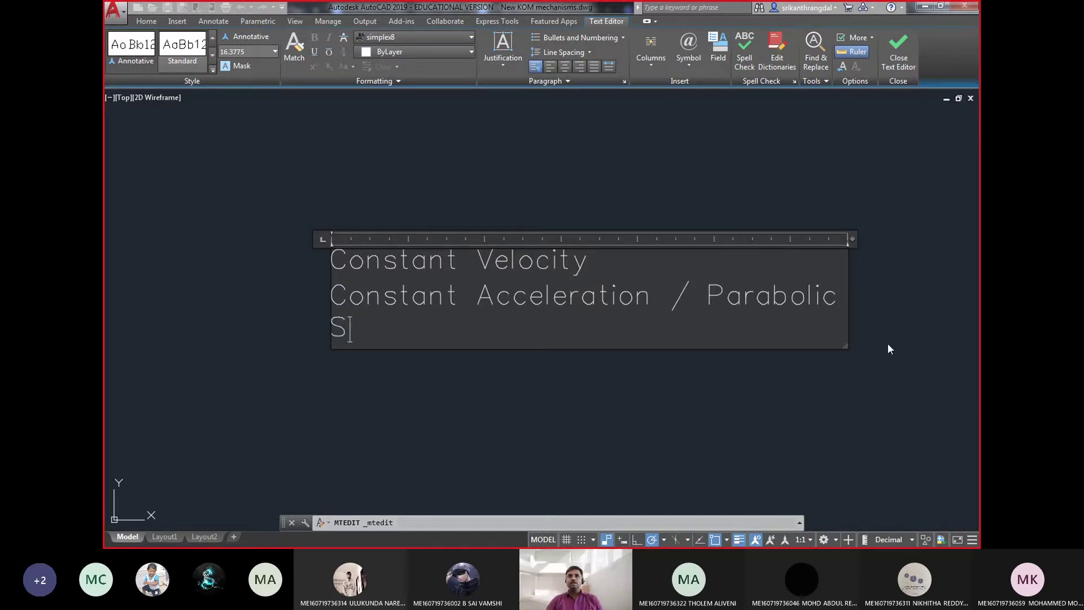
{"action": "type", "text": "imple Harmonic "}
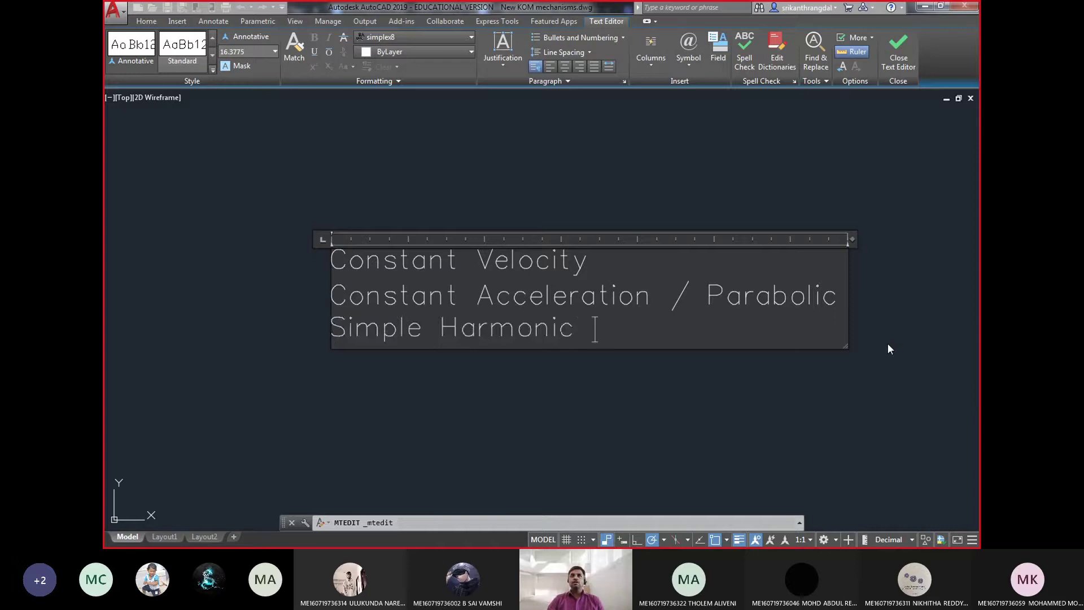
{"action": "type", "text": "Motion"}
{"action": "key", "text": "Return"}
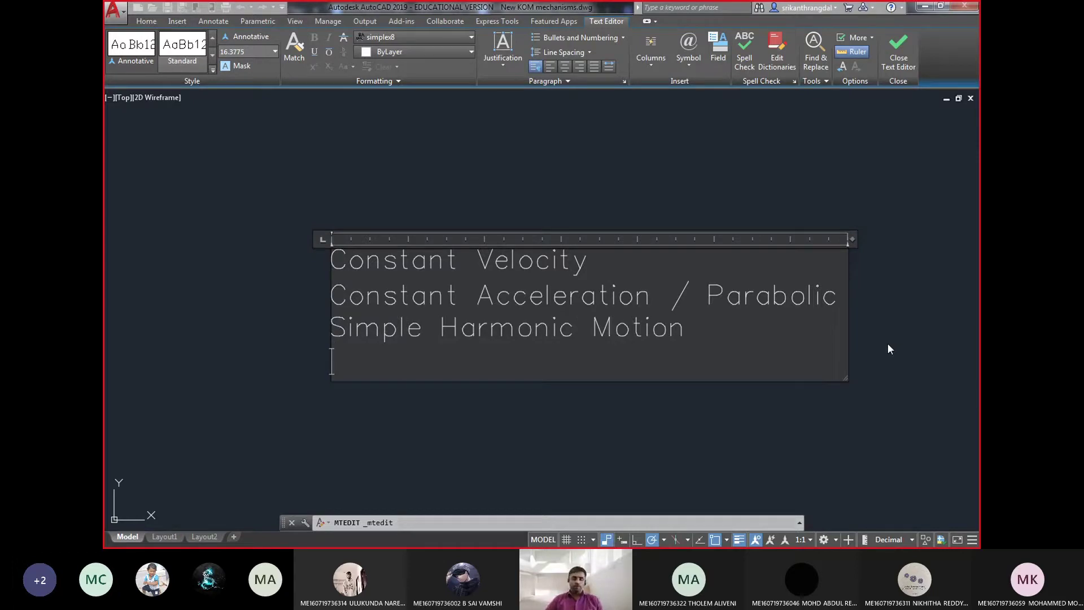
{"action": "type", "text": "C"}
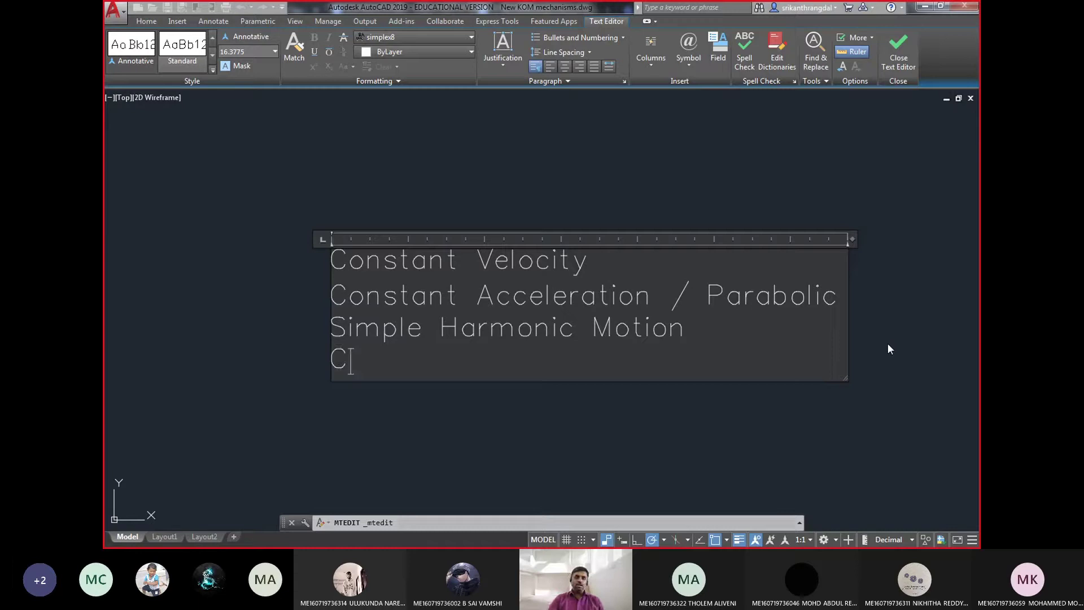
{"action": "type", "text": "cy"}
{"action": "key", "text": "BackSpace"}
{"action": "key", "text": "BackSpace"}
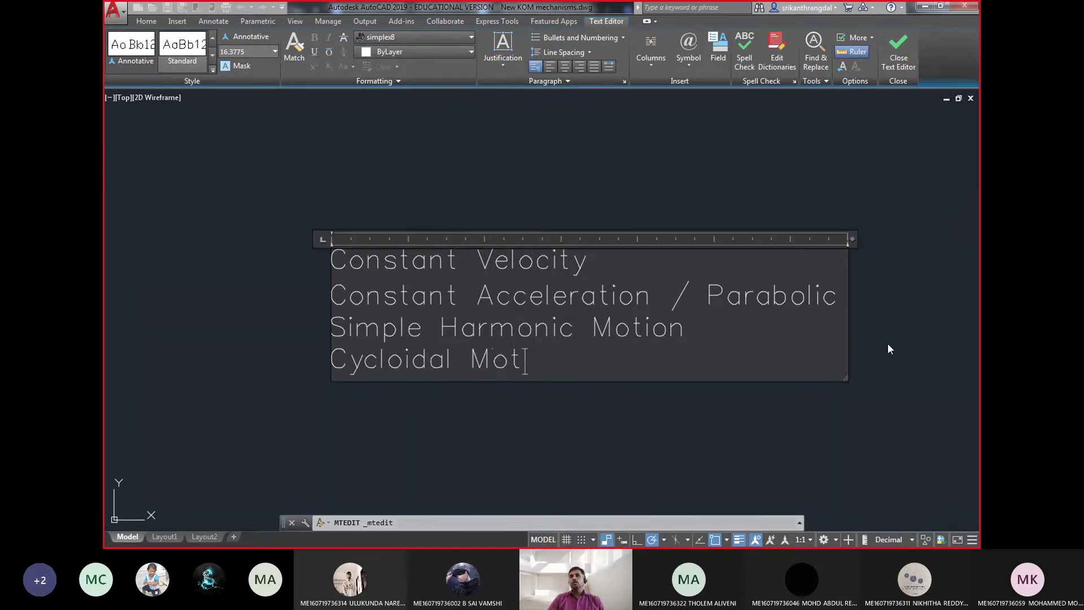
{"action": "key", "text": "Escape"}
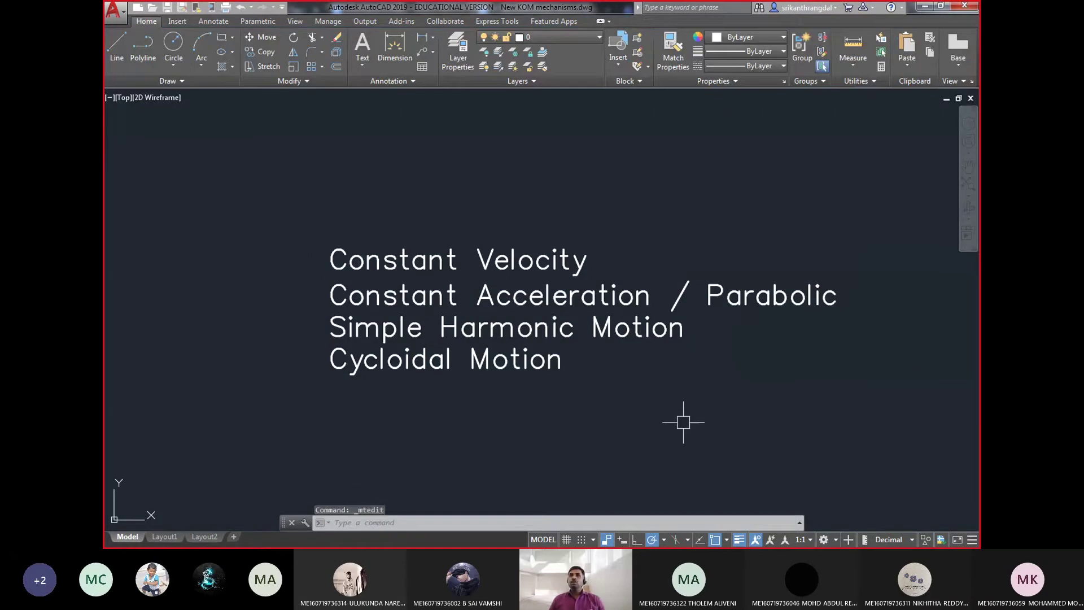
- Turn on Clean Screen to enlarge the drawing area around the titles
{"action": "mouse_move", "coordinate": [641, 346]}
{"action": "middle_mouse_down"}
{"action": "mouse_move", "coordinate": [467, 277]}
{"action": "mouse_move", "coordinate": [429, 234]}
{"action": "middle_mouse_up"}
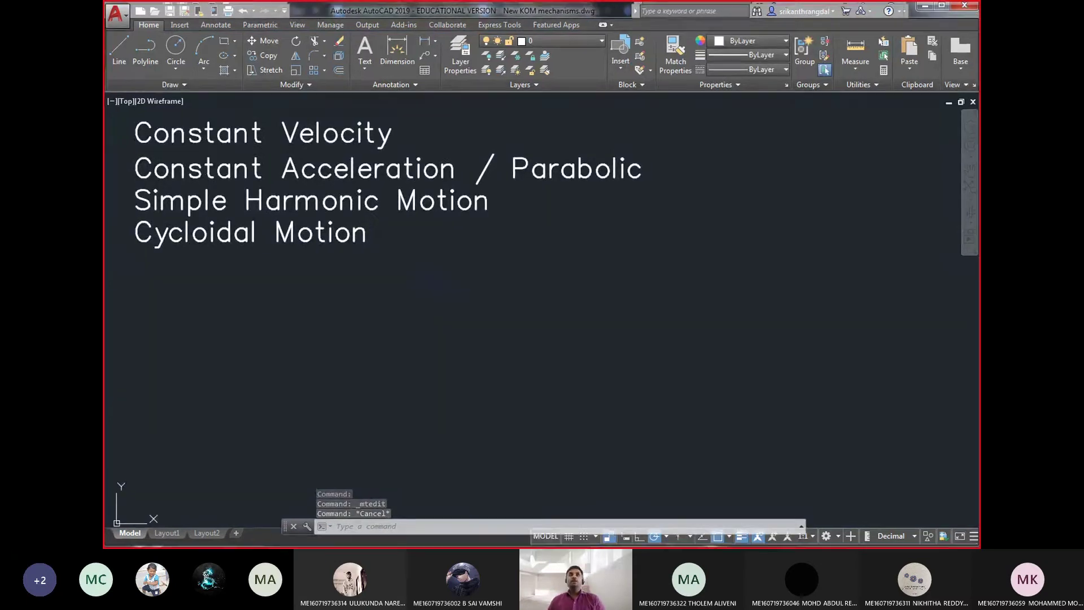
{"action": "key", "text": "ctrl+0"}
{"action": "middle_click_drag", "start_coordinate": [317, 295], "coordinate": [322, 279]}
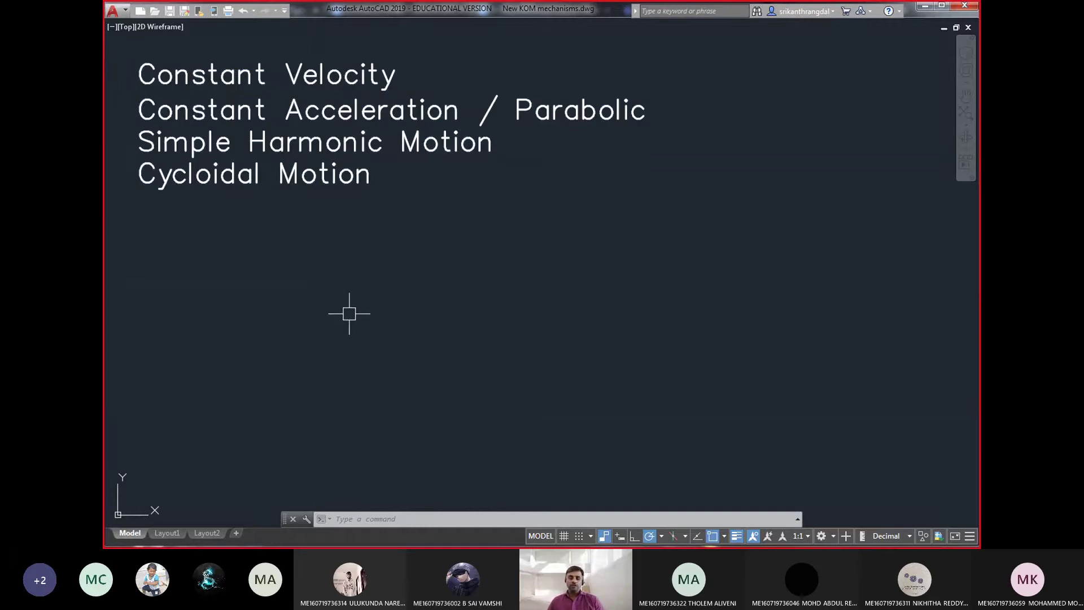
{"action": "type", "text": "1"}
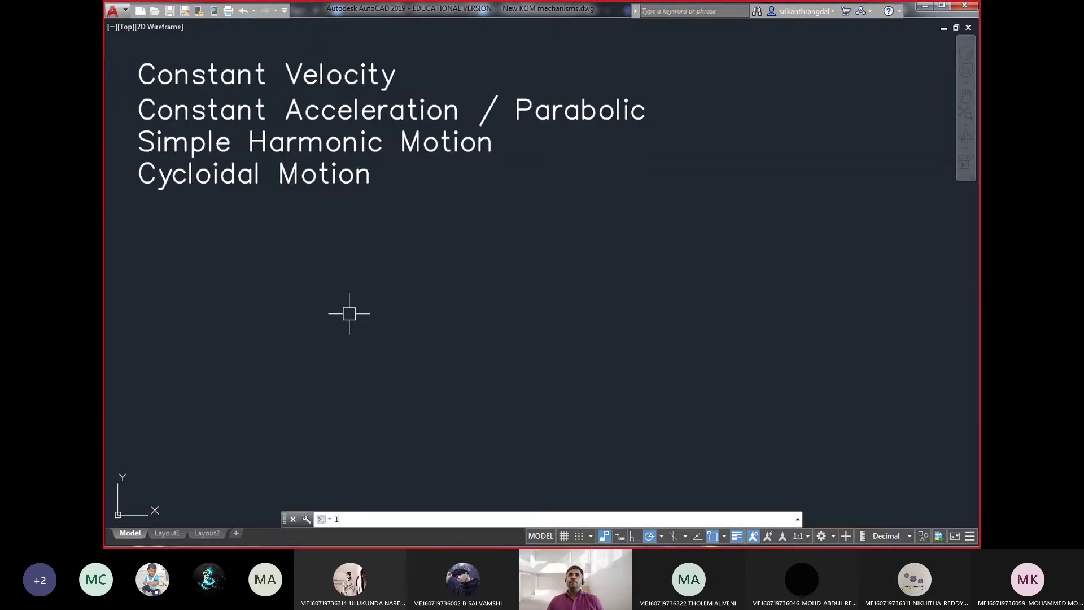
- Insert blank lines below 'Constant Velocity' in the motion titles text
{"action": "double_click", "coordinate": [457, 79]}
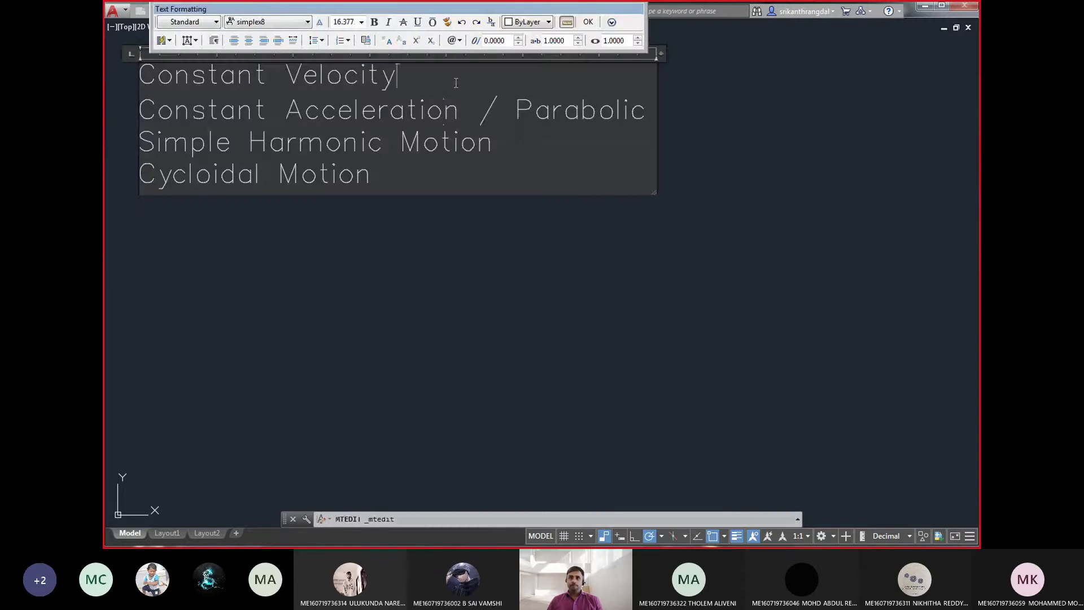
{"action": "key", "text": "Return"}
{"action": "key", "text": "Return"}
{"action": "key", "text": "Return"}
{"action": "key", "text": "Return"}
{"action": "key", "text": "Return"}
{"action": "key", "text": "Return"}
{"action": "key", "text": "Return"}
{"action": "key", "text": "ctrl+Return"}
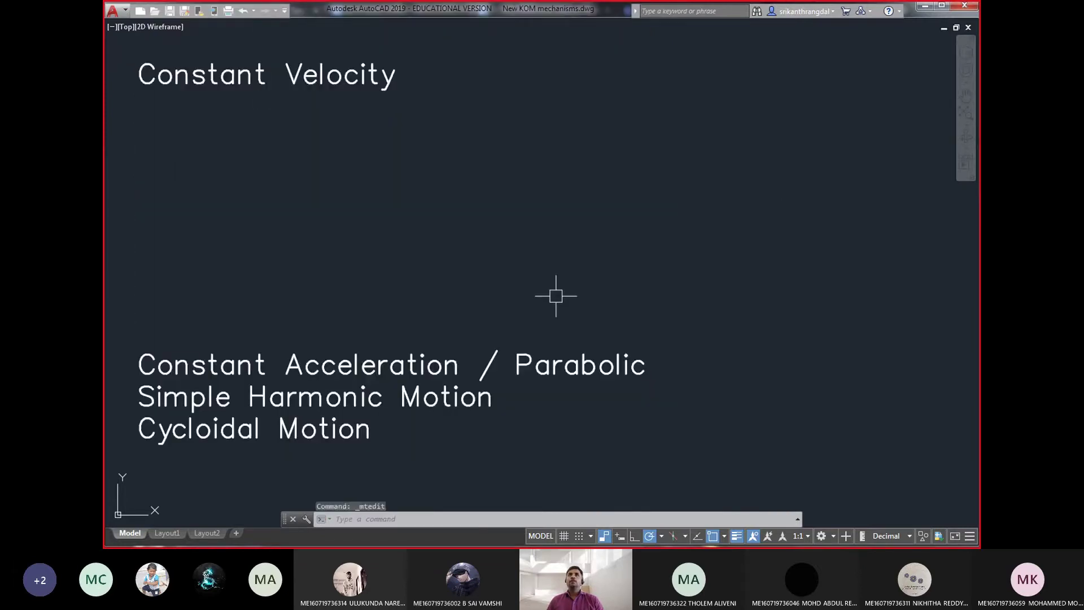
{"action": "key", "text": "Escape"}
{"action": "type", "text": "1"}
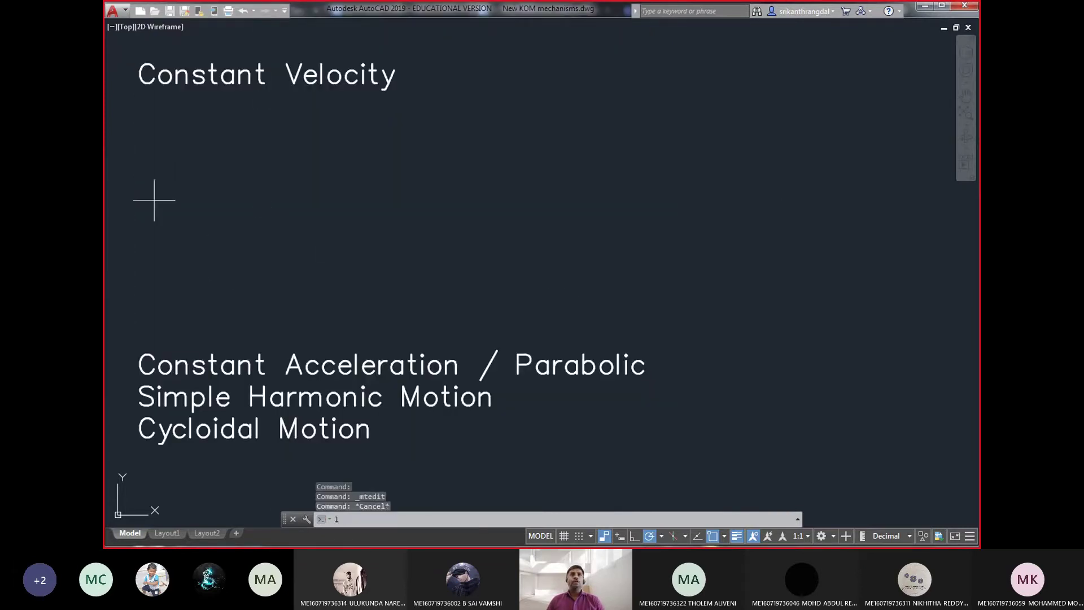
{"action": "key", "text": "Return"}
- Draw an 80-unit vertical line and a 400-unit horizontal base line below the title
{"action": "left_click", "coordinate": [149, 122]}
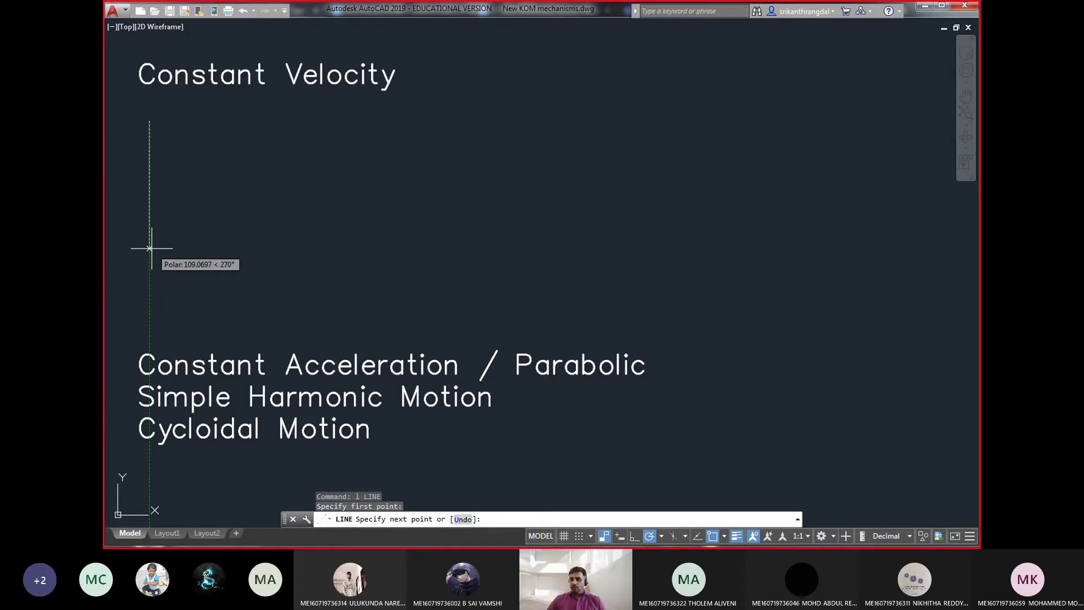
{"action": "type", "text": "80"}
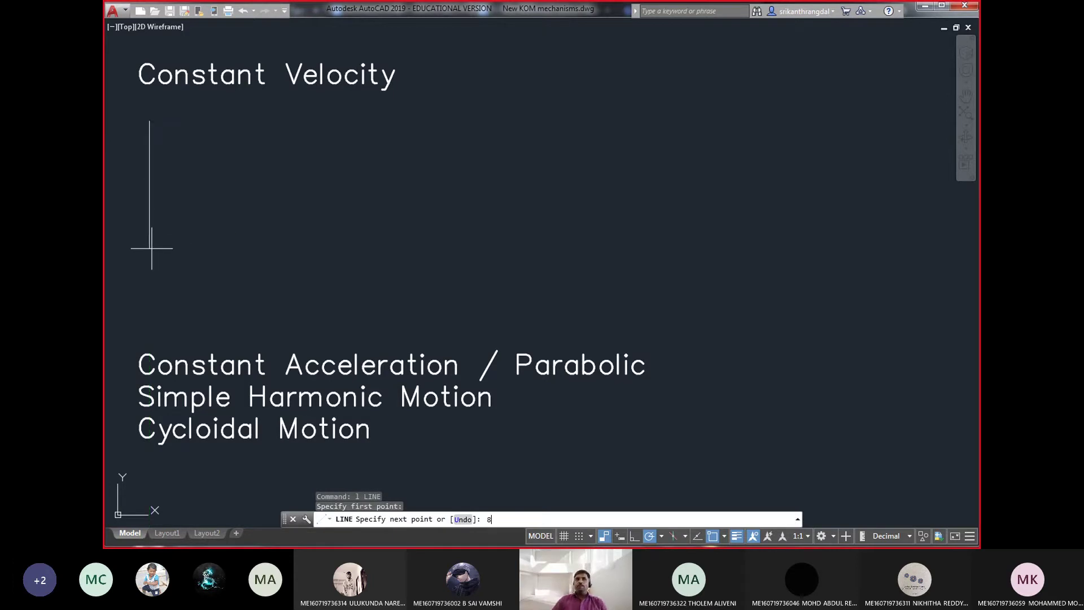
{"action": "key", "text": "Return"}
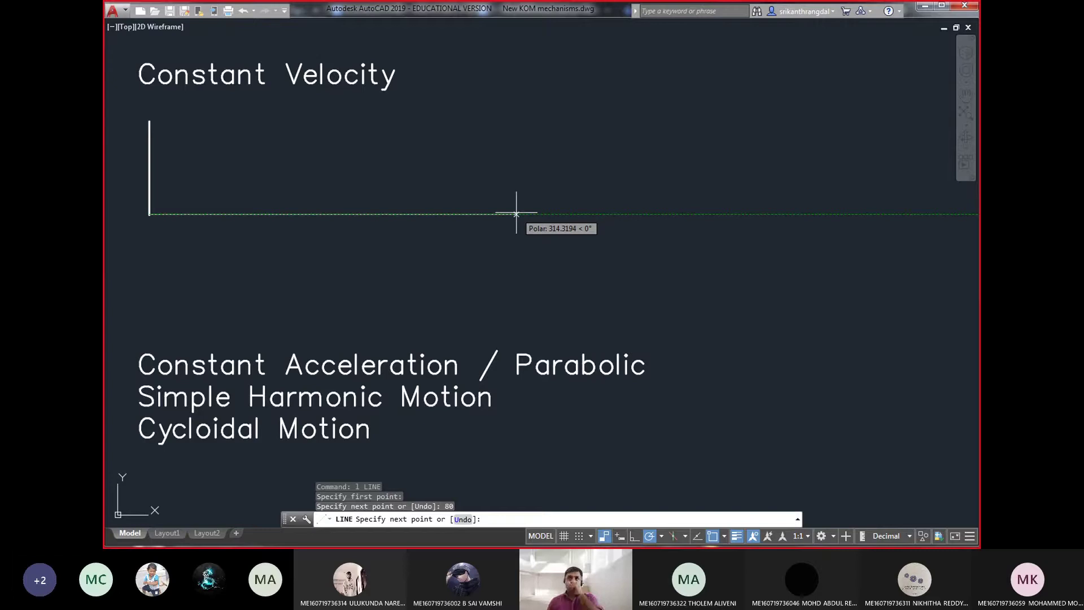
{"action": "type", "text": "100"}
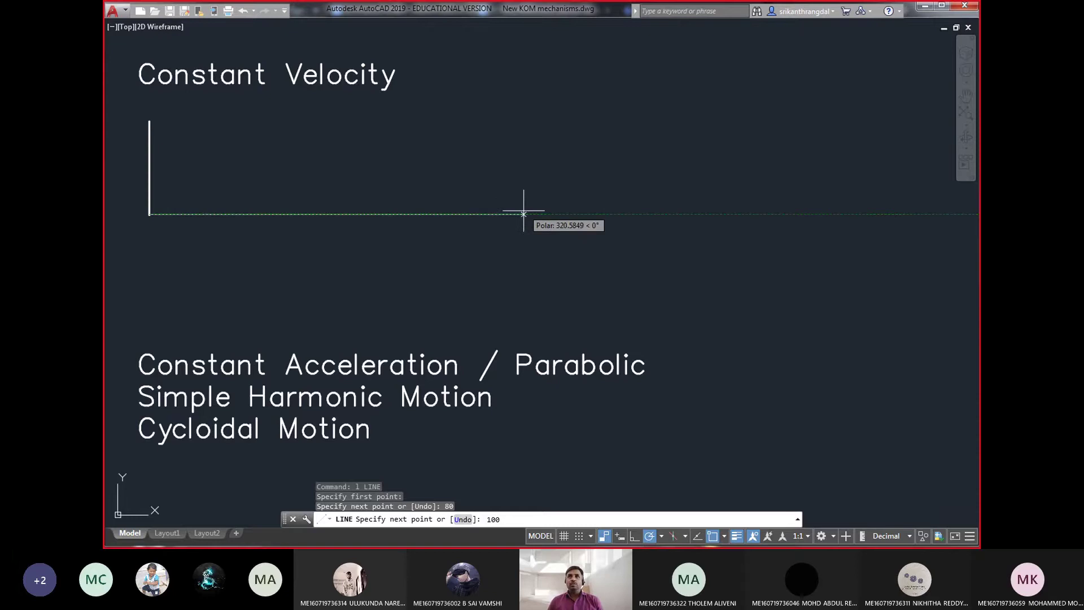
{"action": "key", "text": "Return"}
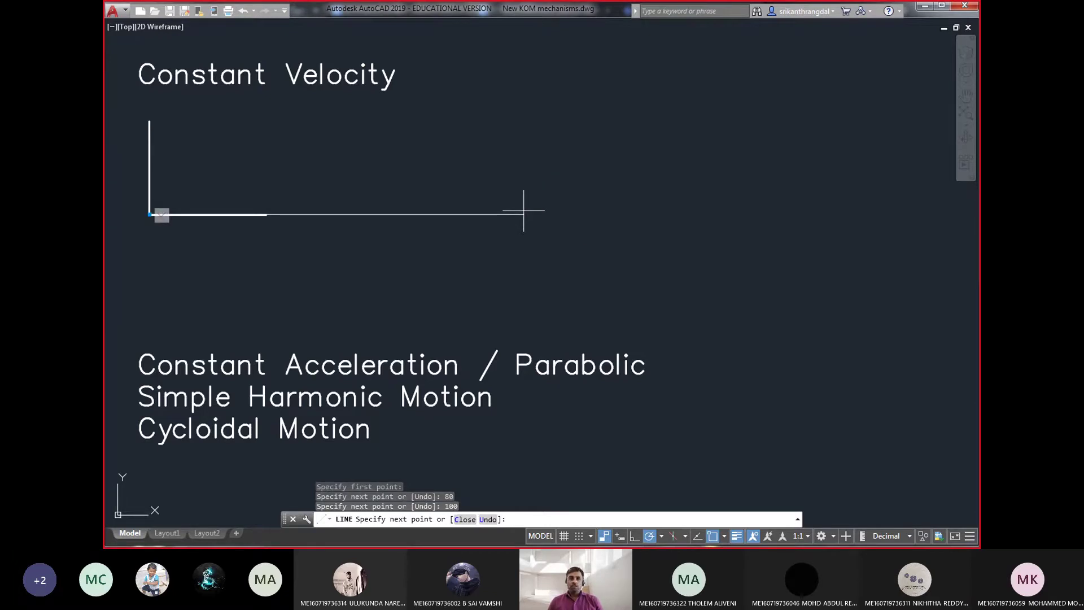
{"action": "type", "text": "u"}
{"action": "key", "text": "Return"}
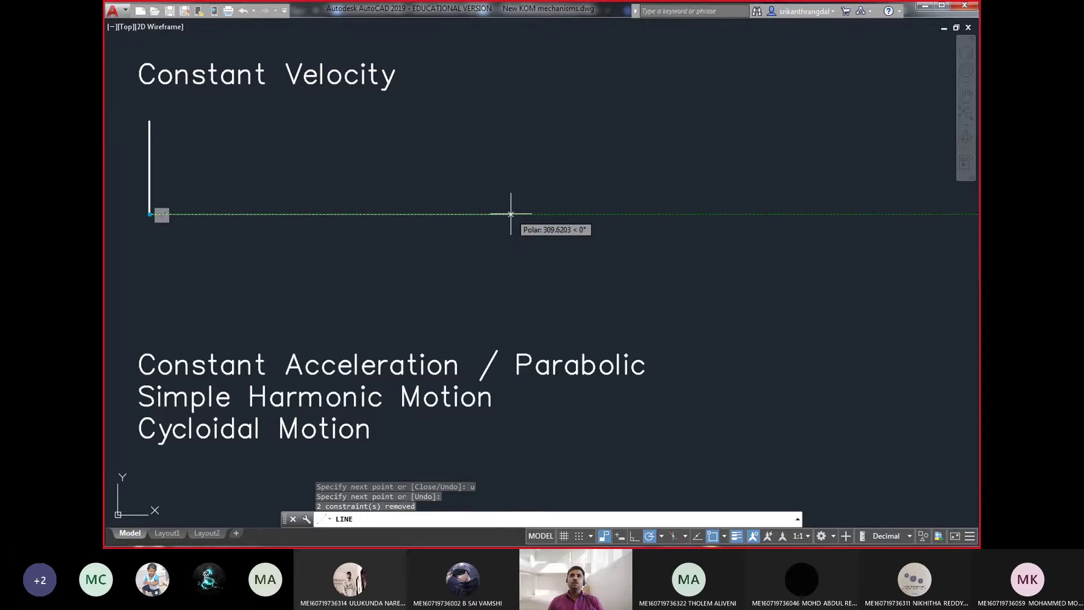
{"action": "type", "text": "400"}
{"action": "key", "text": "Return"}
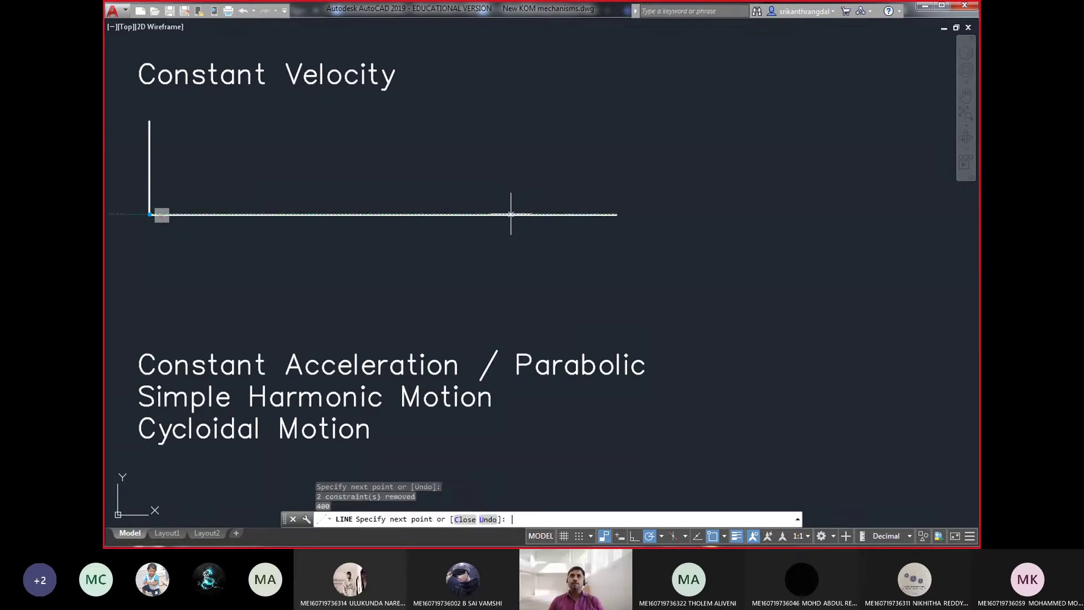
- Select the vertical and base lines to check them
{"action": "middle_click_drag", "start_coordinate": [324, 187], "coordinate": [336, 214]}
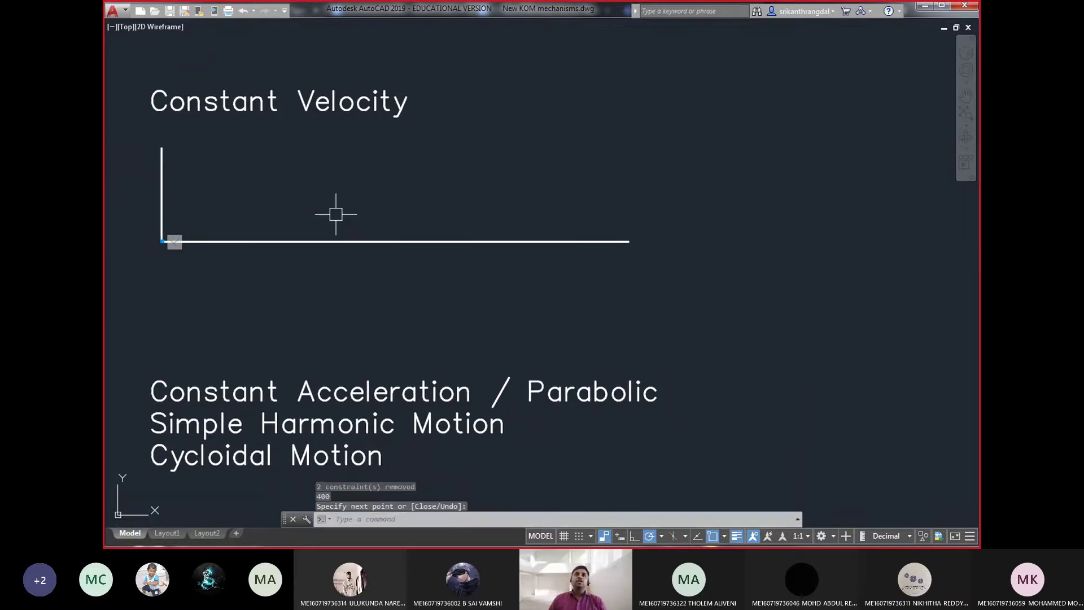
{"action": "scroll", "coordinate": [216, 181], "scroll_direction": "up", "scroll_amount": 2}
{"action": "key", "text": "Return"}
{"action": "left_click", "coordinate": [130, 192]}
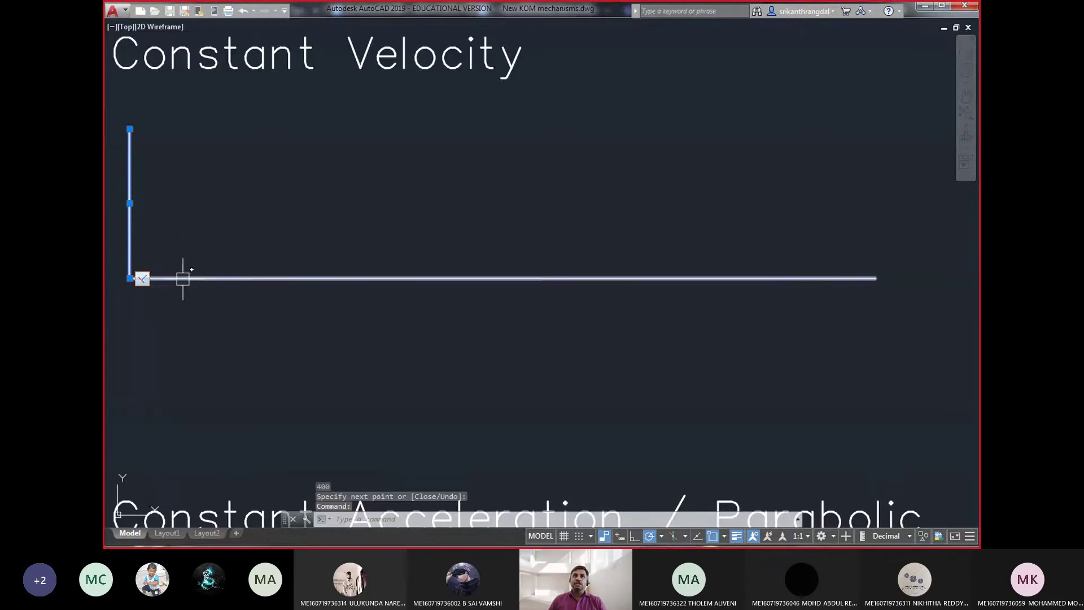
{"action": "left_click", "coordinate": [541, 279]}
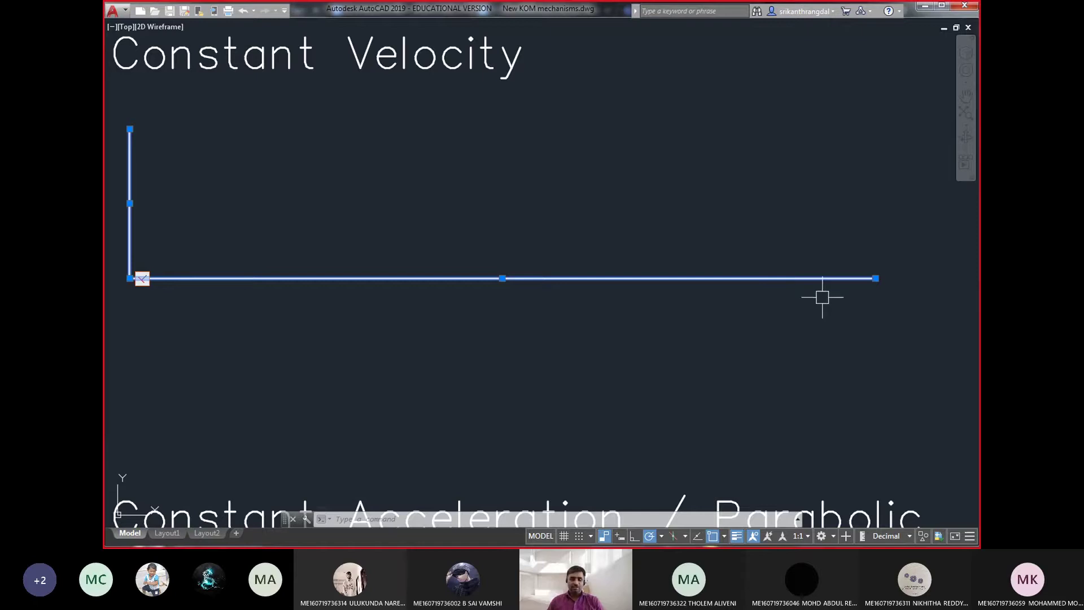
{"action": "key", "text": "Escape"}
{"action": "key", "text": "Escape"}
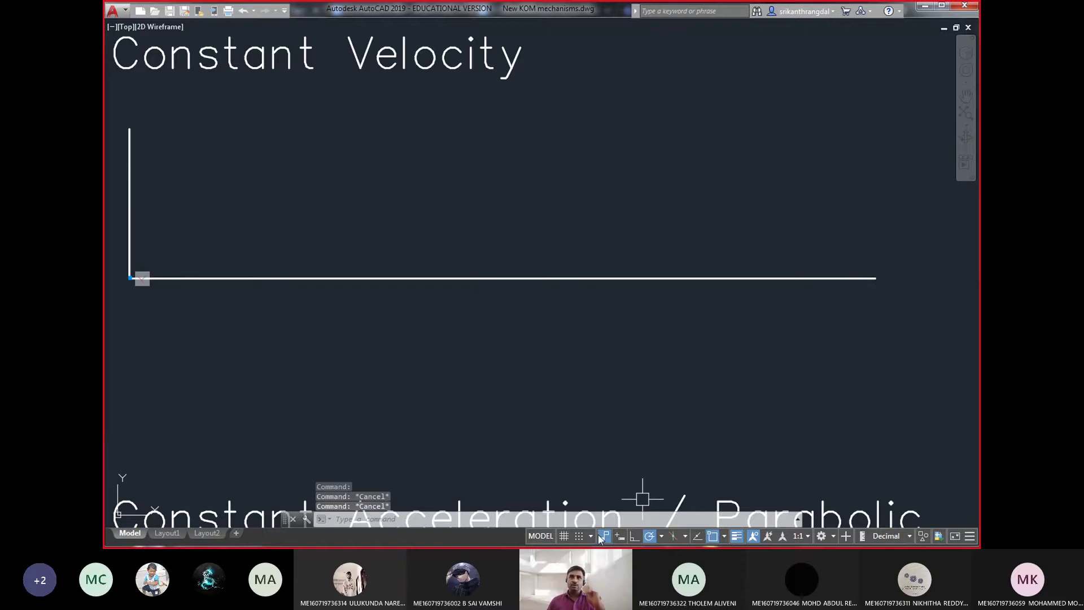
- Draw the frame's top edge and right edge
{"action": "type", "text": "l"}
{"action": "key", "text": "Return"}
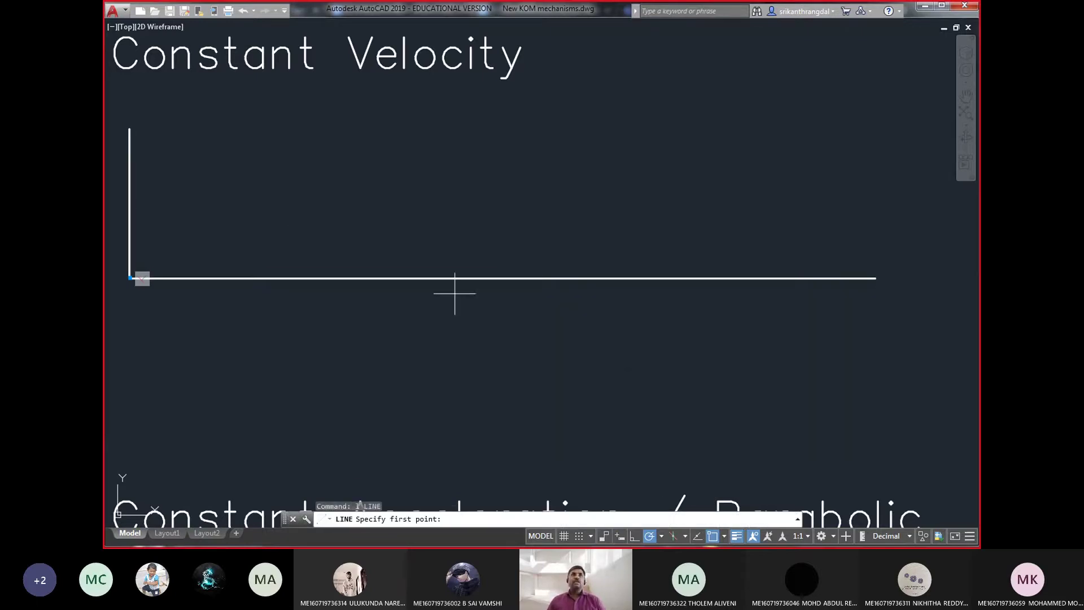
{"action": "left_click", "coordinate": [130, 128]}
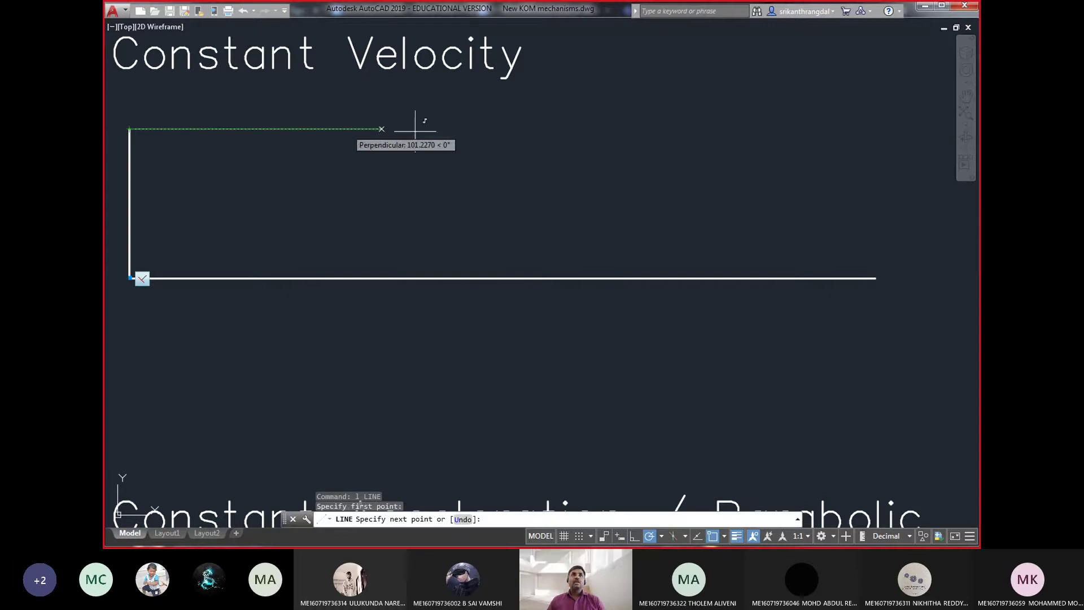
{"action": "left_click", "coordinate": [865, 128]}
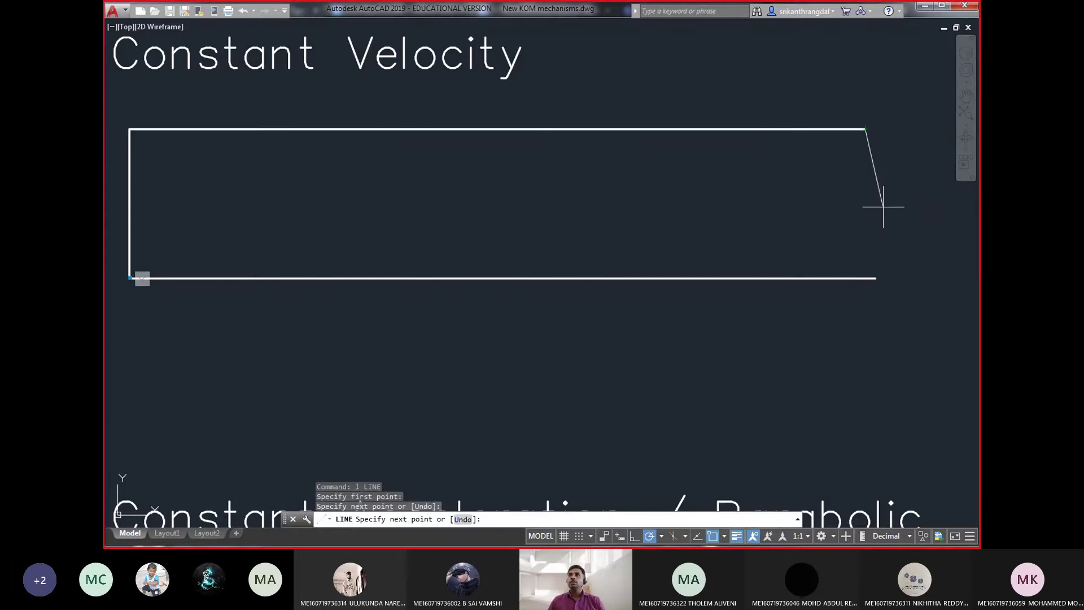
{"action": "key", "text": "Return"}
{"action": "key", "text": "Return"}
{"action": "left_click", "coordinate": [875, 277]}
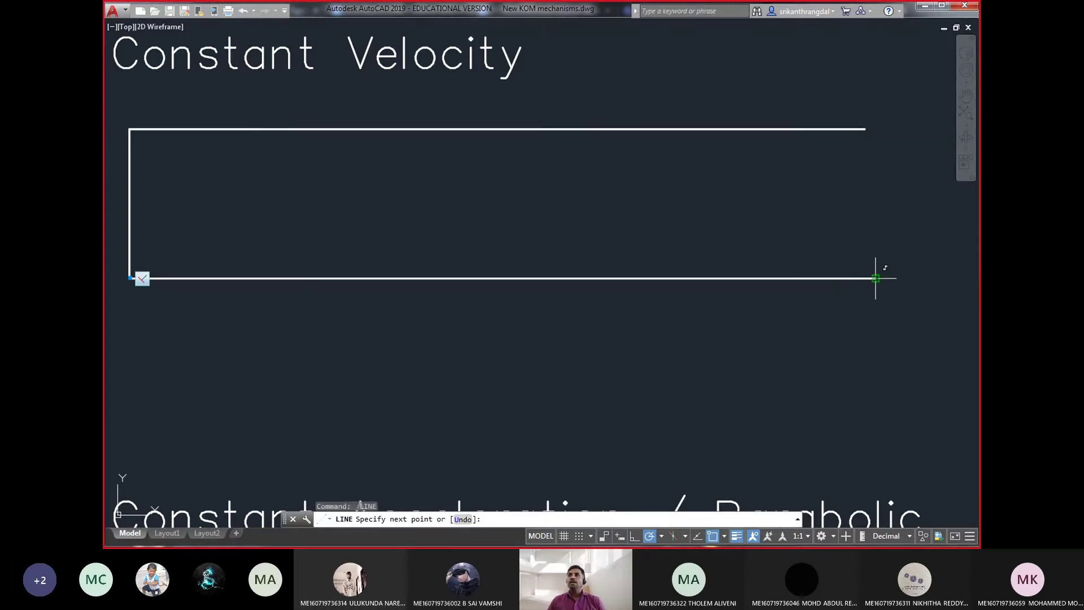
{"action": "left_click", "coordinate": [875, 185]}
- Join the top and right edges with a zero-radius fillet to close the corner
{"action": "key", "text": "Return"}
{"action": "type", "text": "f"}
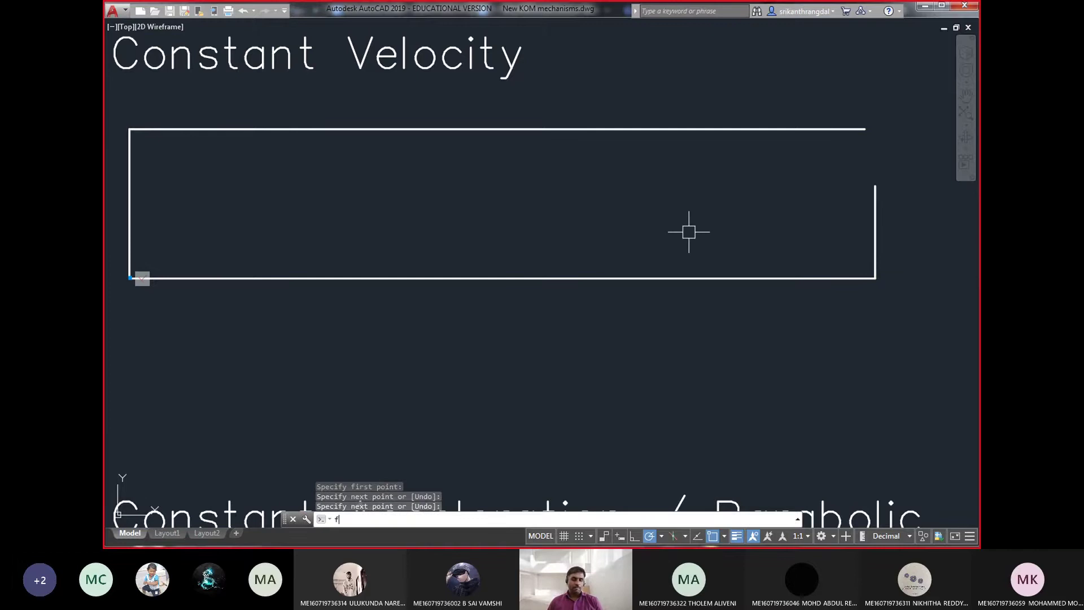
{"action": "key", "text": "Return"}
{"action": "type", "text": "r"}
{"action": "key", "text": "Return"}
{"action": "type", "text": "0"}
{"action": "key", "text": "Return"}
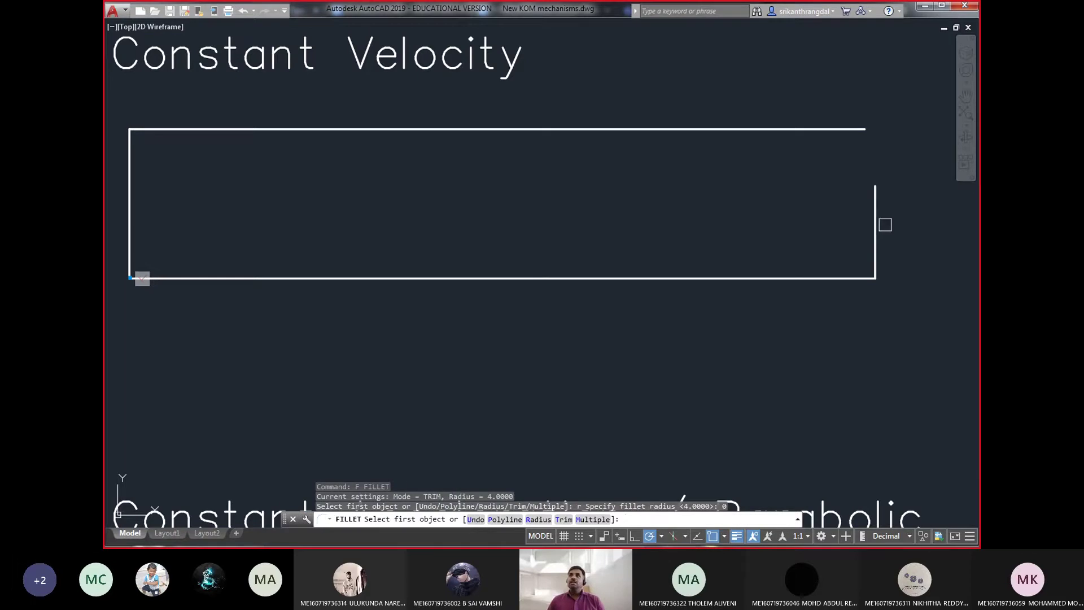
{"action": "left_click", "coordinate": [825, 129]}
{"action": "left_click", "coordinate": [875, 202]}
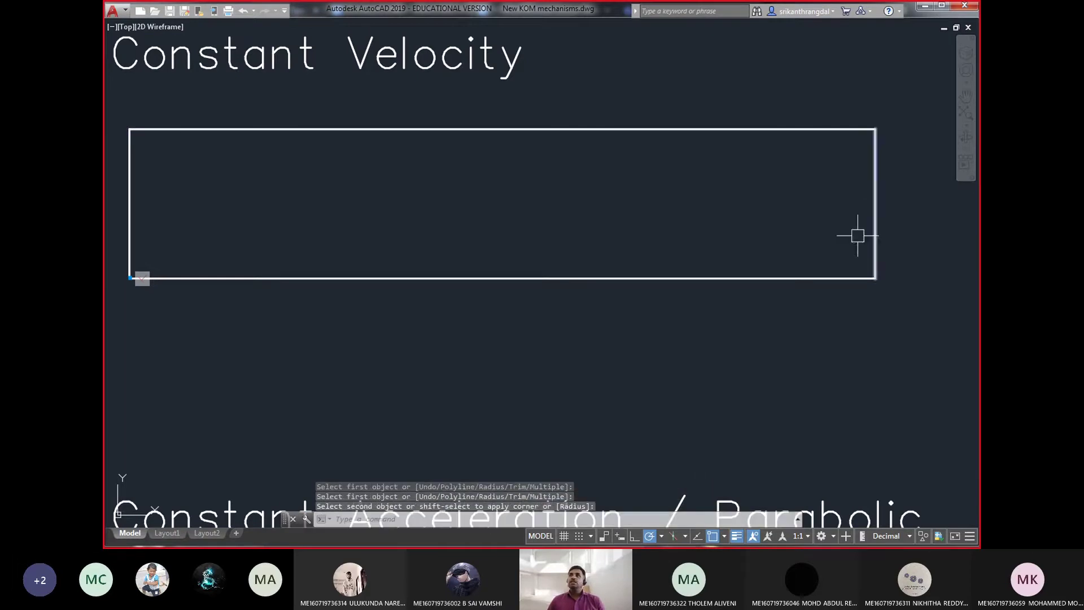
{"action": "left_click", "coordinate": [761, 278]}
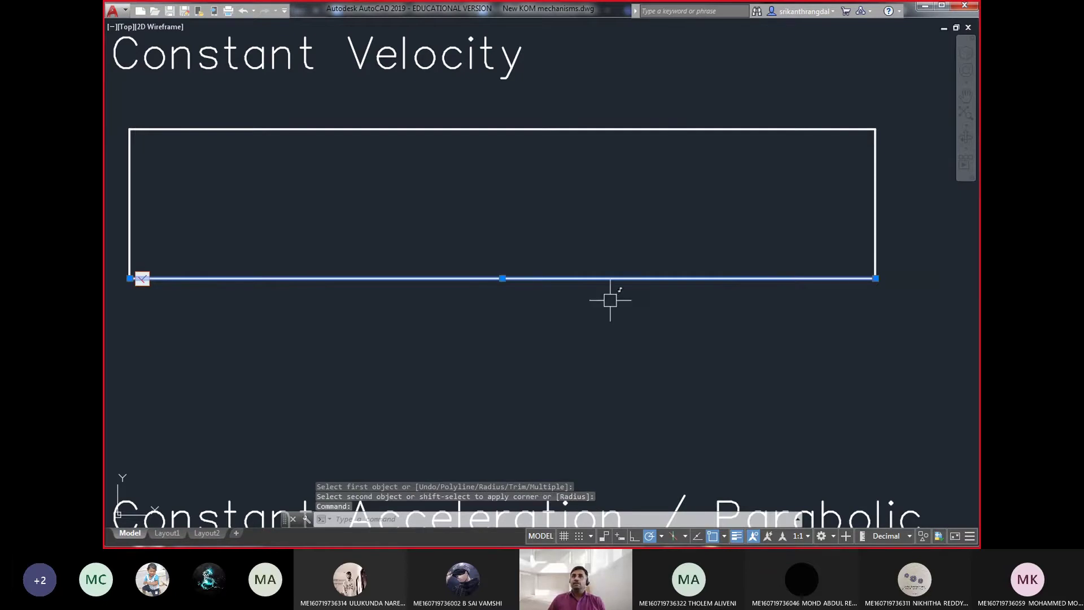
{"action": "key", "text": "Escape"}
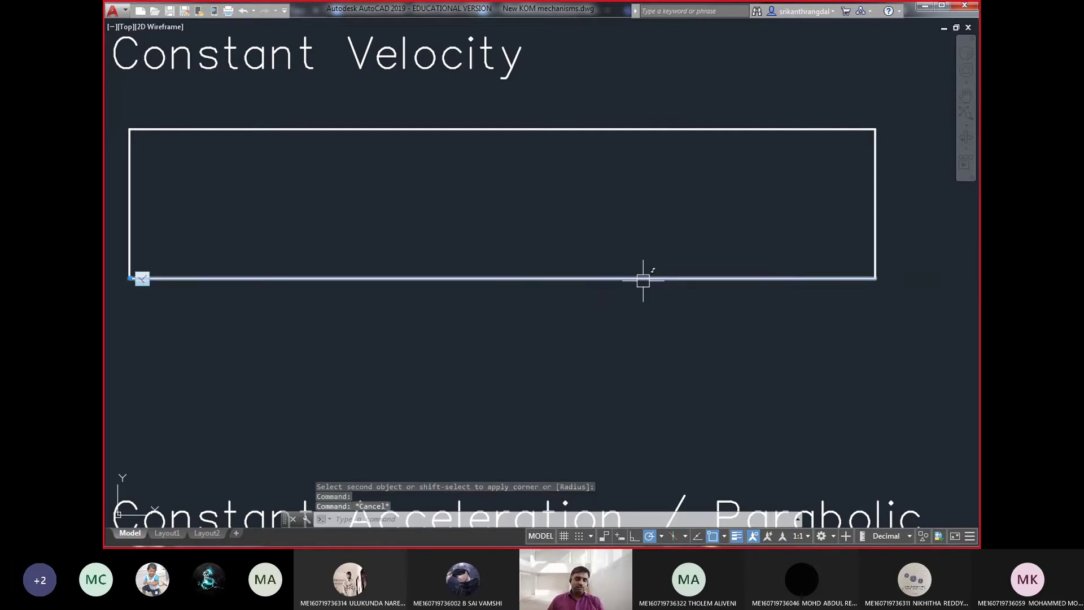
{"action": "type", "text": "div"}
{"action": "key", "text": "Return"}
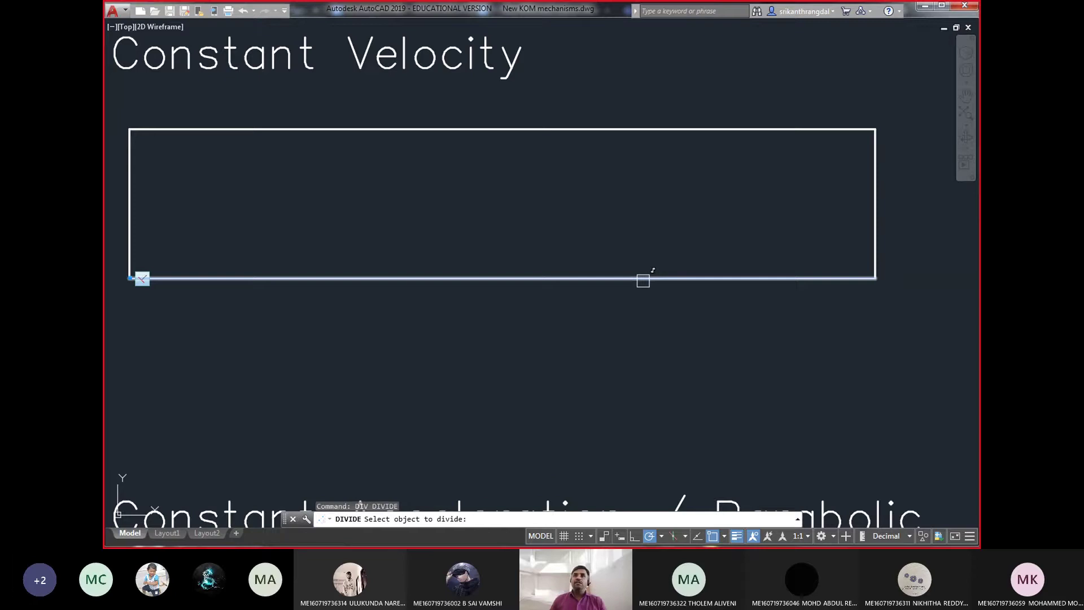
- Divide the 400-unit base line into 6 equal parts and window-select the division points
{"action": "left_click", "coordinate": [412, 277]}
{"action": "type", "text": "6"}
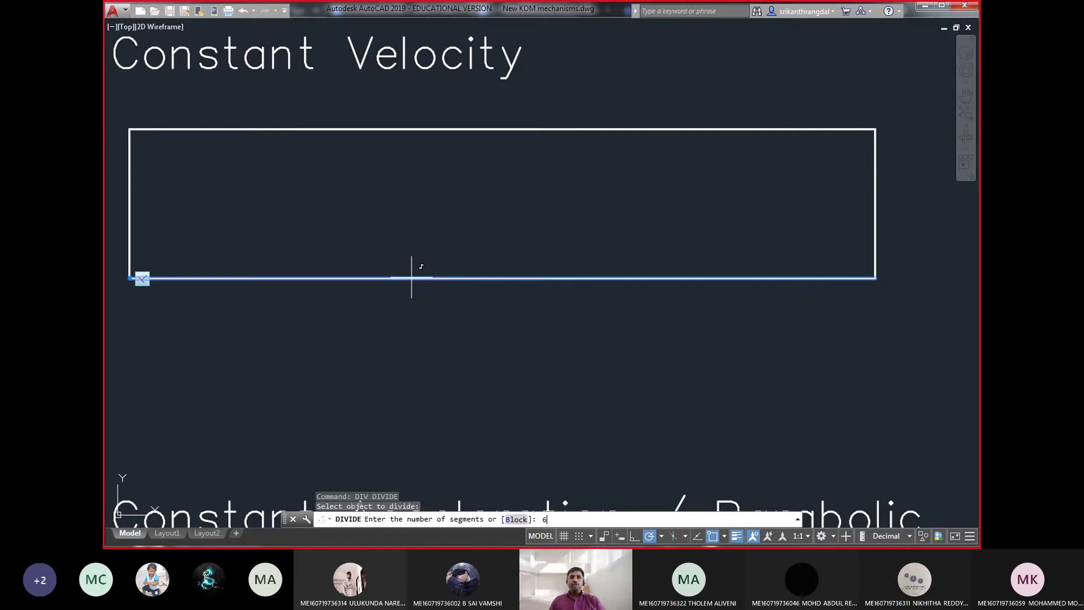
{"action": "key", "text": "Return"}
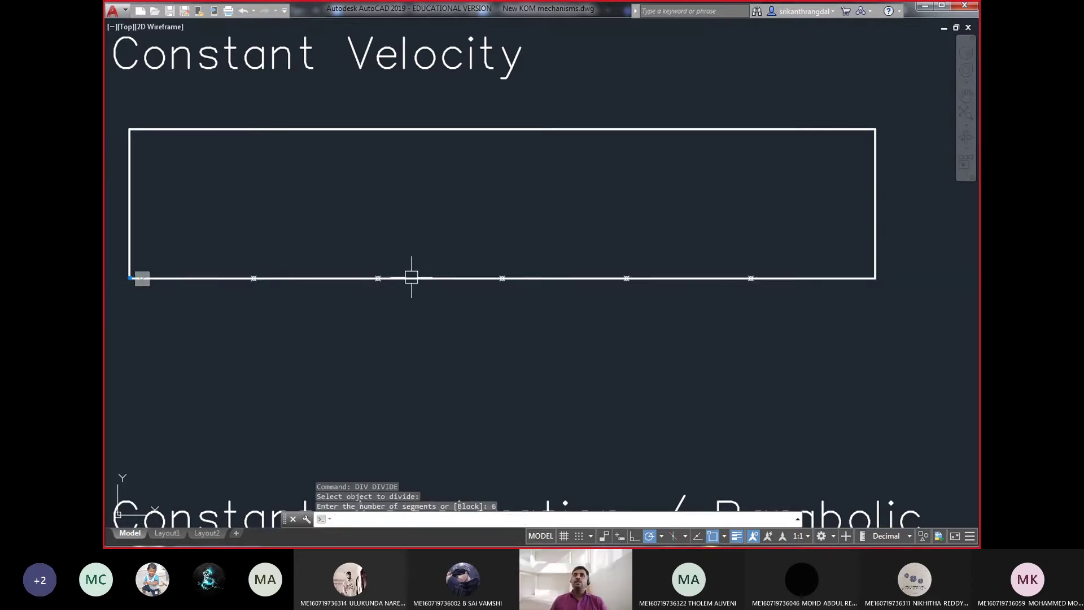
{"action": "middle_click_drag", "start_coordinate": [344, 233], "coordinate": [348, 254]}
{"action": "left_click", "coordinate": [244, 236]}
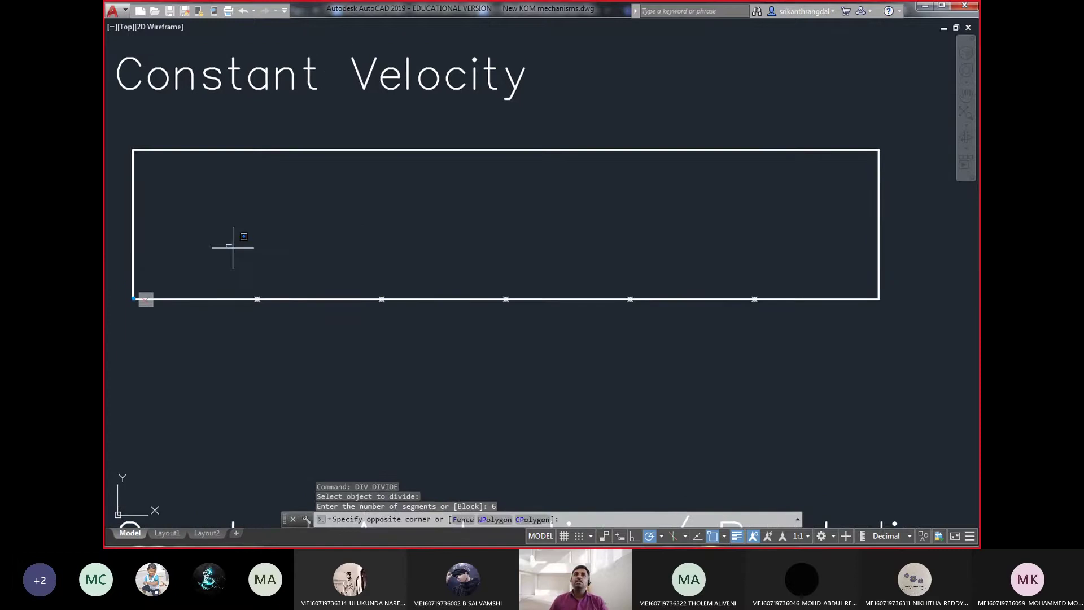
{"action": "left_click", "coordinate": [775, 385]}
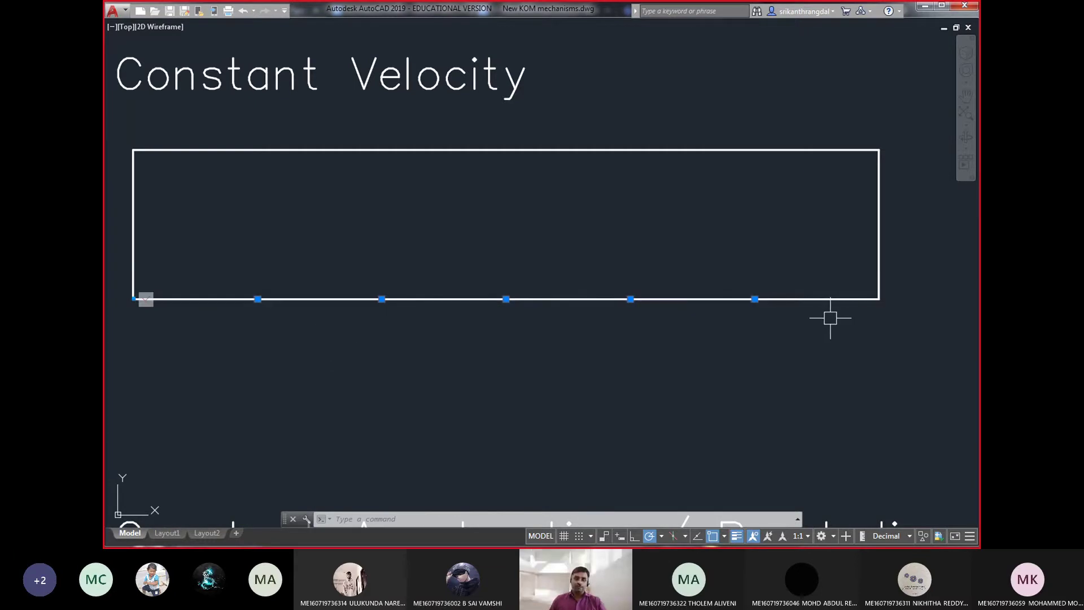
- Draw vertical lines from the first two division points up to the top edge
{"action": "type", "text": "l"}
{"action": "key", "text": "Return"}
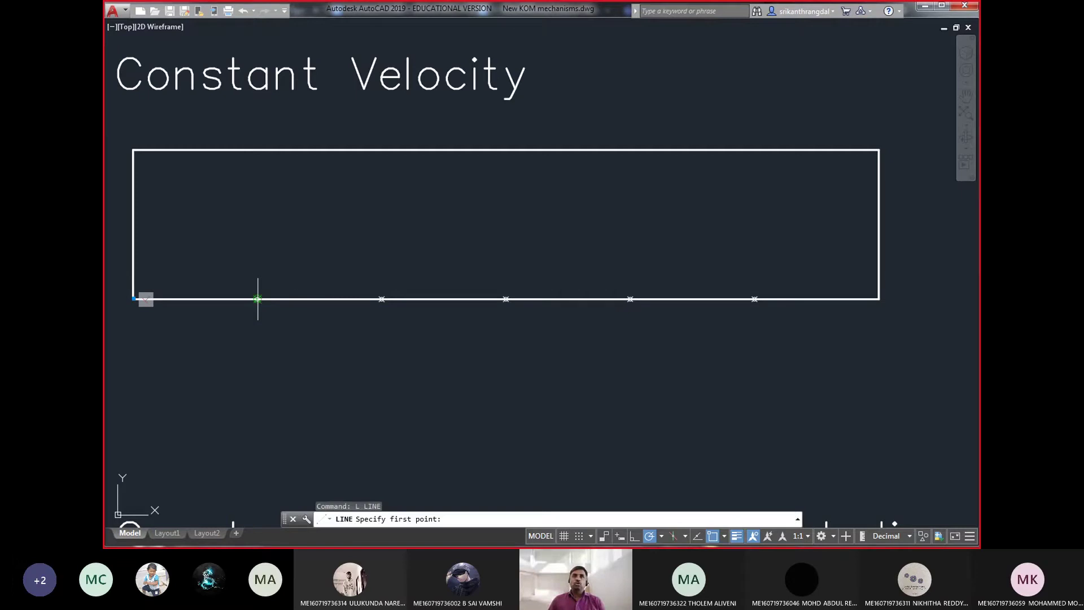
{"action": "left_click", "coordinate": [258, 299]}
{"action": "left_click", "coordinate": [257, 149]}
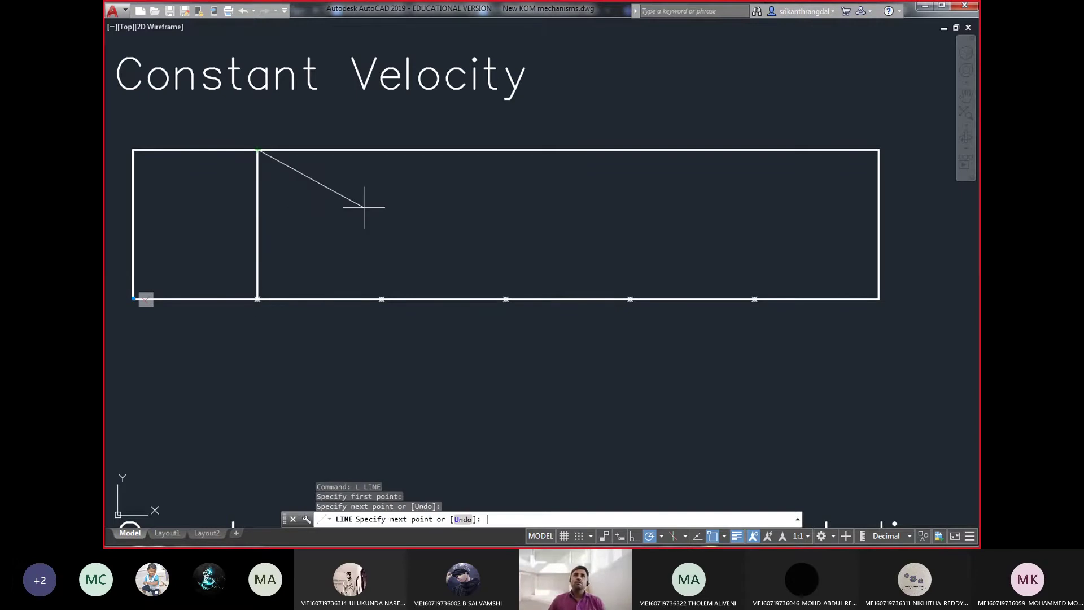
{"action": "key", "text": "Return"}
{"action": "key", "text": "Return"}
{"action": "left_click", "coordinate": [382, 298]}
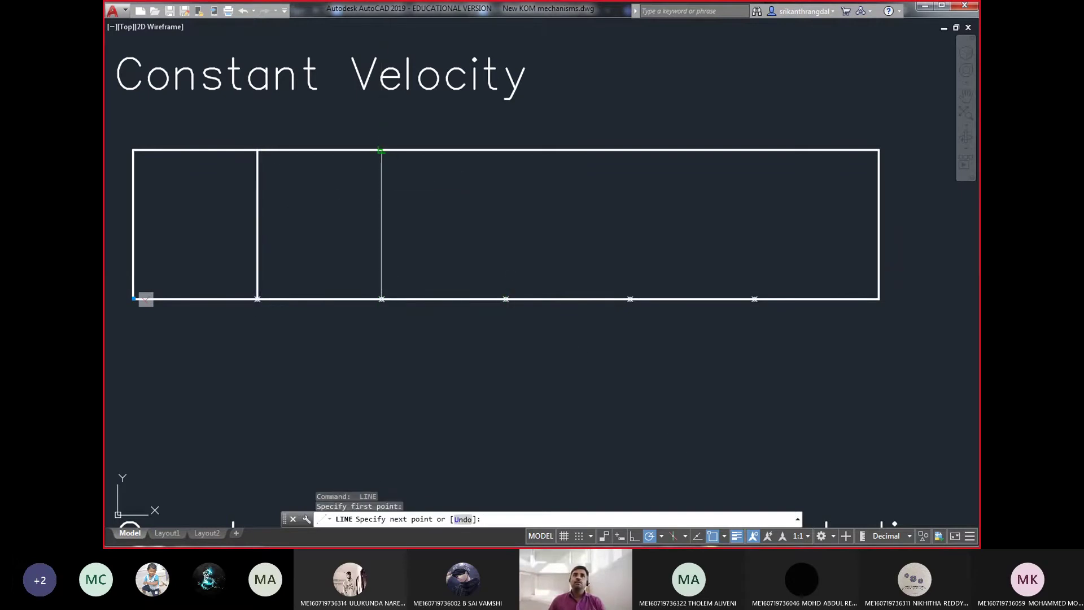
{"action": "left_click", "coordinate": [382, 150]}
{"action": "key", "text": "Return"}
- Start circle and rotate commands on the second vertical line, cancelling each
{"action": "left_click_drag", "start_coordinate": [411, 186], "coordinate": [400, 221]}
{"action": "type", "text": "c"}
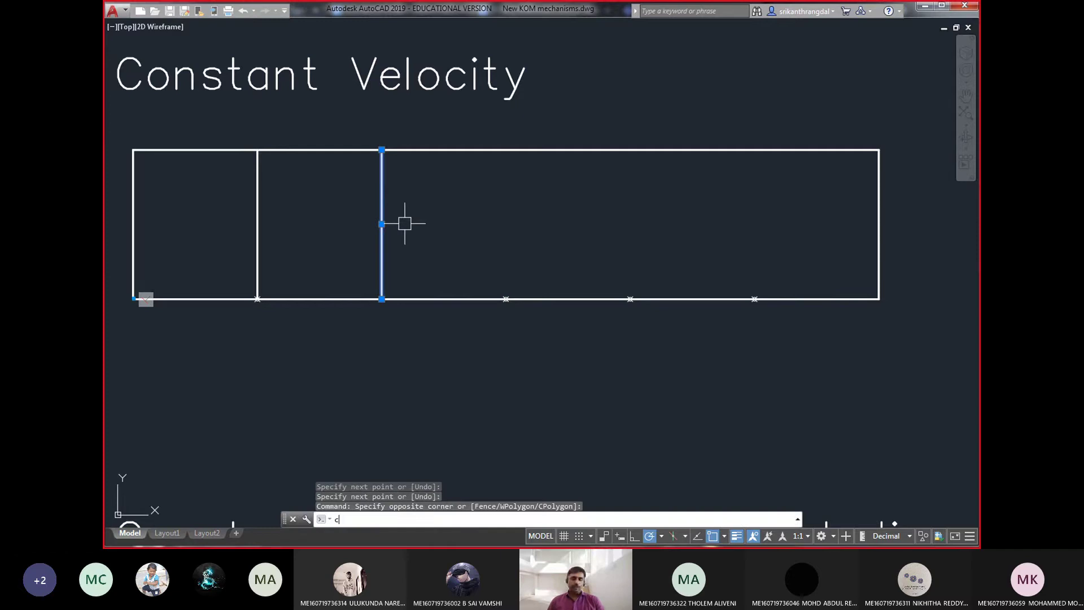
{"action": "key", "text": "Return"}
{"action": "left_click", "coordinate": [382, 299]}
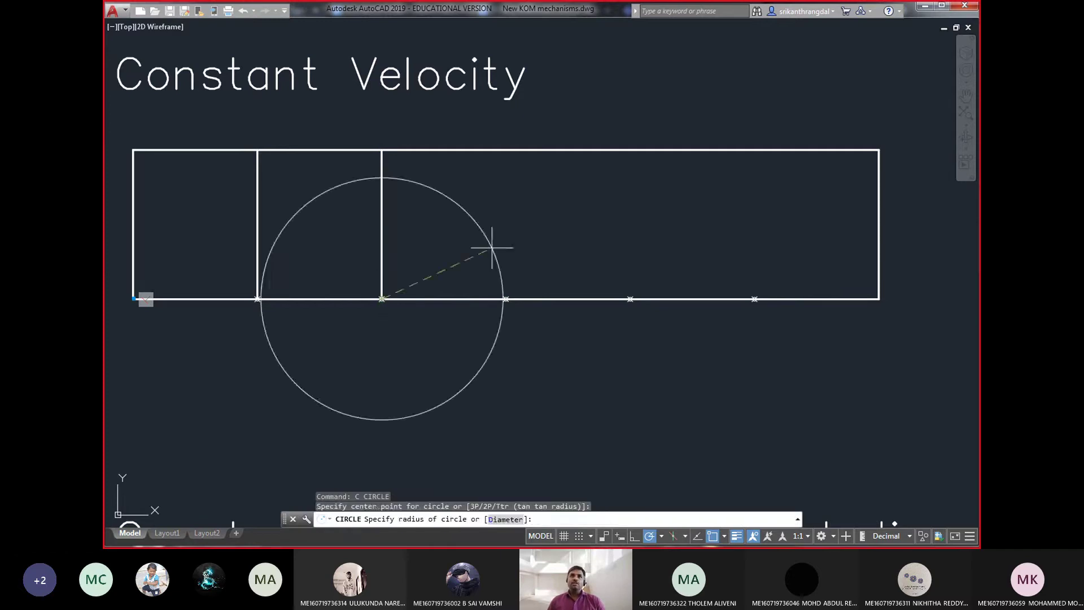
{"action": "key", "text": "Escape"}
{"action": "key", "text": "Escape"}
{"action": "left_click_drag", "start_coordinate": [463, 261], "coordinate": [356, 240]}
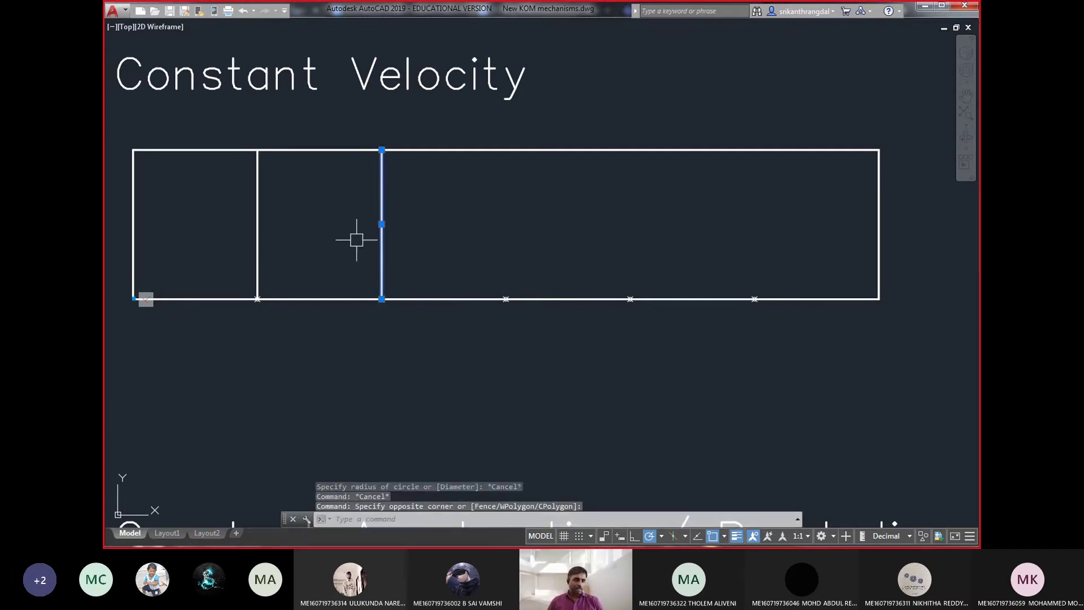
{"action": "type", "text": "ro"}
{"action": "key", "text": "Return"}
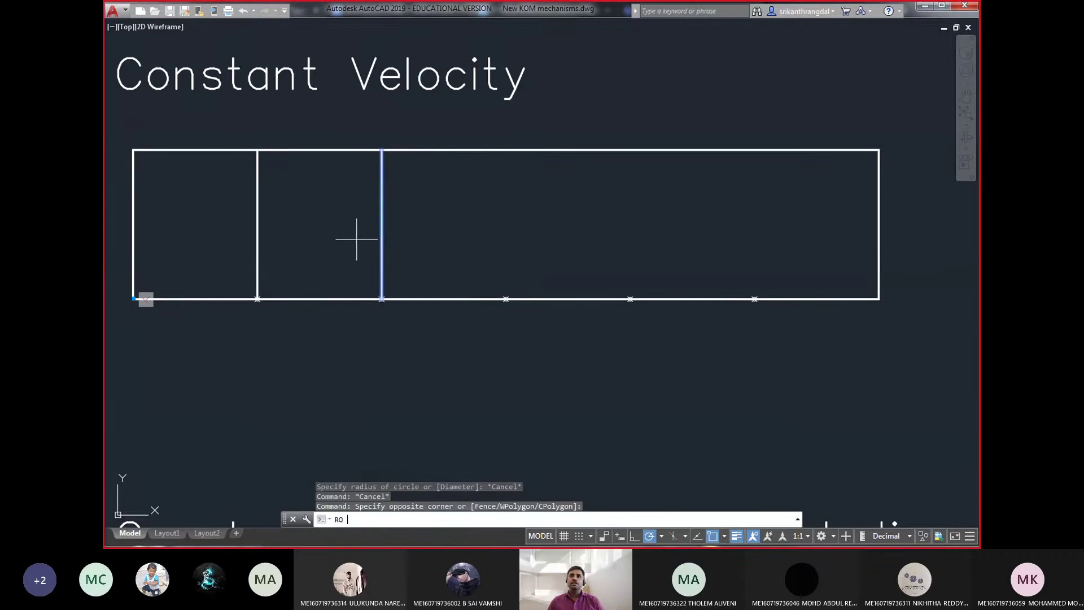
{"action": "left_click", "coordinate": [382, 299]}
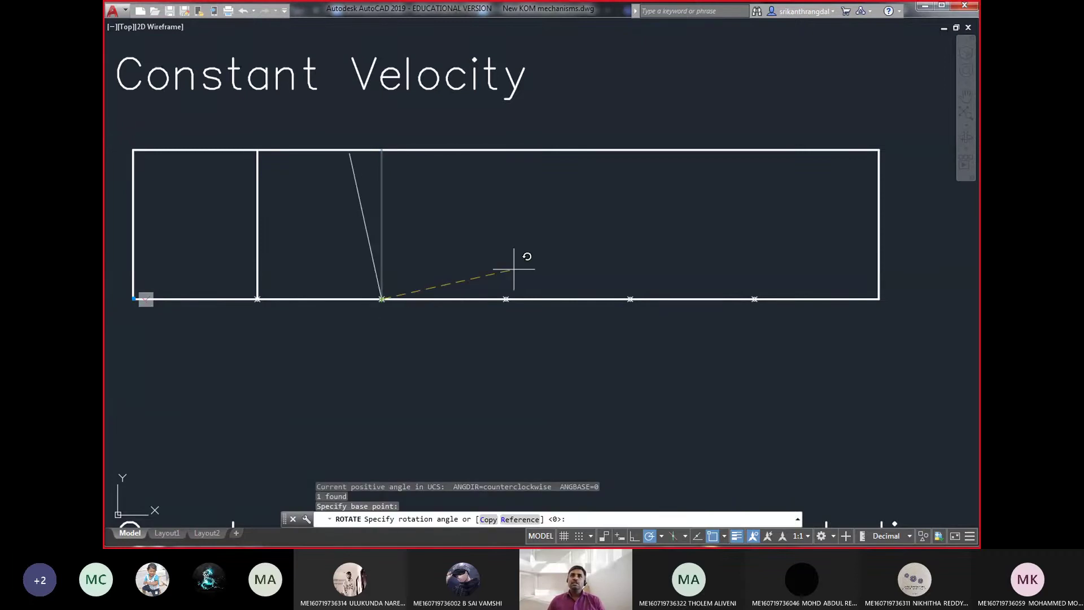
{"action": "key", "text": "Escape"}
{"action": "key", "text": "Escape"}
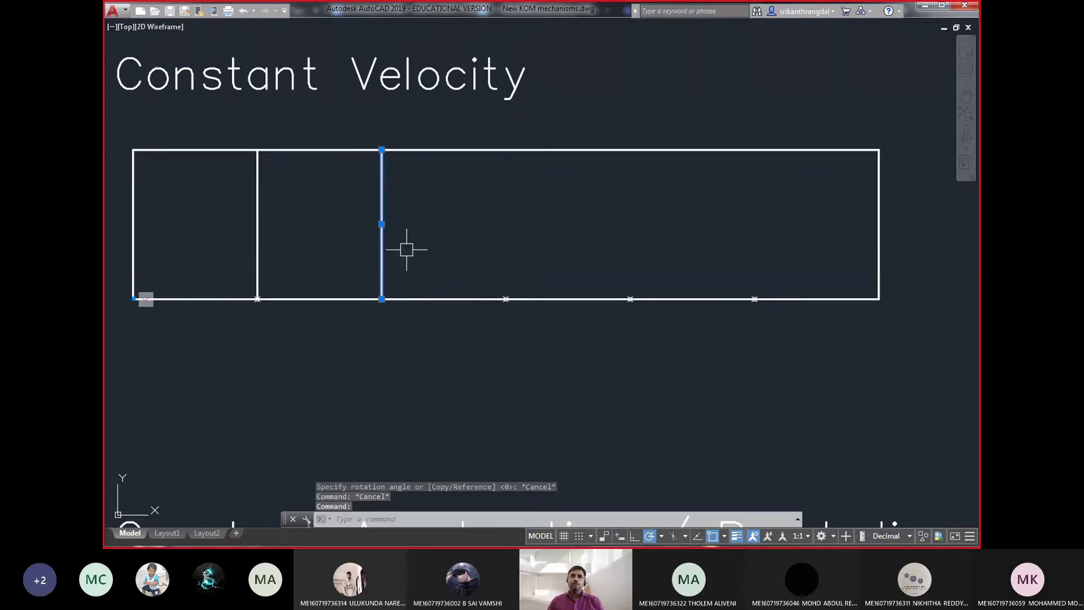
- Copy the vertical line to the third, fourth and last division points
{"action": "type", "text": "co"}
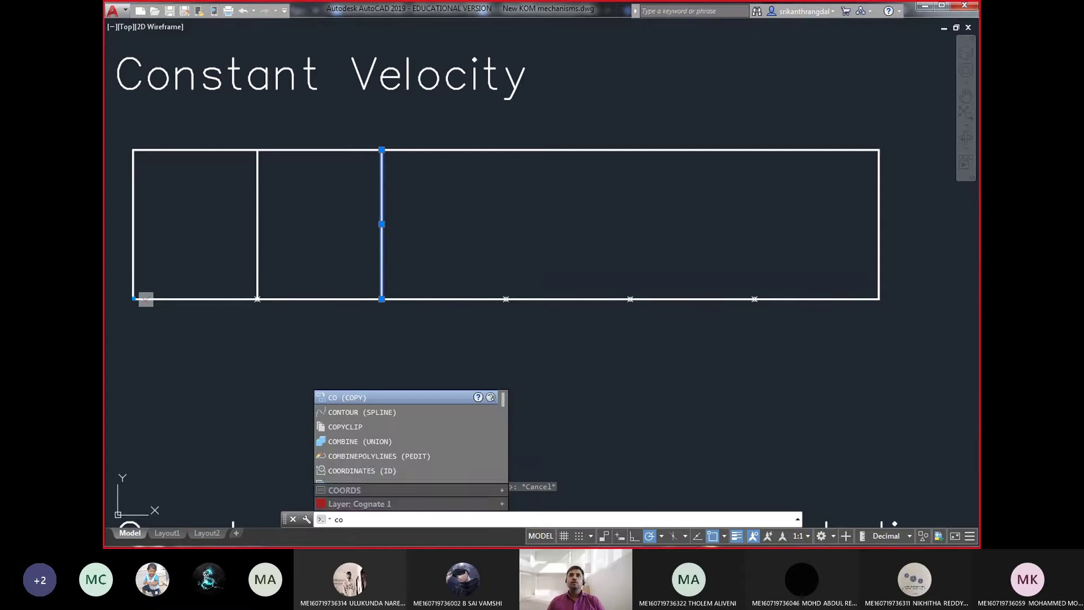
{"action": "key", "text": "Return"}
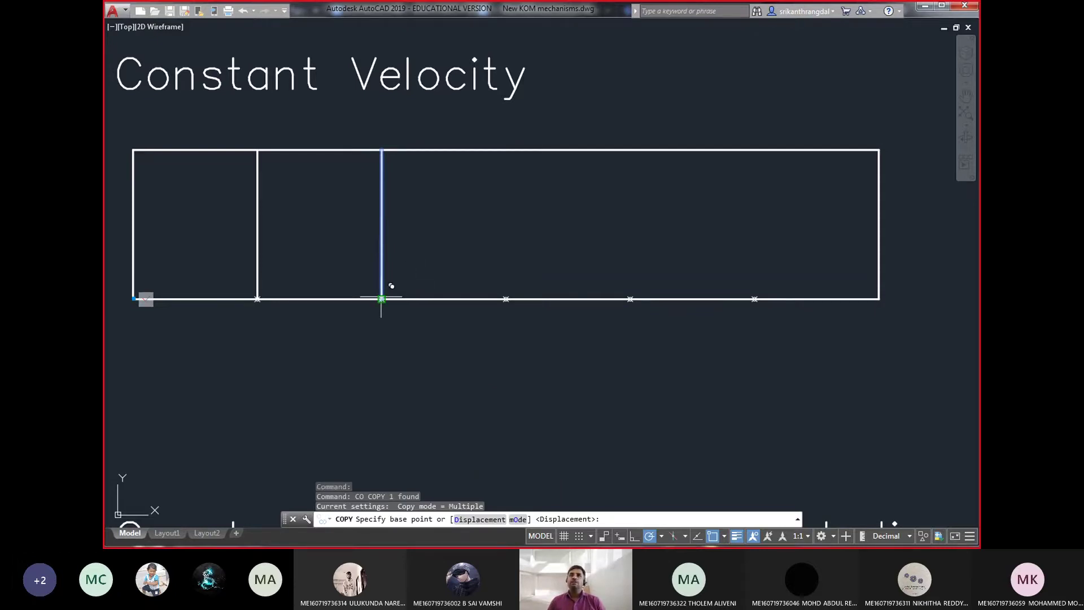
{"action": "left_click", "coordinate": [382, 298]}
{"action": "left_click", "coordinate": [506, 299]}
{"action": "left_click", "coordinate": [630, 299]}
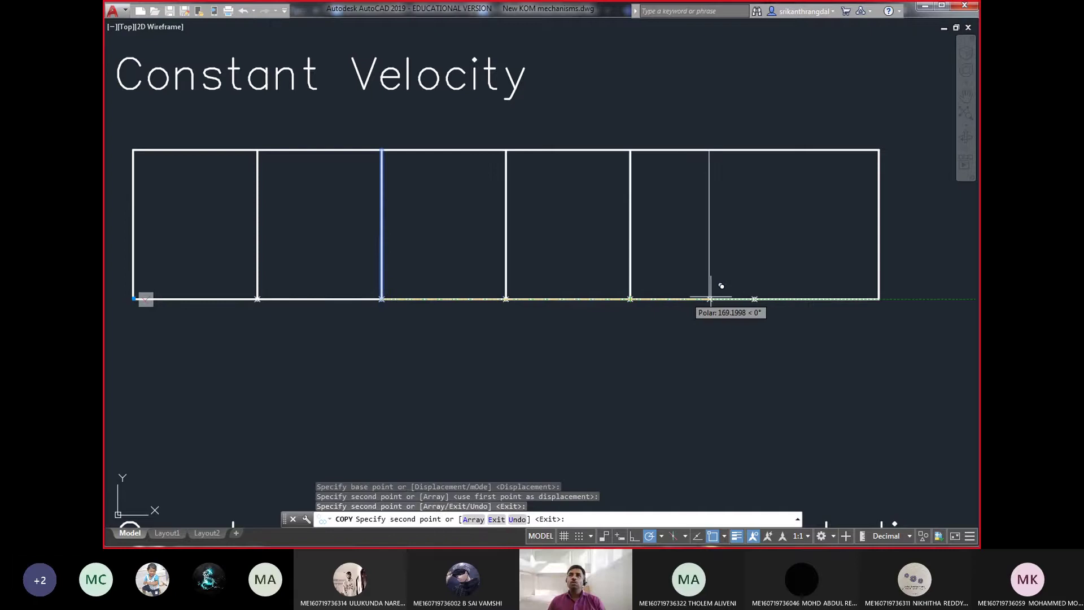
{"action": "left_click", "coordinate": [755, 298]}
{"action": "key", "text": "Return"}
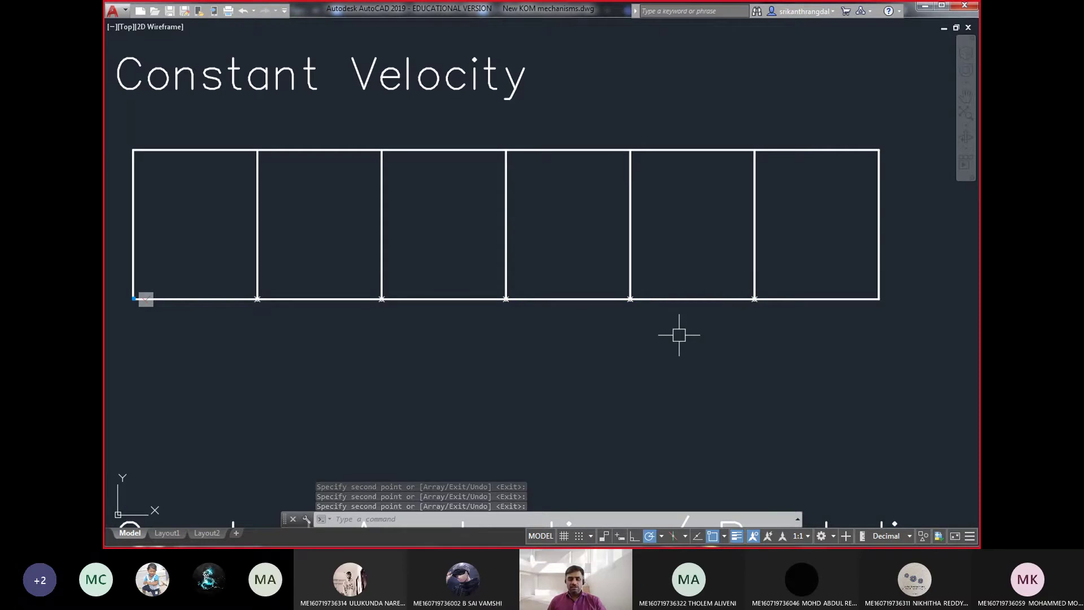
{"action": "type", "text": "1"}
{"action": "key", "text": "Return"}
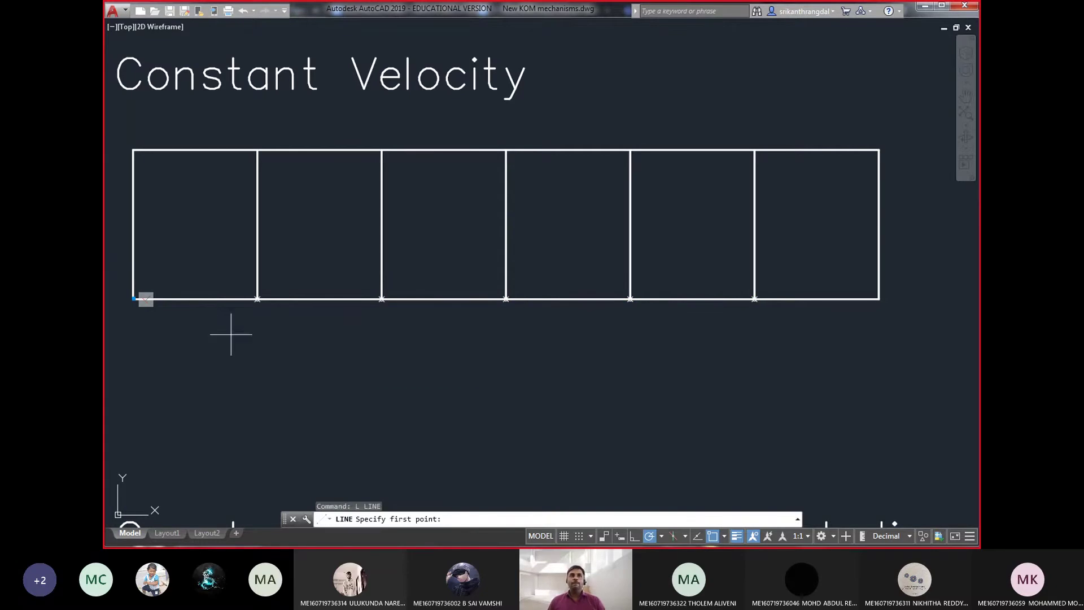
- Draw a diagonal from the frame's lower-left corner to its upper-right corner
{"action": "left_click", "coordinate": [134, 298]}
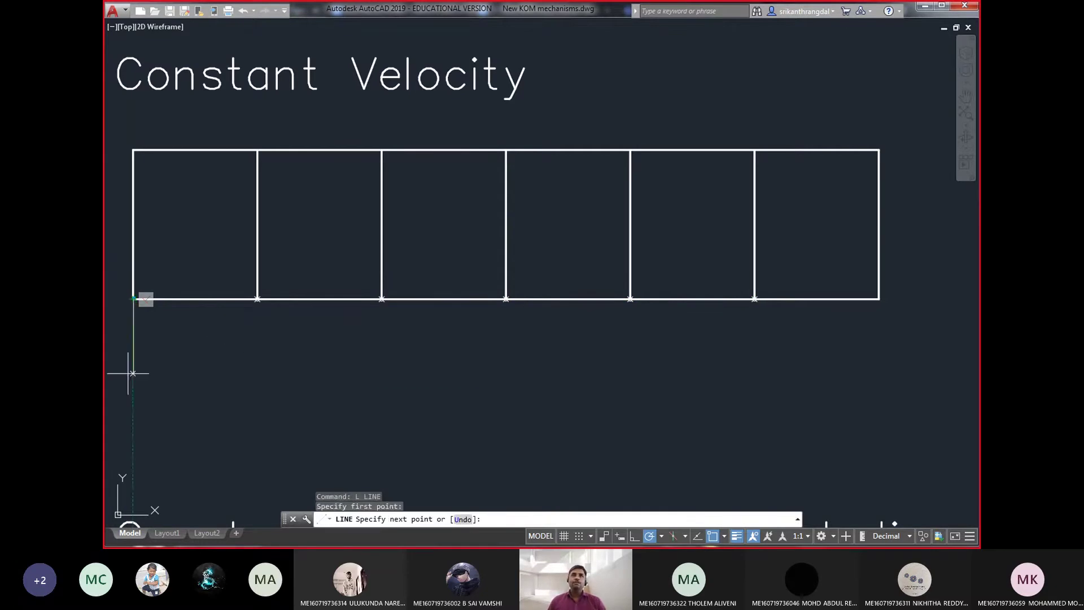
{"action": "left_click", "coordinate": [879, 150]}
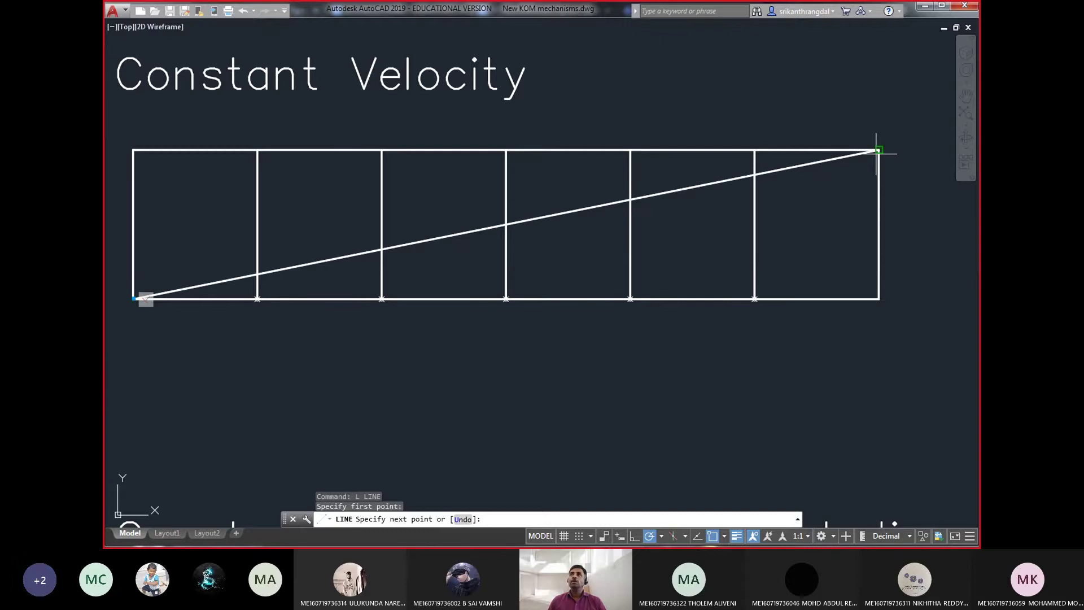
{"action": "key", "text": "Return"}
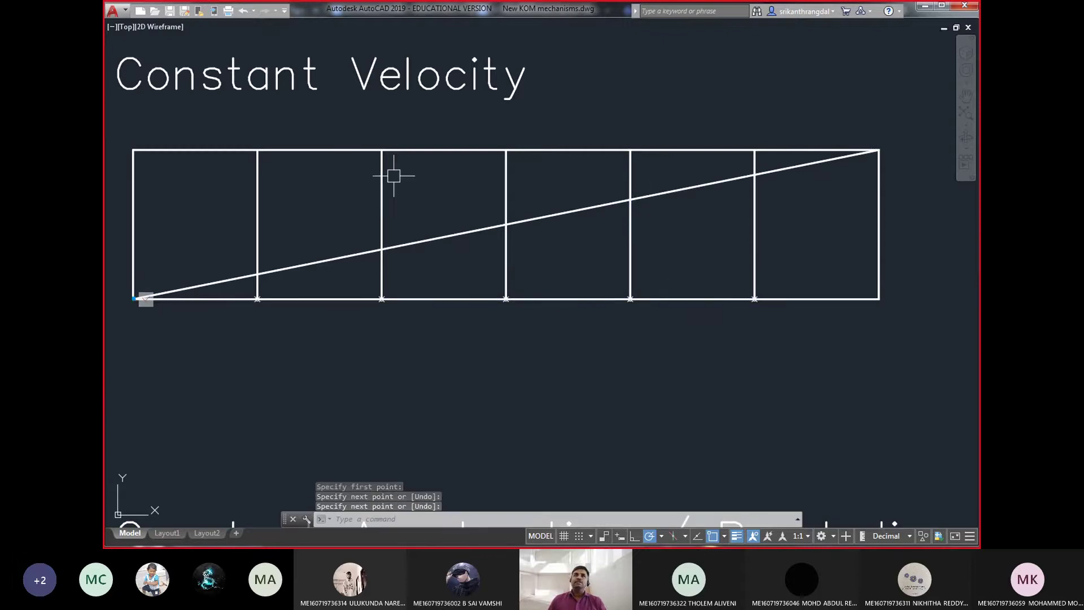
{"action": "left_click", "coordinate": [432, 240]}
{"action": "key", "text": "Escape"}
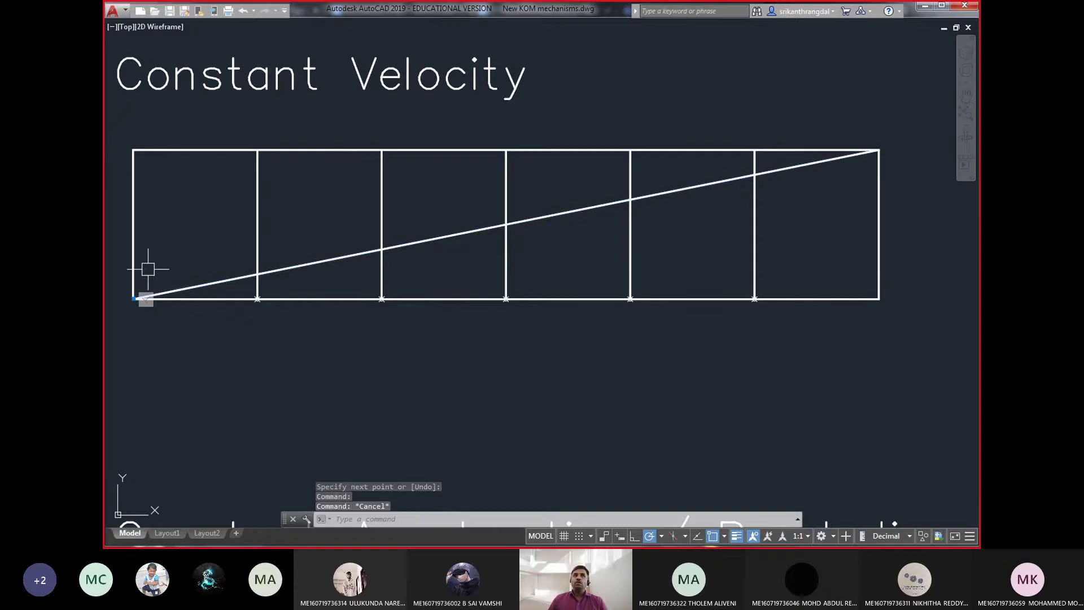
- Select the frame's edges and right-hand verticals one at a time to inspect them
{"action": "left_click", "coordinate": [135, 269]}
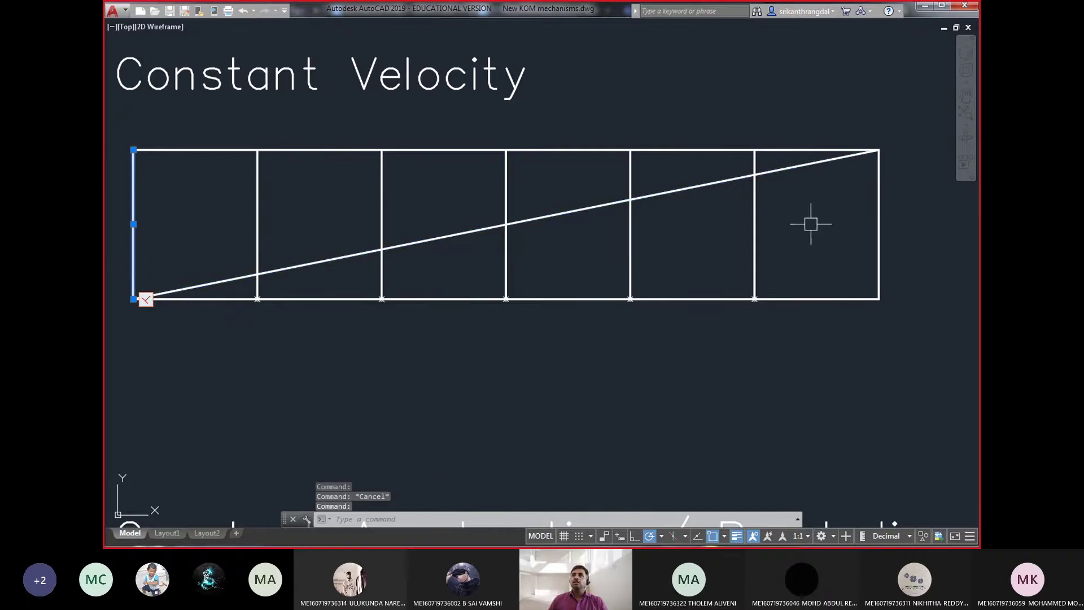
{"action": "left_click", "coordinate": [876, 229]}
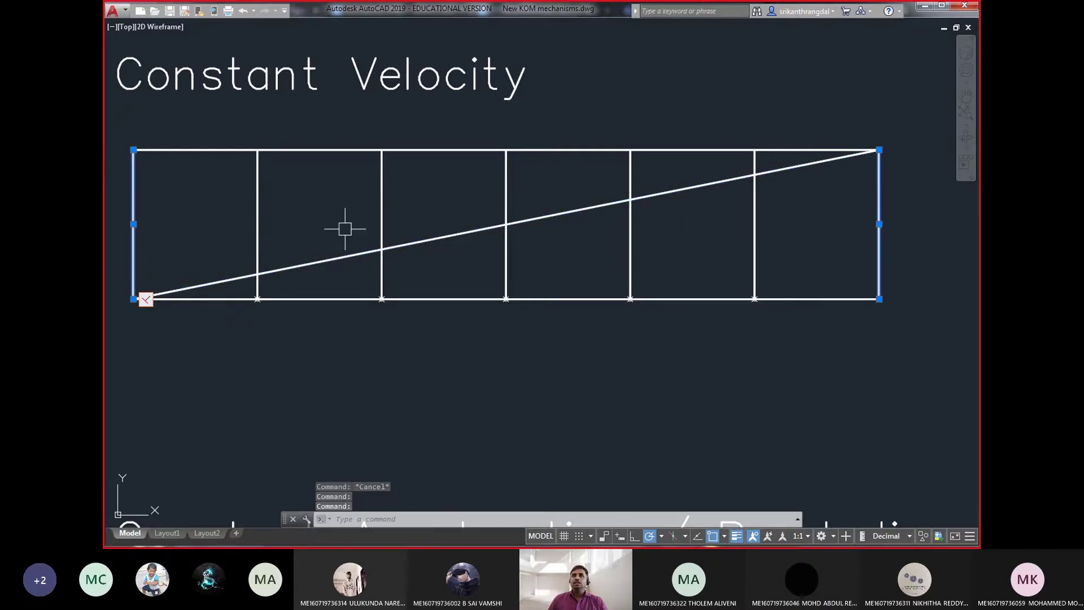
{"action": "key", "text": "Escape"}
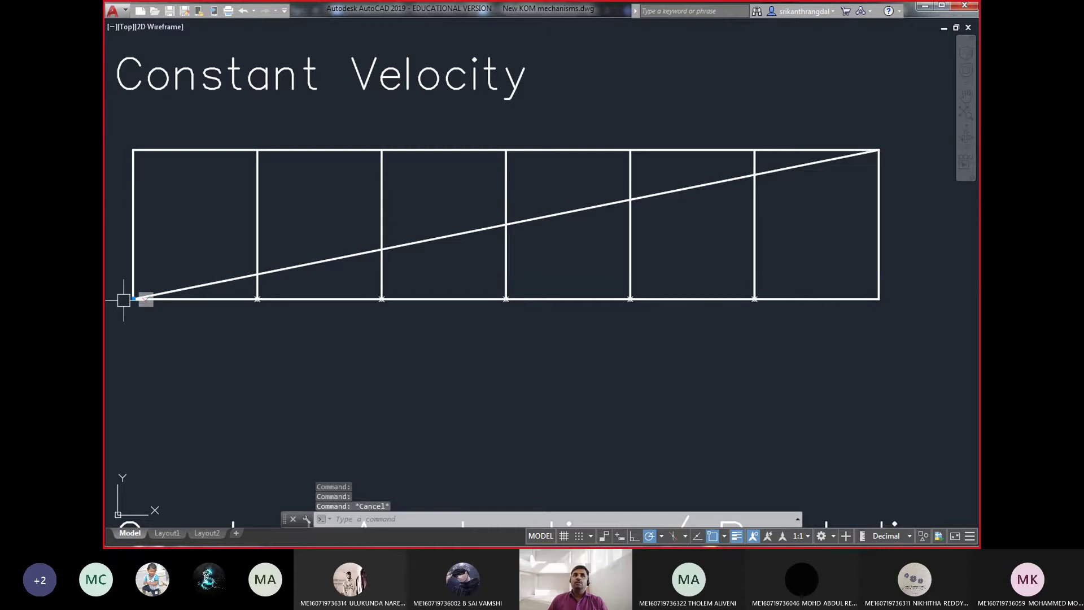
{"action": "left_click", "coordinate": [224, 301]}
{"action": "key", "text": "Escape"}
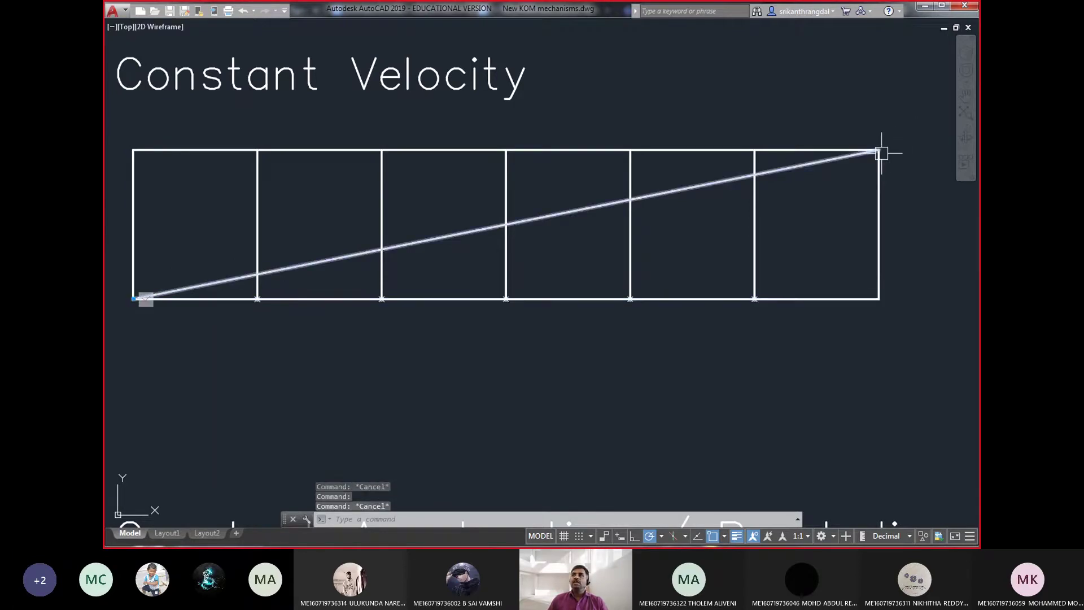
{"action": "left_click", "coordinate": [806, 148]}
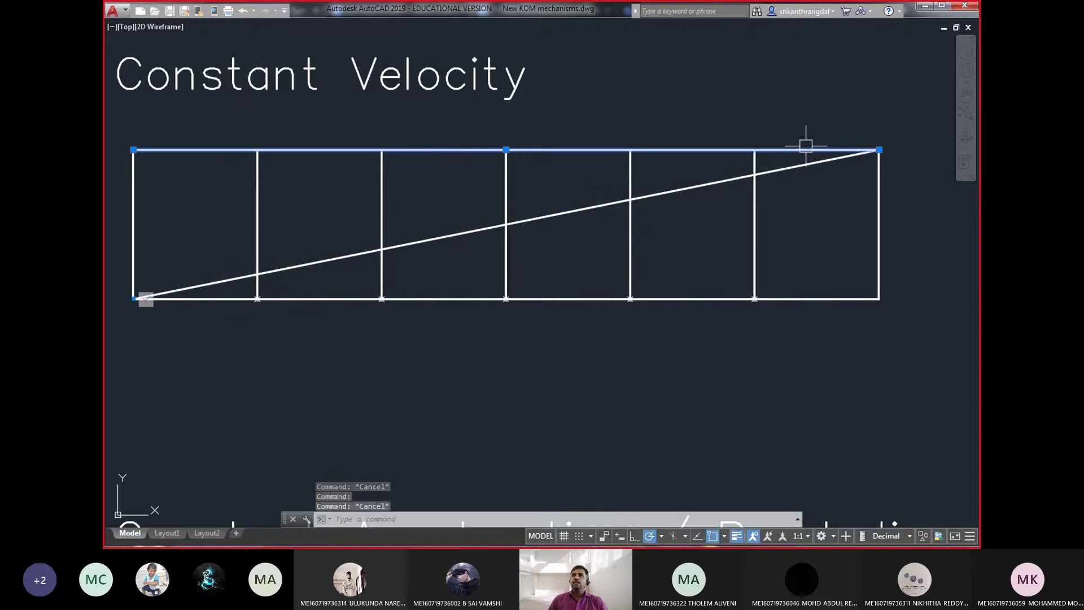
{"action": "key", "text": "Escape"}
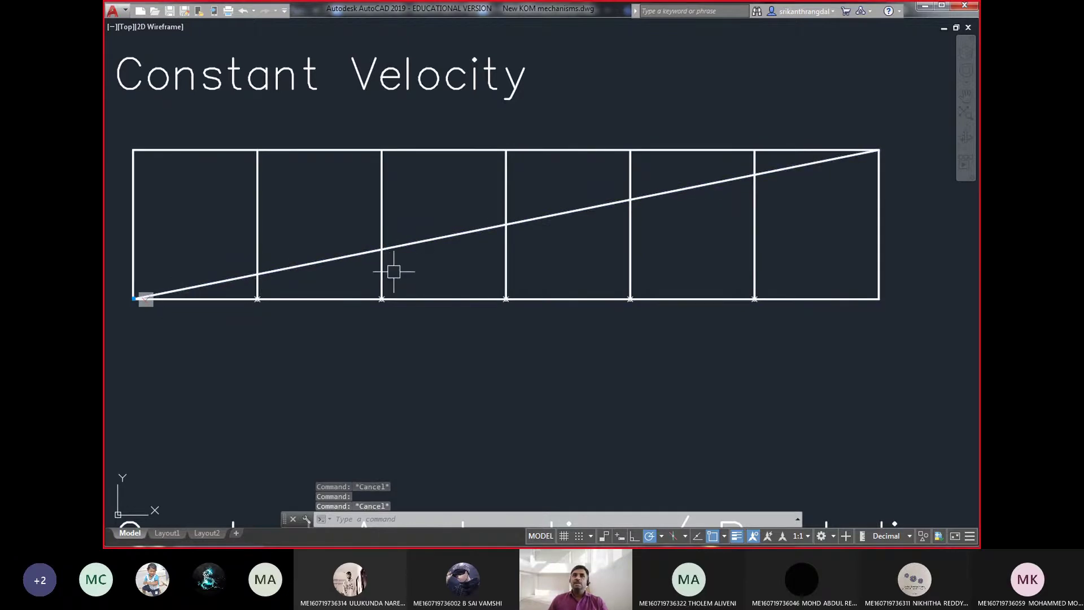
{"action": "left_click", "coordinate": [775, 242]}
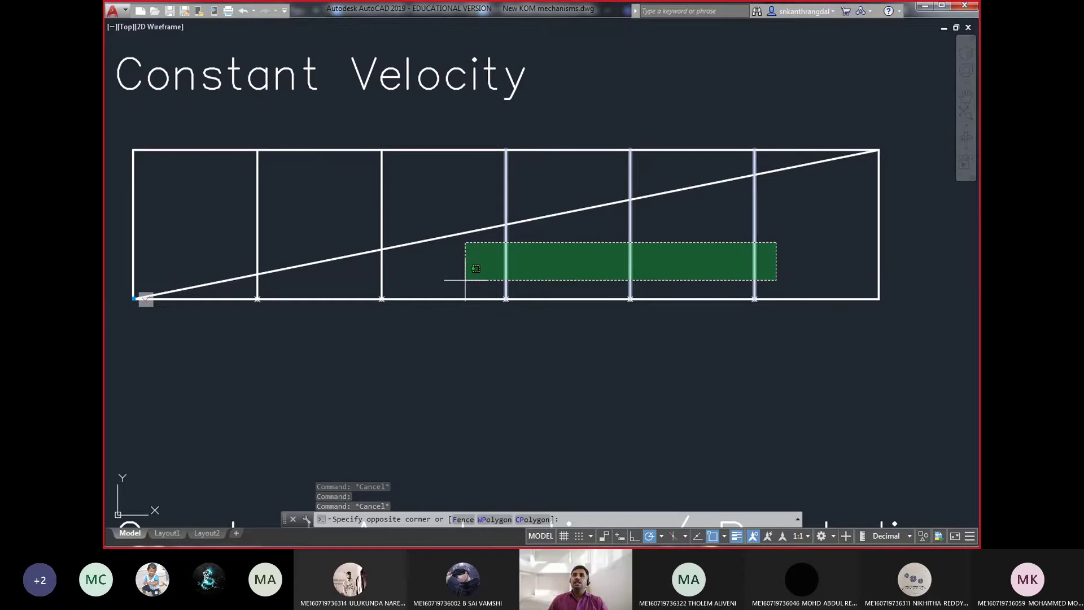
{"action": "left_click", "coordinate": [451, 277]}
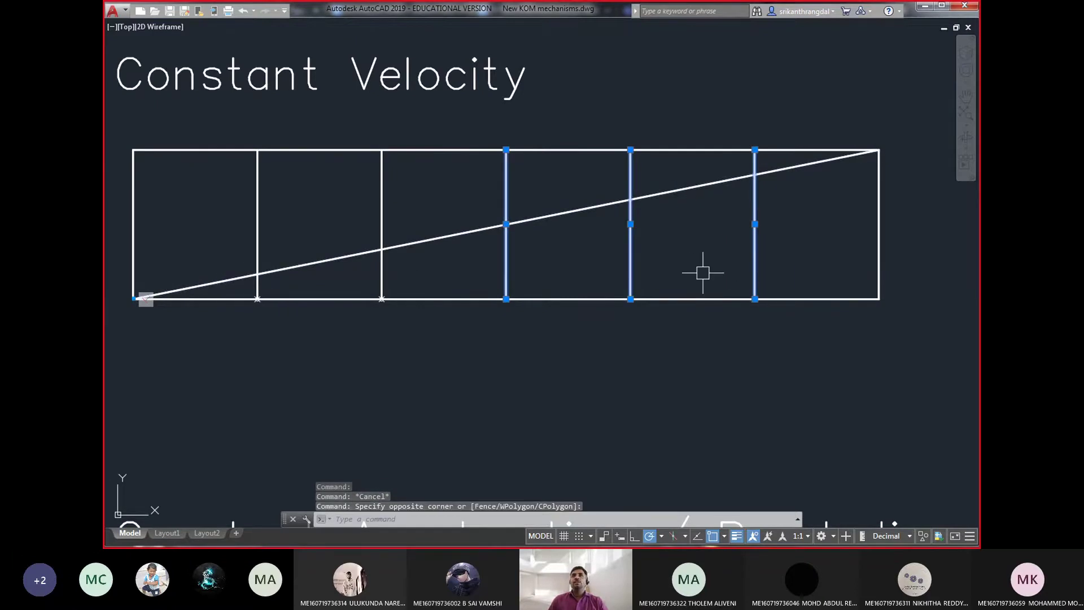
{"action": "key", "text": "Escape"}
{"action": "scroll", "coordinate": [545, 129], "scroll_direction": "down", "scroll_amount": 2}
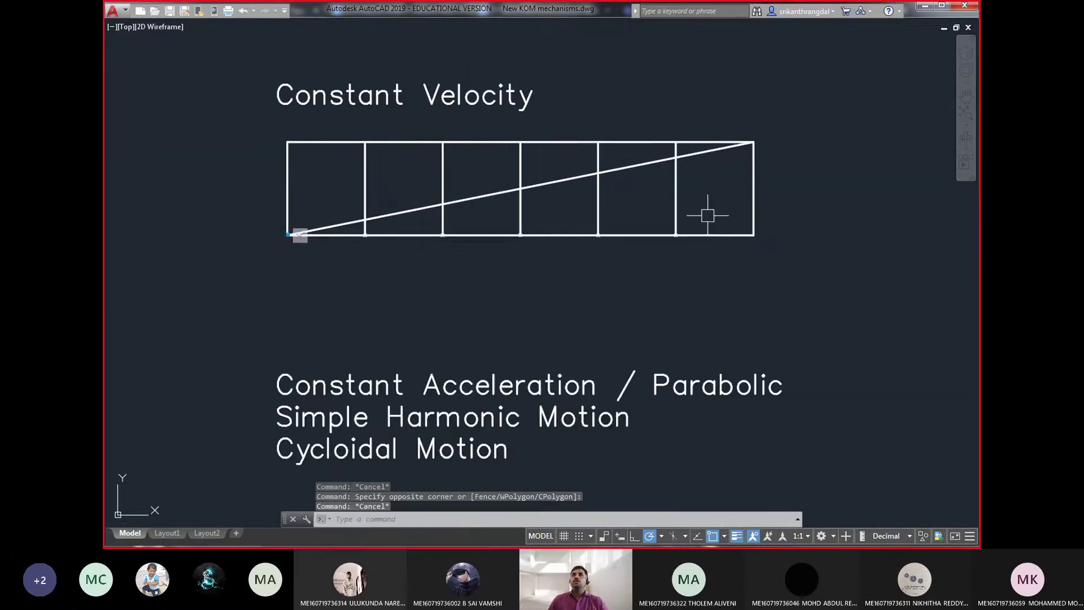
- Delete the blank lines between headings and insert blank lines after '/ Parabolic'
{"action": "middle_click_drag", "start_coordinate": [708, 216], "coordinate": [658, 174]}
{"action": "double_click", "coordinate": [489, 61]}
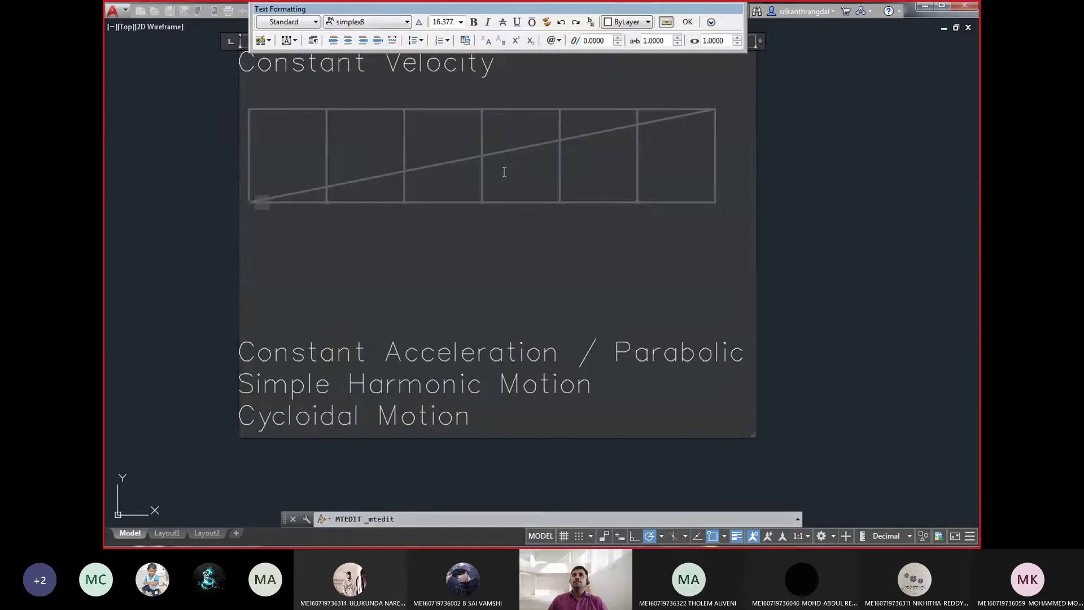
{"action": "key", "text": "Delete"}
{"action": "key", "text": "Delete"}
{"action": "key", "text": "Delete"}
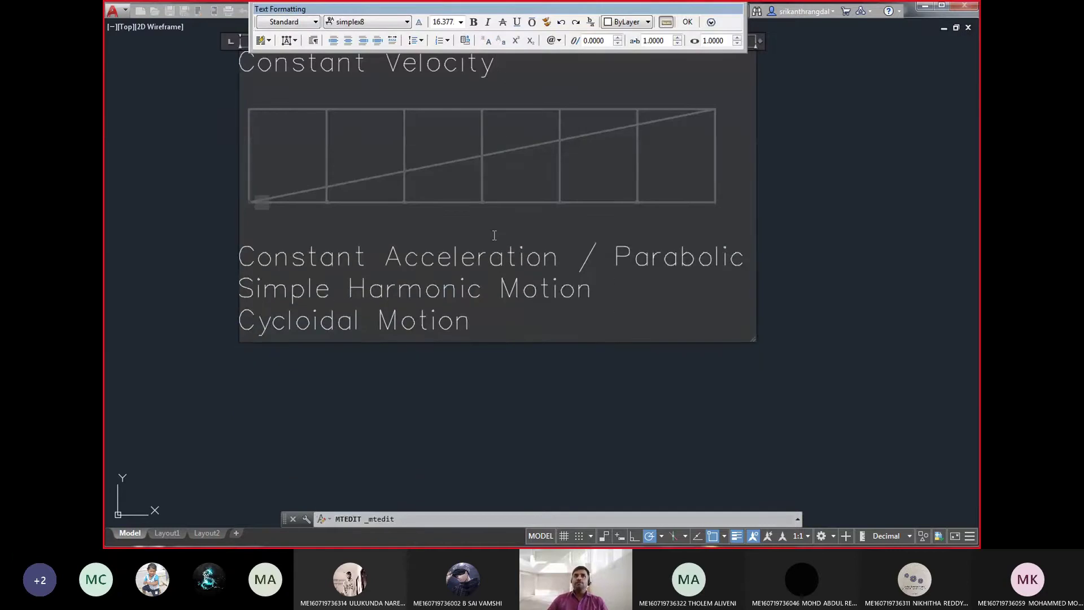
{"action": "key", "text": "Return"}
{"action": "key", "text": "Return"}
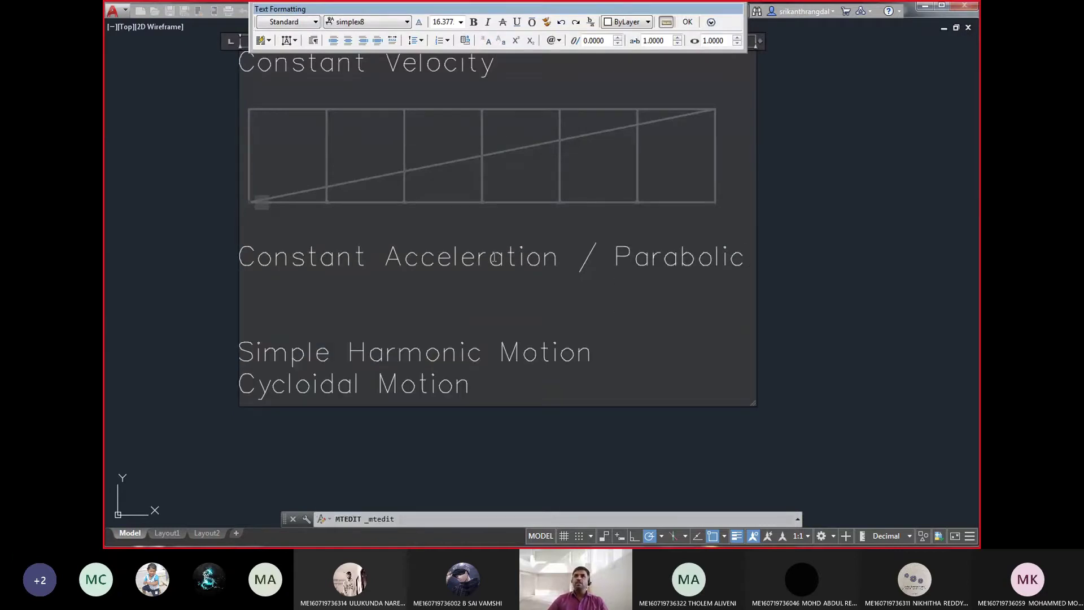
{"action": "key", "text": "Return"}
{"action": "key", "text": "Return"}
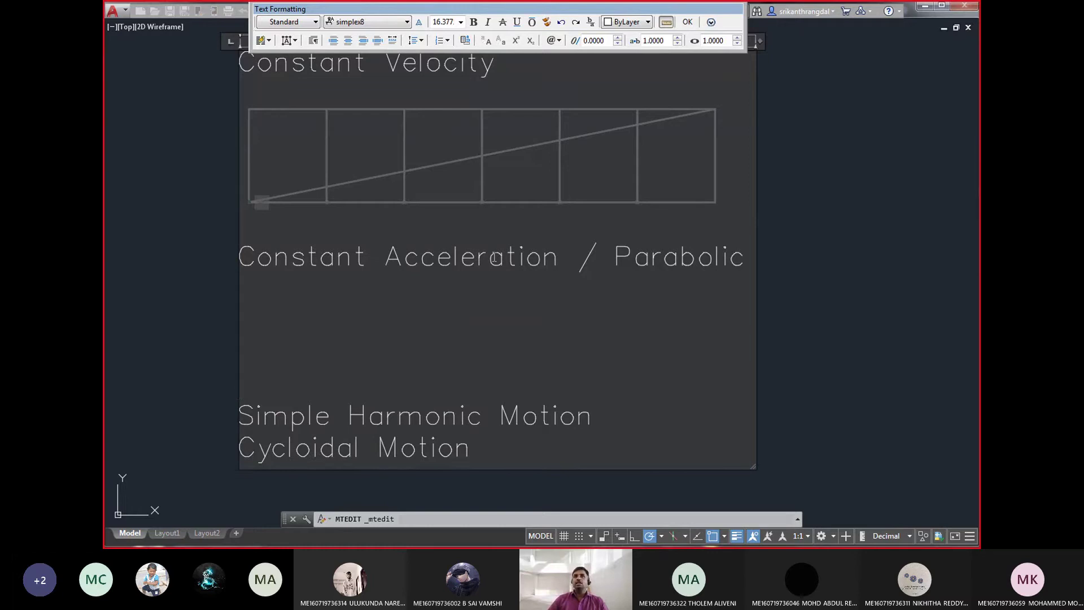
- Copy the velocity frame's four outer edges from their corner to just below the Parabolic heading
{"action": "left_click", "coordinate": [831, 286]}
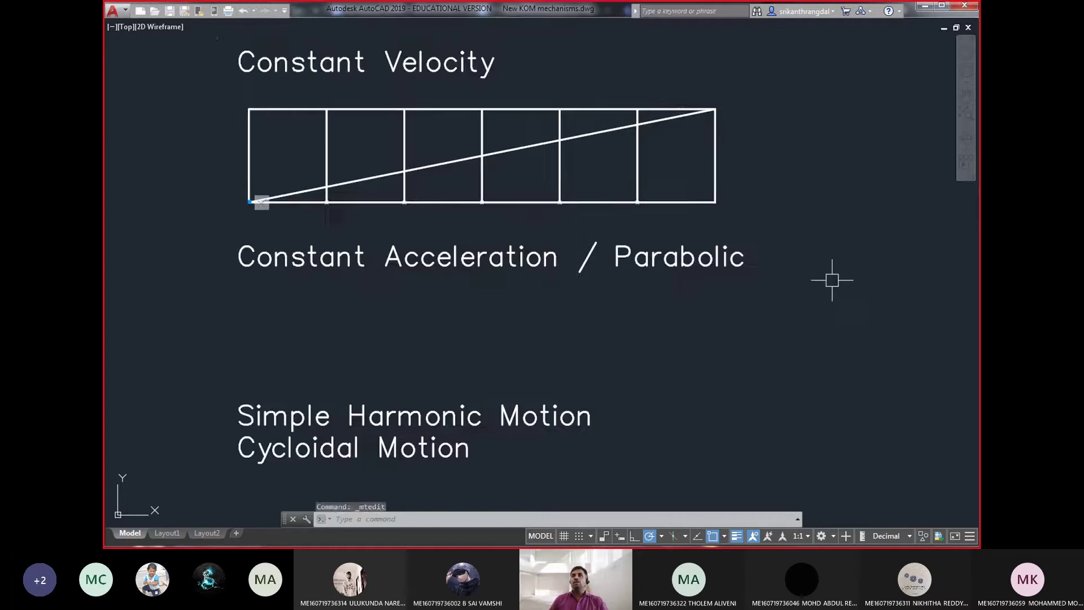
{"action": "middle_click_drag", "start_coordinate": [484, 350], "coordinate": [450, 342]}
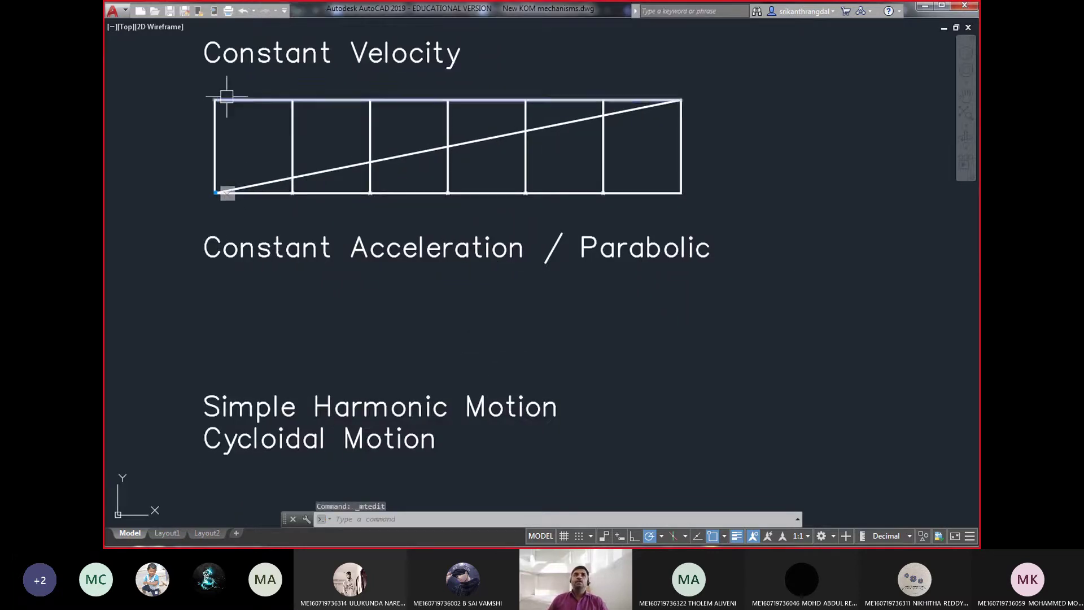
{"action": "left_click", "coordinate": [215, 109]}
{"action": "left_click", "coordinate": [328, 185]}
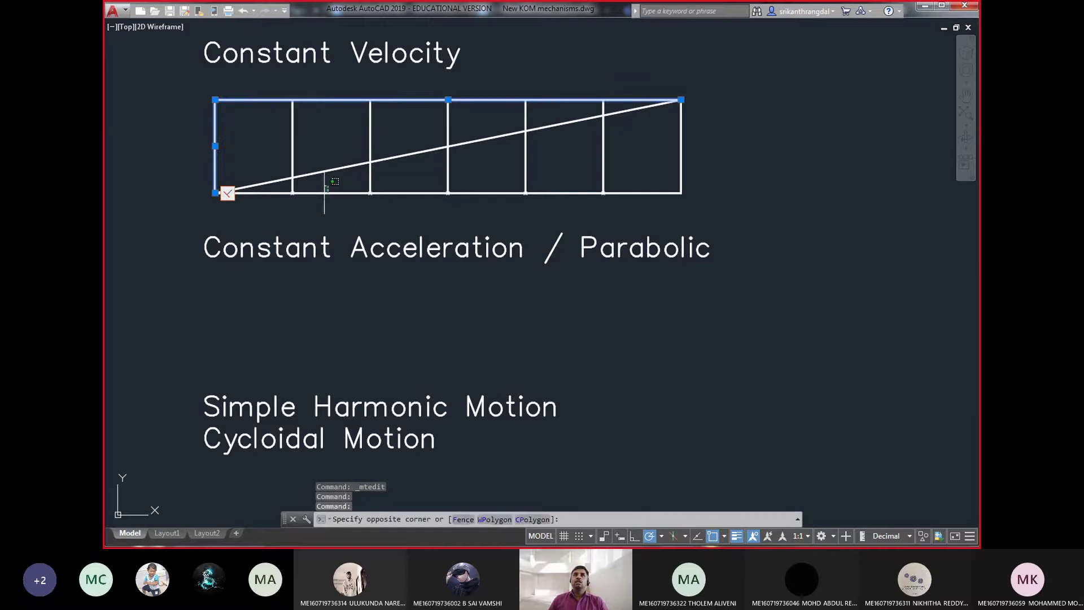
{"action": "left_click", "coordinate": [521, 186]}
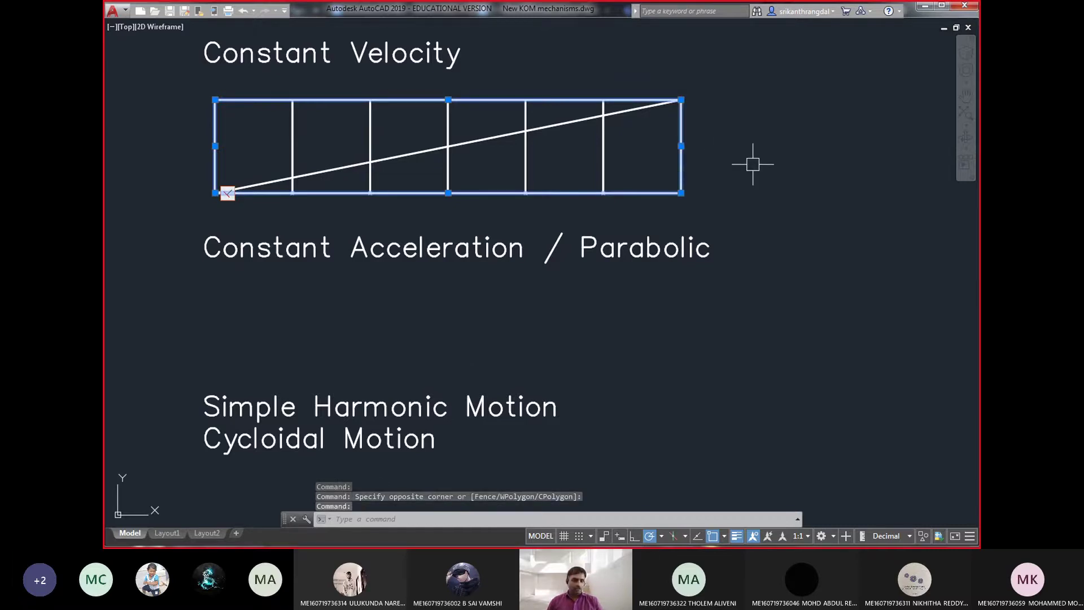
{"action": "type", "text": "co"}
{"action": "key", "text": "Return"}
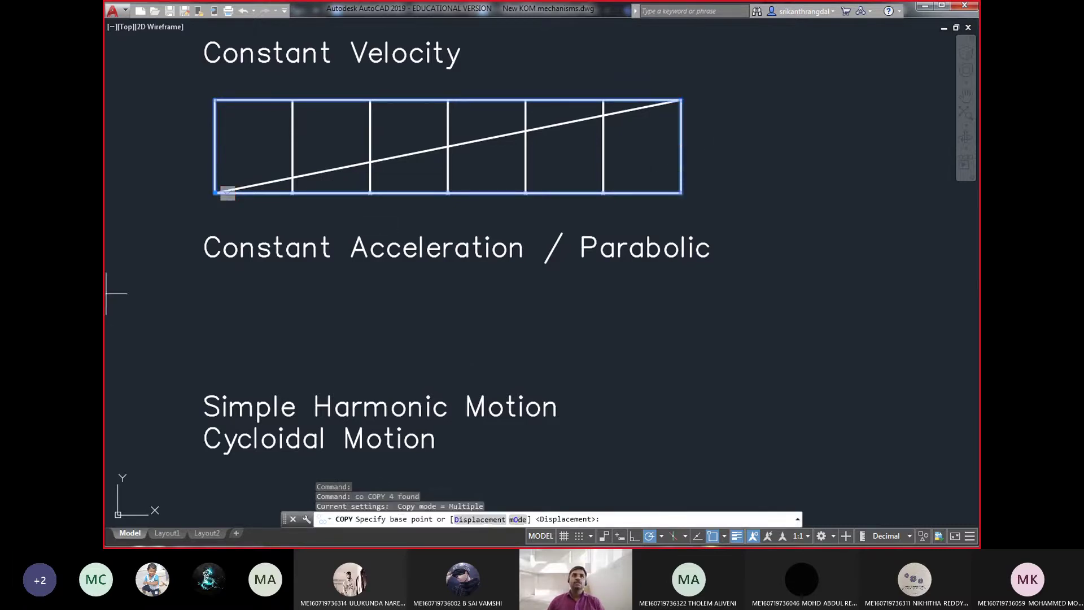
{"action": "left_click", "coordinate": [145, 266]}
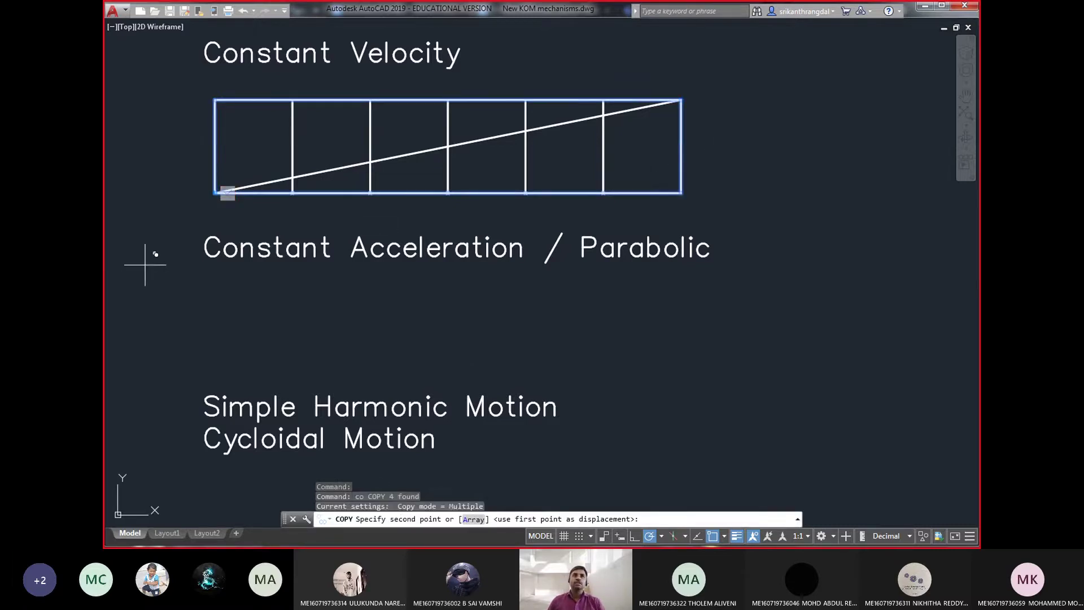
{"action": "left_click", "coordinate": [145, 442]}
{"action": "key", "text": "Return"}
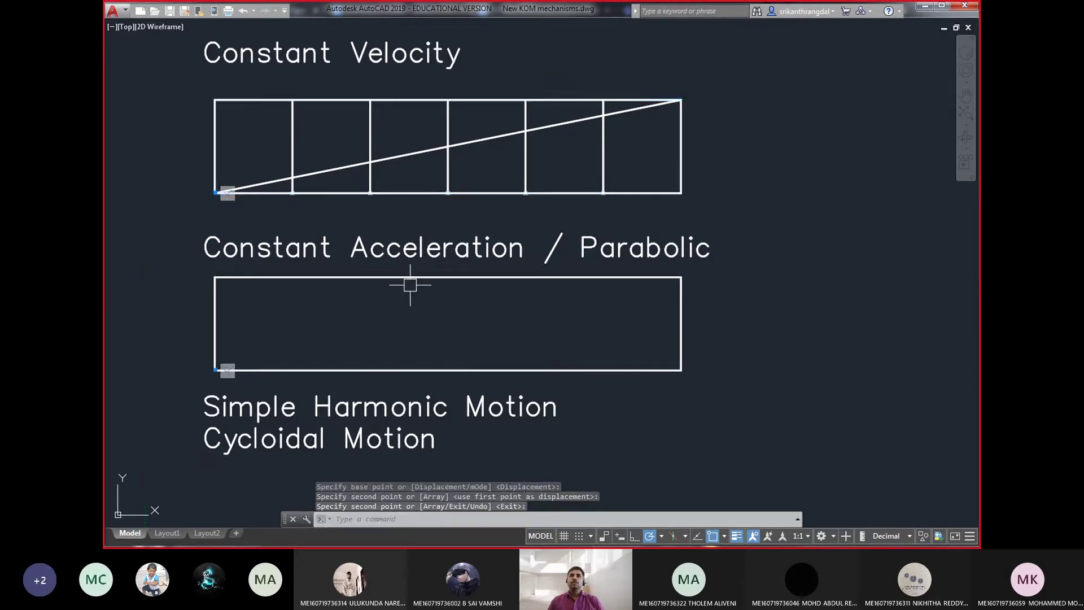
{"action": "scroll", "coordinate": [413, 288], "scroll_direction": "up", "scroll_amount": 2}
{"action": "middle_click_drag", "start_coordinate": [413, 307], "coordinate": [470, 267]}
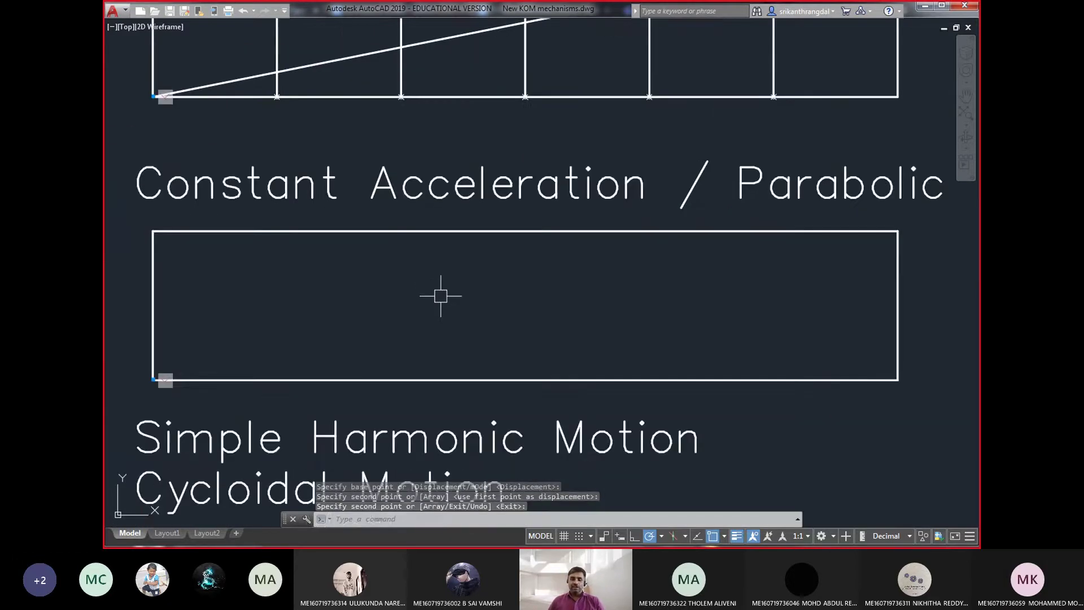
- Draw a vertical centre line from the new frame's top-edge midpoint to its bottom-edge midpoint
{"action": "type", "text": "l"}
{"action": "key", "text": "Return"}
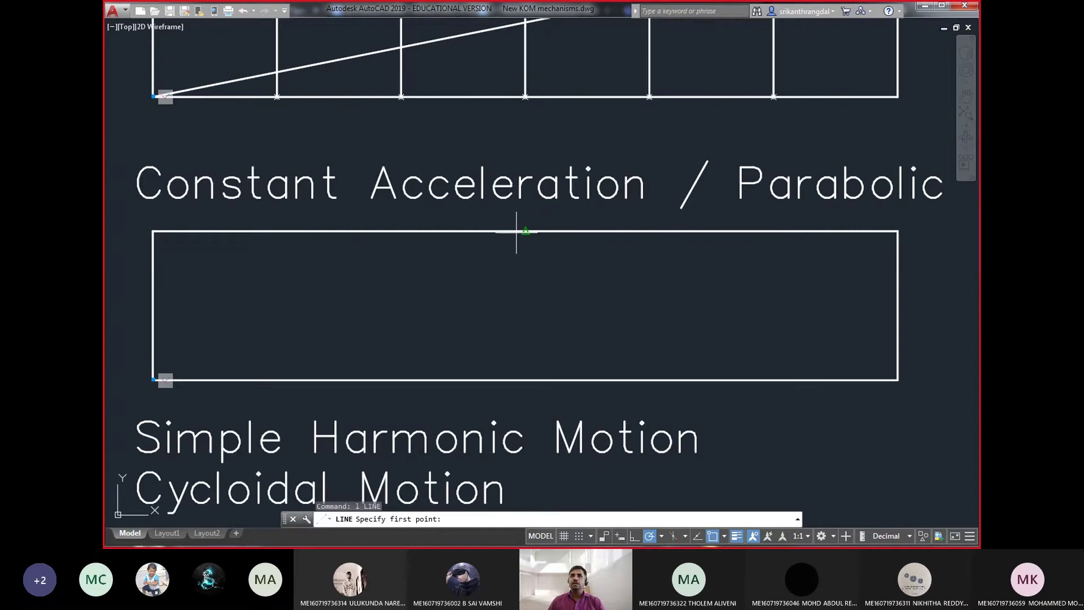
{"action": "left_click", "coordinate": [522, 231]}
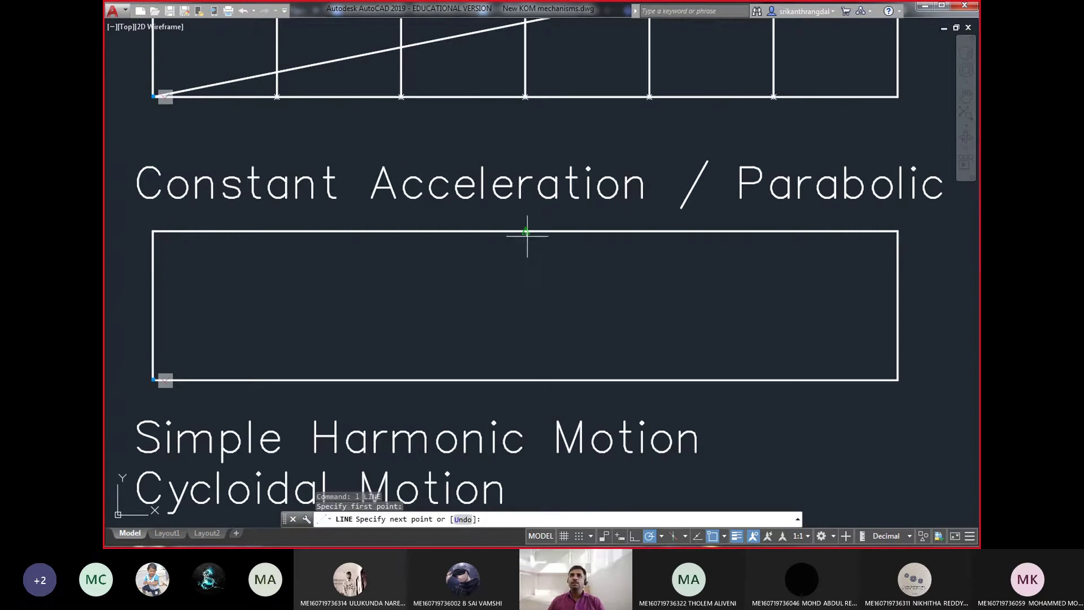
{"action": "left_click", "coordinate": [525, 380]}
{"action": "key", "text": "Return"}
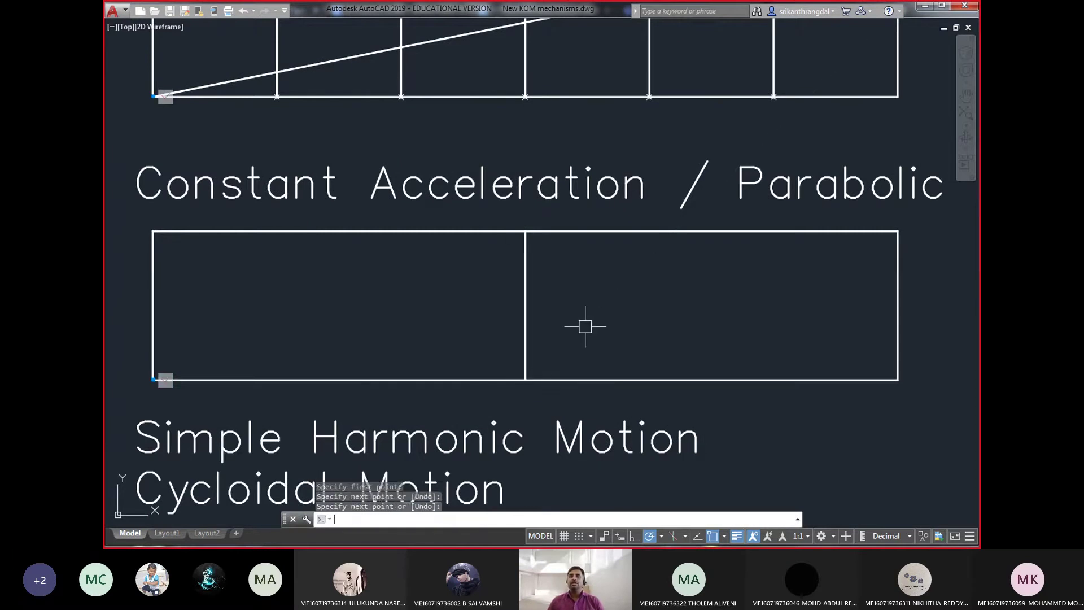
- Divide the frame's bottom edge and the vertical centre line into 6 equal parts each
{"action": "type", "text": "div"}
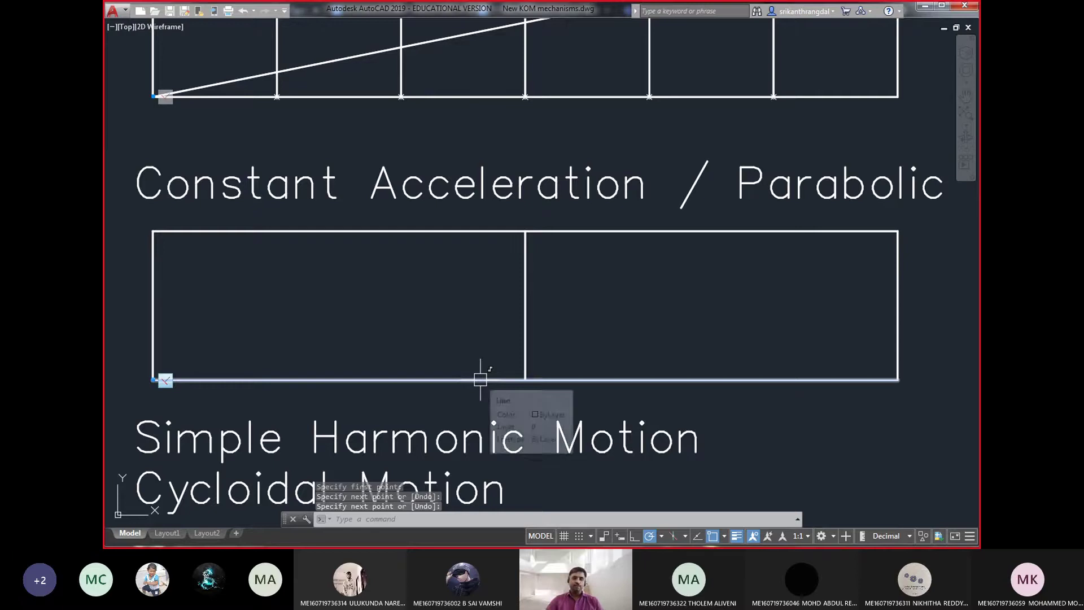
{"action": "key", "text": "Return"}
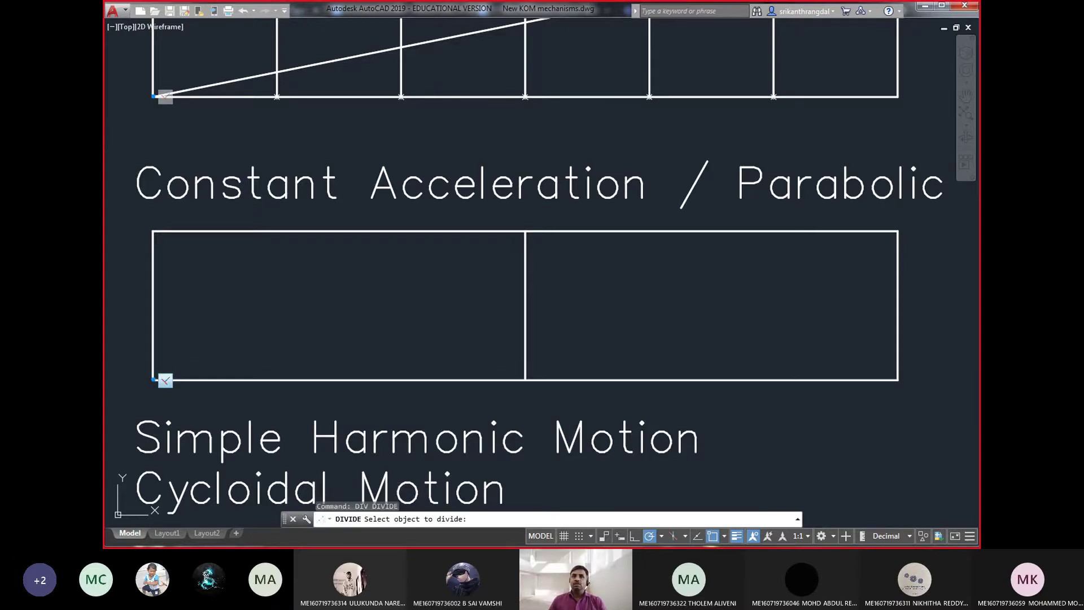
{"action": "left_click", "coordinate": [399, 382]}
{"action": "key", "text": "Return"}
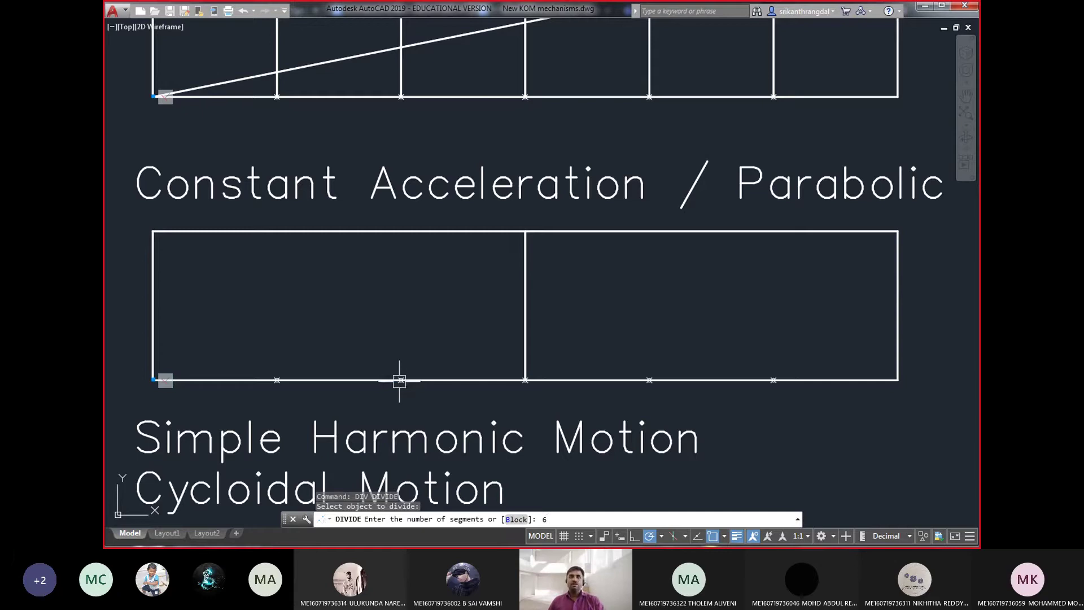
{"action": "key", "text": "Return"}
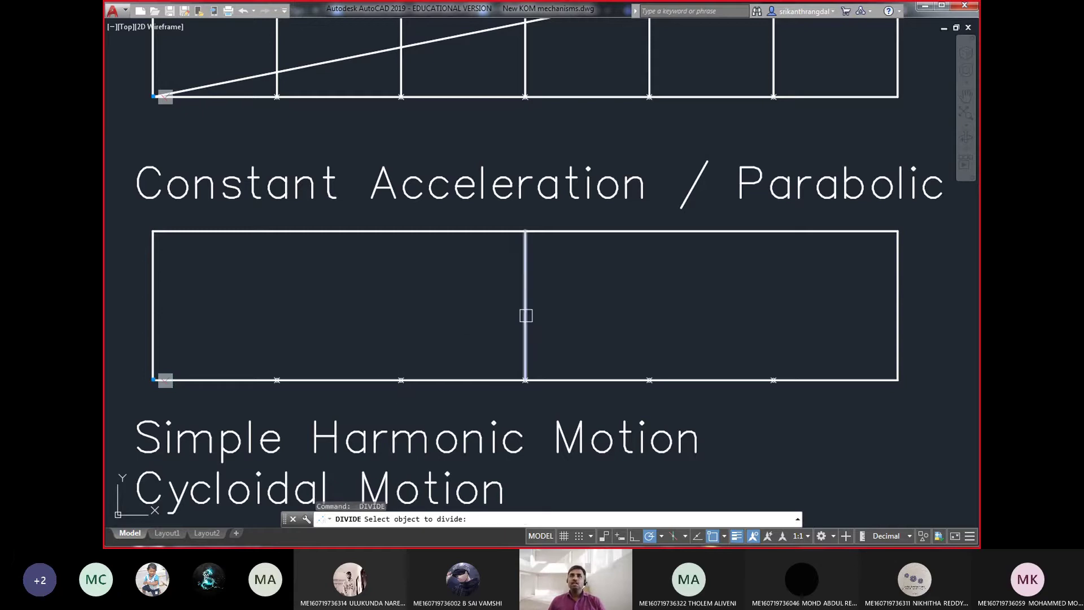
{"action": "left_click", "coordinate": [525, 315]}
{"action": "type", "text": "6"}
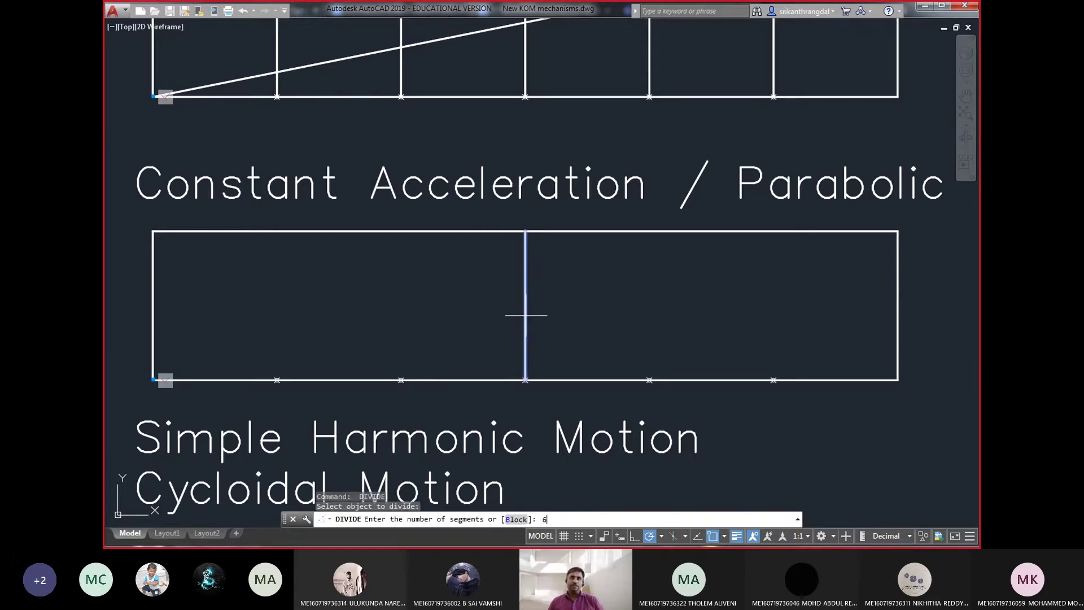
{"action": "key", "text": "Return"}
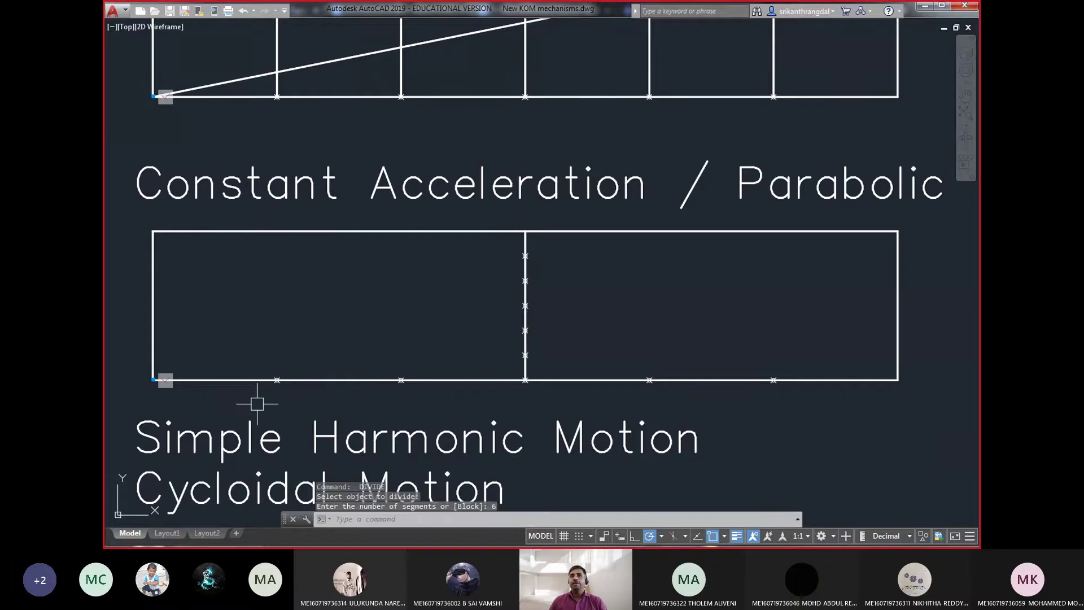
{"action": "left_click", "coordinate": [232, 379]}
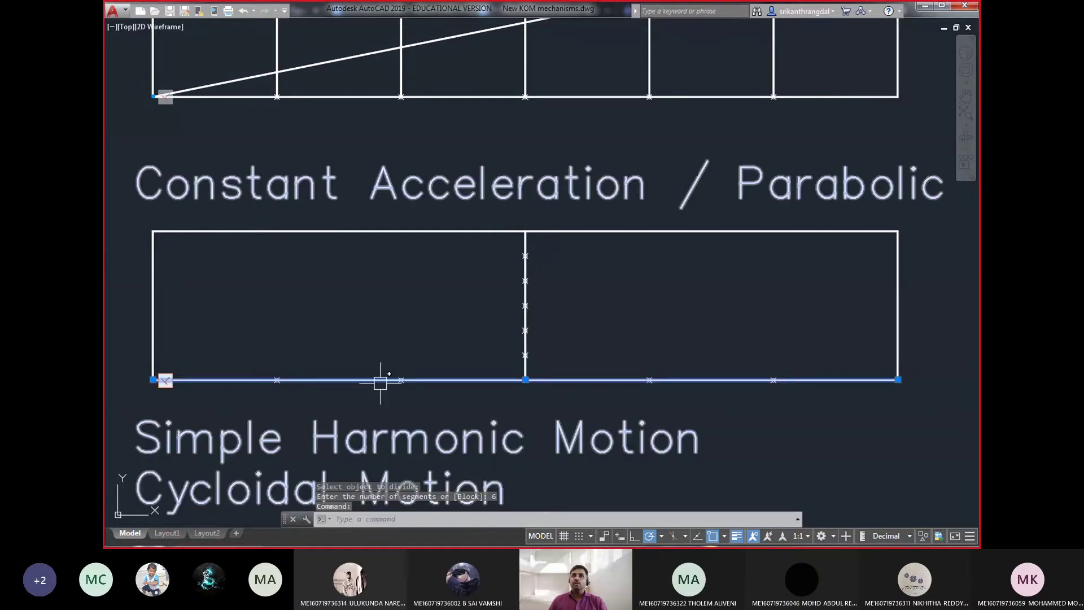
{"action": "key", "text": "Escape"}
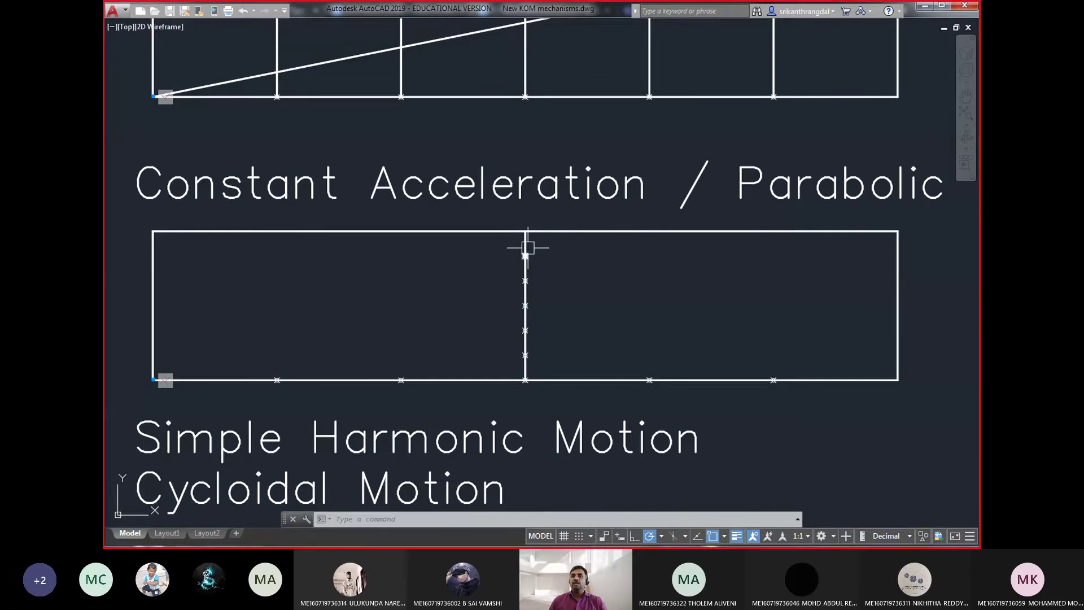
{"action": "mouse_move", "coordinate": [525, 255]}
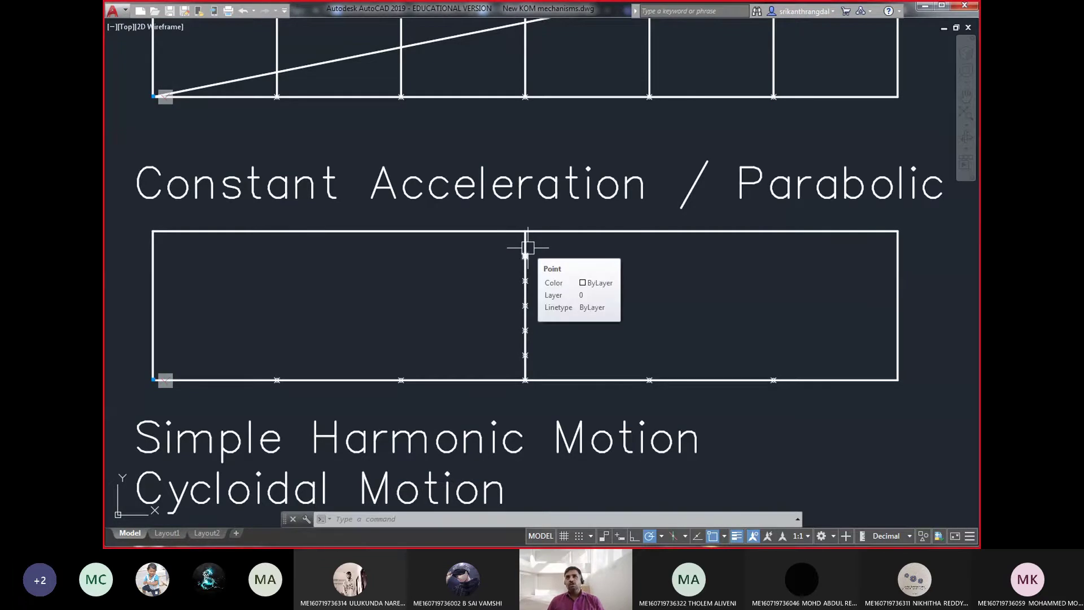
- Draw a diagonal from the parabolic frame's bottom-left corner to its top-right corner
{"action": "type", "text": "l"}
{"action": "key", "text": "Return"}
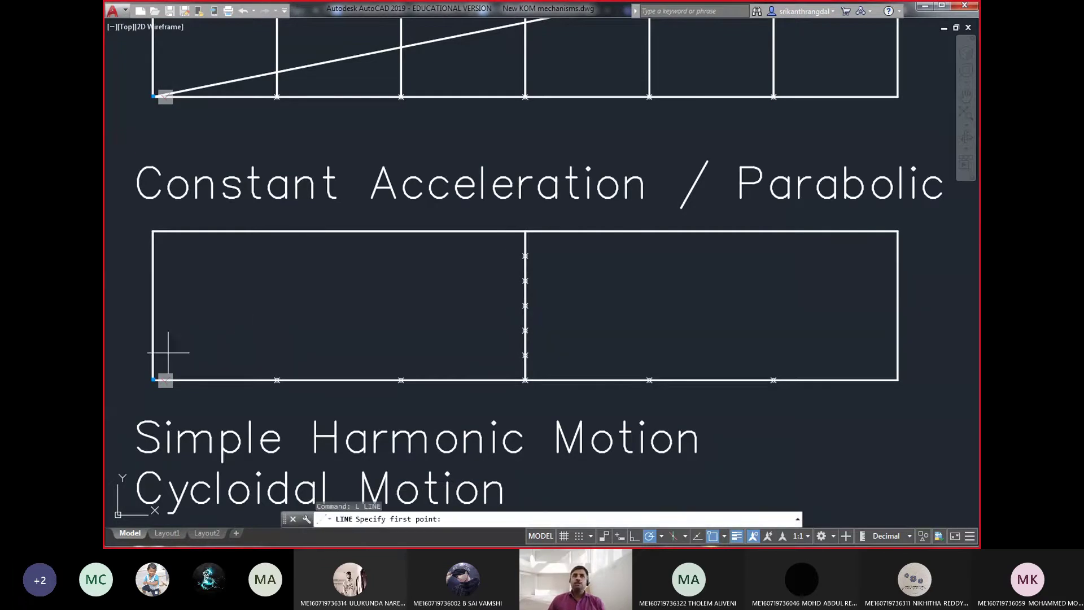
{"action": "left_click", "coordinate": [153, 380]}
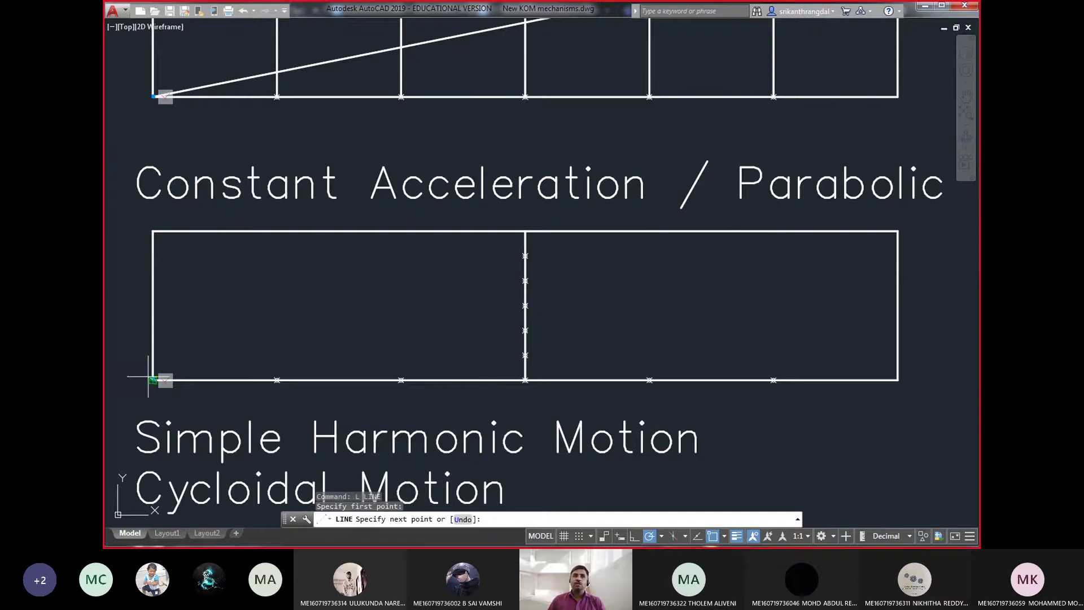
{"action": "left_click", "coordinate": [898, 231]}
{"action": "key", "text": "Return"}
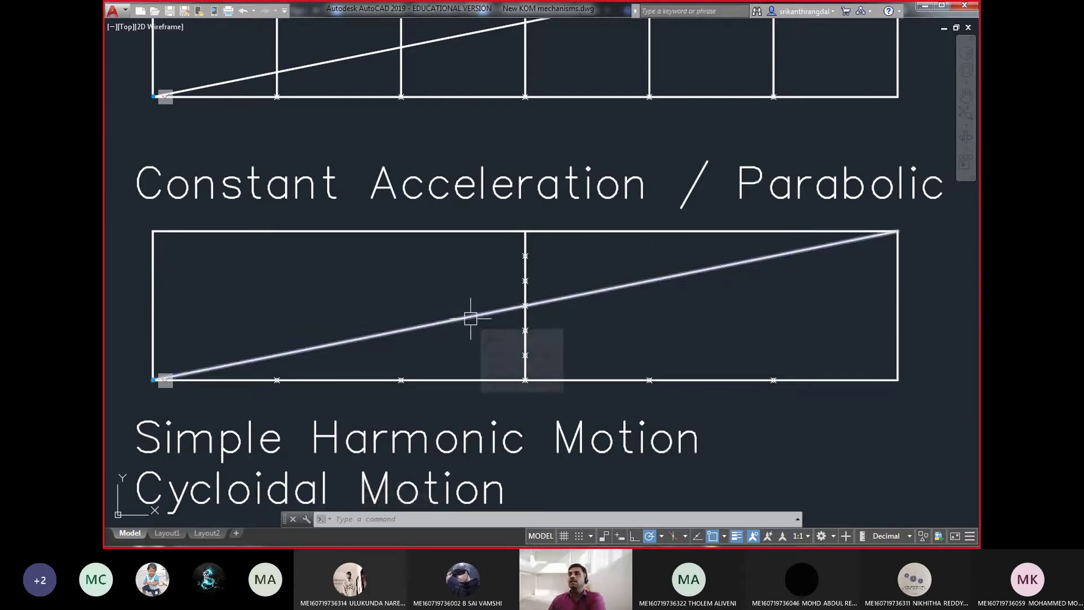
- Open the Parabolic heading text, close it unchanged, and start a new LINE
{"action": "double_click", "coordinate": [822, 187]}
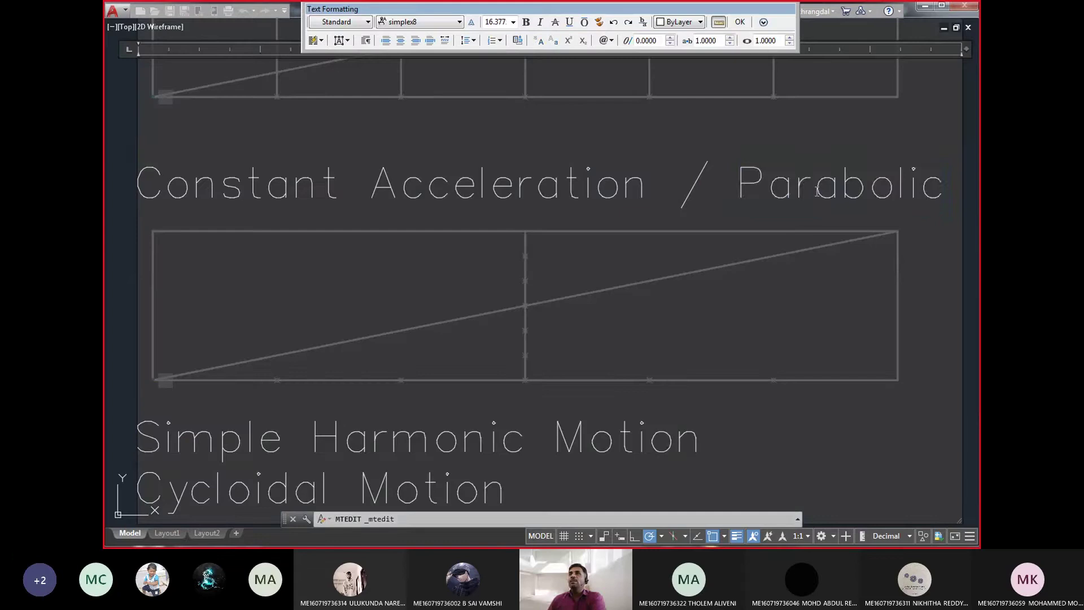
{"action": "left_click", "coordinate": [798, 332]}
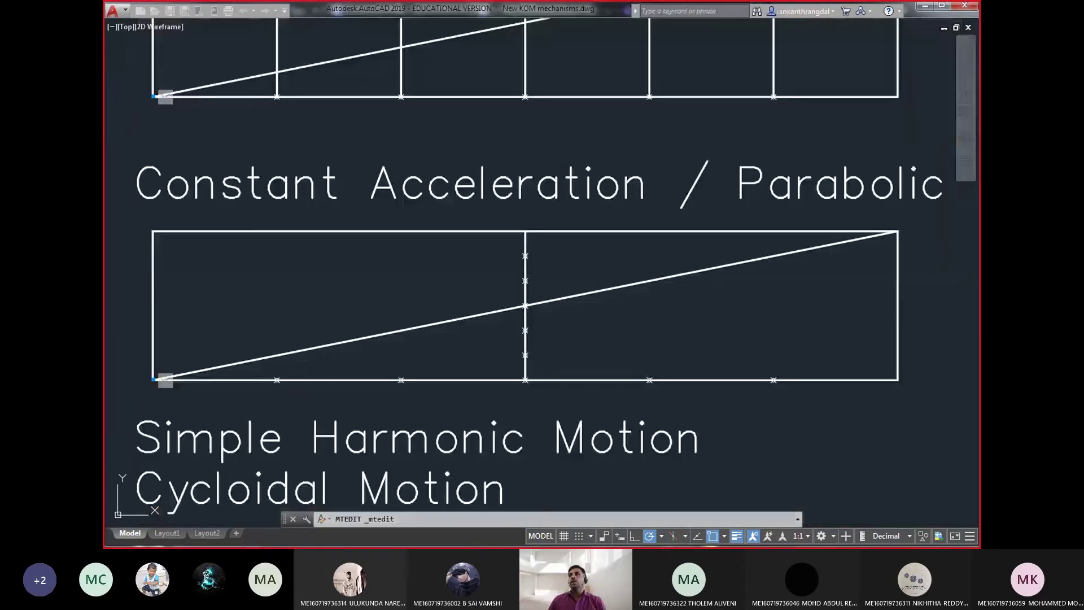
{"action": "key", "text": "Escape"}
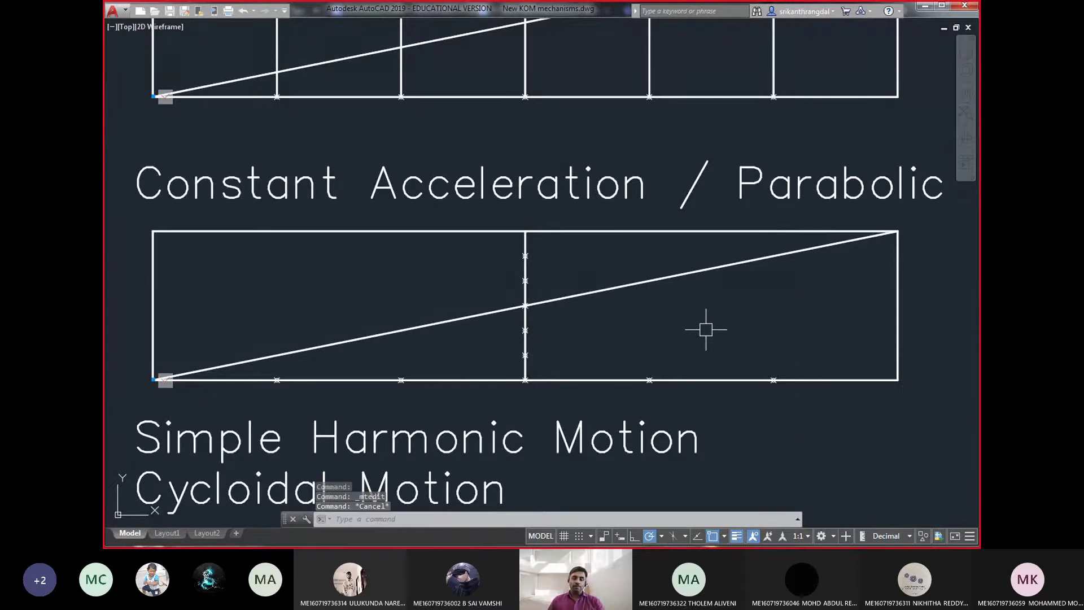
{"action": "type", "text": "l"}
{"action": "key", "text": "Return"}
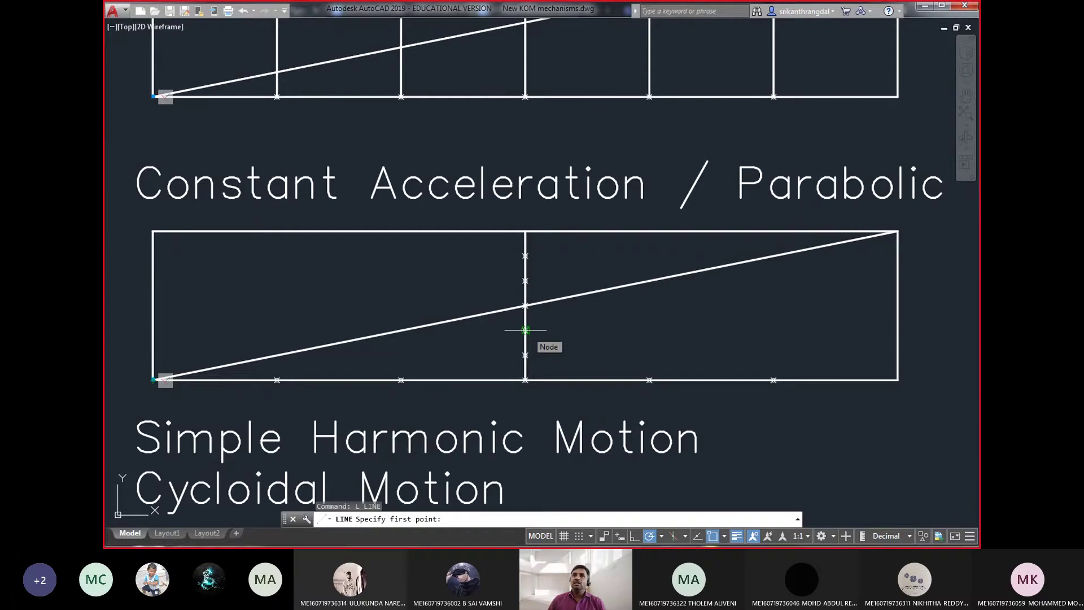
- Draw rays from the frame's bottom-left corner to two middle-line division nodes
{"action": "left_click", "coordinate": [525, 329]}
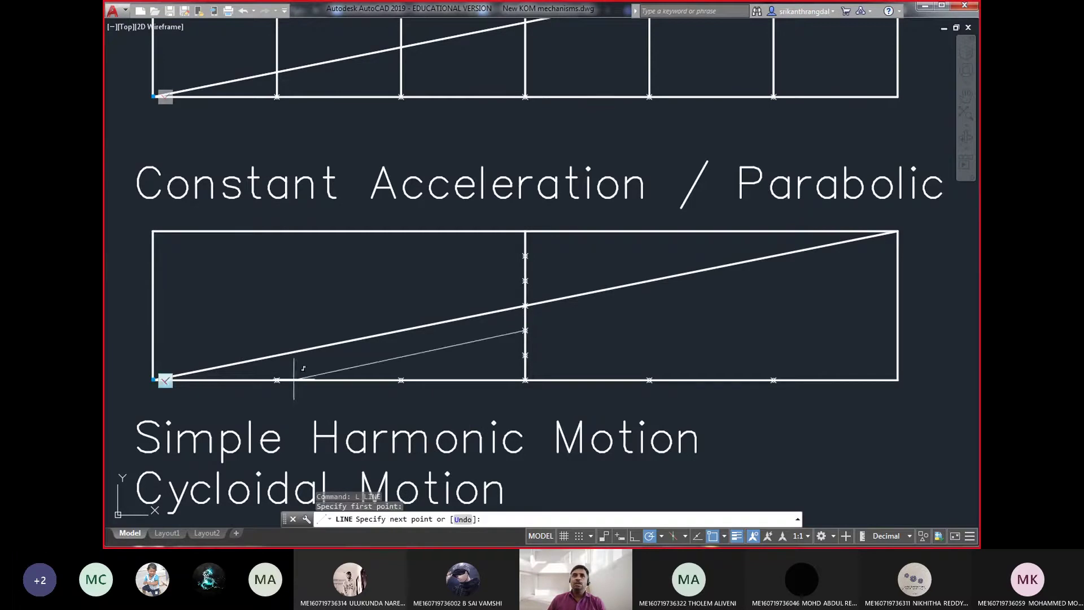
{"action": "left_click", "coordinate": [152, 379]}
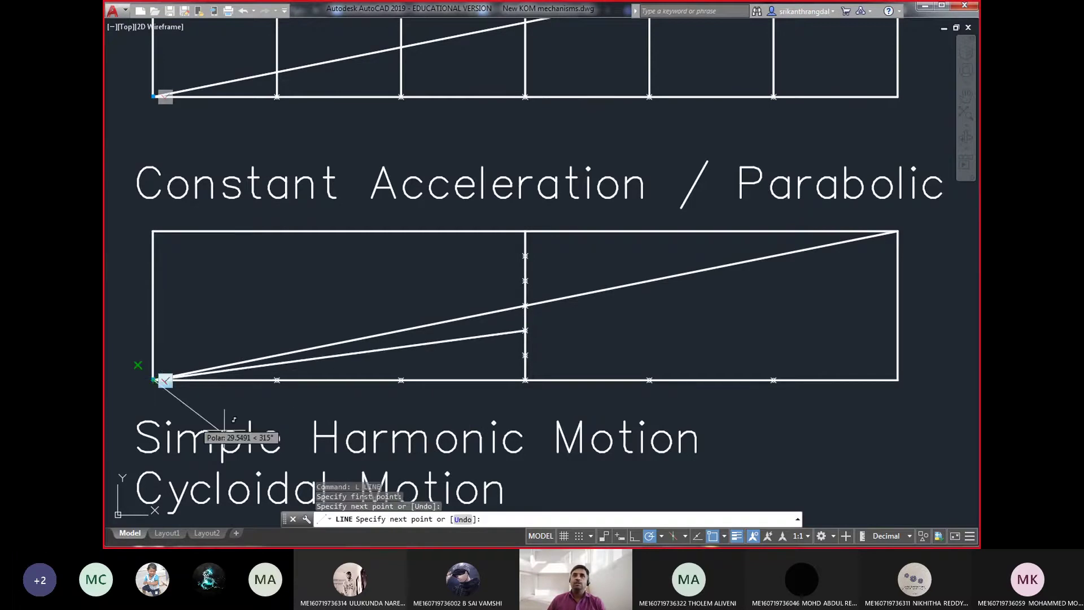
{"action": "left_click", "coordinate": [525, 354]}
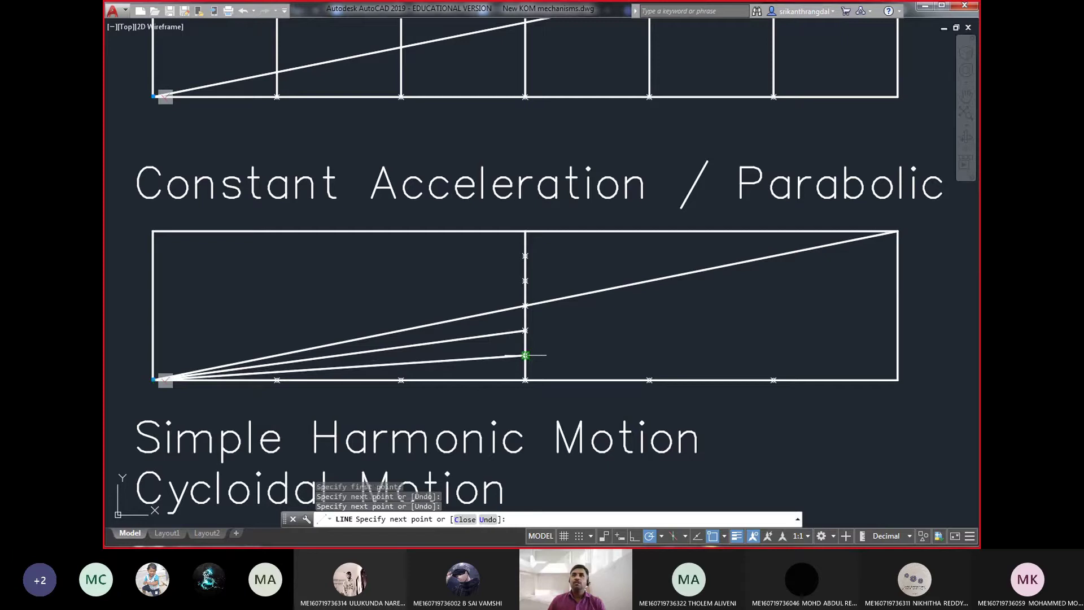
{"action": "key", "text": "Return"}
- Draw a vertical line from the first bottom division up to the frame's top edge
{"action": "type", "text": "l"}
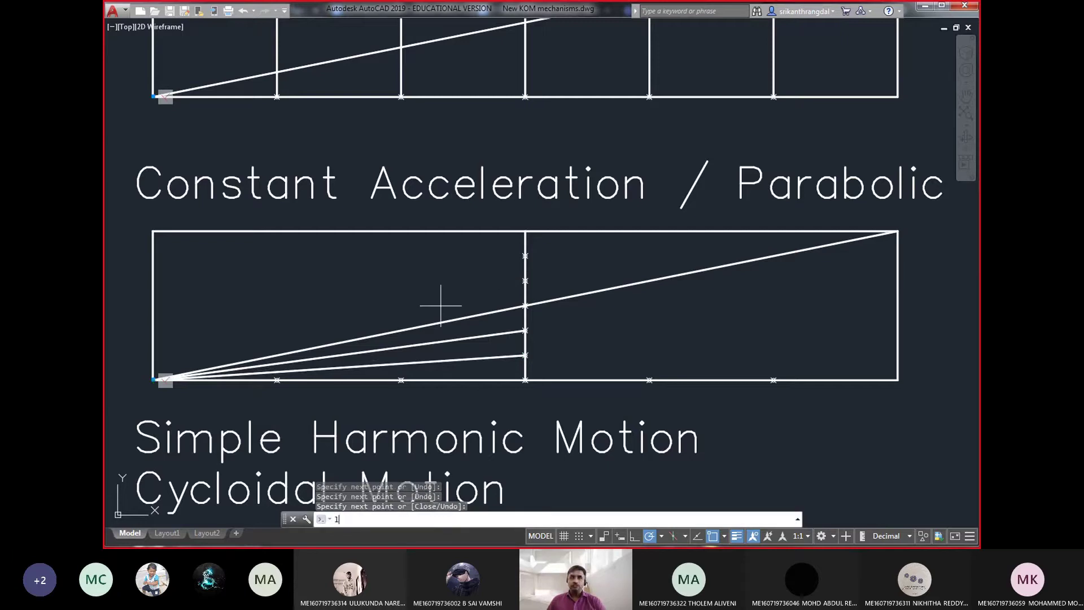
{"action": "key", "text": "Return"}
{"action": "left_click", "coordinate": [276, 380]}
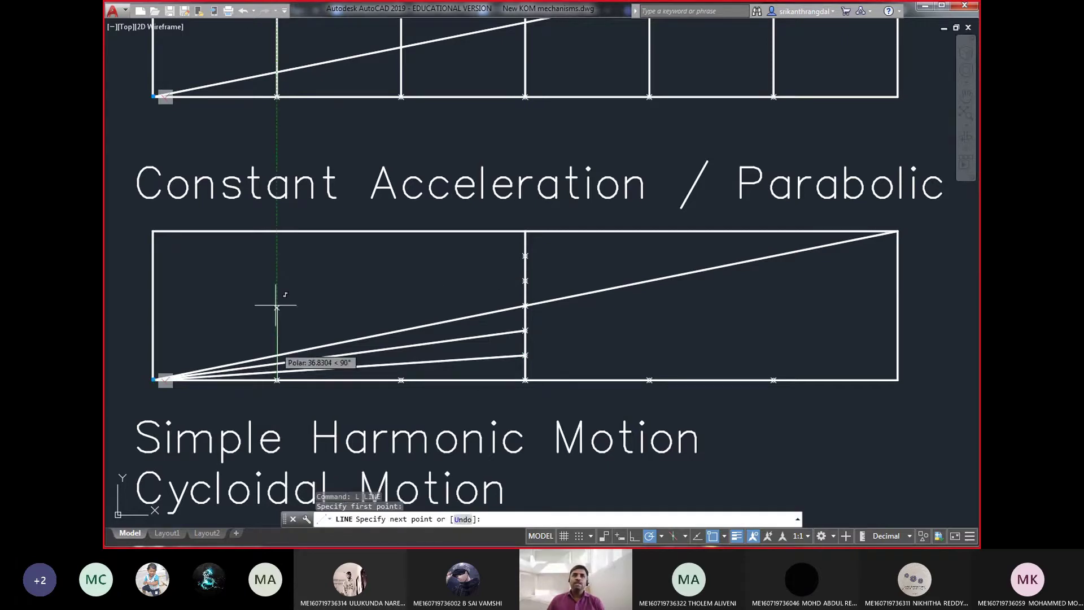
{"action": "left_click", "coordinate": [277, 232]}
{"action": "key", "text": "Return"}
- Copy the first vertical line to the next bottom division
{"action": "left_click", "coordinate": [277, 282]}
{"action": "left_click", "coordinate": [268, 288]}
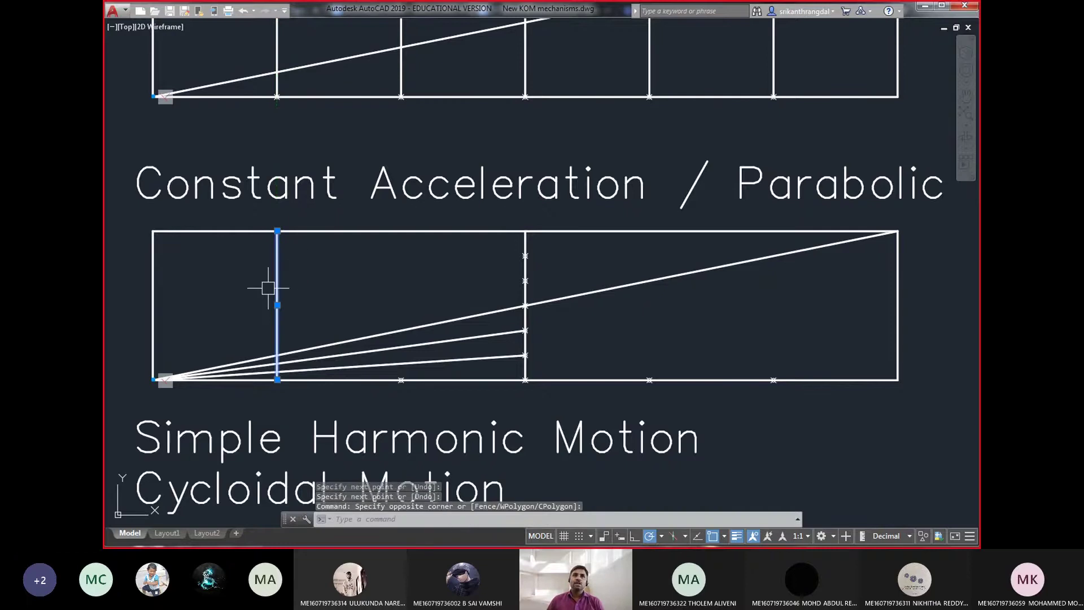
{"action": "type", "text": "c"}
{"action": "key", "text": "Return"}
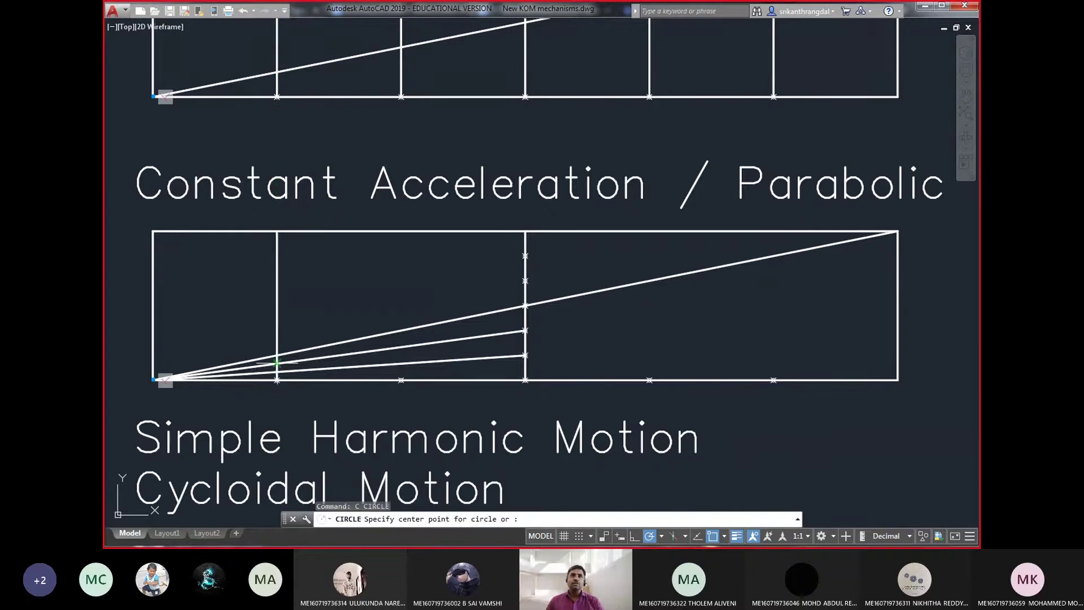
{"action": "key", "text": "Escape"}
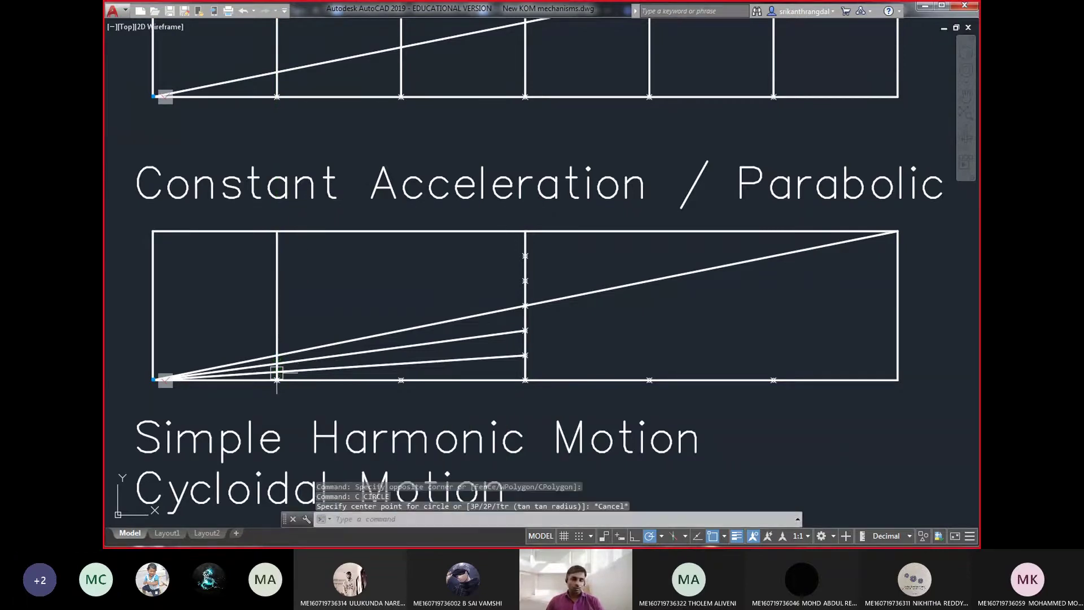
{"action": "type", "text": "co"}
{"action": "key", "text": "Return"}
{"action": "left_click", "coordinate": [282, 318]}
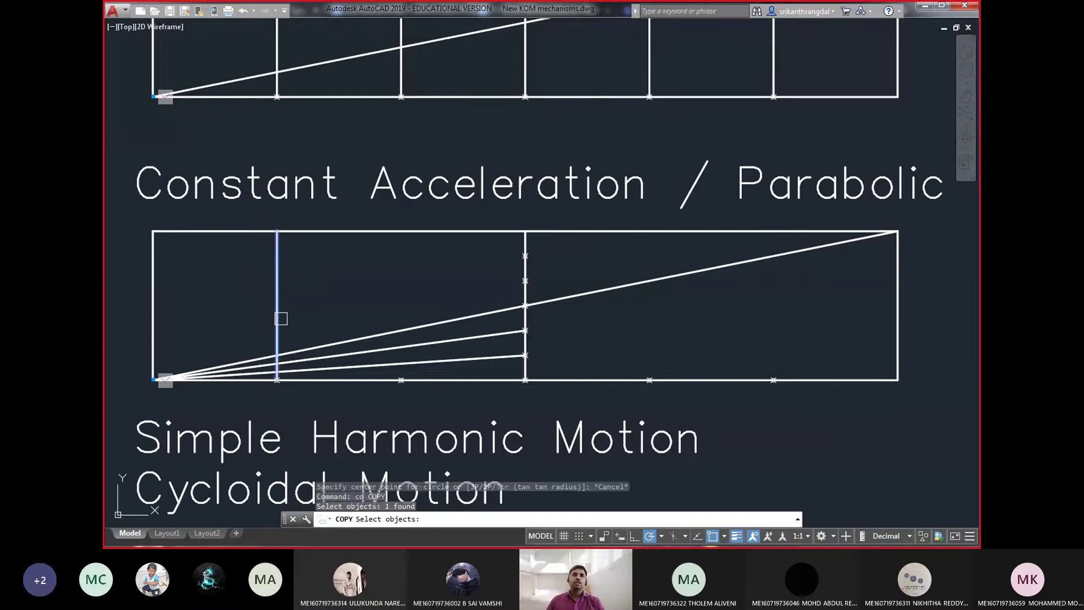
{"action": "key", "text": "Return"}
{"action": "left_click", "coordinate": [276, 379]}
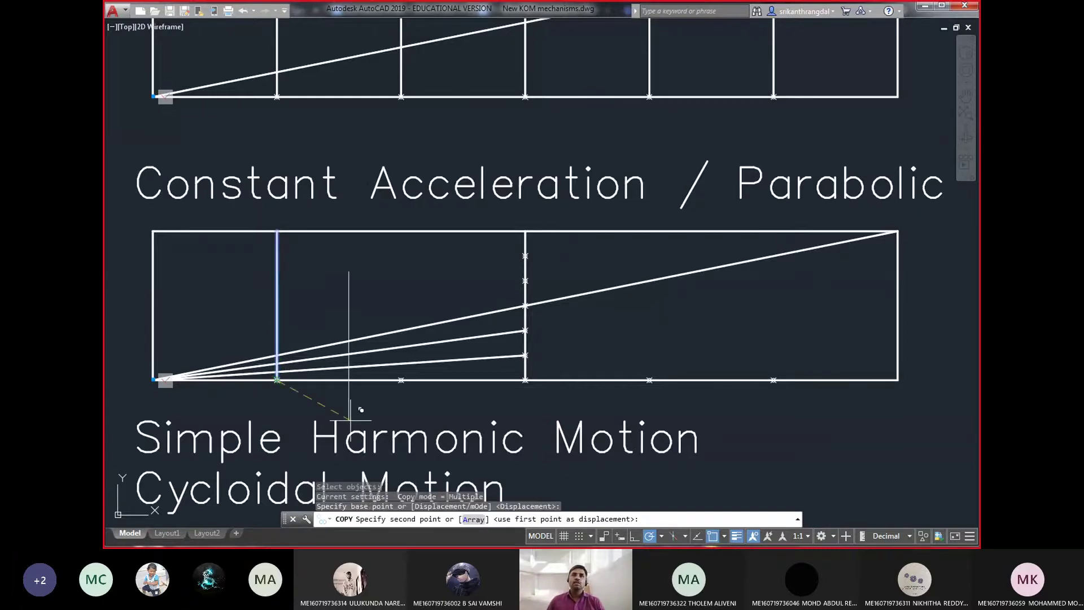
{"action": "key", "text": "Return"}
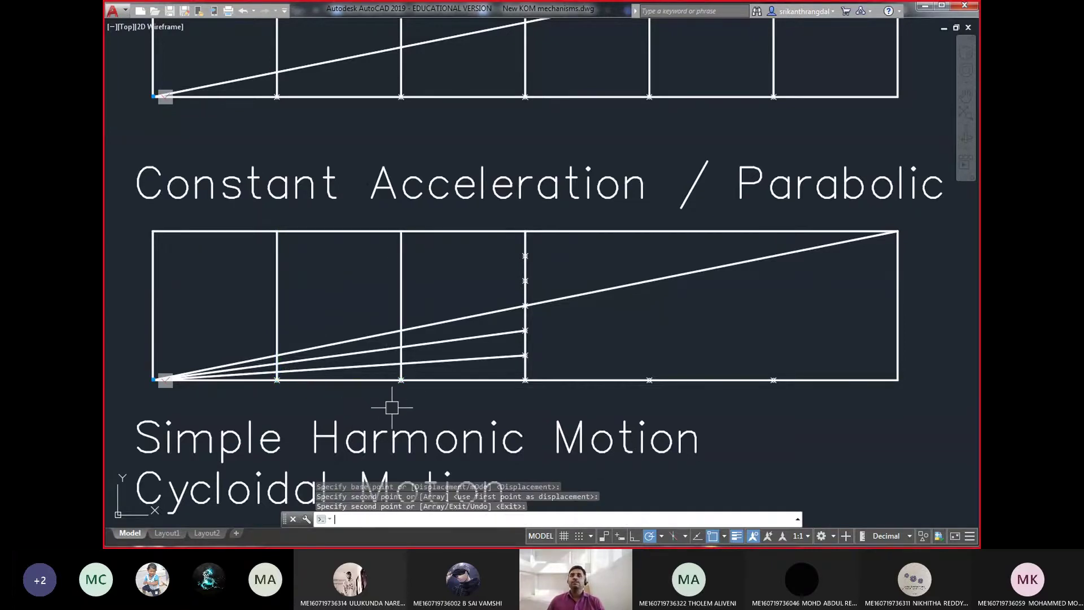
{"action": "type", "text": "po"}
- Place a point marker at the parabolic frame's bottom-left corner
{"action": "key", "text": "Return"}
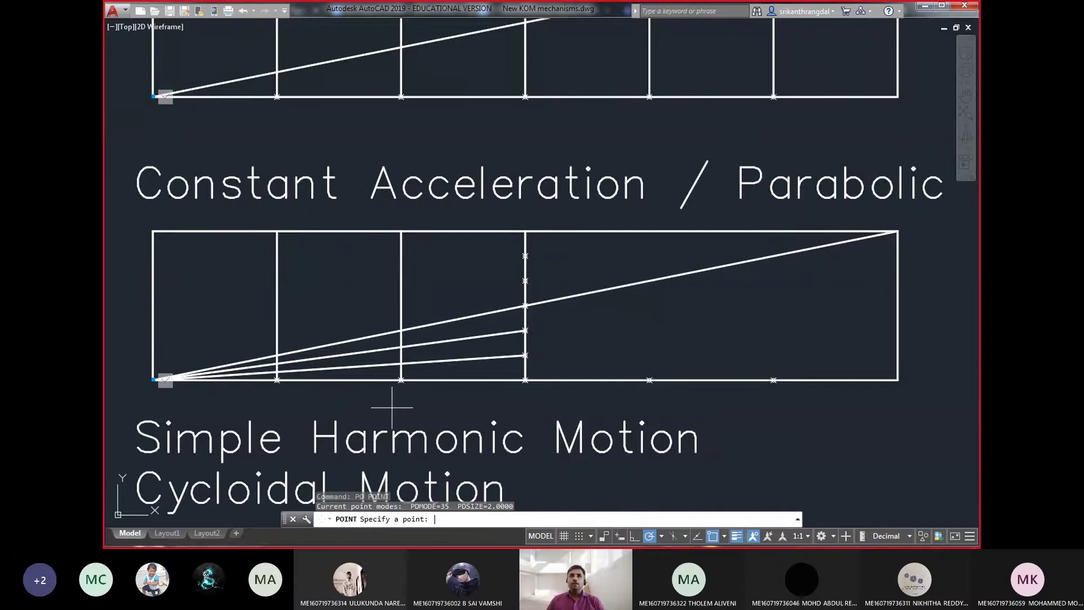
{"action": "key", "text": "Escape"}
{"action": "left_click", "coordinate": [313, 380]}
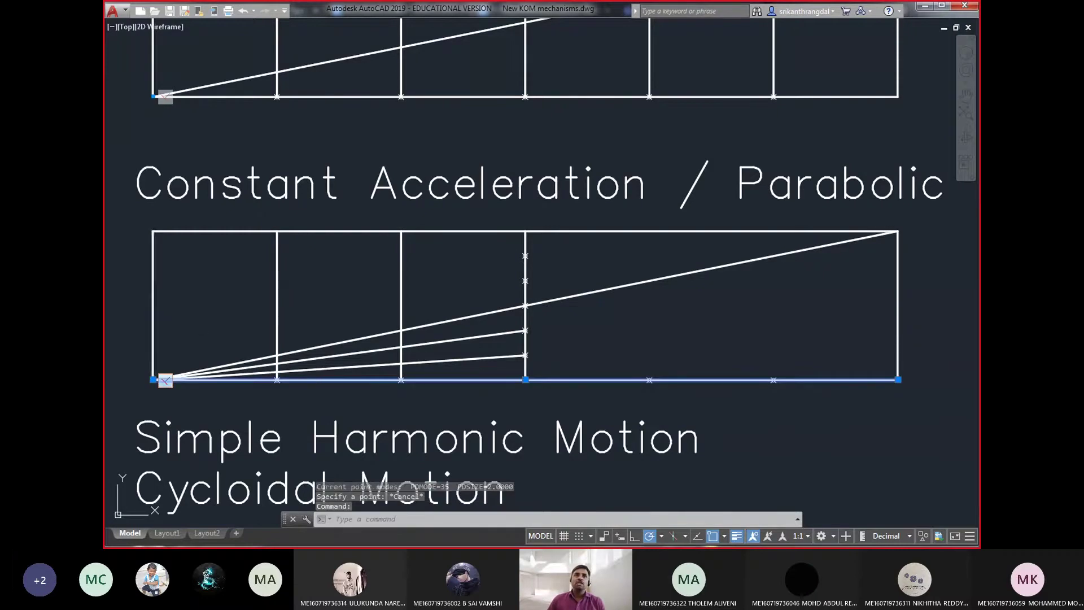
{"action": "left_click", "coordinate": [153, 322]}
{"action": "key", "text": "Escape"}
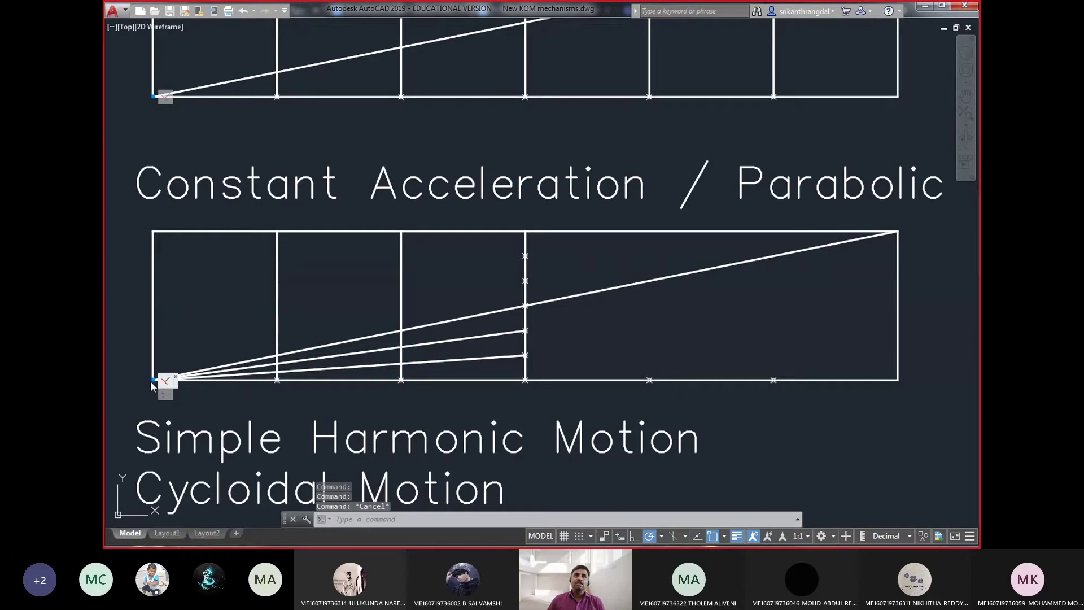
{"action": "type", "text": "po"}
{"action": "key", "text": "Return"}
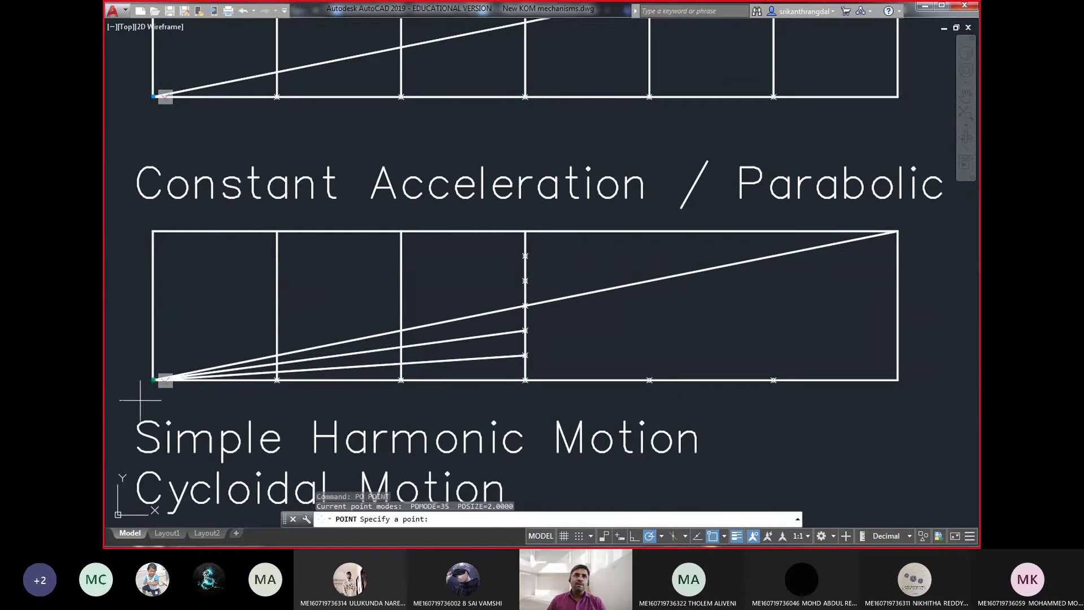
{"action": "left_click", "coordinate": [153, 379]}
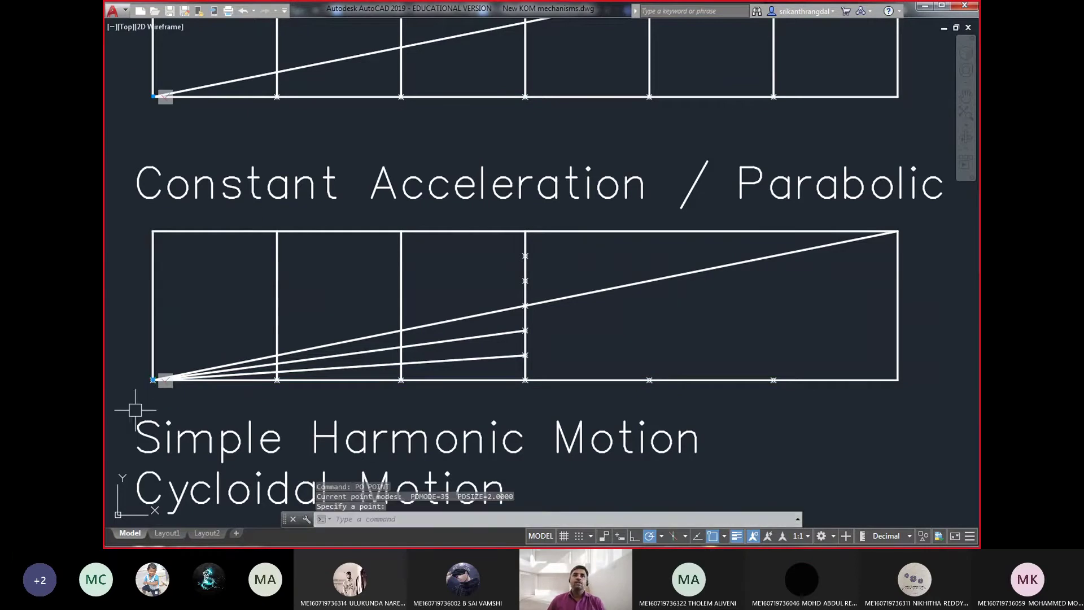
- Mark where the first two verticals and the middle line cross their rays with points
{"action": "left_click", "coordinate": [353, 366]}
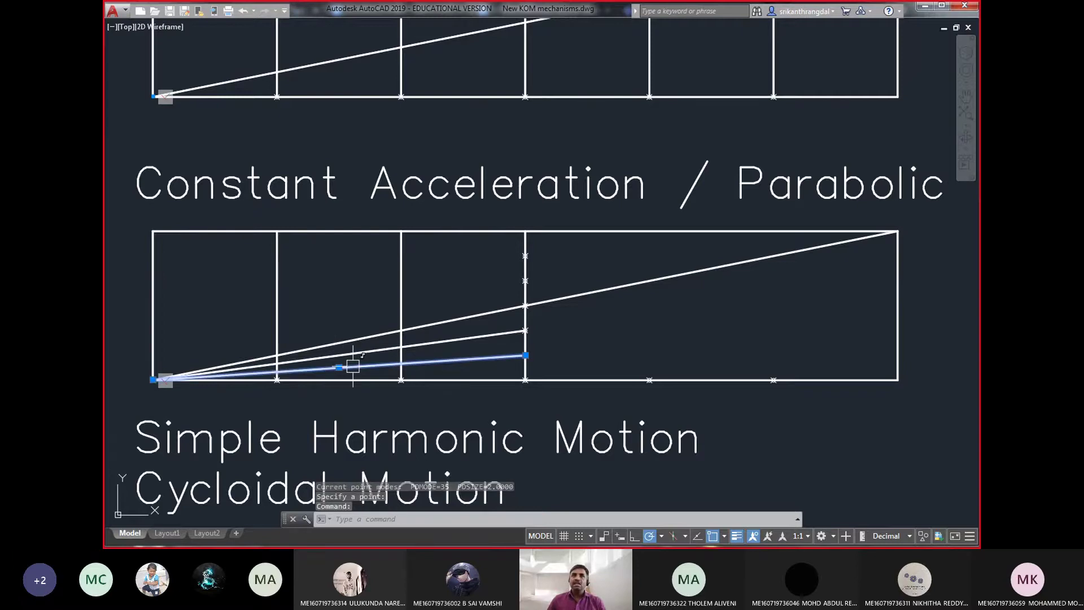
{"action": "left_click", "coordinate": [277, 309]}
{"action": "type", "text": "po"}
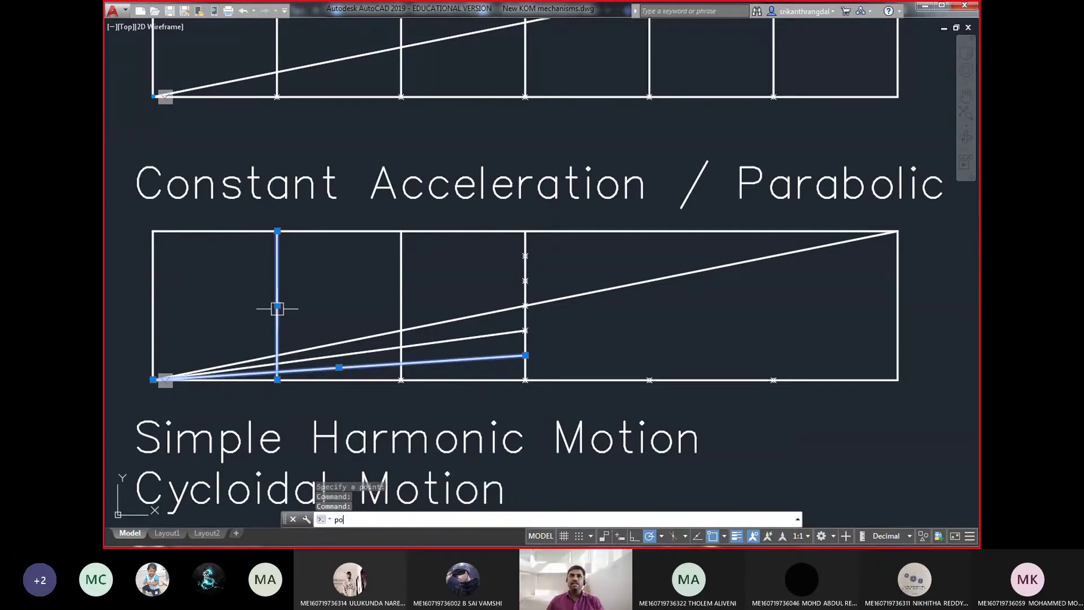
{"action": "key", "text": "Return"}
{"action": "left_click", "coordinate": [277, 371]}
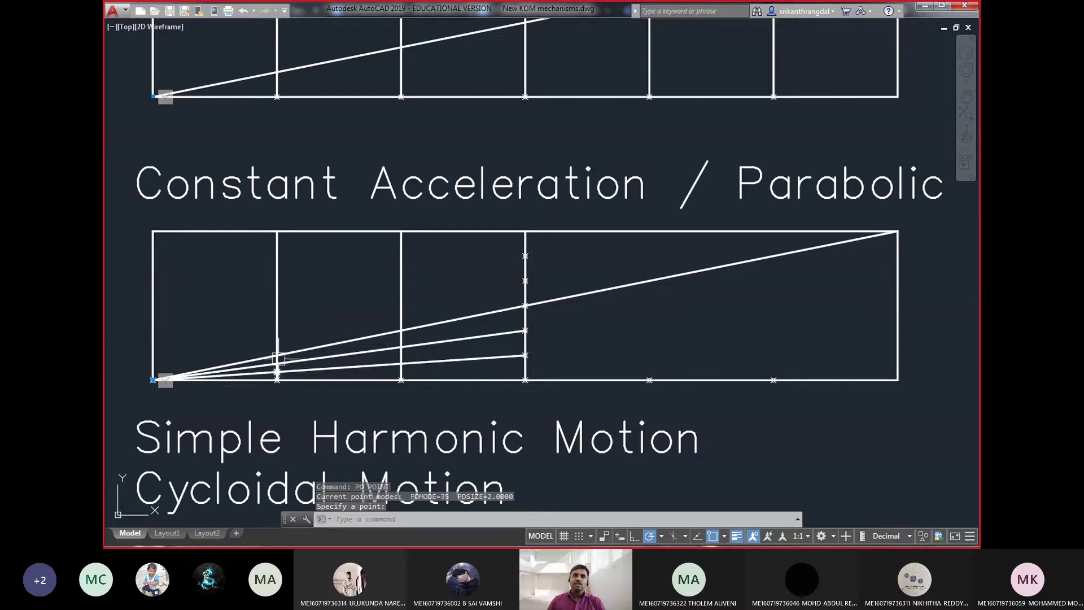
{"action": "left_click", "coordinate": [457, 340]}
{"action": "left_click", "coordinate": [399, 304]}
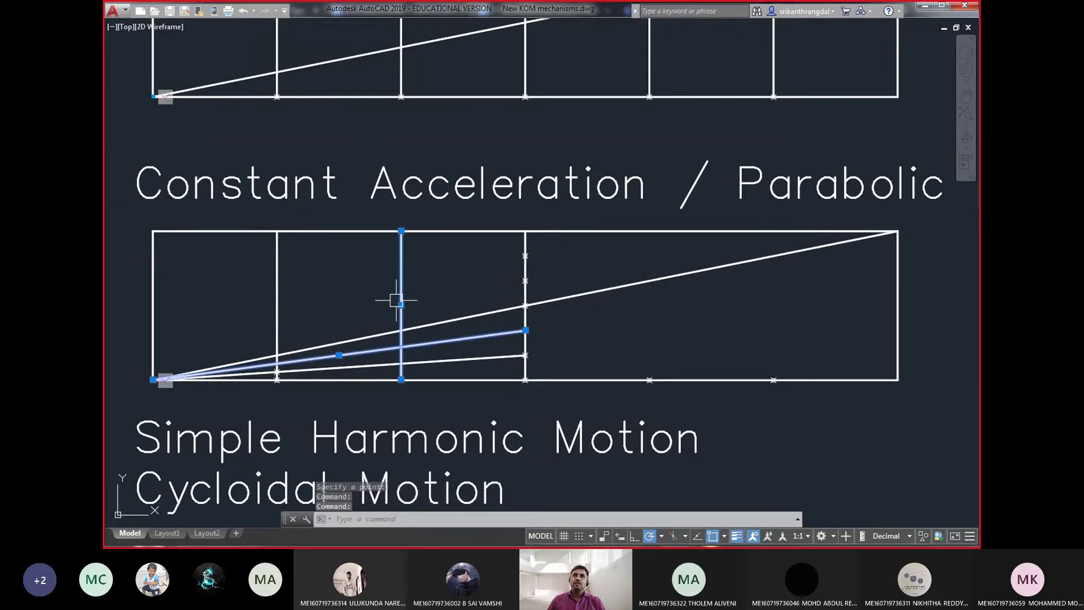
{"action": "key", "text": "Return"}
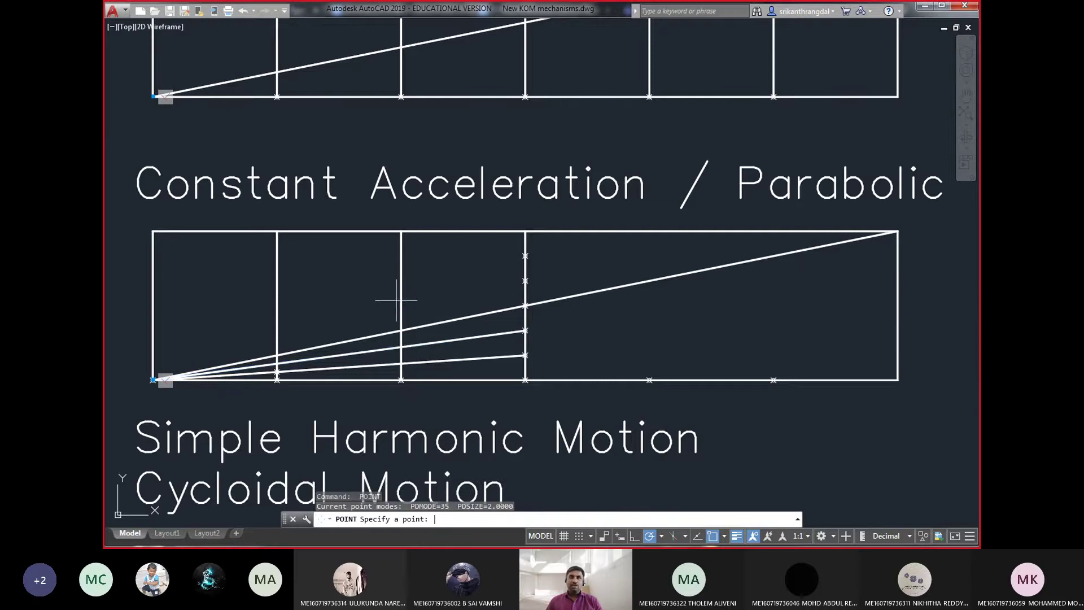
{"action": "left_click", "coordinate": [400, 347]}
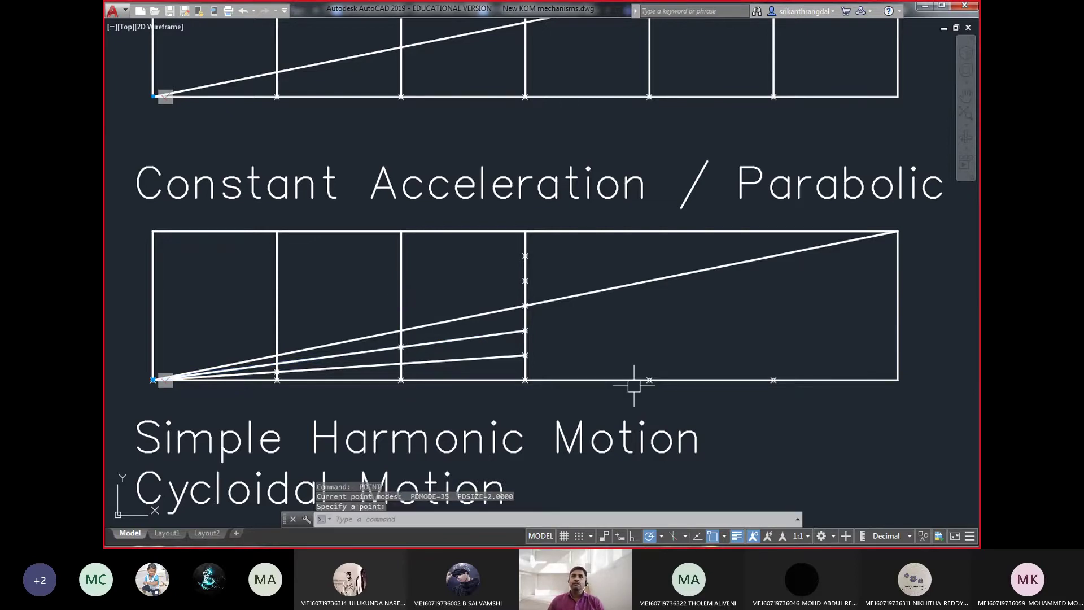
{"action": "key", "text": "Return"}
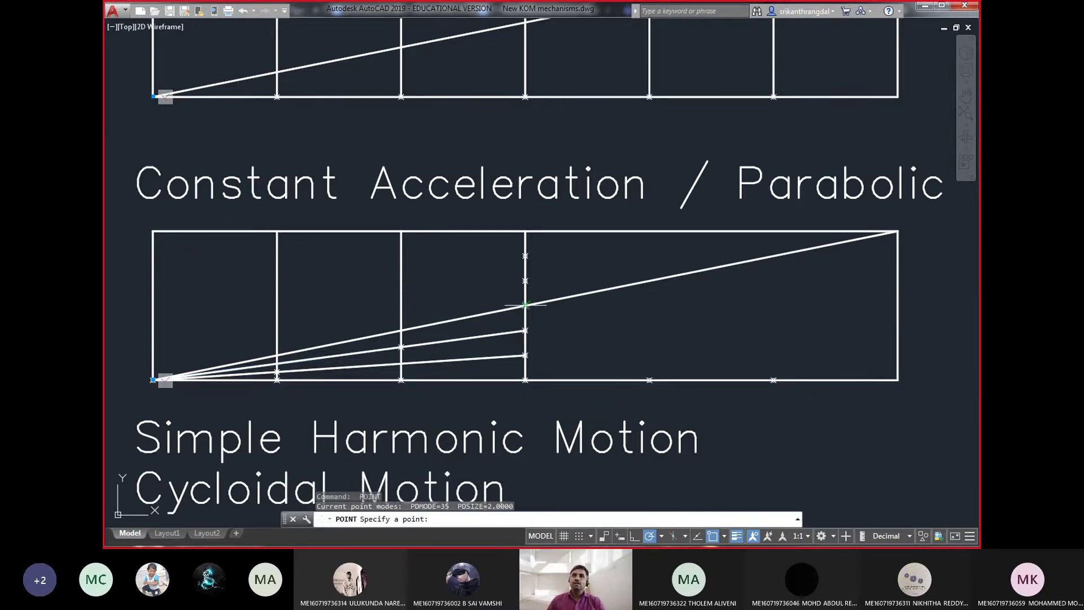
{"action": "left_click", "coordinate": [525, 305]}
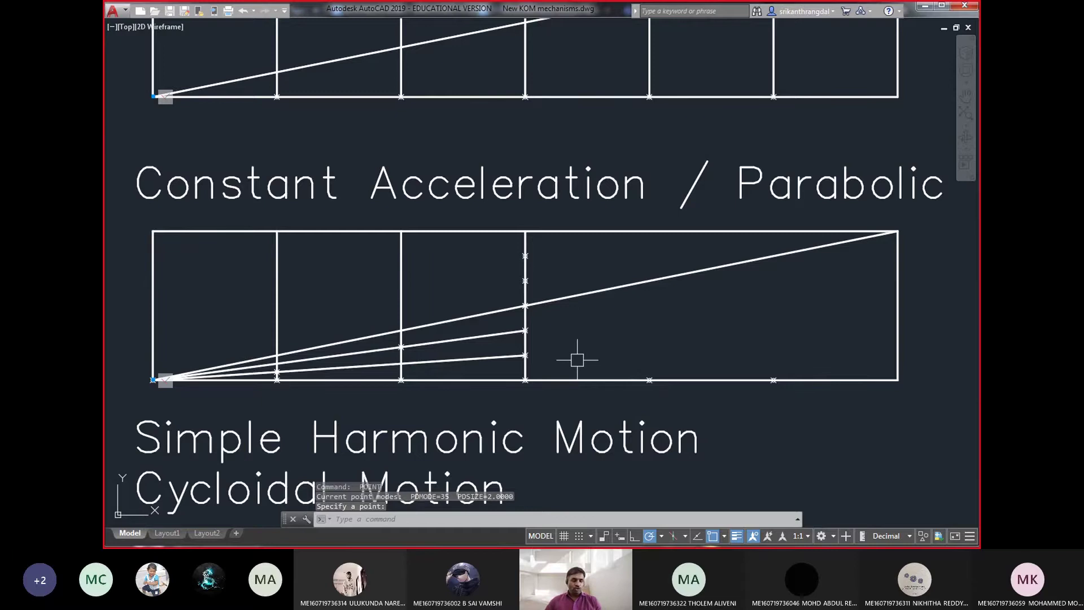
{"action": "type", "text": "spl"}
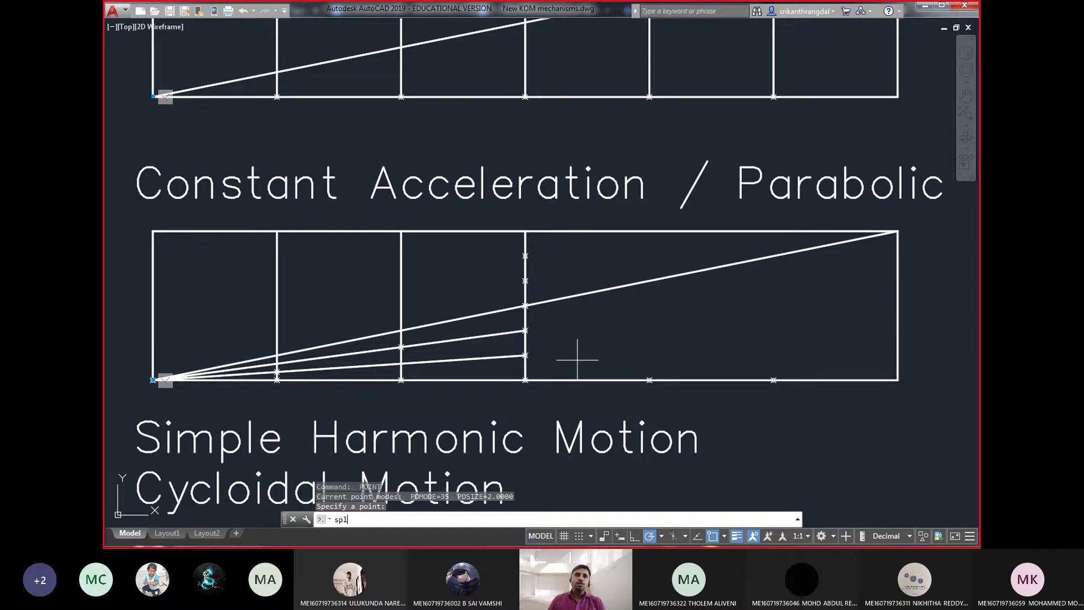
- Draw a spline from the bottom-left corner through the plotted points up to the middle vertical
{"action": "key", "text": "Return"}
{"action": "left_click", "coordinate": [150, 379]}
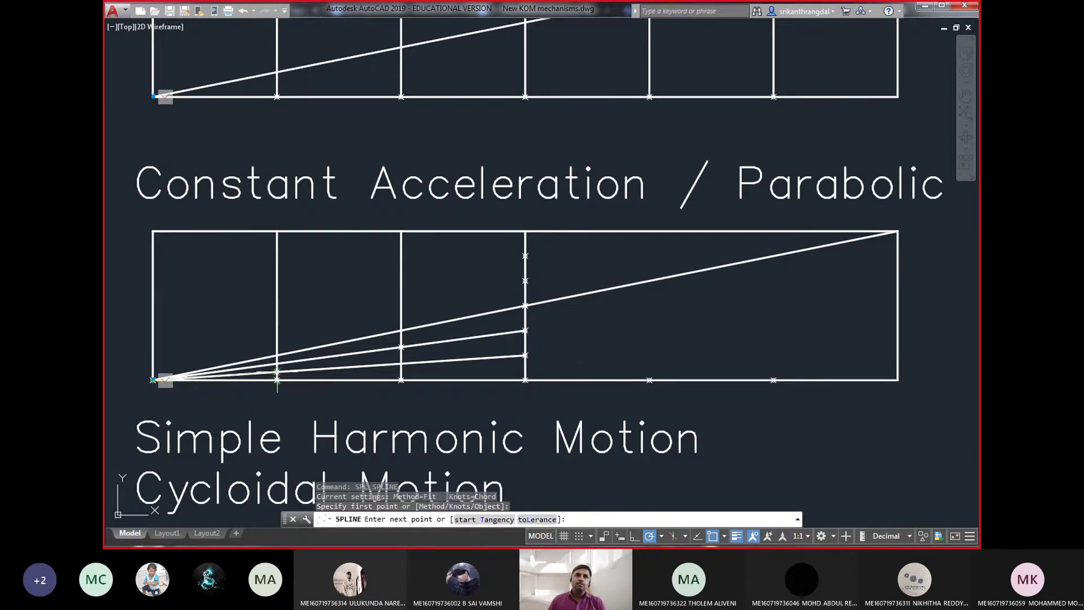
{"action": "left_click", "coordinate": [277, 371]}
{"action": "left_click", "coordinate": [401, 346]}
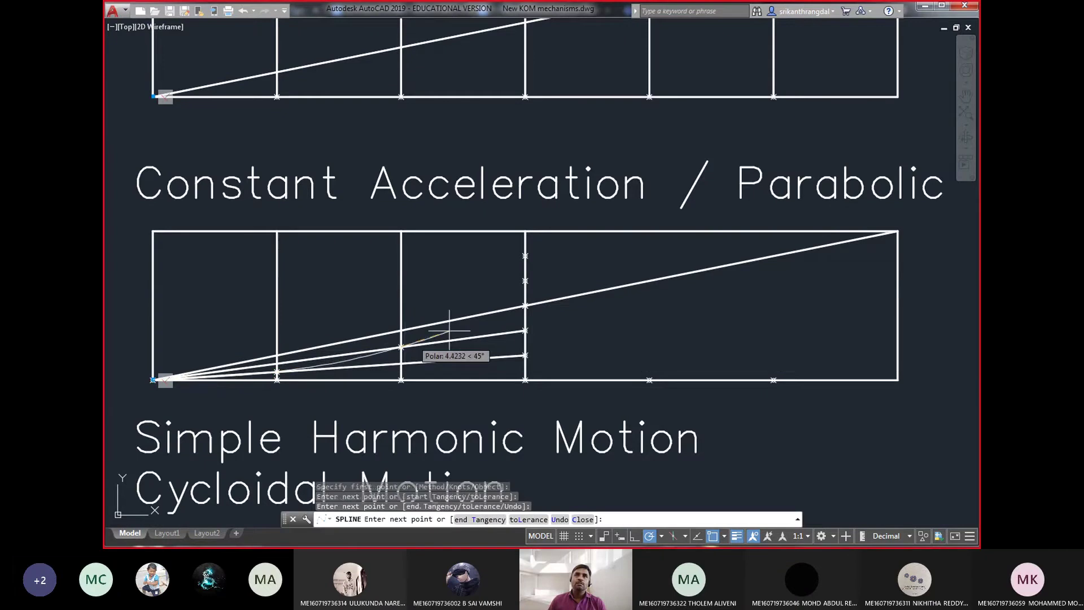
{"action": "left_click", "coordinate": [525, 330]}
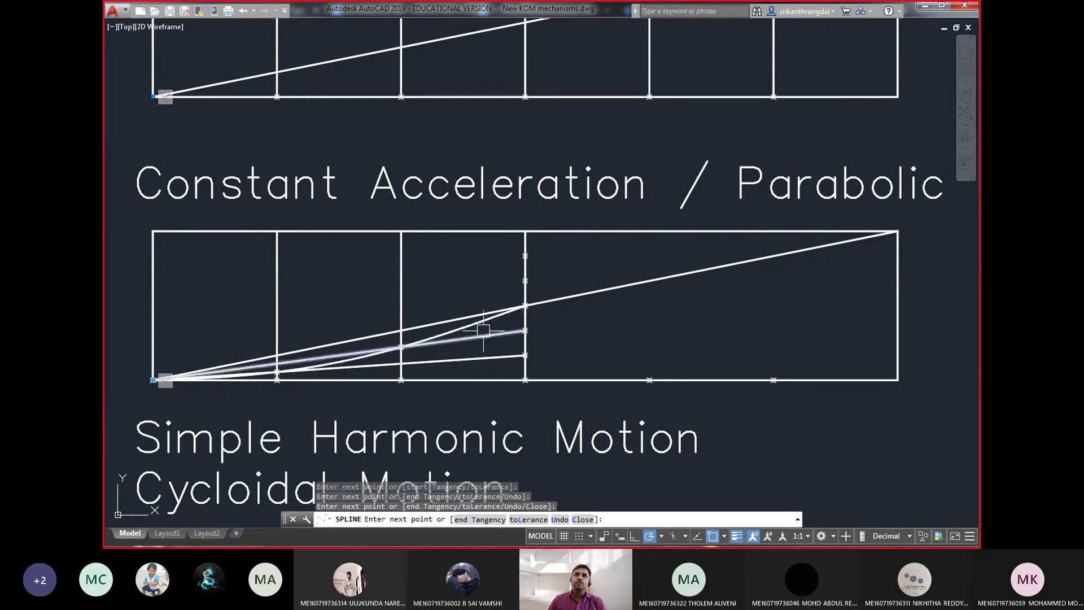
{"action": "left_click", "coordinate": [526, 306]}
{"action": "key", "text": "Return"}
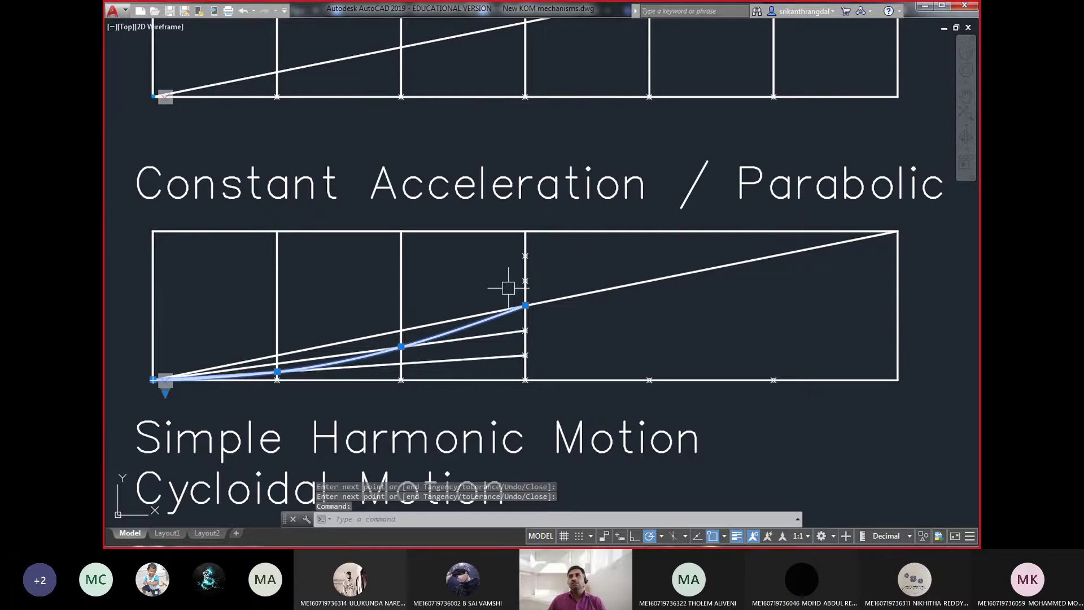
{"action": "key", "text": "Escape"}
{"action": "key", "text": "Escape"}
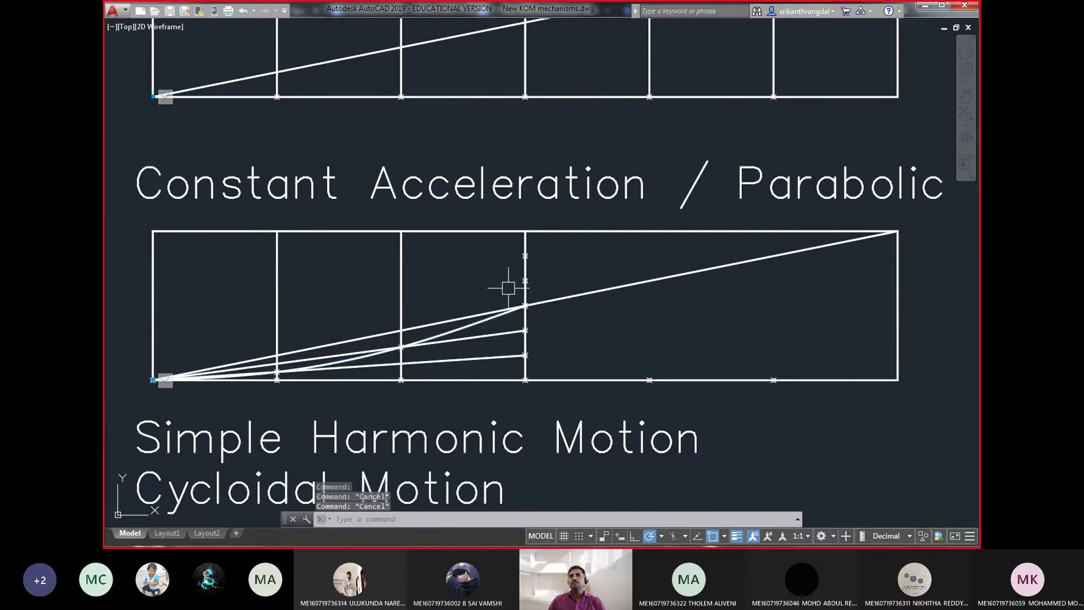
- Start MATCHPROP with the dash-dot curve as the line-style source
{"action": "scroll", "coordinate": [509, 288], "scroll_direction": "down", "scroll_amount": 3}
{"action": "scroll", "coordinate": [509, 288], "scroll_direction": "down", "scroll_amount": 3}
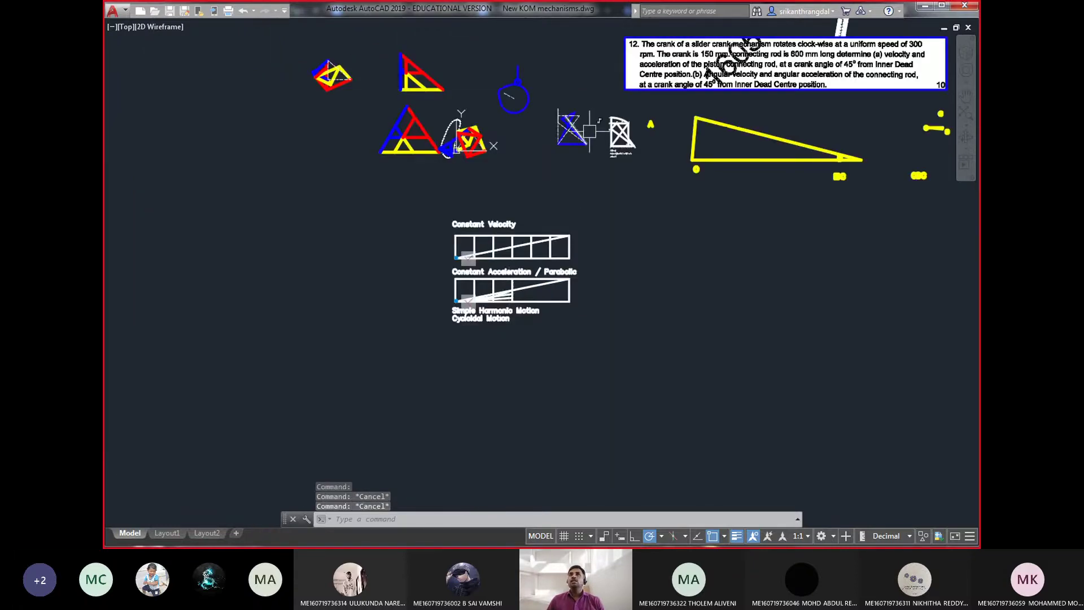
{"action": "scroll", "coordinate": [455, 129], "scroll_direction": "up", "scroll_amount": 5}
{"action": "scroll", "coordinate": [450, 116], "scroll_direction": "up", "scroll_amount": 3}
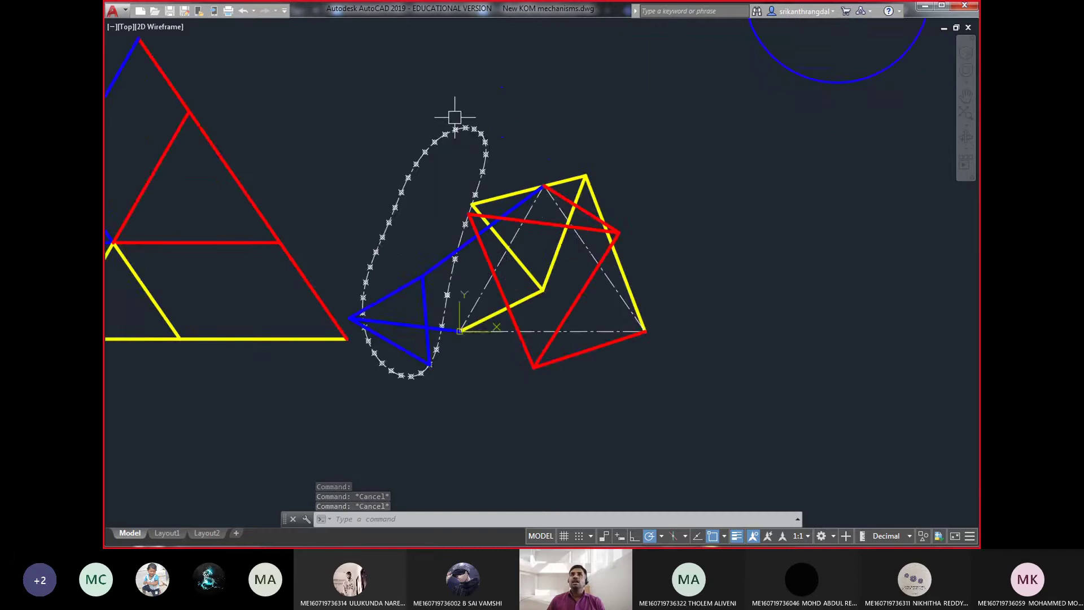
{"action": "scroll", "coordinate": [449, 121], "scroll_direction": "up", "scroll_amount": 5}
{"action": "scroll", "coordinate": [449, 126], "scroll_direction": "down", "scroll_amount": 5}
{"action": "scroll", "coordinate": [443, 121], "scroll_direction": "up", "scroll_amount": 4}
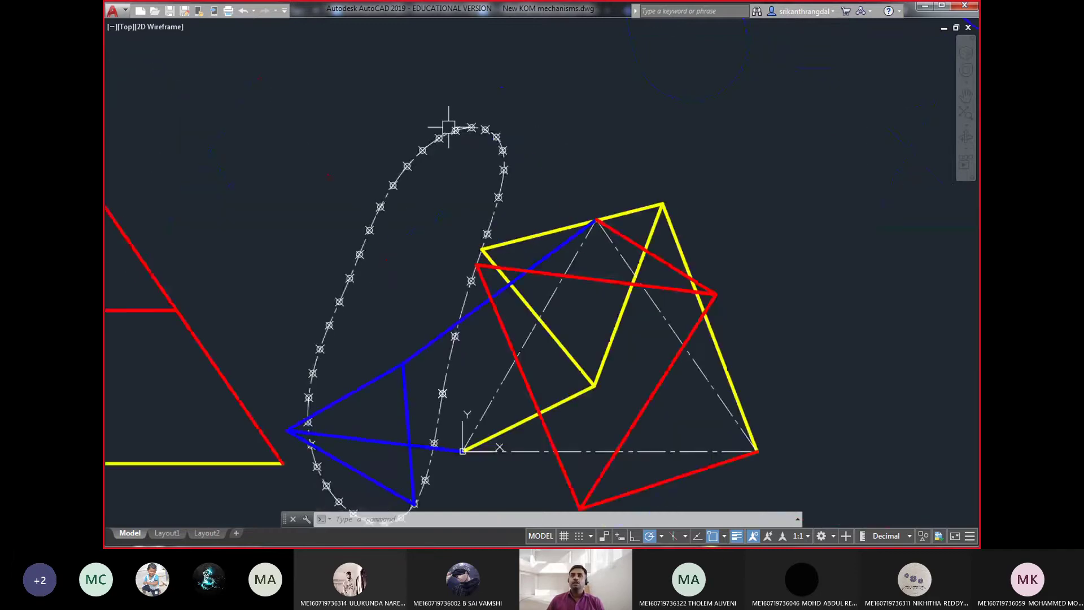
{"action": "type", "text": "ma"}
{"action": "key", "text": "Return"}
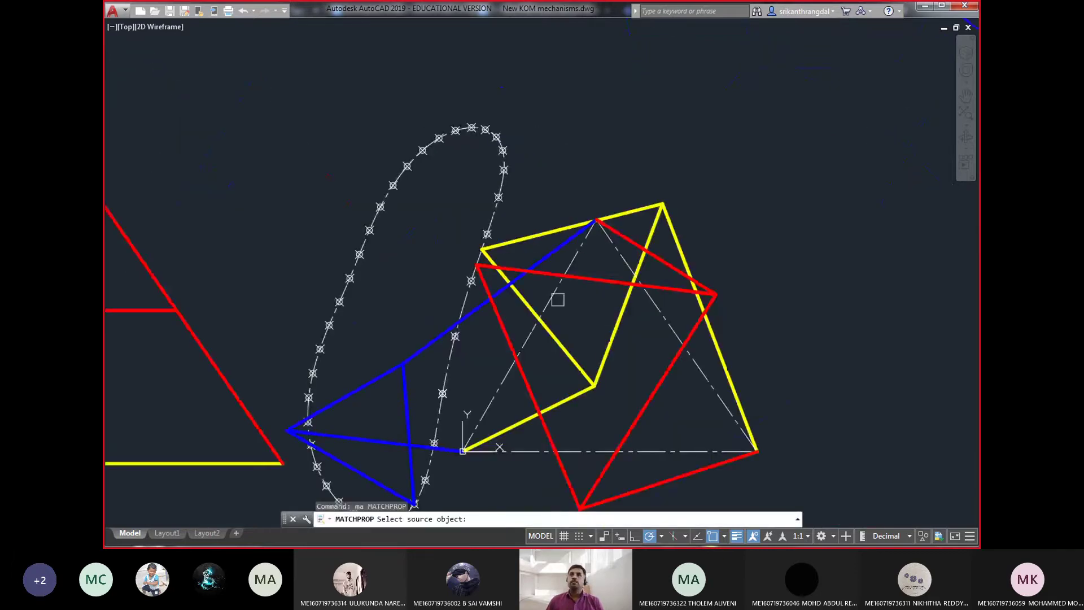
{"action": "left_click", "coordinate": [509, 200]}
{"action": "scroll", "coordinate": [509, 291], "scroll_direction": "down", "scroll_amount": 5}
{"action": "scroll", "coordinate": [617, 423], "scroll_direction": "up", "scroll_amount": 4}
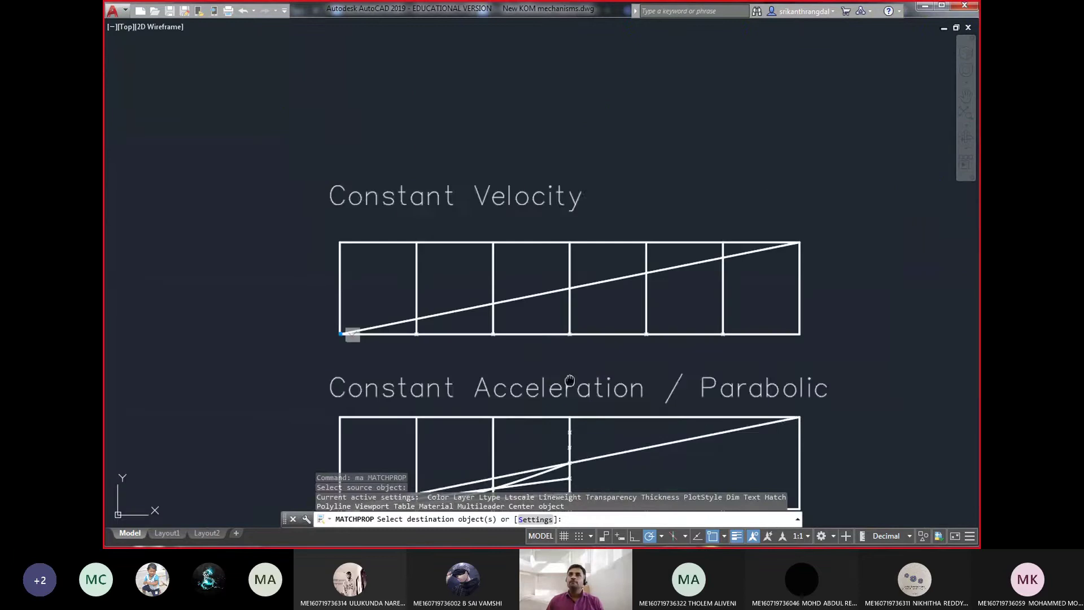
{"action": "middle_click_drag", "start_coordinate": [617, 424], "coordinate": [593, 243]}
{"action": "scroll", "coordinate": [557, 297], "scroll_direction": "up", "scroll_amount": 2}
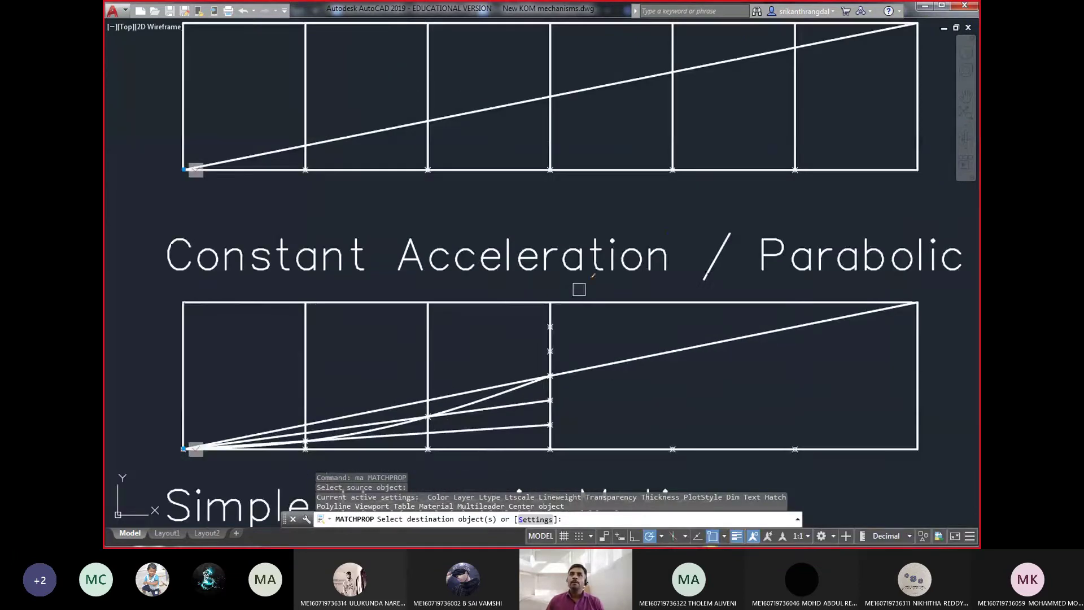
- Make the parabolic frame edges, construction rays and long diagonal dash-dot
{"action": "left_click", "coordinate": [579, 289]}
{"action": "left_click", "coordinate": [174, 307]}
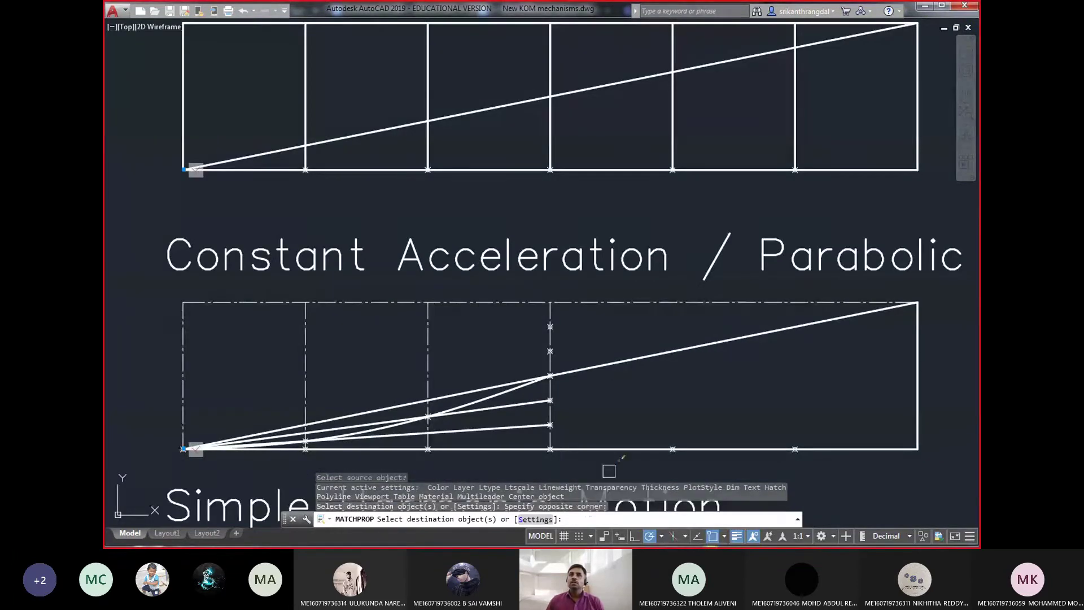
{"action": "left_click", "coordinate": [519, 449]}
{"action": "left_click", "coordinate": [492, 407]}
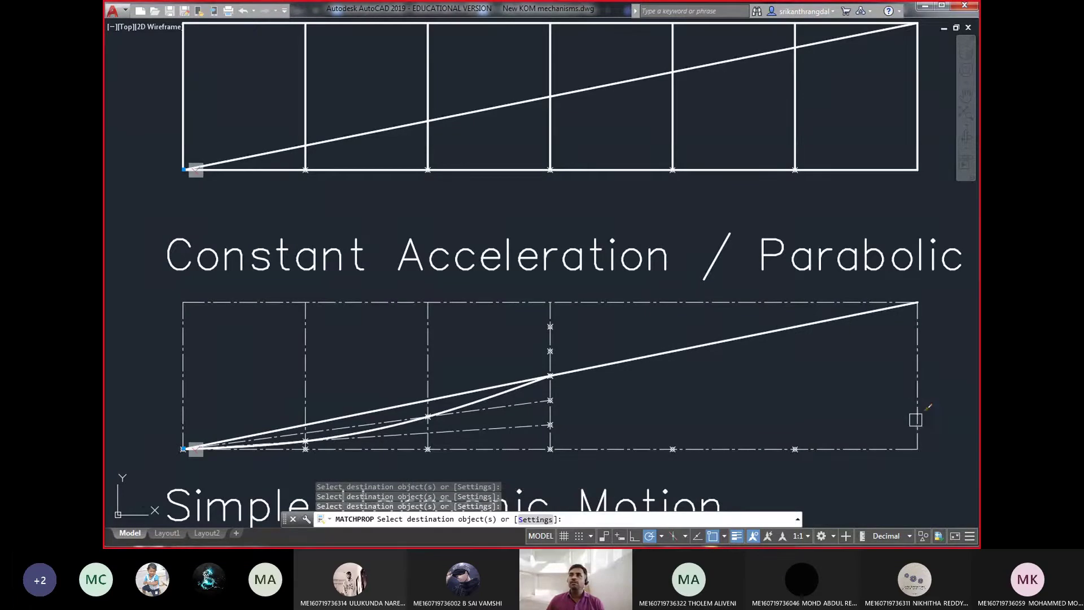
{"action": "key", "text": "Return"}
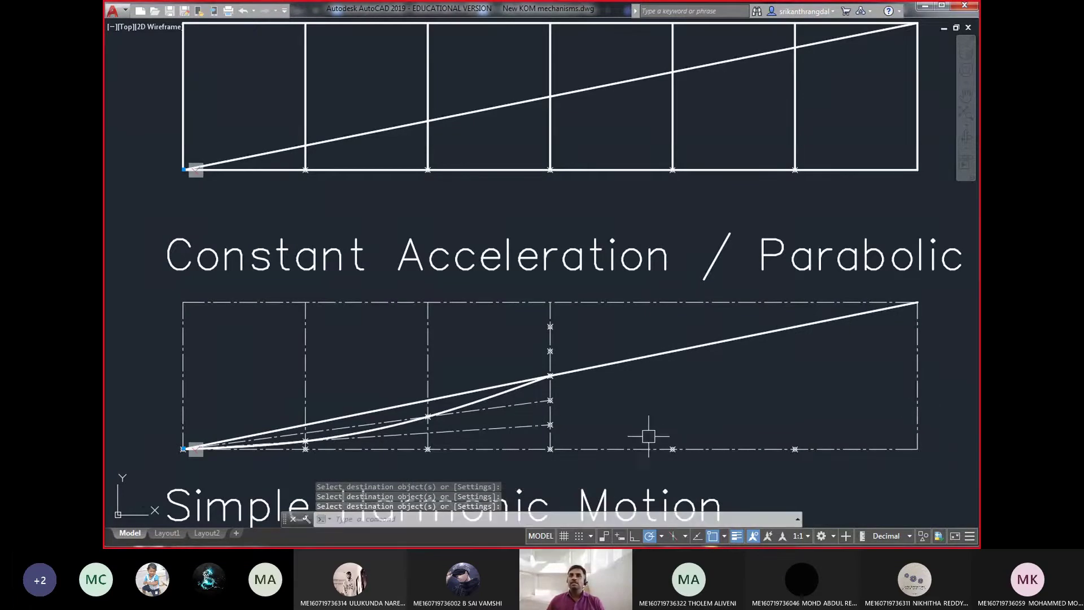
{"action": "key", "text": "Return"}
{"action": "left_click", "coordinate": [625, 362]}
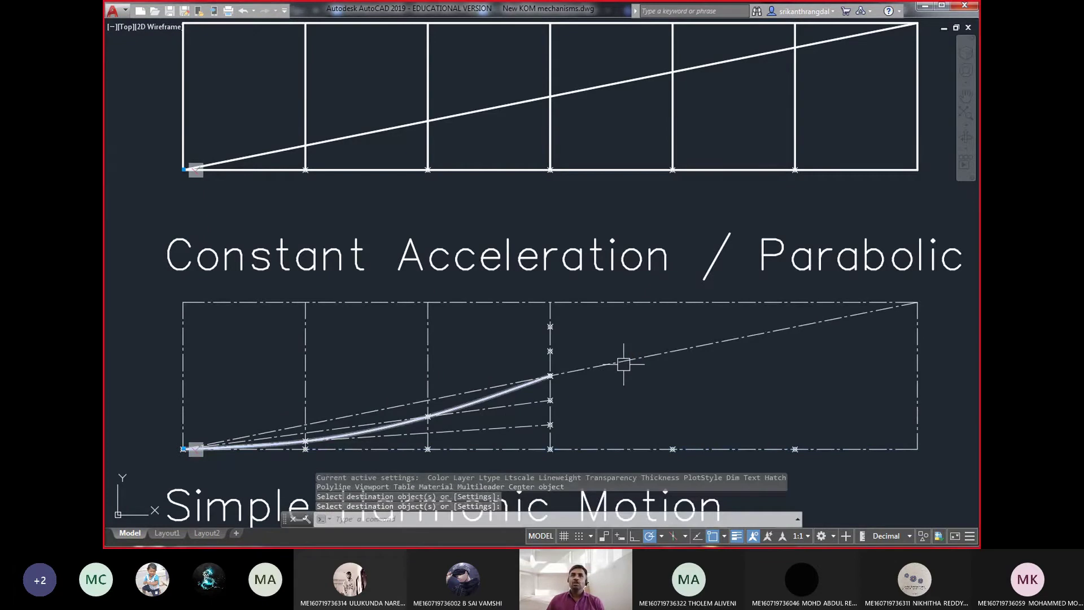
{"action": "key", "text": "Return"}
{"action": "left_click", "coordinate": [493, 394]}
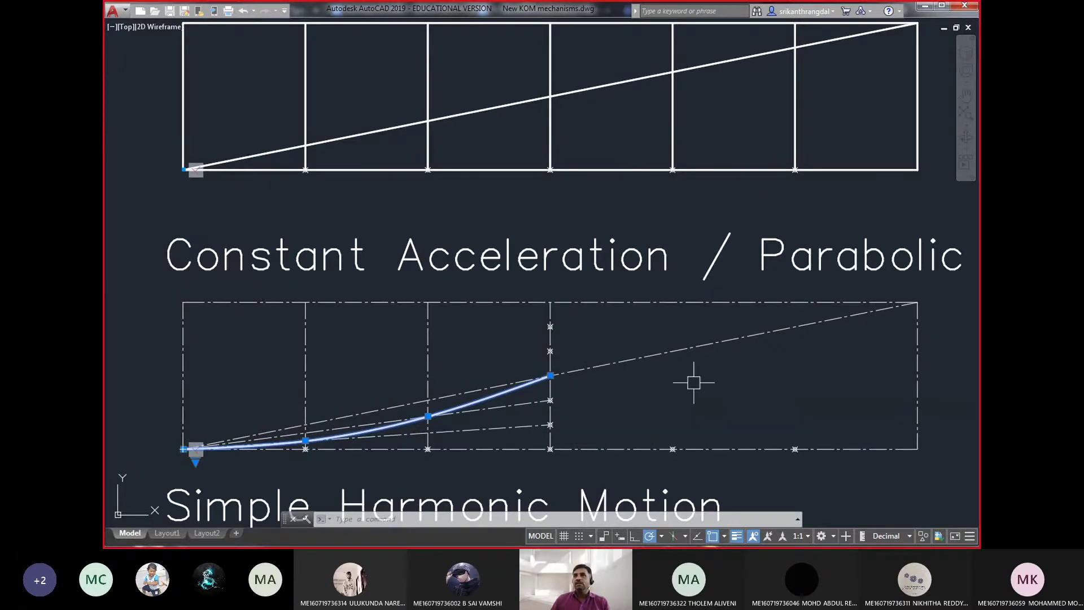
{"action": "left_click", "coordinate": [433, 355]}
{"action": "type", "text": "co"}
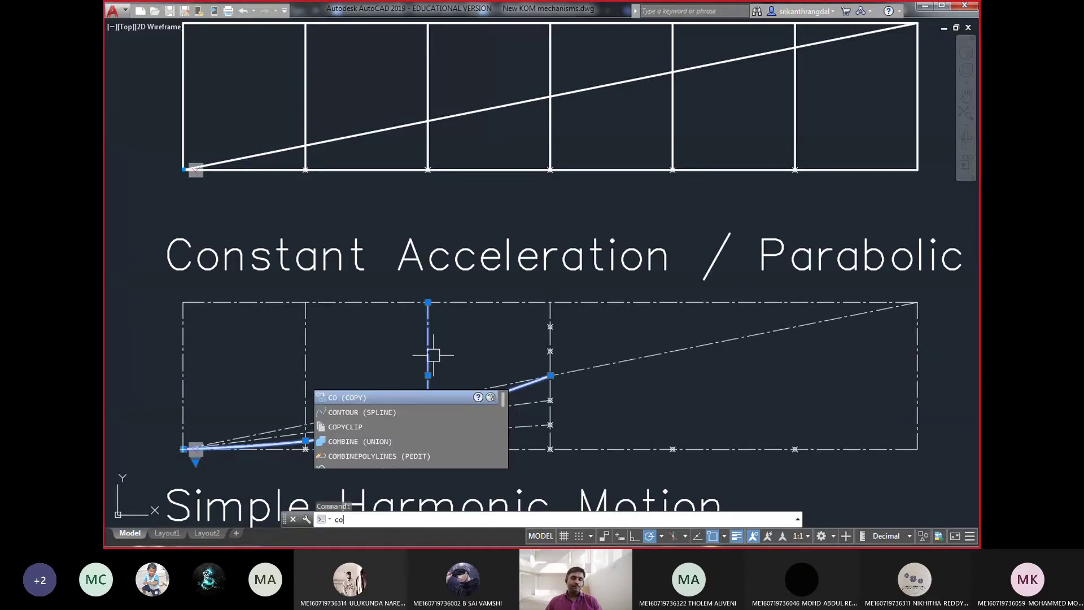
{"action": "key", "text": "Return"}
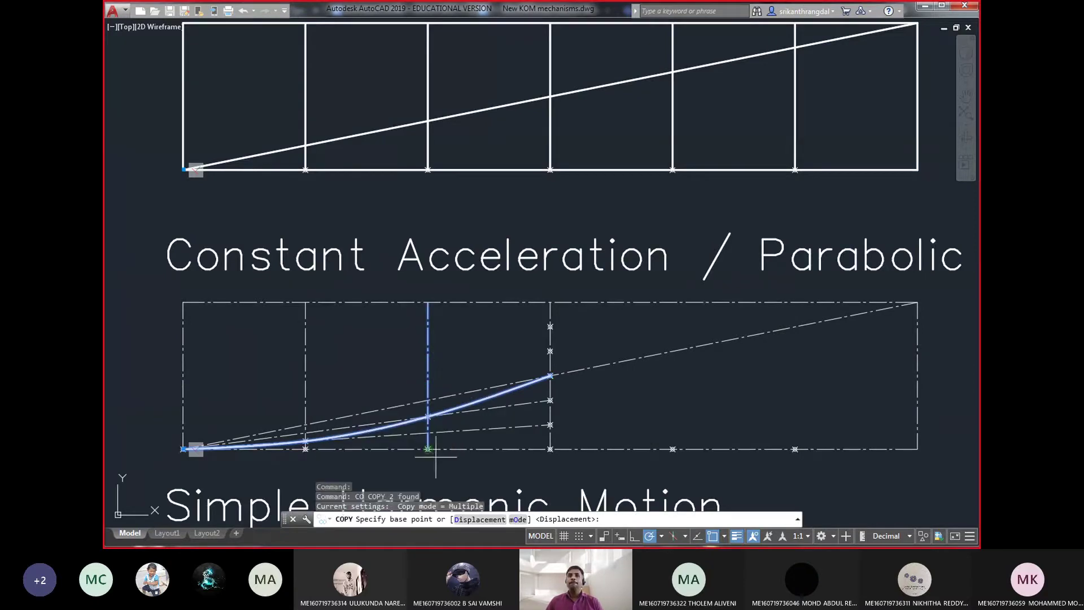
{"action": "left_click", "coordinate": [428, 449]}
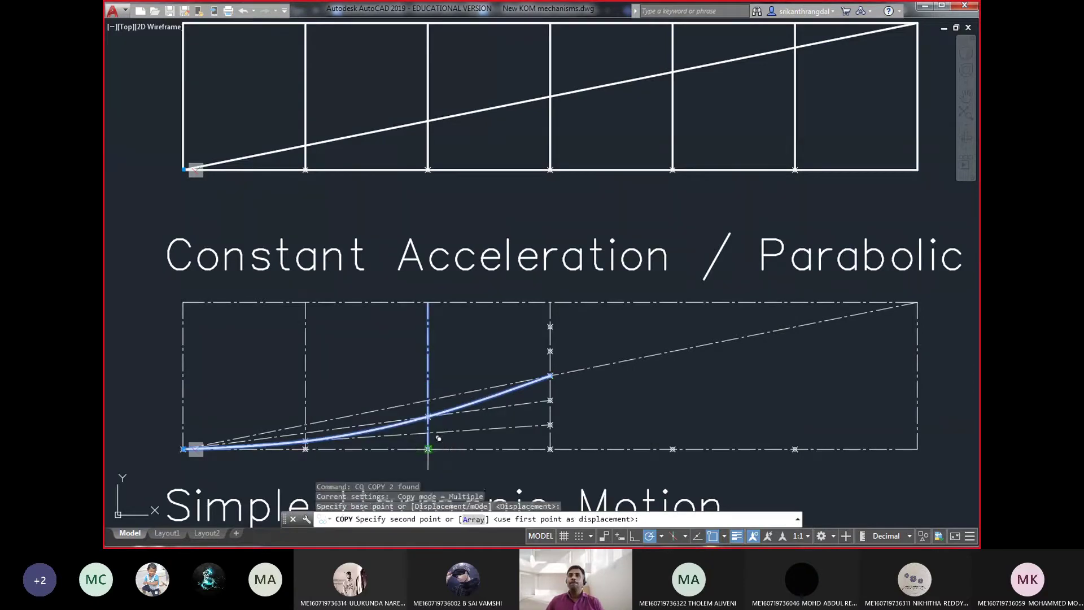
{"action": "left_click", "coordinate": [672, 449]}
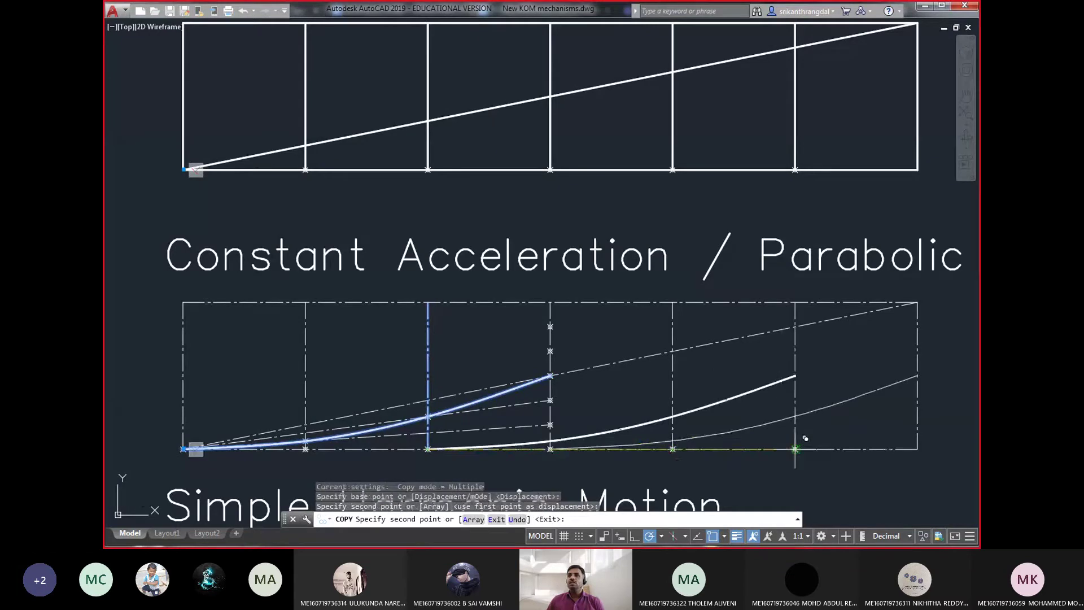
{"action": "key", "text": "Return"}
{"action": "left_click", "coordinate": [833, 406]}
{"action": "type", "text": "e"}
{"action": "key", "text": "Return"}
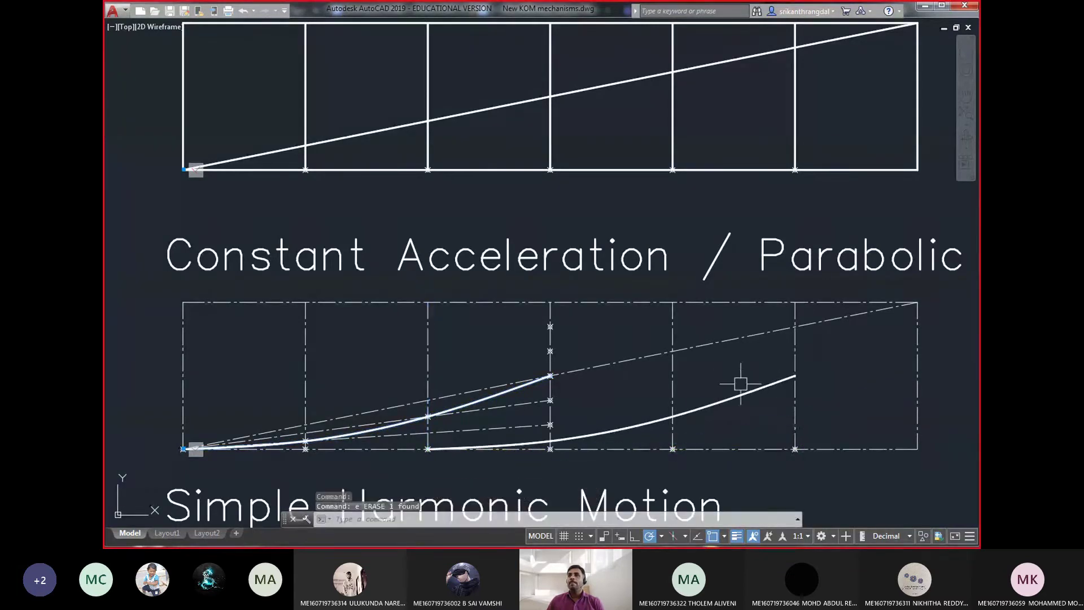
{"action": "left_click", "coordinate": [740, 393]}
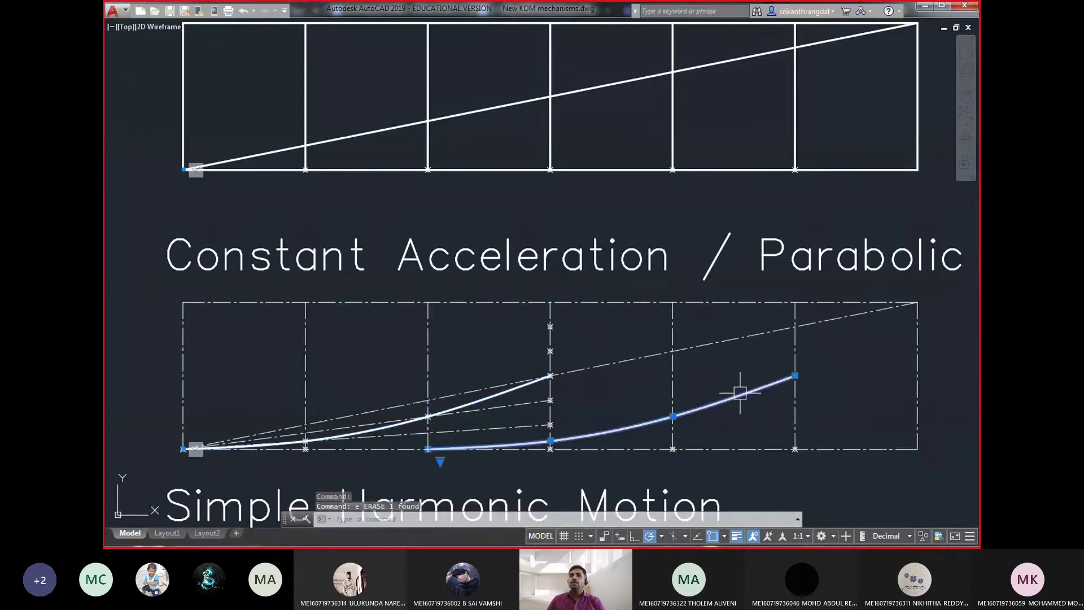
{"action": "key", "text": "Return"}
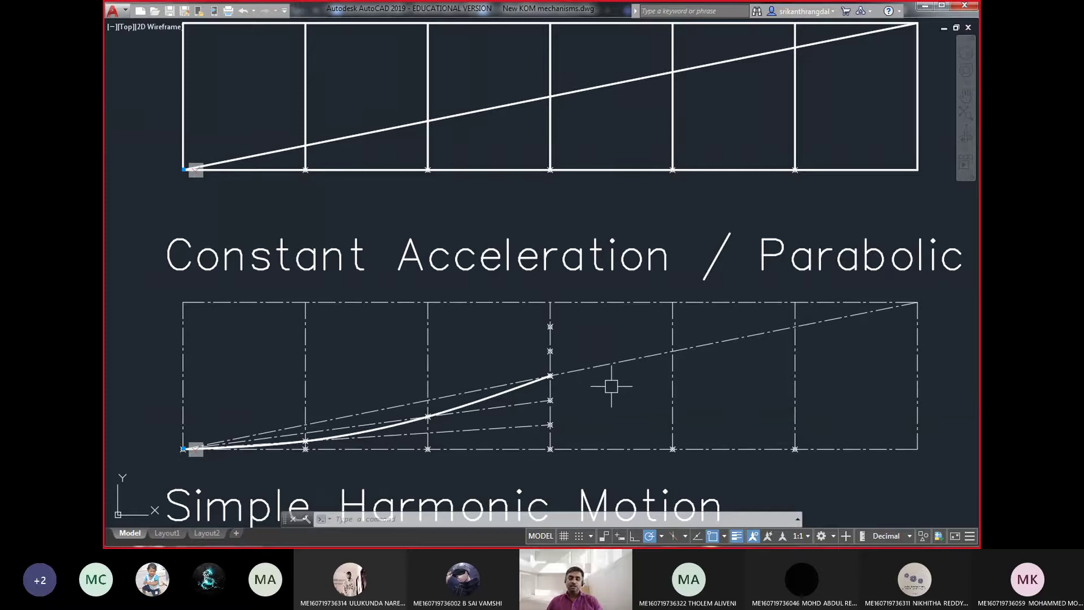
- Draw lines from the top-right corner to the two upper division points on the middle vertical
{"action": "type", "text": "l"}
{"action": "key", "text": "Return"}
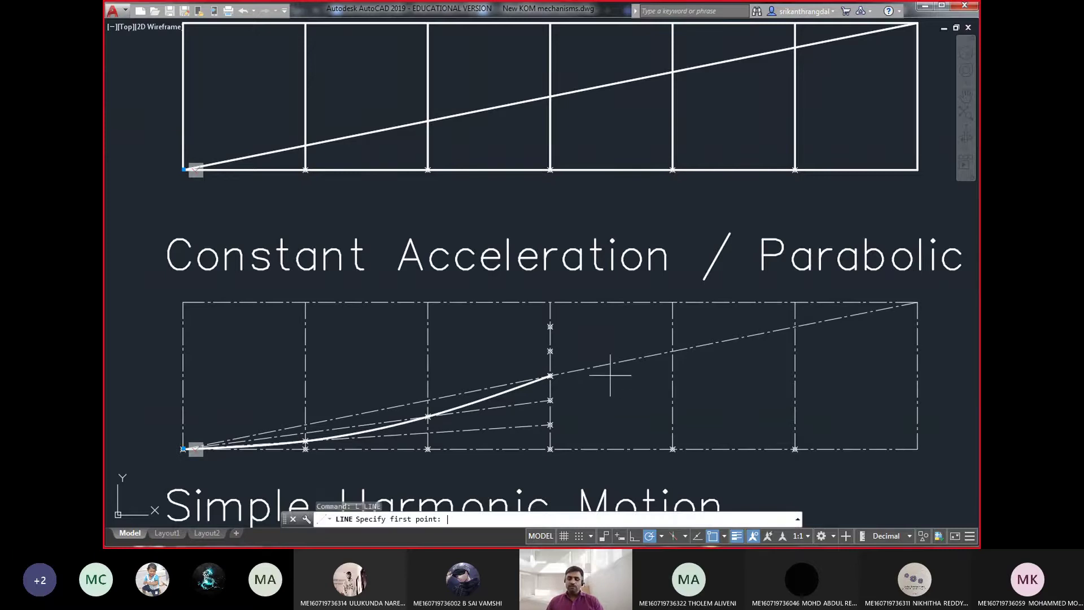
{"action": "left_click", "coordinate": [558, 331]}
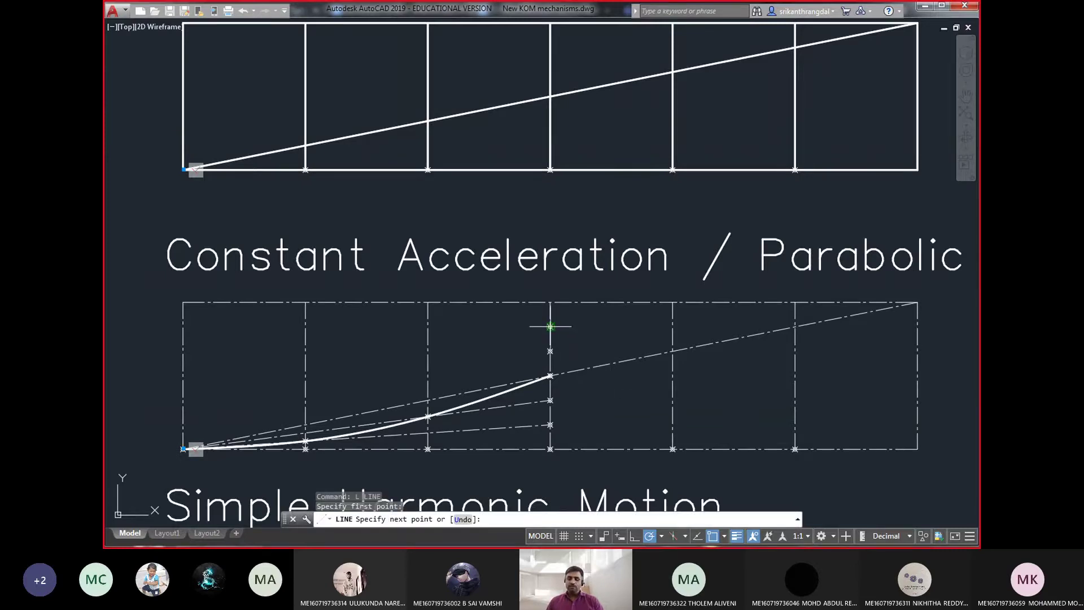
{"action": "left_click", "coordinate": [912, 303]}
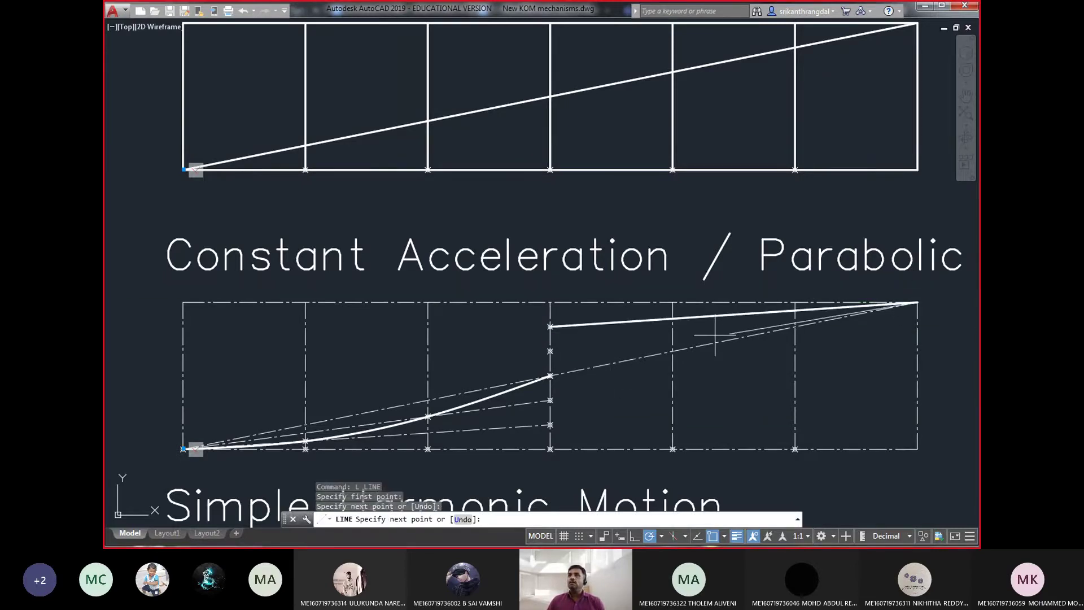
{"action": "left_click", "coordinate": [551, 352]}
{"action": "key", "text": "Return"}
{"action": "type", "text": "ma"}
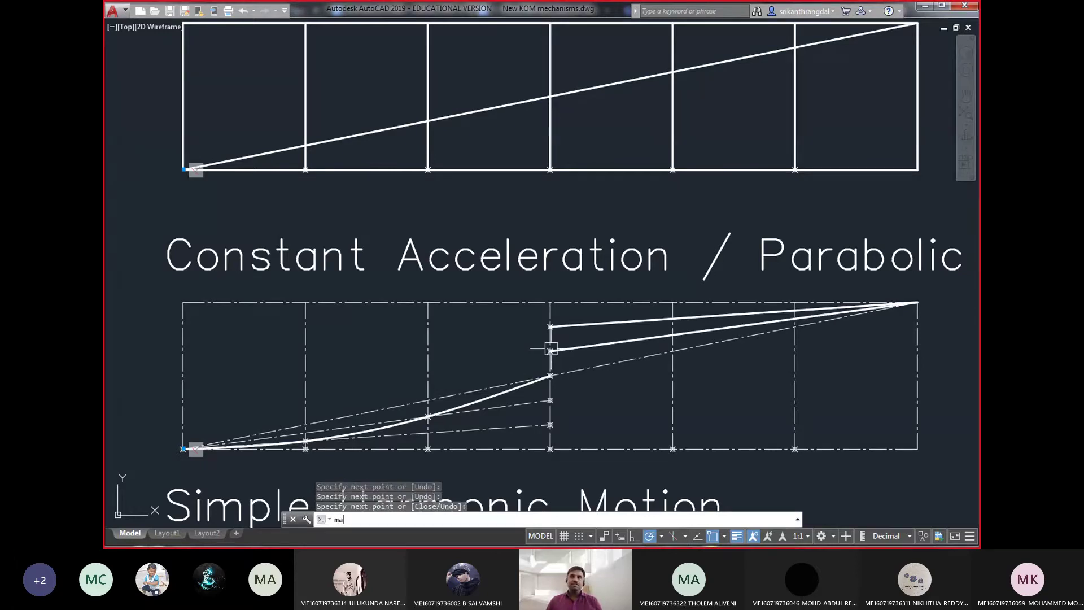
- Match the two new rays to the dash-dot diagonal's line style
{"action": "key", "text": "Return"}
{"action": "left_click", "coordinate": [618, 362]}
{"action": "left_click", "coordinate": [617, 342]}
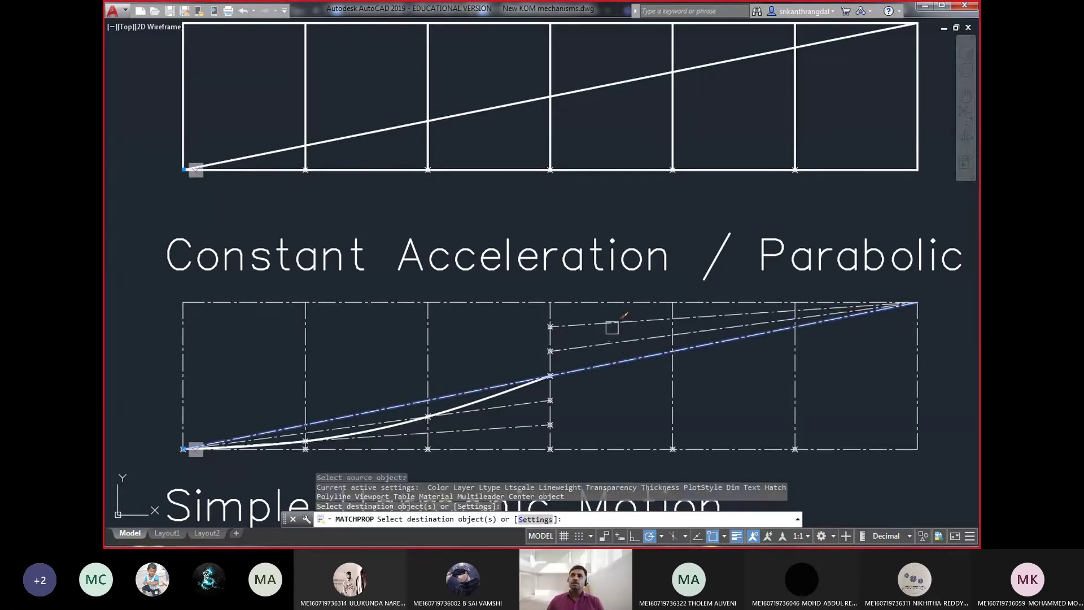
{"action": "left_click", "coordinate": [612, 327]}
{"action": "key", "text": "Return"}
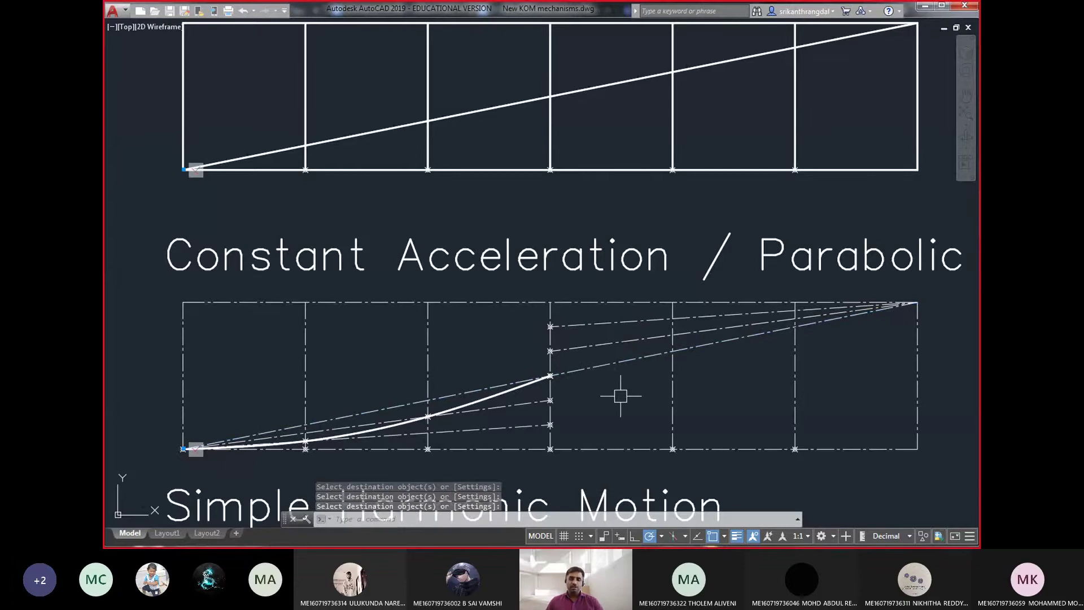
- Place point markers at the remaining ray intersection and the top-right corner
{"action": "type", "text": "1"}
{"action": "key", "text": "Escape"}
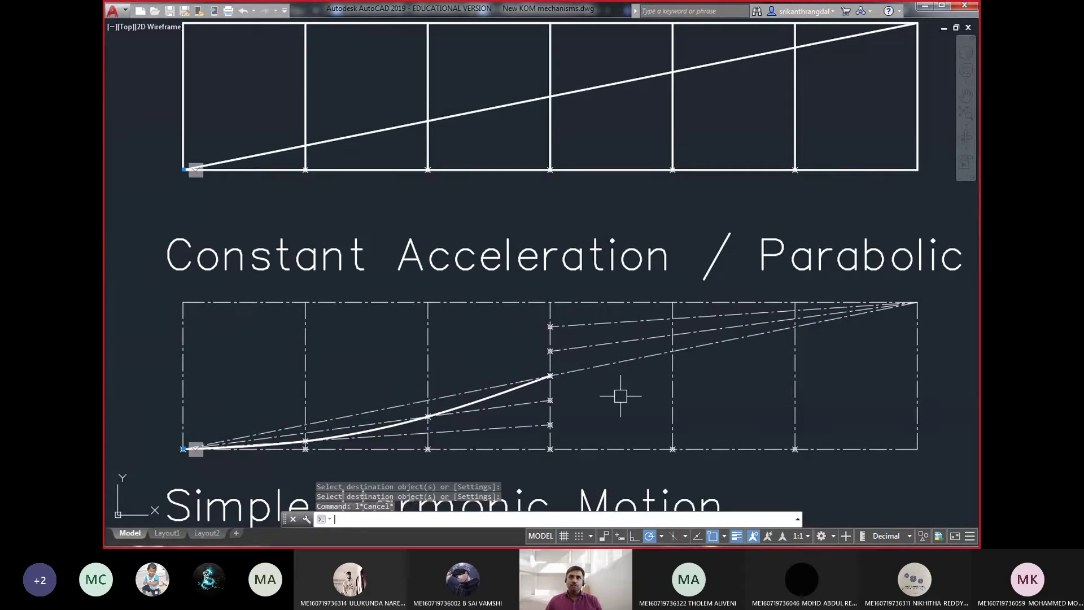
{"action": "type", "text": "po"}
{"action": "key", "text": "Return"}
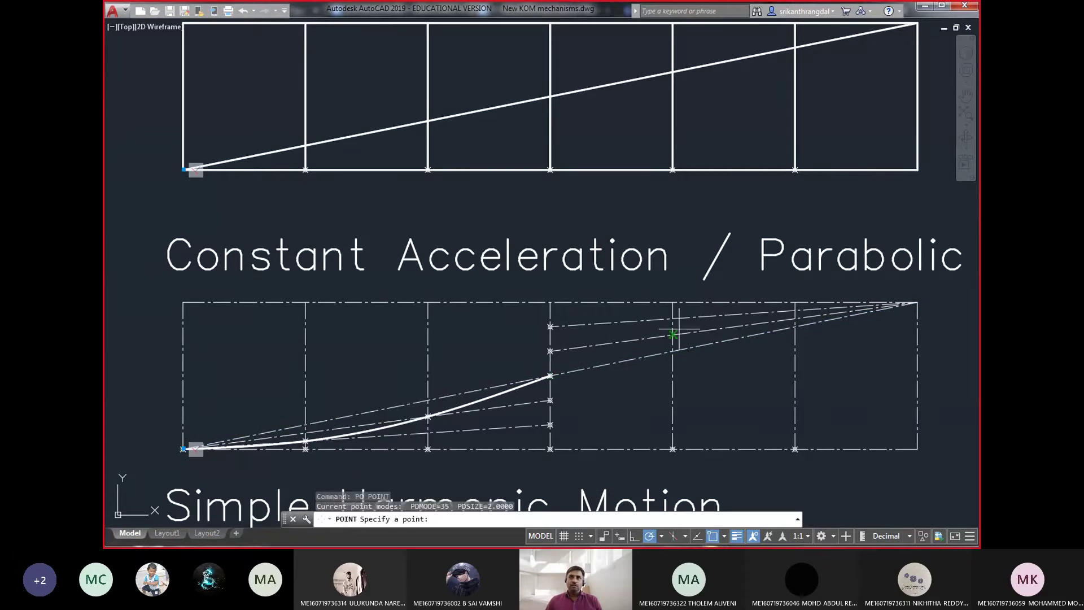
{"action": "left_click", "coordinate": [673, 335]}
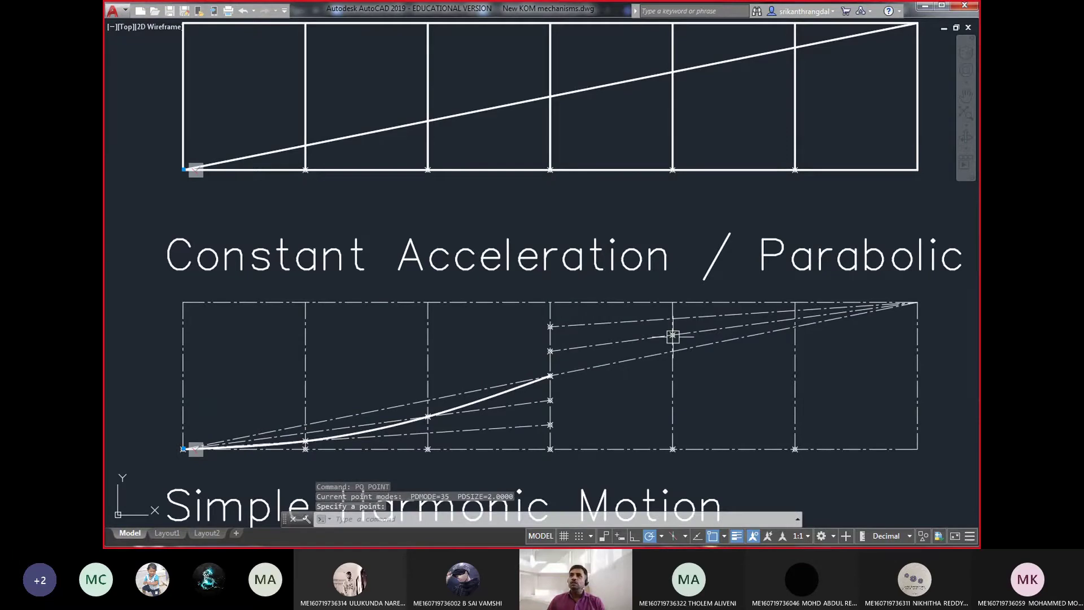
{"action": "key", "text": "Return"}
{"action": "left_click", "coordinate": [918, 303]}
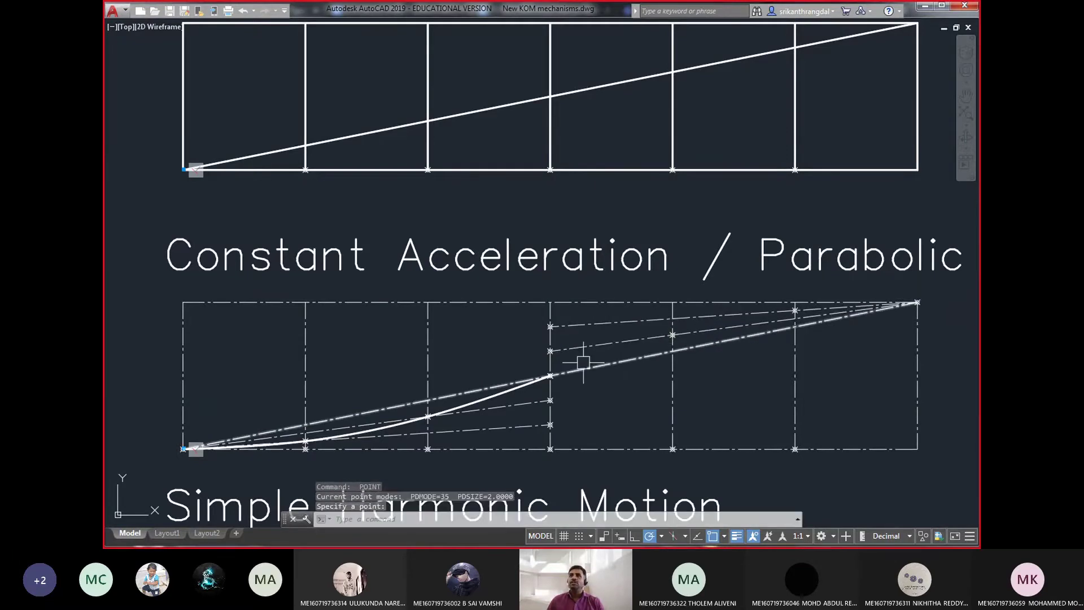
- Erase the partial thick parabolic curve
{"action": "left_click", "coordinate": [503, 390]}
{"action": "type", "text": "e"}
{"action": "key", "text": "Return"}
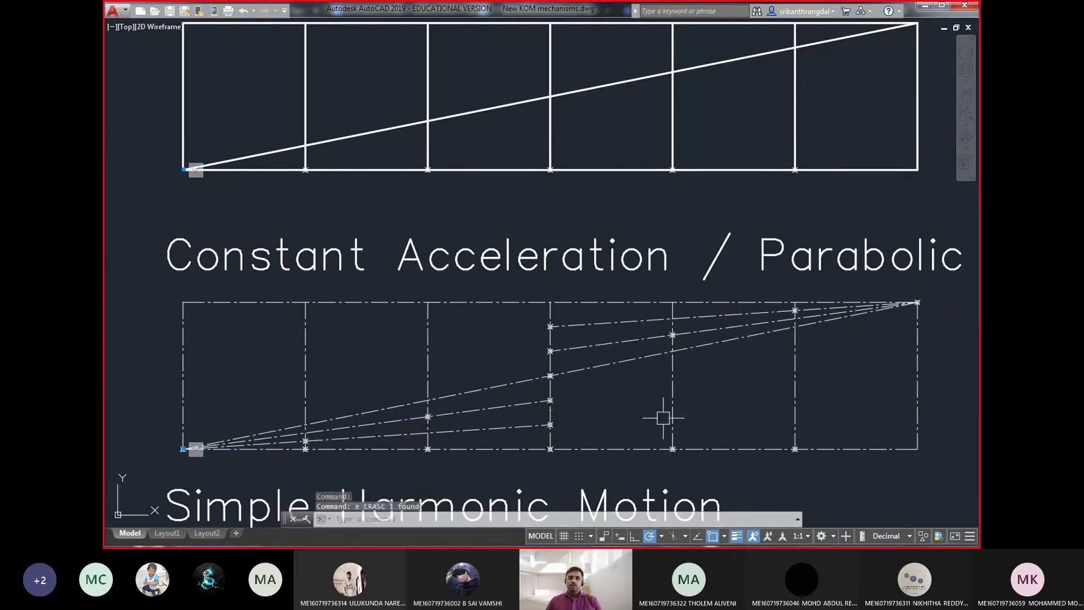
{"action": "type", "text": "s"}
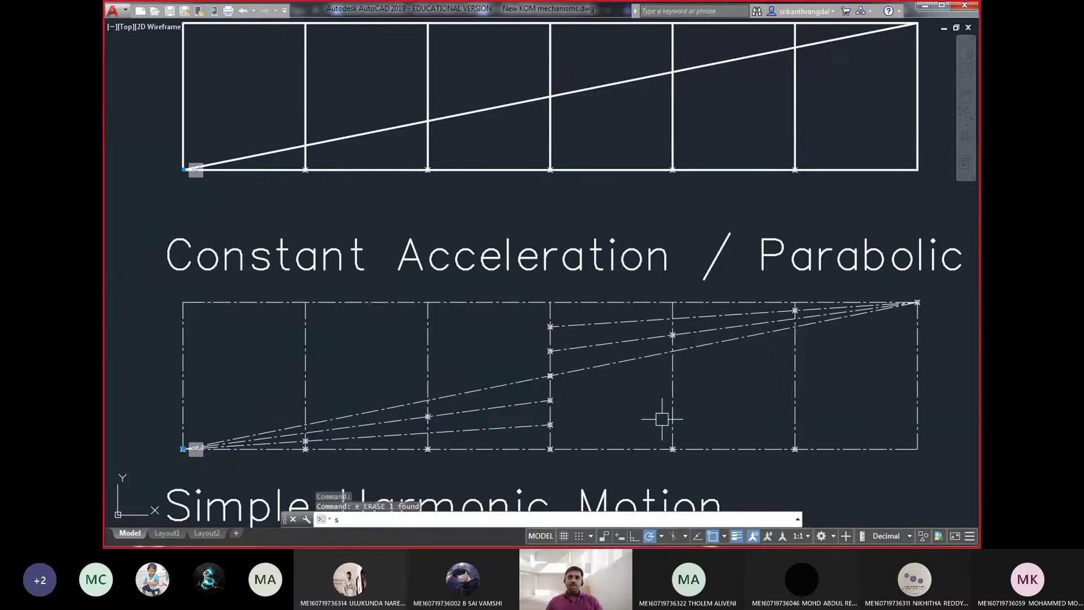
{"action": "key", "text": "Return"}
- Draw a spline through the seven nodes, from the bottom-left corner to the top-right corner
{"action": "key", "text": "Escape"}
{"action": "key", "text": "Escape"}
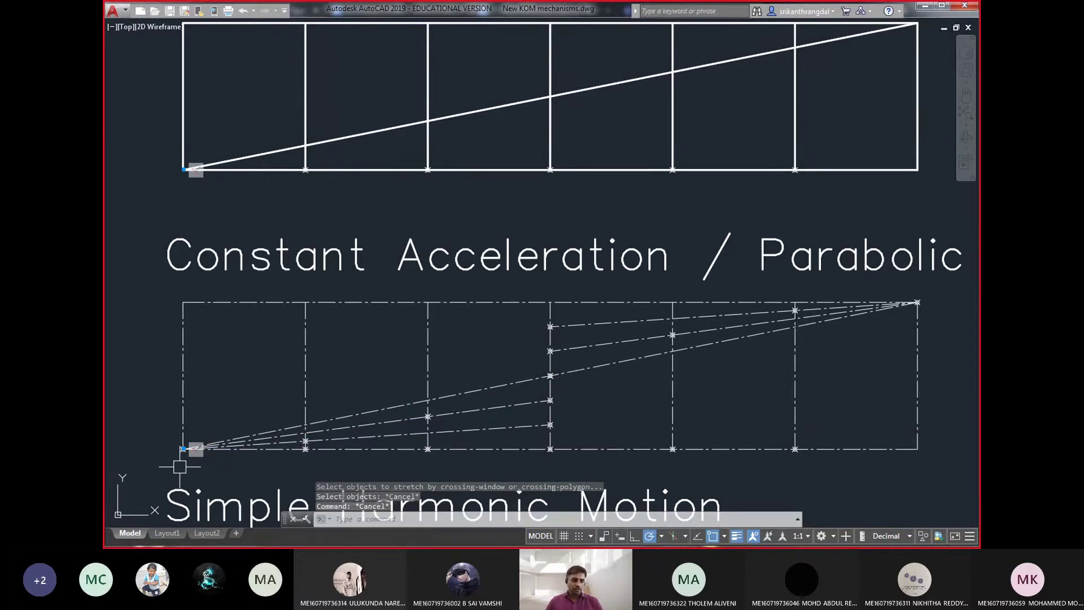
{"action": "type", "text": "spl"}
{"action": "key", "text": "Return"}
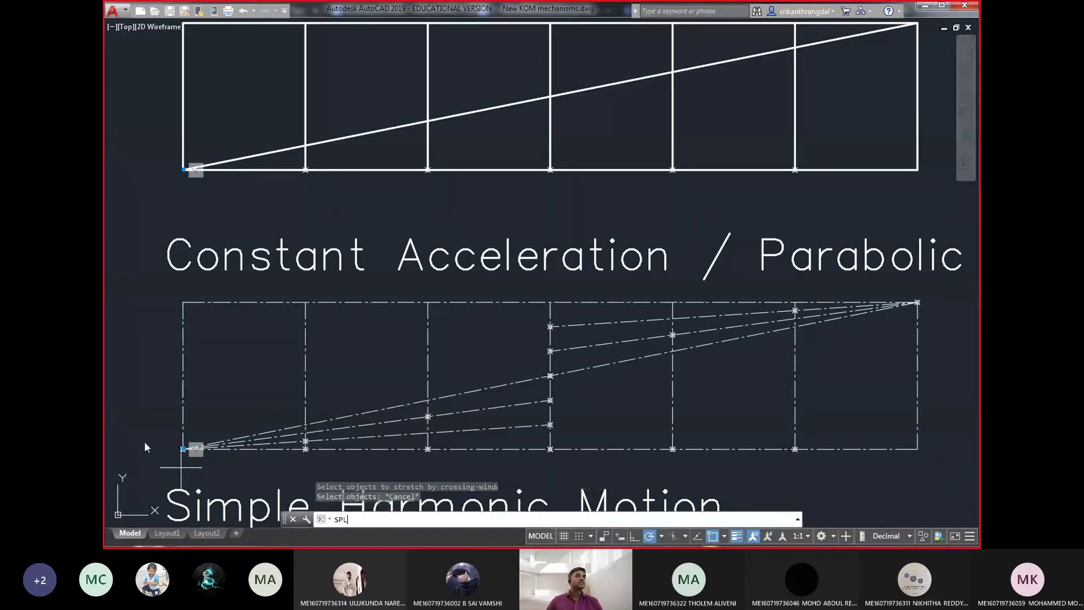
{"action": "left_click", "coordinate": [182, 449]}
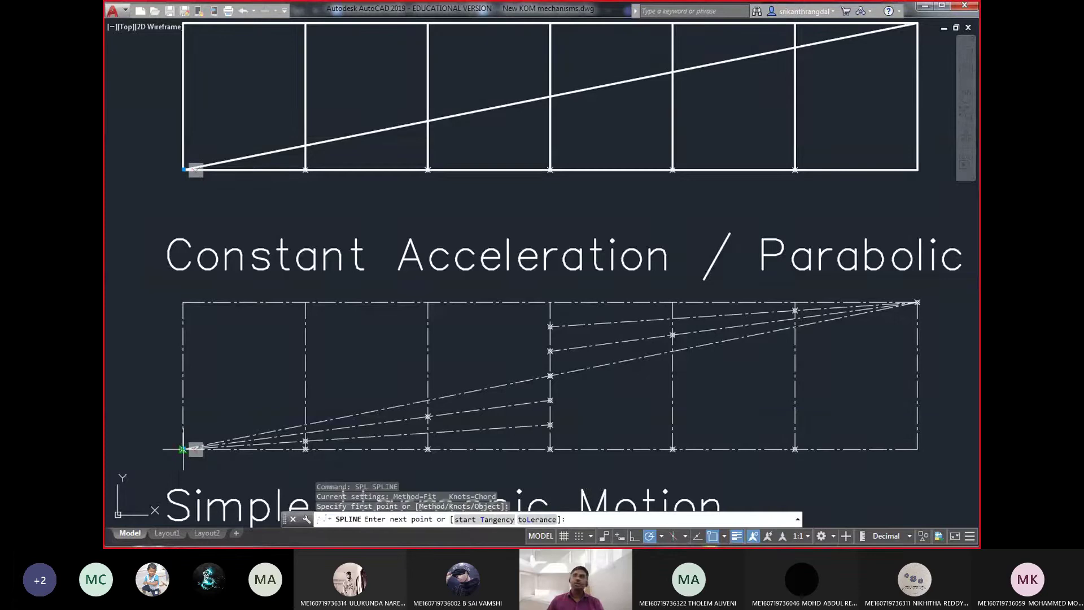
{"action": "left_click", "coordinate": [305, 441]}
{"action": "left_click", "coordinate": [428, 417]}
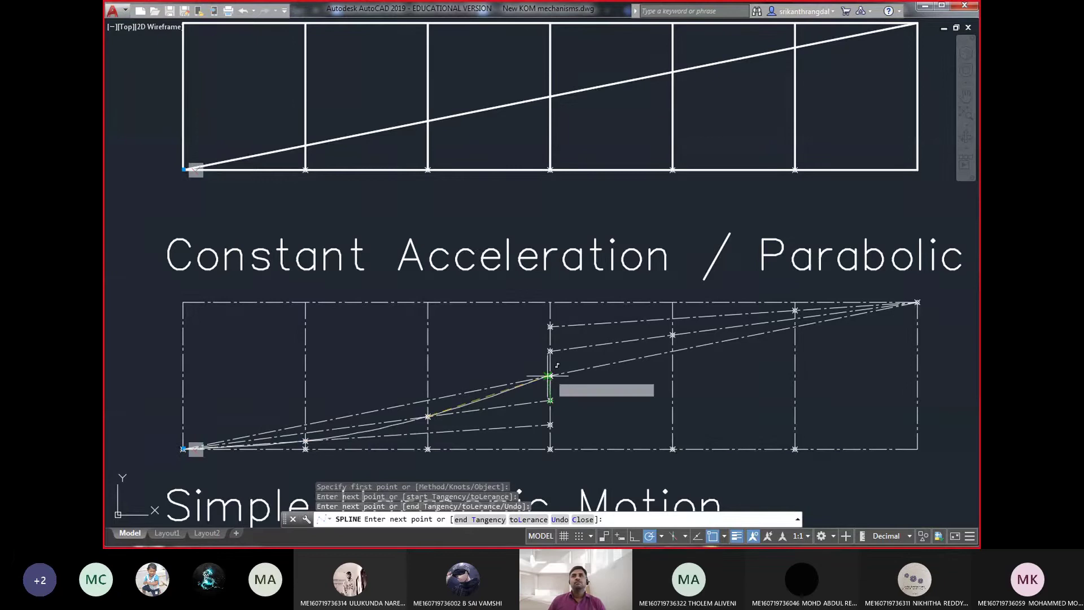
{"action": "left_click", "coordinate": [550, 376]}
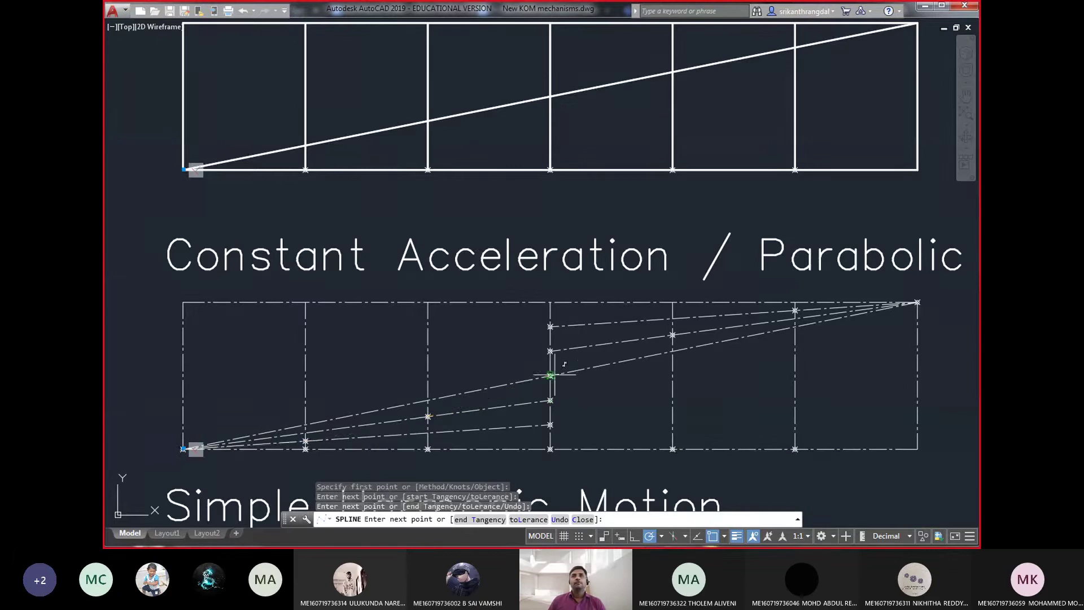
{"action": "left_click", "coordinate": [673, 335]}
{"action": "left_click", "coordinate": [795, 310]}
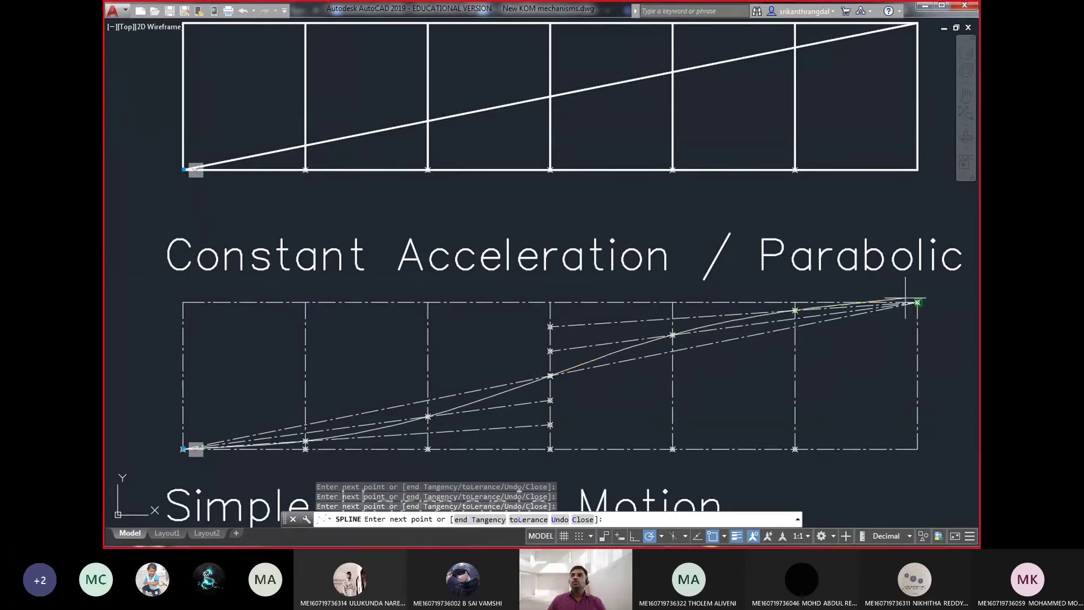
{"action": "left_click", "coordinate": [918, 303]}
{"action": "key", "text": "Return"}
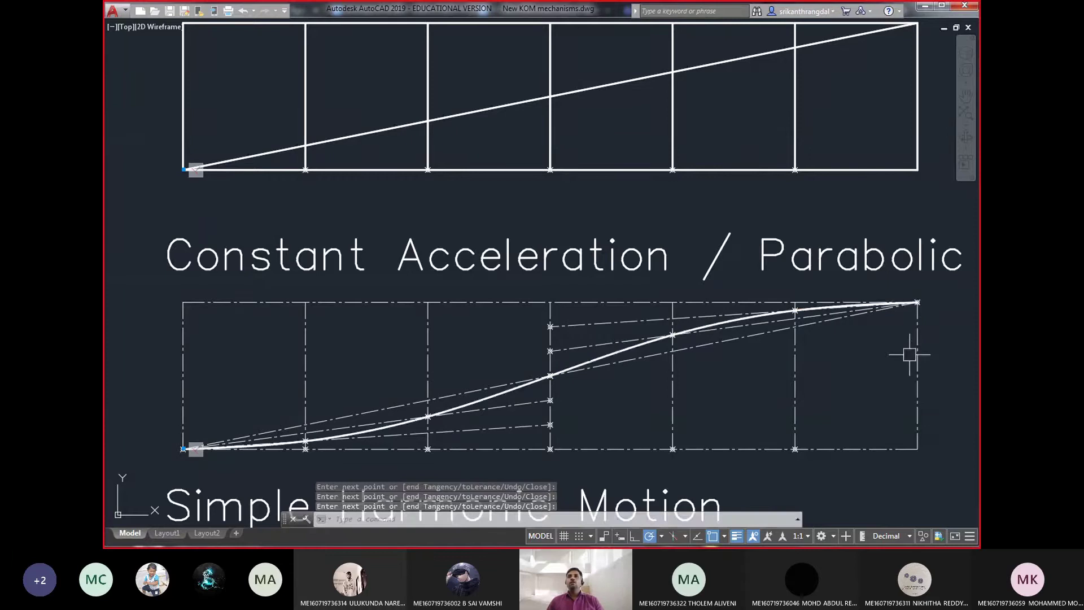
- Select the new curve twice to check it, then pan up to the Cycloidal Motion label
{"action": "left_click", "coordinate": [605, 356]}
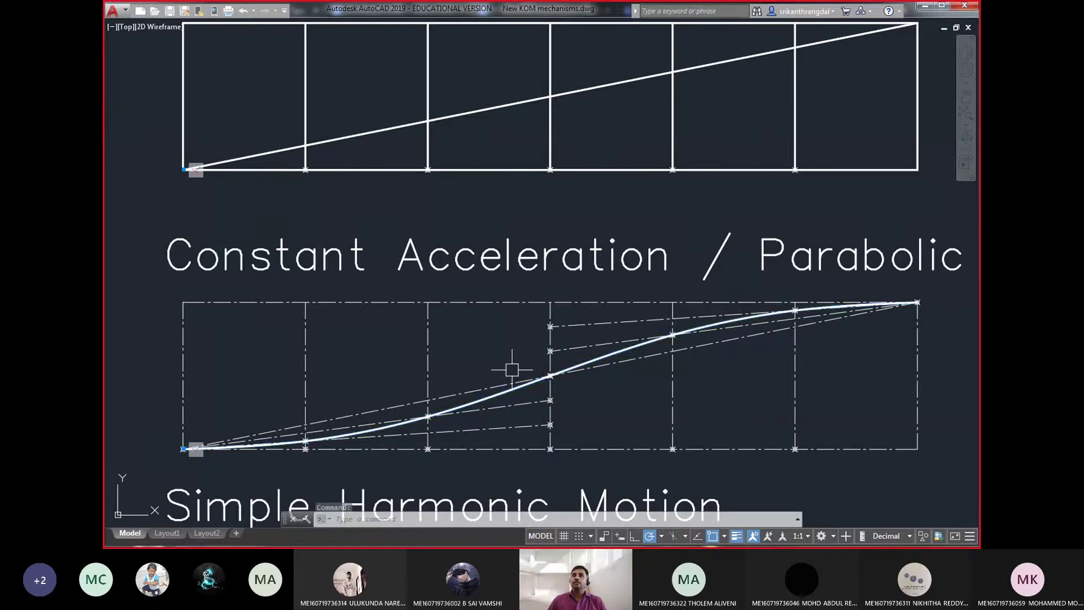
{"action": "key", "text": "Escape"}
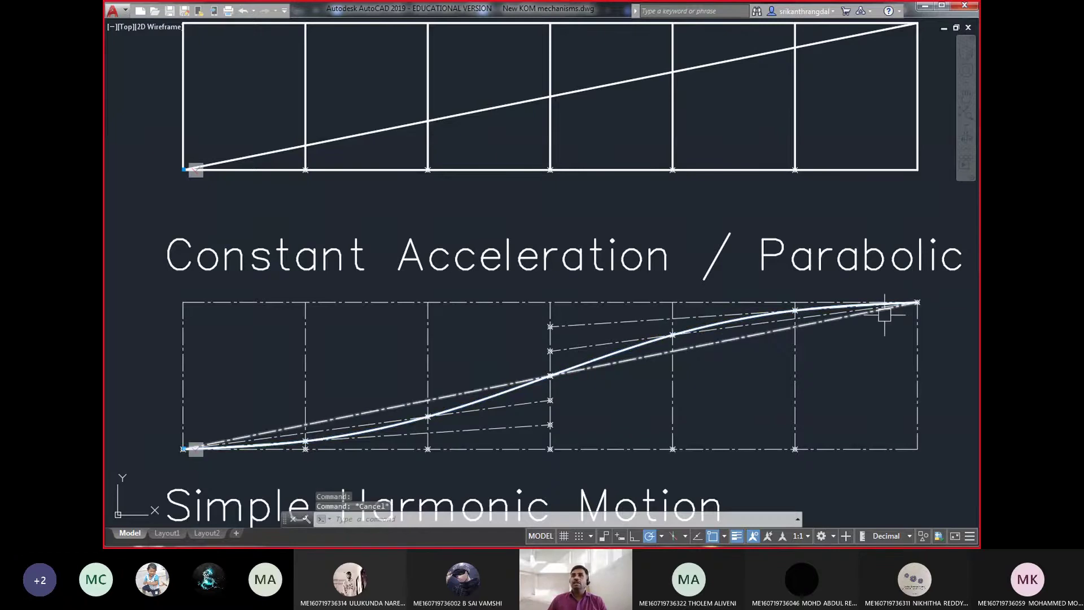
{"action": "left_click", "coordinate": [598, 357]}
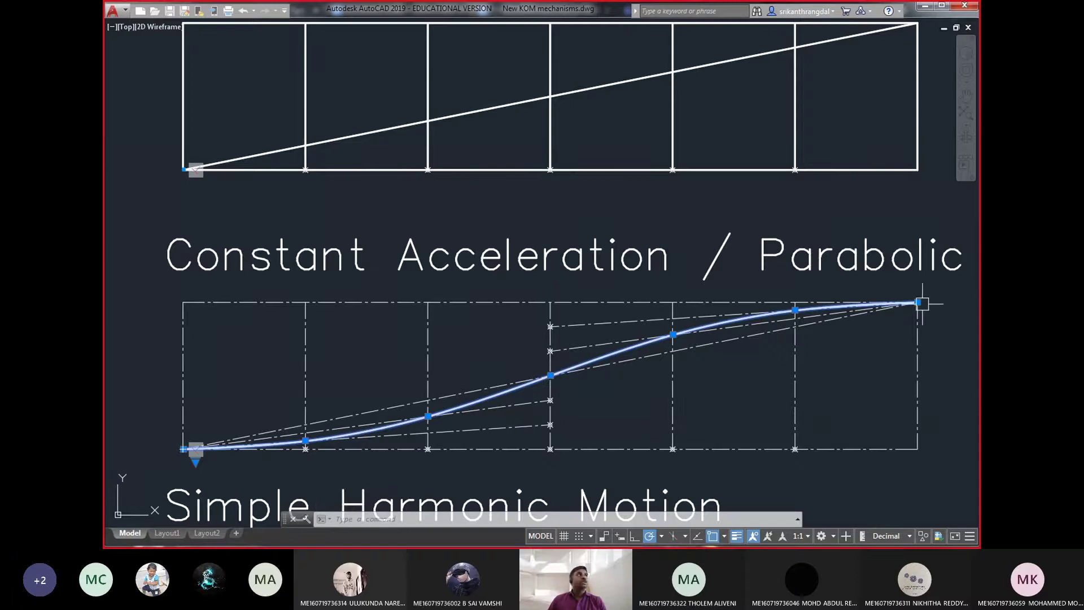
{"action": "key", "text": "Escape"}
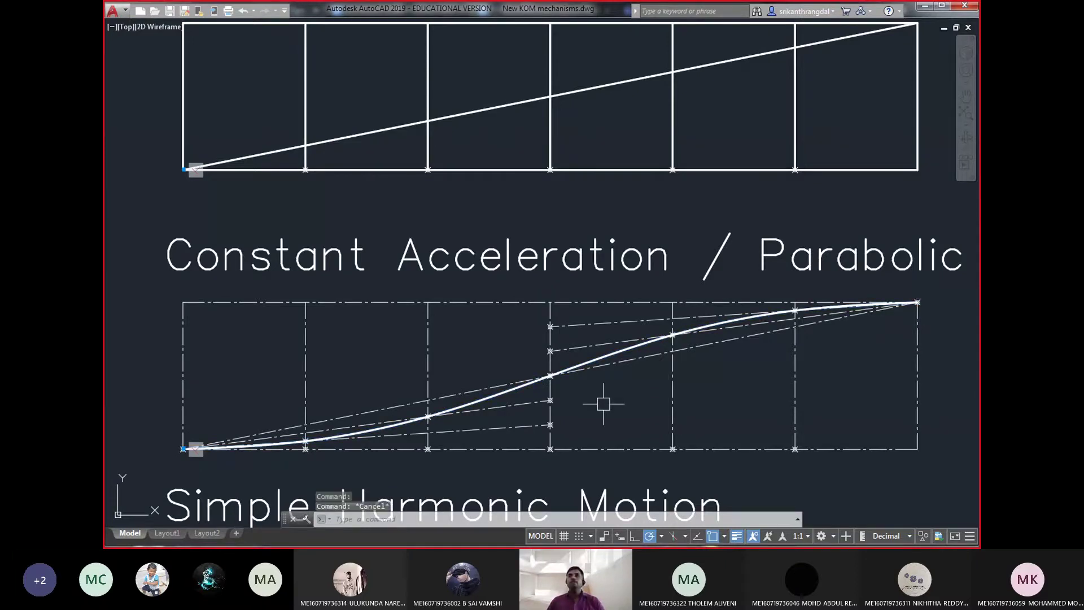
{"action": "middle_click_drag", "start_coordinate": [604, 404], "coordinate": [586, 236]}
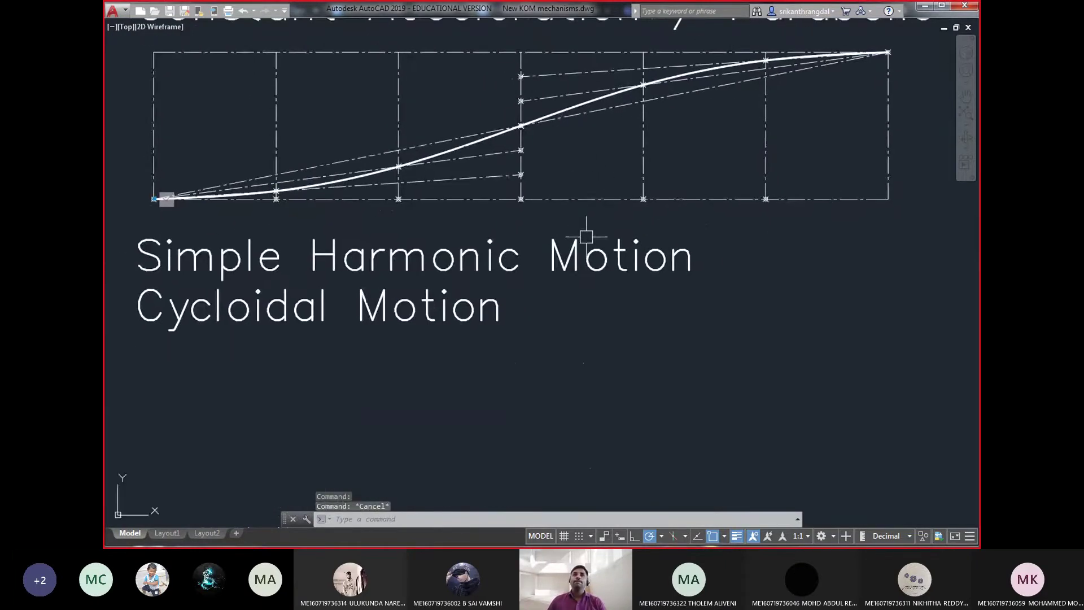
- Add a blank line to the Simple Harmonic Motion label to push Cycloidal Motion lower
{"action": "double_click", "coordinate": [587, 254]}
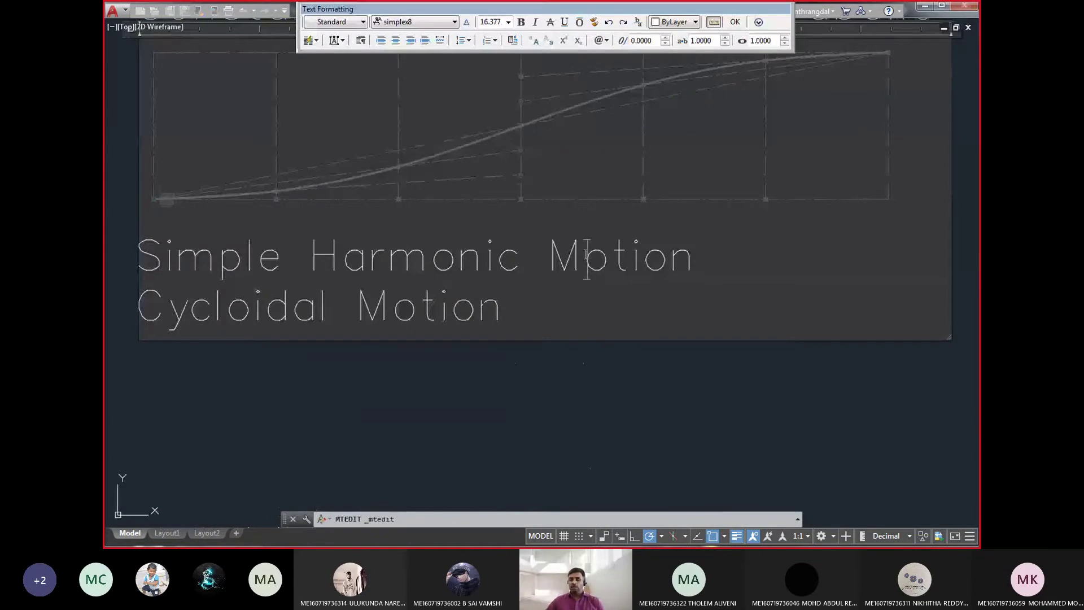
{"action": "key", "text": "Return"}
{"action": "key", "text": "Return"}
{"action": "key", "text": "Return"}
{"action": "key", "text": "Return"}
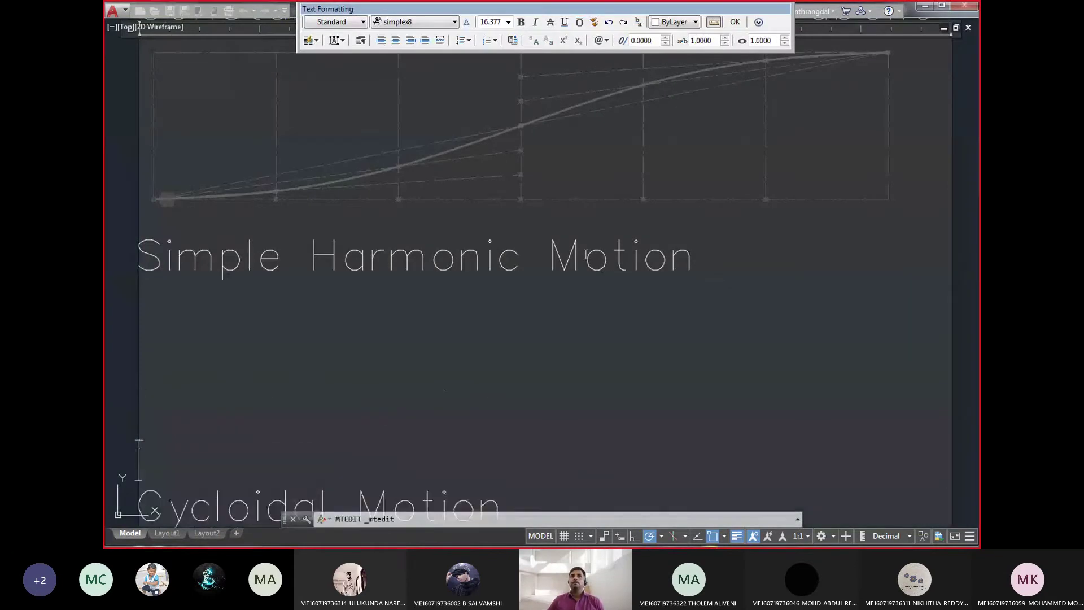
{"action": "left_click", "coordinate": [144, 318]}
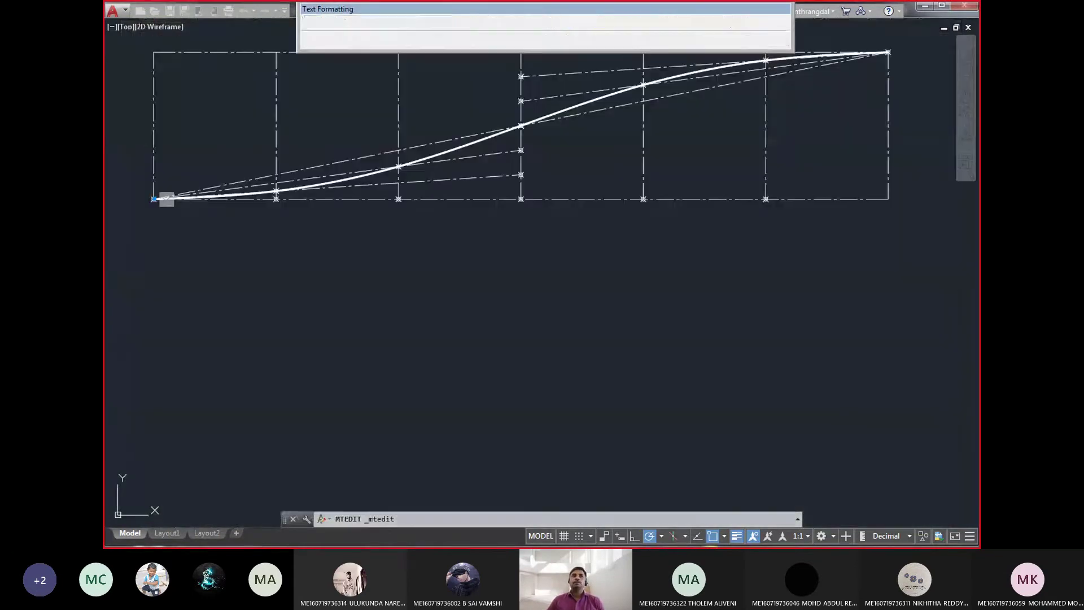
- Copy the outer frame rectangle to the space beneath Simple Harmonic Motion
{"action": "left_click", "coordinate": [159, 112]}
{"action": "left_click", "coordinate": [150, 116]}
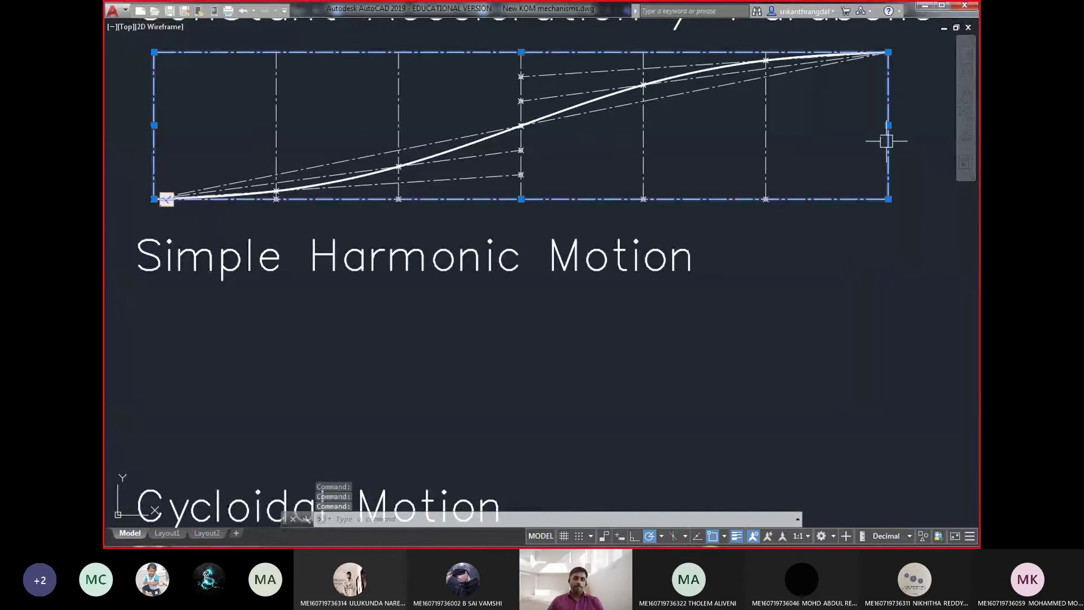
{"action": "type", "text": "co"}
{"action": "key", "text": "Return"}
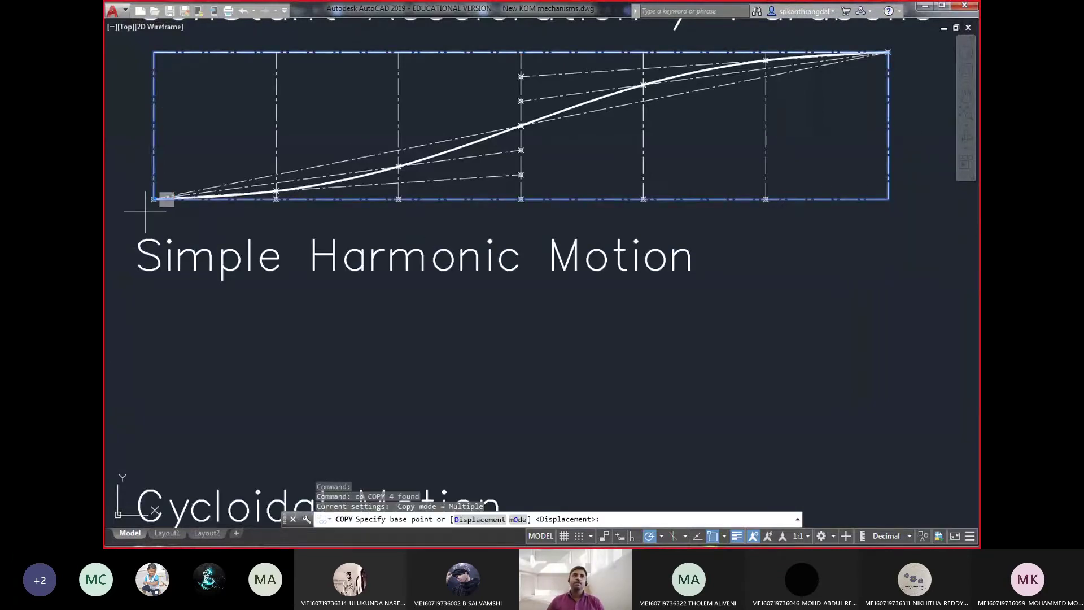
{"action": "left_click", "coordinate": [154, 199]}
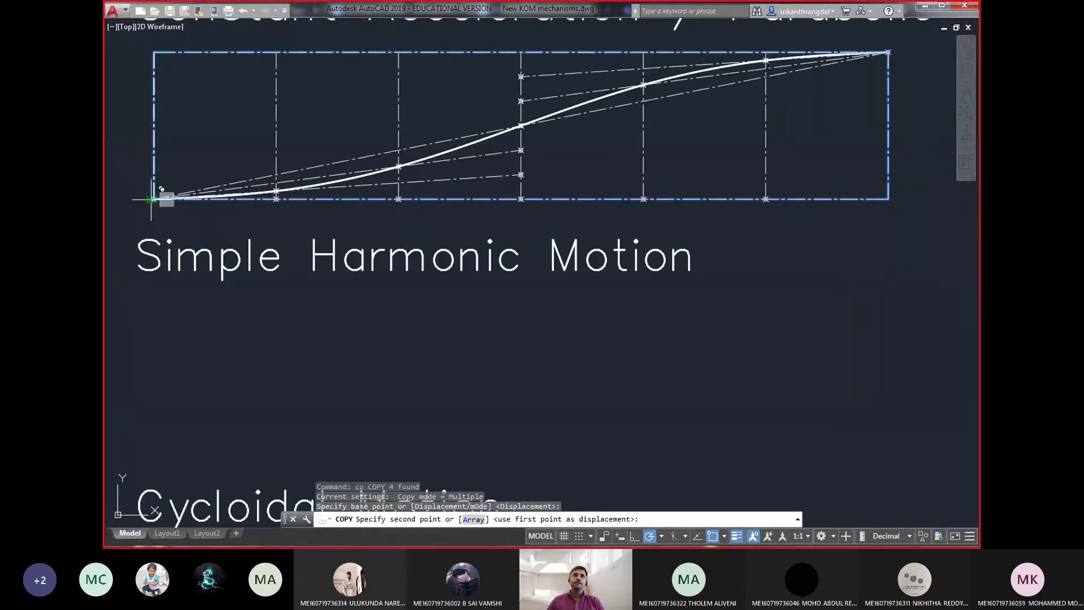
{"action": "left_click", "coordinate": [151, 454]}
{"action": "key", "text": "Return"}
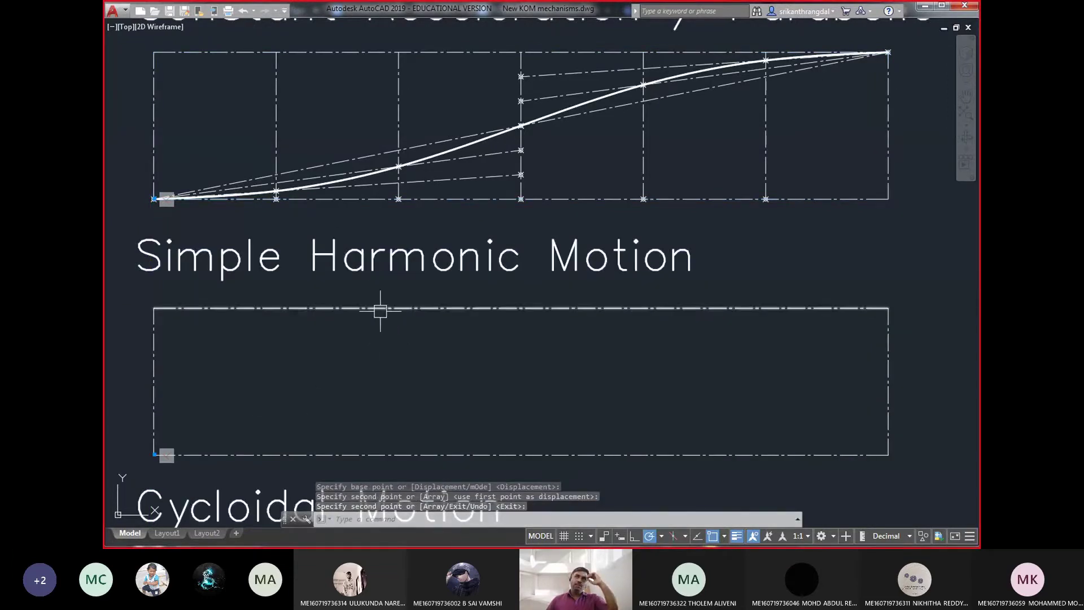
{"action": "middle_click_drag", "start_coordinate": [380, 339], "coordinate": [433, 324]}
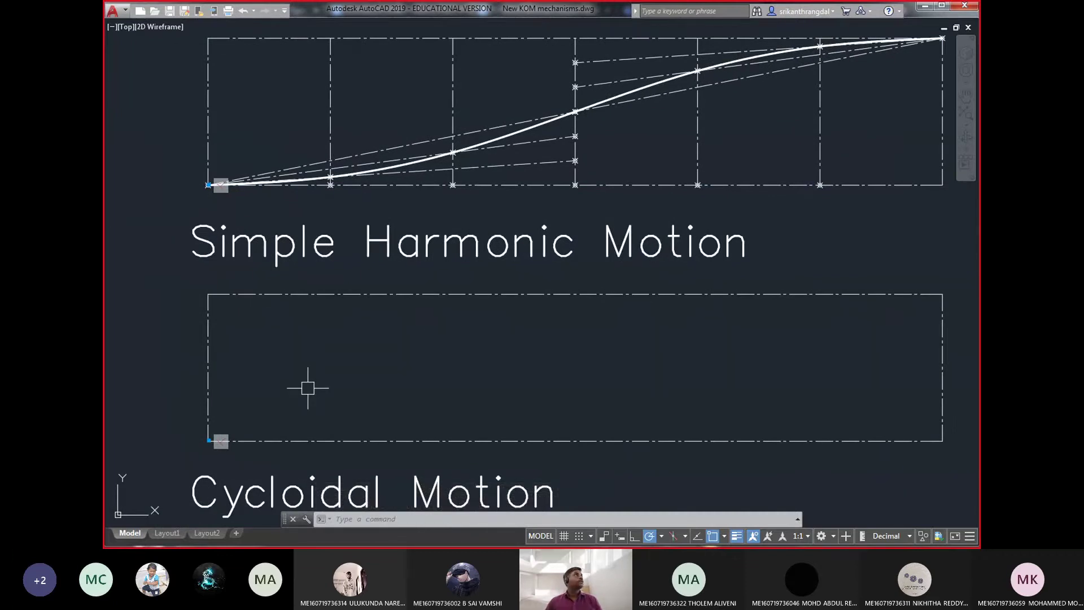
- Draw a circle centred on the frame's left-edge midpoint, reaching its top-left corner
{"action": "type", "text": "c"}
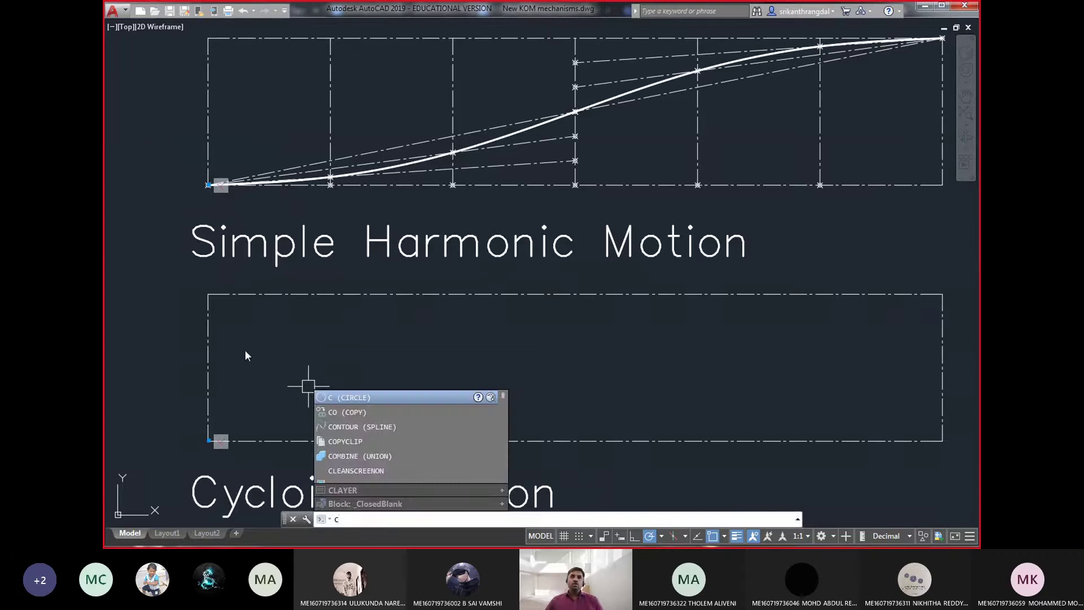
{"action": "key", "text": "Escape"}
{"action": "type", "text": "c"}
{"action": "key", "text": "Return"}
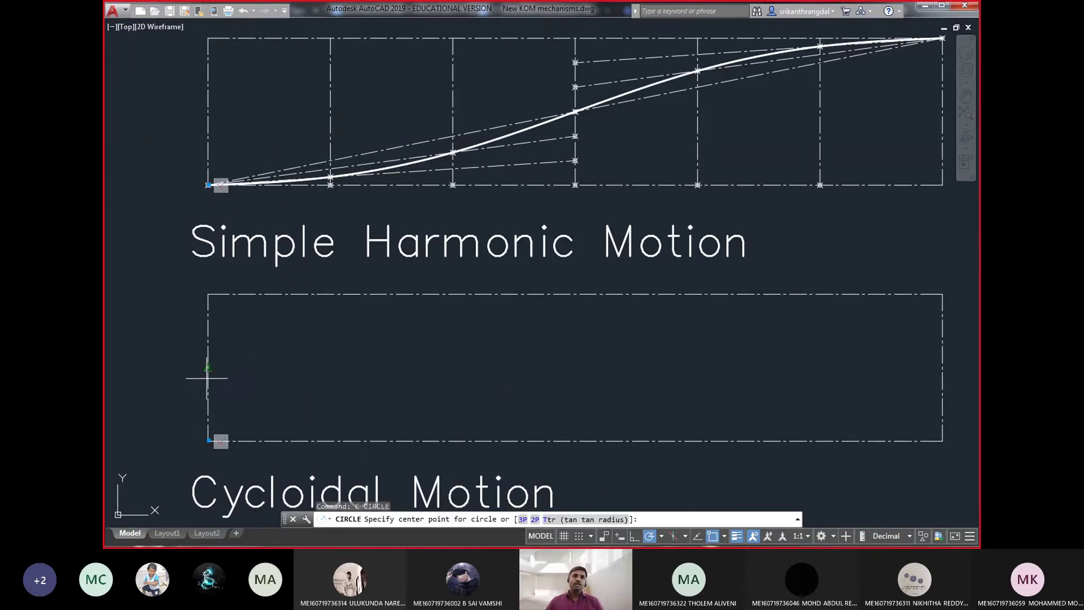
{"action": "left_click", "coordinate": [208, 367]}
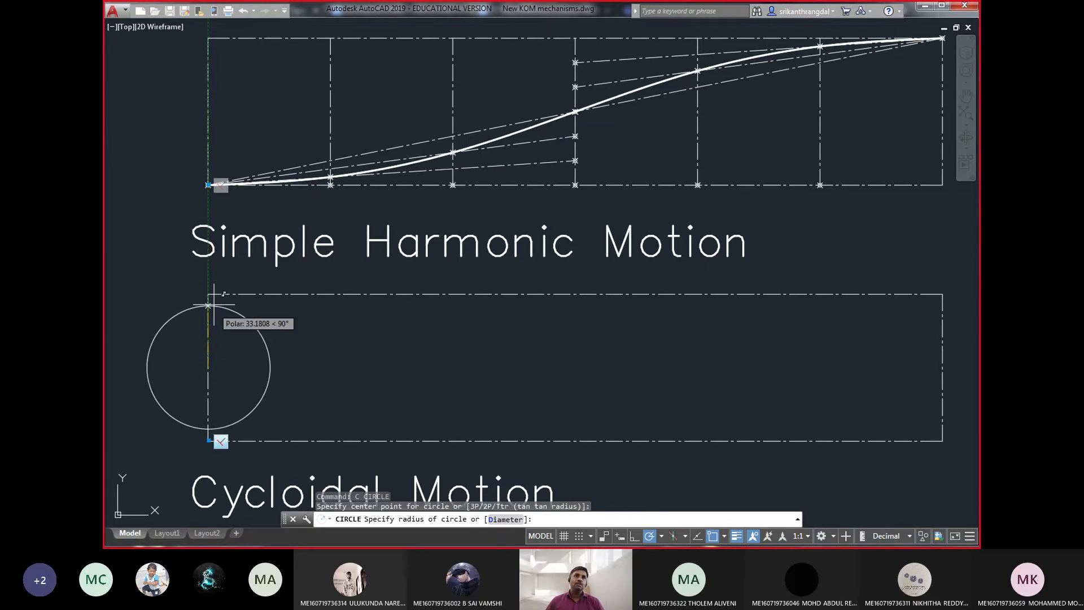
{"action": "left_click", "coordinate": [209, 295]}
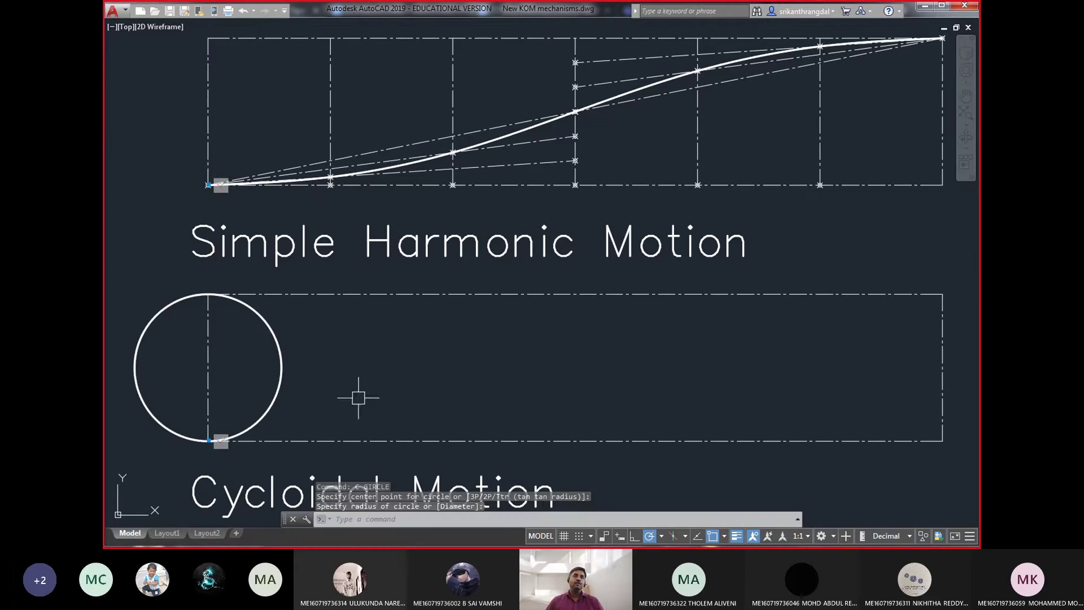
- Trim away the circle's right half using the vertical line as the cutting edge
{"action": "left_click", "coordinate": [206, 375]}
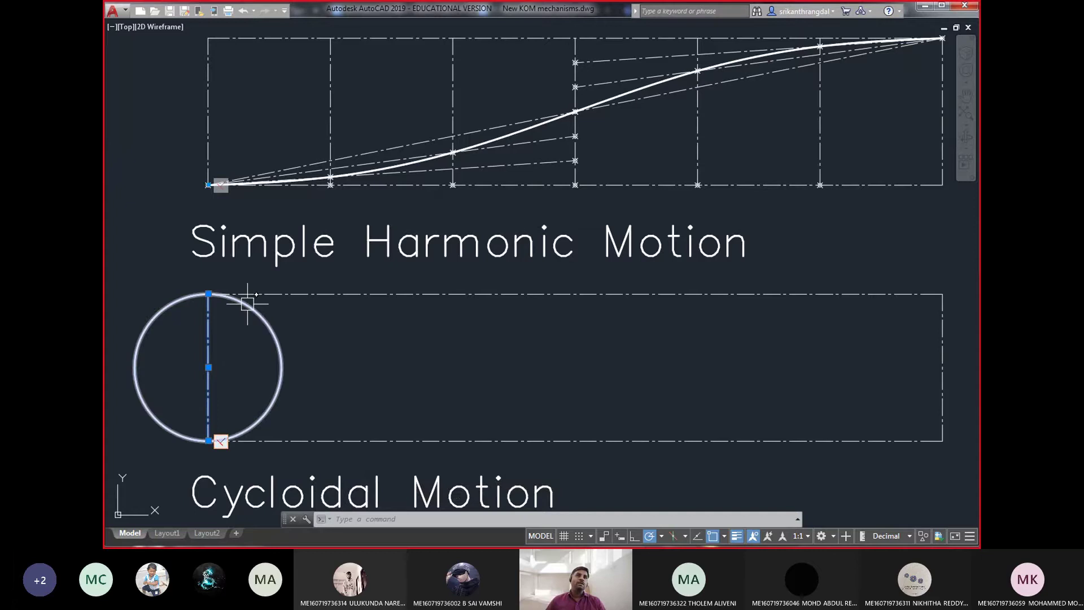
{"action": "key", "text": "Escape"}
{"action": "left_click", "coordinate": [207, 310]}
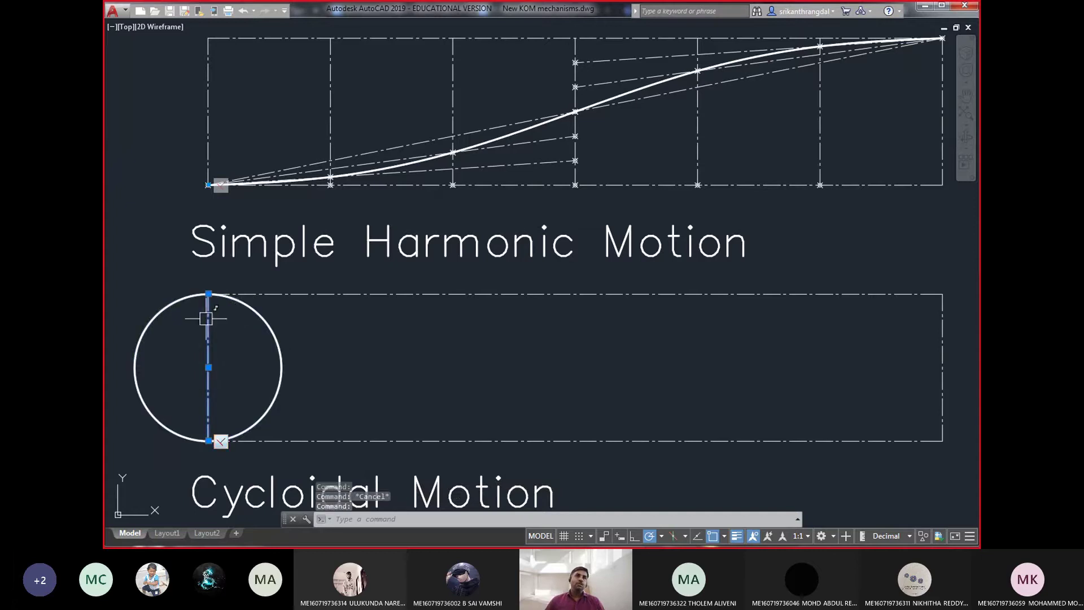
{"action": "type", "text": "tr"}
{"action": "key", "text": "Return"}
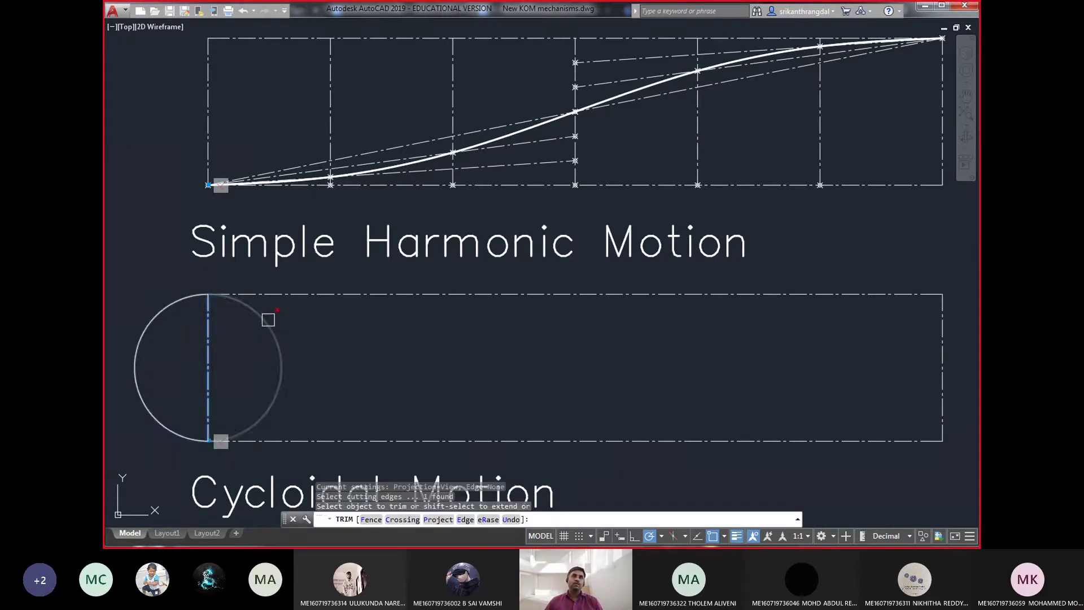
{"action": "left_click", "coordinate": [269, 320]}
{"action": "key", "text": "Return"}
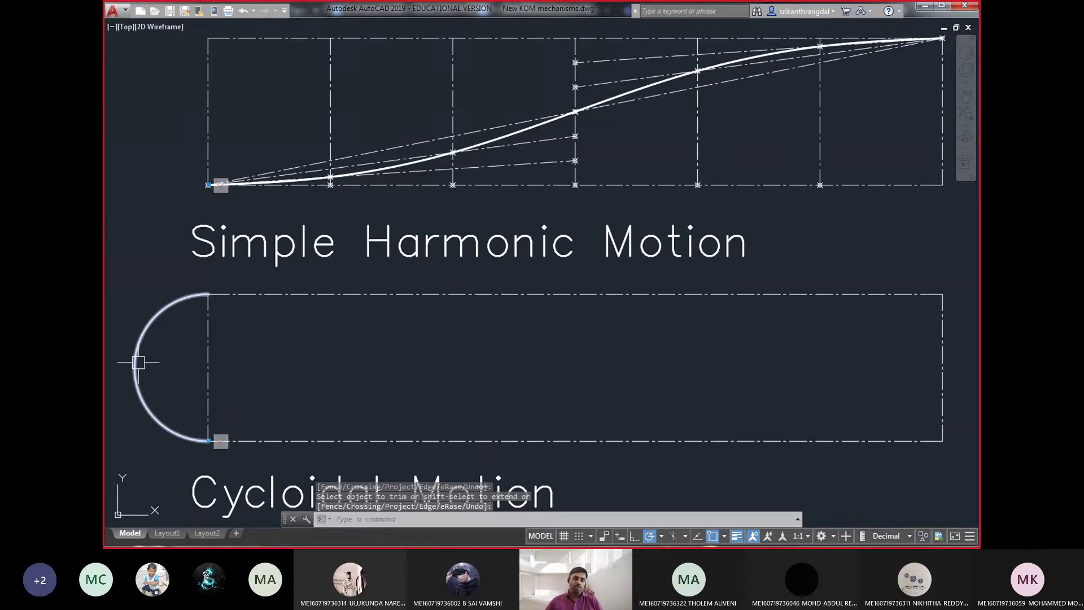
- Match the frame line's dash-dot linetype onto the semicircle, then select it and the bottom line
{"action": "type", "text": "ma"}
{"action": "key", "text": "Return"}
{"action": "left_click", "coordinate": [208, 346]}
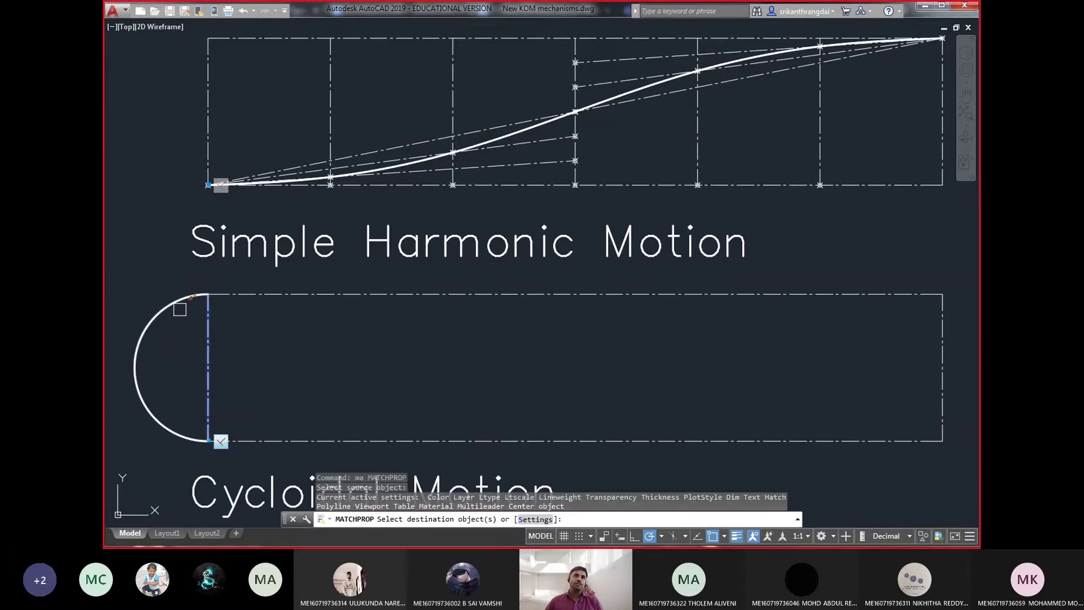
{"action": "left_click", "coordinate": [180, 310]}
{"action": "key", "text": "Return"}
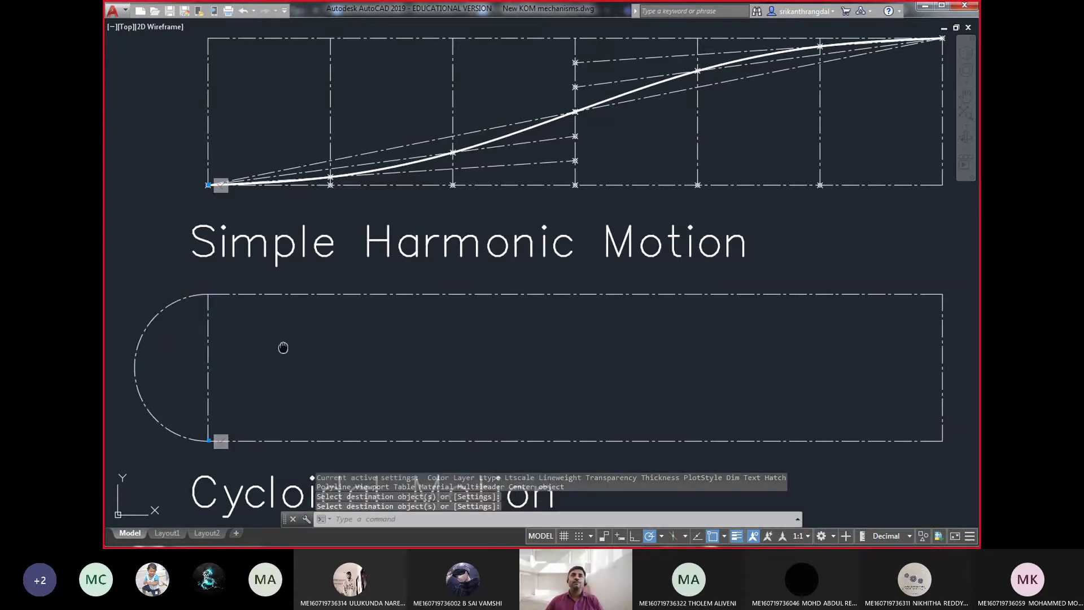
{"action": "middle_click_drag", "start_coordinate": [283, 347], "coordinate": [271, 346]}
{"action": "left_click", "coordinate": [170, 302]}
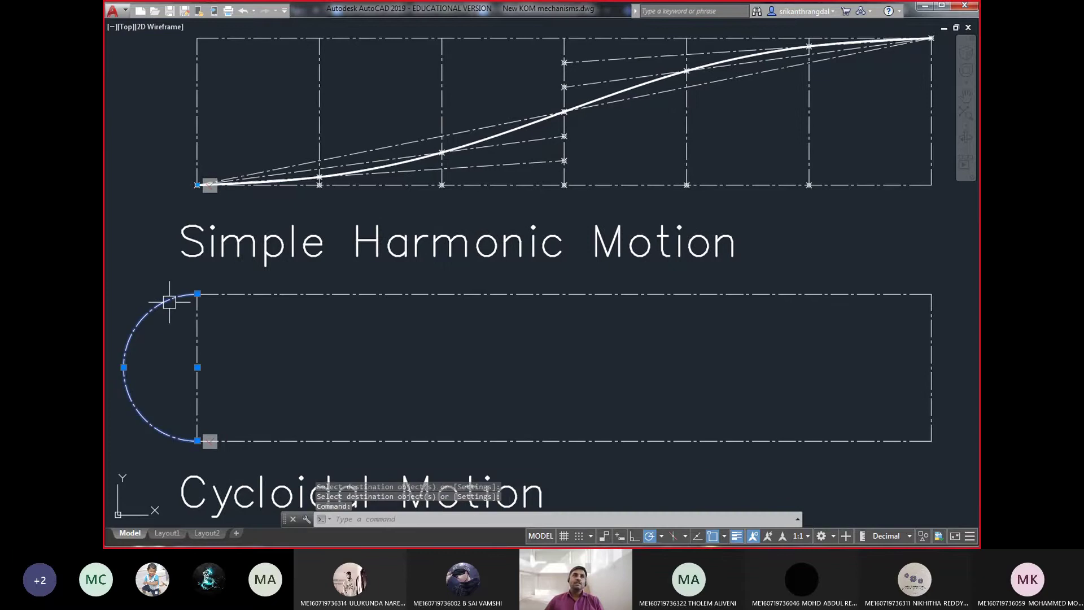
{"action": "left_click", "coordinate": [306, 440]}
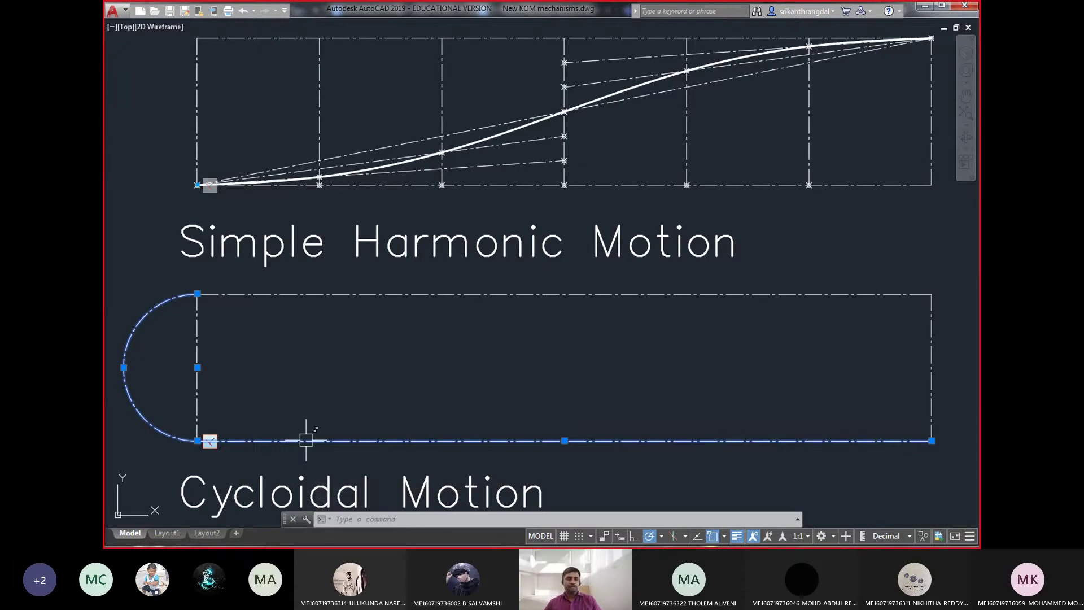
- Divide the frame's bottom line and the semicircular arc into 6 equal parts each
{"action": "key", "text": "Escape"}
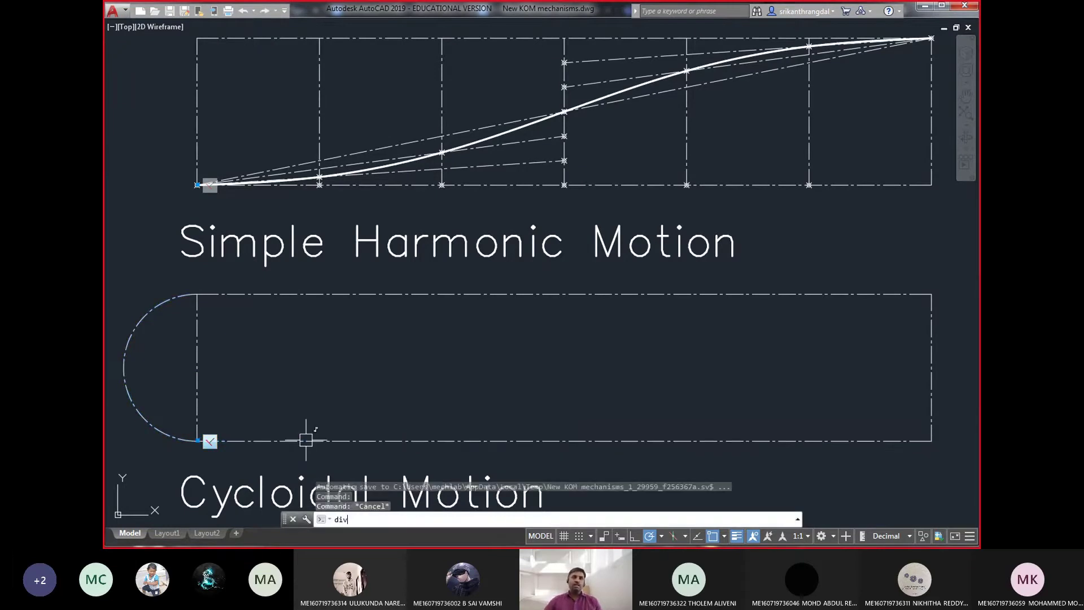
{"action": "key", "text": "Return"}
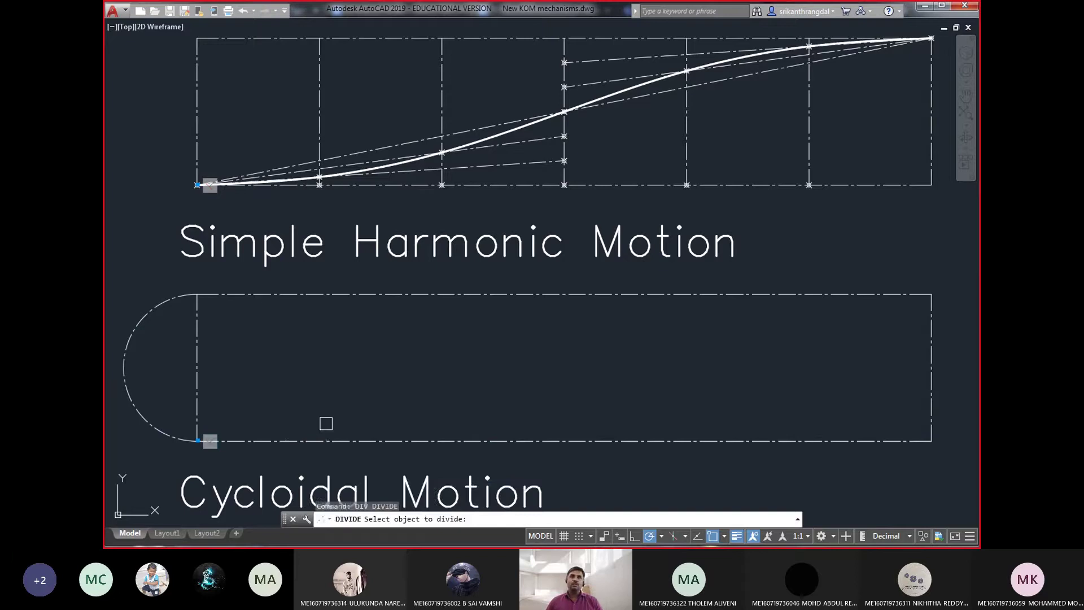
{"action": "left_click", "coordinate": [330, 441]}
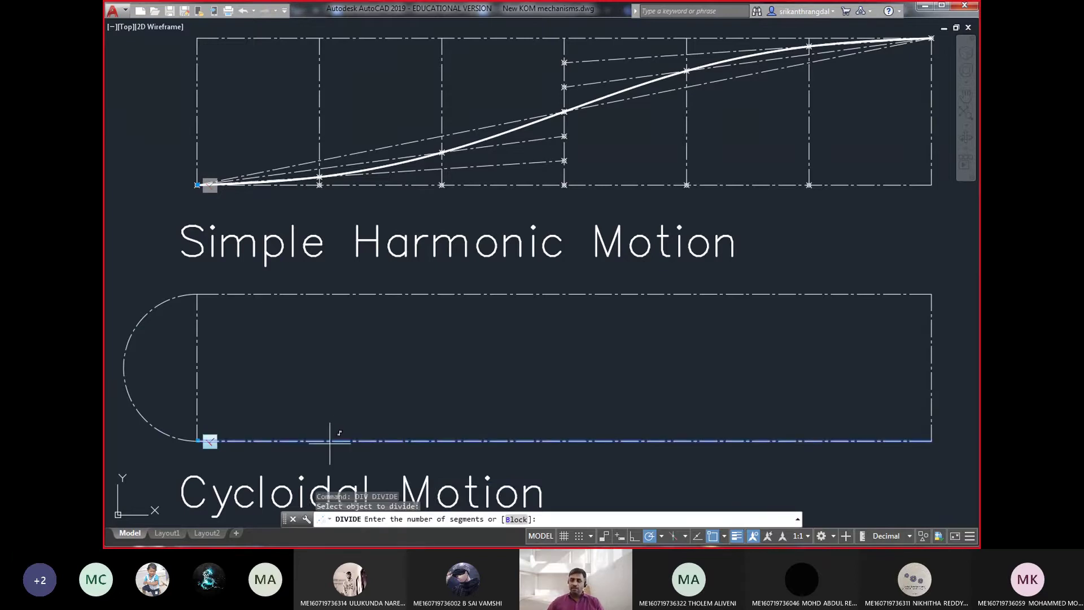
{"action": "type", "text": "6"}
{"action": "key", "text": "Return"}
{"action": "key", "text": "Return"}
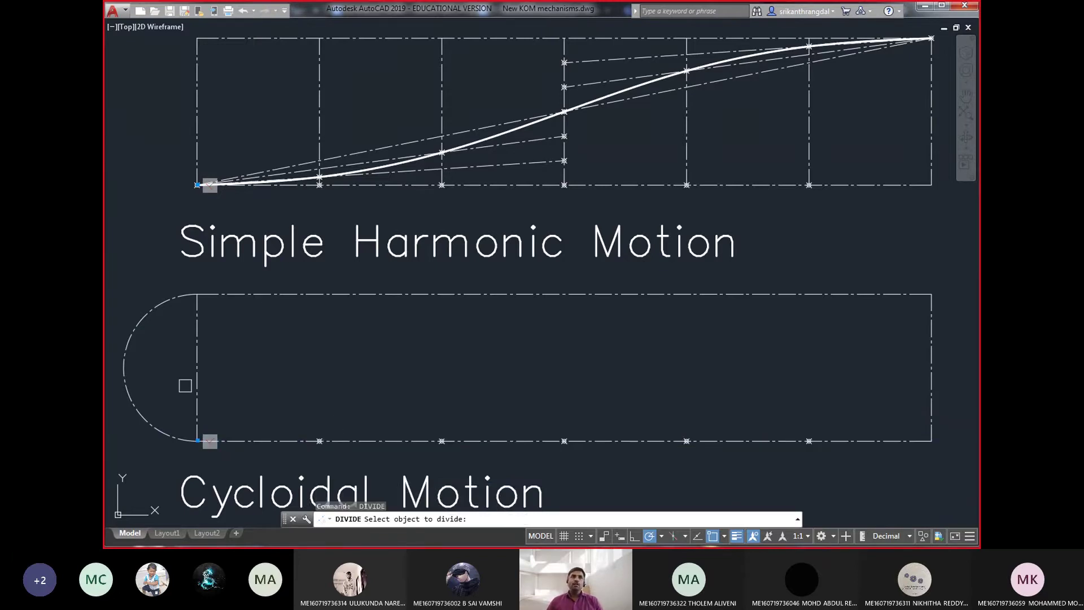
{"action": "left_click", "coordinate": [152, 315]}
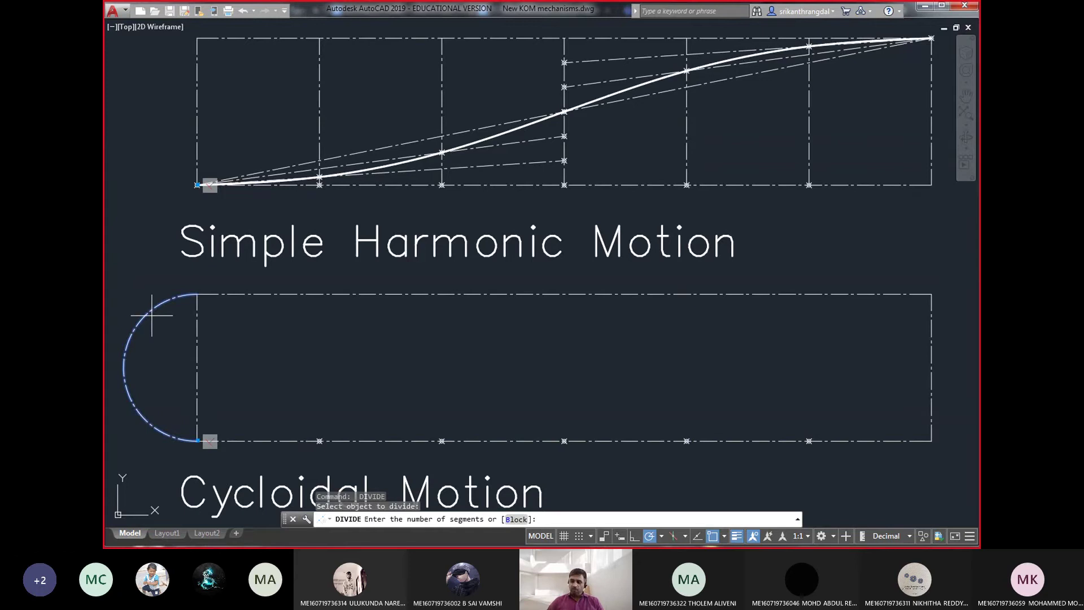
{"action": "type", "text": "6"}
{"action": "key", "text": "Return"}
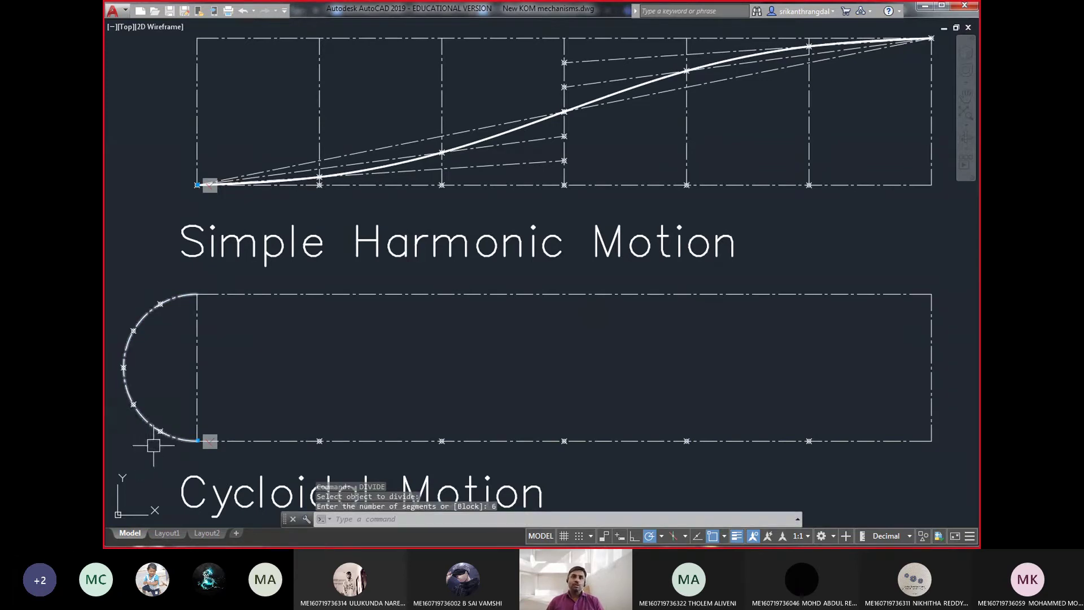
{"action": "type", "text": "l"}
{"action": "key", "text": "Return"}
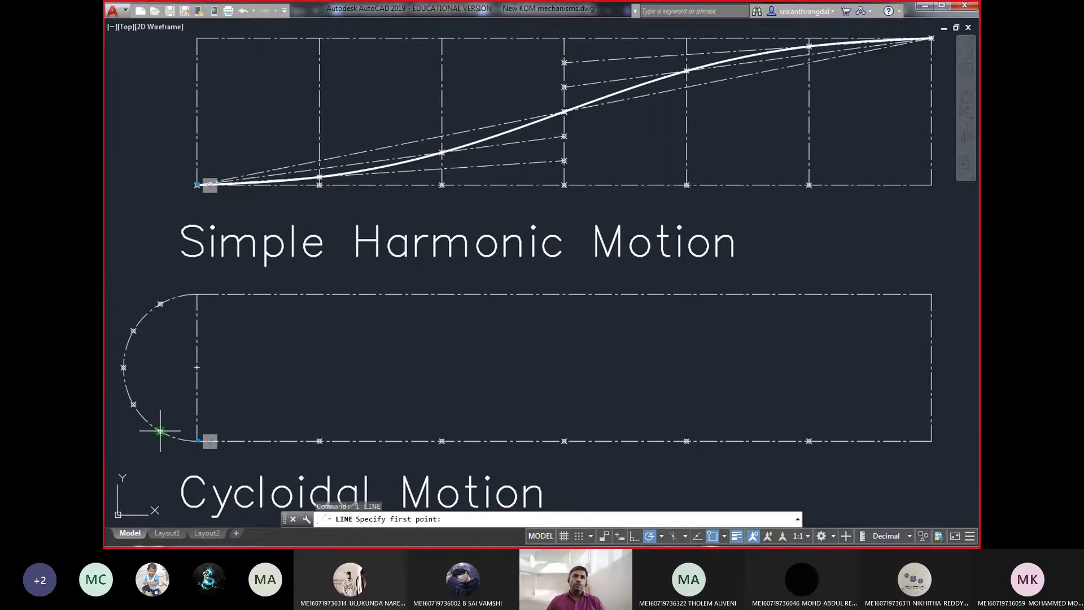
- Draw radial lines from each semicircle division point to the semicircle's centre
{"action": "left_click", "coordinate": [161, 431]}
{"action": "left_click", "coordinate": [197, 368]}
{"action": "left_click", "coordinate": [133, 405]}
{"action": "left_click", "coordinate": [197, 368]}
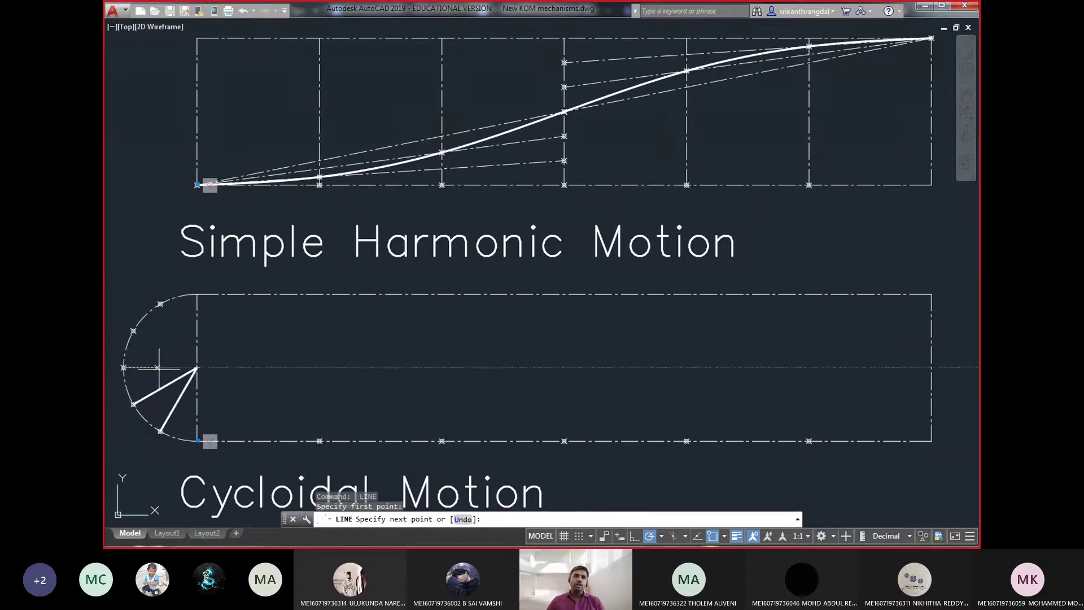
{"action": "left_click", "coordinate": [123, 368]}
{"action": "left_click", "coordinate": [197, 367]}
{"action": "left_click", "coordinate": [133, 331]}
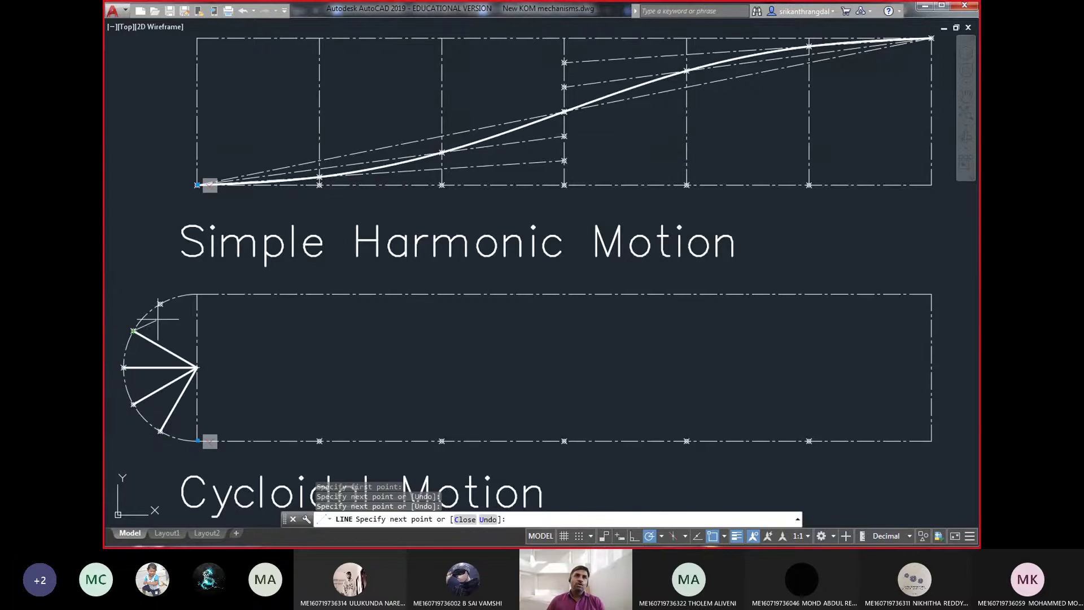
{"action": "key", "text": "Return"}
{"action": "key", "text": "Return"}
{"action": "left_click", "coordinate": [160, 303]}
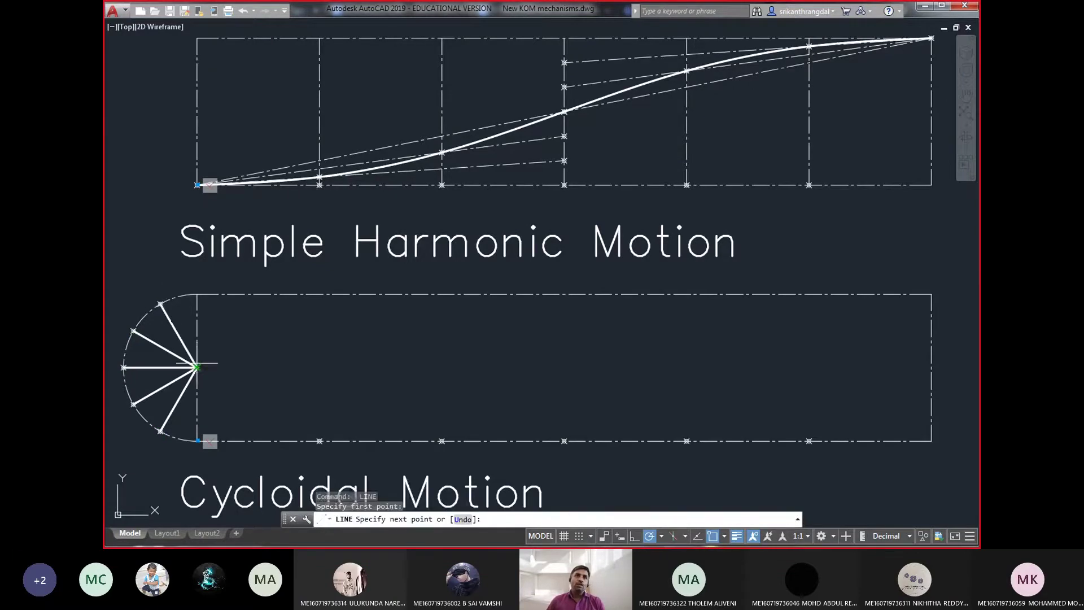
{"action": "left_click", "coordinate": [197, 368]}
- Match the dash-dot linetype from the vertical line onto all the radial lines
{"action": "key", "text": "Return"}
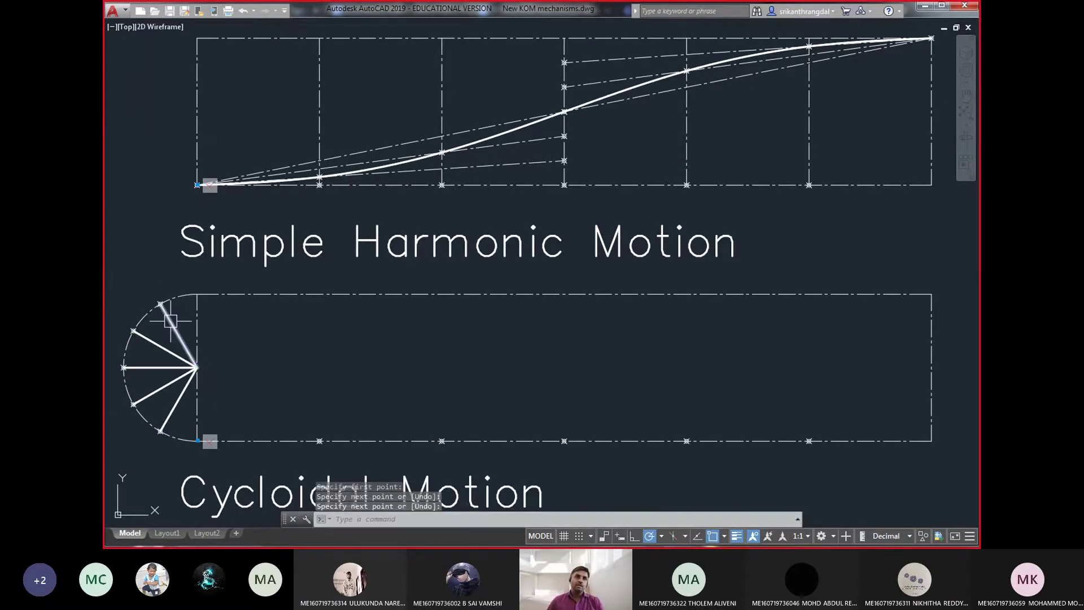
{"action": "type", "text": "ma"}
{"action": "key", "text": "Return"}
{"action": "left_click", "coordinate": [171, 321]}
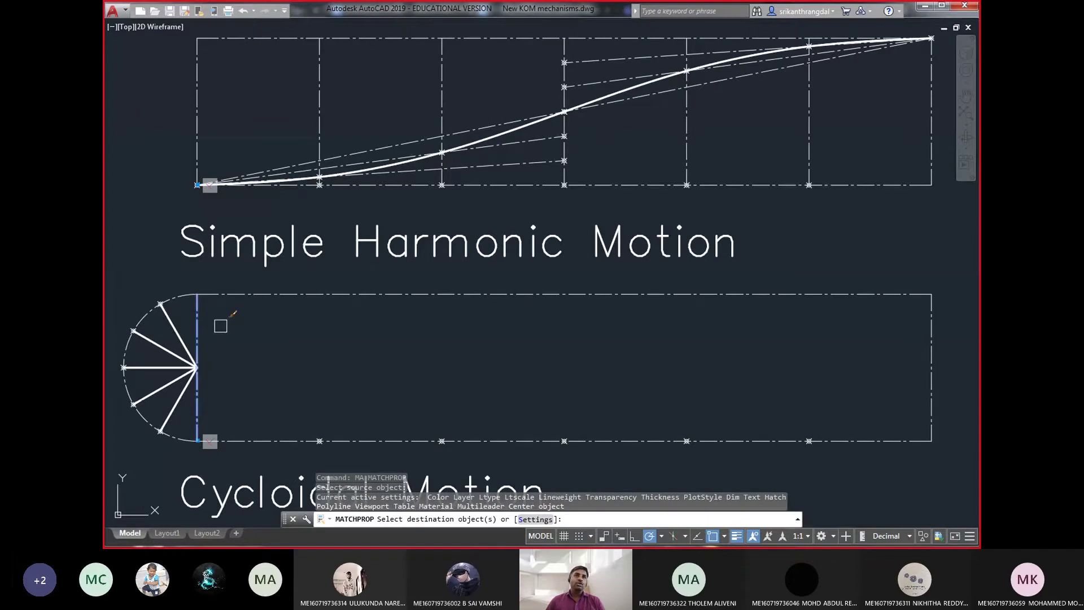
{"action": "left_click", "coordinate": [220, 326]}
{"action": "left_click", "coordinate": [184, 377]}
{"action": "key", "text": "Return"}
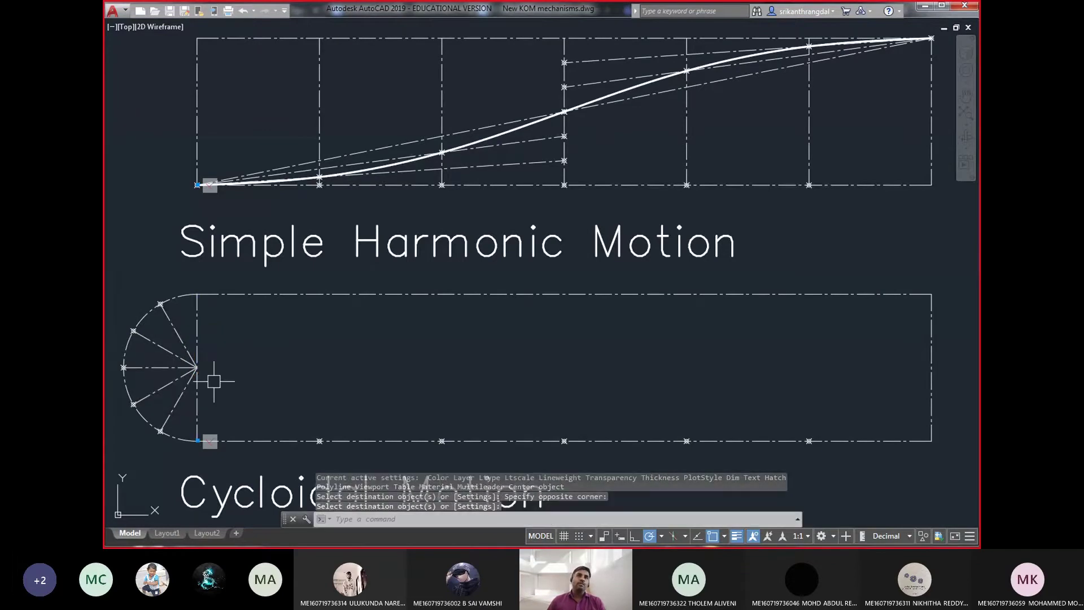
{"action": "key", "text": "Return"}
- Select the vertical centre line and the lower radial line to inspect them
{"action": "left_click", "coordinate": [199, 387]}
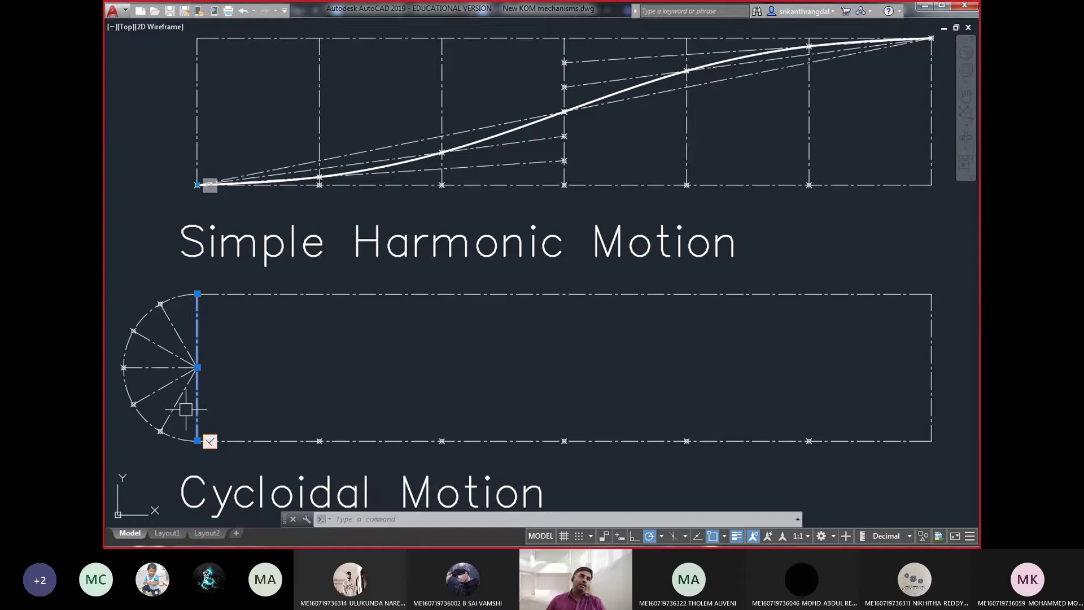
{"action": "key", "text": "Escape"}
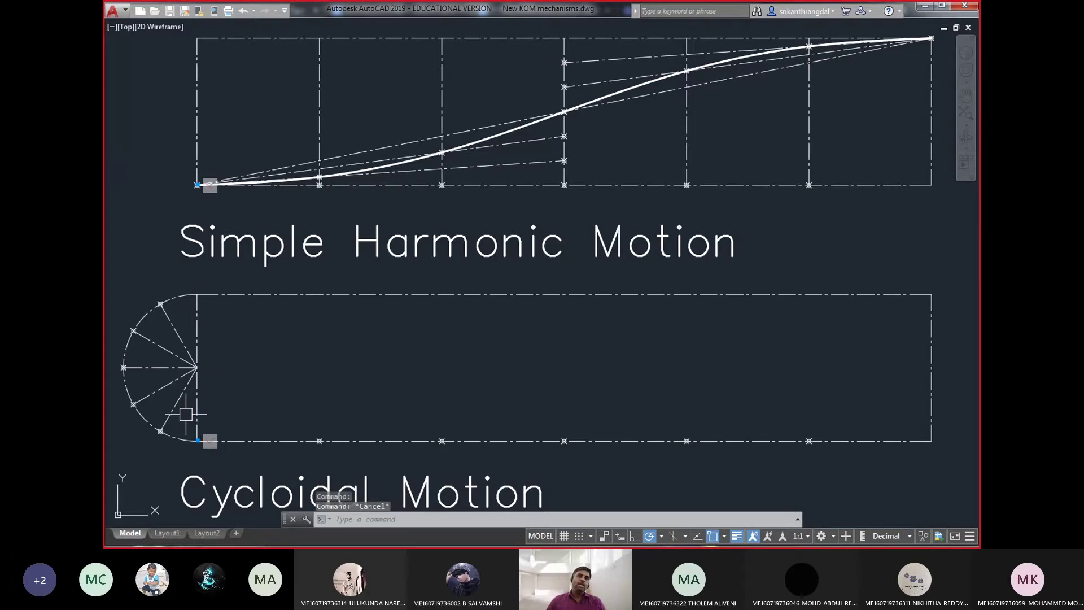
{"action": "left_click", "coordinate": [192, 405]}
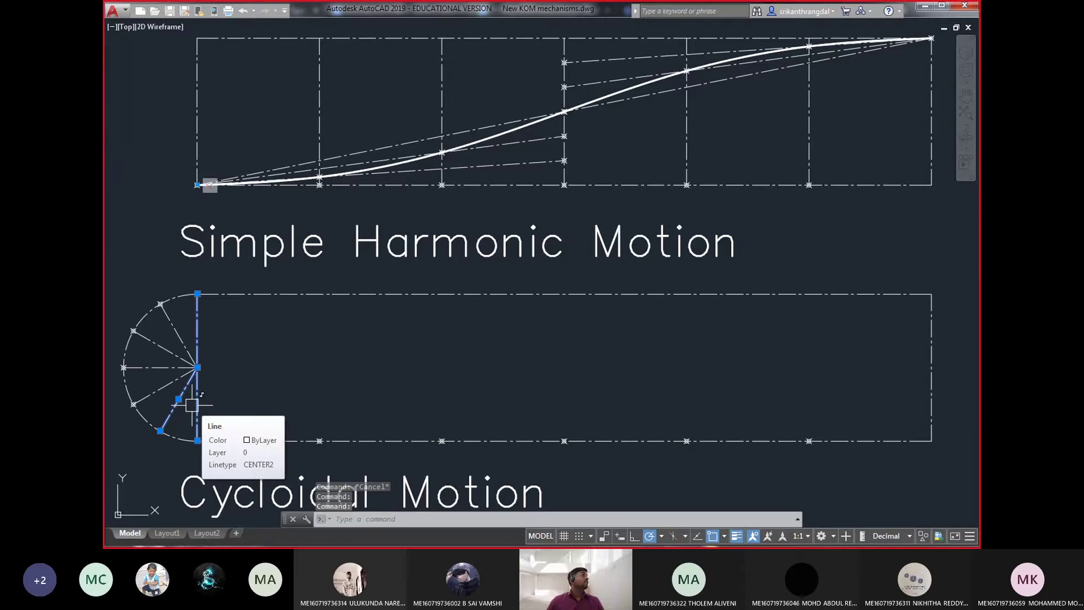
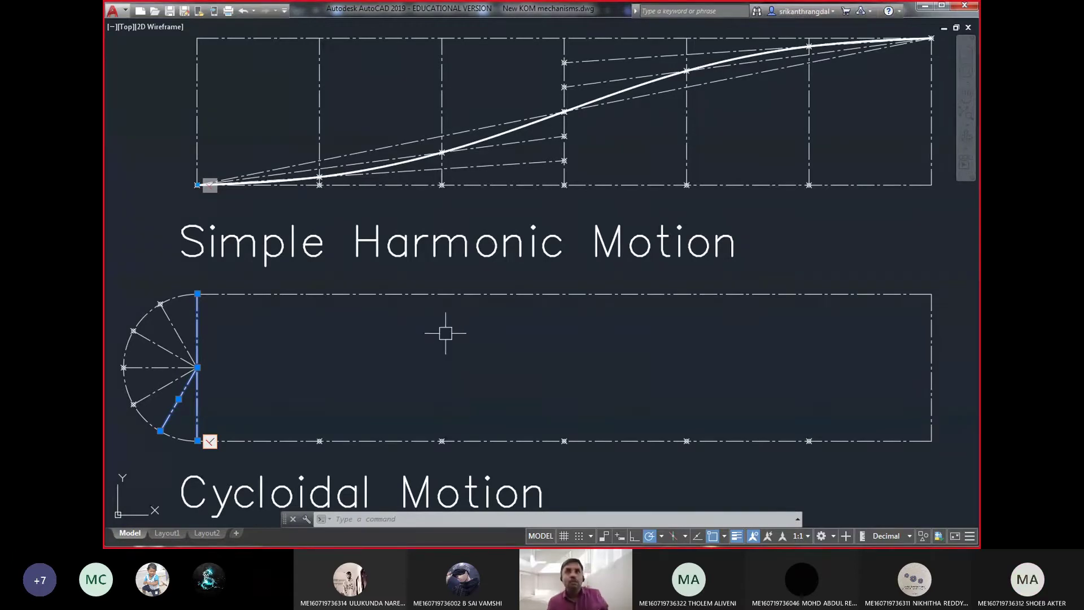
- Clear the selection and inspect the cycloidal box's base line
{"action": "key", "text": "Escape"}
{"action": "key", "text": "Escape"}
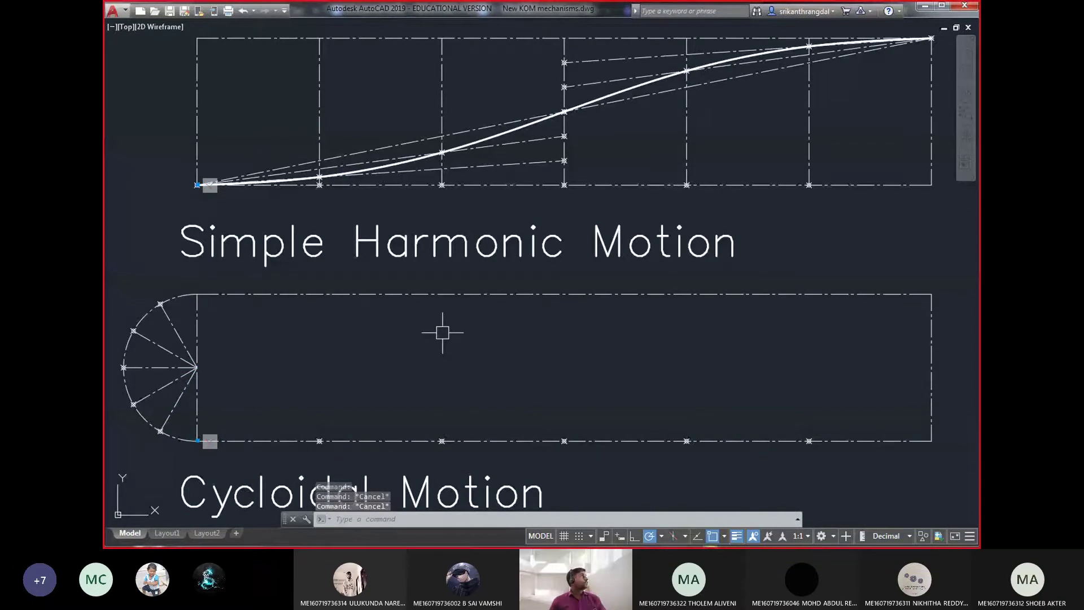
{"action": "middle_click_drag", "start_coordinate": [293, 394], "coordinate": [290, 392]}
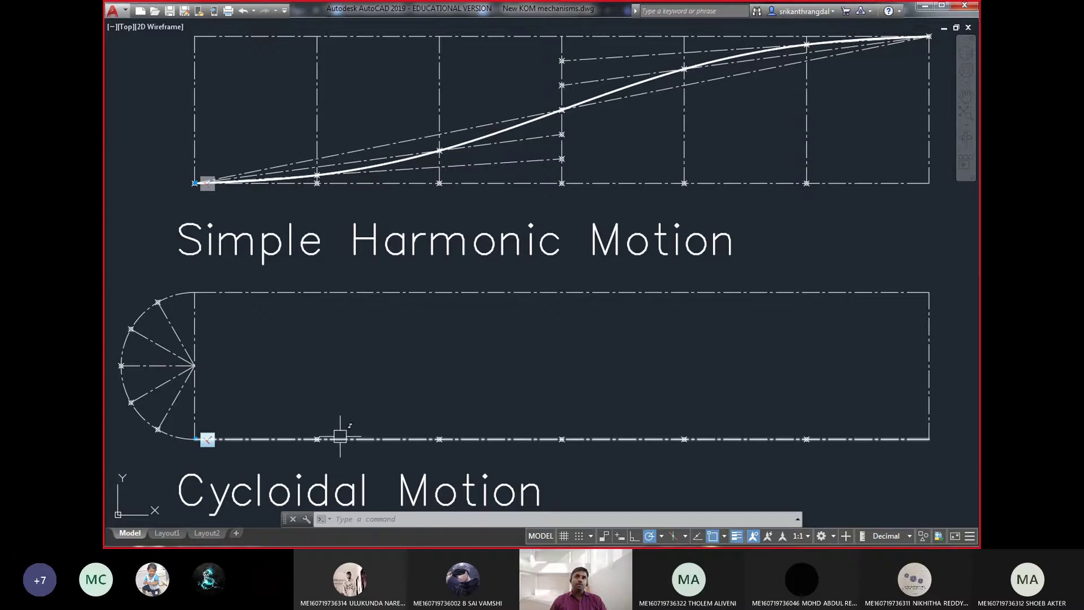
{"action": "left_click", "coordinate": [459, 437]}
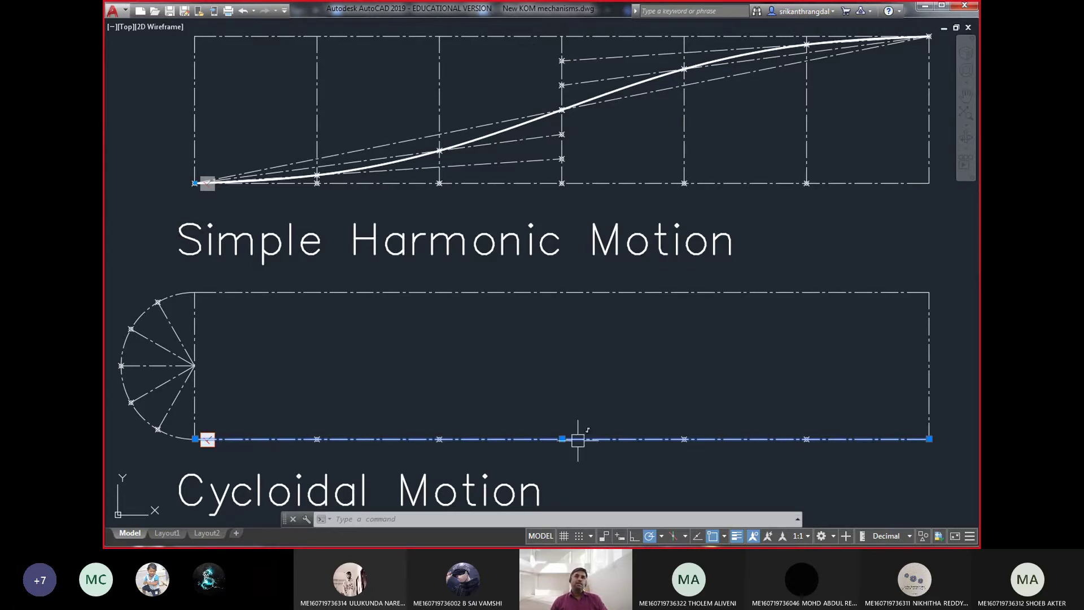
{"action": "key", "text": "Escape"}
{"action": "key", "text": "Escape"}
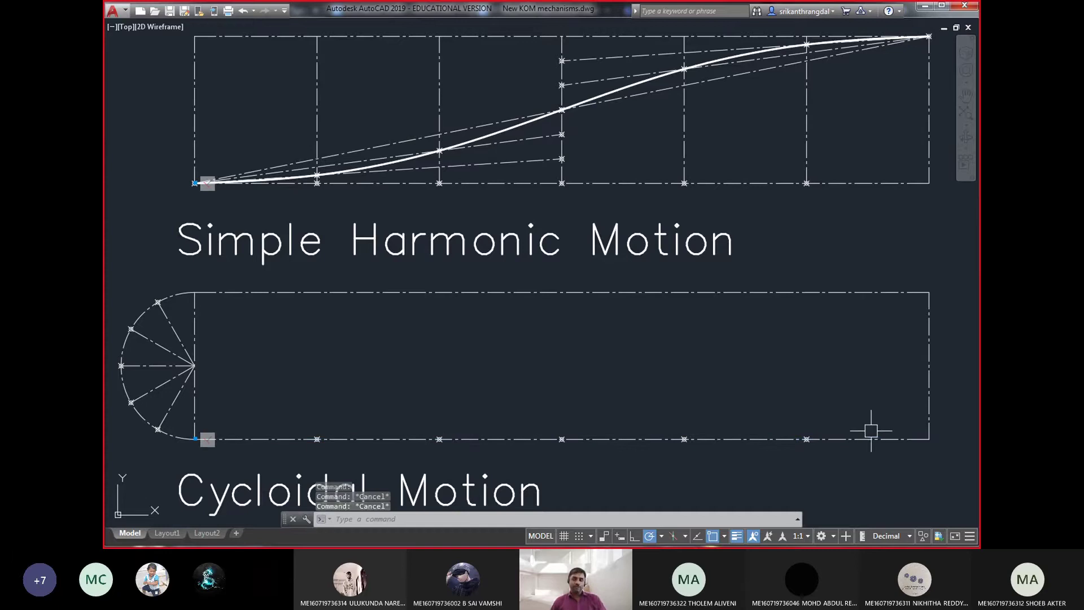
- Copy the box's left edge onto the five base division points, forming six columns
{"action": "left_click", "coordinate": [194, 408]}
{"action": "type", "text": "co"}
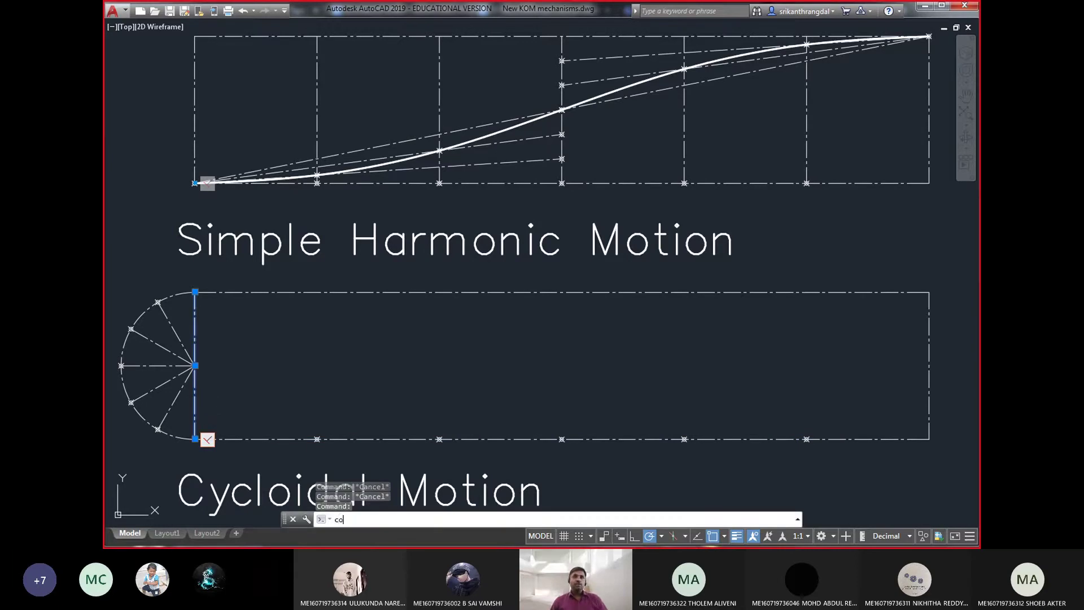
{"action": "key", "text": "Return"}
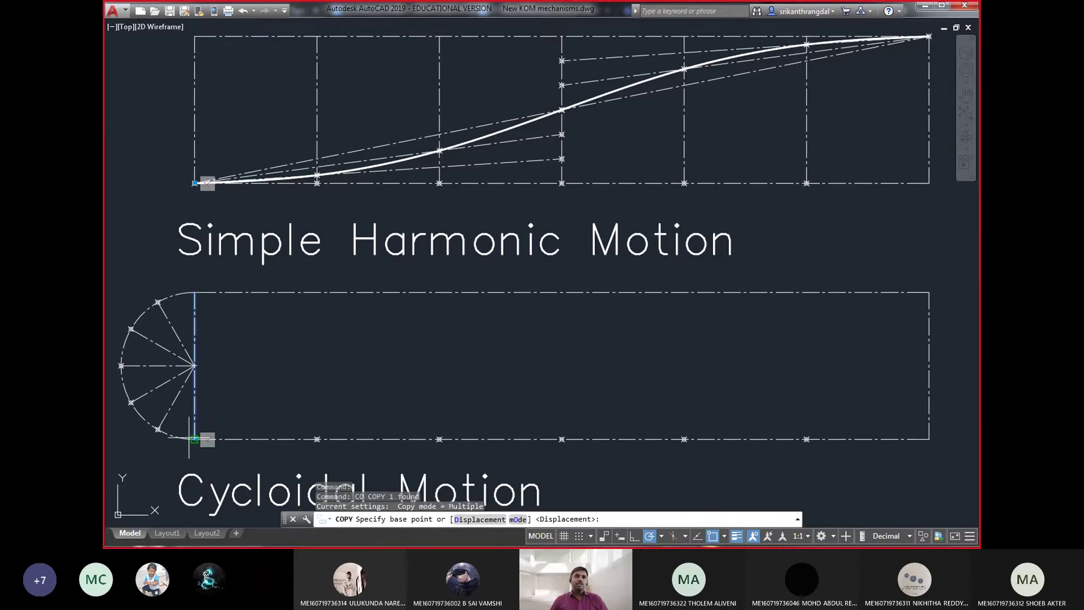
{"action": "left_click", "coordinate": [195, 438]}
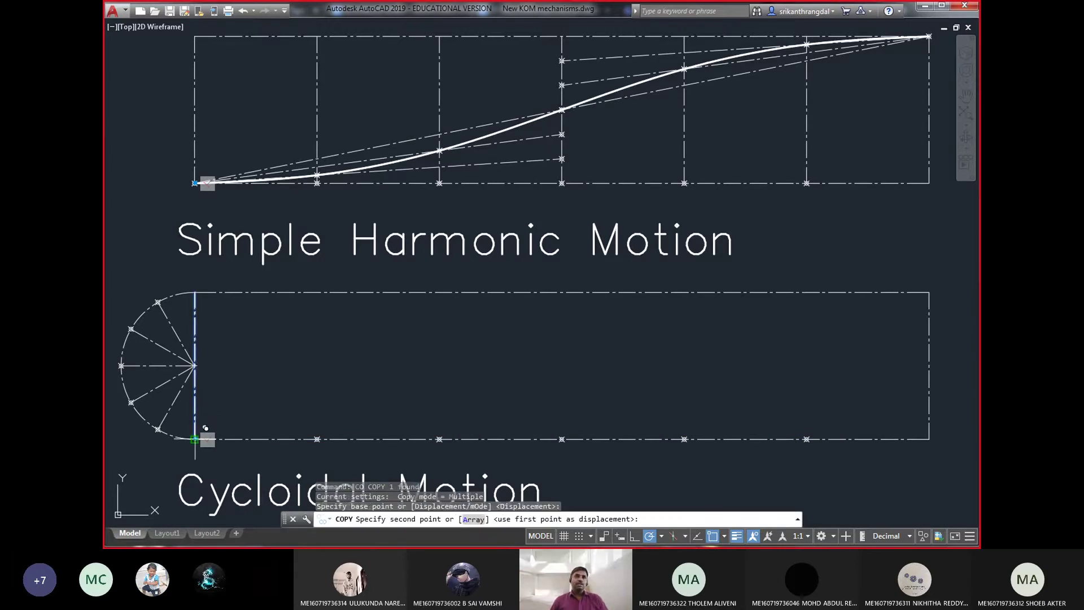
{"action": "left_click", "coordinate": [318, 439]}
{"action": "left_click", "coordinate": [439, 439]}
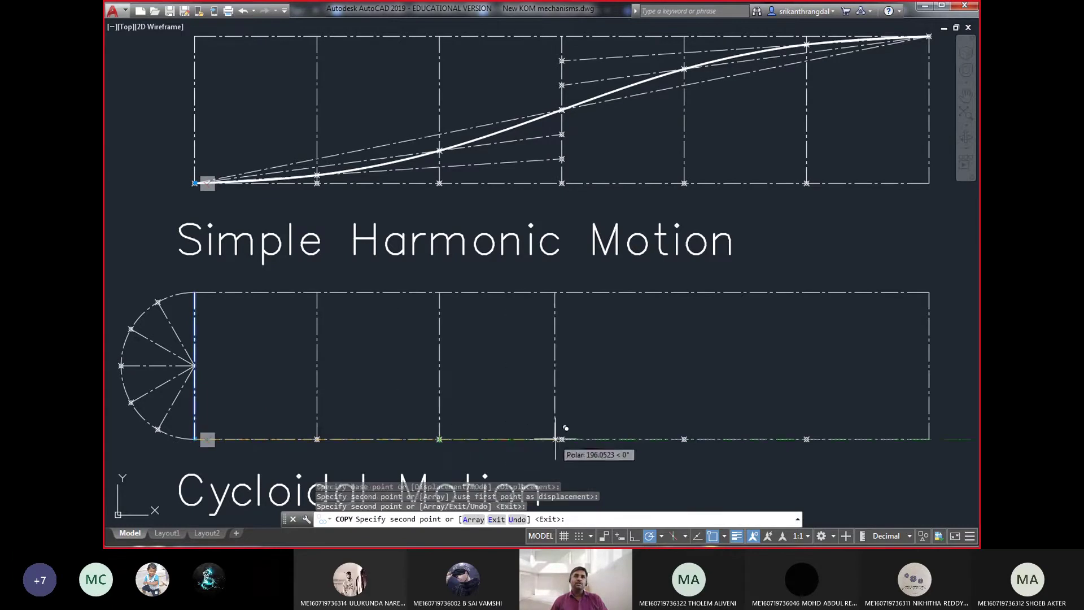
{"action": "left_click", "coordinate": [561, 438]}
{"action": "left_click", "coordinate": [685, 439]}
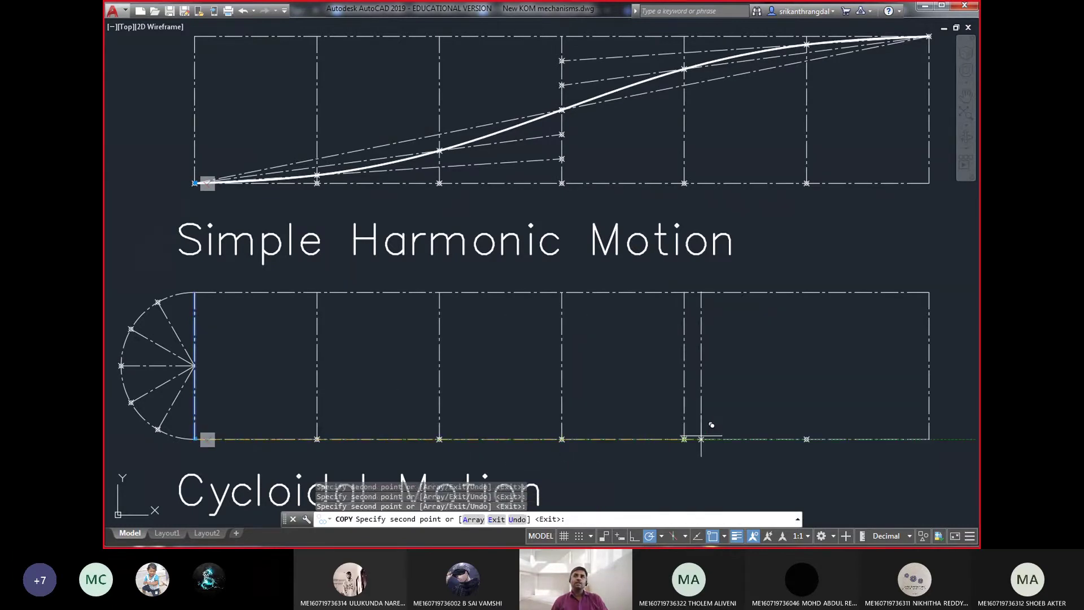
{"action": "left_click", "coordinate": [806, 439]}
{"action": "key", "text": "Return"}
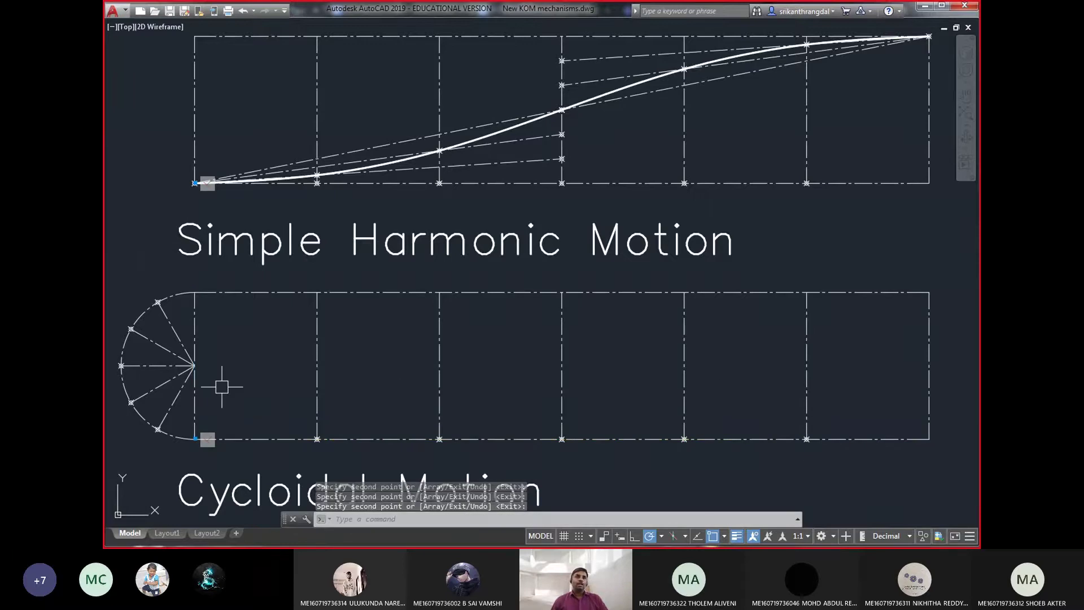
{"action": "middle_click_drag", "start_coordinate": [254, 418], "coordinate": [257, 411]}
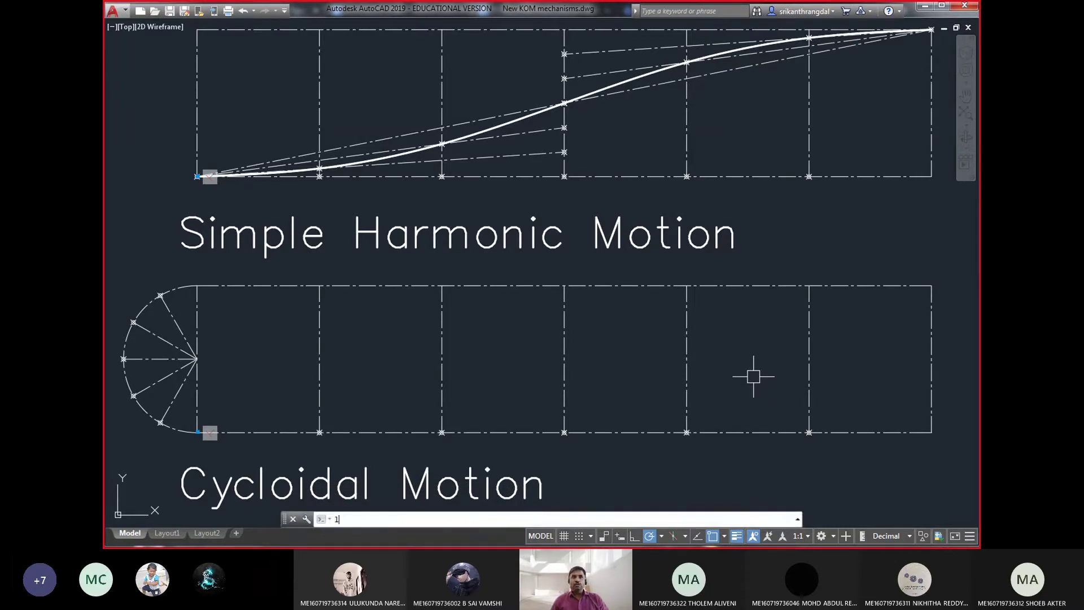
- Project the three lower semicircle division points across to the first three vertical lines
{"action": "key", "text": "Return"}
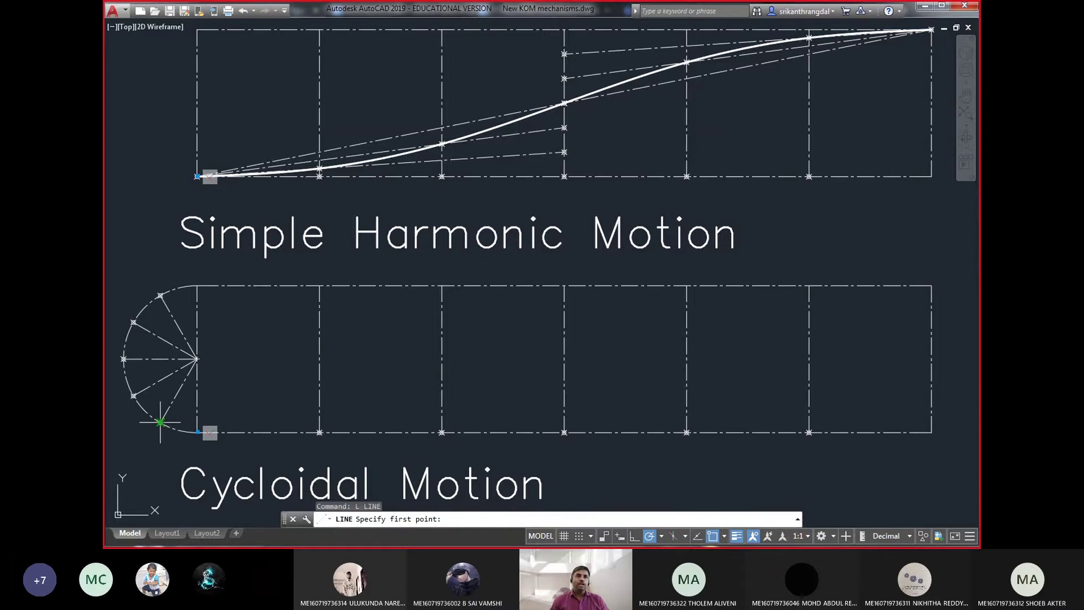
{"action": "left_click", "coordinate": [160, 422]}
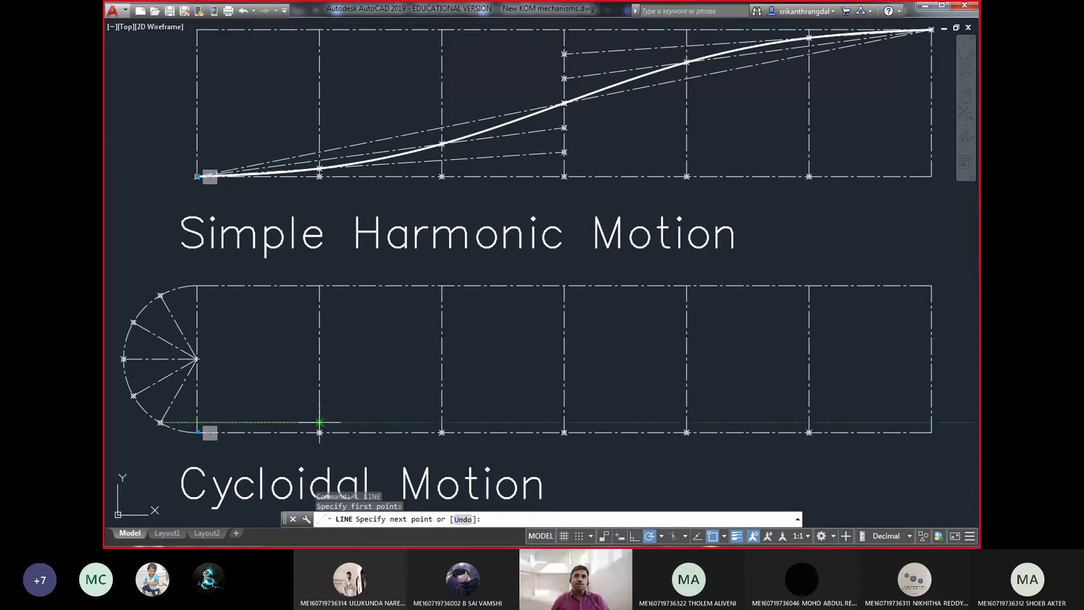
{"action": "left_click", "coordinate": [320, 422]}
{"action": "key", "text": "Return"}
{"action": "key", "text": "Return"}
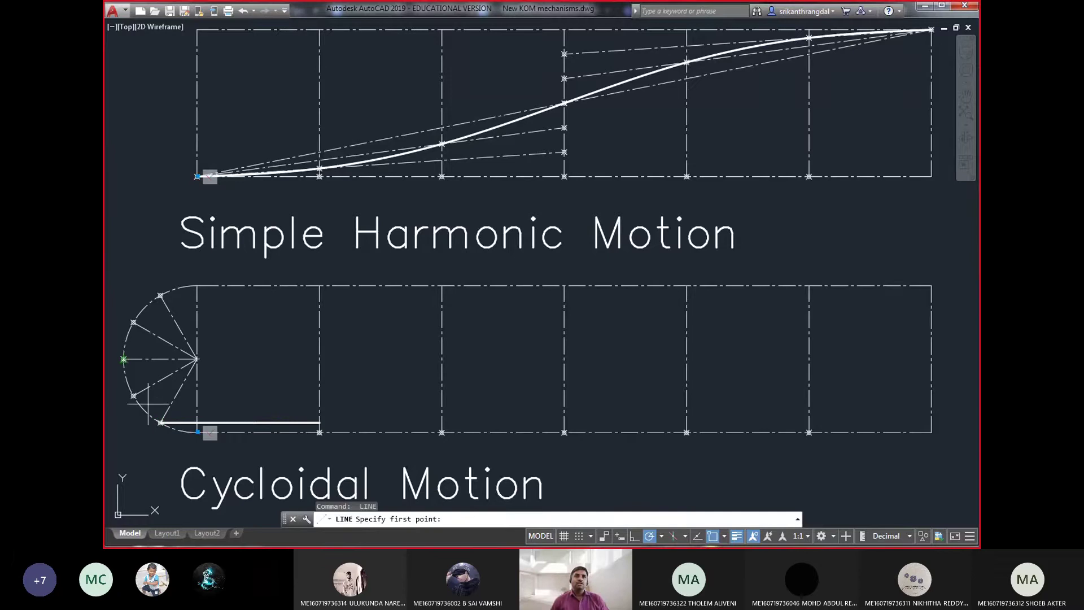
{"action": "left_click", "coordinate": [133, 395]}
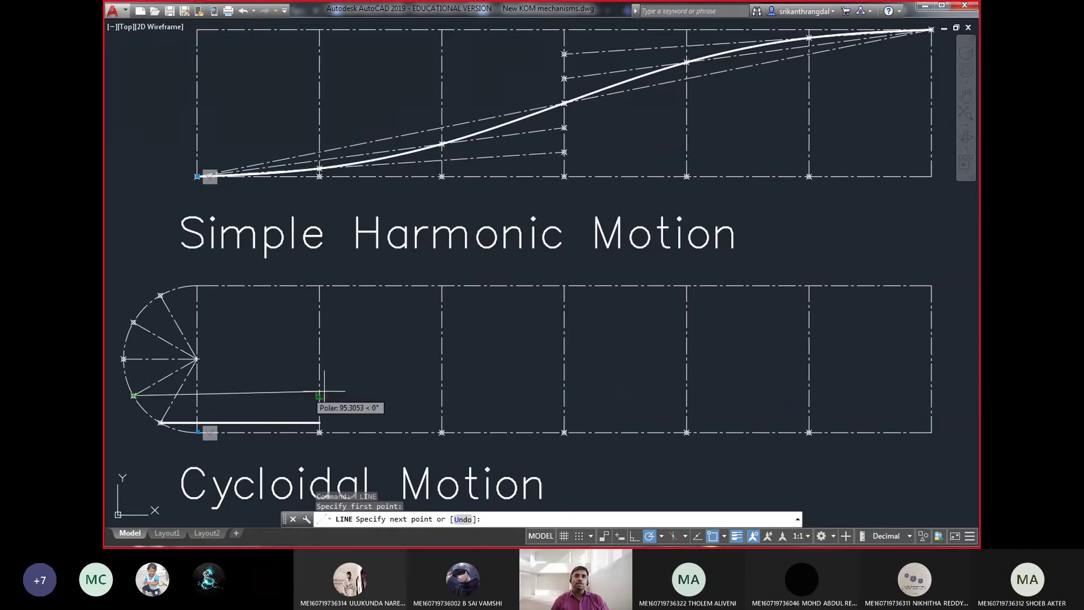
{"action": "left_click", "coordinate": [442, 396]}
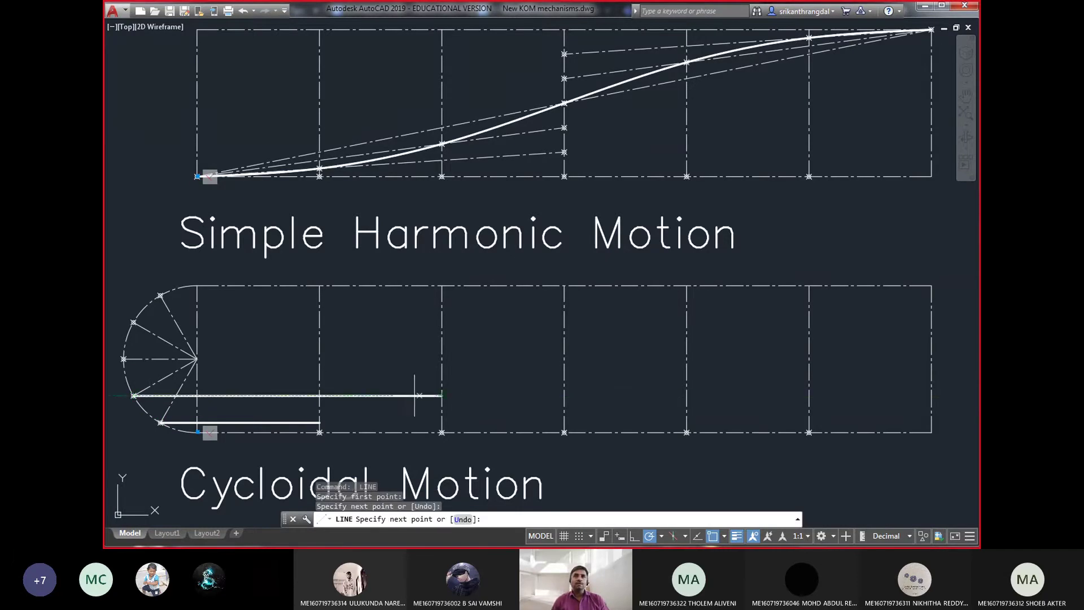
{"action": "key", "text": "Return"}
{"action": "key", "text": "Return"}
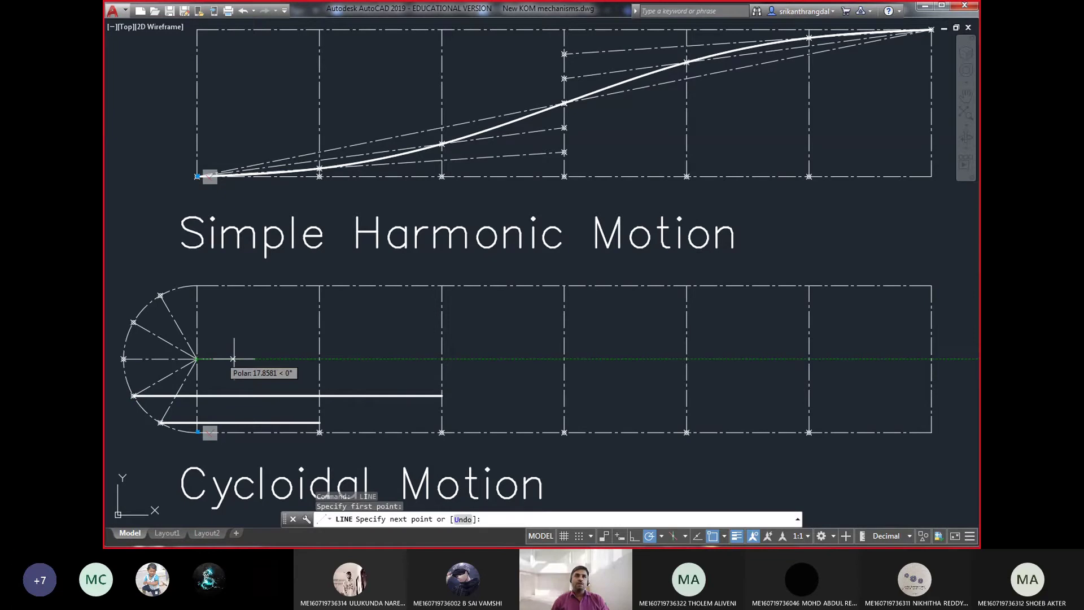
{"action": "left_click", "coordinate": [123, 358]}
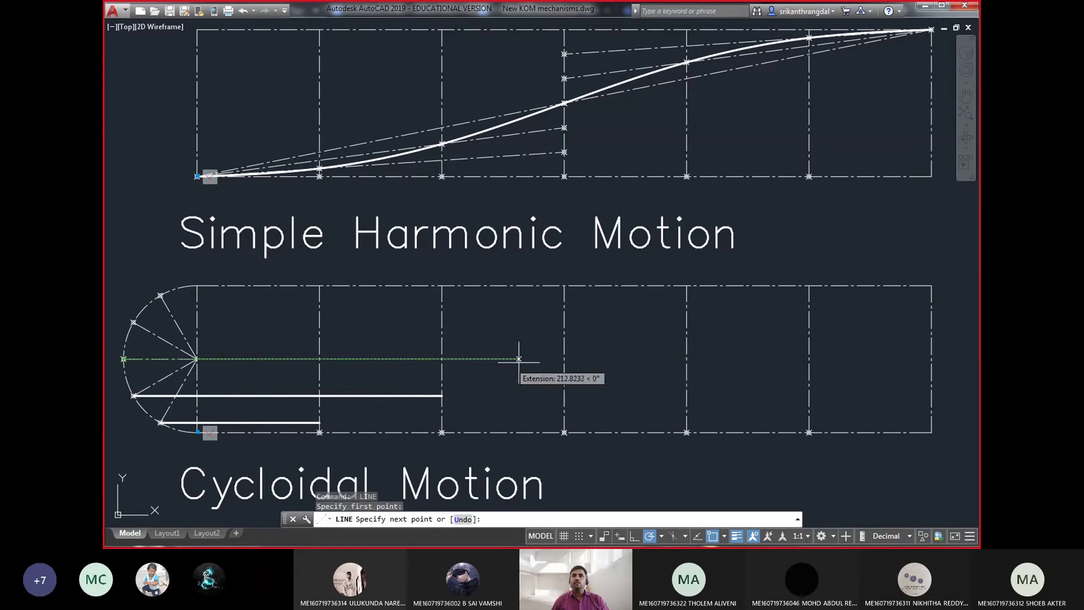
{"action": "left_click", "coordinate": [564, 358]}
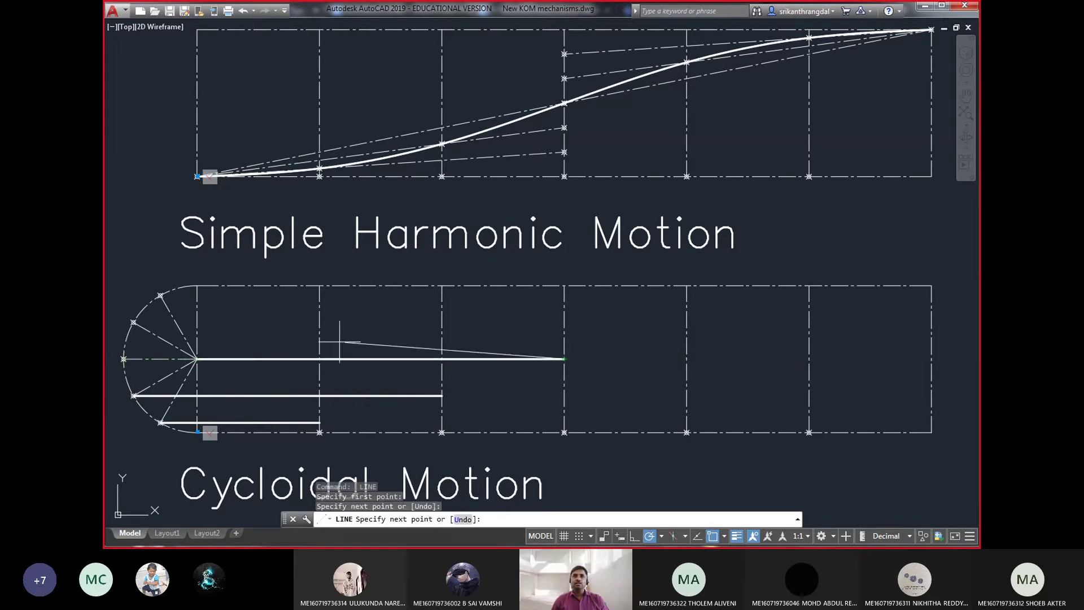
{"action": "key", "text": "Return"}
{"action": "key", "text": "Return"}
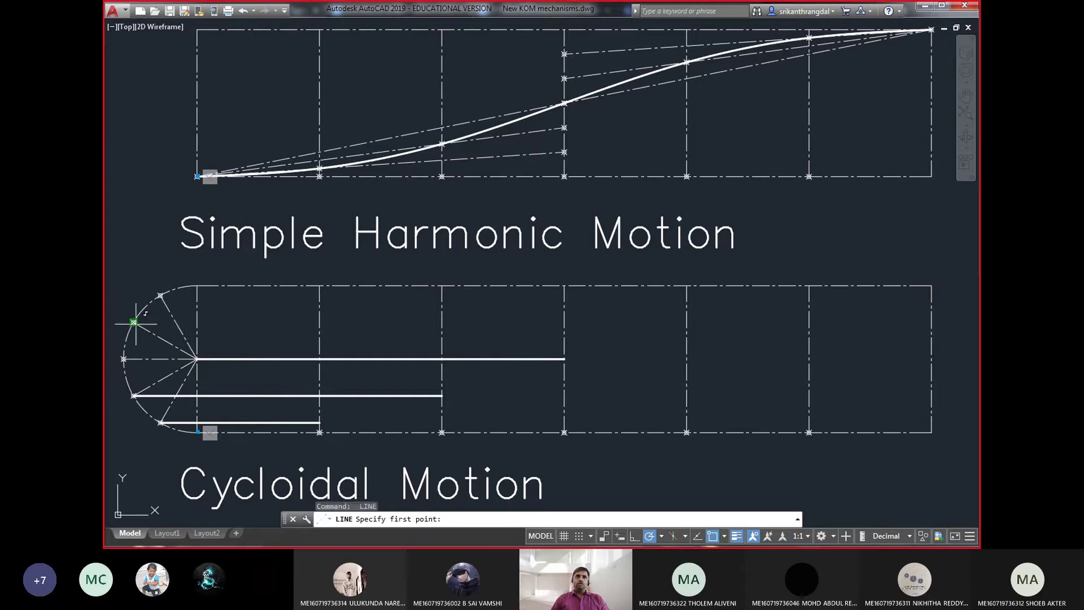
- Project the two upper semicircle division points across to the fourth and fifth vertical lines
{"action": "left_click", "coordinate": [136, 325]}
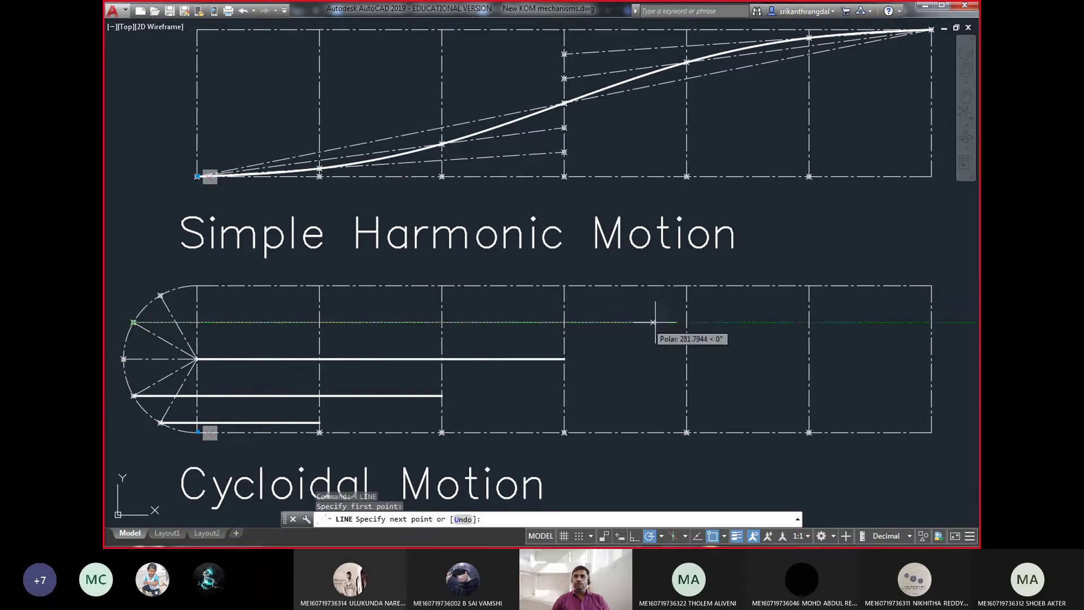
{"action": "left_click", "coordinate": [687, 322]}
{"action": "key", "text": "Return"}
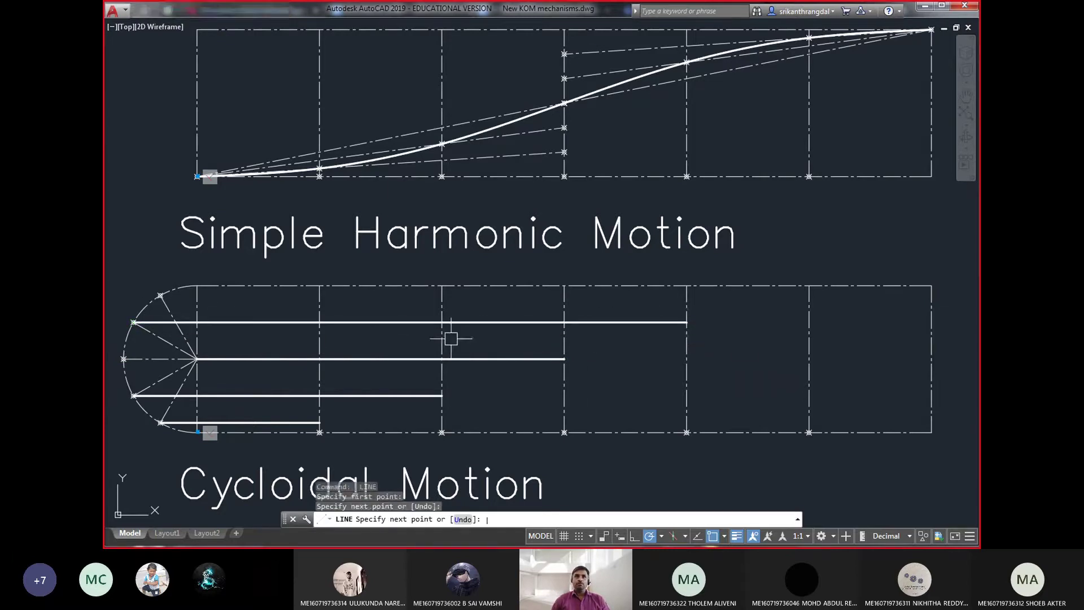
{"action": "key", "text": "Return"}
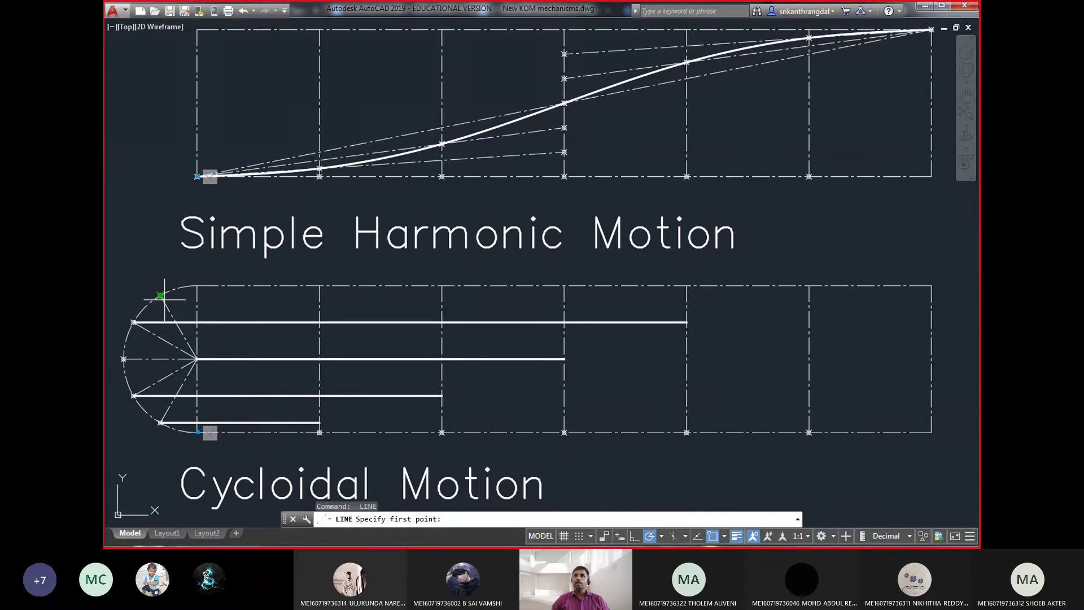
{"action": "left_click", "coordinate": [161, 295]}
{"action": "left_click", "coordinate": [810, 295]}
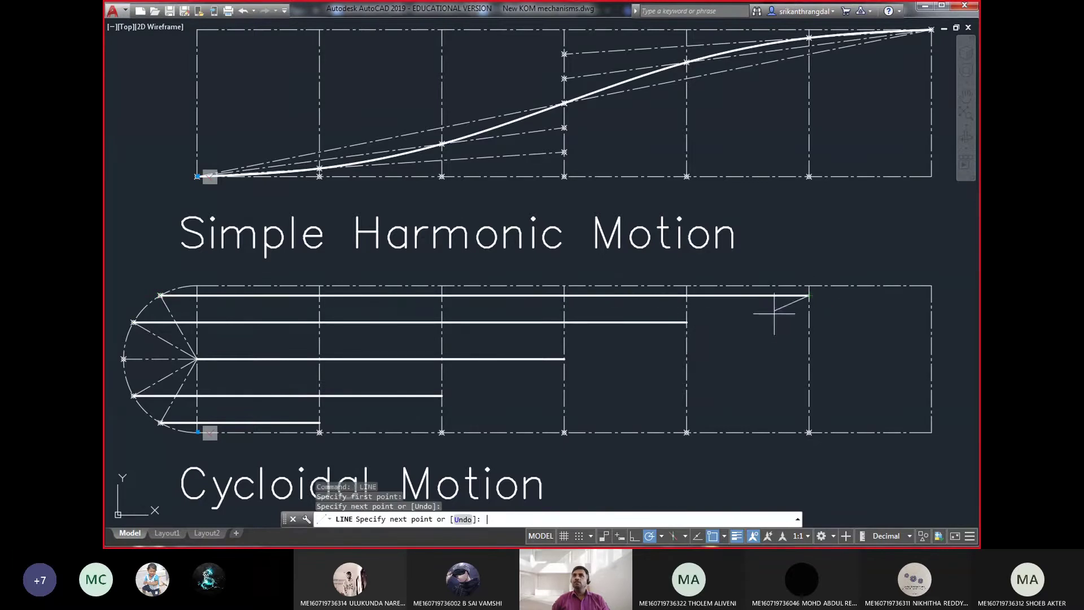
{"action": "key", "text": "Return"}
- Match four projection lines to the dash-dot base line's style with MATCHPROP
{"action": "type", "text": "m"}
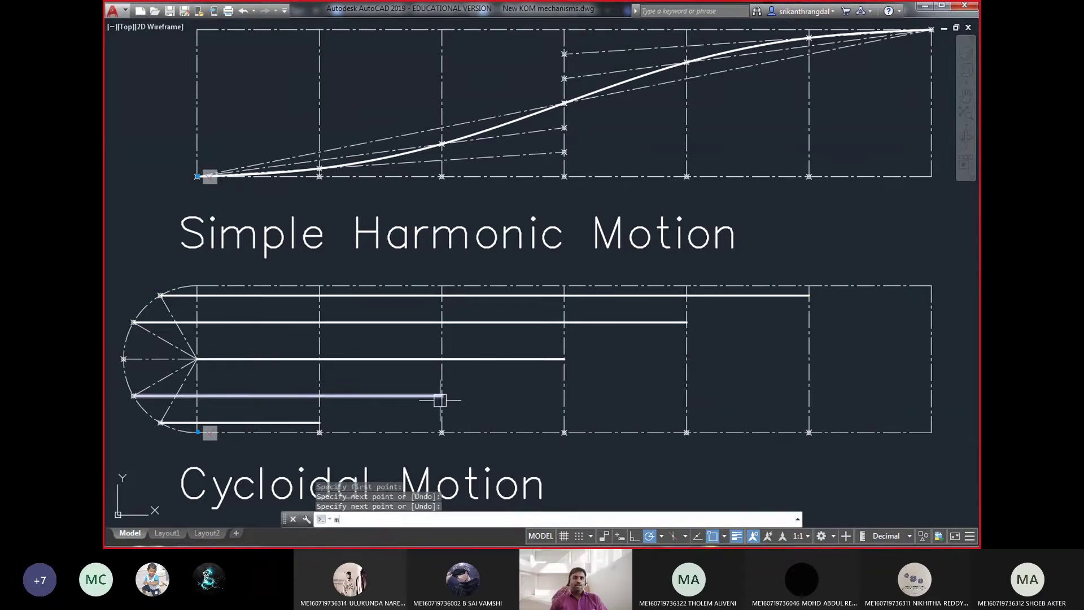
{"action": "type", "text": "a"}
{"action": "key", "text": "Return"}
{"action": "left_click", "coordinate": [418, 433]}
{"action": "left_click", "coordinate": [525, 358]}
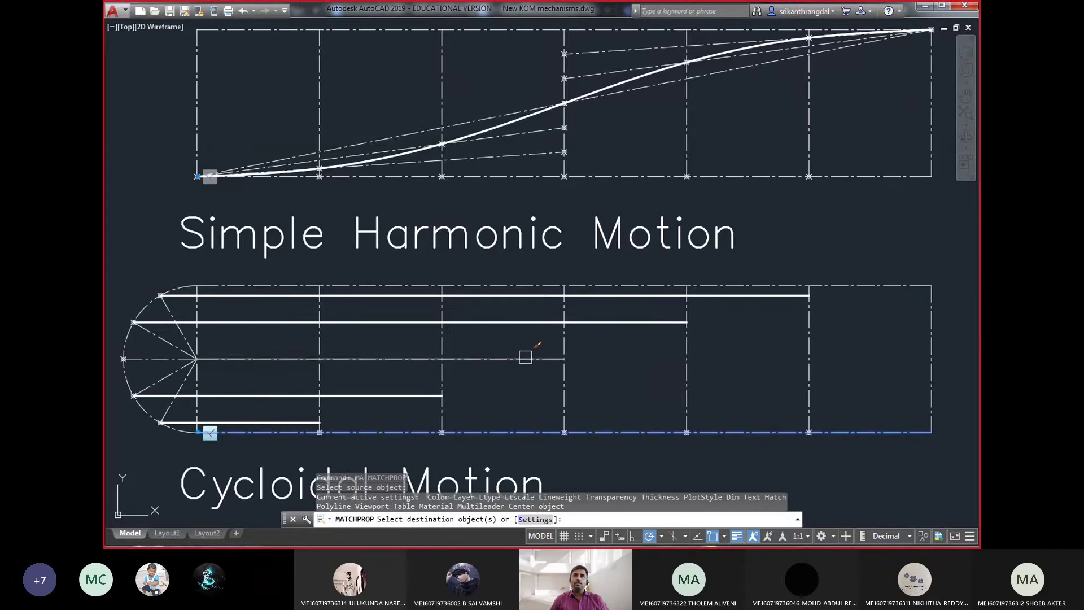
{"action": "left_click", "coordinate": [547, 323]}
{"action": "left_click", "coordinate": [541, 295]}
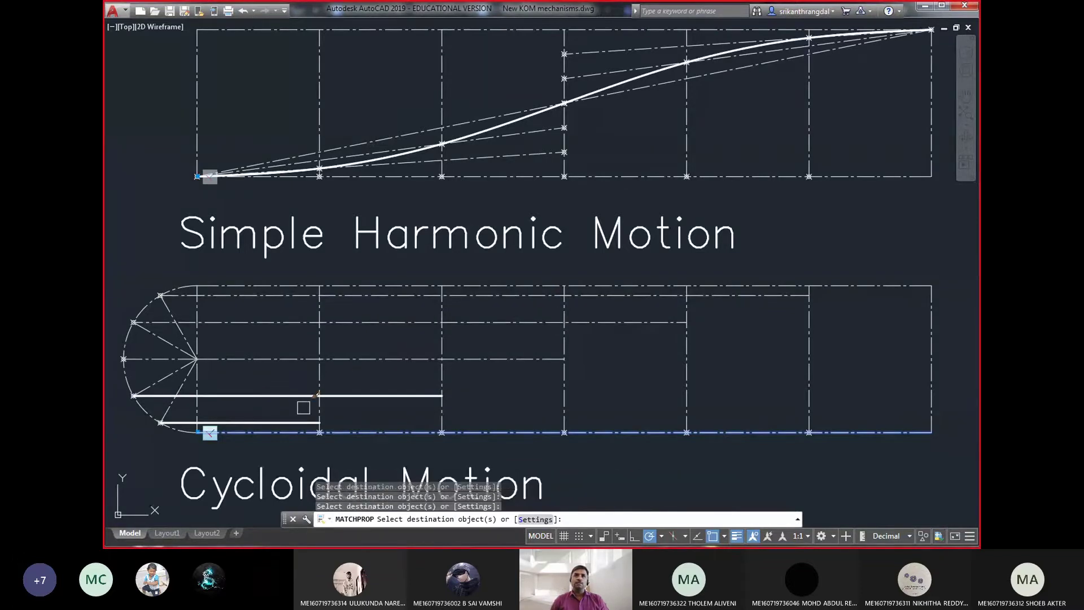
{"action": "left_click", "coordinate": [289, 422]}
{"action": "key", "text": "Return"}
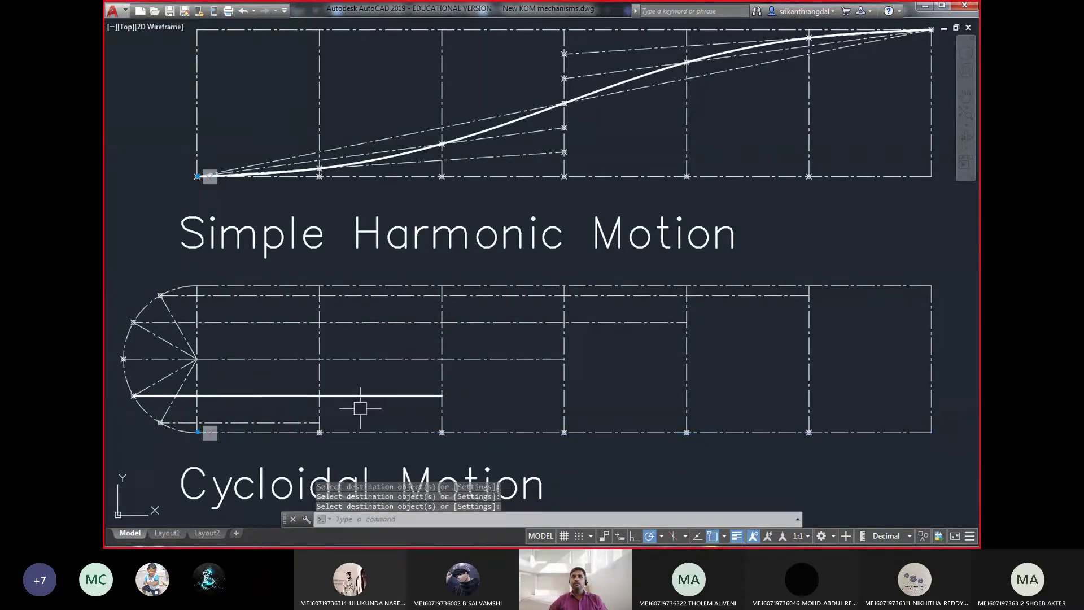
- Make the last solid projection line dash-dot by matching a middle construction line
{"action": "key", "text": "Return"}
{"action": "left_click", "coordinate": [357, 372]}
{"action": "left_click", "coordinate": [357, 360]}
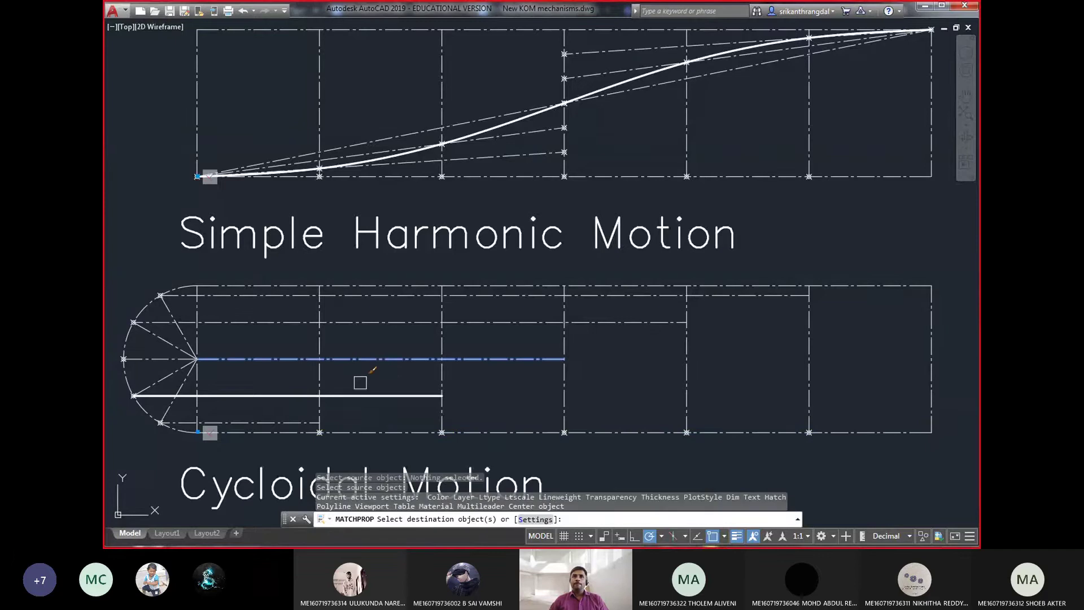
{"action": "left_click", "coordinate": [359, 395]}
{"action": "key", "text": "Return"}
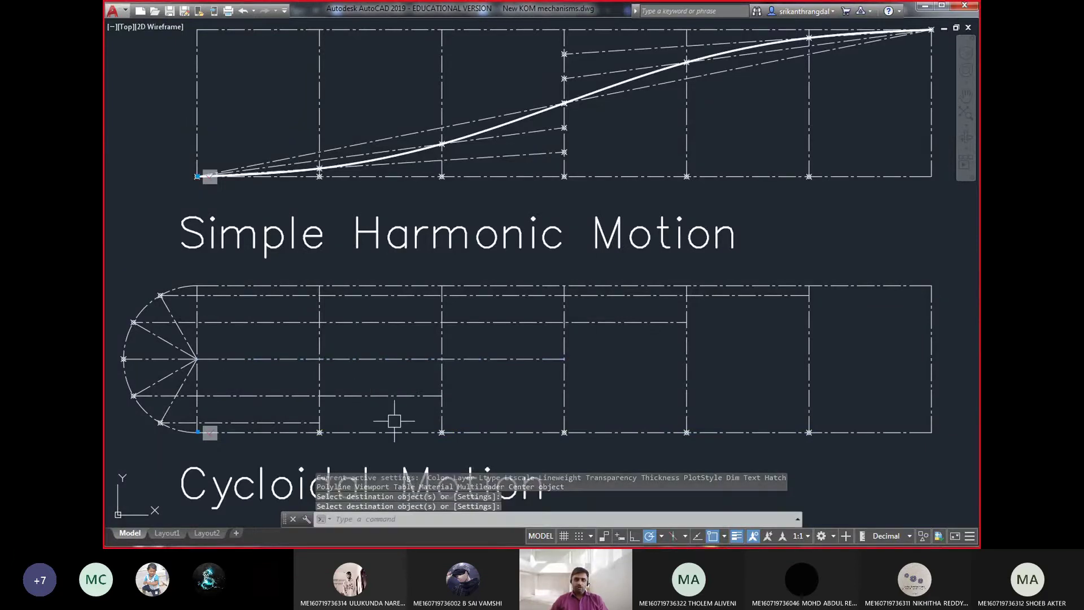
- Draw a spline from the bottom-left corner through the grid points to the top-right corner
{"action": "type", "text": "spl"}
{"action": "key", "text": "Return"}
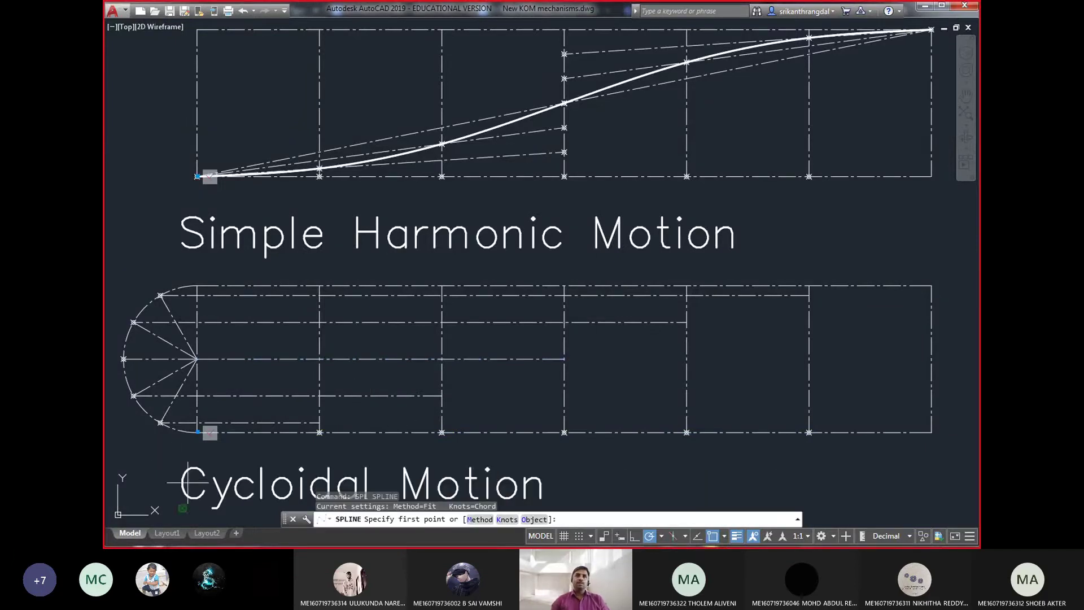
{"action": "left_click", "coordinate": [198, 433]}
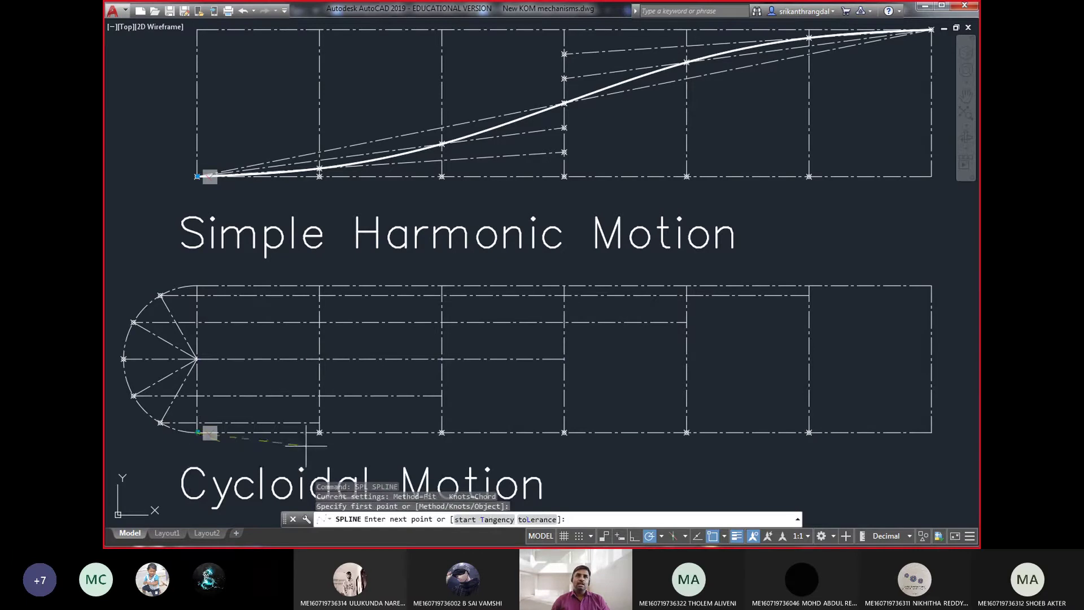
{"action": "left_click", "coordinate": [319, 423]}
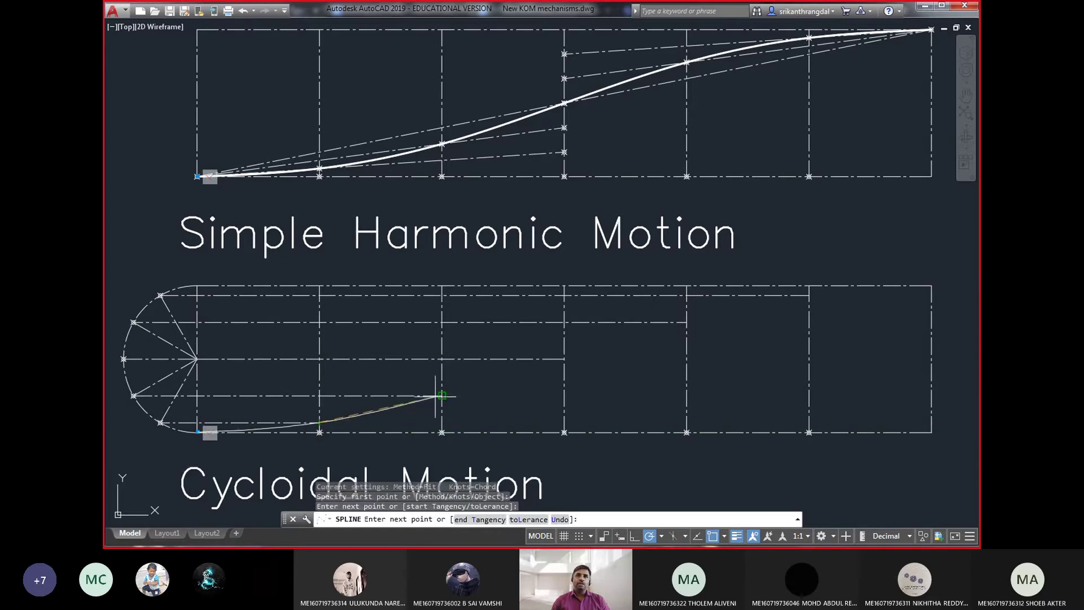
{"action": "left_click", "coordinate": [442, 396]}
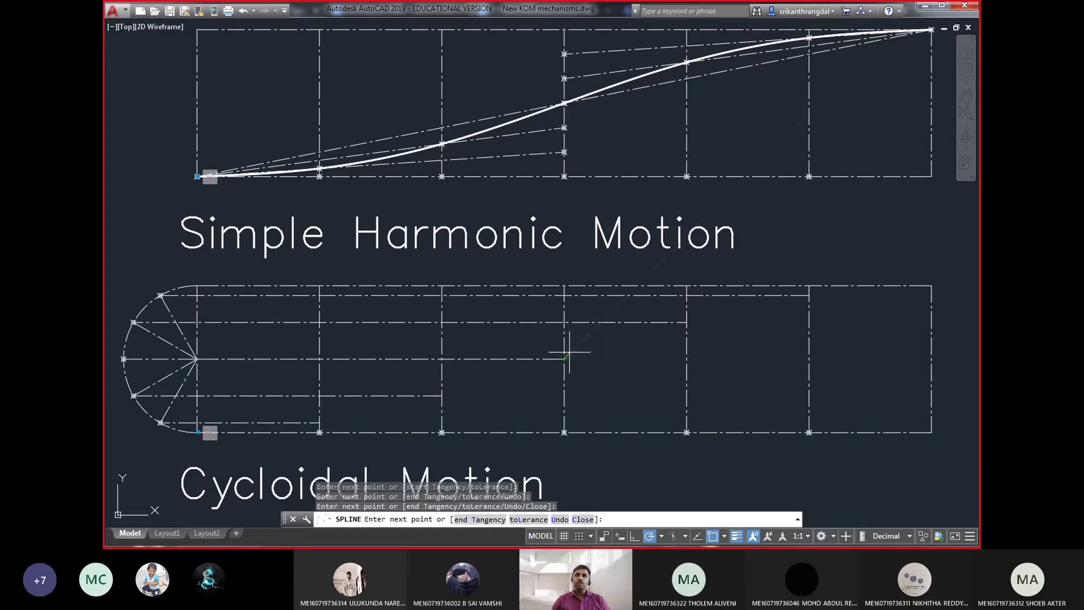
{"action": "left_click", "coordinate": [687, 322]}
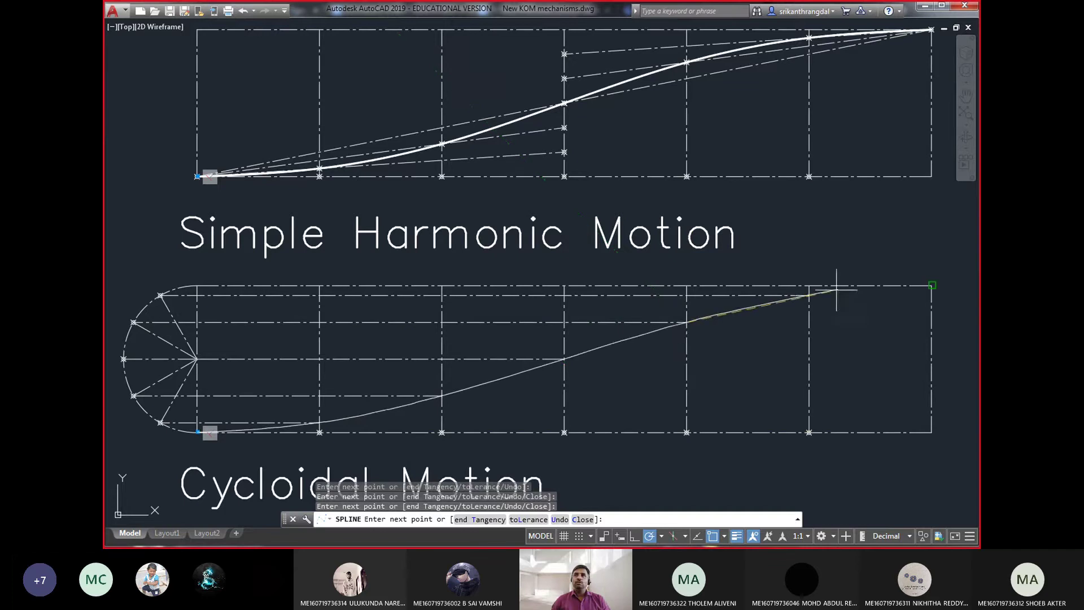
{"action": "left_click", "coordinate": [810, 295]}
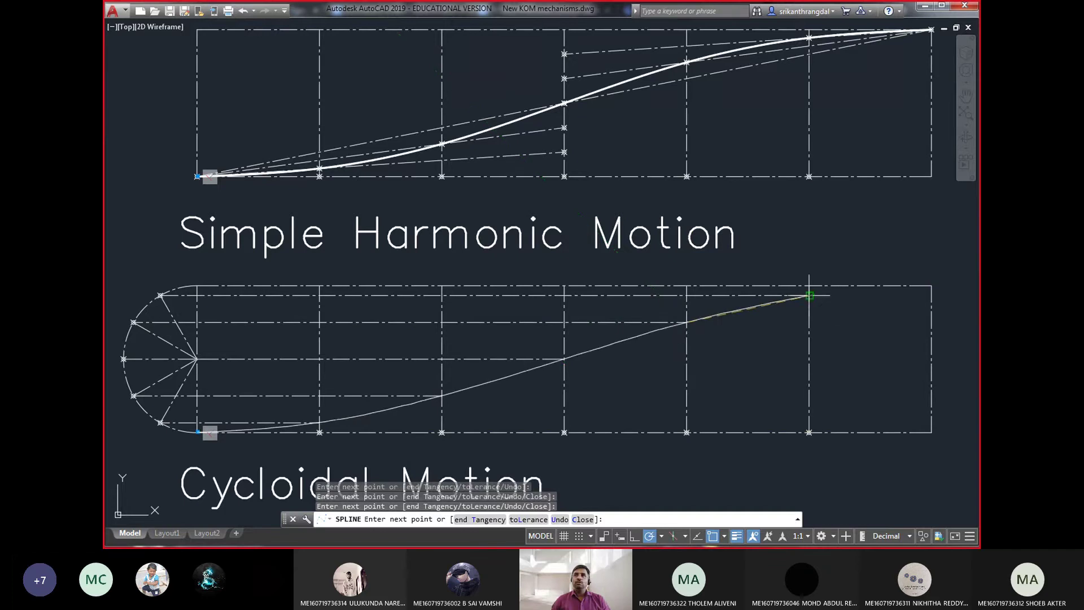
{"action": "left_click", "coordinate": [932, 285]}
{"action": "key", "text": "Return"}
{"action": "key", "text": "Return"}
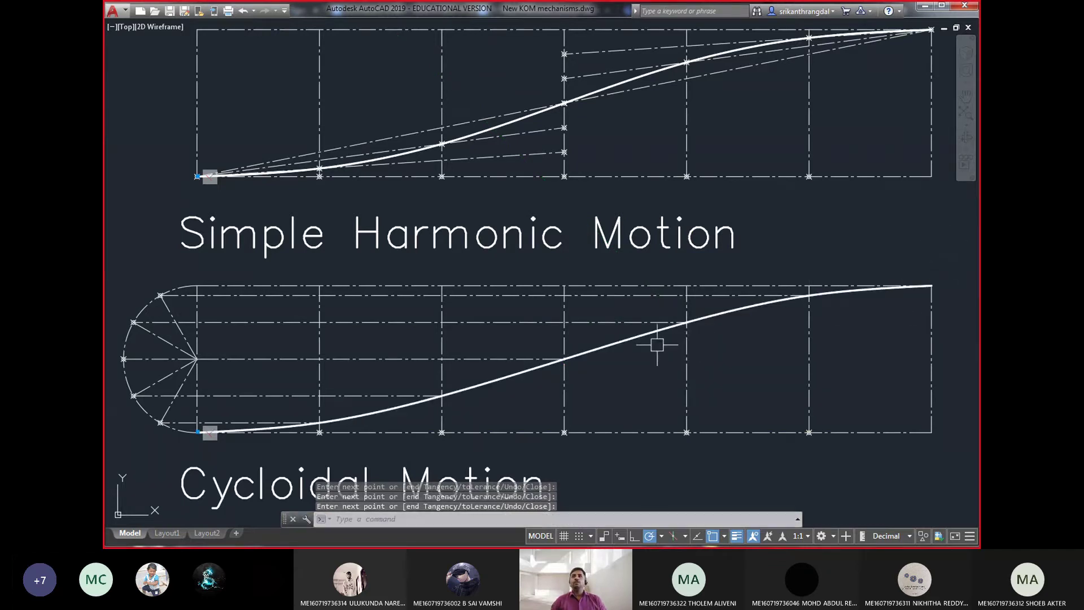
- Check the curve, move the Cycloidal Motion diagram to the top, and select its bottom frame line
{"action": "left_click", "coordinate": [631, 341]}
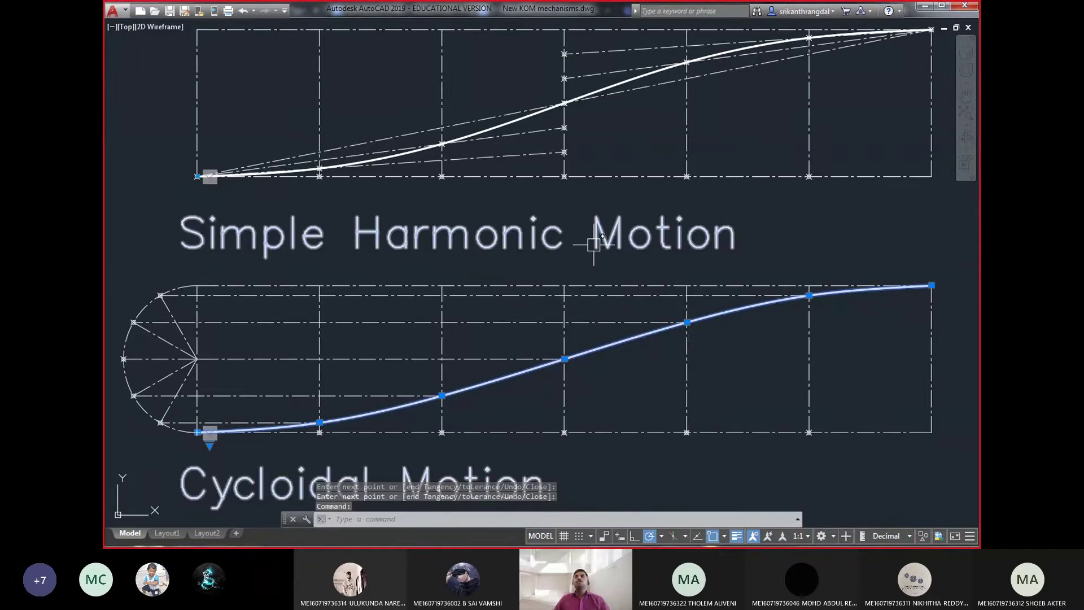
{"action": "key", "text": "Escape"}
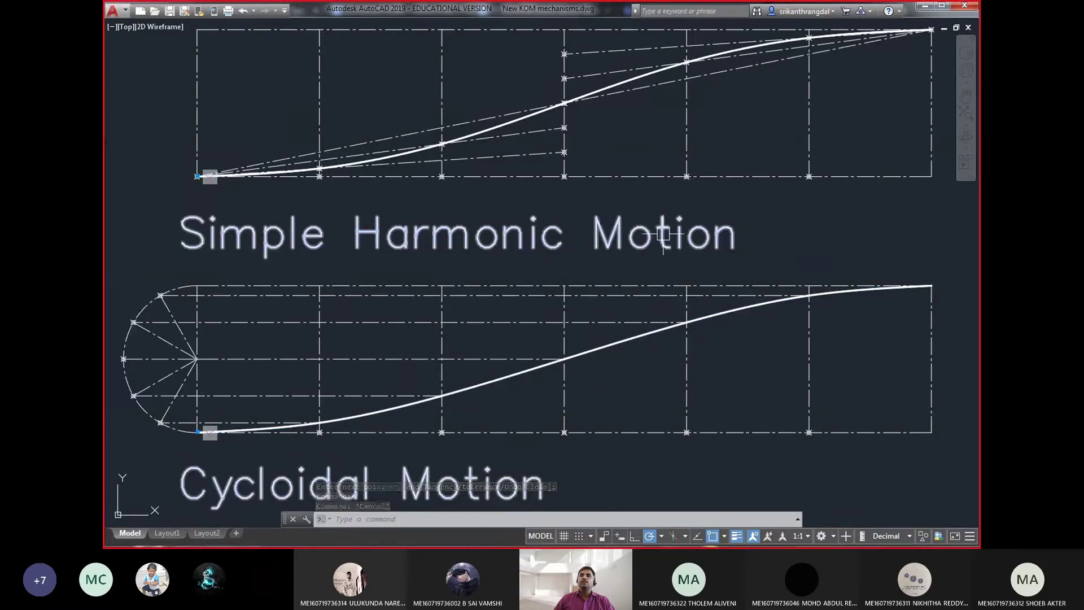
{"action": "key", "text": "Escape"}
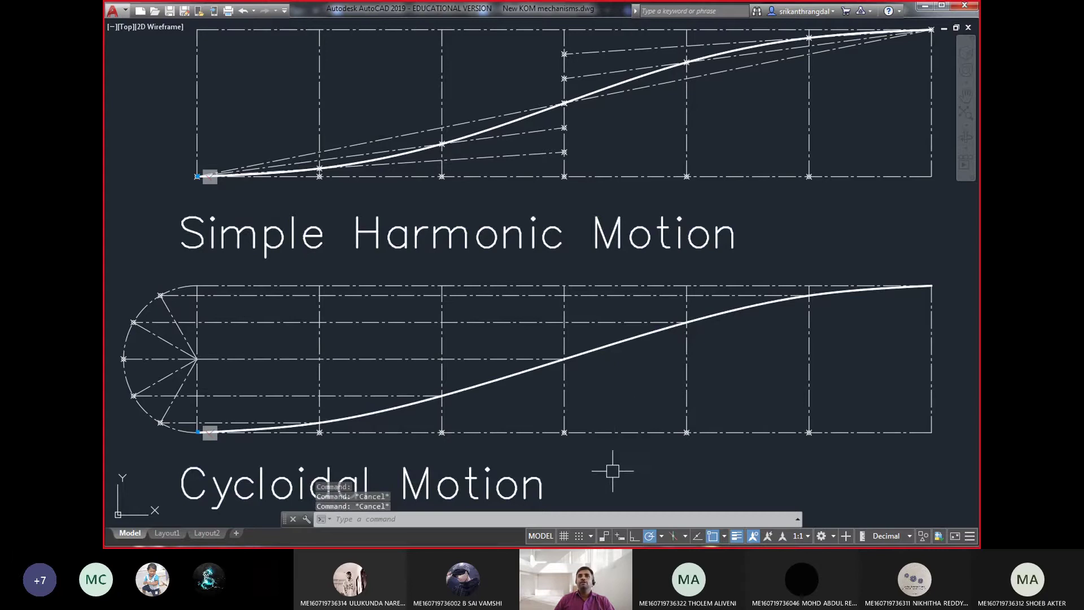
{"action": "middle_click_drag", "start_coordinate": [610, 461], "coordinate": [588, 211]}
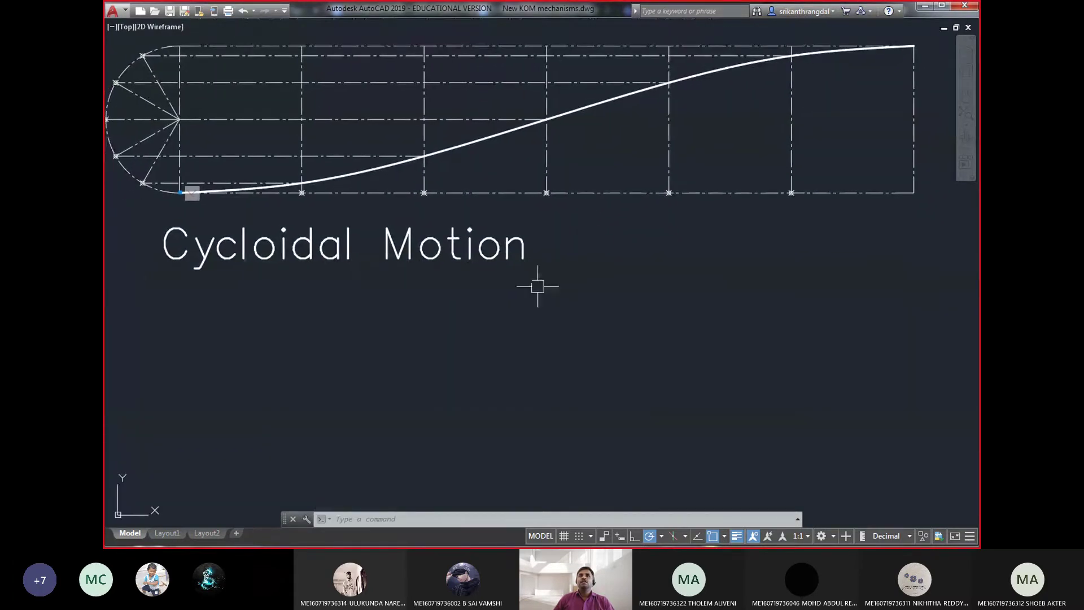
{"action": "left_click", "coordinate": [455, 190]}
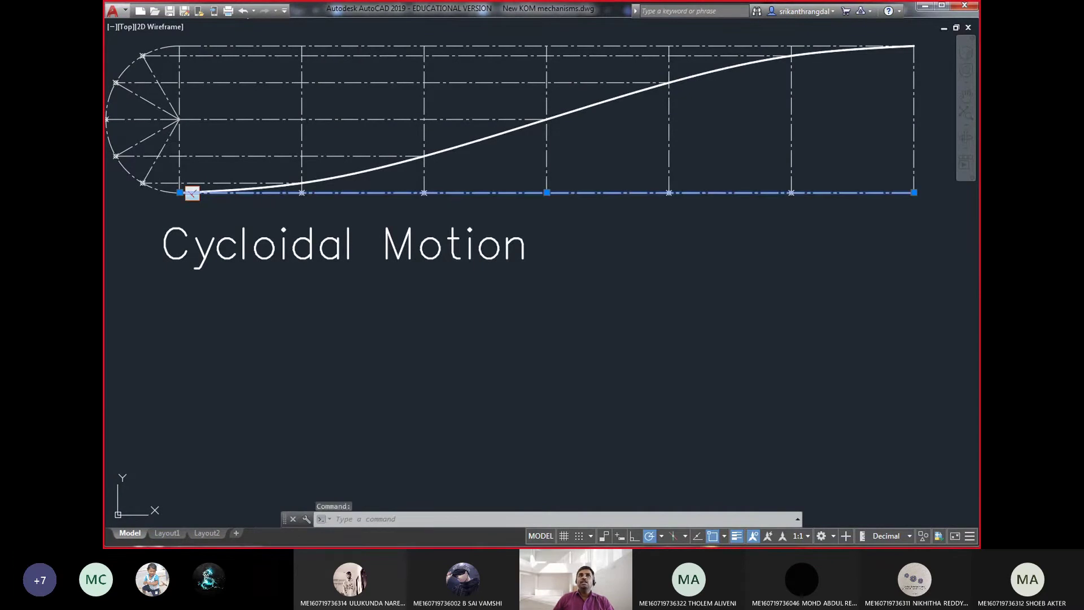
- Copy the four dash-dot frame lines below the Cycloidal Motion label as a new empty box
{"action": "left_click", "coordinate": [180, 73]}
{"action": "left_click", "coordinate": [249, 46]}
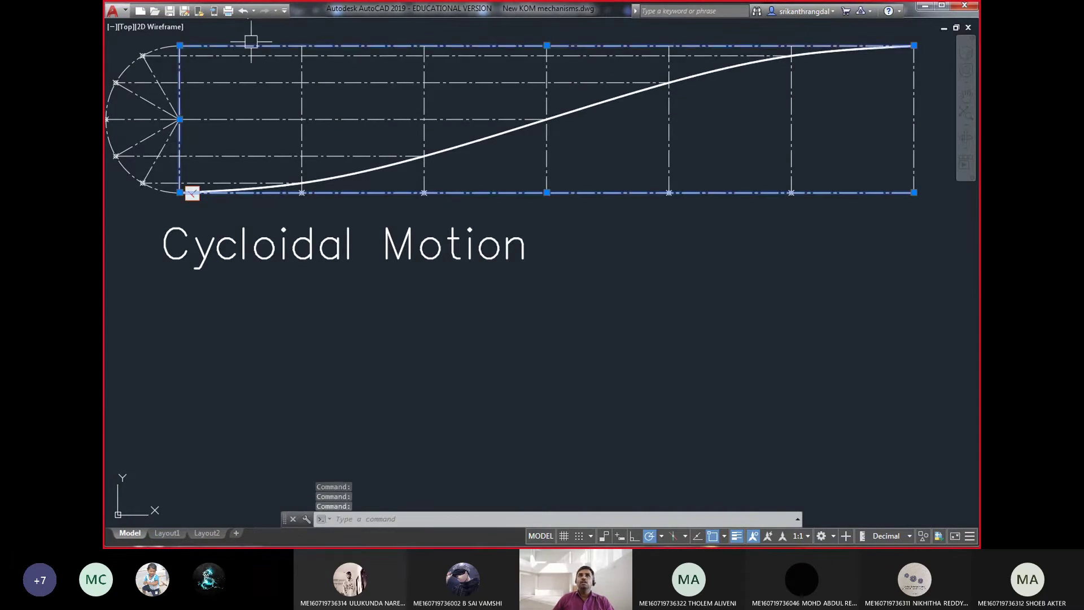
{"action": "left_click", "coordinate": [909, 127]}
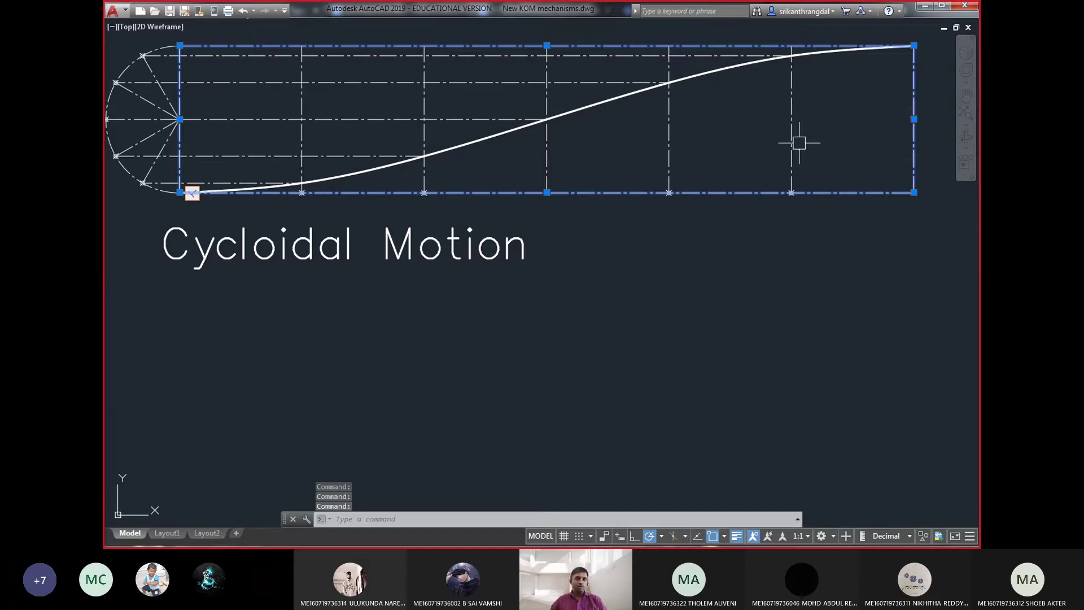
{"action": "type", "text": "co"}
{"action": "key", "text": "Return"}
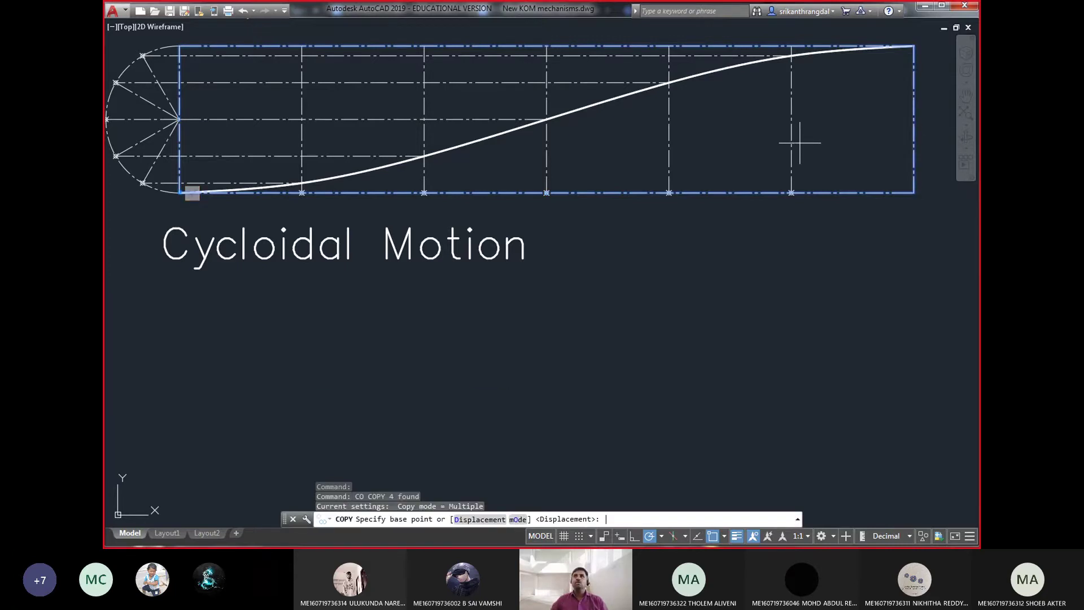
{"action": "left_click", "coordinate": [547, 192]}
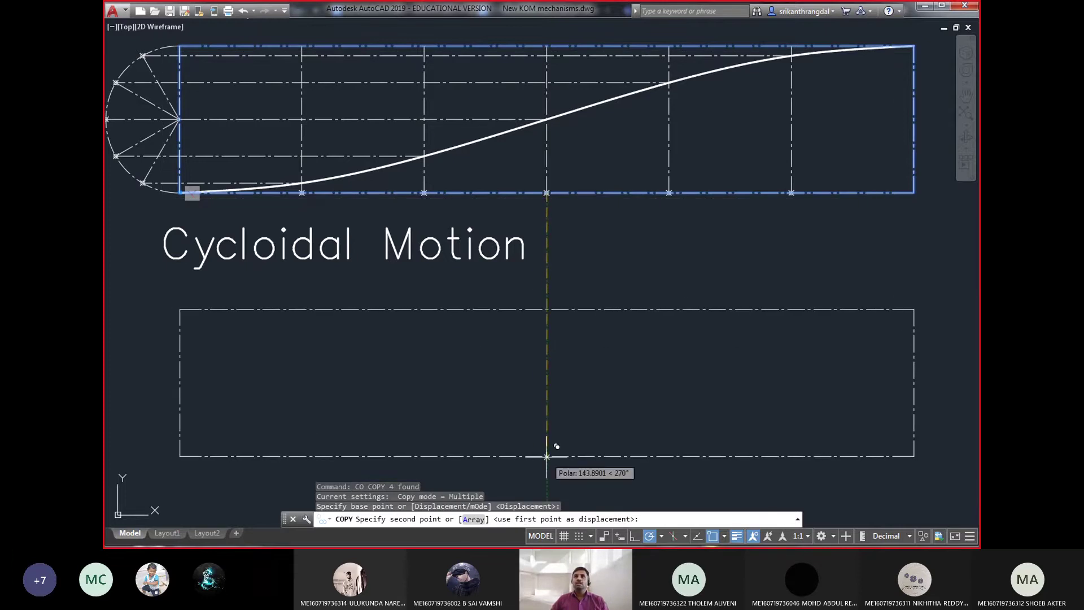
{"action": "key", "text": "Return"}
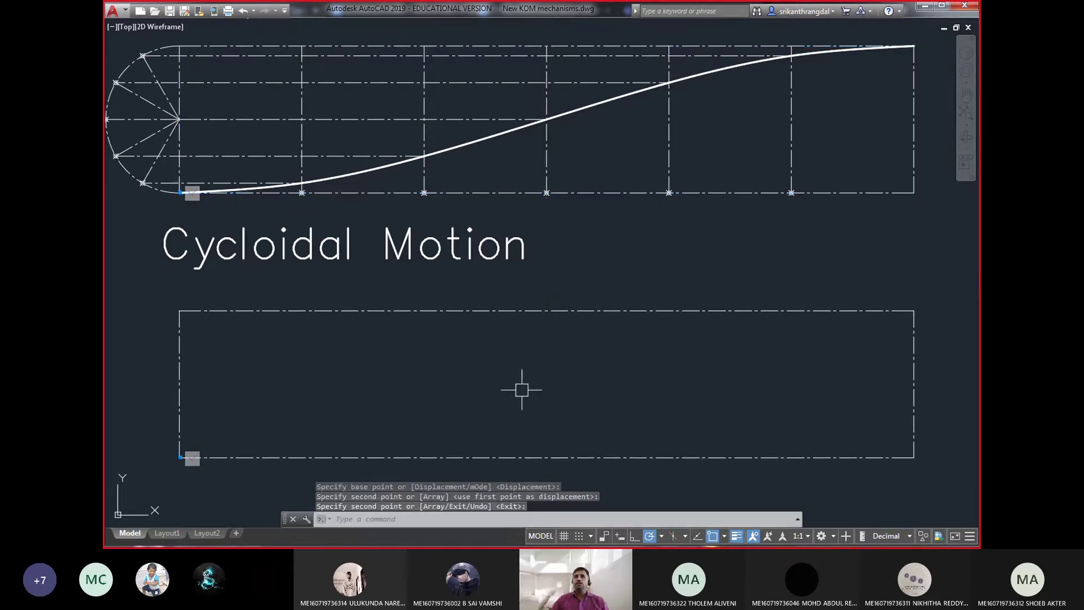
{"action": "middle_click_drag", "start_coordinate": [522, 394], "coordinate": [537, 273]}
{"action": "left_click", "coordinate": [196, 260]}
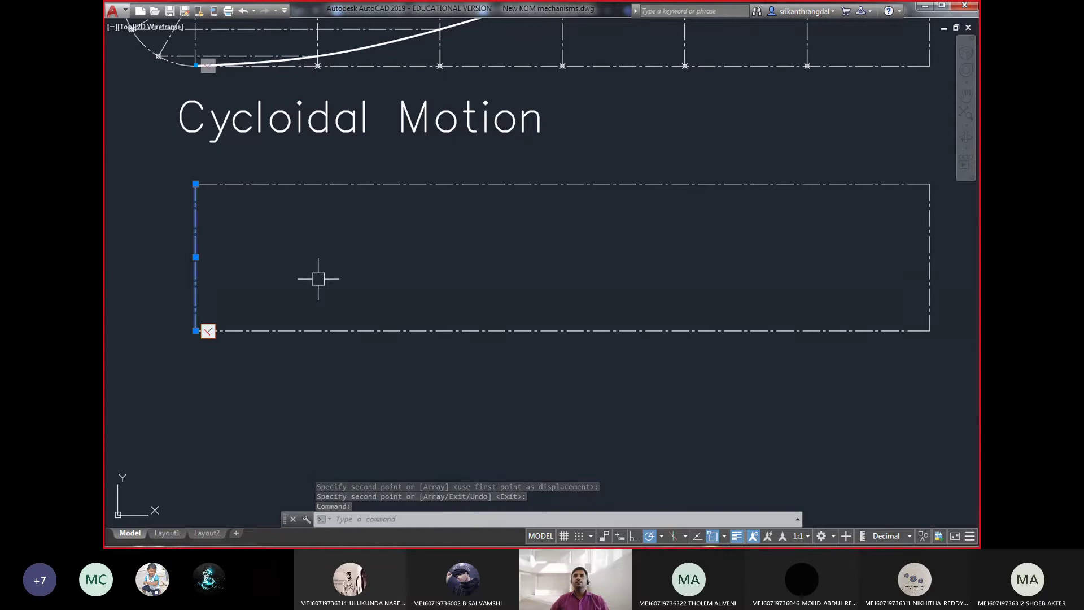
{"action": "key", "text": "Escape"}
{"action": "key", "text": "Escape"}
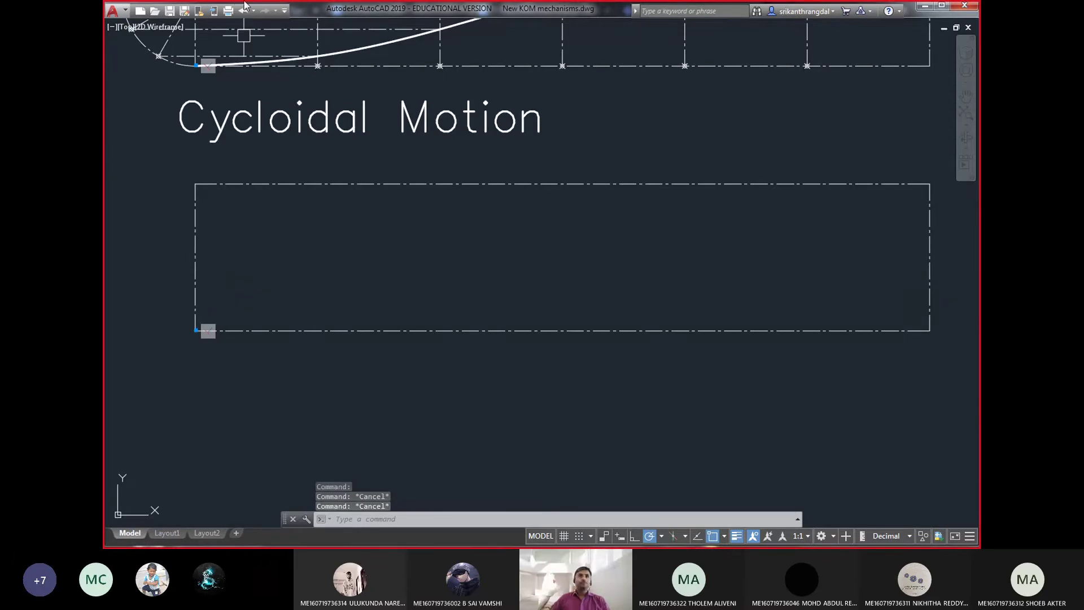
- Restore the full interface and dimension the new box's left side as 80
{"action": "key", "text": "ctrl+0"}
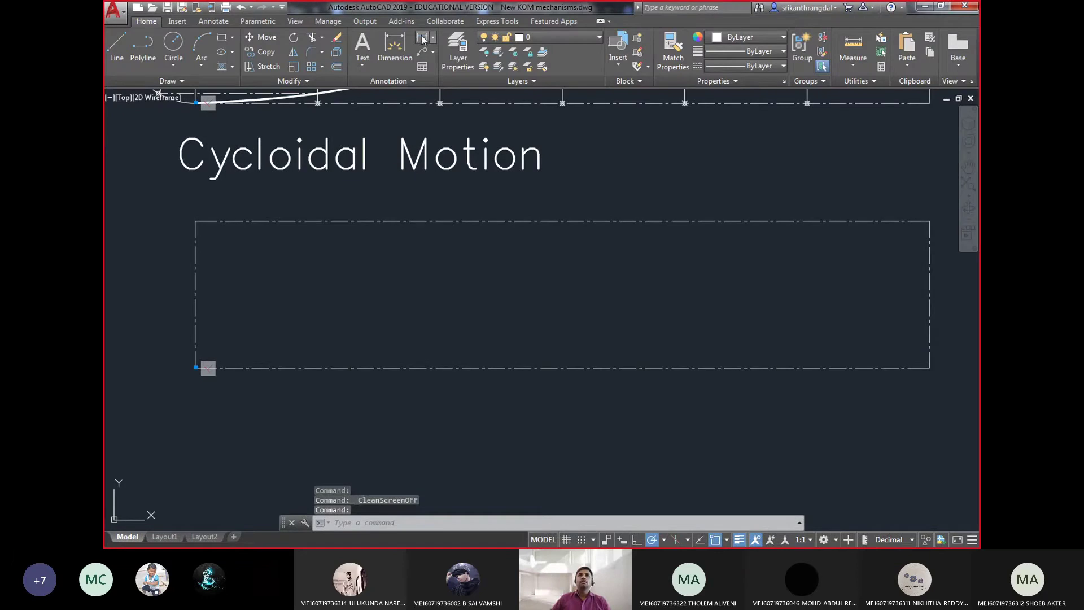
{"action": "left_click", "coordinate": [421, 38]}
{"action": "key", "text": "Return"}
{"action": "left_click", "coordinate": [194, 304]}
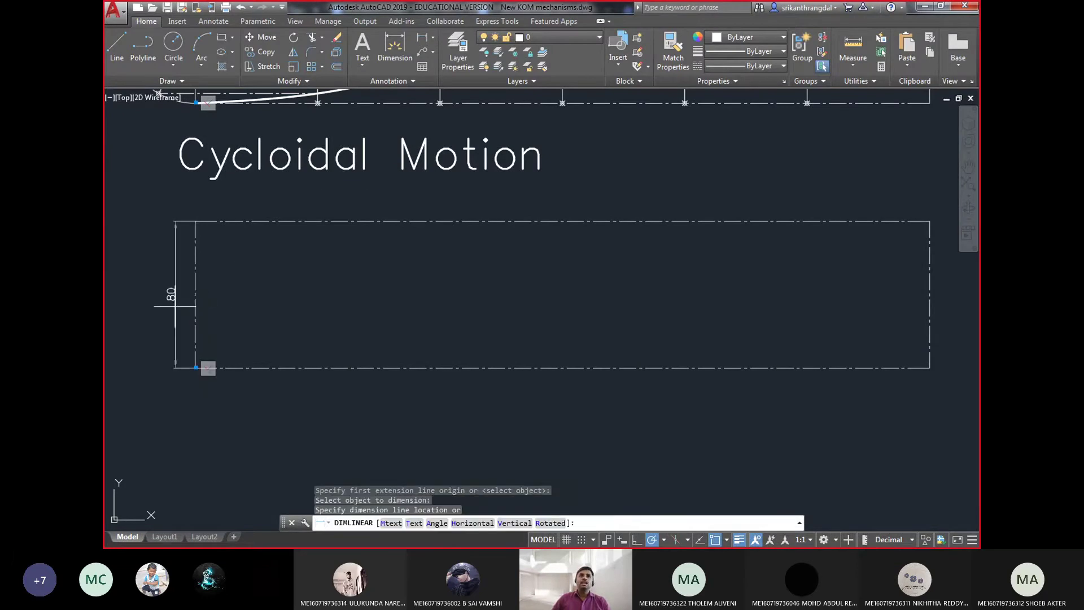
{"action": "left_click", "coordinate": [173, 305]}
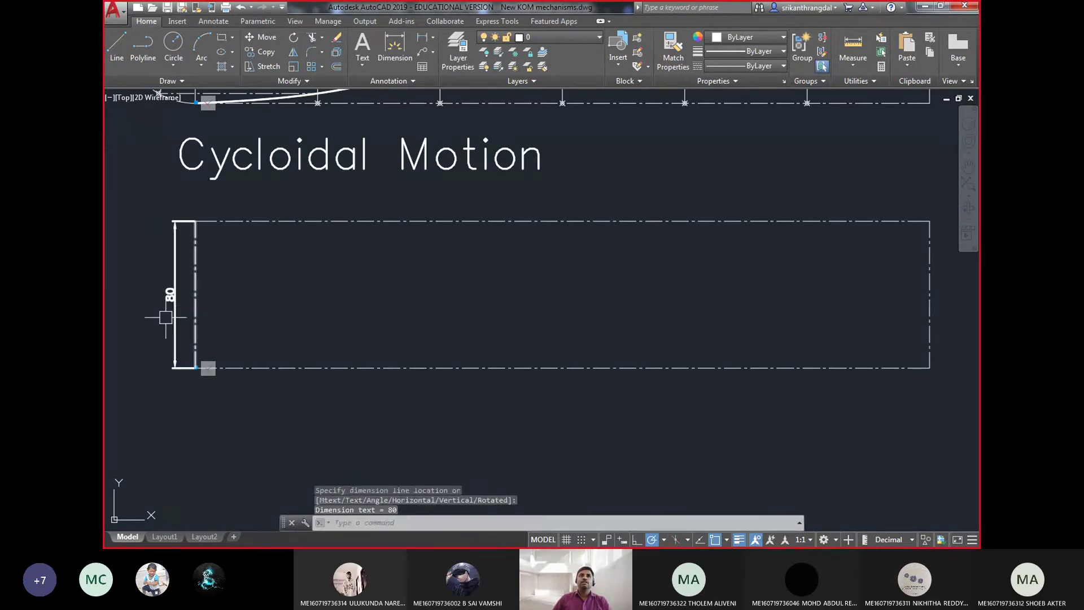
- Open a calculator and Paint beside the drawing, narrowing Paint to the right half
{"action": "scroll", "coordinate": [123, 299], "scroll_direction": "up", "scroll_amount": 2}
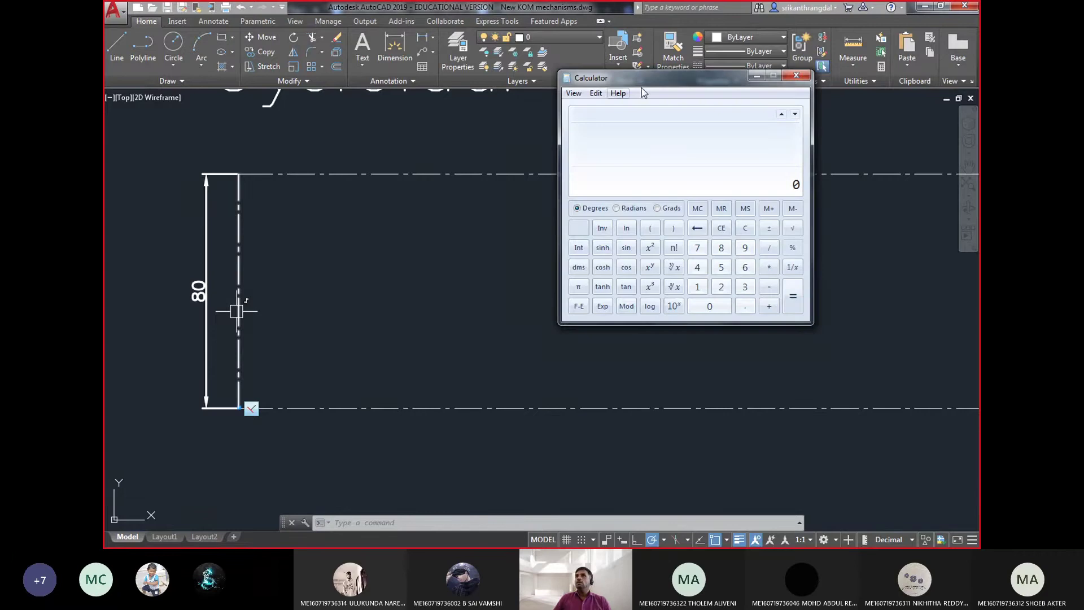
{"action": "left_click_drag", "start_coordinate": [658, 82], "coordinate": [624, 62]}
{"action": "left_click", "coordinate": [276, 257]}
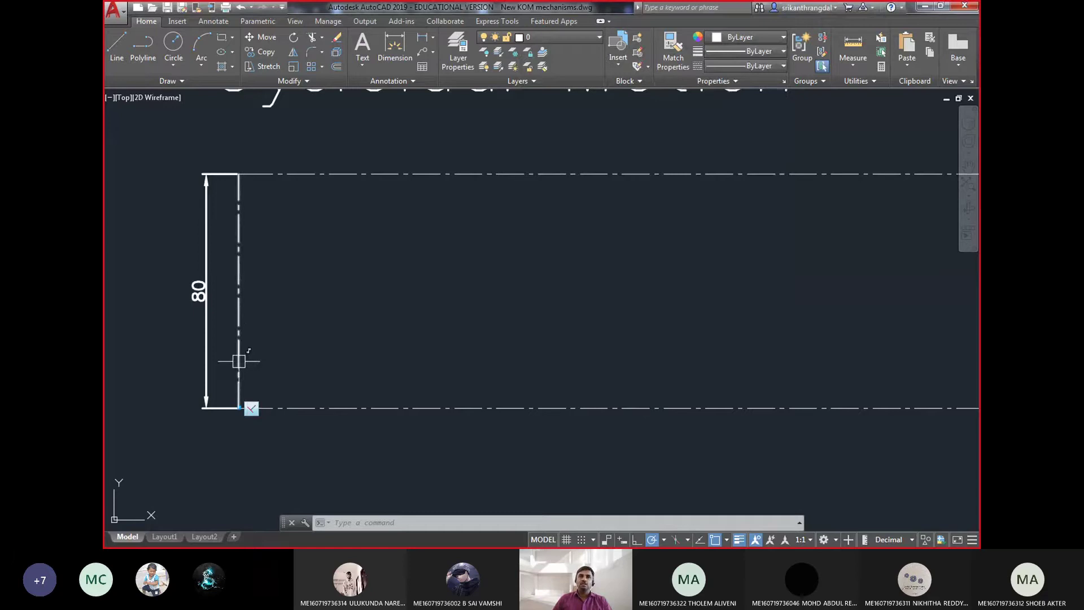
{"action": "left_click", "coordinate": [238, 273]}
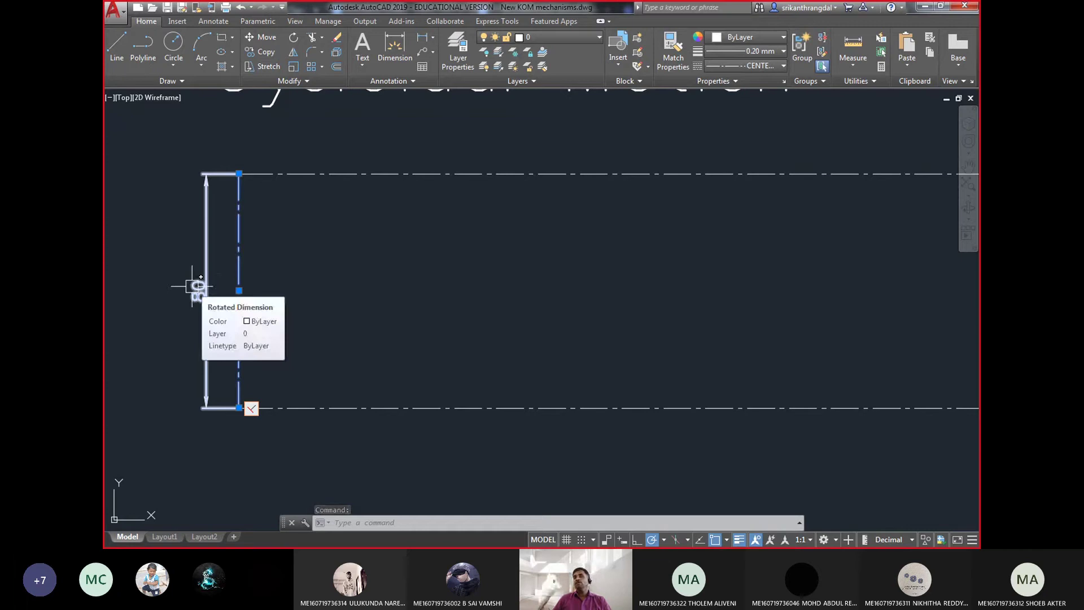
{"action": "key", "text": "Escape"}
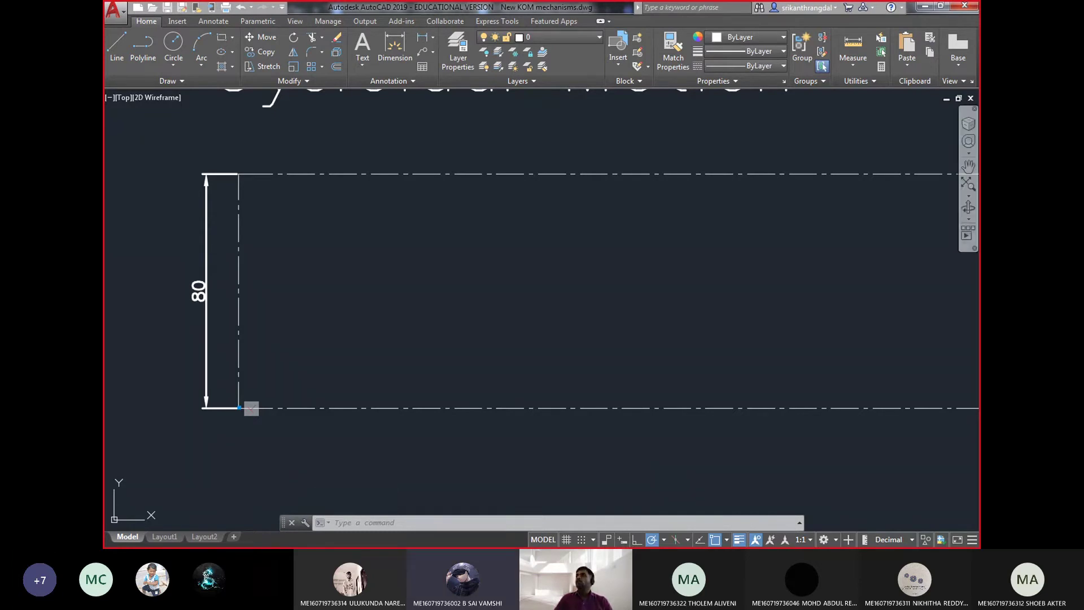
{"action": "left_click_drag", "start_coordinate": [374, 238], "coordinate": [569, 250]}
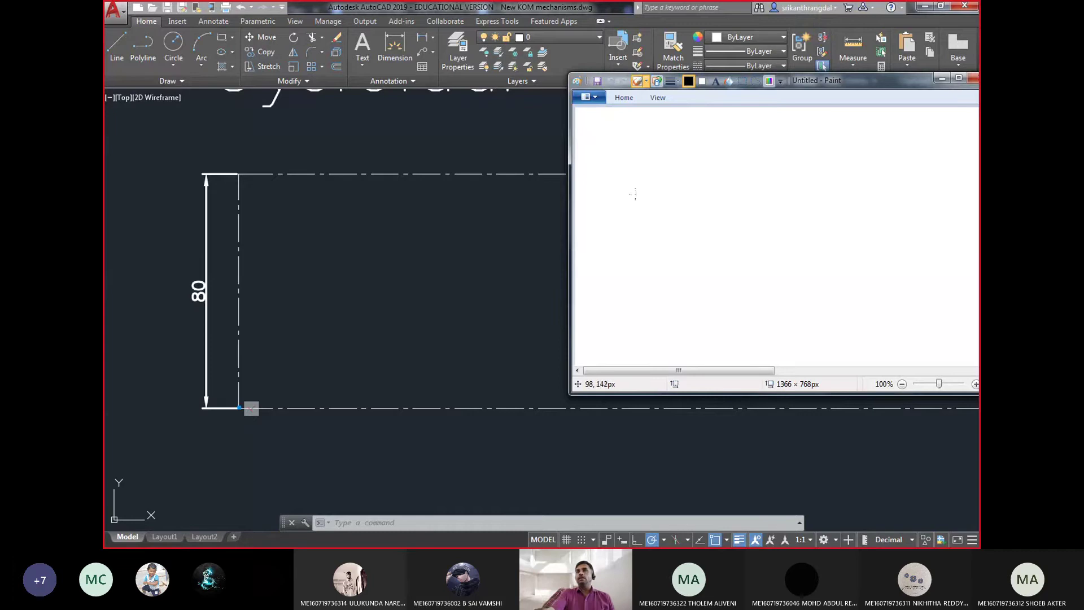
- Handwrite r = 80/2π in Paint and compute it as 12.73 on the calculator
{"action": "left_click_drag", "start_coordinate": [633, 203], "coordinate": [644, 203]}
{"action": "left_click_drag", "start_coordinate": [651, 202], "coordinate": [727, 187]}
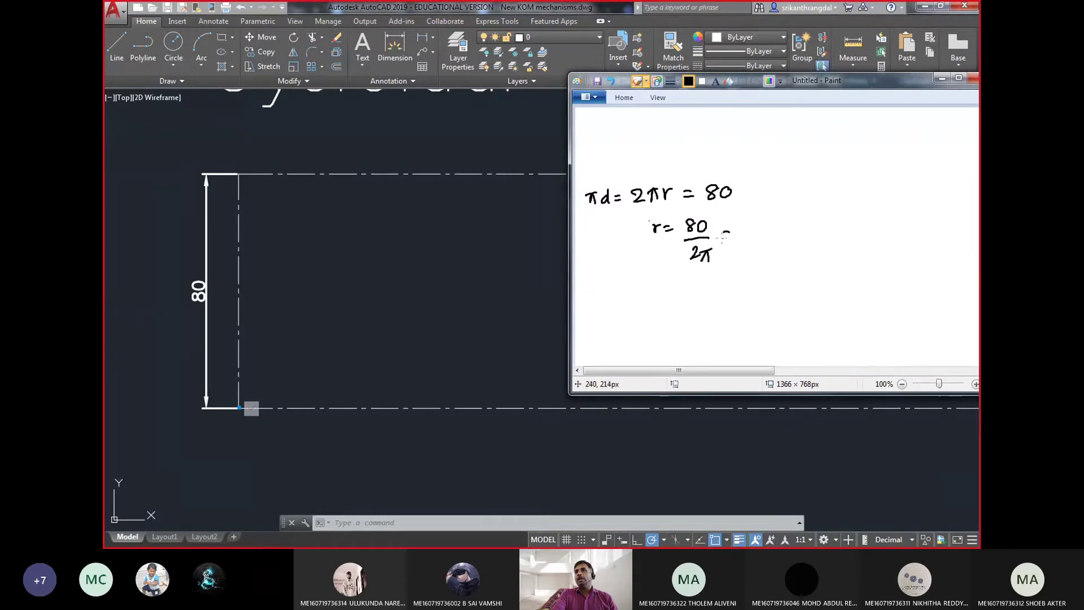
{"action": "left_click_drag", "start_coordinate": [722, 238], "coordinate": [733, 236]}
{"action": "key", "text": "alt"}
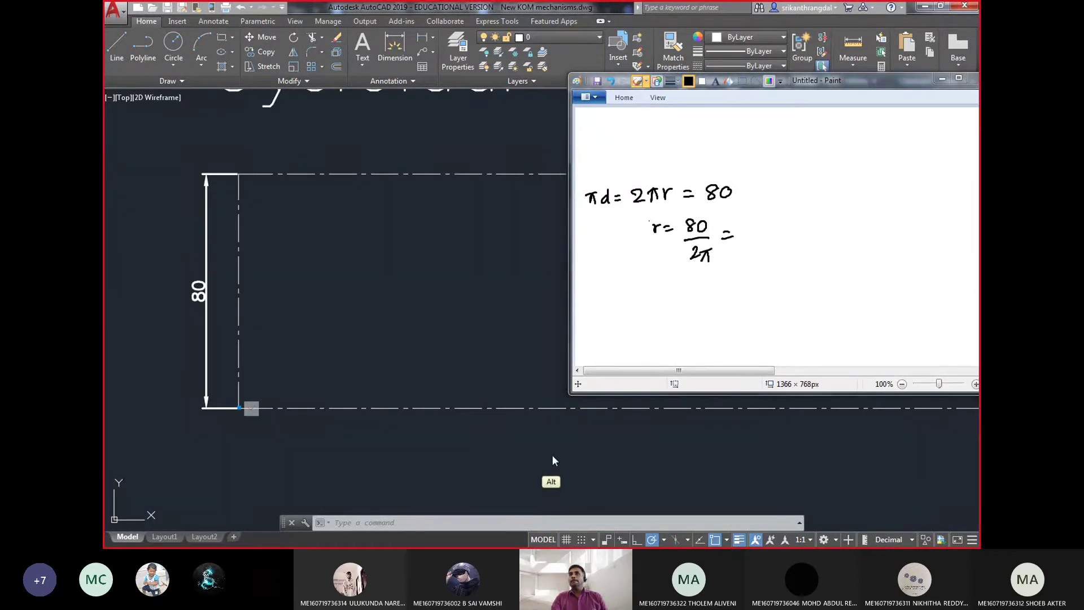
{"action": "key", "text": "alt+Tab"}
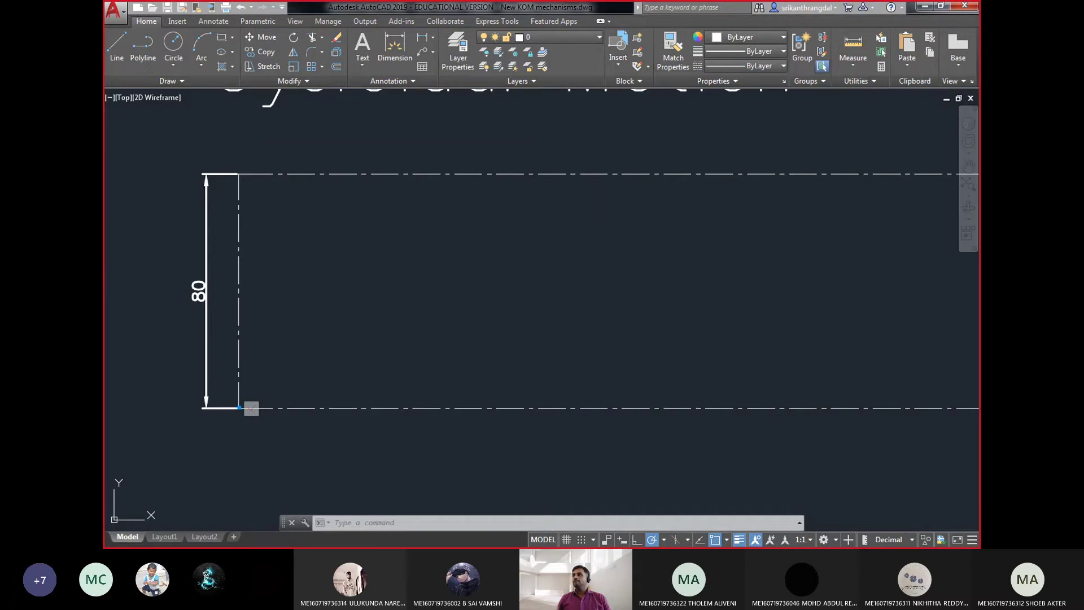
{"action": "key", "text": "alt+Tab"}
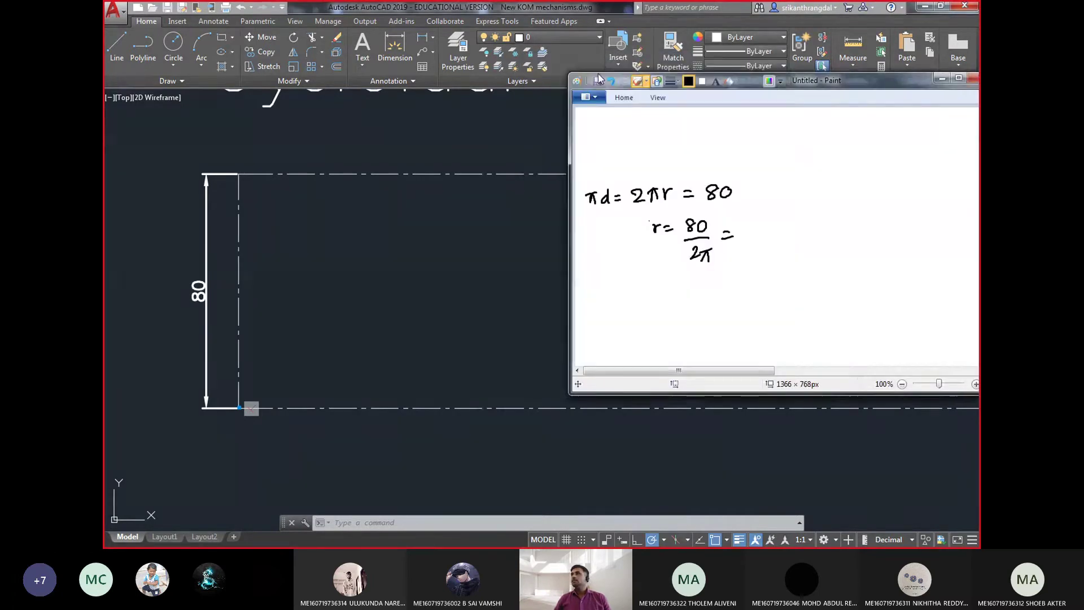
{"action": "key", "text": "alt+Tab"}
{"action": "mouse_move", "coordinate": [872, 122]}
{"action": "left_mouse_down"}
{"action": "mouse_move", "coordinate": [710, 73]}
{"action": "mouse_move", "coordinate": [389, 82]}
{"action": "left_mouse_up"}
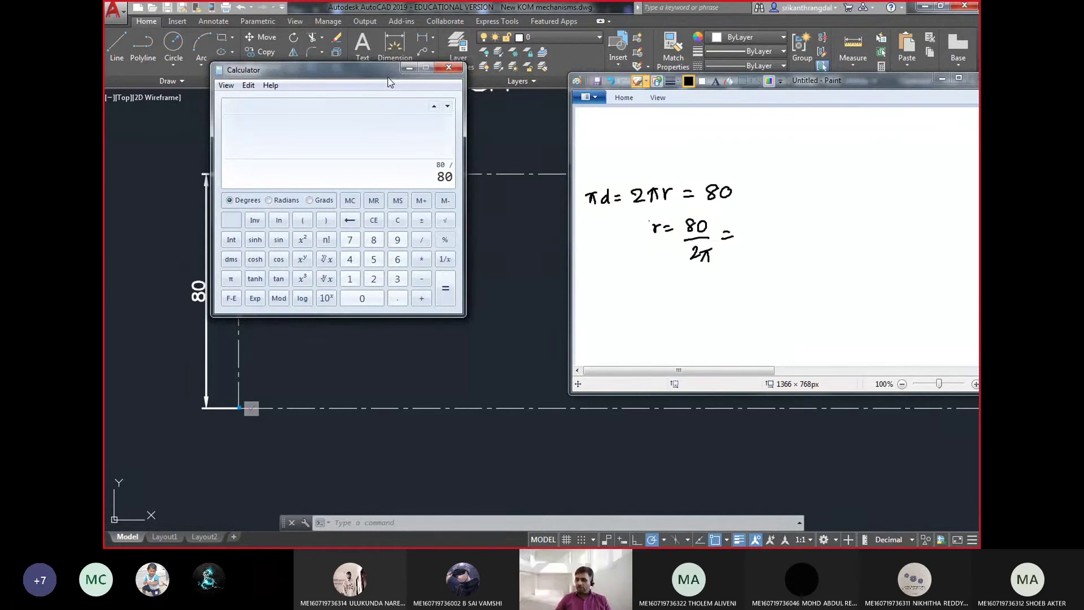
{"action": "key", "text": "p"}
{"action": "key", "text": "Return"}
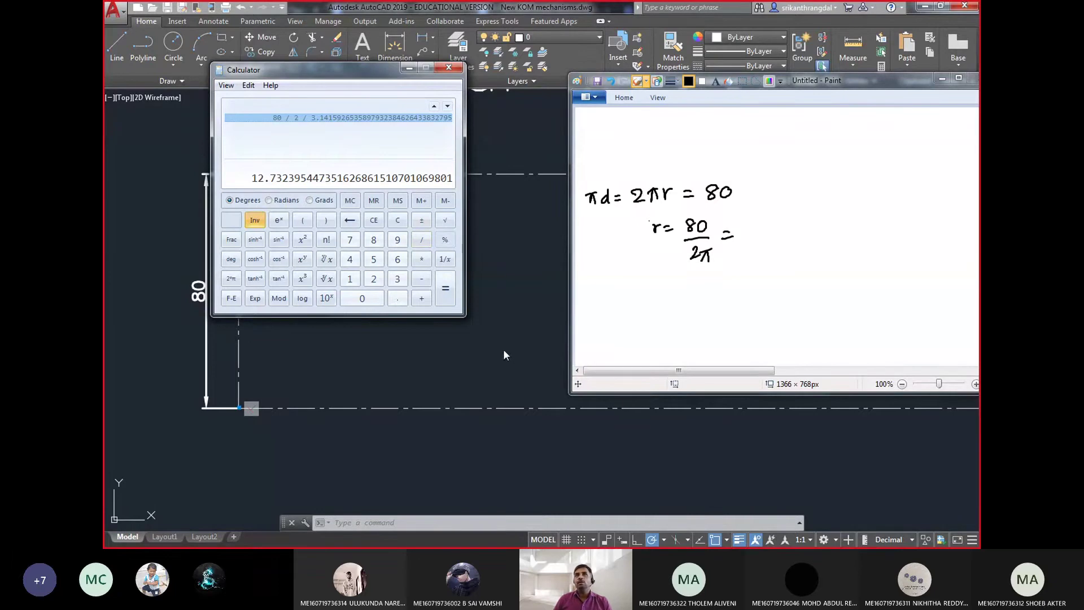
- Select the handwritten radius equations in Paint and return to AutoCAD
{"action": "left_click", "coordinate": [627, 347]}
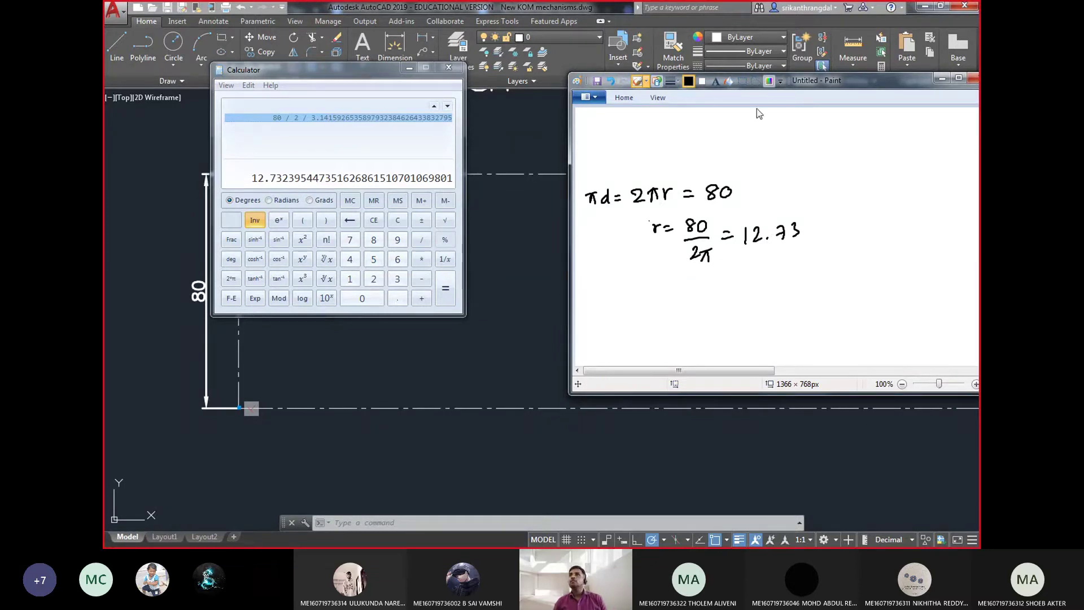
{"action": "left_click", "coordinate": [744, 82]}
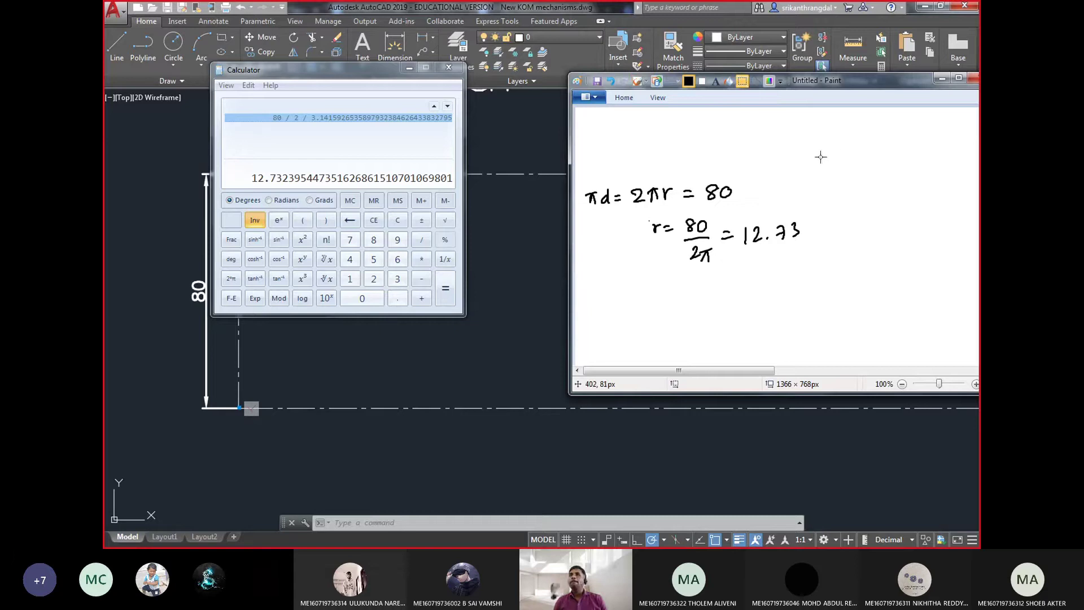
{"action": "left_click_drag", "start_coordinate": [821, 157], "coordinate": [582, 275]}
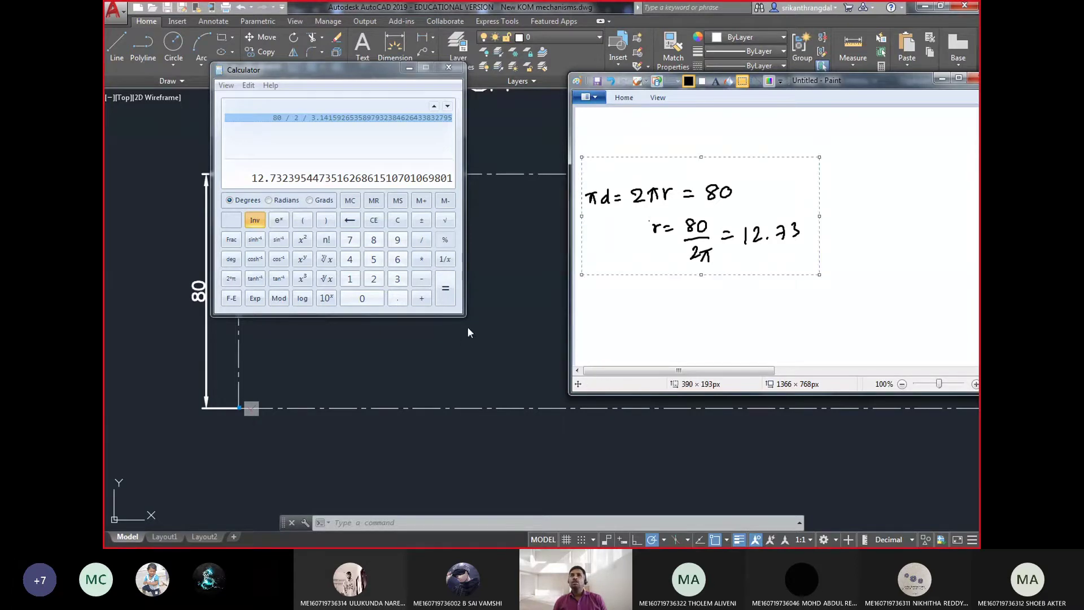
{"action": "left_click", "coordinate": [489, 326]}
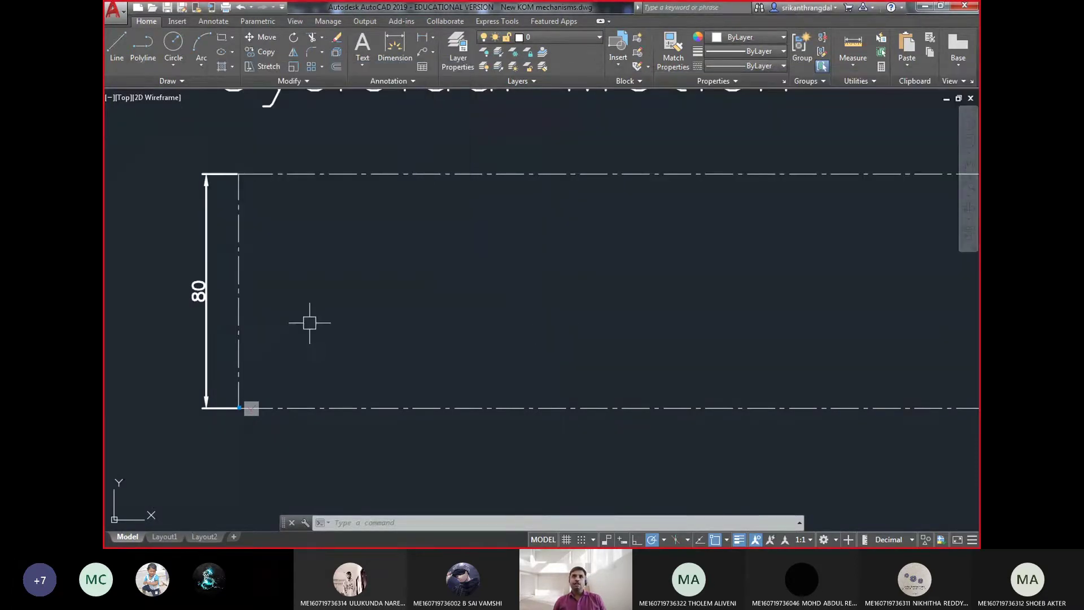
- Paste the r = 80/2π = 12.73 equation image just below the rectangle
{"action": "key", "text": "ctrl+v"}
{"action": "scroll", "coordinate": [201, 321], "scroll_direction": "down", "scroll_amount": 3}
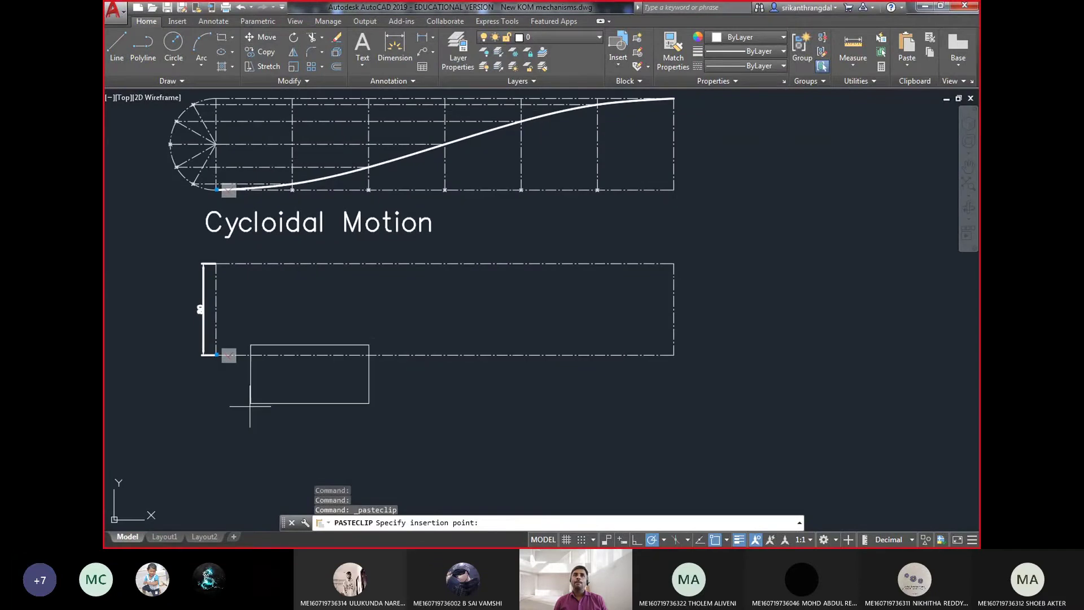
{"action": "left_click", "coordinate": [234, 426]}
{"action": "scroll", "coordinate": [233, 427], "scroll_direction": "up", "scroll_amount": 2}
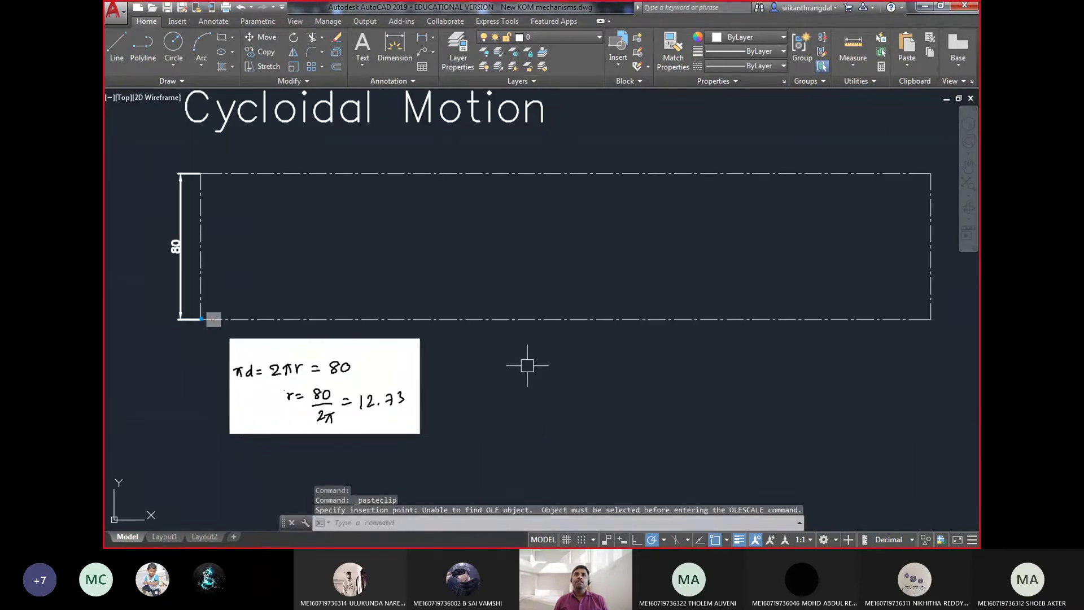
{"action": "middle_click_drag", "start_coordinate": [527, 365], "coordinate": [519, 357]}
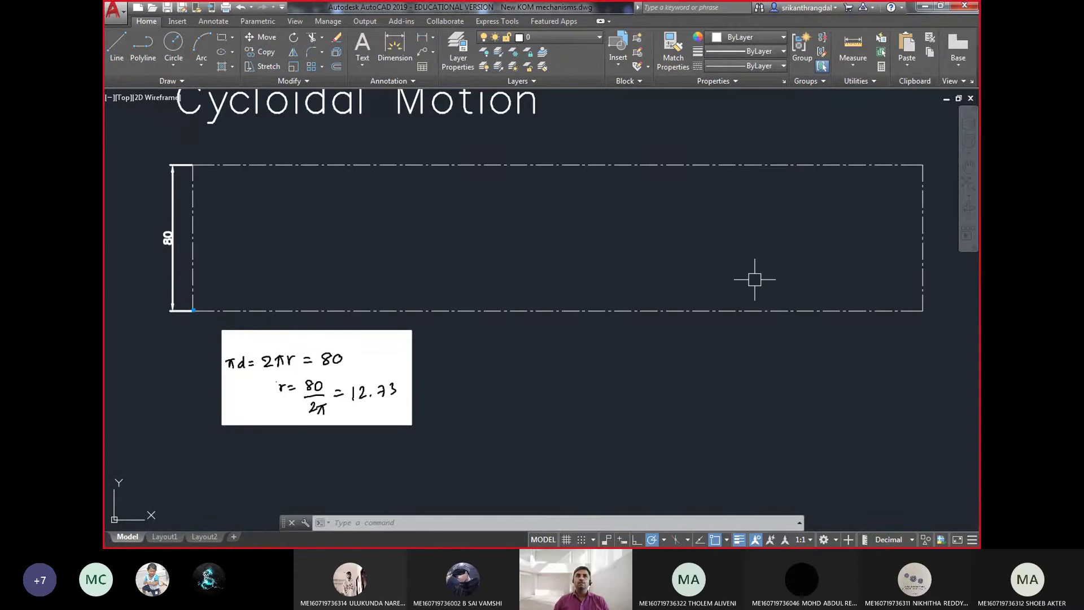
- Draw a diagonal from the box's top-right to bottom-left corner and erase the 80 dimension
{"action": "type", "text": "l"}
{"action": "key", "text": "Return"}
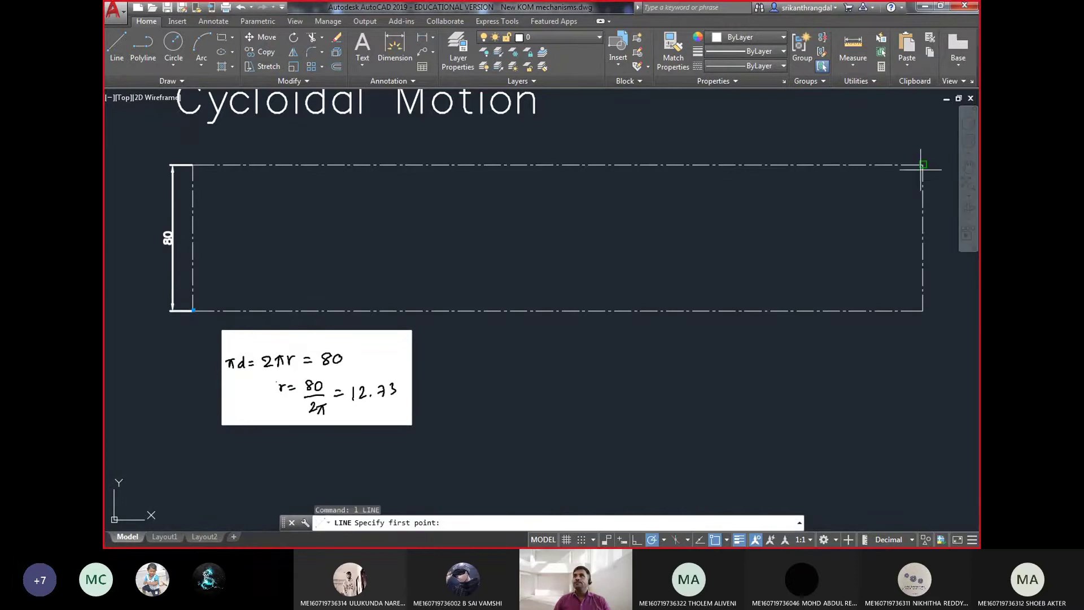
{"action": "left_click", "coordinate": [922, 165]}
{"action": "left_click", "coordinate": [192, 310]}
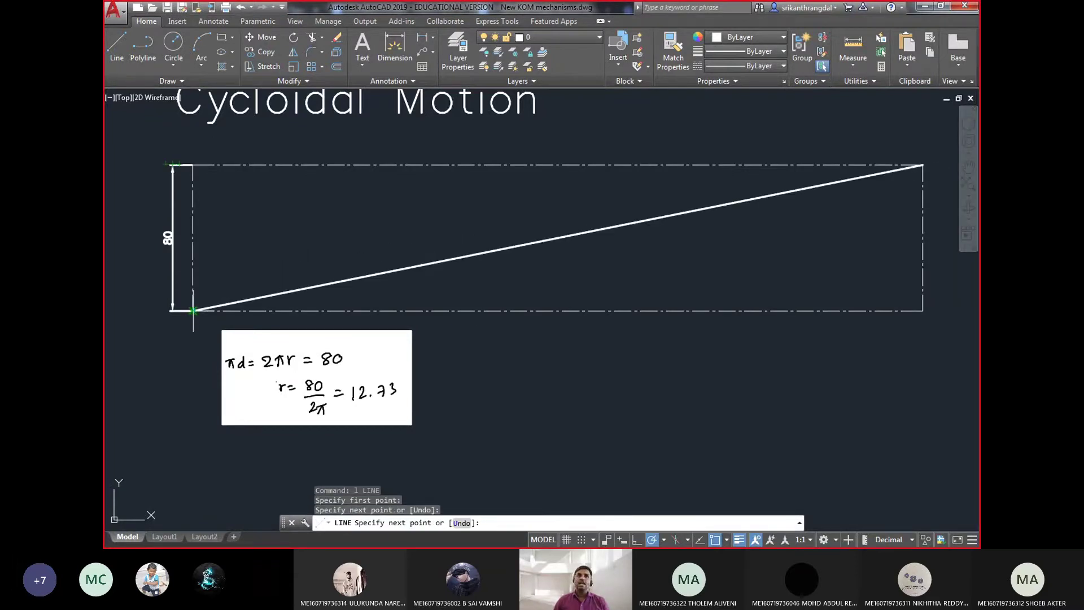
{"action": "key", "text": "Return"}
{"action": "left_click", "coordinate": [172, 265]}
{"action": "type", "text": "e"}
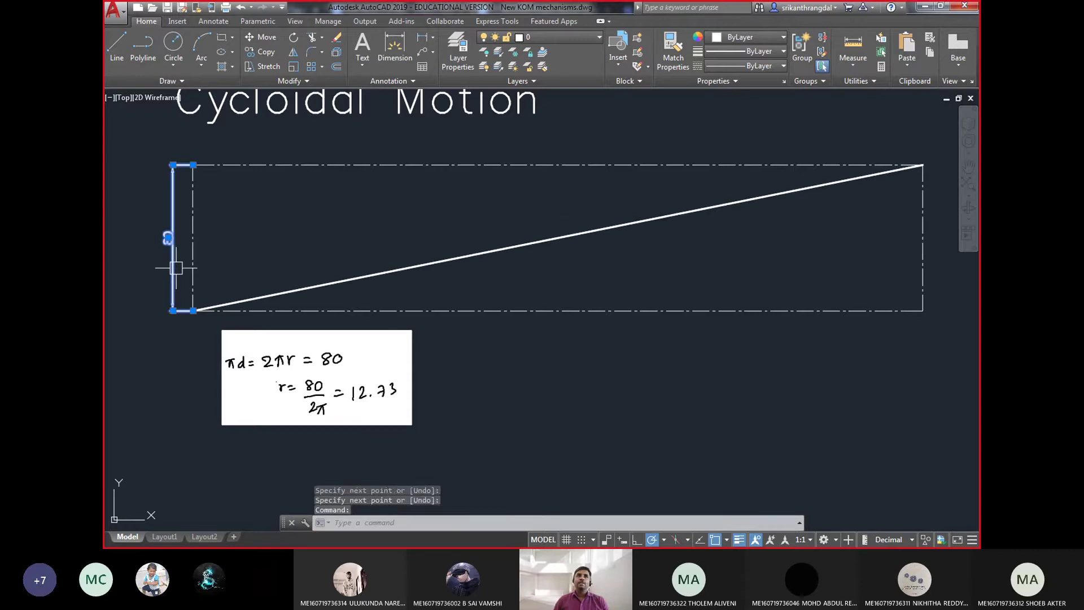
{"action": "key", "text": "Return"}
{"action": "left_click", "coordinate": [312, 287]}
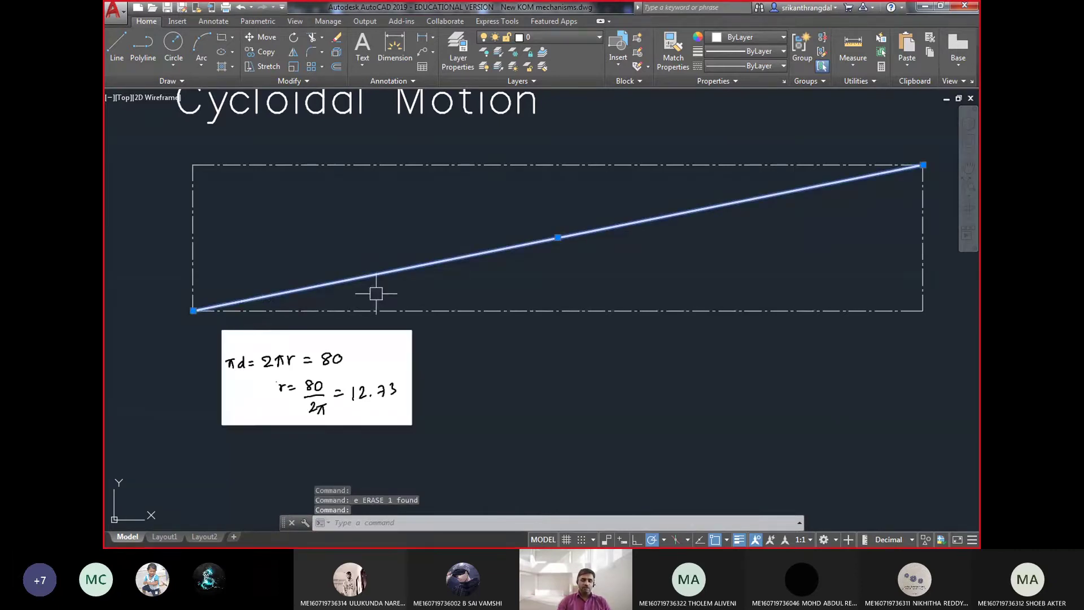
{"action": "key", "text": "Escape"}
{"action": "key", "text": "Escape"}
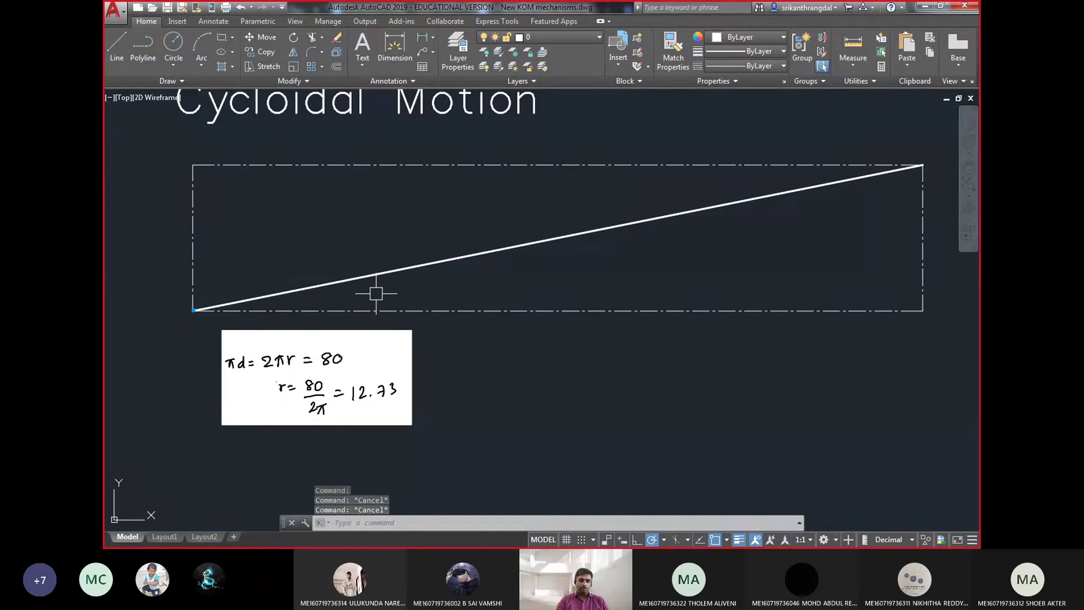
- Dynamically lengthen the diagonal's lower end past the bottom-left corner
{"action": "type", "text": "len"}
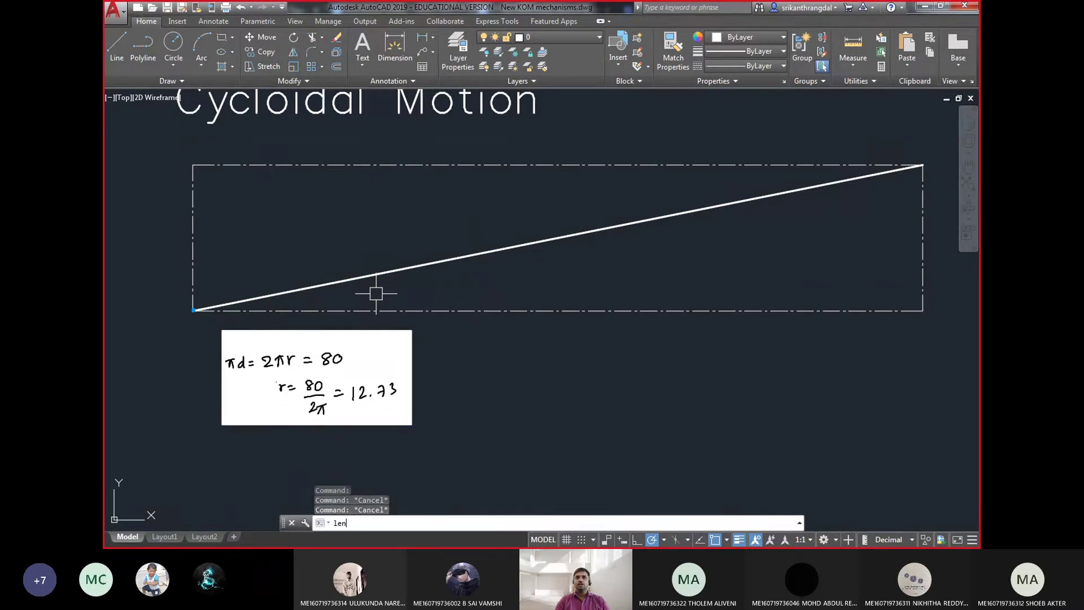
{"action": "key", "text": "Return"}
{"action": "type", "text": "de"}
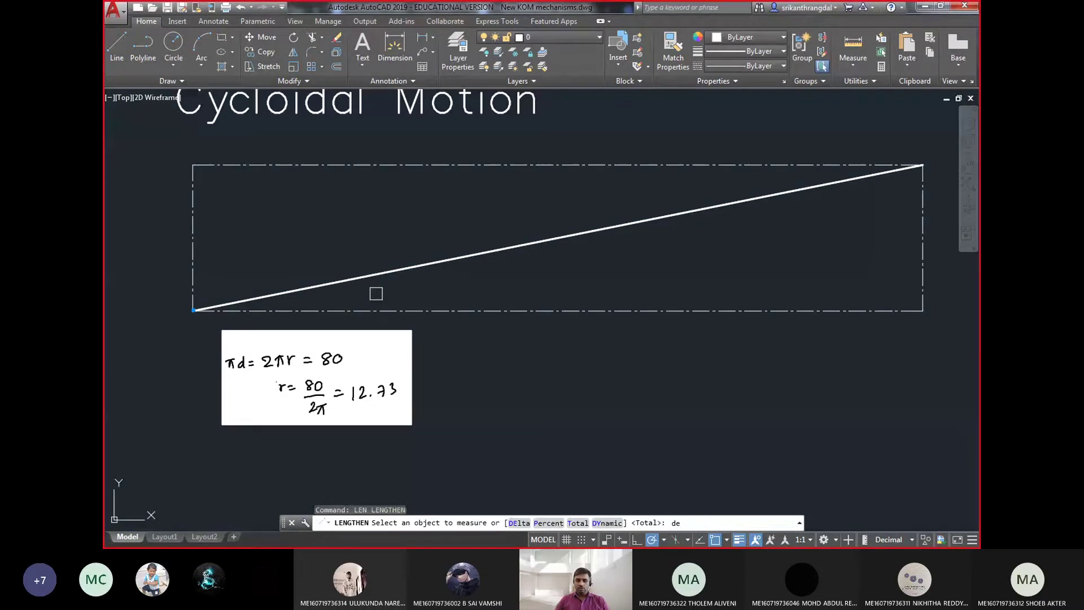
{"action": "type", "text": "y"}
{"action": "key", "text": "Return"}
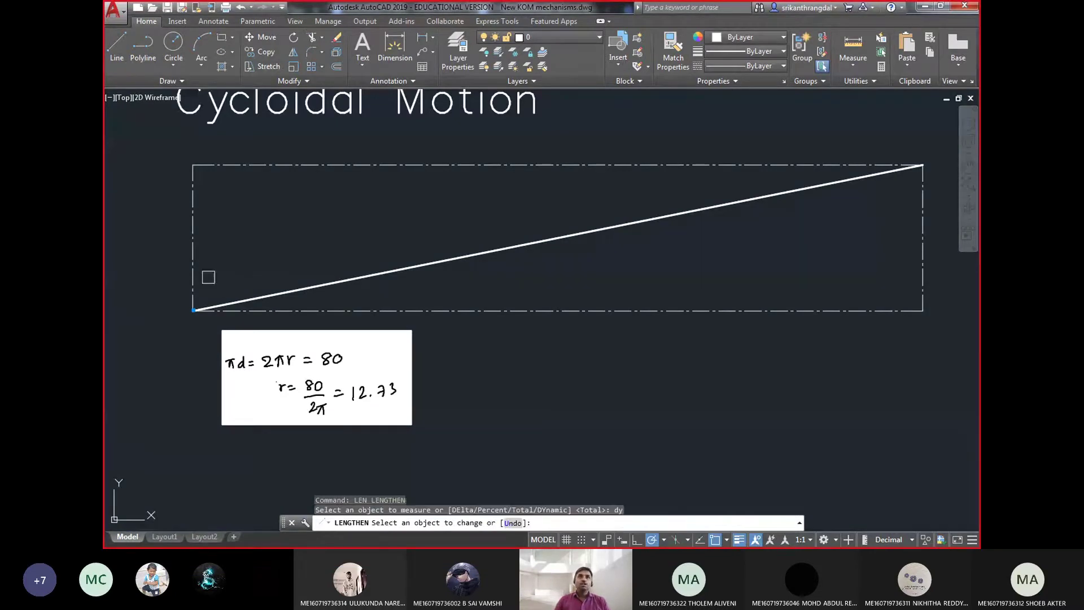
{"action": "left_click", "coordinate": [194, 310]}
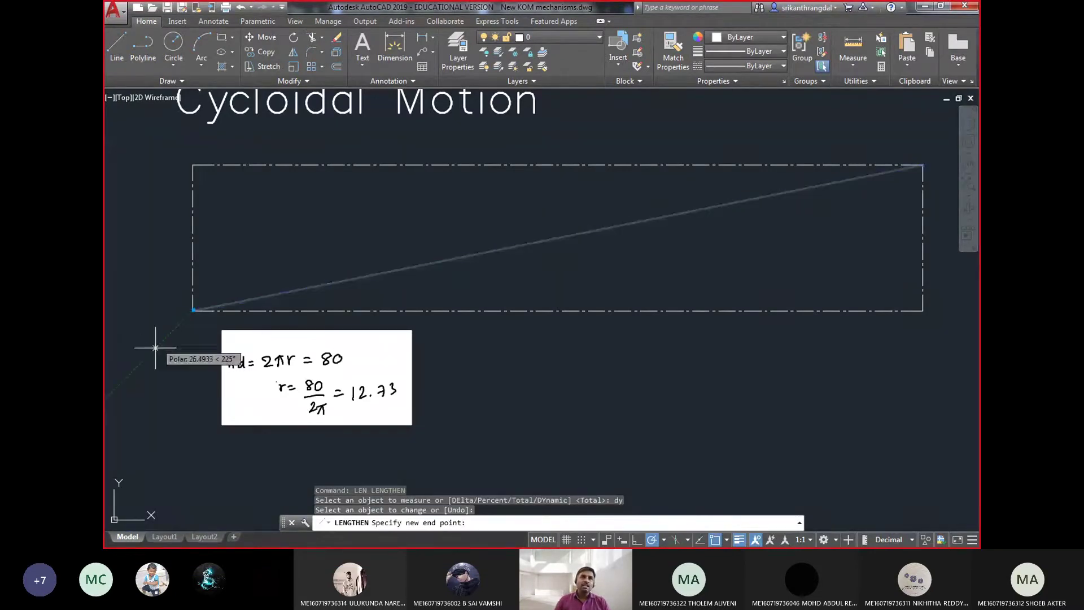
{"action": "left_click", "coordinate": [139, 366]}
{"action": "left_click", "coordinate": [271, 334]}
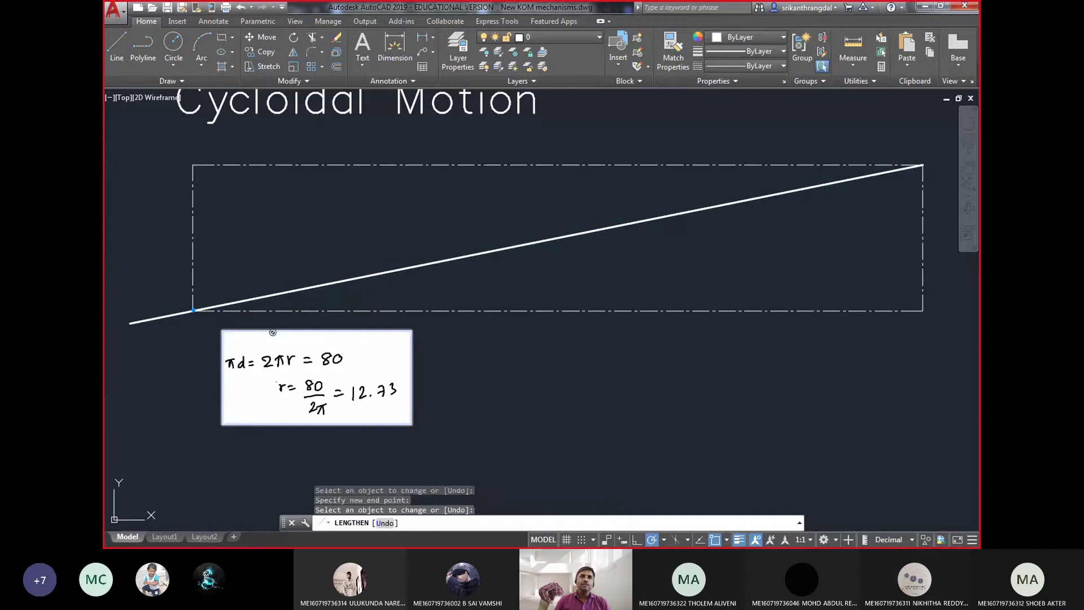
{"action": "middle_click_drag", "start_coordinate": [271, 334], "coordinate": [301, 338]}
{"action": "key", "text": "Escape"}
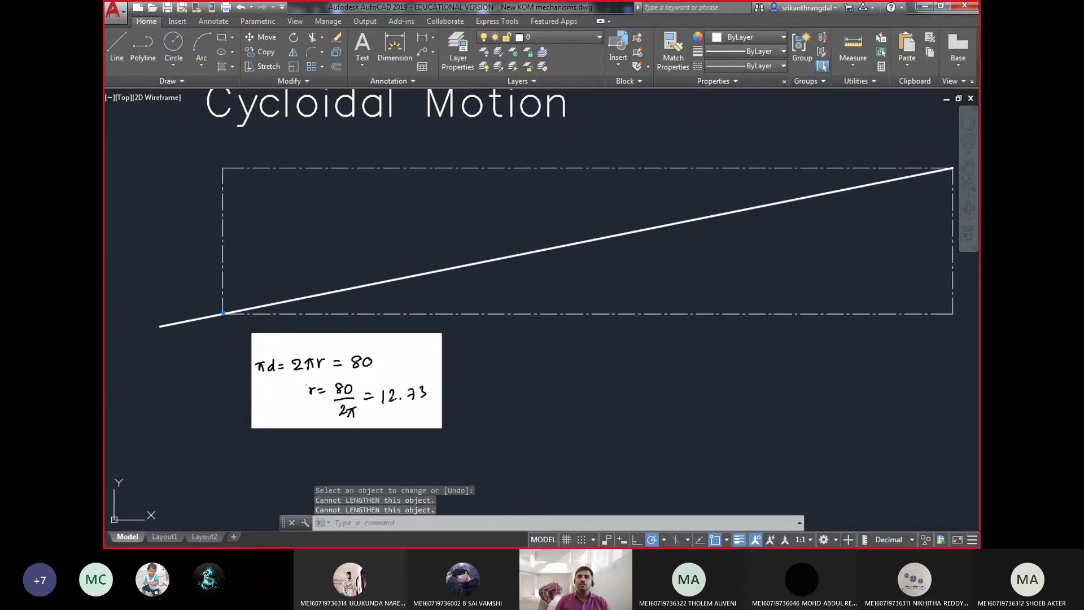
- Draw a 12.7-radius circle centred on the diagonal's extended end
{"action": "type", "text": "c"}
{"action": "key", "text": "Return"}
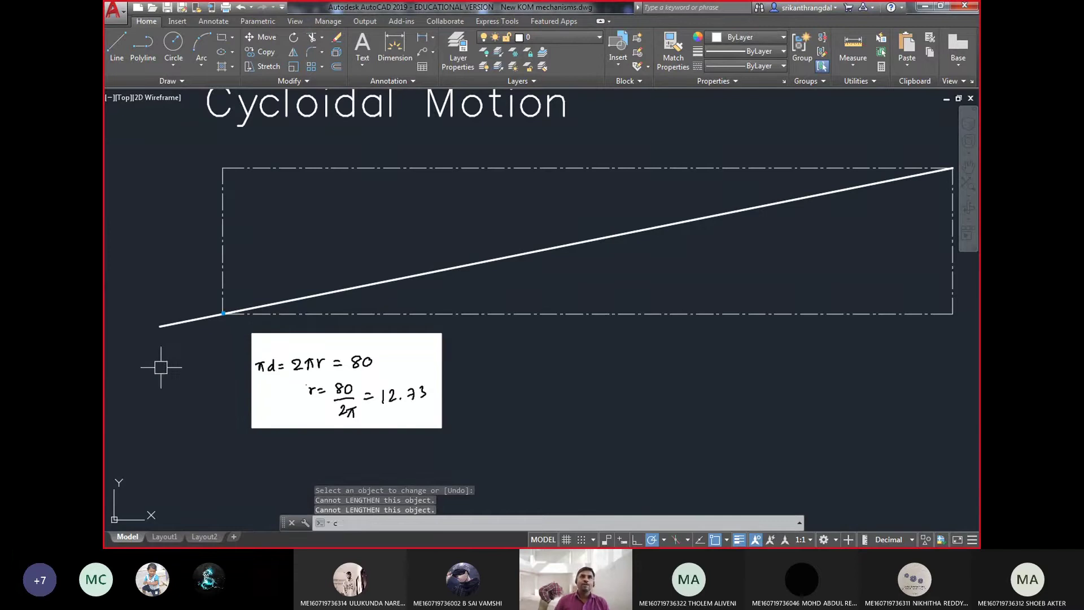
{"action": "left_click", "coordinate": [160, 326]}
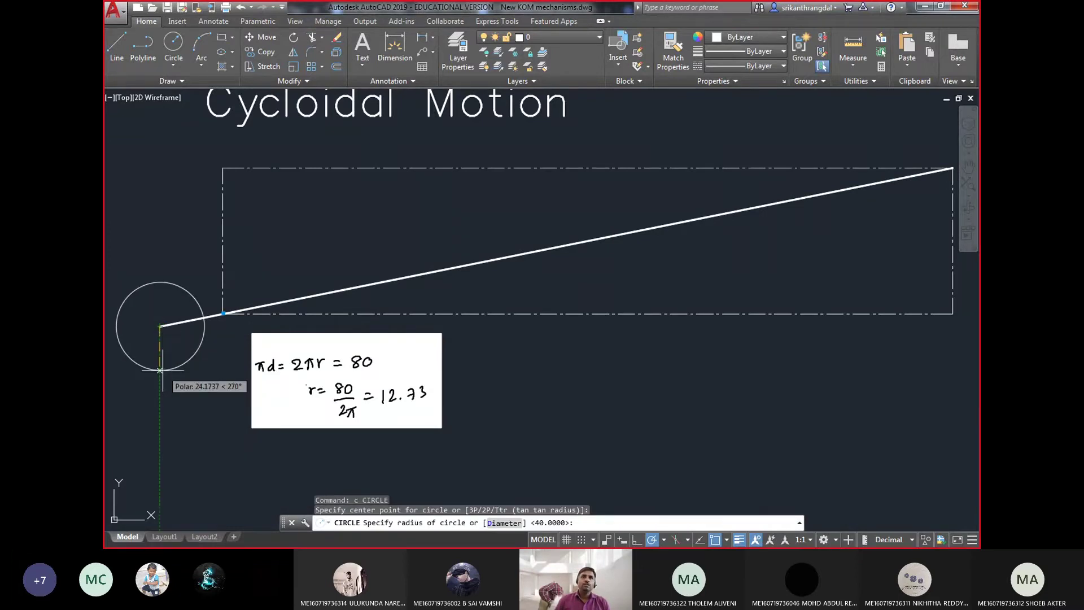
{"action": "type", "text": "12.7"}
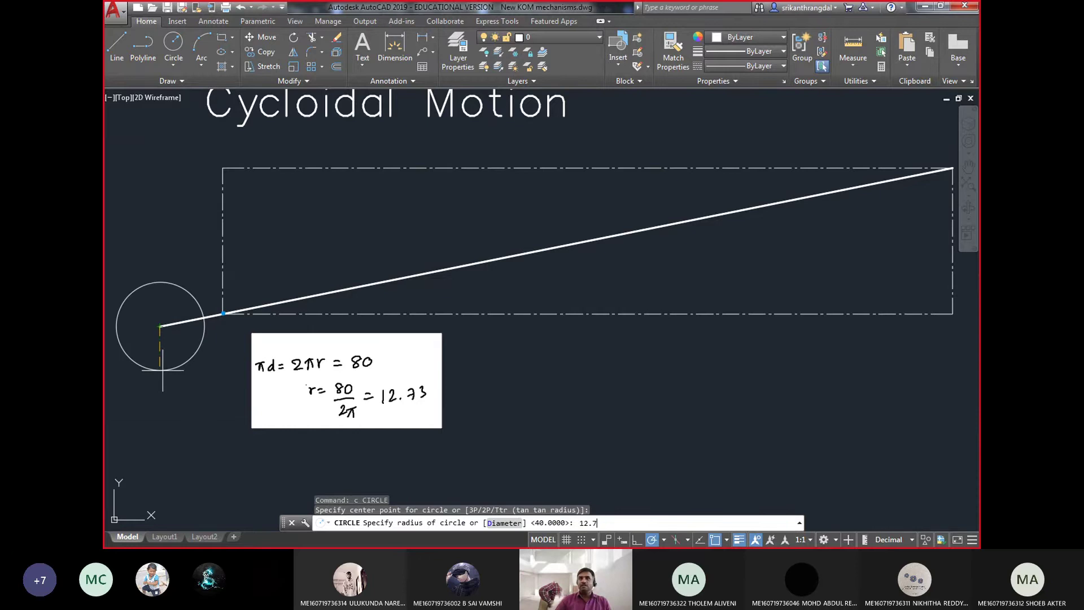
{"action": "key", "text": "Return"}
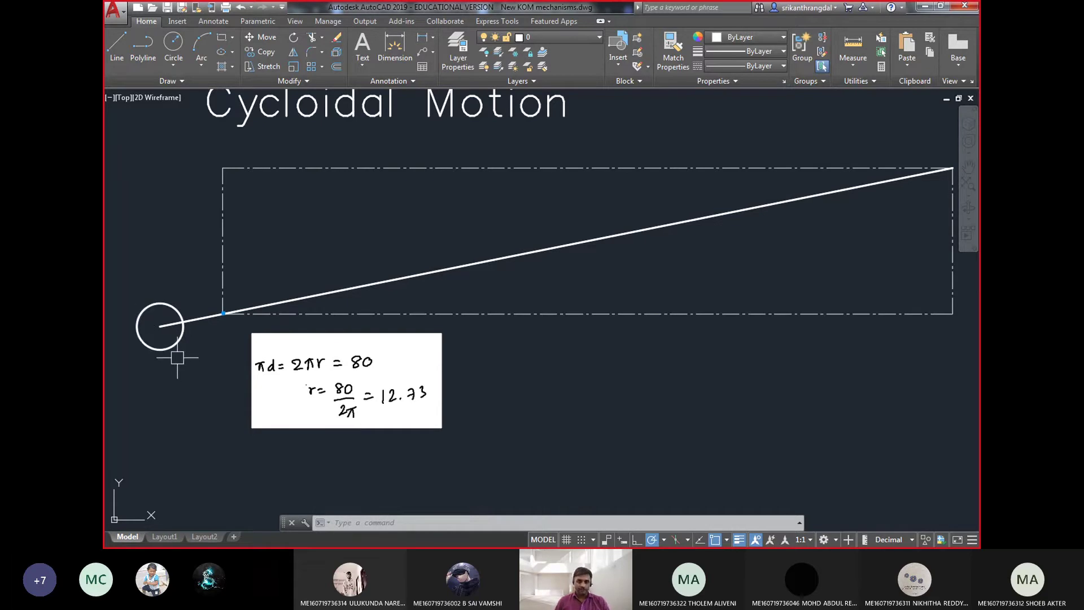
- Match the vertical centre line's dash-dot style onto the circle and the diagonal
{"action": "type", "text": "ma"}
{"action": "key", "text": "Return"}
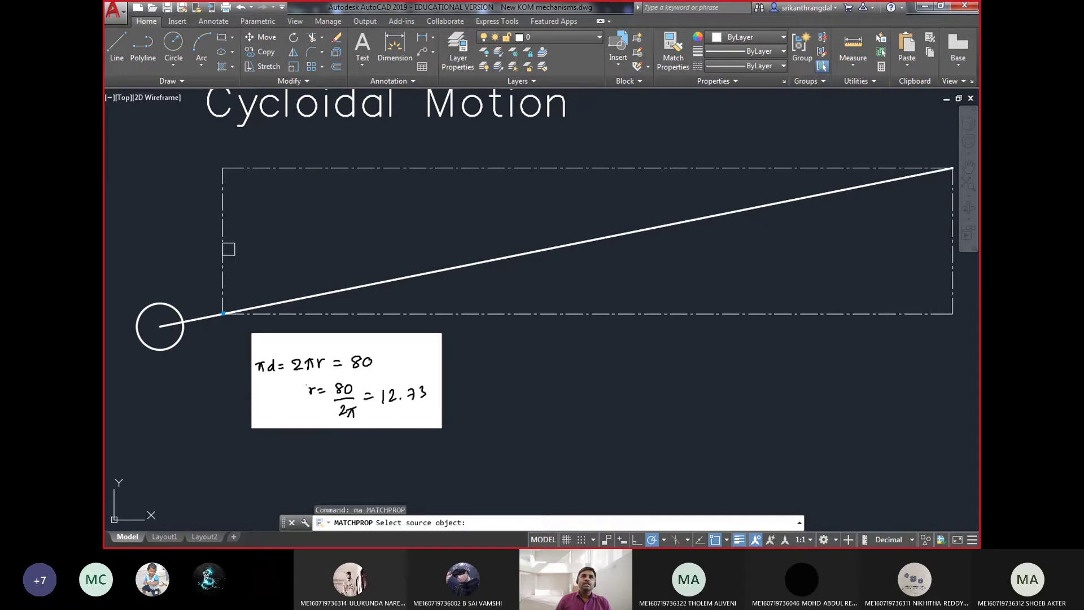
{"action": "left_click", "coordinate": [216, 287]}
{"action": "left_click", "coordinate": [222, 278]}
{"action": "left_click", "coordinate": [205, 273]}
{"action": "left_click", "coordinate": [165, 364]}
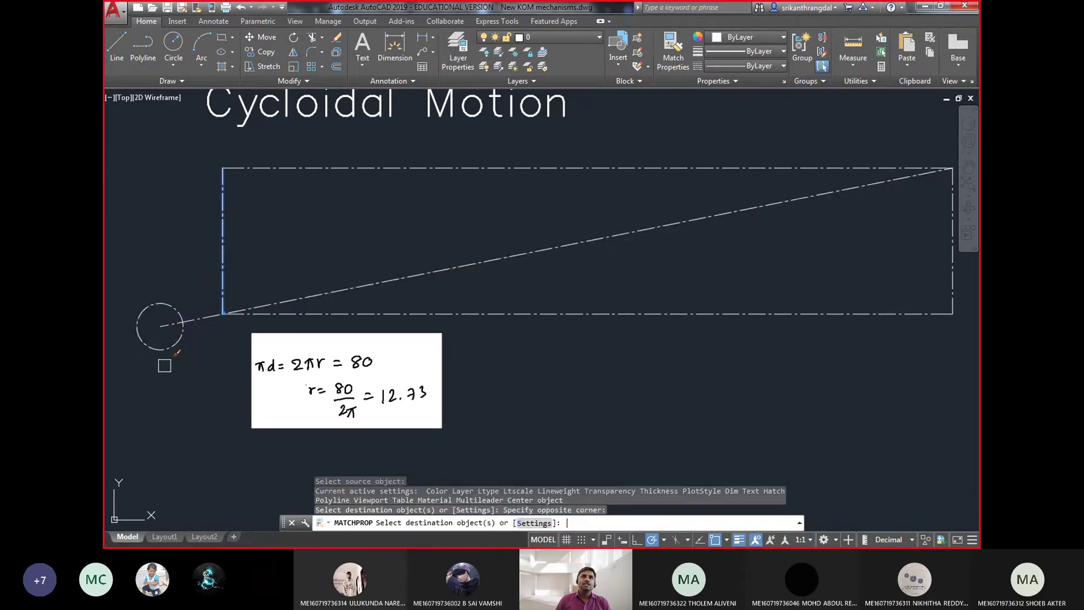
{"action": "scroll", "coordinate": [152, 293], "scroll_direction": "up", "scroll_amount": 2}
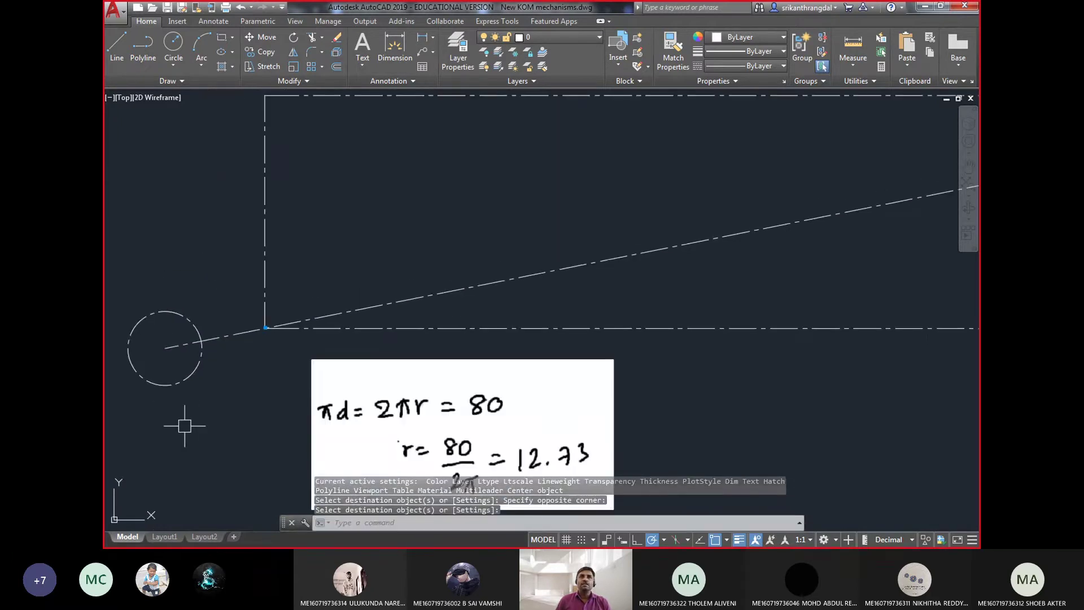
{"action": "key", "text": "Escape"}
- Draw a horizontal radius line from the circle's centre to its right edge
{"action": "type", "text": "l"}
{"action": "key", "text": "Return"}
{"action": "left_click", "coordinate": [164, 348]}
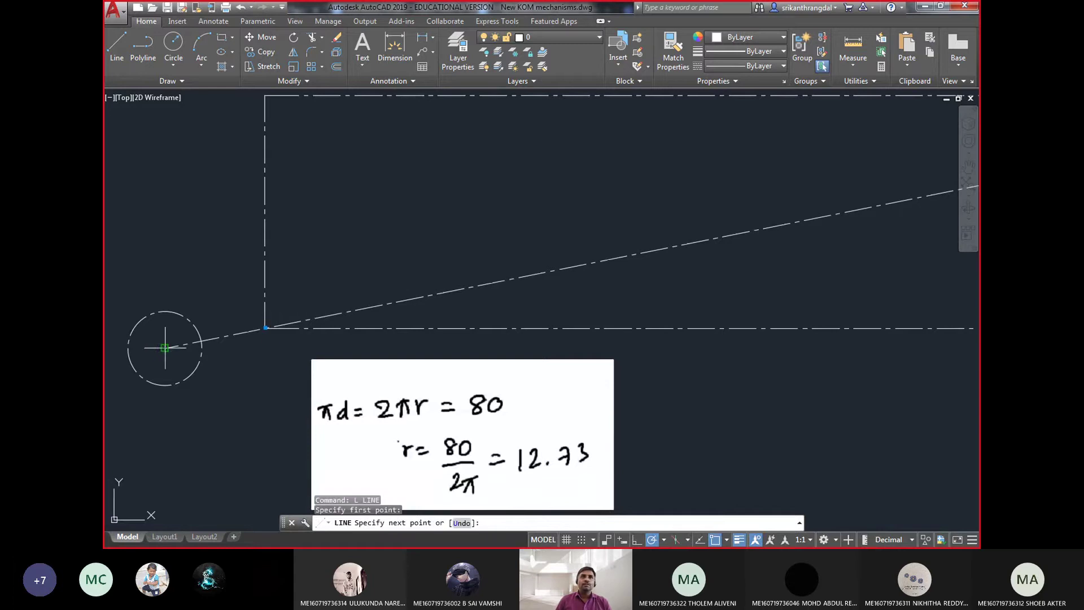
{"action": "left_click", "coordinate": [201, 348]}
{"action": "key", "text": "Return"}
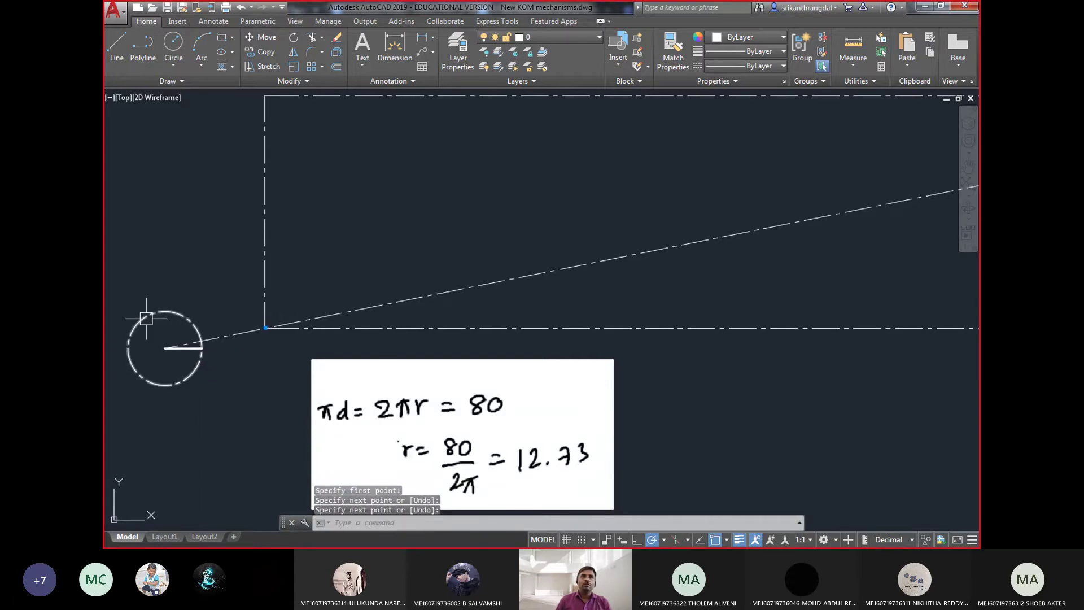
- Check the horizontal centre line's properties, then begin arraying the radius line
{"action": "left_click", "coordinate": [482, 328]}
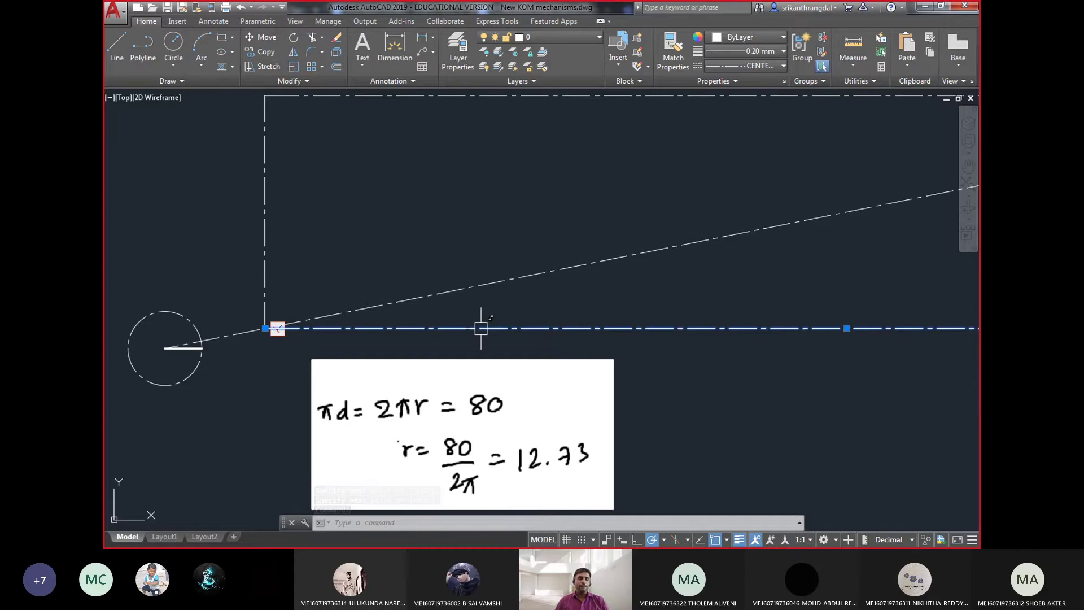
{"action": "key", "text": "Escape"}
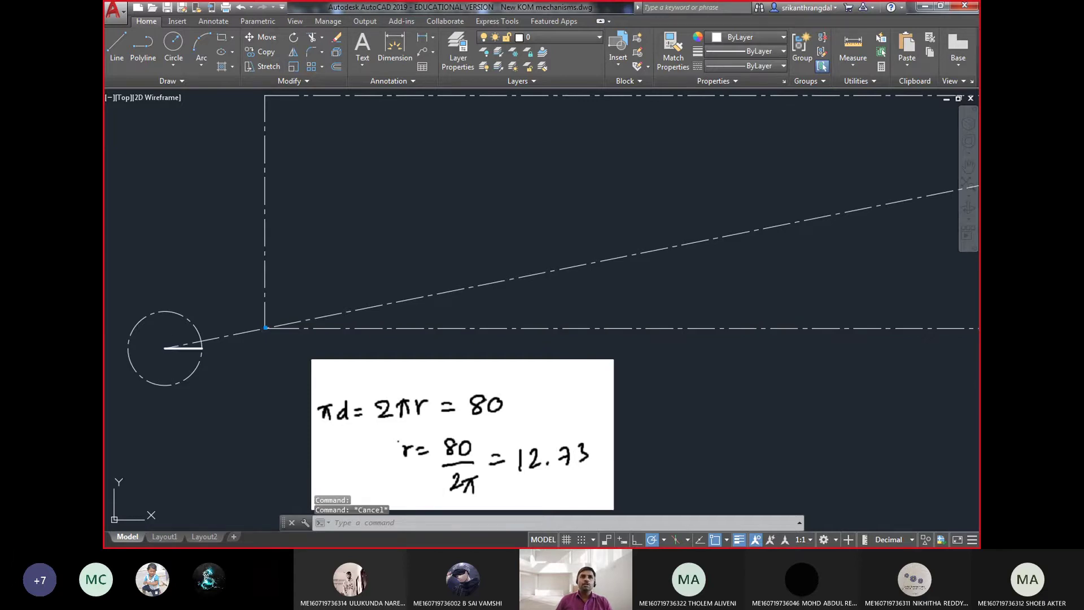
{"action": "key", "text": "Escape"}
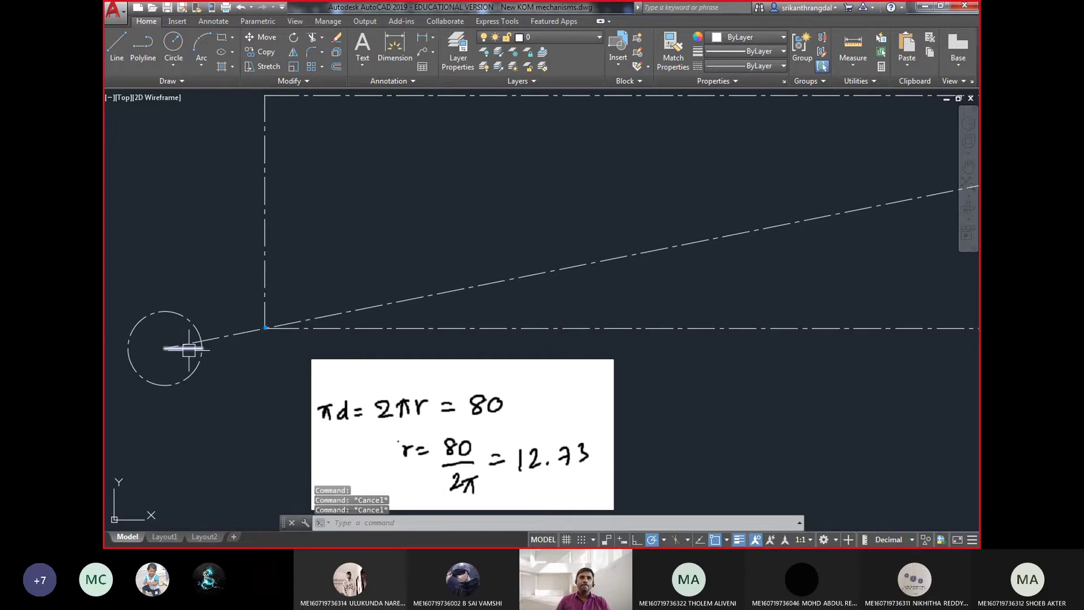
{"action": "type", "text": "ar"}
{"action": "key", "text": "Return"}
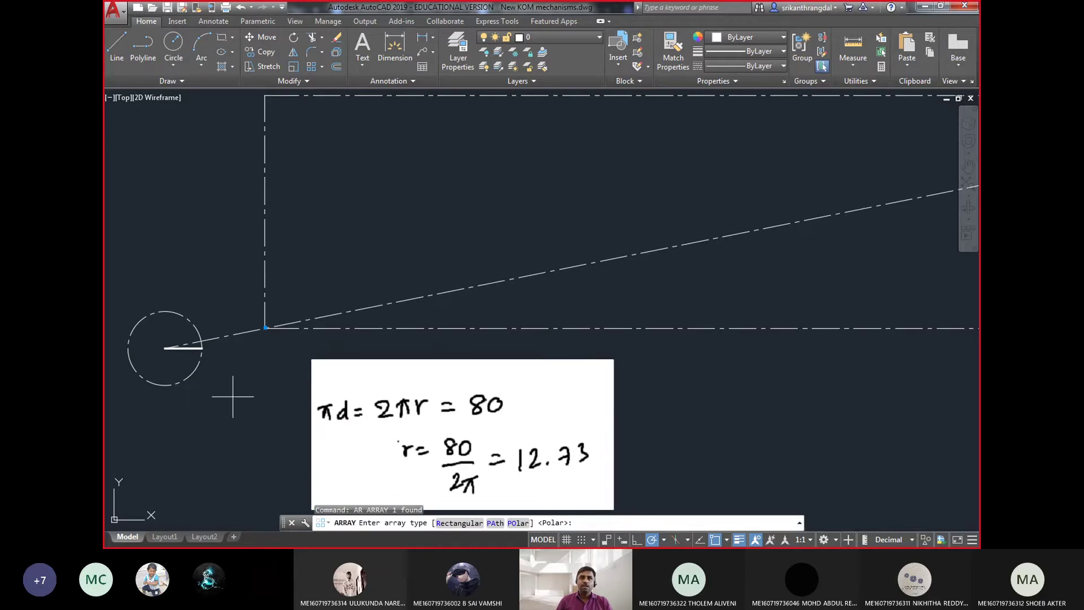
- Polar-array the radius line into 12 spokes about the circle's centre, then explode the array
{"action": "type", "text": "po"}
{"action": "key", "text": "Return"}
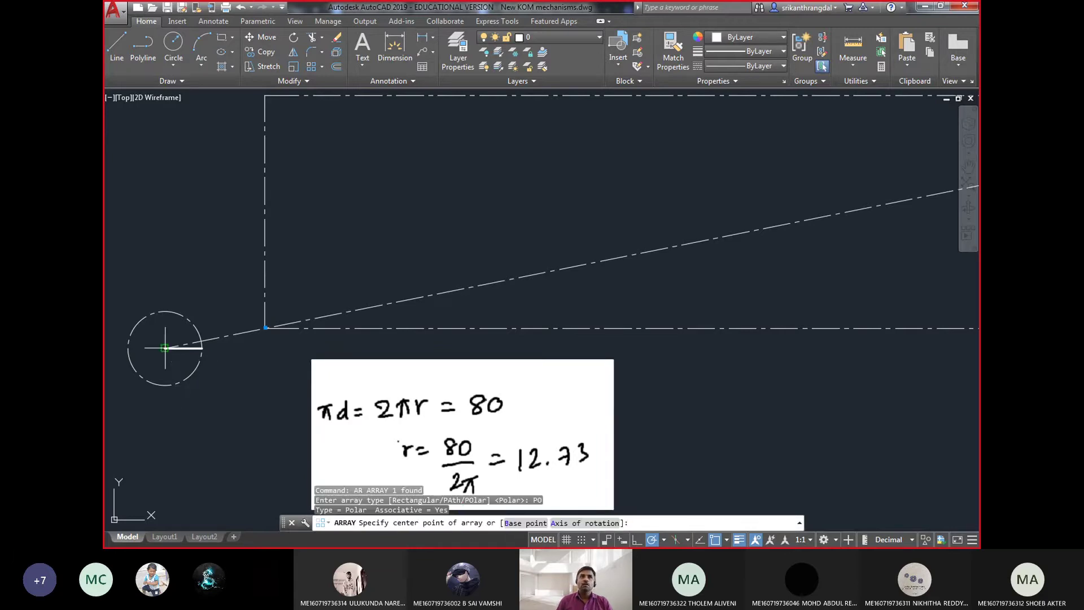
{"action": "left_click", "coordinate": [165, 348]}
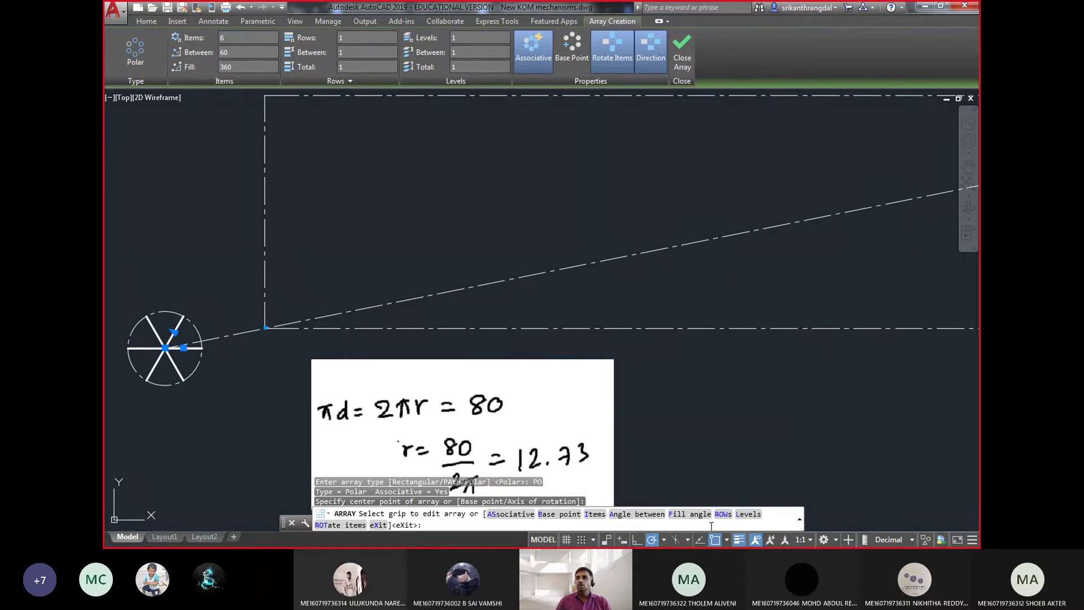
{"action": "left_click", "coordinate": [600, 515]}
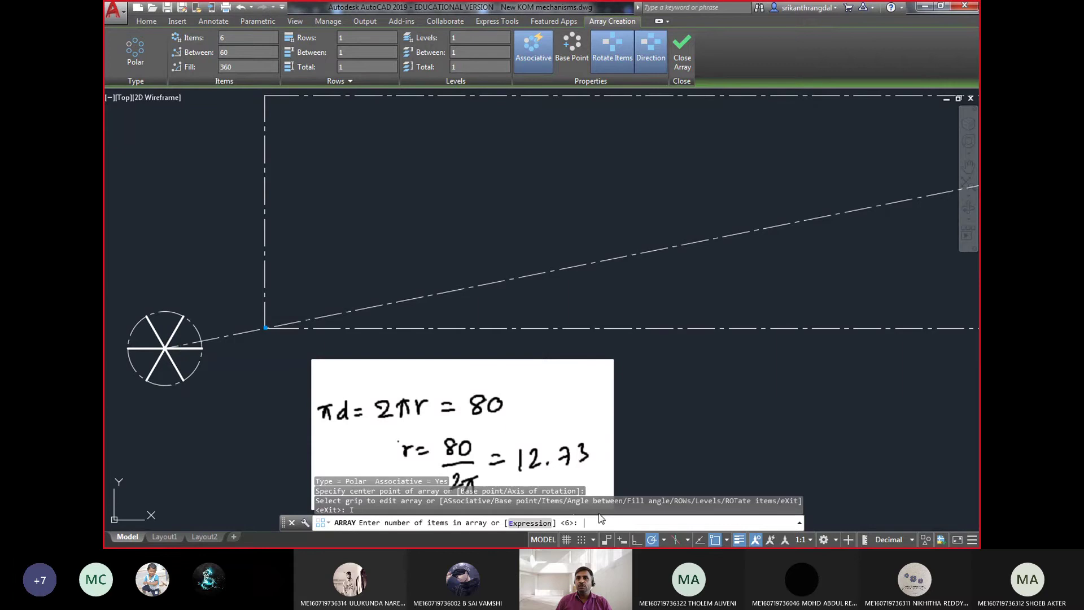
{"action": "type", "text": "12"}
{"action": "key", "text": "Return"}
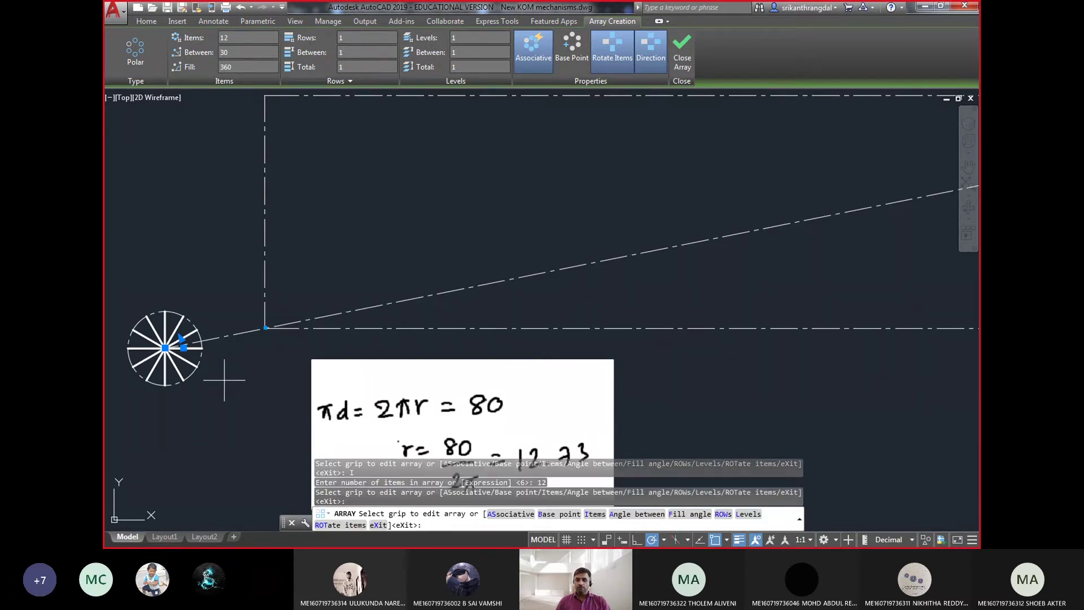
{"action": "key", "text": "Return"}
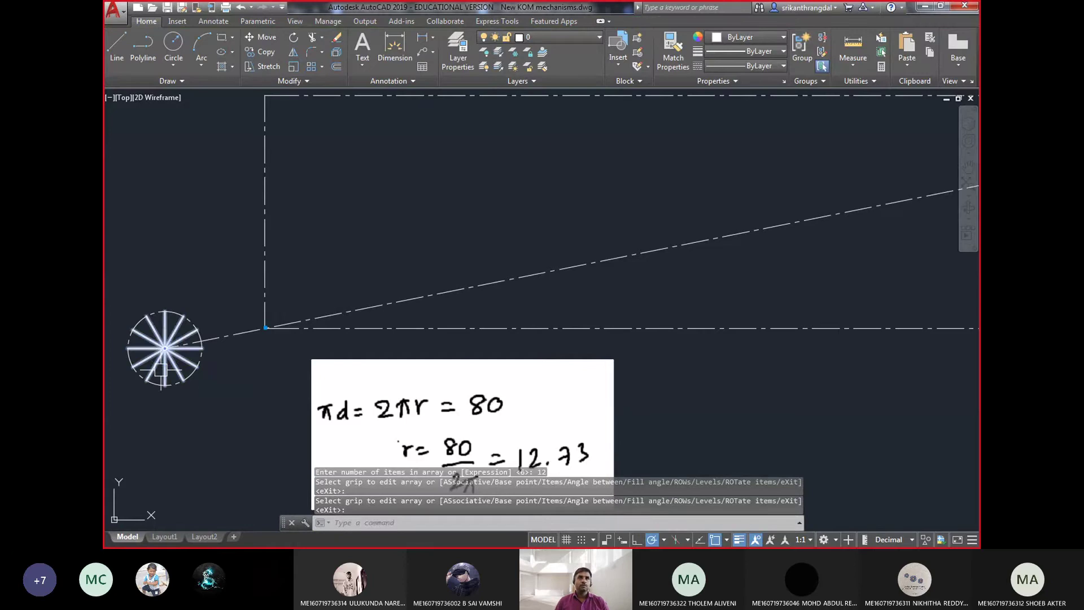
{"action": "left_click", "coordinate": [169, 371]}
{"action": "type", "text": "x"}
{"action": "key", "text": "Return"}
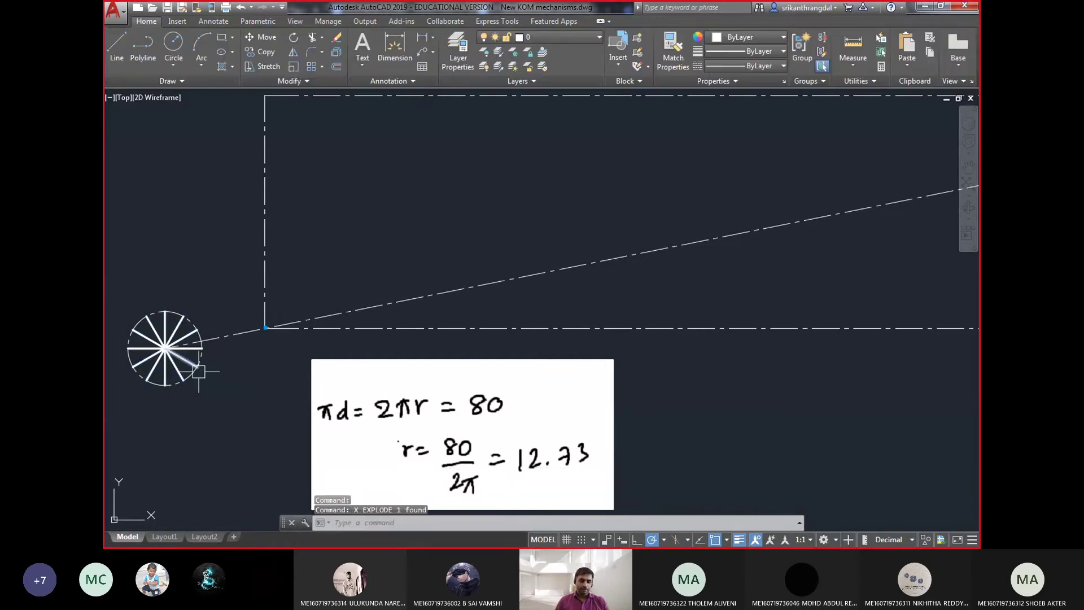
- Match the dash-dot centre-line style onto the wheel
{"action": "type", "text": "ma"}
{"action": "key", "text": "Return"}
{"action": "left_click", "coordinate": [228, 335]}
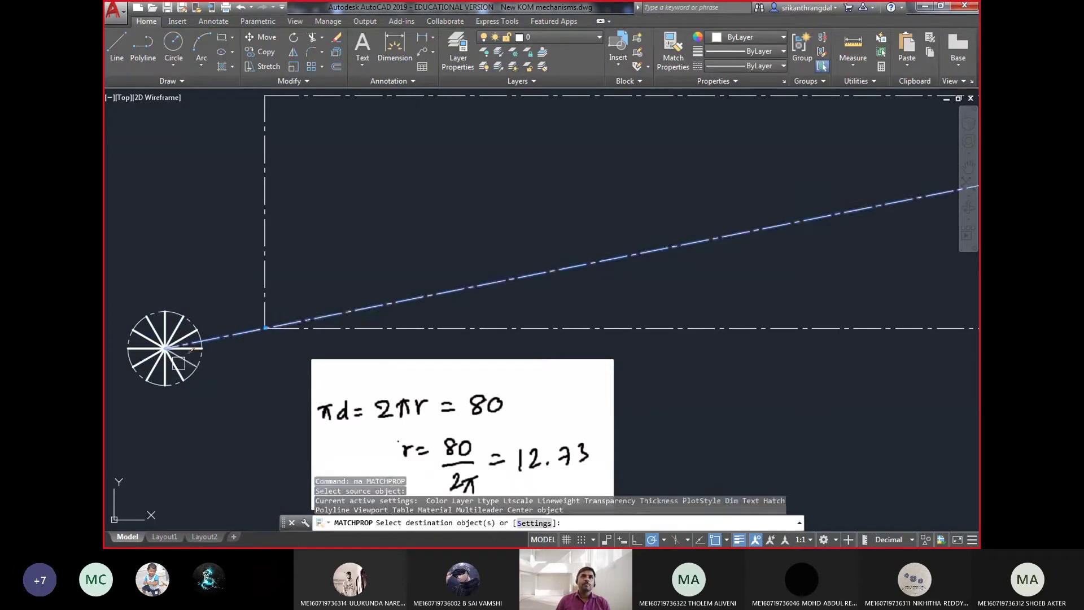
{"action": "scroll", "coordinate": [179, 362], "scroll_direction": "up", "scroll_amount": 4}
{"action": "left_click_drag", "start_coordinate": [183, 300], "coordinate": [243, 361]}
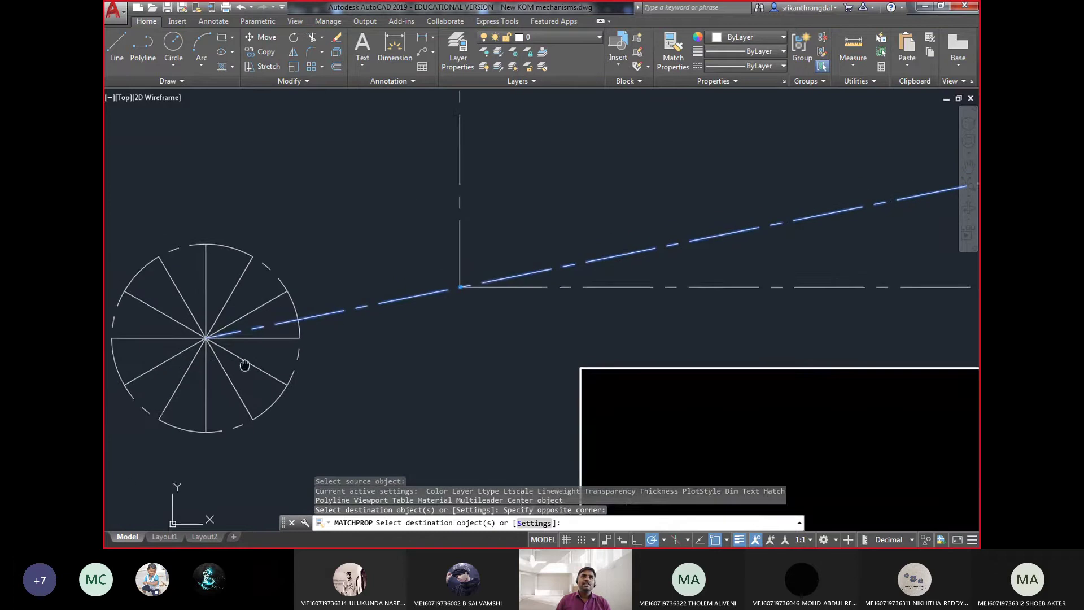
{"action": "middle_click_drag", "start_coordinate": [243, 362], "coordinate": [260, 346]}
{"action": "scroll", "coordinate": [245, 339], "scroll_direction": "up", "scroll_amount": 2}
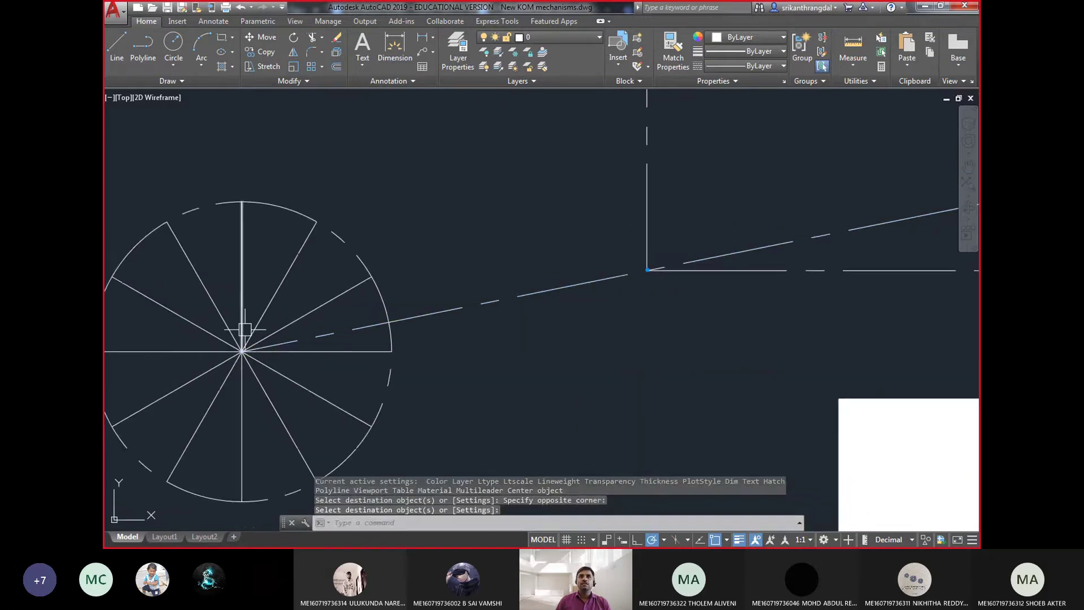
{"action": "key", "text": "Escape"}
- Draw four horizontal projection lines from the spoke ends to the vertical diameter
{"action": "type", "text": "l"}
{"action": "key", "text": "Return"}
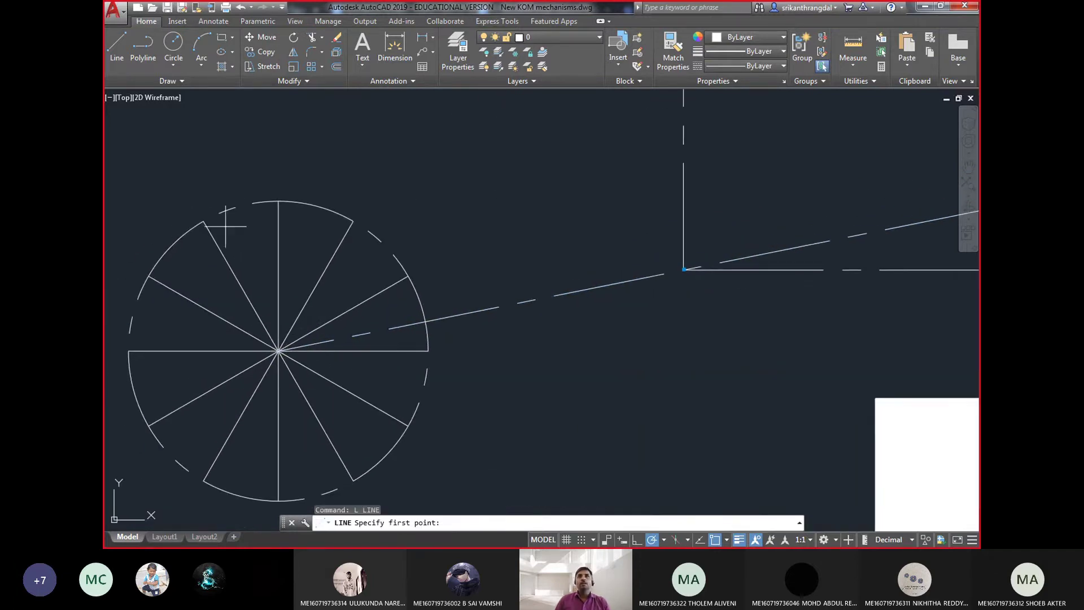
{"action": "left_click", "coordinate": [204, 221]}
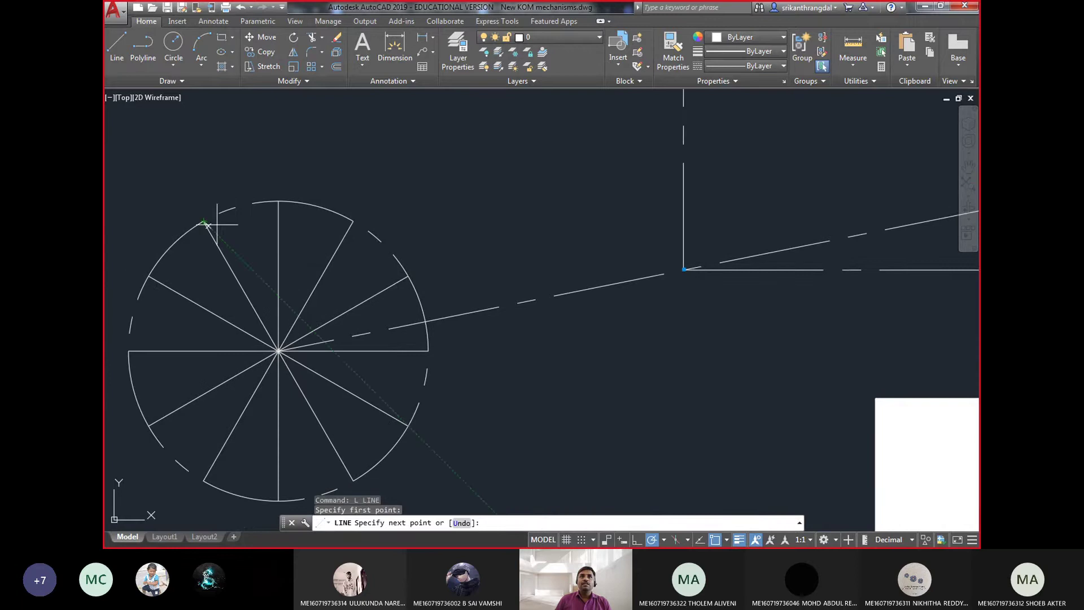
{"action": "left_click", "coordinate": [279, 220]}
{"action": "key", "text": "Return"}
{"action": "key", "text": "Return"}
{"action": "left_click", "coordinate": [149, 276]}
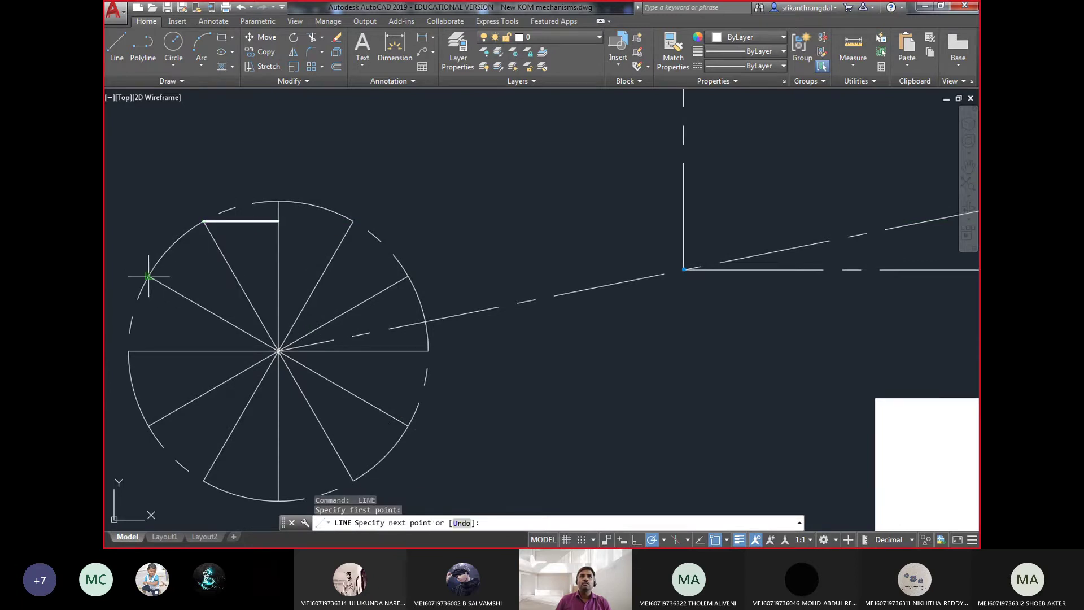
{"action": "left_click", "coordinate": [277, 277]}
{"action": "key", "text": "Return"}
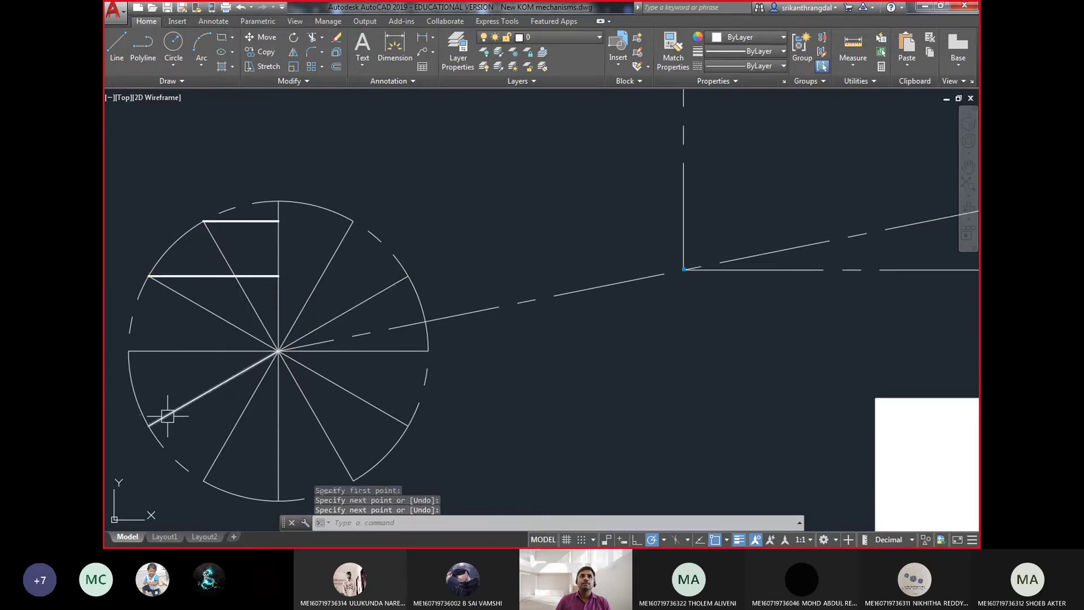
{"action": "key", "text": "Return"}
{"action": "left_click", "coordinate": [148, 425]}
{"action": "left_click", "coordinate": [278, 426]}
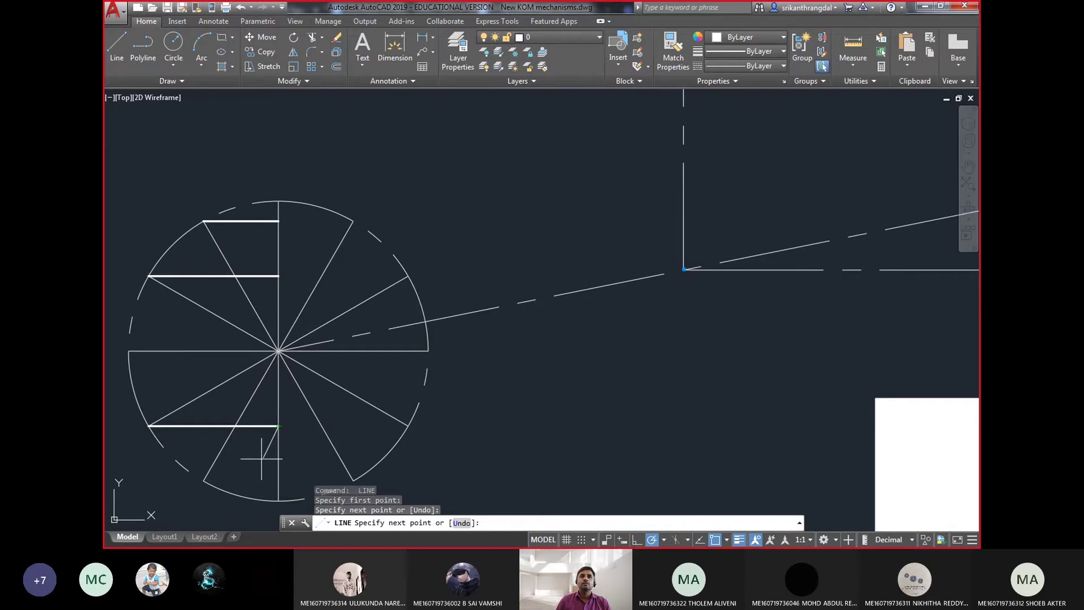
{"action": "key", "text": "Return"}
{"action": "key", "text": "Return"}
{"action": "left_click", "coordinate": [204, 481]}
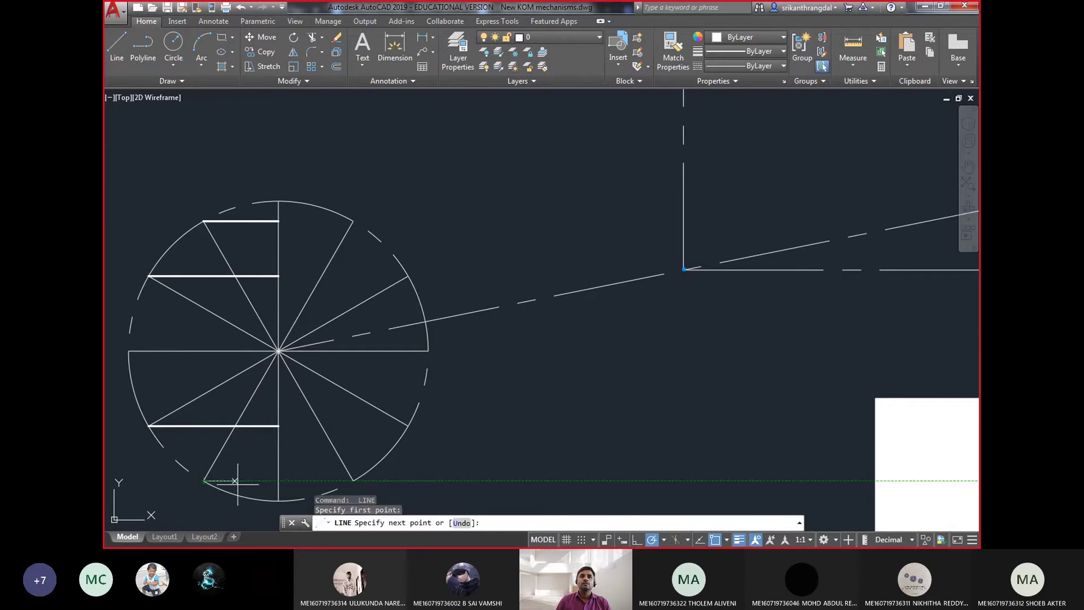
{"action": "left_click", "coordinate": [278, 481]}
{"action": "key", "text": "Return"}
- Trim away the wheel's right-hand arcs using the vertical diameter as the cutting edge
{"action": "middle_click_drag", "start_coordinate": [302, 448], "coordinate": [292, 432]}
{"action": "left_click", "coordinate": [267, 446]}
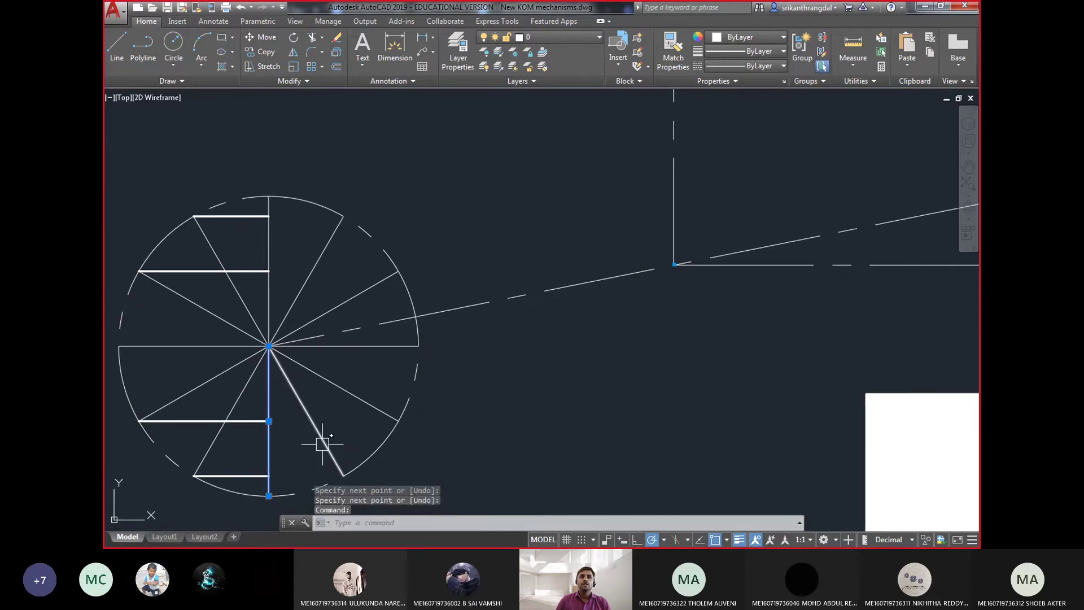
{"action": "type", "text": "tr"}
{"action": "key", "text": "Return"}
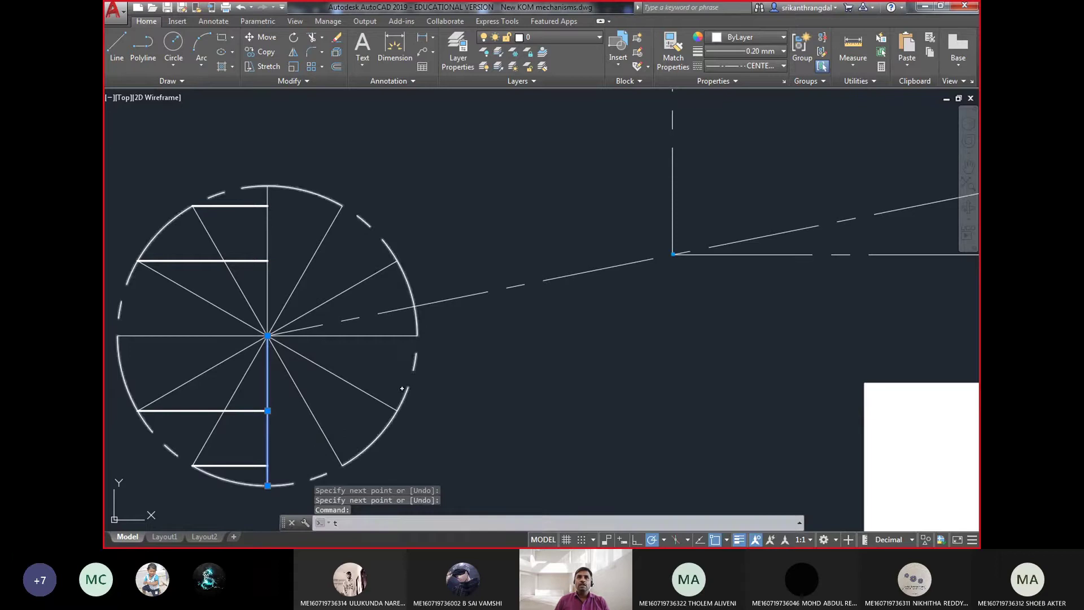
{"action": "left_click", "coordinate": [410, 394]}
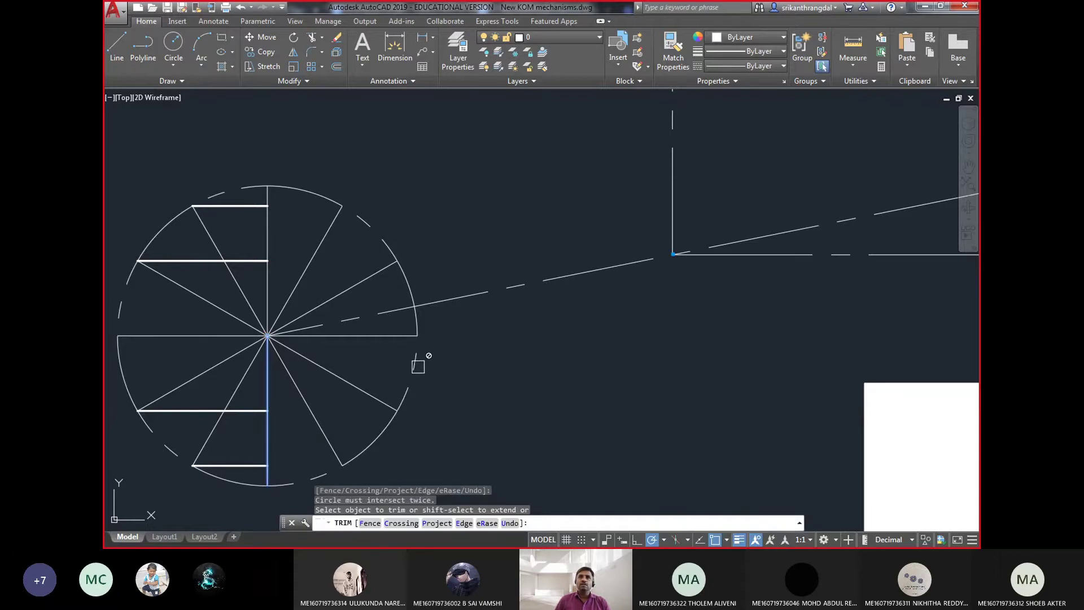
{"action": "key", "text": "Escape"}
{"action": "left_click", "coordinate": [269, 297]}
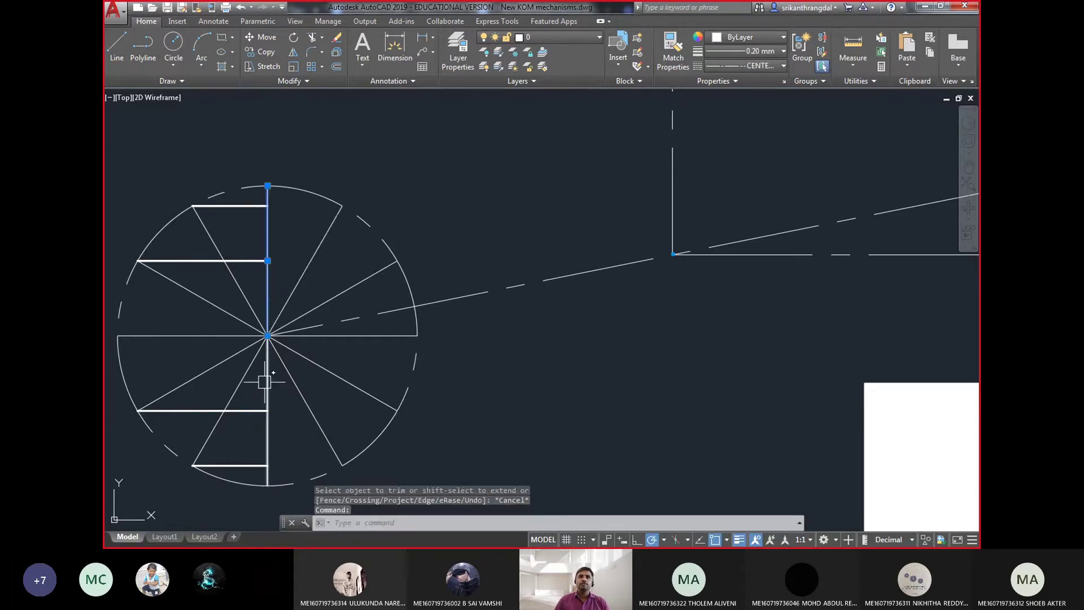
{"action": "type", "text": "tr"}
{"action": "key", "text": "Return"}
{"action": "left_click", "coordinate": [415, 308]}
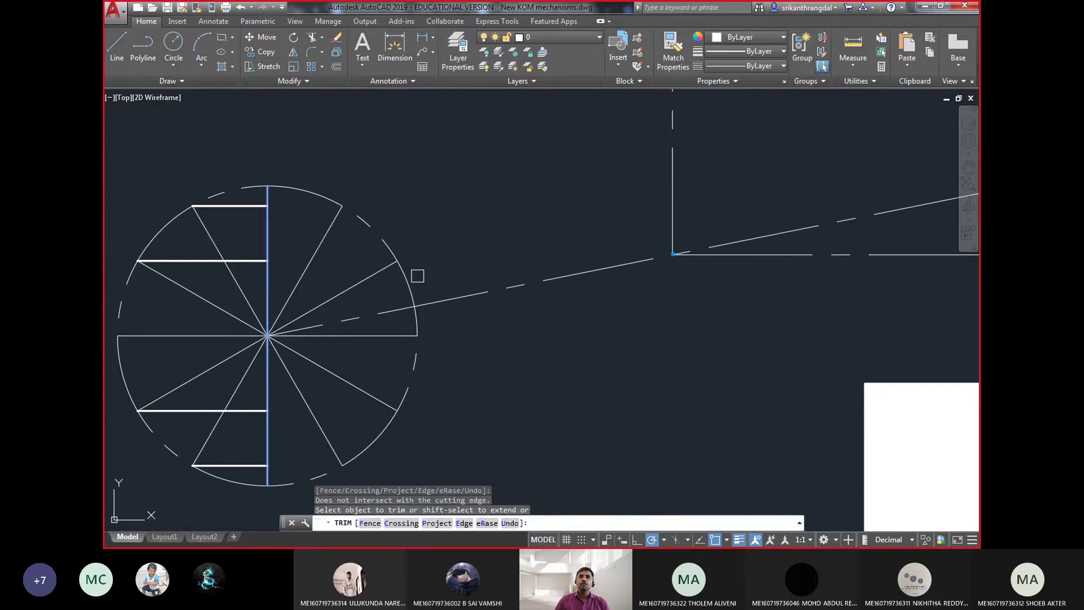
{"action": "left_click", "coordinate": [417, 276]}
{"action": "key", "text": "Escape"}
- Erase all the right-hand spokes, leaving only the wheel's left half
{"action": "left_click", "coordinate": [387, 268]}
{"action": "type", "text": "e"}
{"action": "key", "text": "Return"}
{"action": "left_click", "coordinate": [317, 251]}
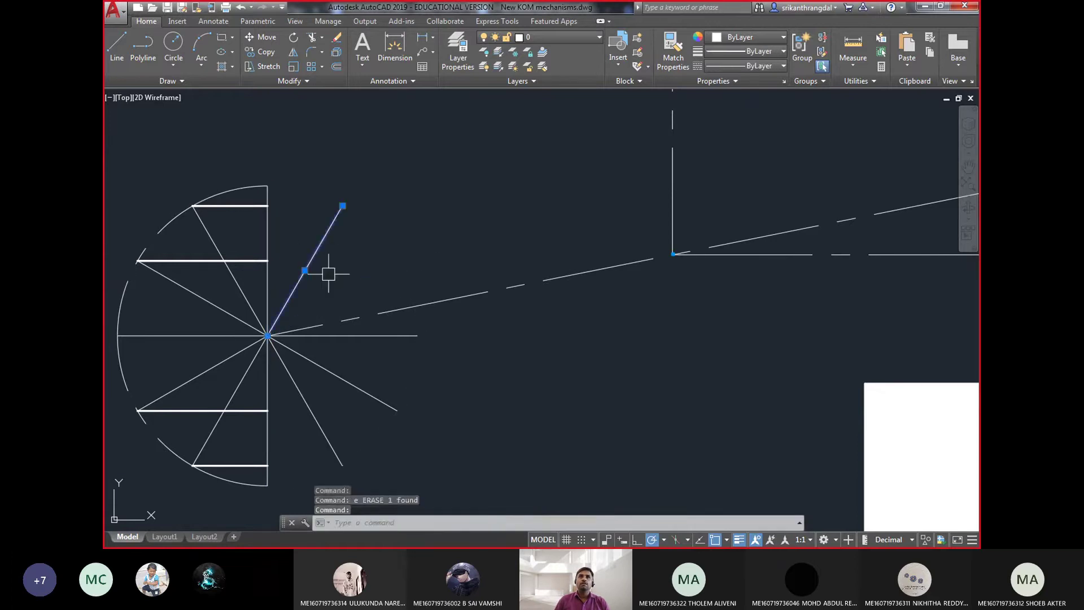
{"action": "key", "text": "Return"}
{"action": "left_click", "coordinate": [435, 335]}
{"action": "left_click", "coordinate": [387, 399]}
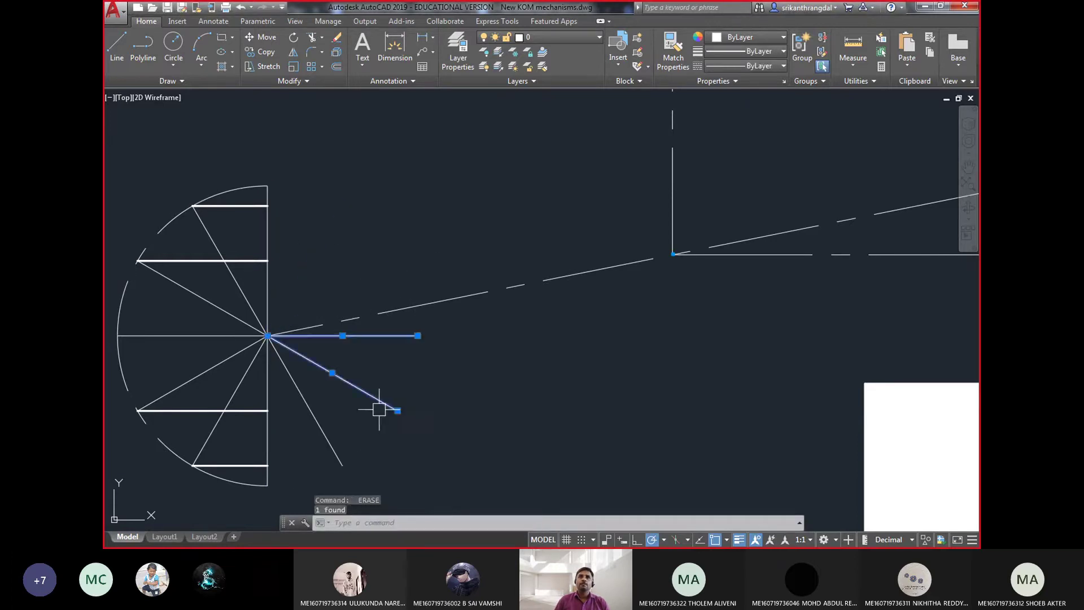
{"action": "key", "text": "Return"}
{"action": "left_click", "coordinate": [368, 414]}
{"action": "left_click", "coordinate": [286, 454]}
{"action": "type", "text": "e"}
{"action": "key", "text": "Return"}
{"action": "middle_click_drag", "start_coordinate": [341, 412], "coordinate": [334, 404]}
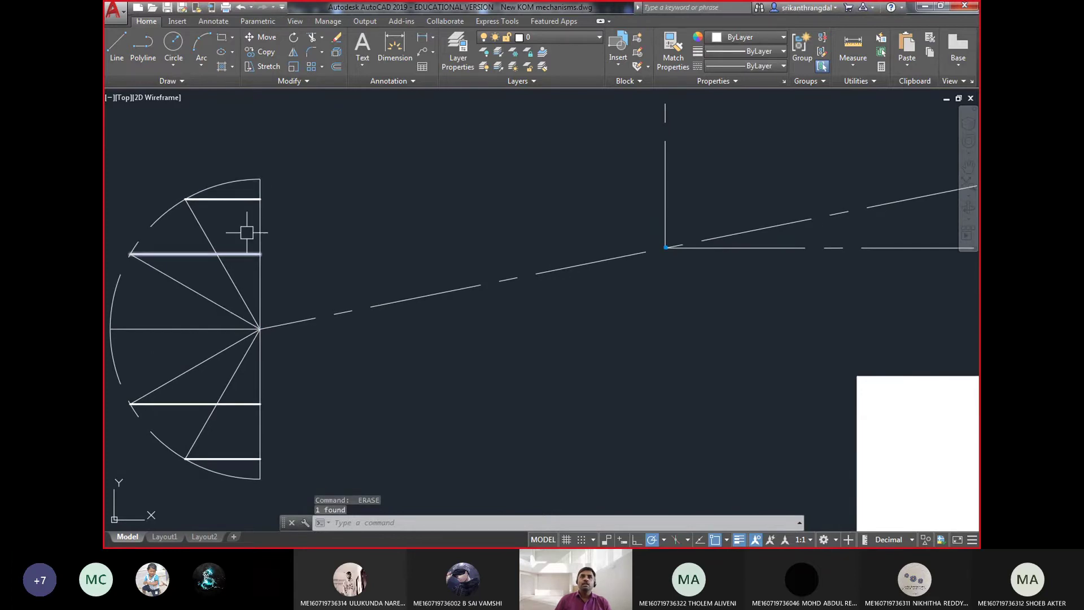
- Place point markers at the four projection-line ends on the diameter
{"action": "type", "text": "po"}
{"action": "key", "text": "Return"}
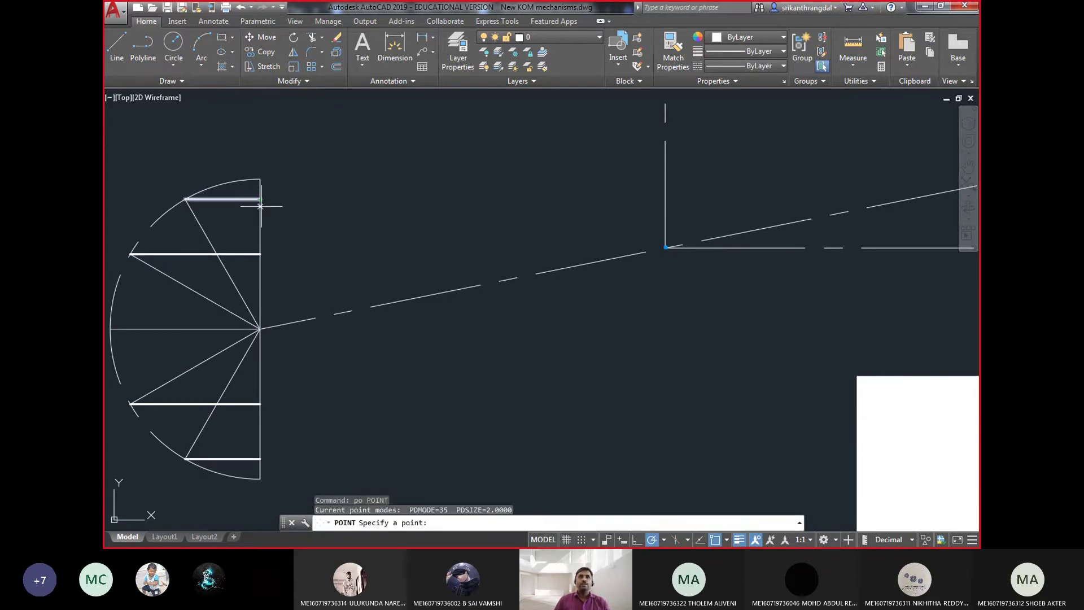
{"action": "left_click", "coordinate": [259, 199]}
{"action": "left_click", "coordinate": [260, 254]}
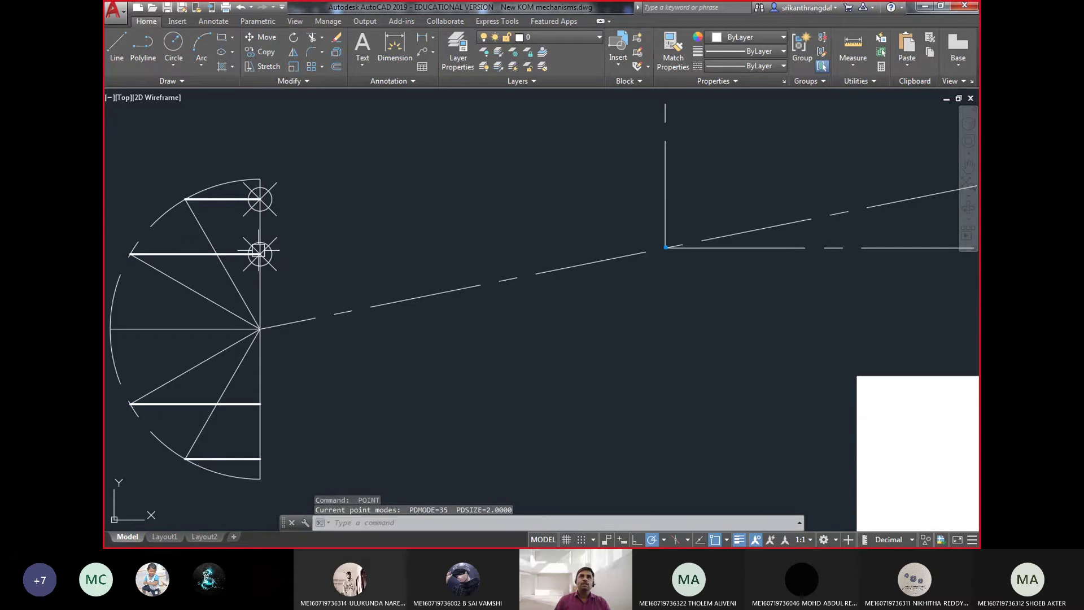
{"action": "key", "text": "Return"}
{"action": "left_click", "coordinate": [259, 404]}
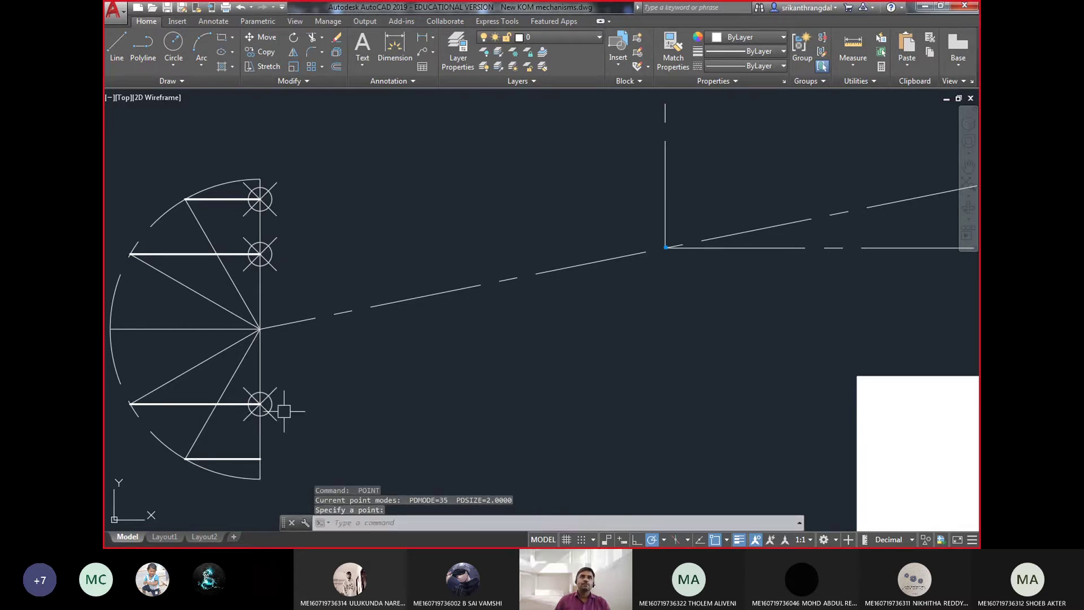
{"action": "left_click", "coordinate": [260, 459]}
{"action": "key", "text": "Return"}
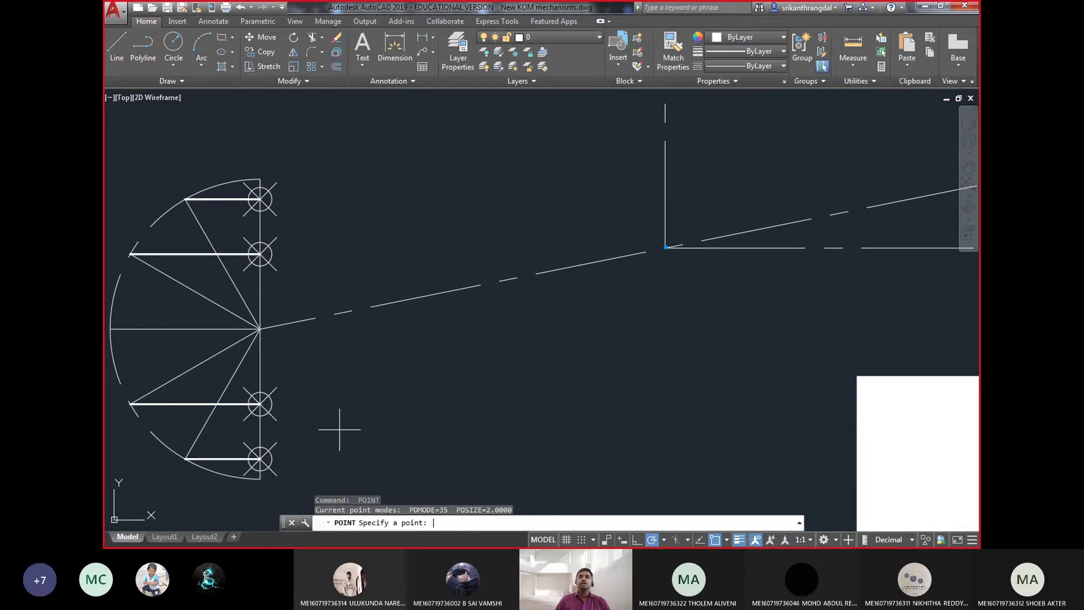
{"action": "key", "text": "Escape"}
- Divide the displacement diagram's horizontal baseline into 6 equal parts with DIV
{"action": "scroll", "coordinate": [323, 427], "scroll_direction": "down", "scroll_amount": 4}
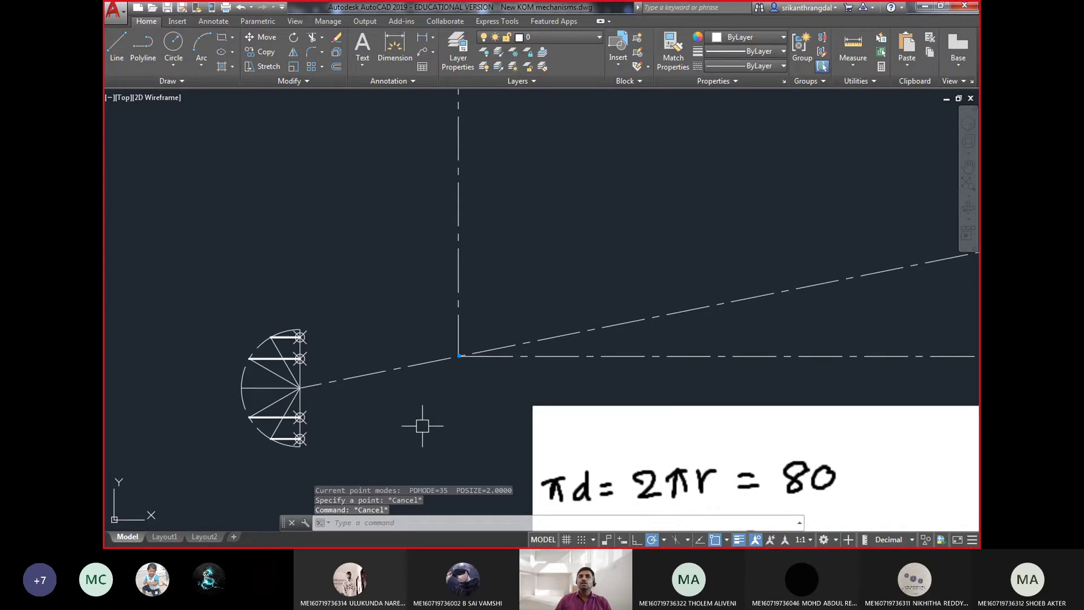
{"action": "mouse_move", "coordinate": [423, 426]}
{"action": "middle_mouse_down"}
{"action": "mouse_move", "coordinate": [326, 438]}
{"action": "mouse_move", "coordinate": [249, 386]}
{"action": "middle_mouse_up"}
{"action": "scroll", "coordinate": [315, 439], "scroll_direction": "down", "scroll_amount": 2}
{"action": "left_click", "coordinate": [591, 350]}
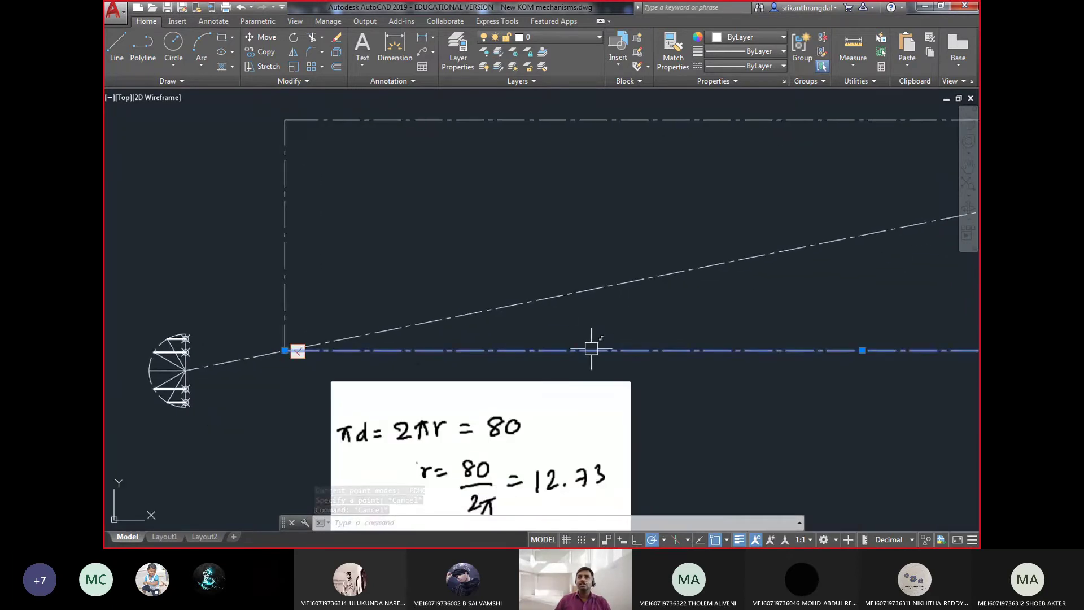
{"action": "key", "text": "Escape"}
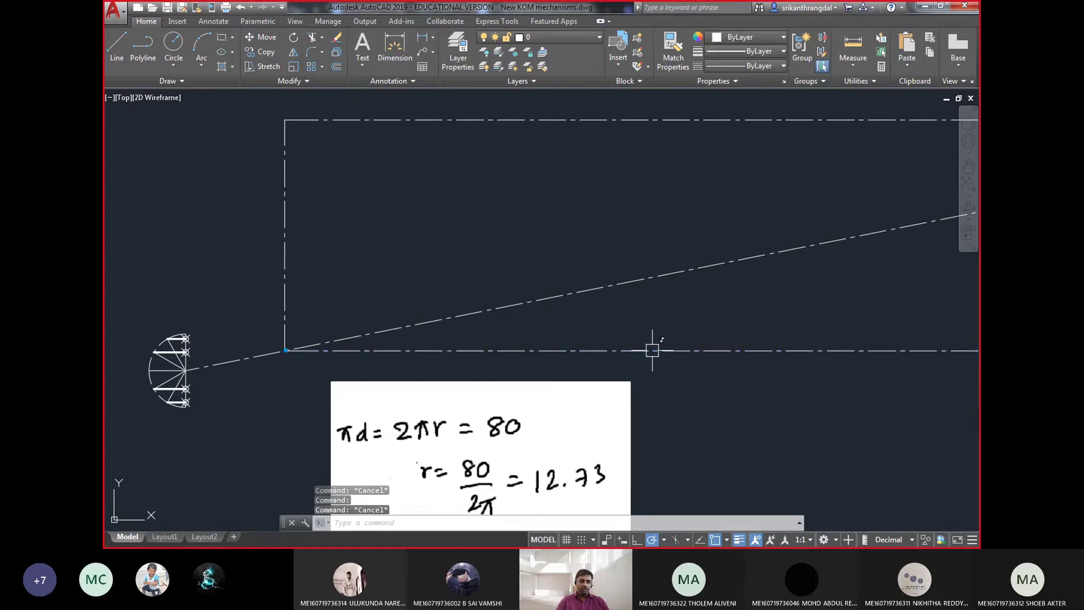
{"action": "type", "text": "div"}
{"action": "key", "text": "Return"}
{"action": "left_click", "coordinate": [625, 349]}
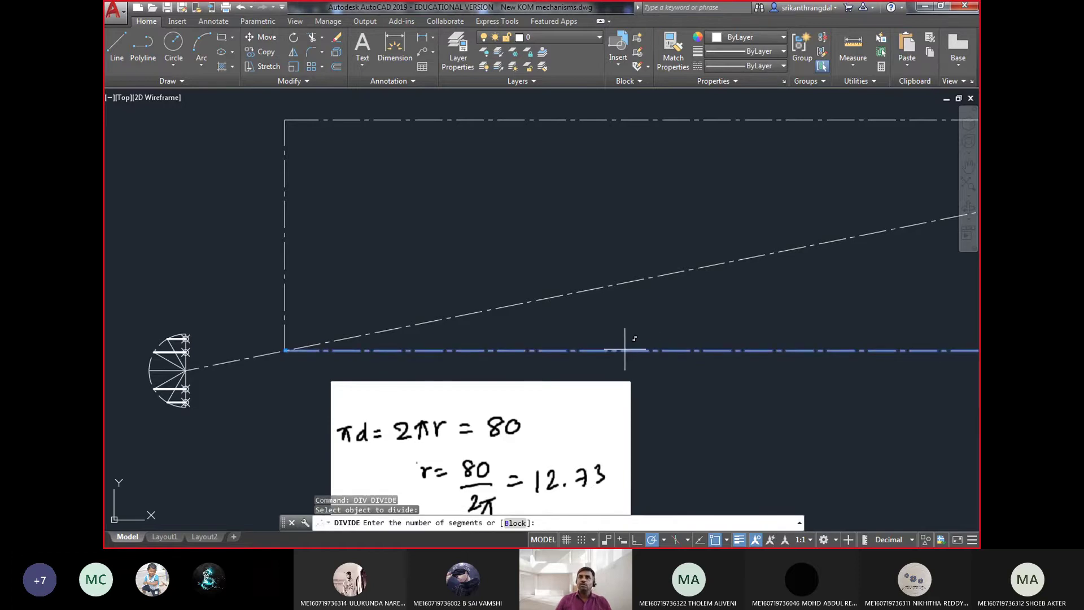
{"action": "key", "text": "Return"}
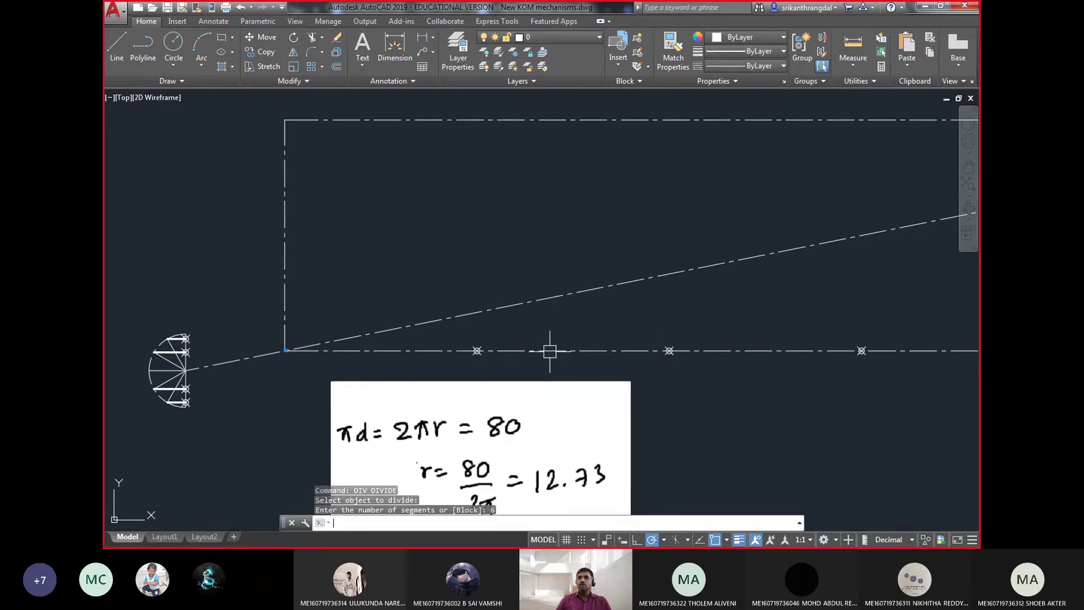
{"action": "scroll", "coordinate": [523, 346], "scroll_direction": "down", "scroll_amount": 2}
{"action": "mouse_move", "coordinate": [544, 346]}
{"action": "middle_mouse_down"}
{"action": "mouse_move", "coordinate": [491, 343]}
{"action": "mouse_move", "coordinate": [383, 378]}
{"action": "middle_mouse_up"}
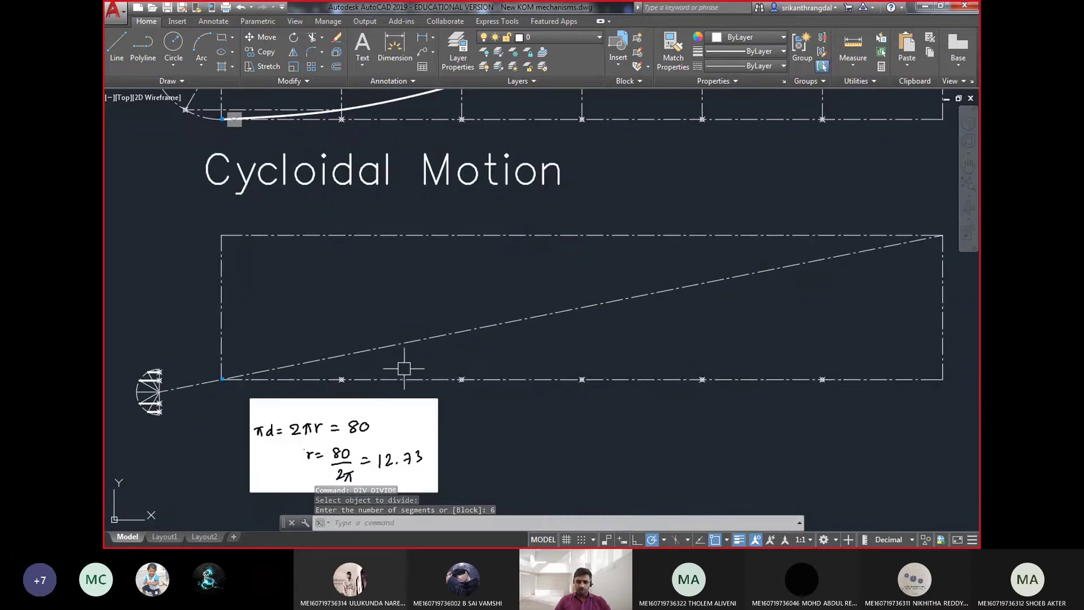
- Copy the diagram's right vertical line onto the four baseline division marks
{"action": "left_click", "coordinate": [943, 321]}
{"action": "type", "text": "co"}
{"action": "key", "text": "Return"}
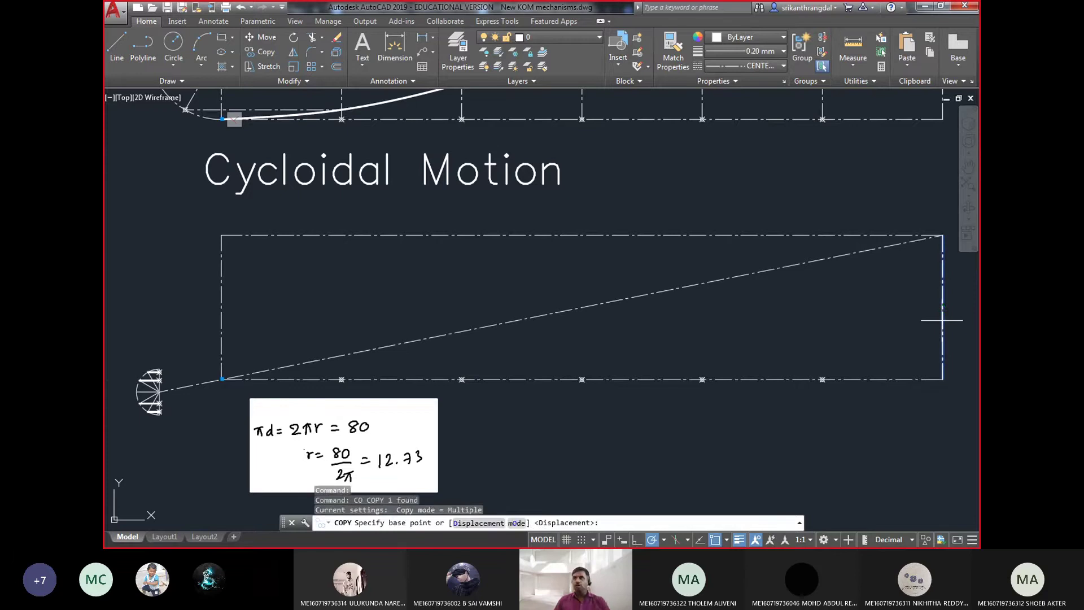
{"action": "left_click", "coordinate": [943, 380]}
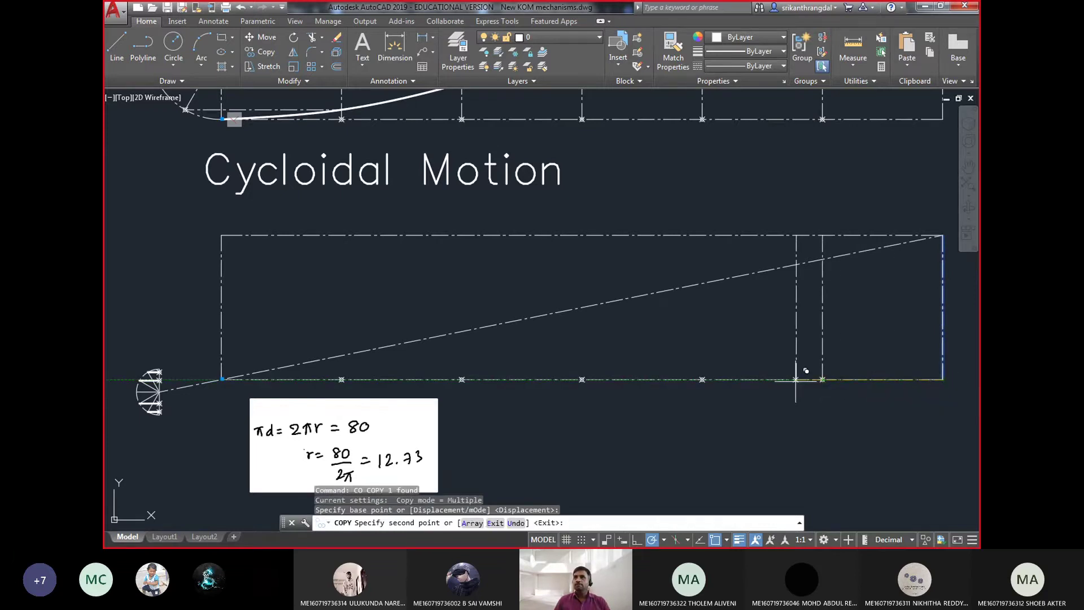
{"action": "left_click", "coordinate": [702, 380]}
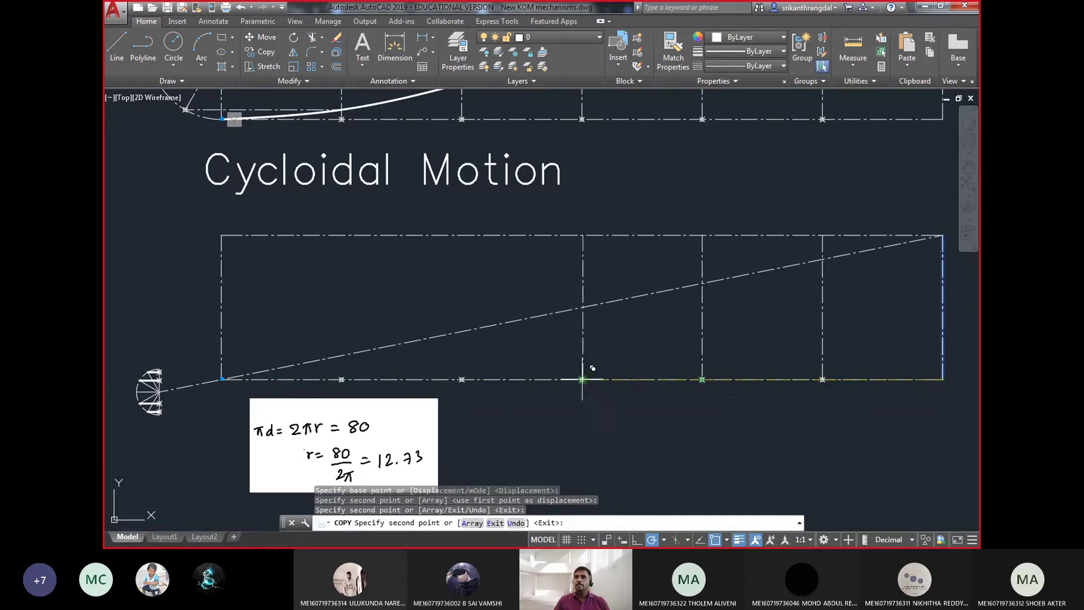
{"action": "left_click", "coordinate": [581, 380]}
{"action": "left_click", "coordinate": [462, 380]}
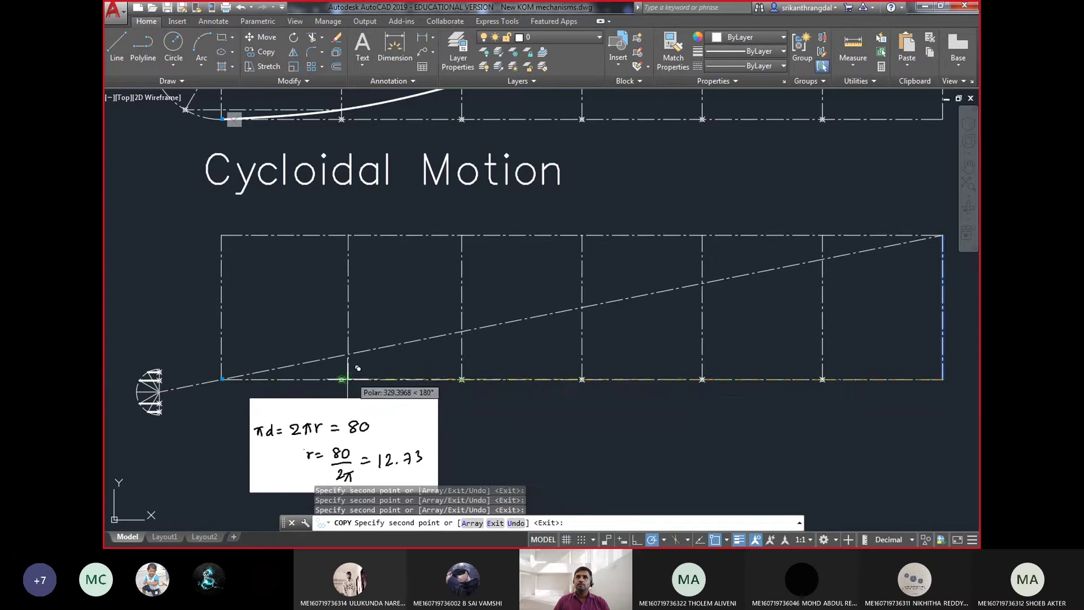
{"action": "left_click", "coordinate": [342, 379]}
{"action": "key", "text": "Return"}
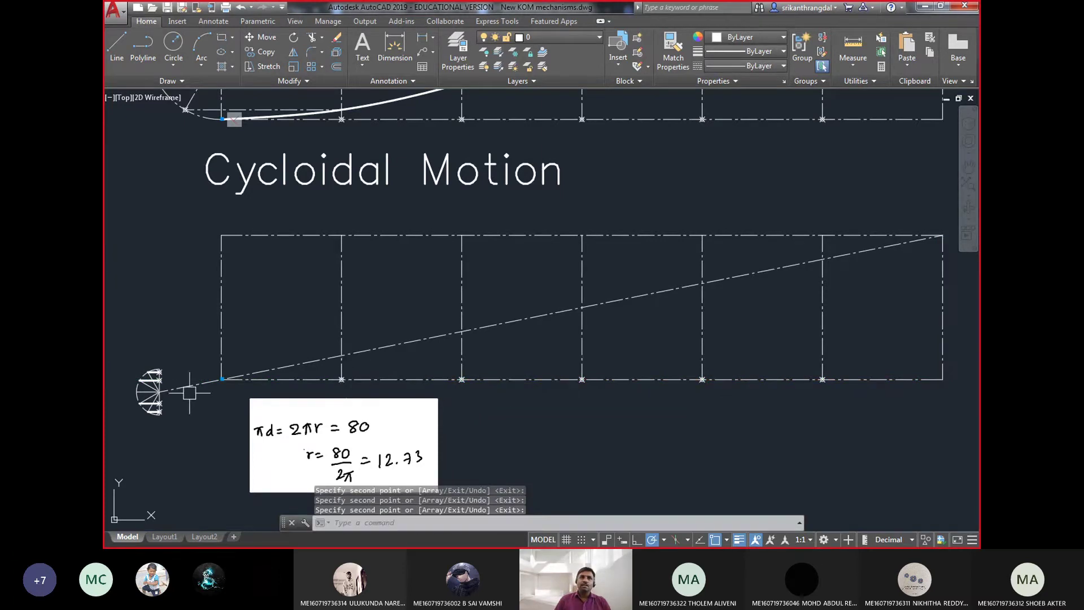
{"action": "left_click", "coordinate": [153, 395]}
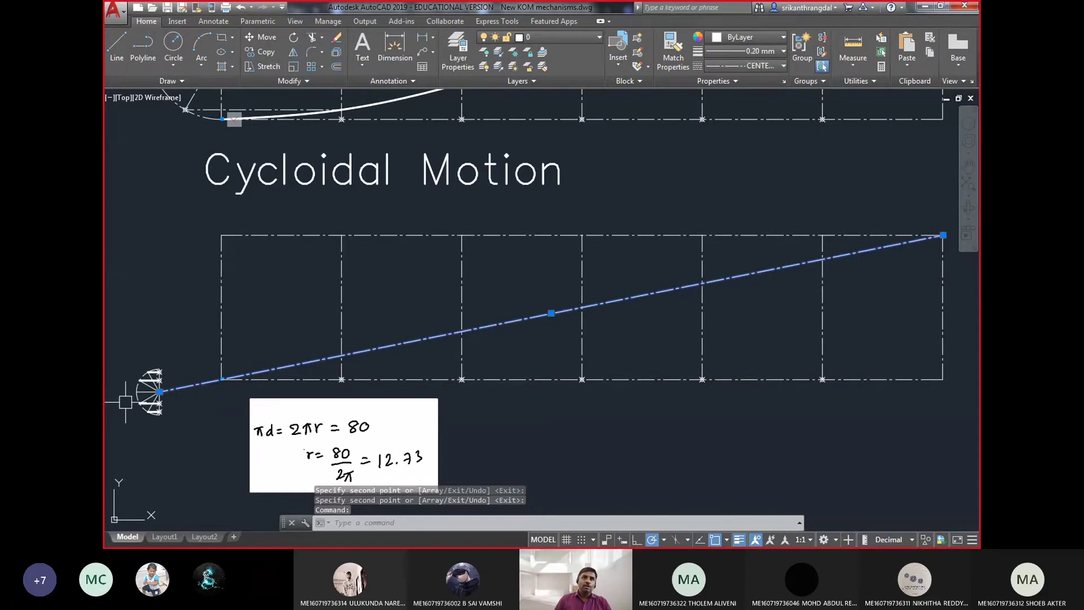
{"action": "scroll", "coordinate": [125, 402], "scroll_direction": "up", "scroll_amount": 2}
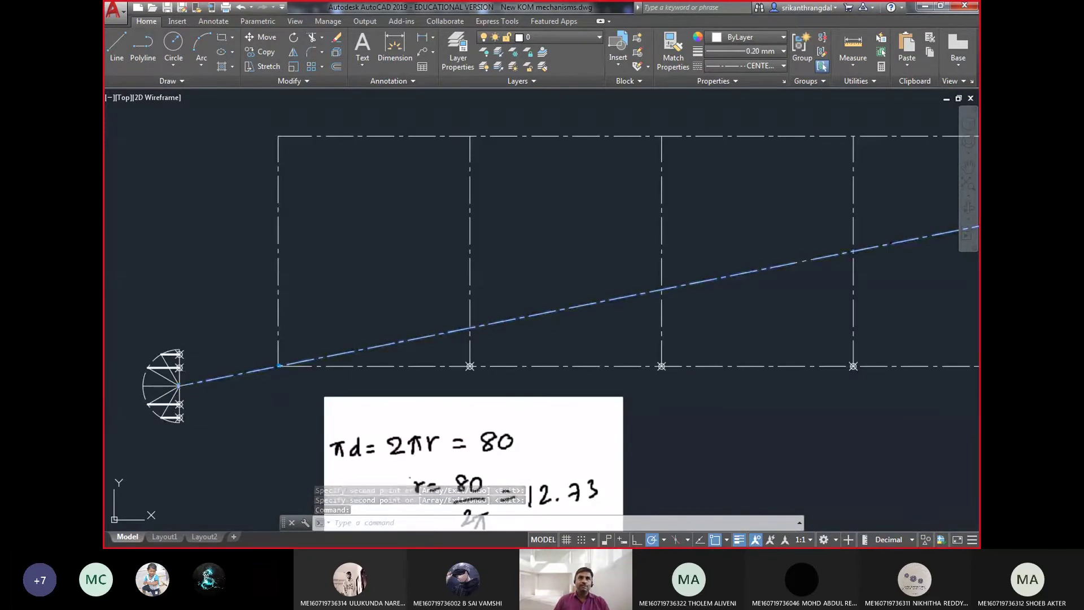
- Place three parallel copies of the diagonal through the half circle's marked nodes
{"action": "key", "text": "Escape"}
{"action": "left_click", "coordinate": [210, 377]}
{"action": "type", "text": "co"}
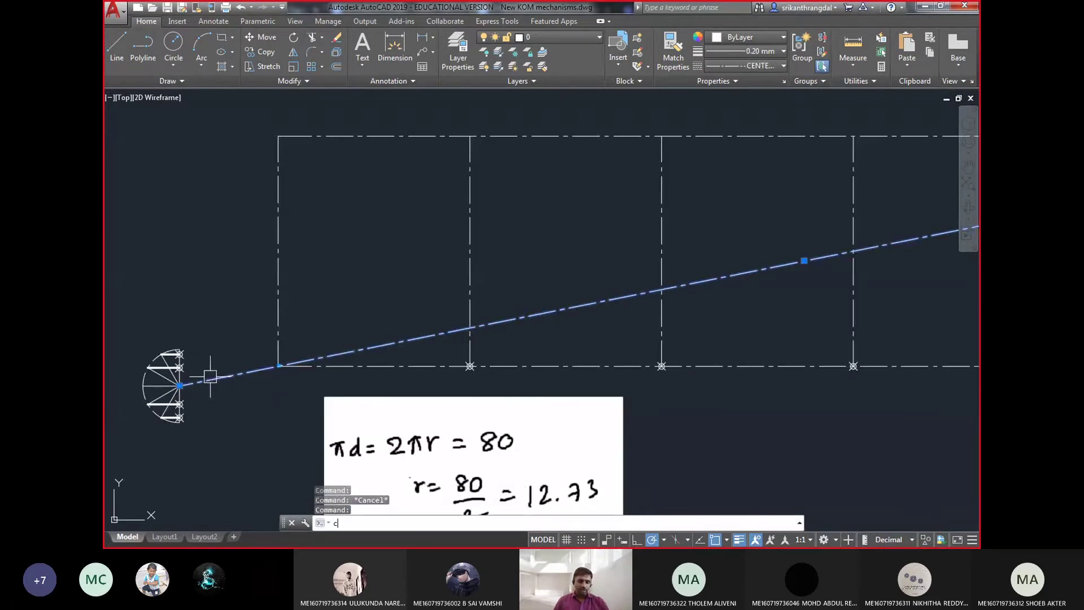
{"action": "key", "text": "Return"}
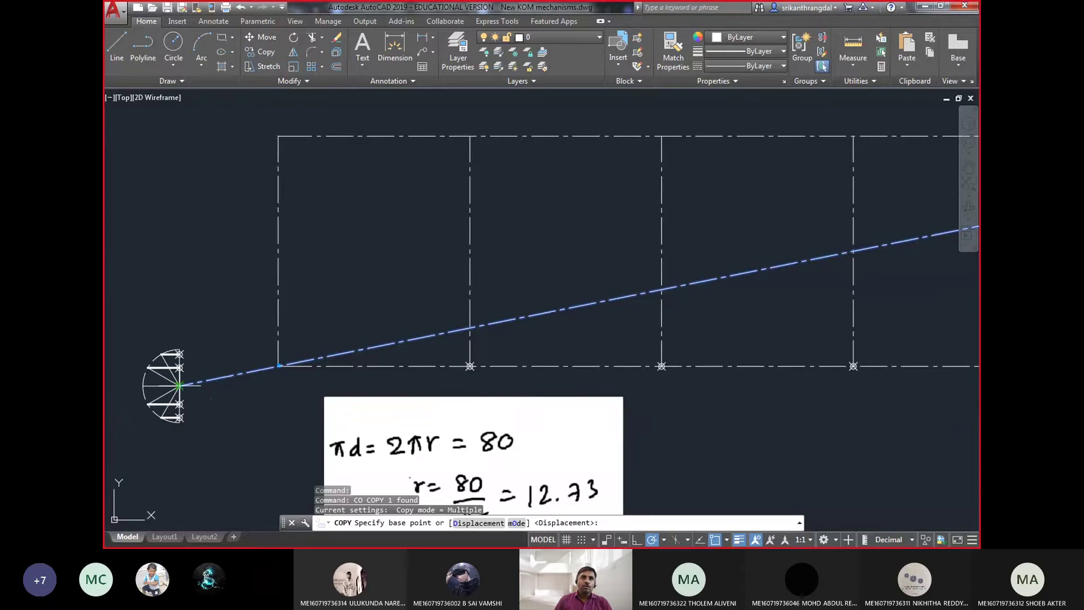
{"action": "left_click", "coordinate": [179, 386]}
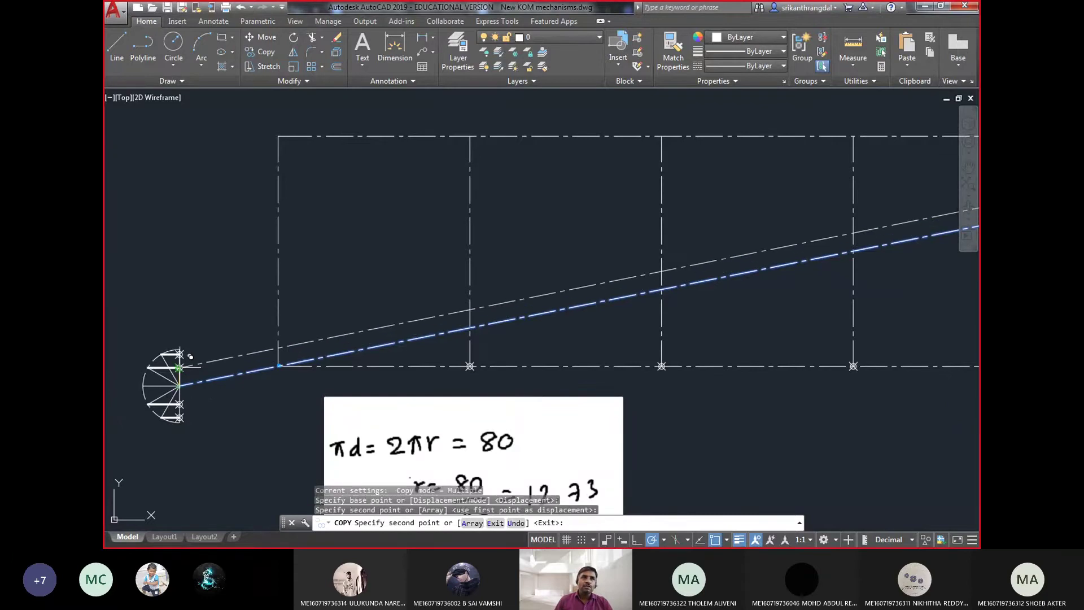
{"action": "left_click", "coordinate": [180, 354]}
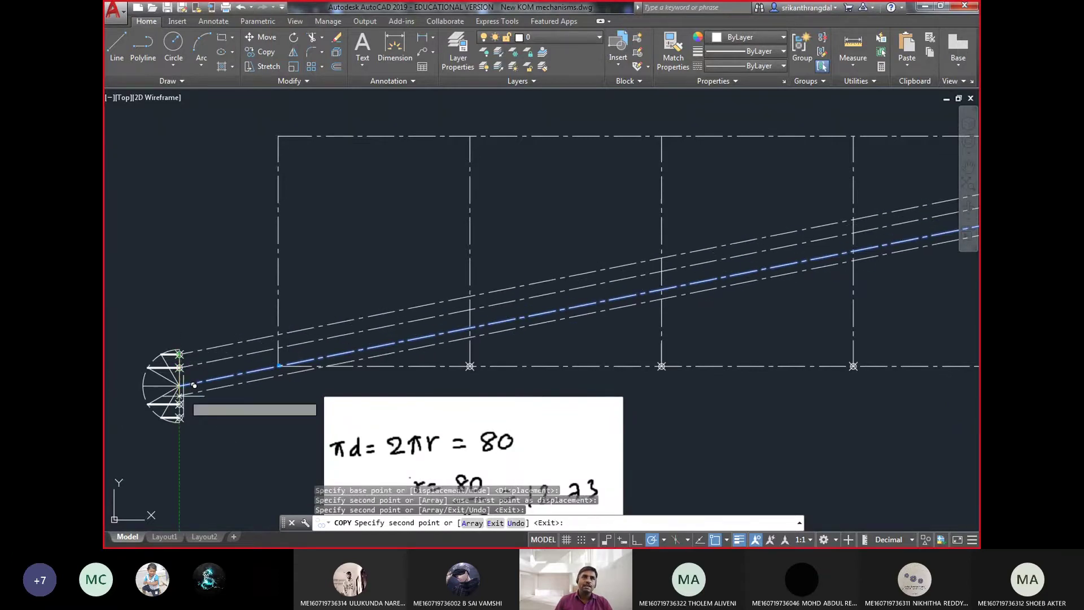
{"action": "left_click", "coordinate": [180, 404]}
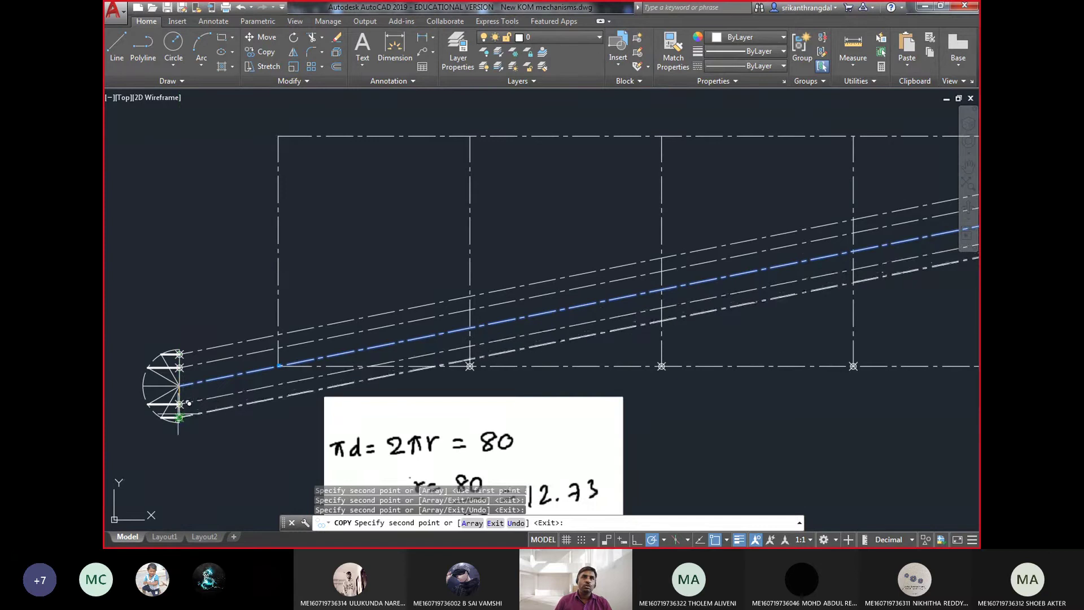
{"action": "left_click", "coordinate": [180, 418]}
{"action": "key", "text": "Return"}
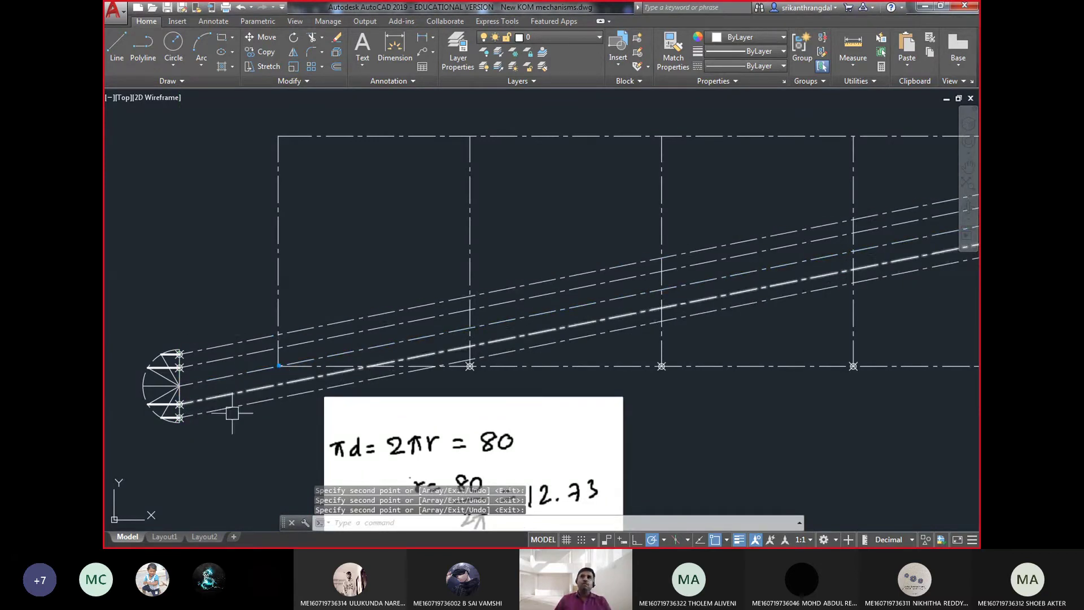
- Place POINT markers where the second and third vertical division lines meet their inclined lines
{"action": "middle_click_drag", "start_coordinate": [462, 371], "coordinate": [445, 367]}
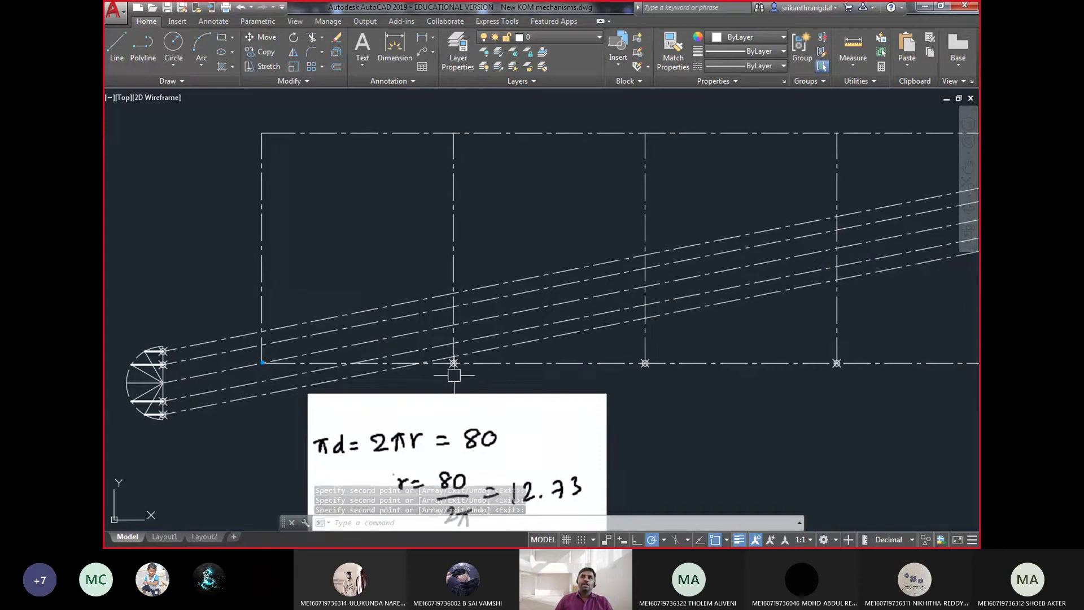
{"action": "left_click", "coordinate": [455, 243]}
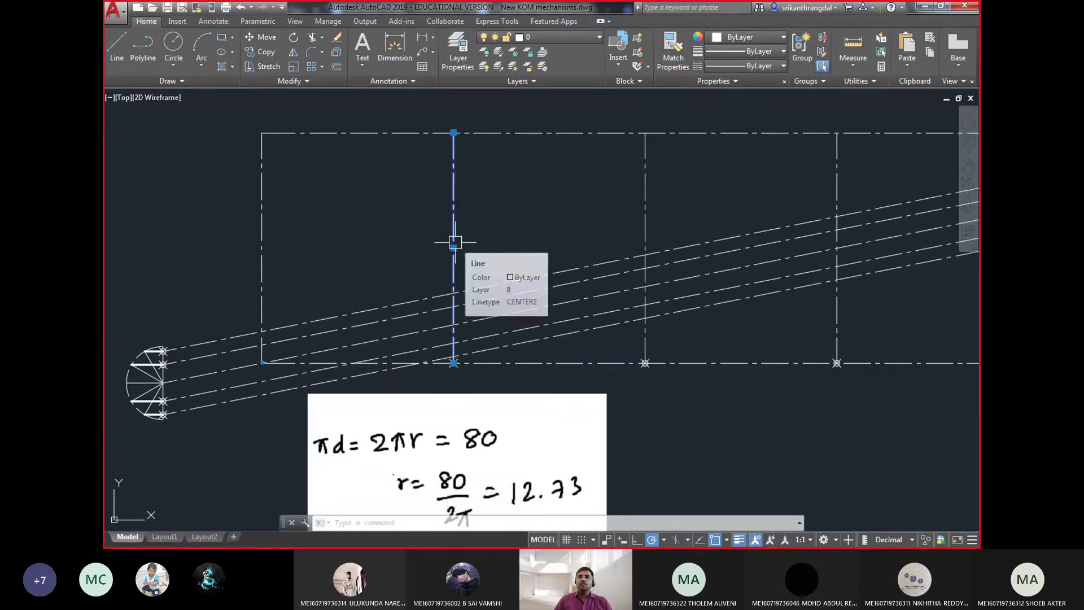
{"action": "left_click", "coordinate": [548, 338]}
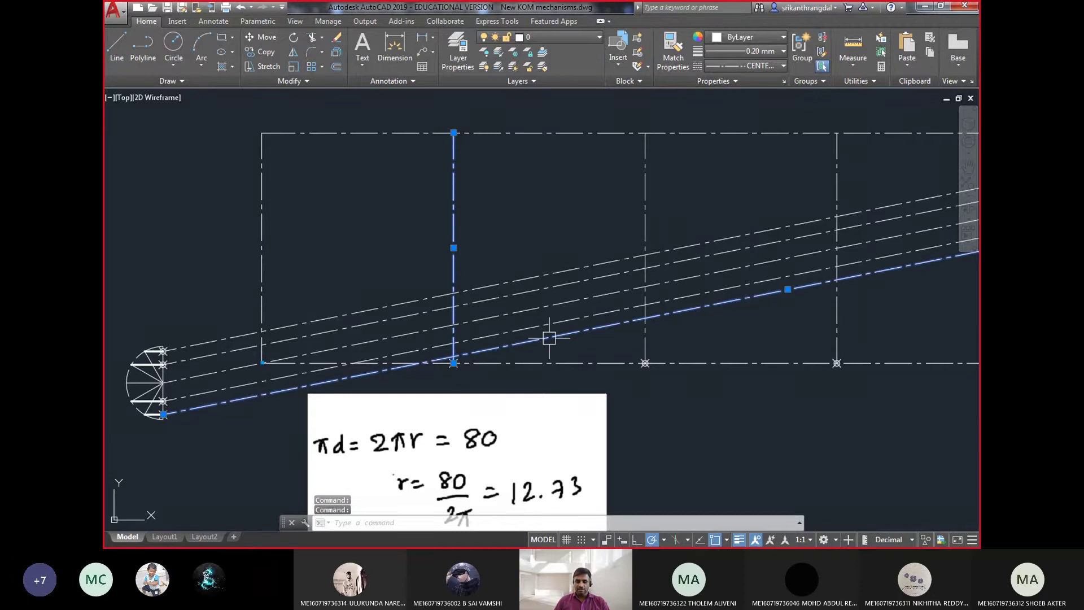
{"action": "type", "text": "po"}
{"action": "key", "text": "Return"}
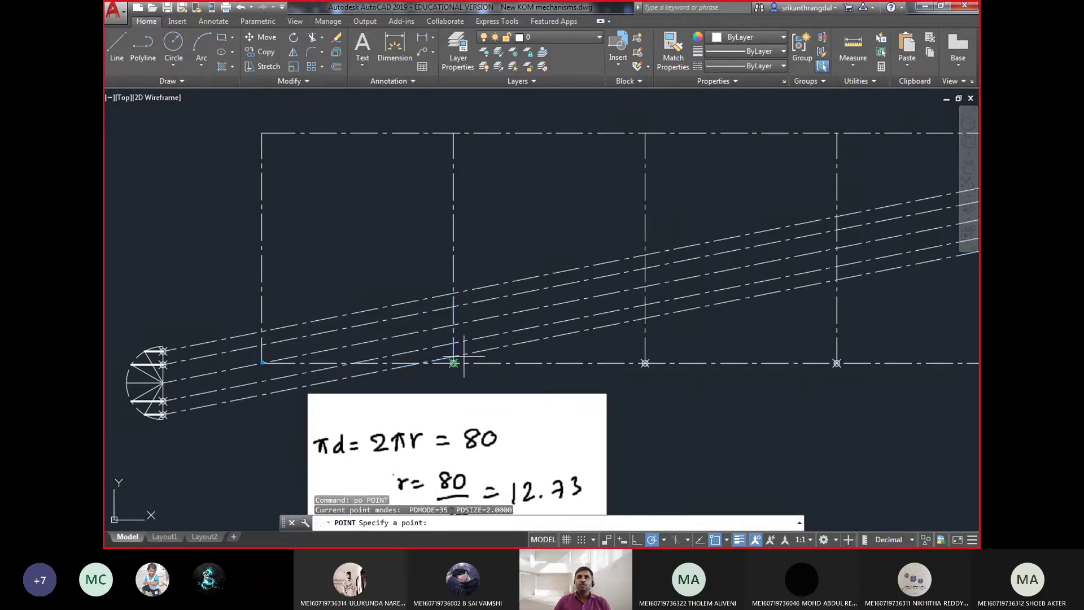
{"action": "left_click", "coordinate": [454, 358]}
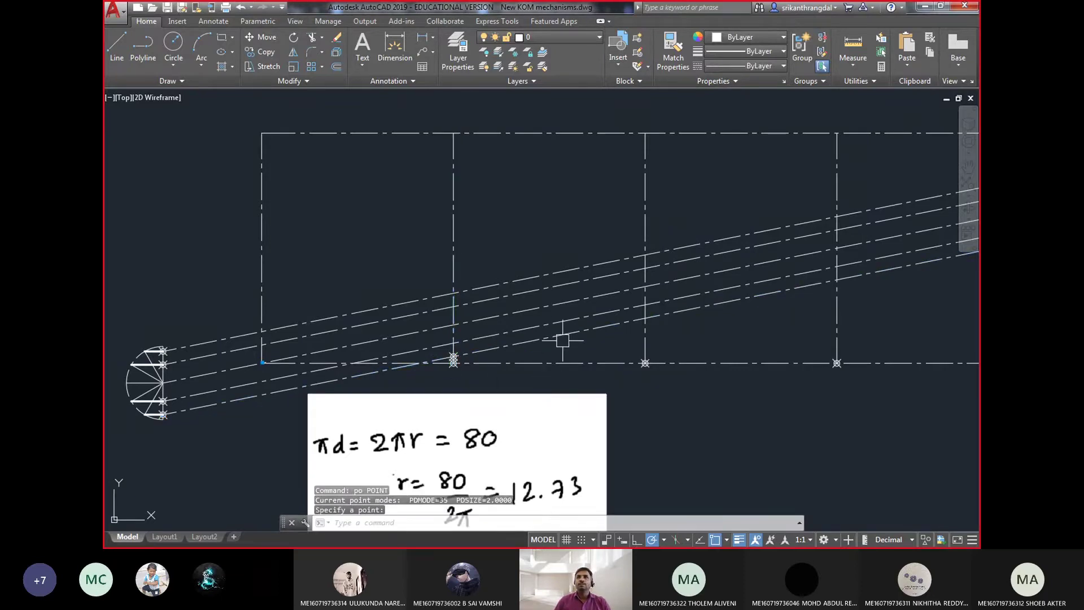
{"action": "left_click", "coordinate": [579, 315]}
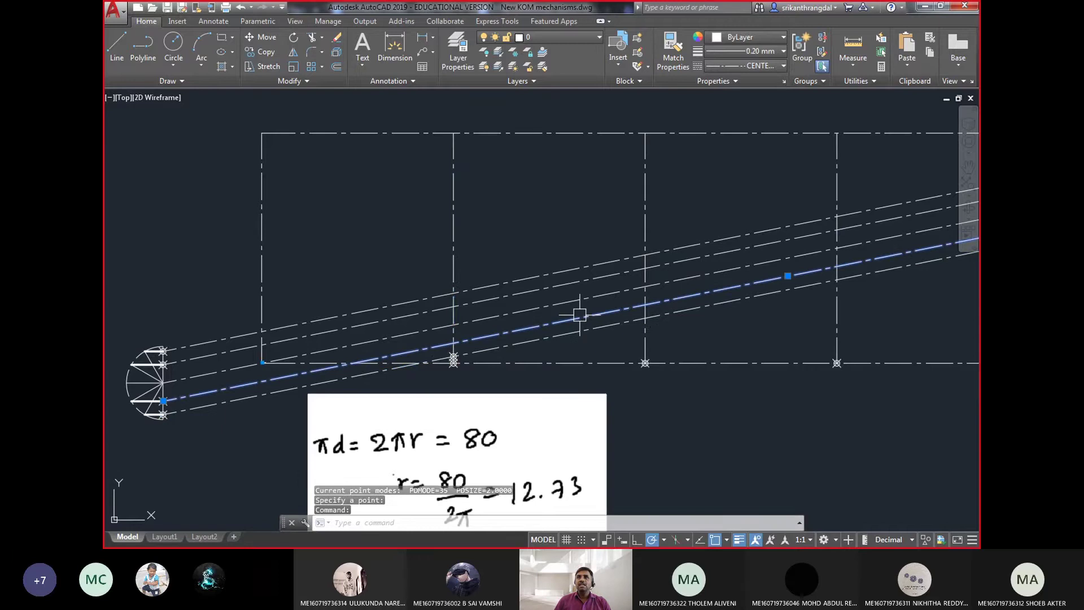
{"action": "left_click", "coordinate": [646, 316]}
{"action": "type", "text": "po"}
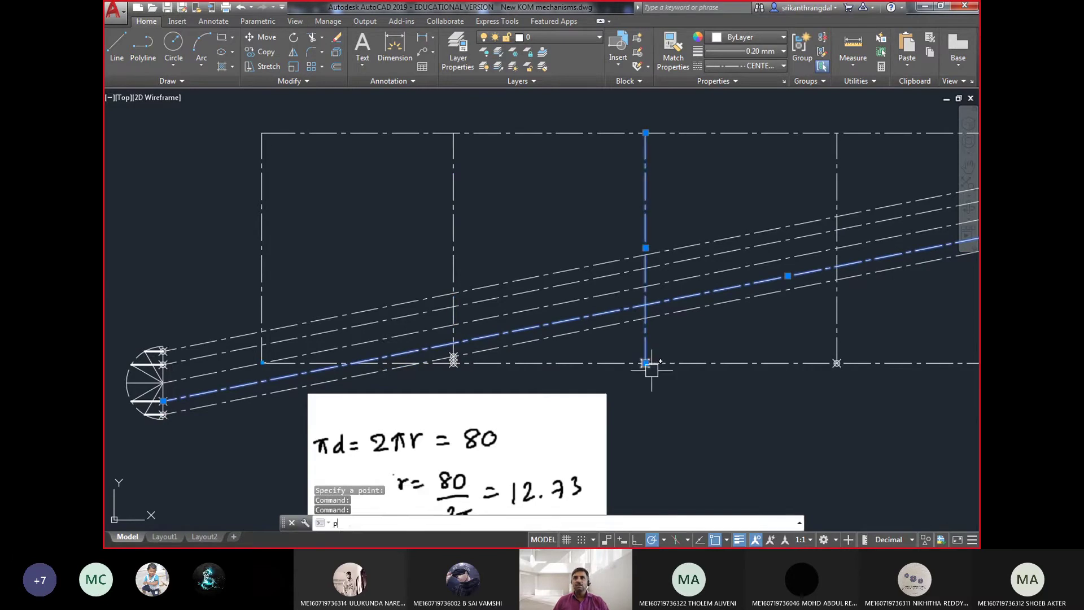
{"action": "key", "text": "Return"}
{"action": "left_click", "coordinate": [645, 305]}
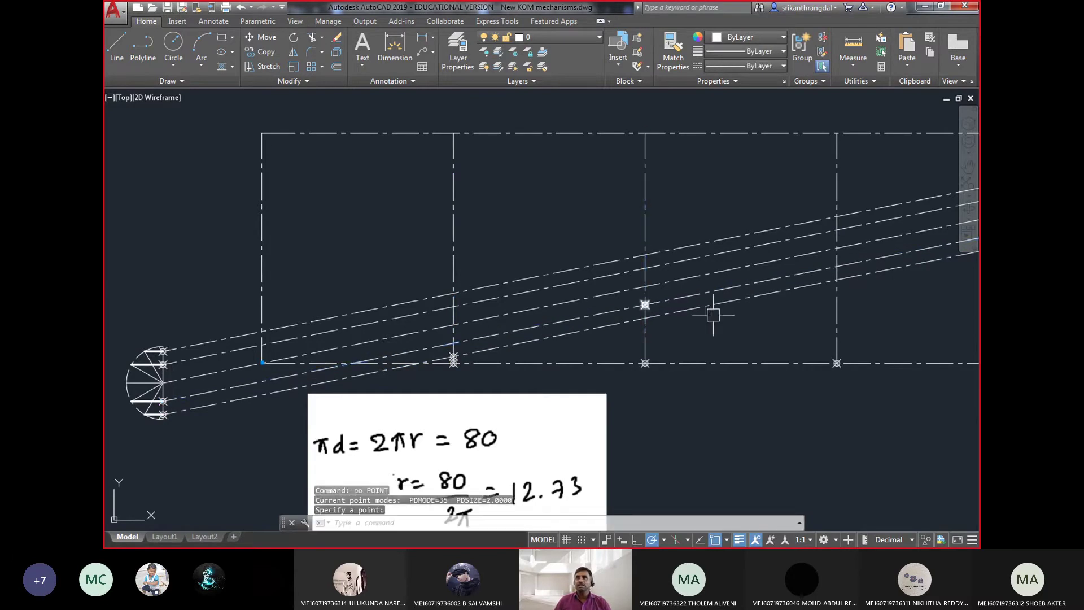
- Place points at the next inclined-line intersections, through the fifth vertical division line
{"action": "left_click", "coordinate": [727, 270]}
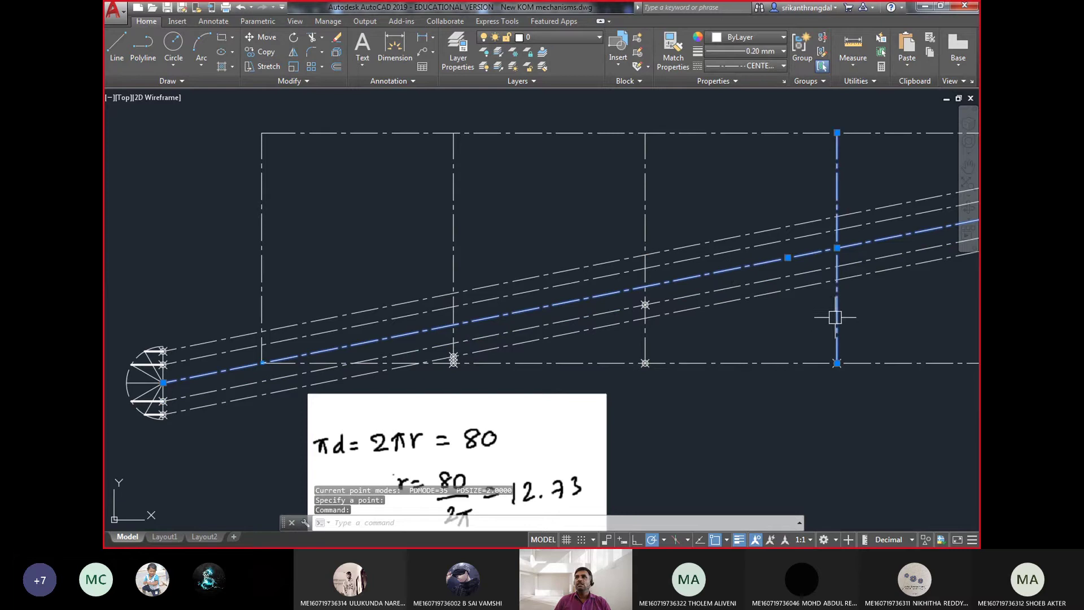
{"action": "middle_click_drag", "start_coordinate": [866, 315], "coordinate": [738, 323]}
{"action": "key", "text": "Return"}
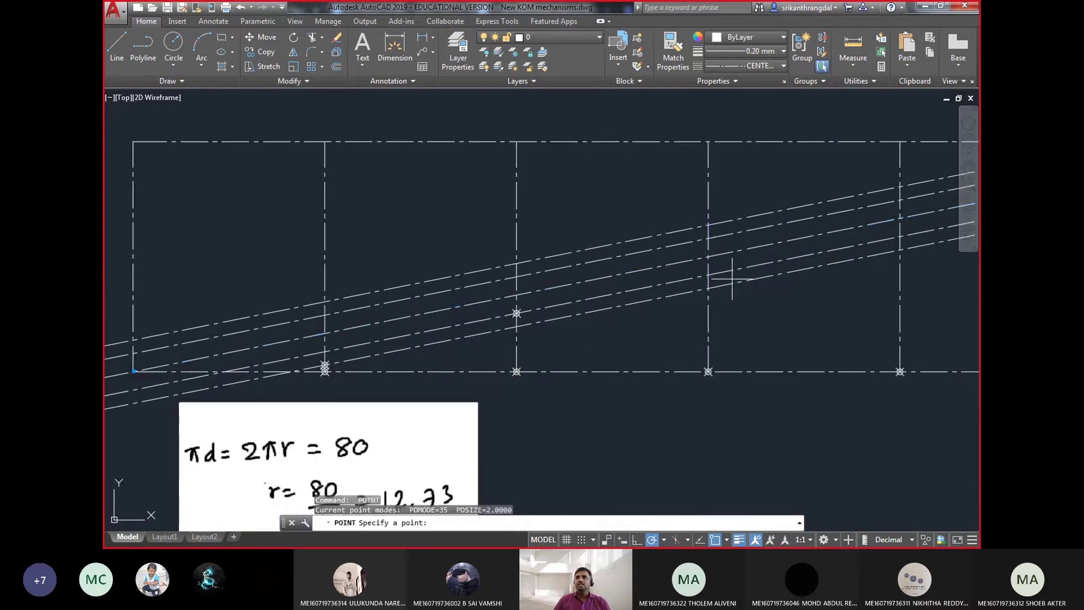
{"action": "left_click", "coordinate": [708, 257]}
{"action": "middle_click_drag", "start_coordinate": [858, 301], "coordinate": [742, 310]}
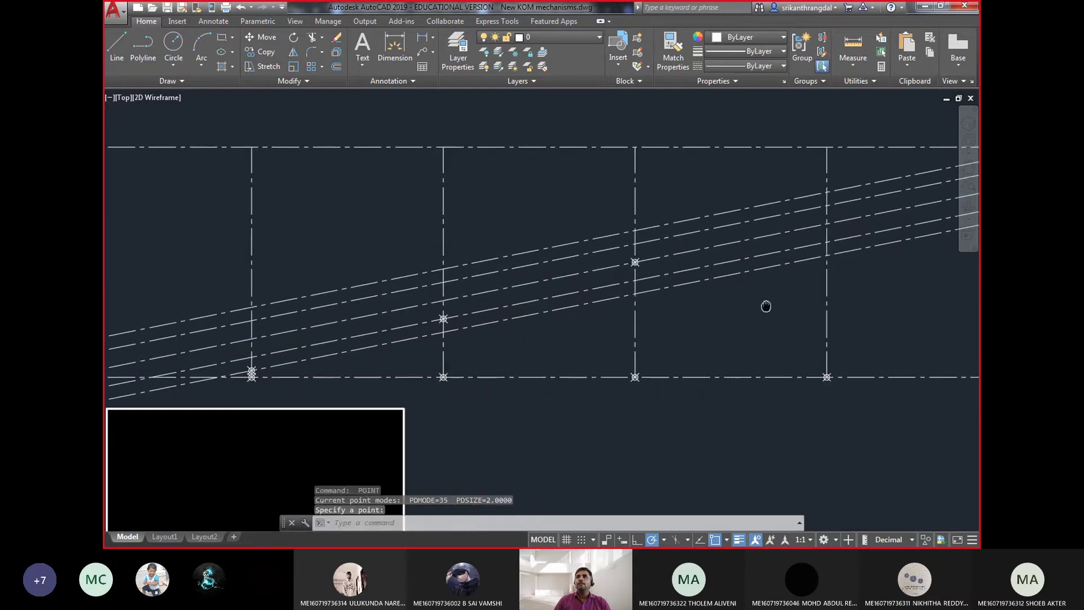
{"action": "key", "text": "Return"}
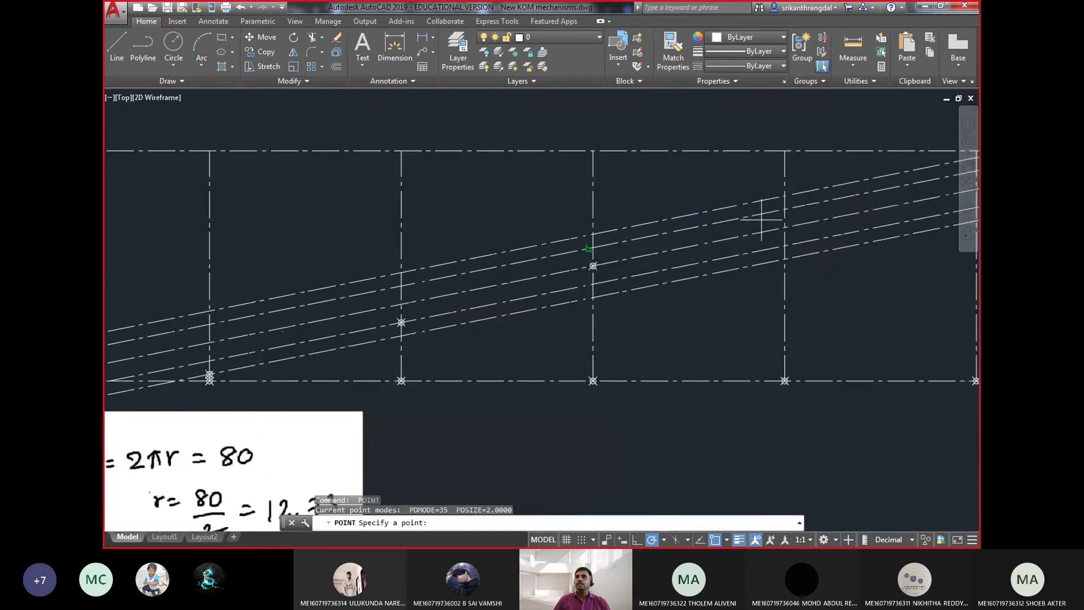
{"action": "key", "text": "Escape"}
{"action": "left_click", "coordinate": [762, 213]}
{"action": "left_click", "coordinate": [784, 310]}
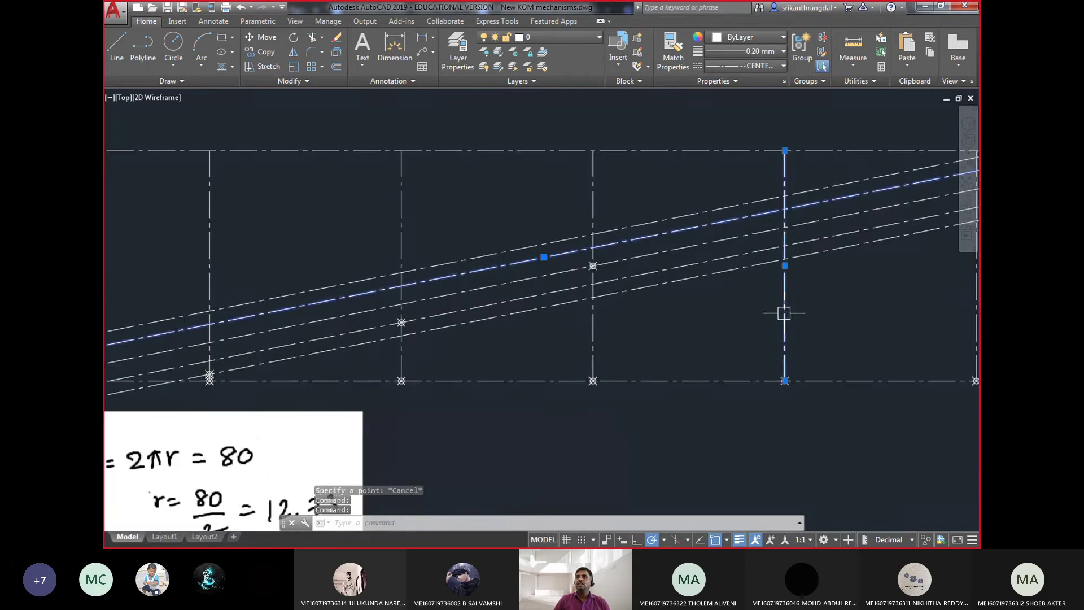
{"action": "key", "text": "Return"}
{"action": "left_click", "coordinate": [785, 209]}
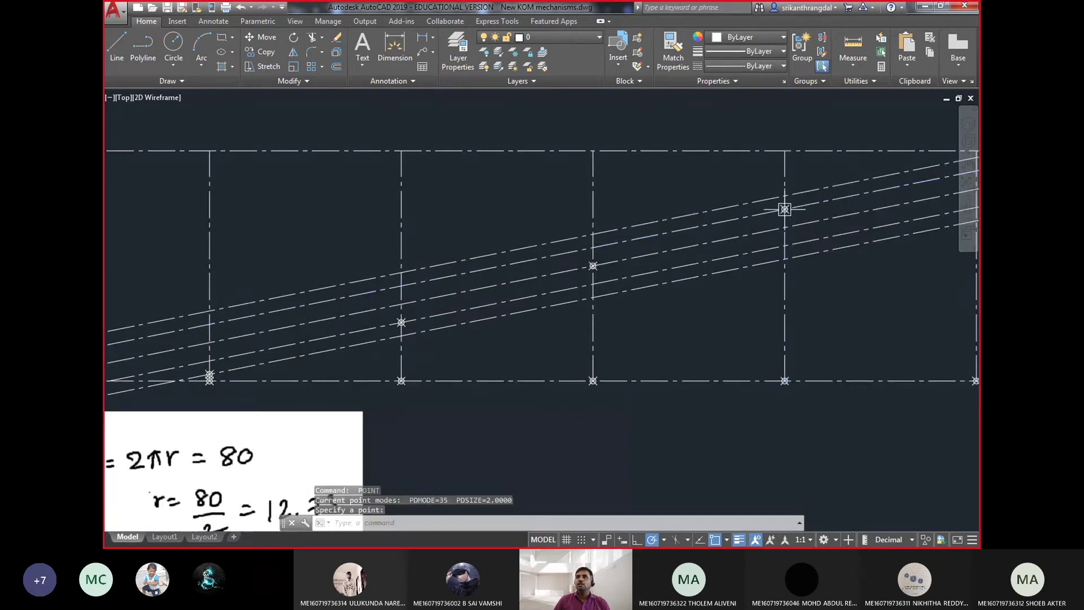
- Mark the last vertical division line's intersection with the top inclined line
{"action": "scroll", "coordinate": [753, 262], "scroll_direction": "down", "scroll_amount": 2}
{"action": "middle_click_drag", "start_coordinate": [794, 283], "coordinate": [769, 281]}
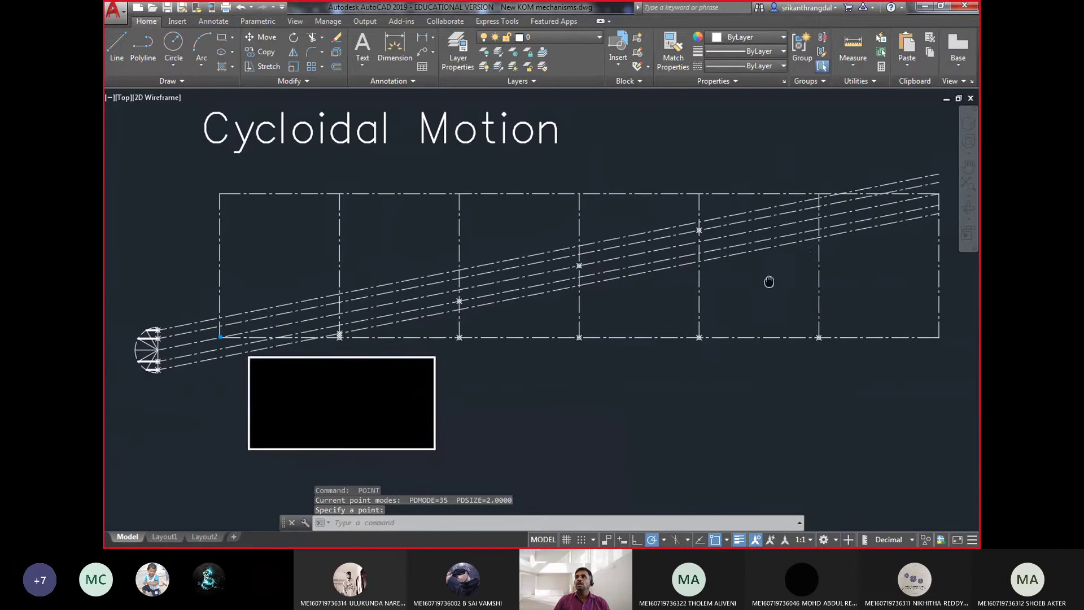
{"action": "key", "text": "Escape"}
{"action": "left_click", "coordinate": [817, 282]}
{"action": "left_click", "coordinate": [763, 206]}
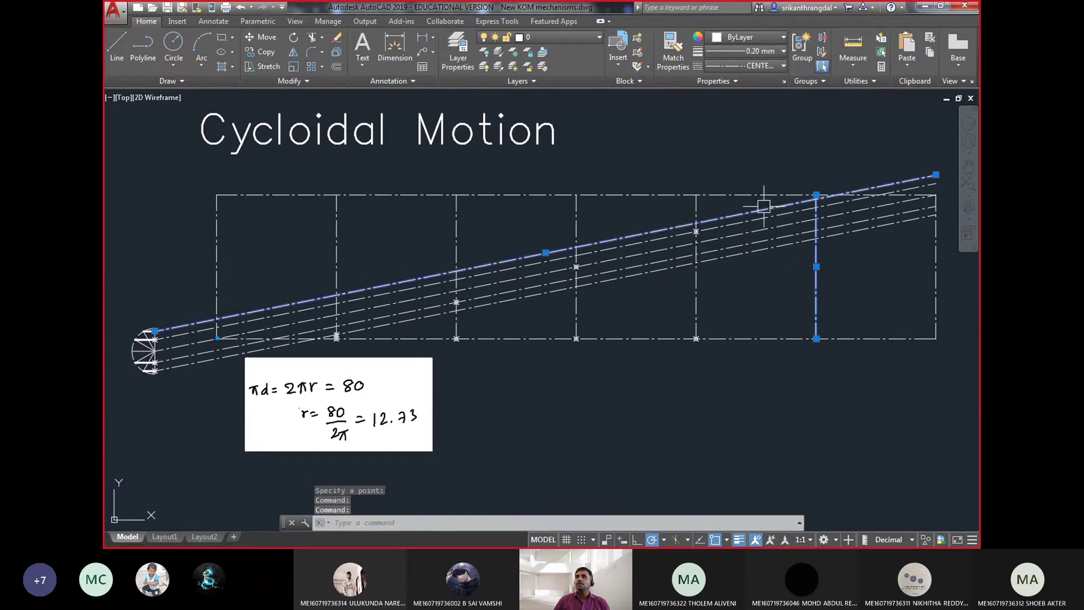
{"action": "scroll", "coordinate": [833, 191], "scroll_direction": "up", "scroll_amount": 4}
{"action": "key", "text": "Return"}
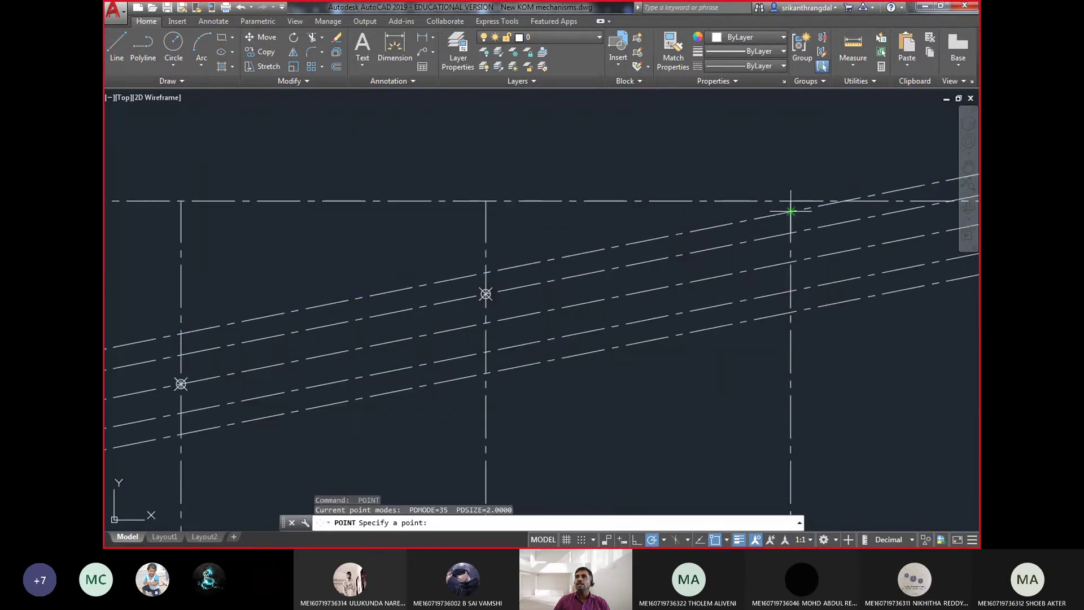
{"action": "left_click", "coordinate": [791, 211]}
{"action": "scroll", "coordinate": [820, 195], "scroll_direction": "down", "scroll_amount": 4}
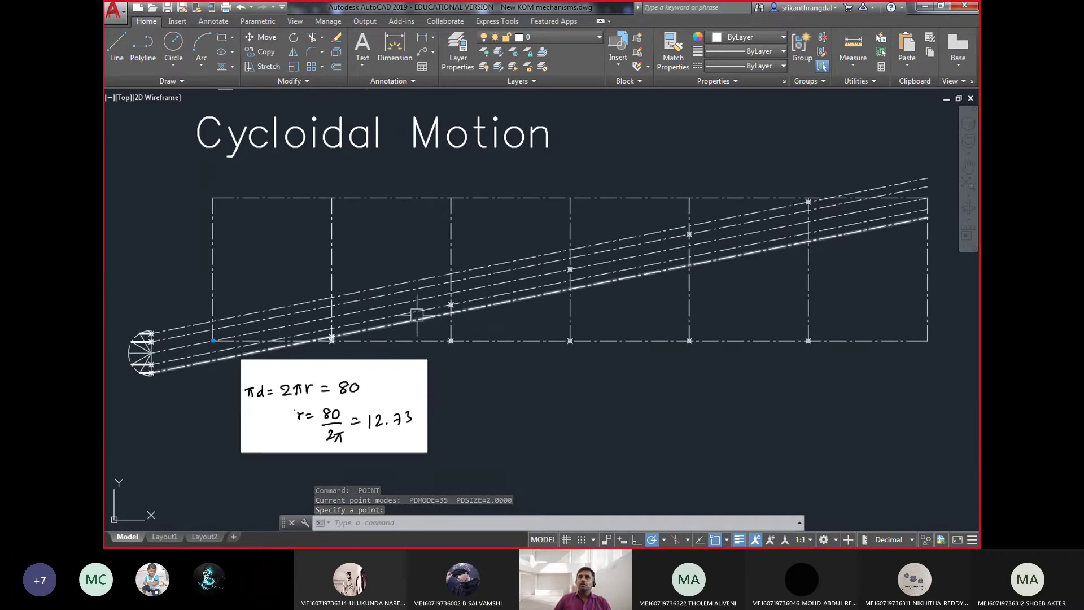
{"action": "left_click", "coordinate": [211, 340]}
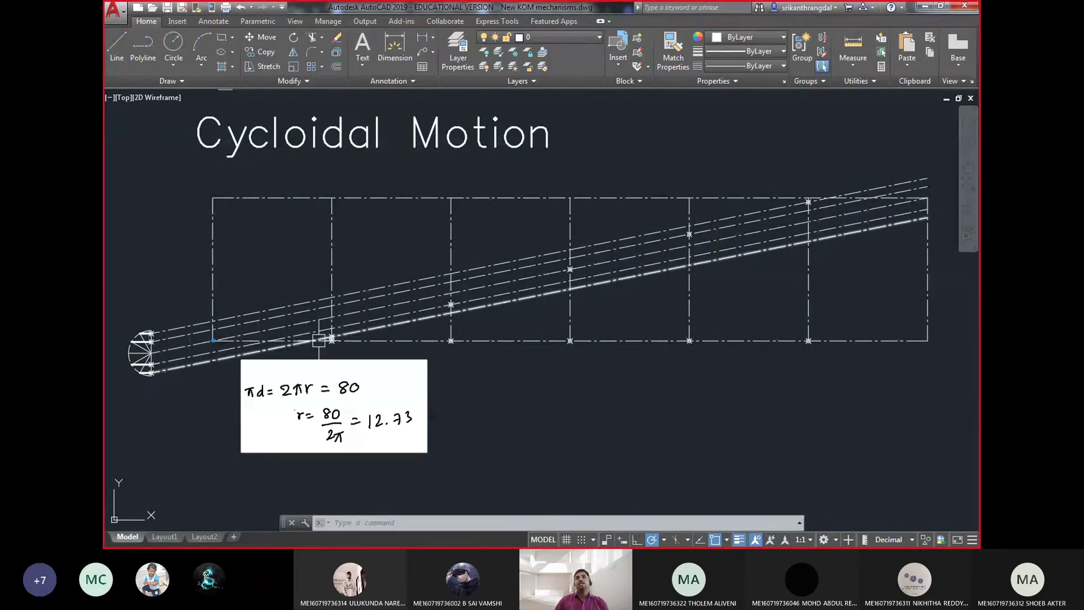
- Draw a spline through the marked points from the grid's lower-left to top-right corner
{"action": "type", "text": "s"}
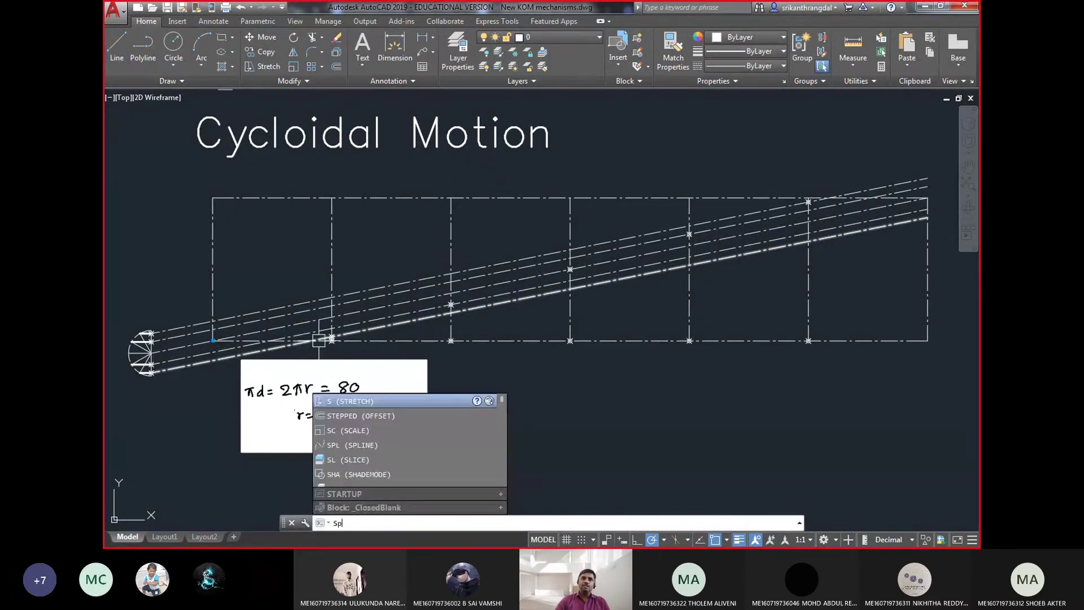
{"action": "type", "text": "l"}
{"action": "key", "text": "Return"}
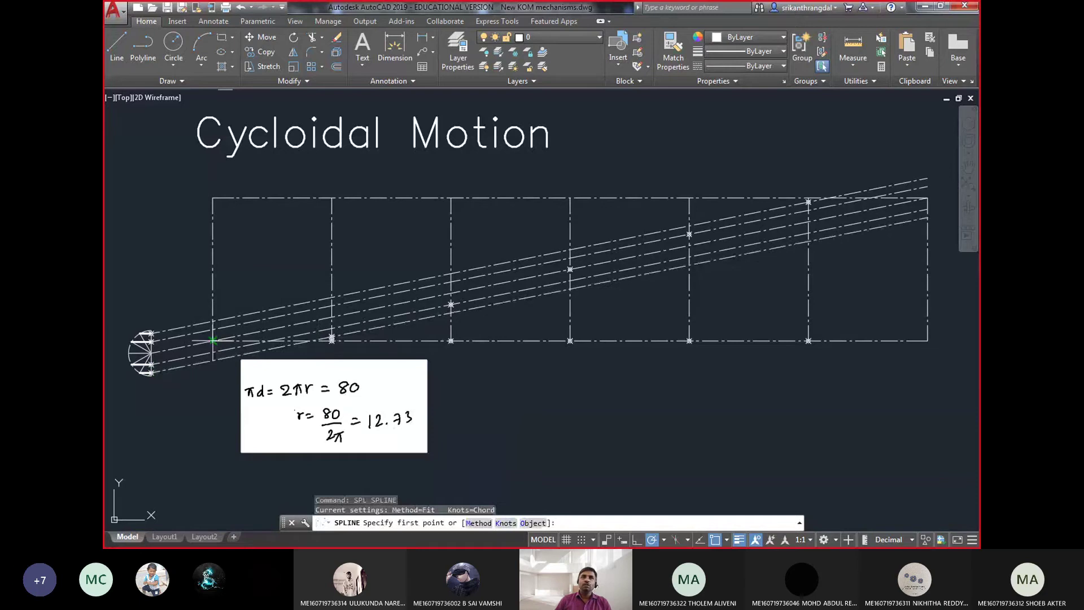
{"action": "left_click", "coordinate": [213, 340]}
{"action": "scroll", "coordinate": [331, 338], "scroll_direction": "up", "scroll_amount": 4}
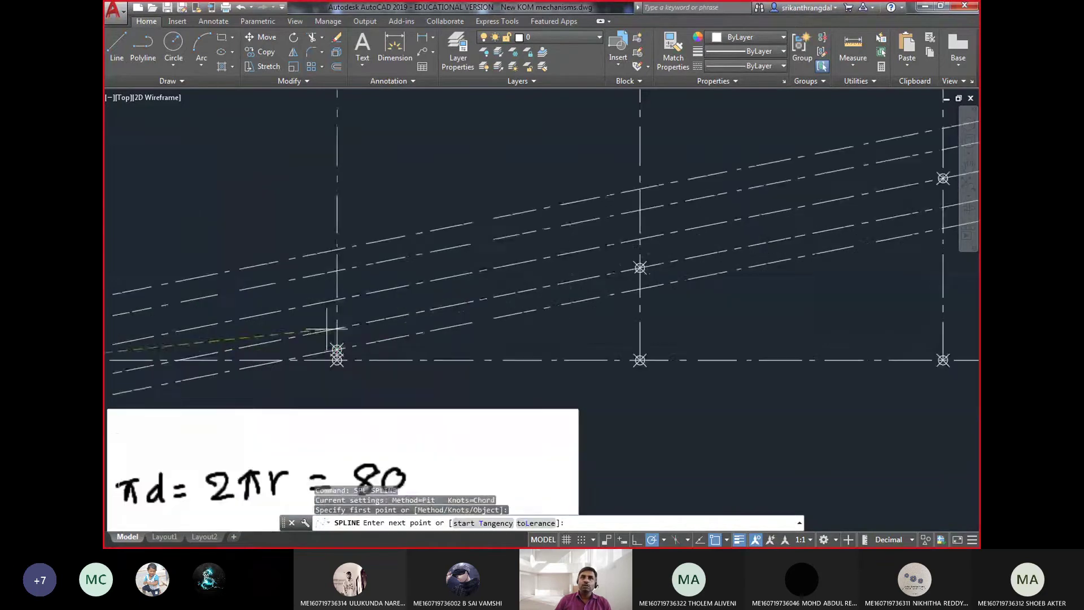
{"action": "left_click", "coordinate": [337, 350]}
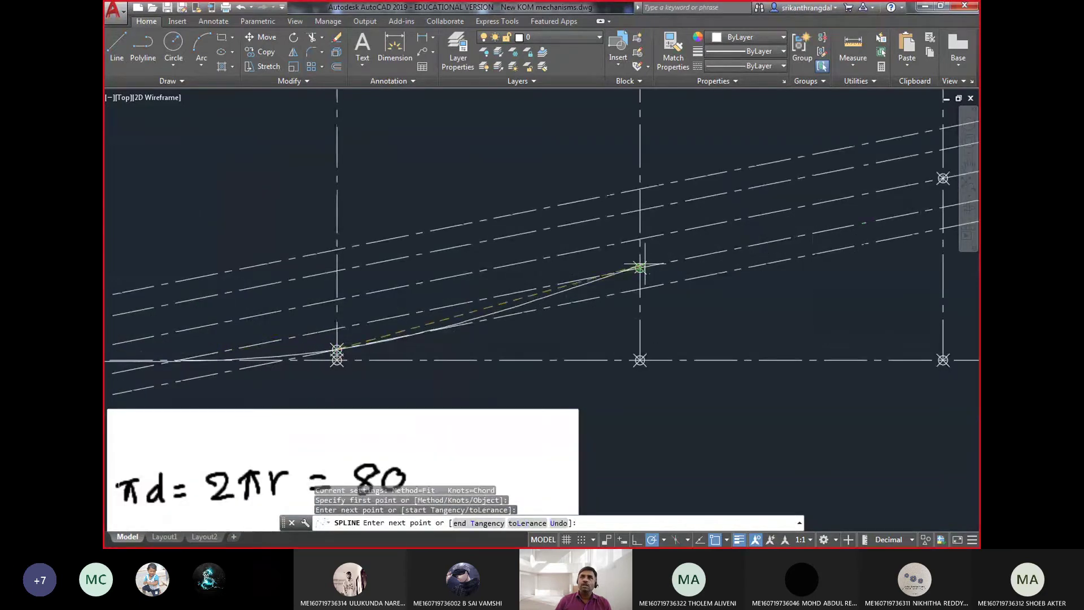
{"action": "left_click", "coordinate": [640, 267]}
{"action": "scroll", "coordinate": [640, 267], "scroll_direction": "down", "scroll_amount": 4}
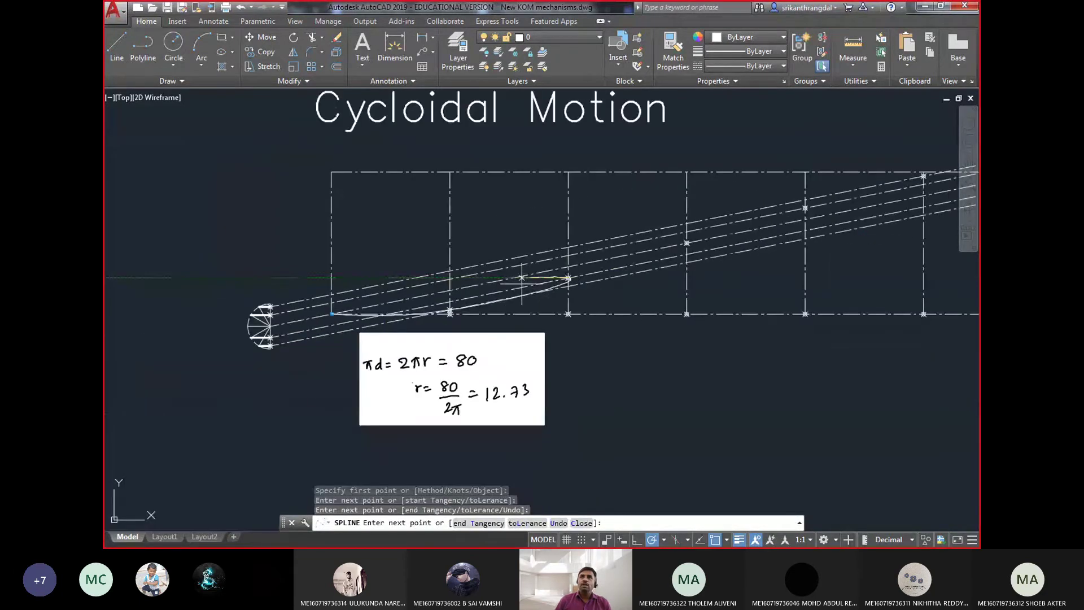
{"action": "left_click", "coordinate": [686, 243]}
{"action": "left_click", "coordinate": [808, 208]}
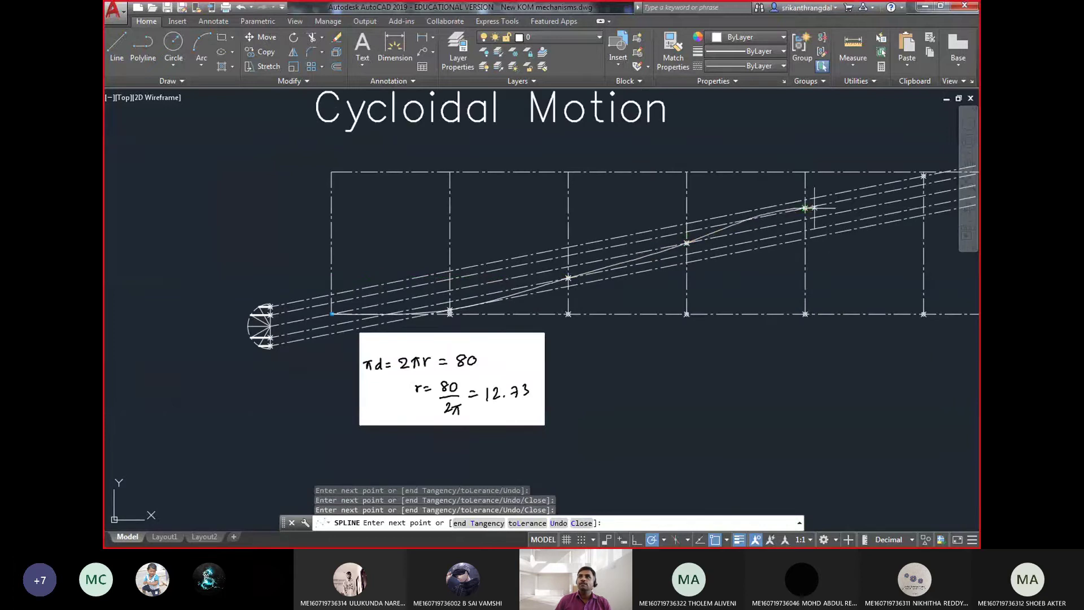
{"action": "left_click", "coordinate": [924, 176]}
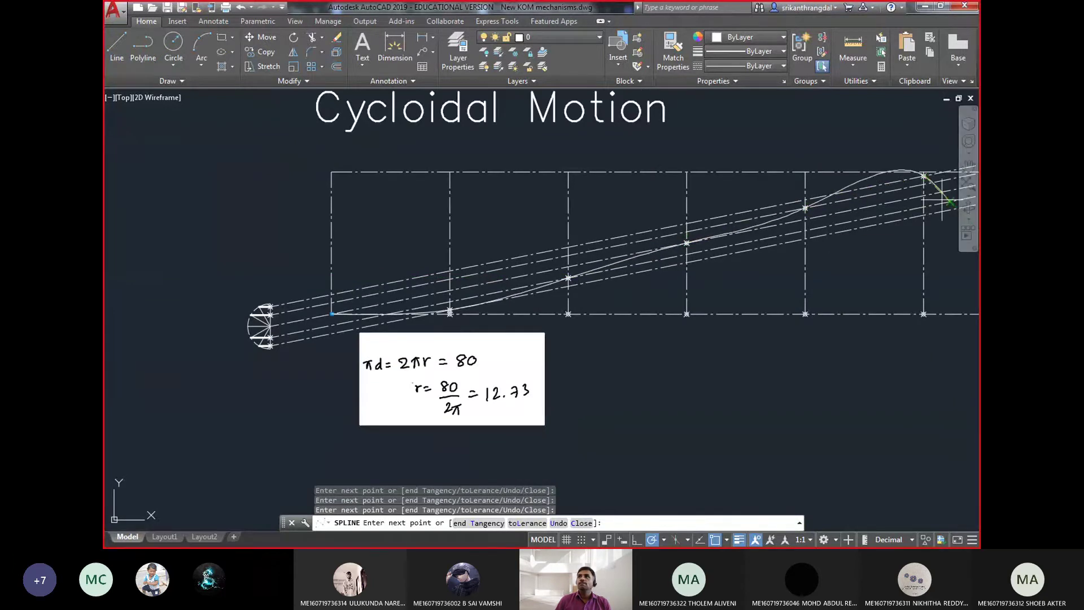
{"action": "middle_click_drag", "start_coordinate": [924, 176], "coordinate": [755, 180]}
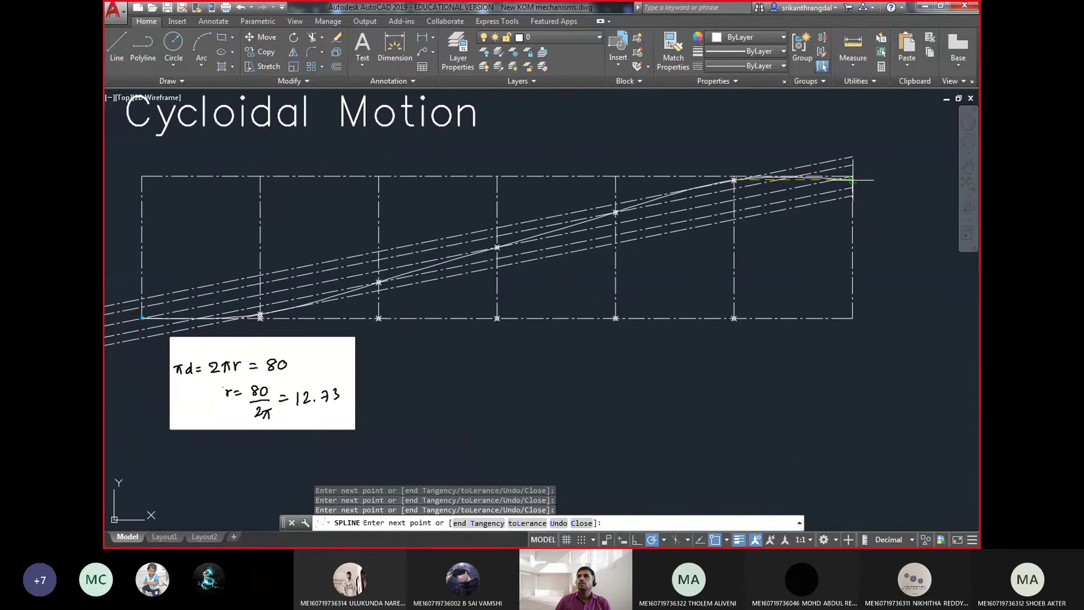
{"action": "left_click", "coordinate": [853, 175]}
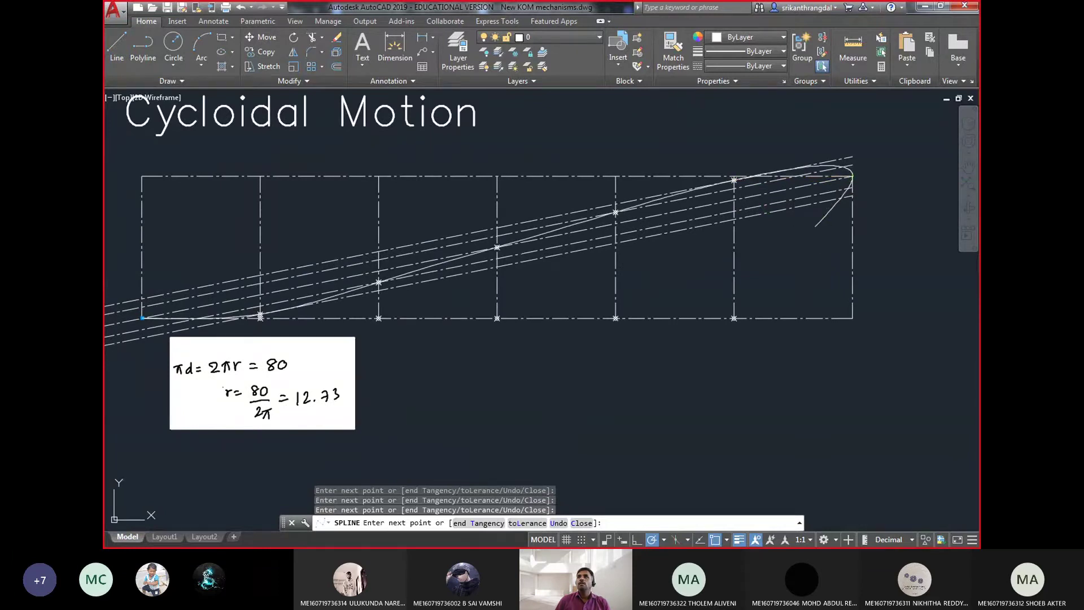
{"action": "key", "text": "Return"}
{"action": "key", "text": "Return"}
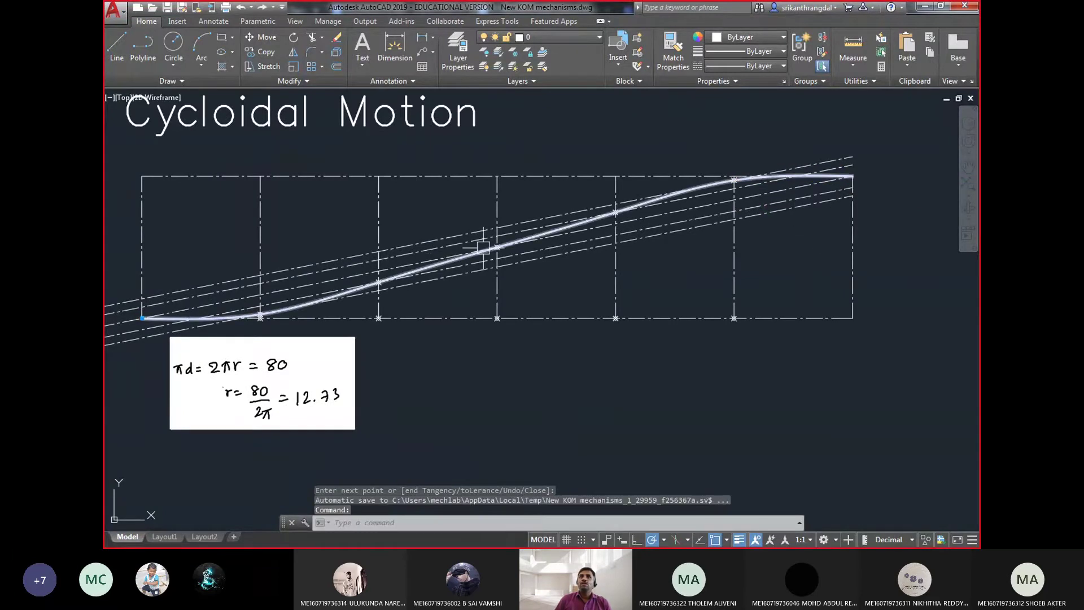
- Select the new cycloidal curve to check it, then clear the selection
{"action": "left_click", "coordinate": [468, 255]}
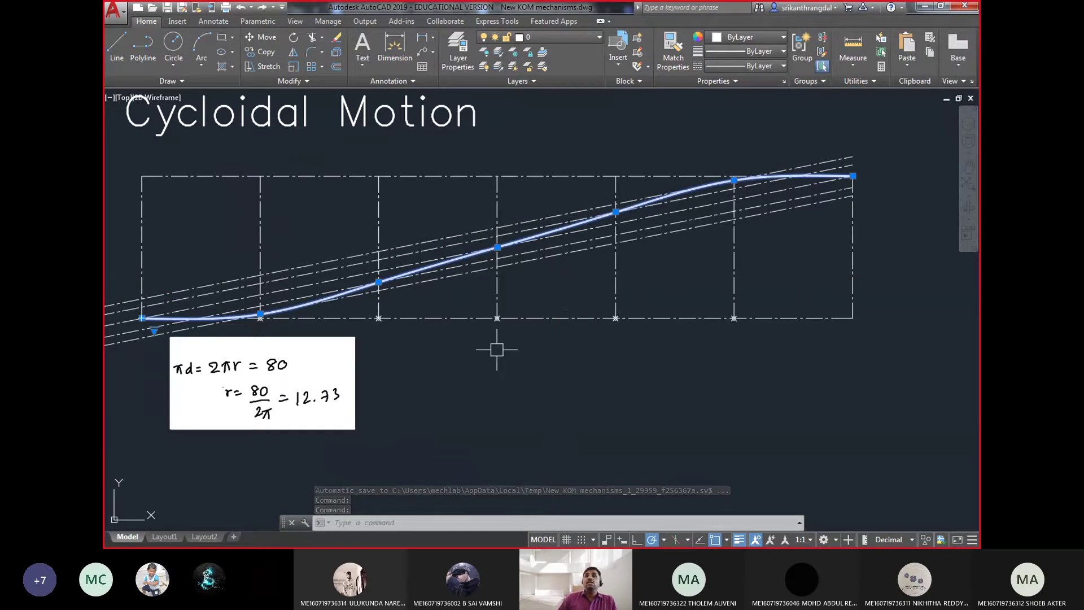
{"action": "mouse_move", "coordinate": [497, 349]}
{"action": "middle_mouse_down"}
{"action": "mouse_move", "coordinate": [577, 359]}
{"action": "mouse_move", "coordinate": [555, 376]}
{"action": "middle_mouse_up"}
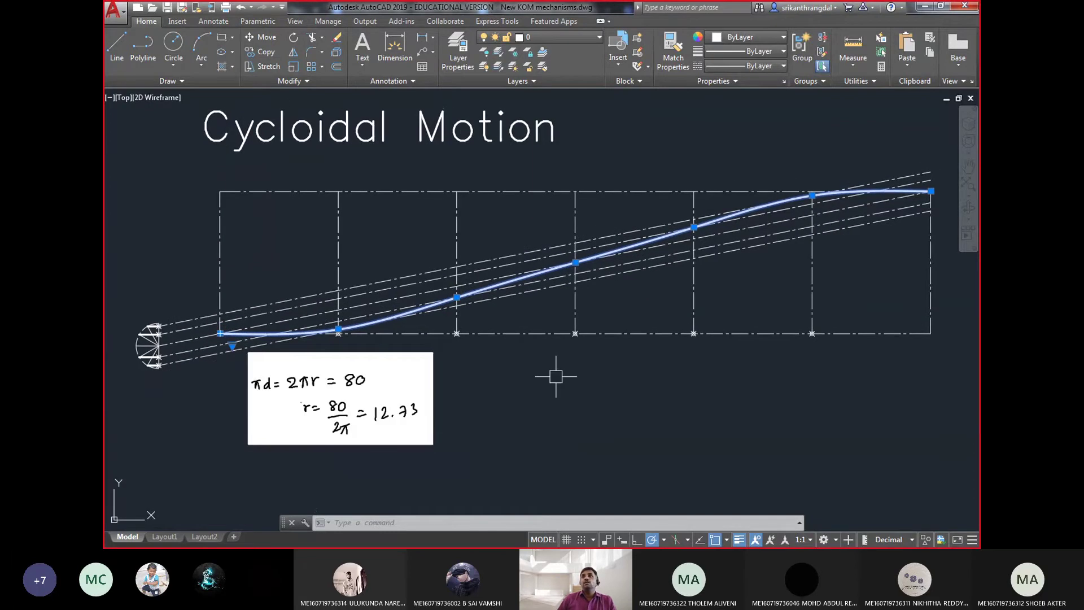
{"action": "key", "text": "Escape"}
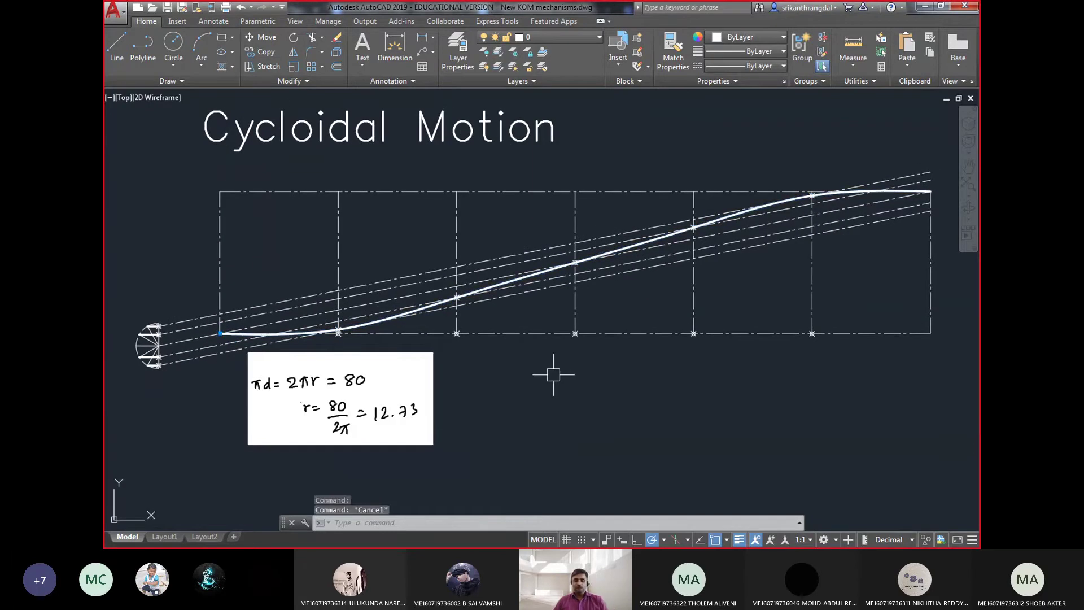
- Zoom out and pan to show all four diagrams, briefly selecting parabolic box lines
{"action": "scroll", "coordinate": [353, 439], "scroll_direction": "down", "scroll_amount": 4}
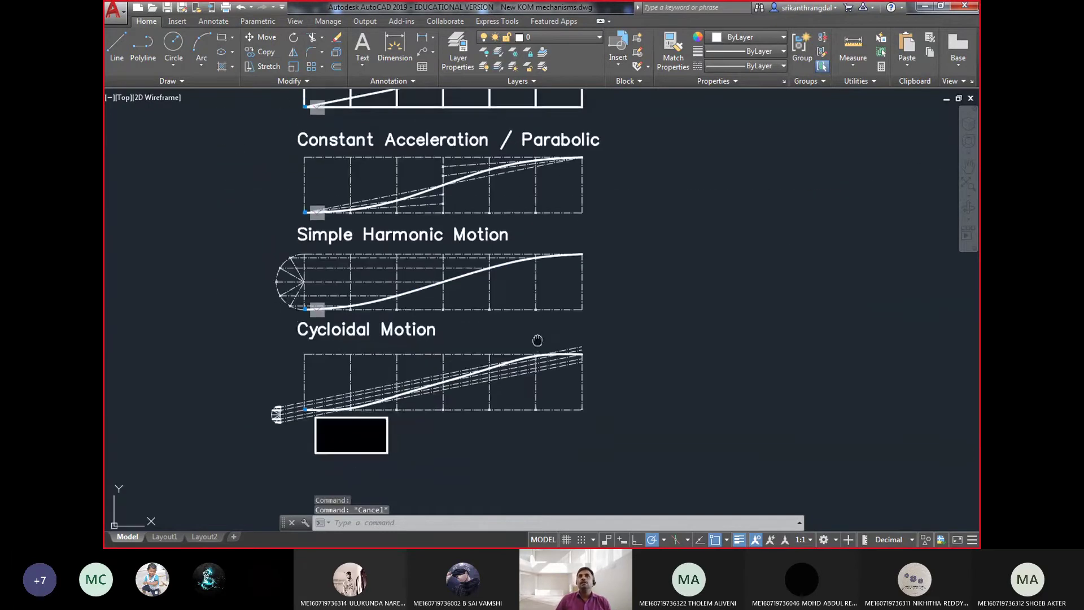
{"action": "mouse_move", "coordinate": [537, 341]}
{"action": "middle_mouse_down"}
{"action": "mouse_move", "coordinate": [503, 370]}
{"action": "mouse_move", "coordinate": [458, 383]}
{"action": "mouse_move", "coordinate": [449, 352]}
{"action": "middle_mouse_up"}
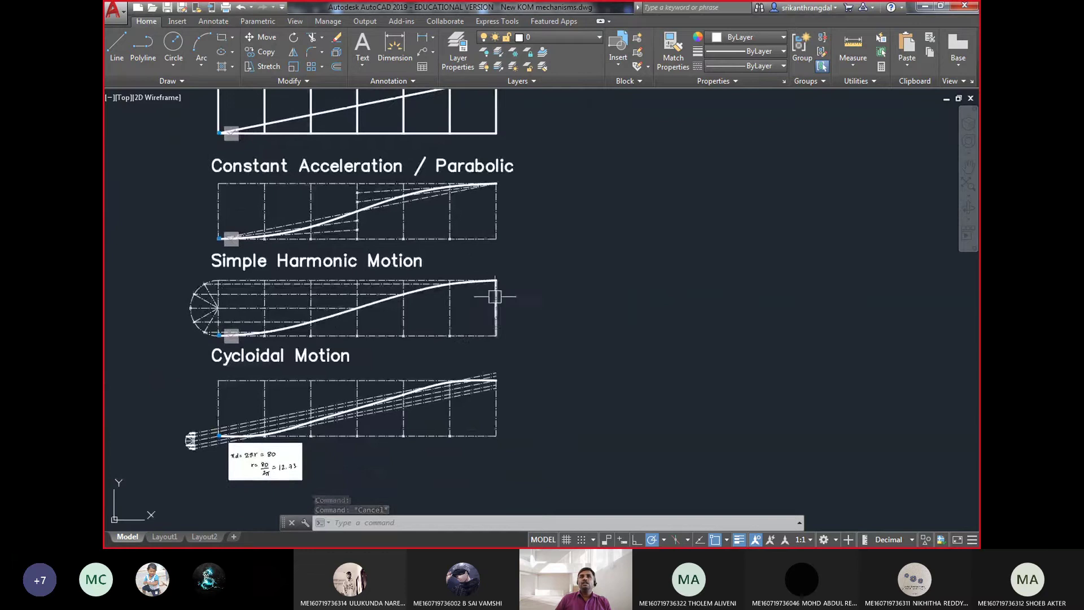
{"action": "middle_click_drag", "start_coordinate": [255, 295], "coordinate": [255, 320]}
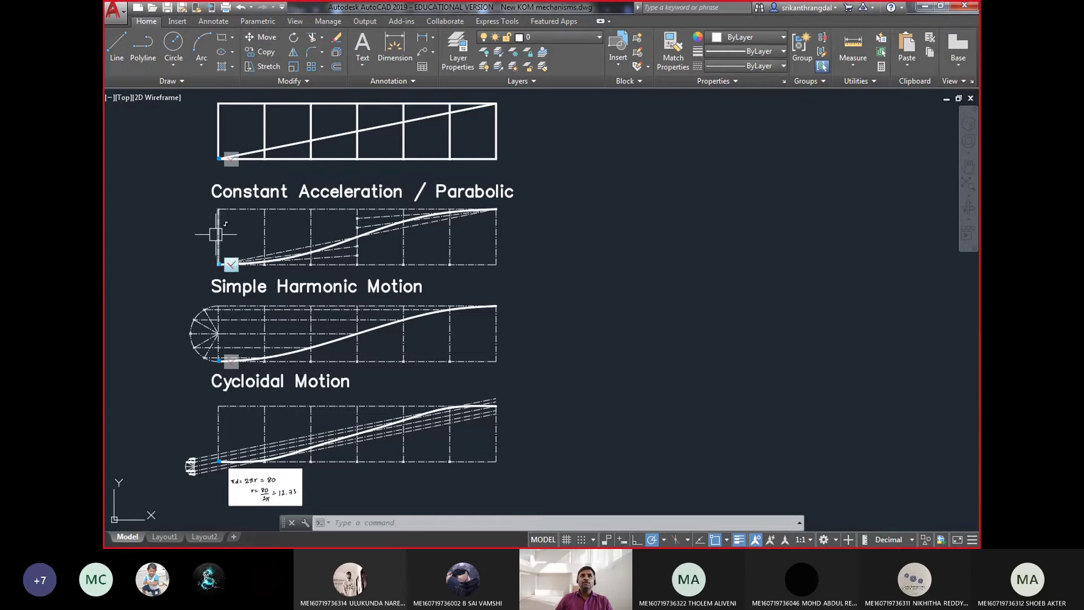
{"action": "scroll", "coordinate": [216, 234], "scroll_direction": "up", "scroll_amount": 2}
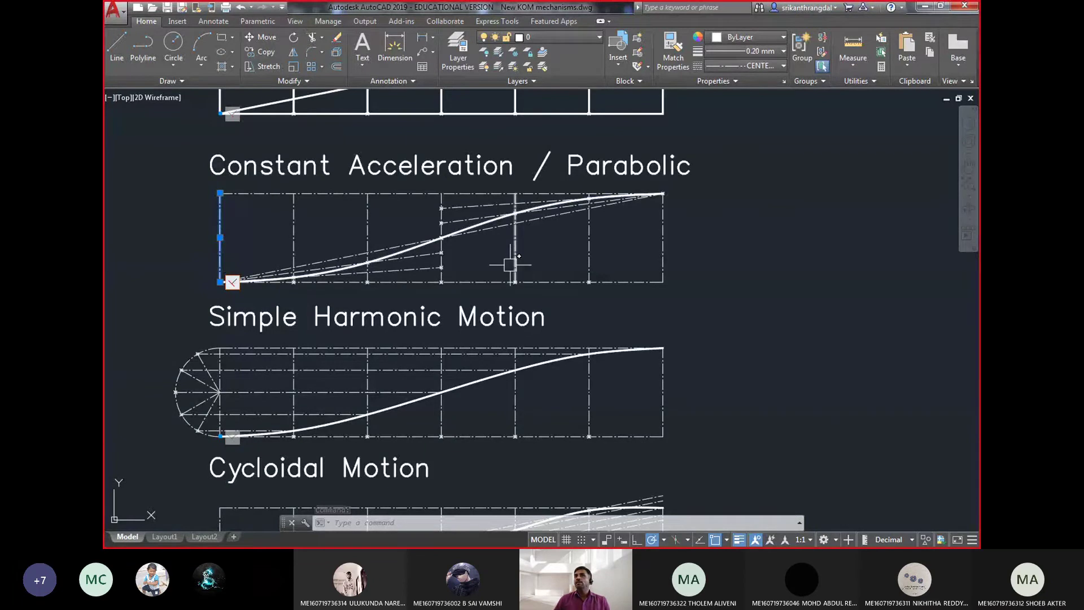
{"action": "key", "text": "Escape"}
{"action": "key", "text": "Escape"}
{"action": "left_click", "coordinate": [483, 282]}
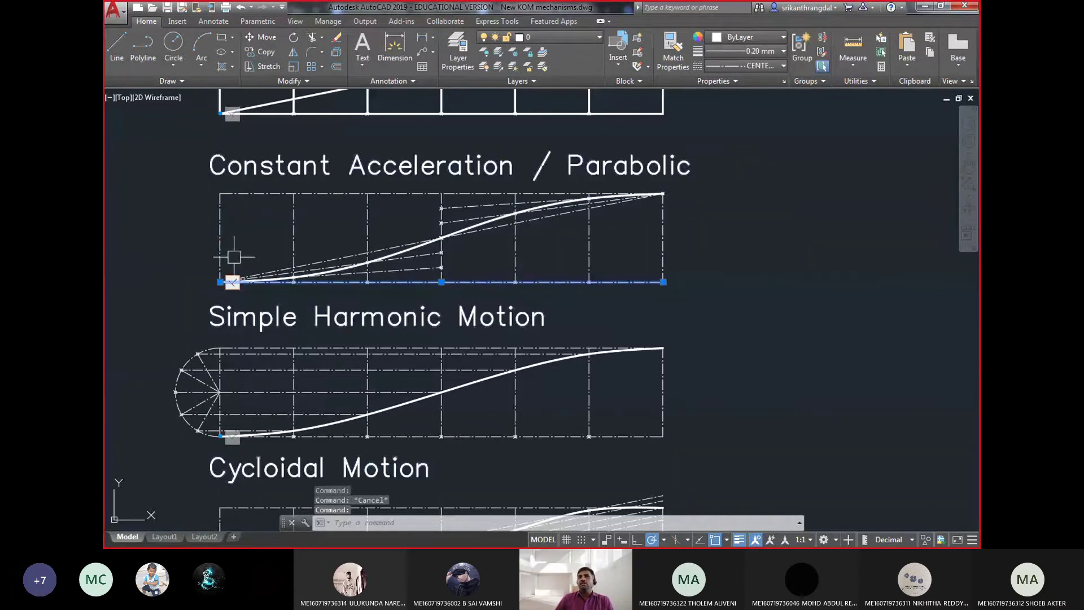
{"action": "left_click", "coordinate": [221, 243]}
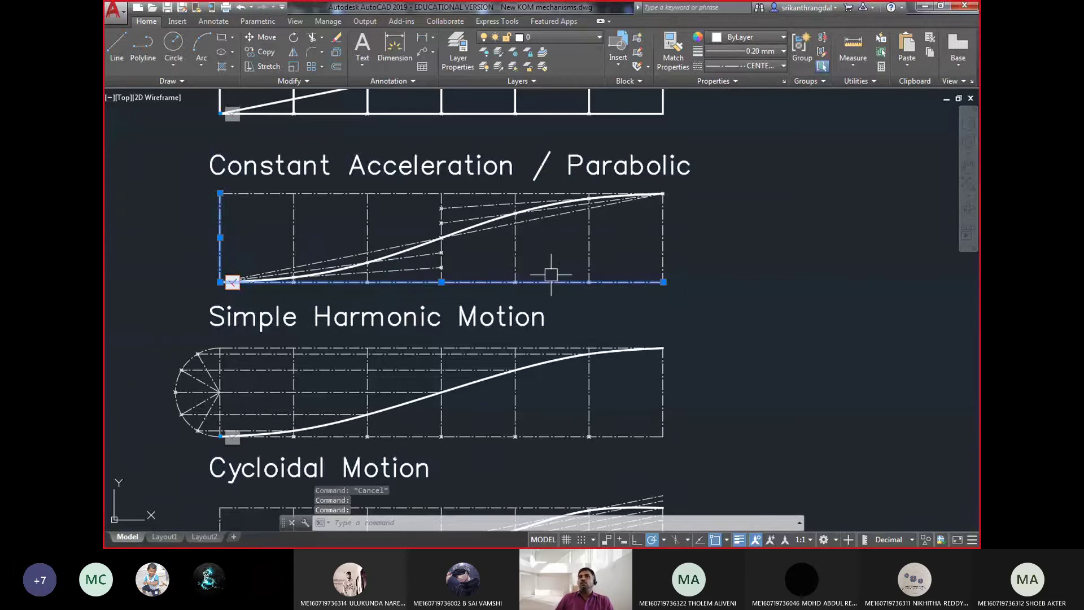
{"action": "key", "text": "Escape"}
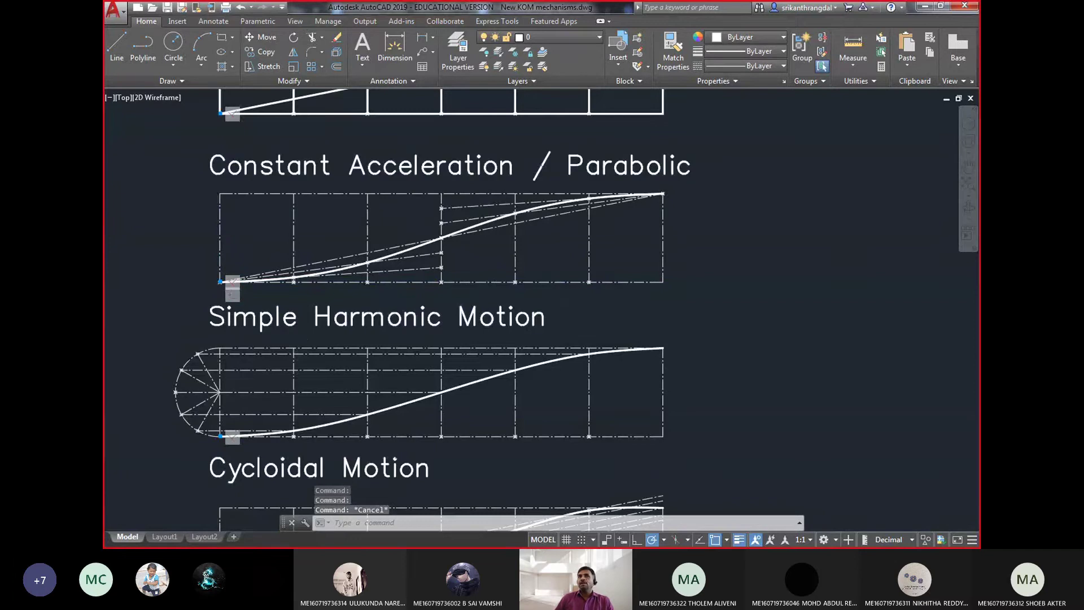
{"action": "scroll", "coordinate": [214, 282], "scroll_direction": "down", "scroll_amount": 2}
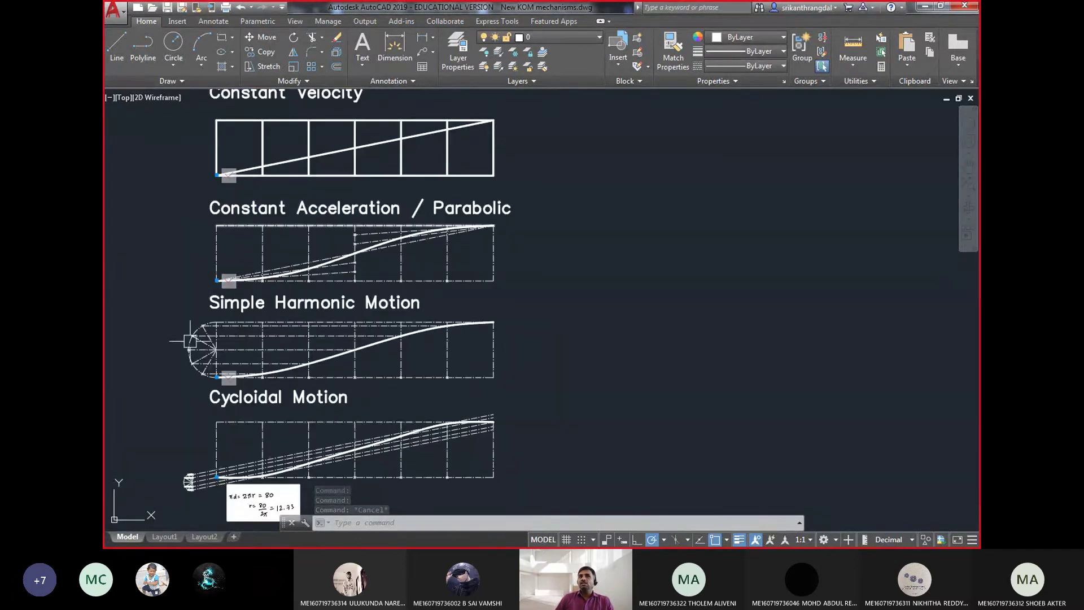
{"action": "middle_click_drag", "start_coordinate": [537, 368], "coordinate": [458, 355]}
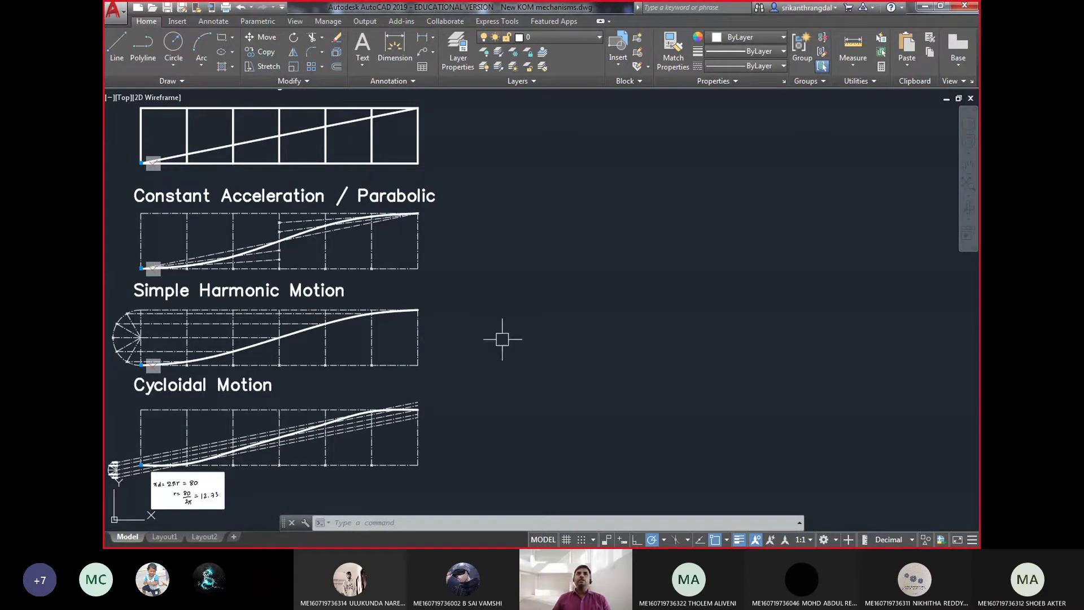
{"action": "middle_click_drag", "start_coordinate": [502, 337], "coordinate": [520, 366]}
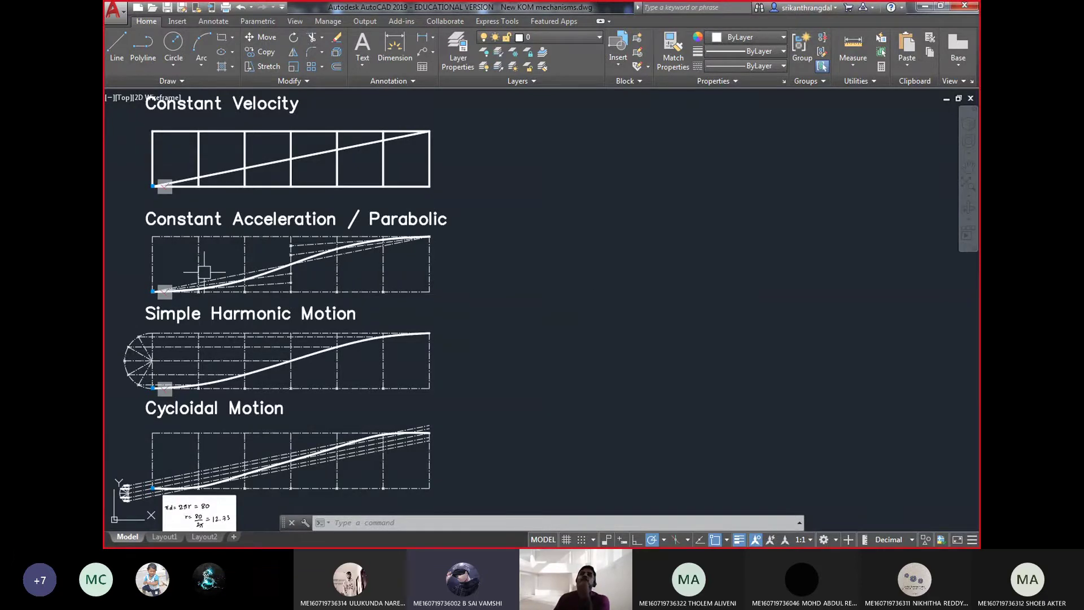
{"action": "scroll", "coordinate": [192, 272], "scroll_direction": "up", "scroll_amount": 2}
{"action": "scroll", "coordinate": [189, 271], "scroll_direction": "up", "scroll_amount": 2}
{"action": "middle_click_drag", "start_coordinate": [189, 272], "coordinate": [292, 306]}
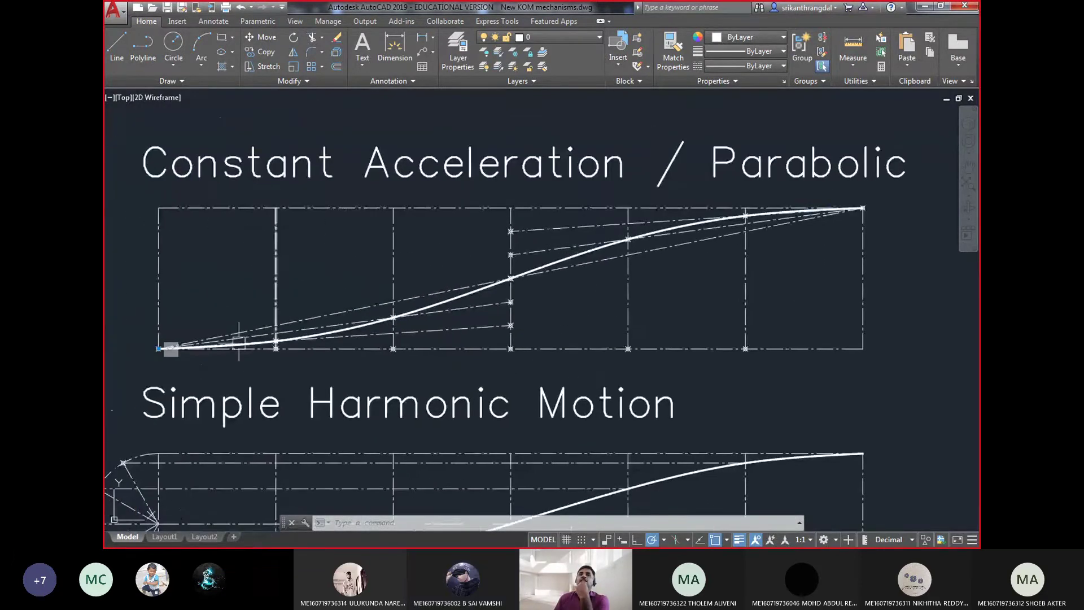
{"action": "left_click", "coordinate": [189, 346]}
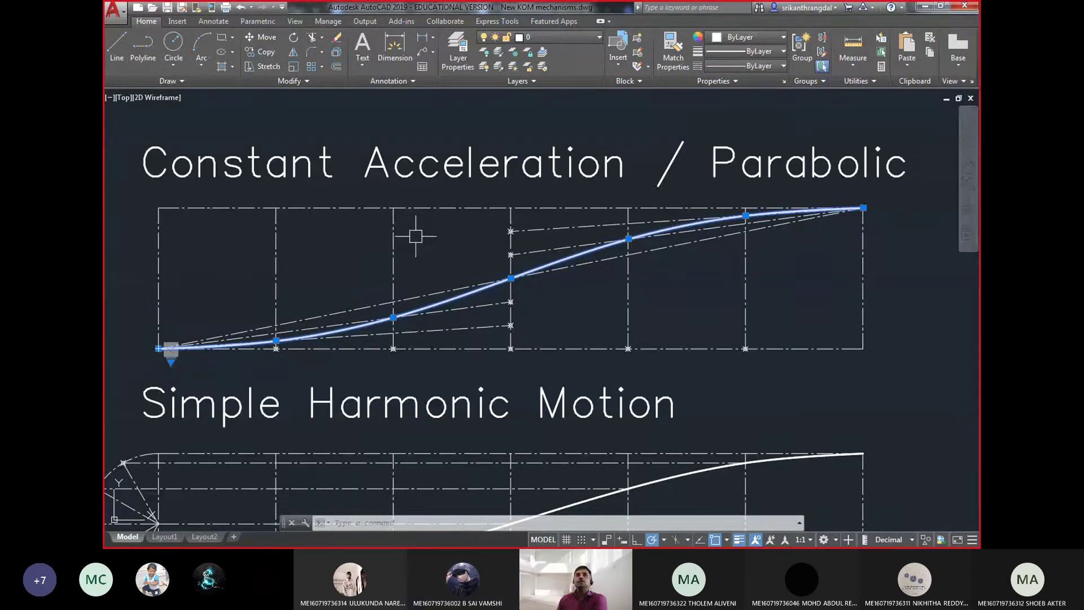
{"action": "scroll", "coordinate": [431, 232], "scroll_direction": "down", "scroll_amount": 3}
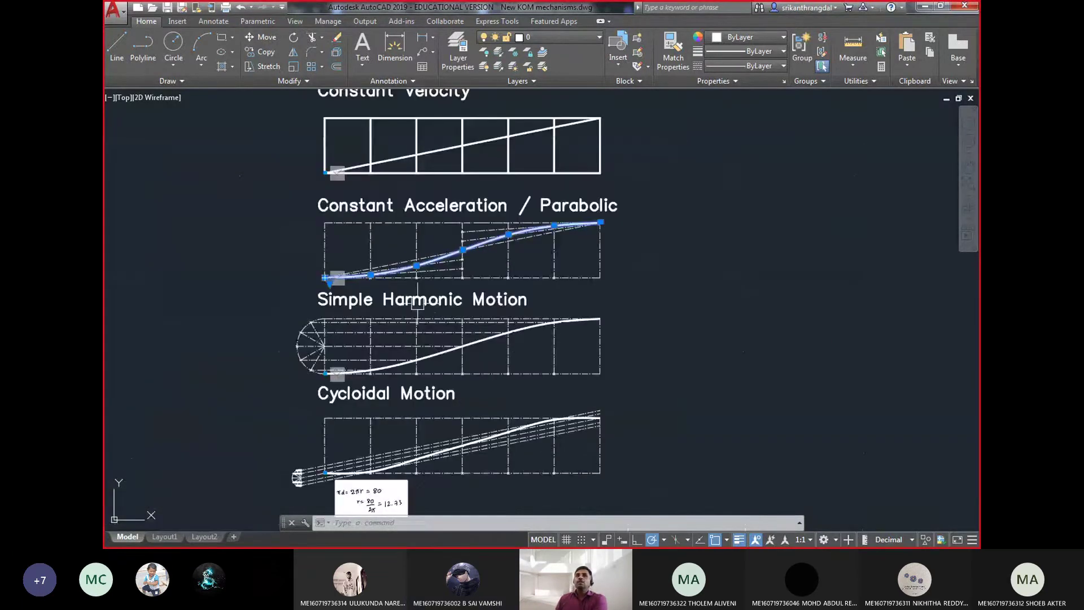
- Zoom in on the cycloid start, then pan up through each diagram to Constant Velocity
{"action": "middle_click_drag", "start_coordinate": [362, 463], "coordinate": [339, 390]}
{"action": "scroll", "coordinate": [338, 390], "scroll_direction": "up", "scroll_amount": 2}
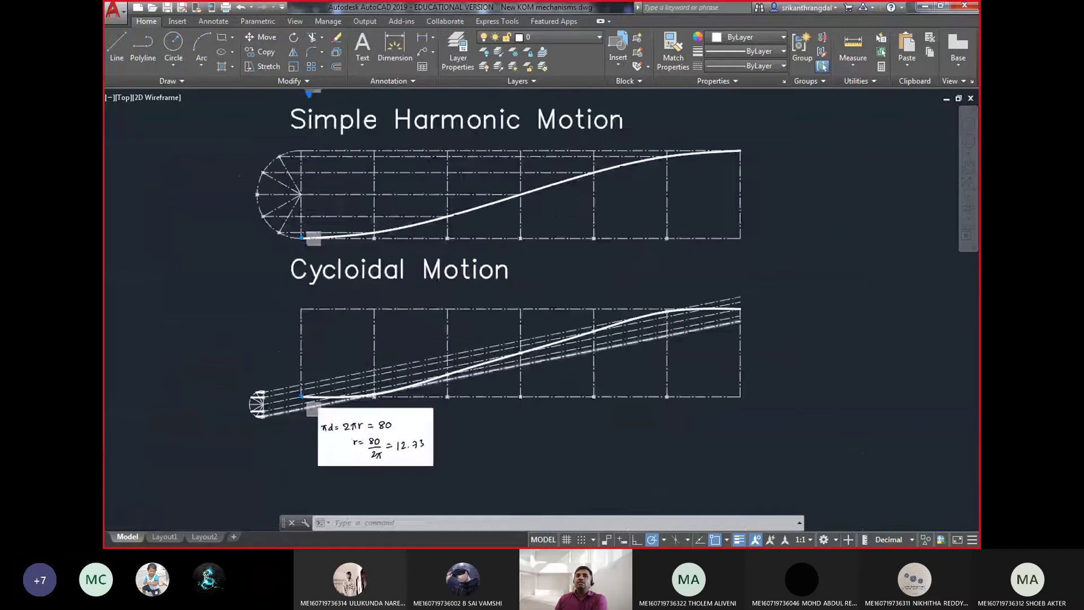
{"action": "scroll", "coordinate": [237, 404], "scroll_direction": "up", "scroll_amount": 5}
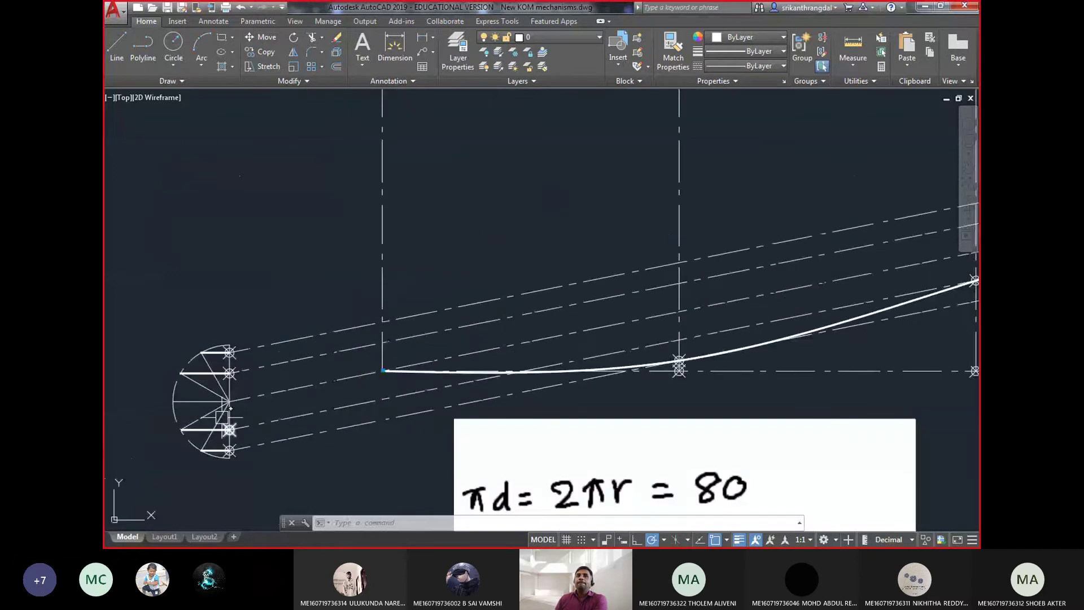
{"action": "scroll", "coordinate": [223, 417], "scroll_direction": "down", "scroll_amount": 2}
{"action": "scroll", "coordinate": [409, 288], "scroll_direction": "down", "scroll_amount": 2}
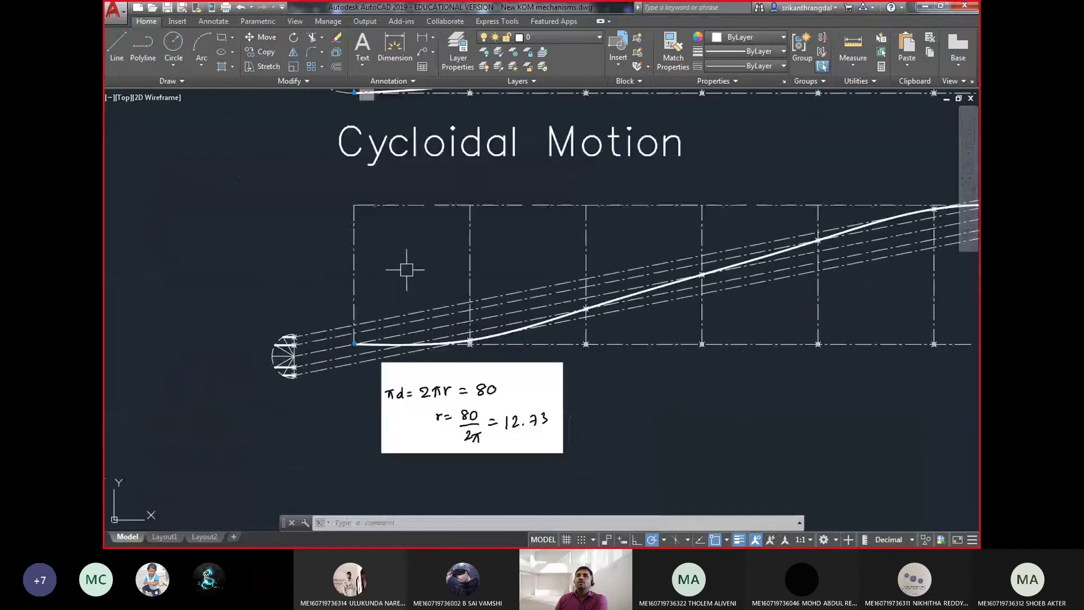
{"action": "middle_click_drag", "start_coordinate": [465, 213], "coordinate": [430, 444]}
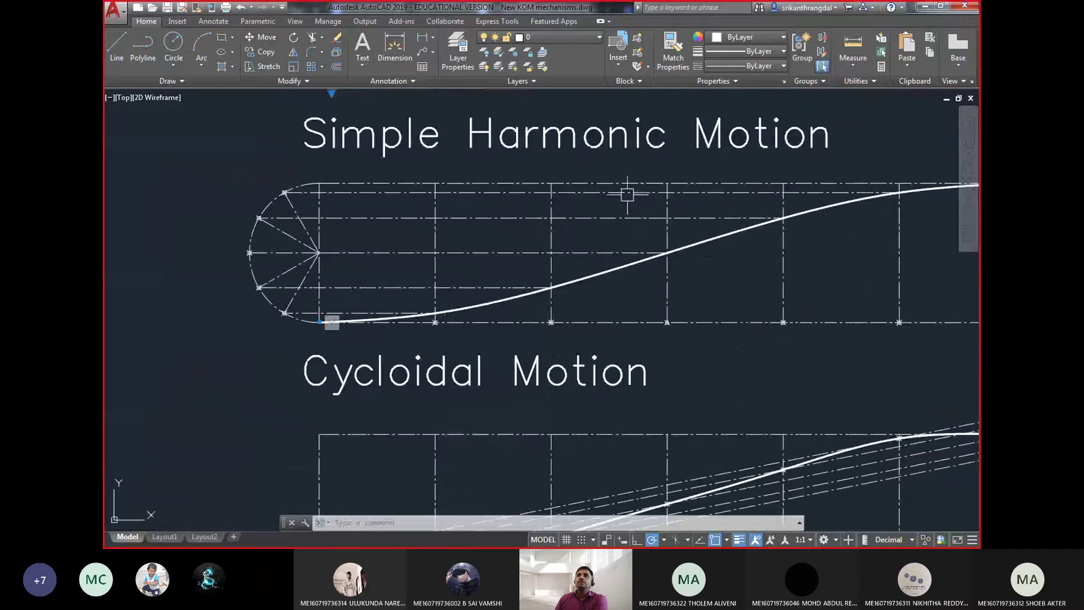
{"action": "middle_click_drag", "start_coordinate": [626, 195], "coordinate": [551, 469]}
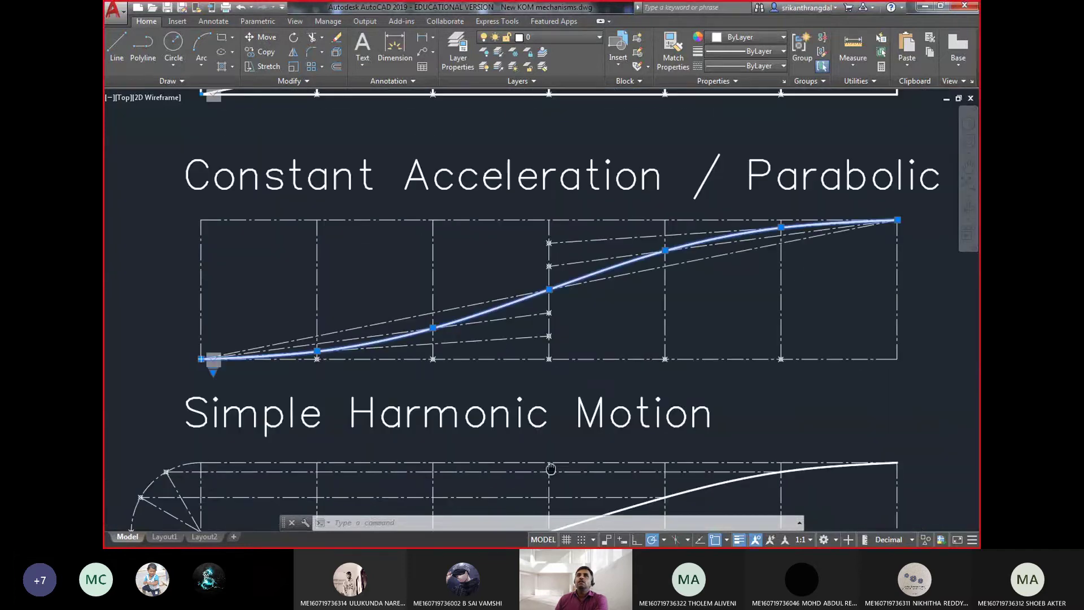
{"action": "middle_click_drag", "start_coordinate": [574, 126], "coordinate": [544, 417]}
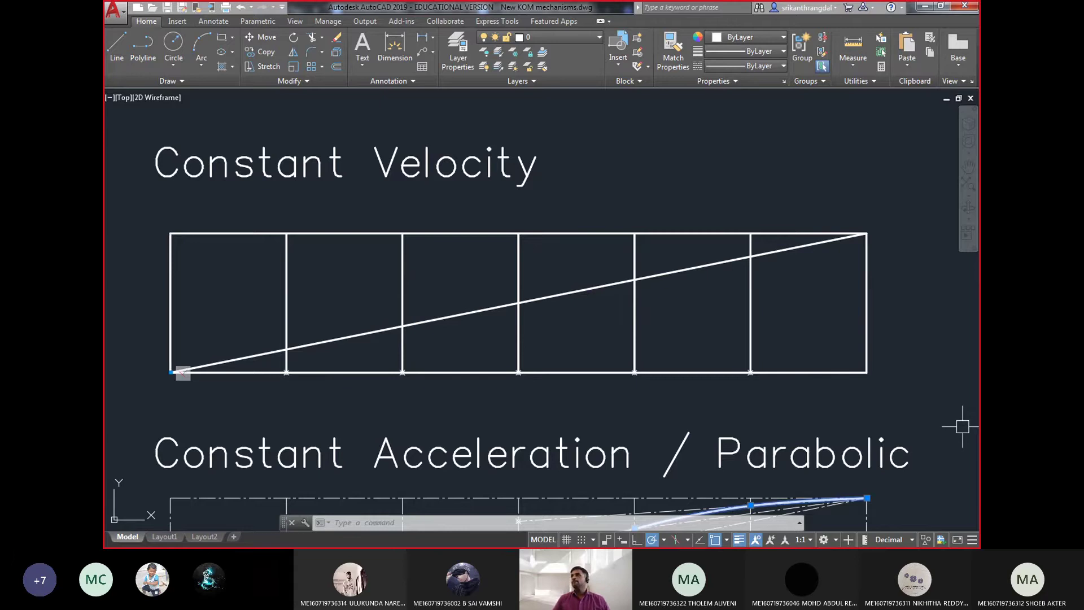
- In a new Notepad++ document, begin 'Draw the profile of a cam operating a knife edge follower…'
{"action": "key", "text": "alt+Tab"}
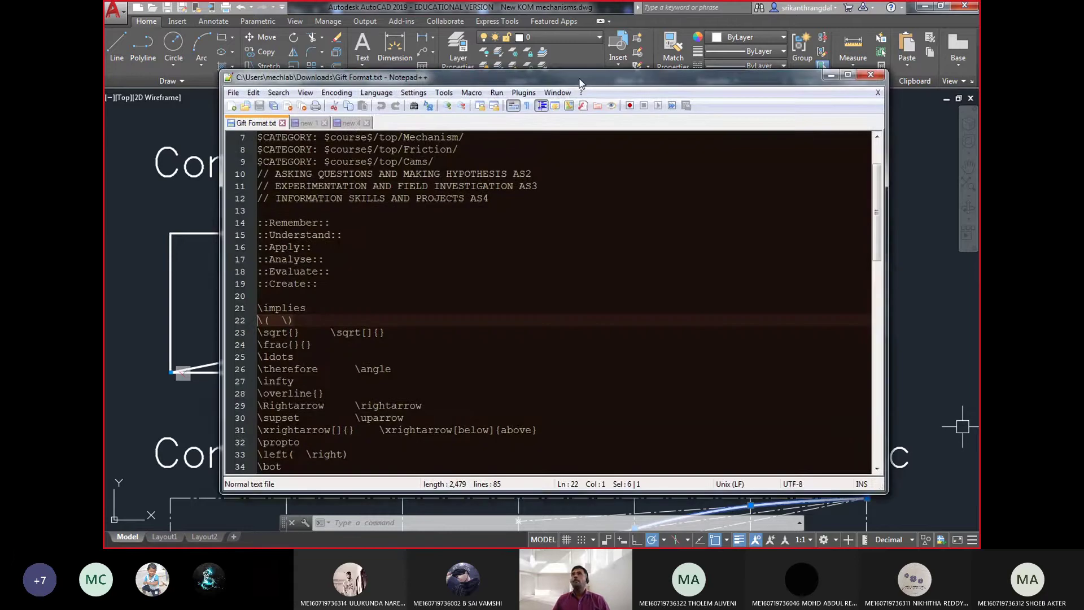
{"action": "left_click", "coordinate": [350, 113]}
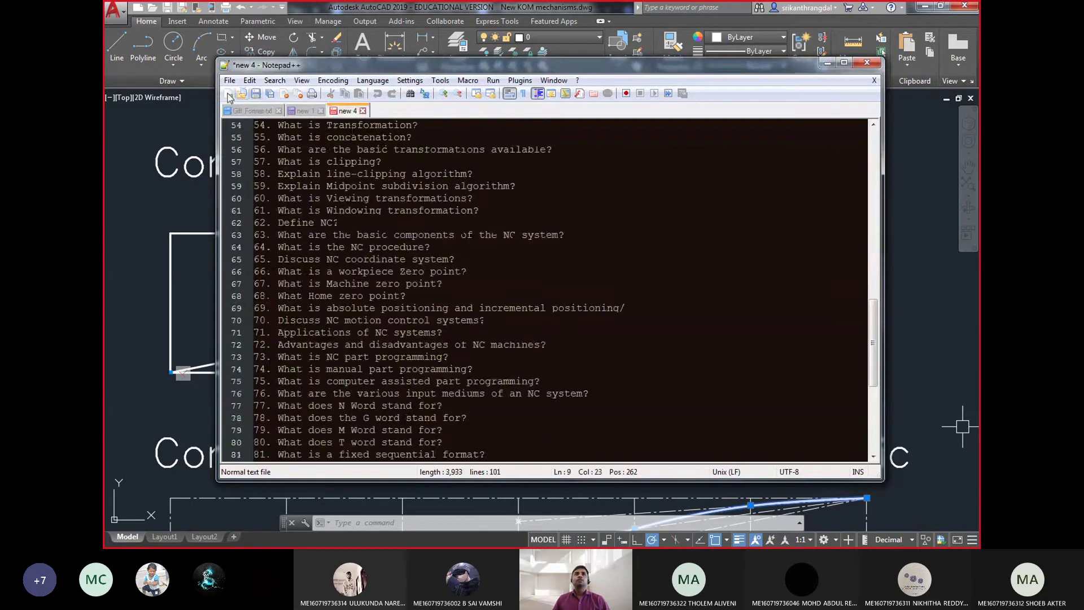
{"action": "key", "text": "ctrl+n"}
{"action": "scroll", "coordinate": [424, 188], "scroll_direction": "up", "scroll_amount": 2, "text": "ctrl"}
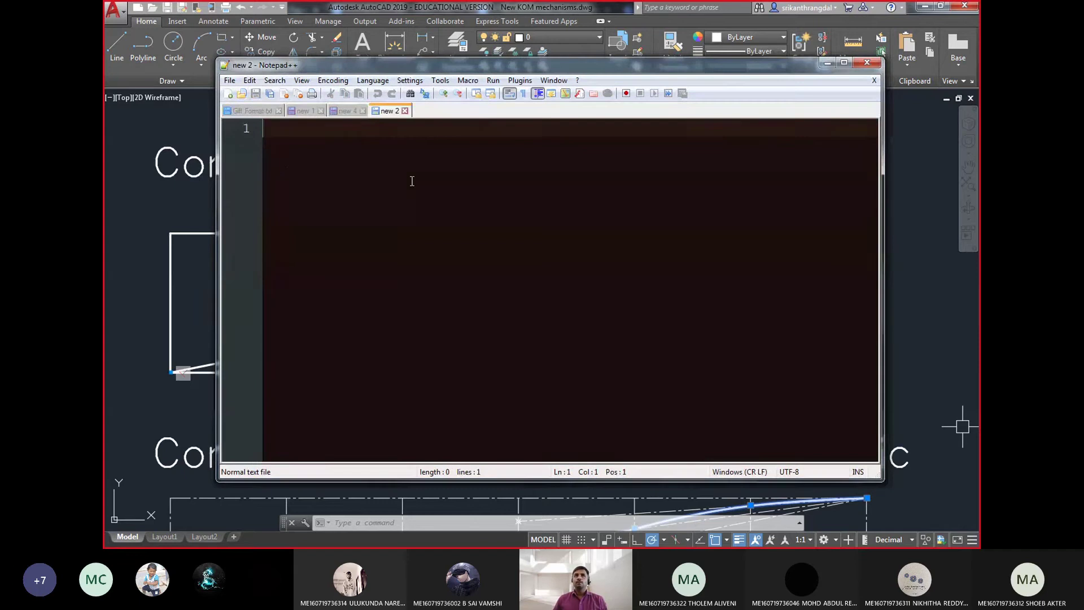
{"action": "scroll", "coordinate": [412, 178], "scroll_direction": "up", "scroll_amount": 3, "text": "ctrl"}
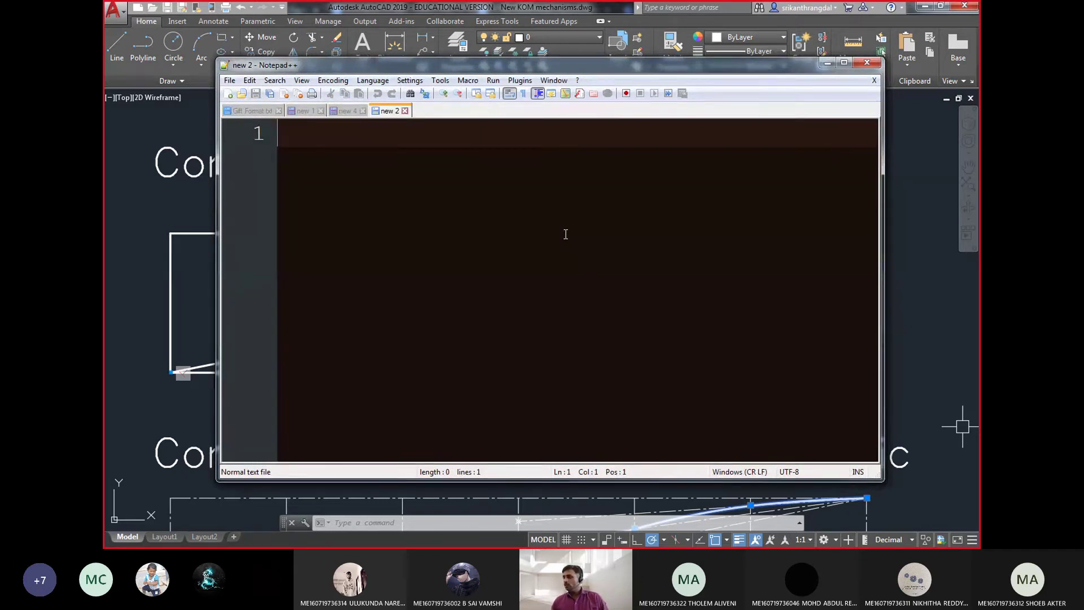
{"action": "type", "text": "D"}
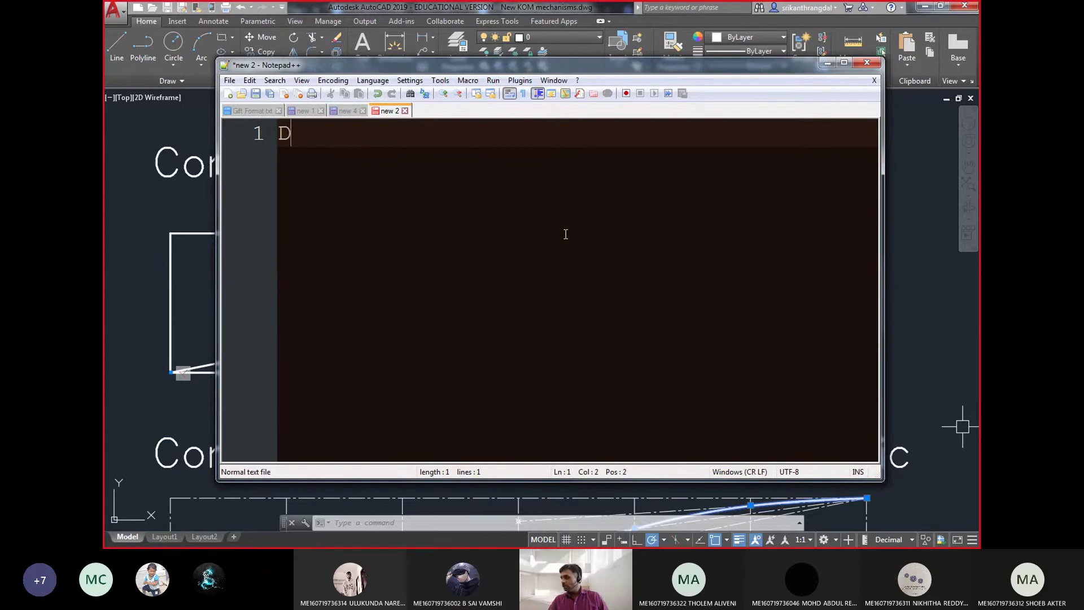
{"action": "type", "text": "raw the "}
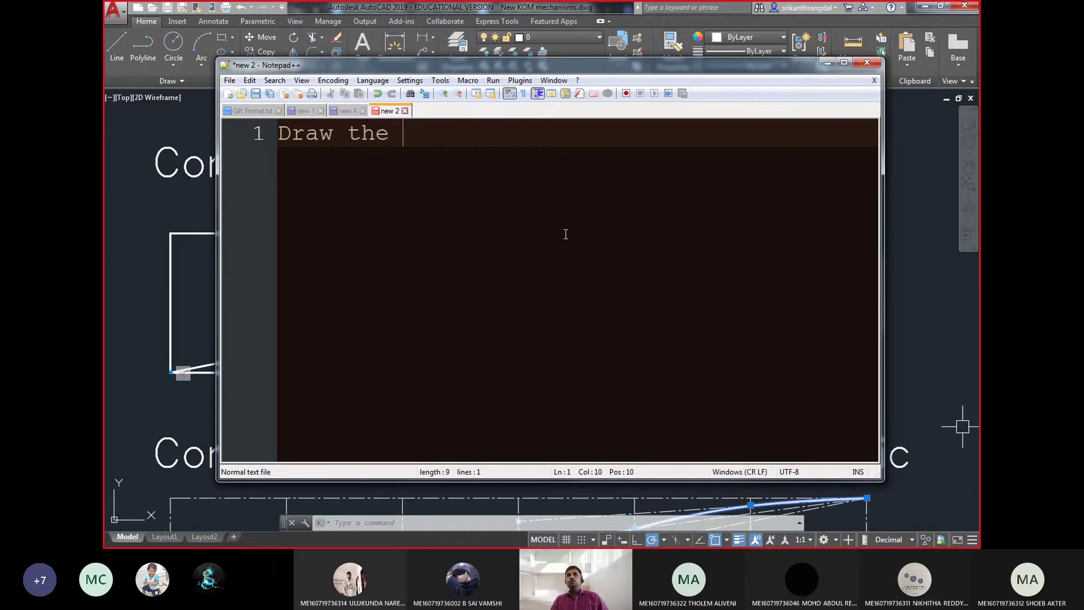
{"action": "type", "text": "profile"}
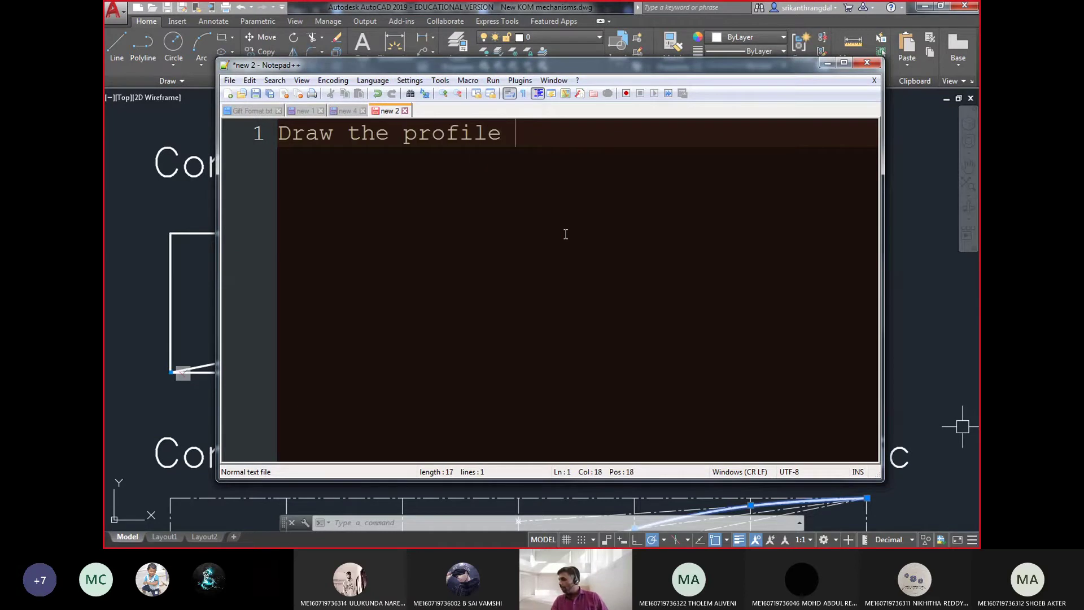
{"action": "type", "text": " of a cam operatin"}
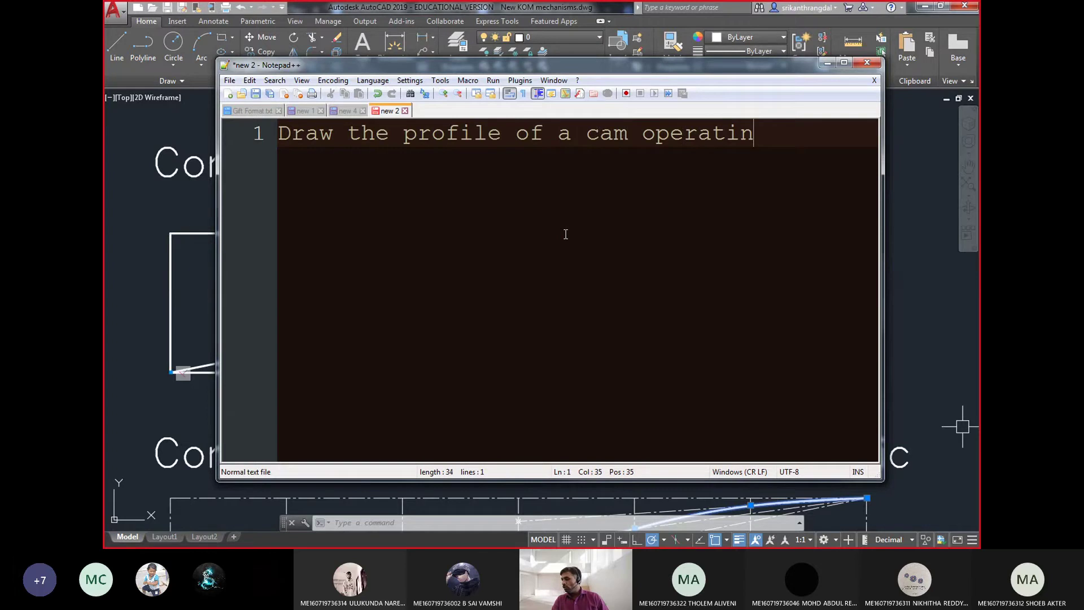
{"action": "type", "text": "g a knife ed"}
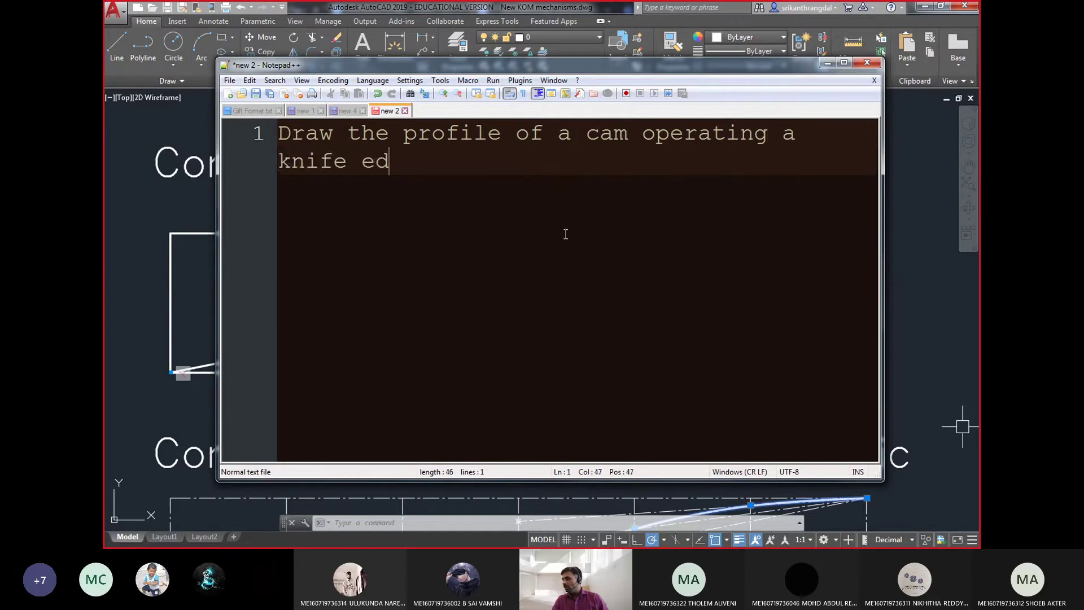
{"action": "type", "text": "ge follower hav"}
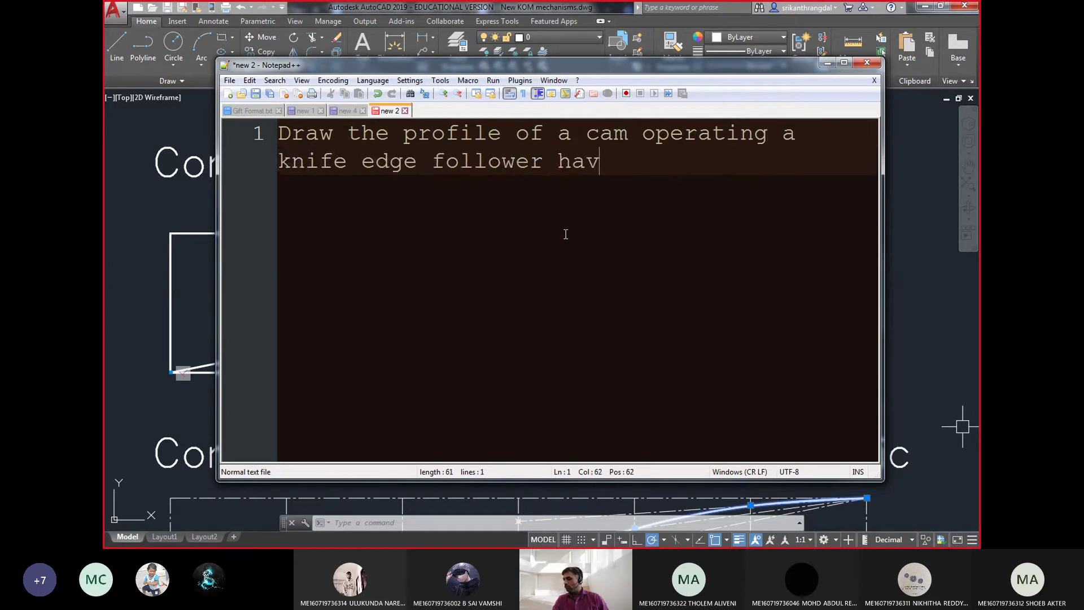
{"action": "type", "text": "ing a lift"}
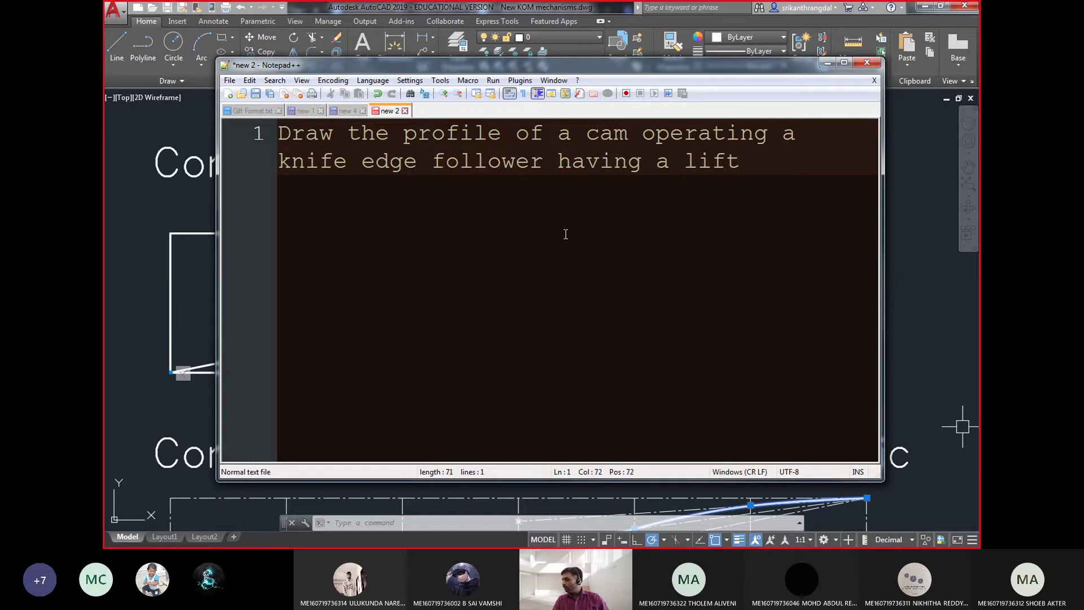
{"action": "type", "text": " of 30"}
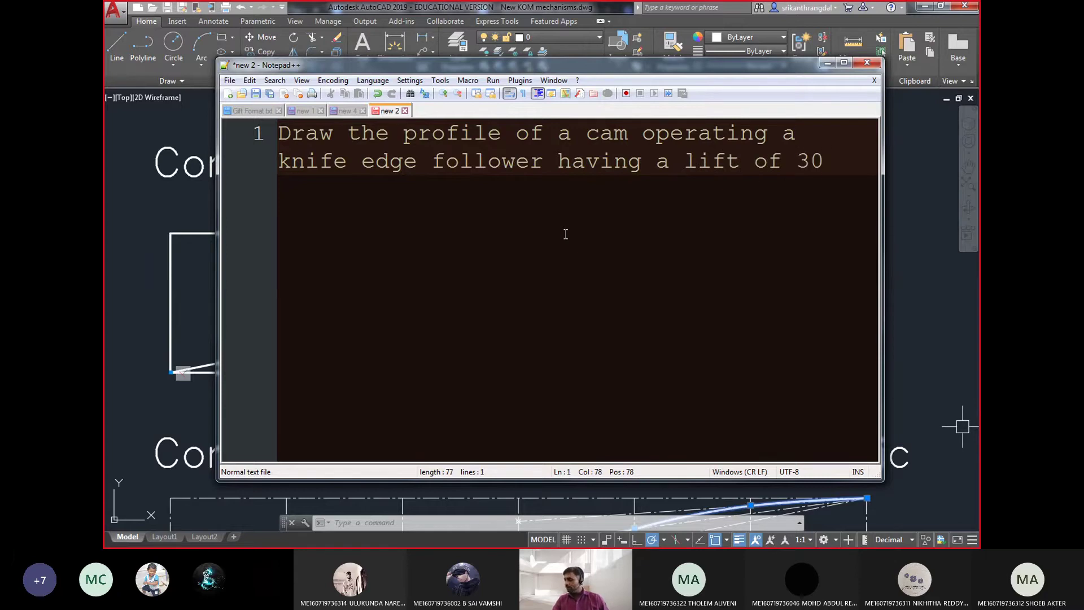
{"action": "type", "text": "mm. Th"}
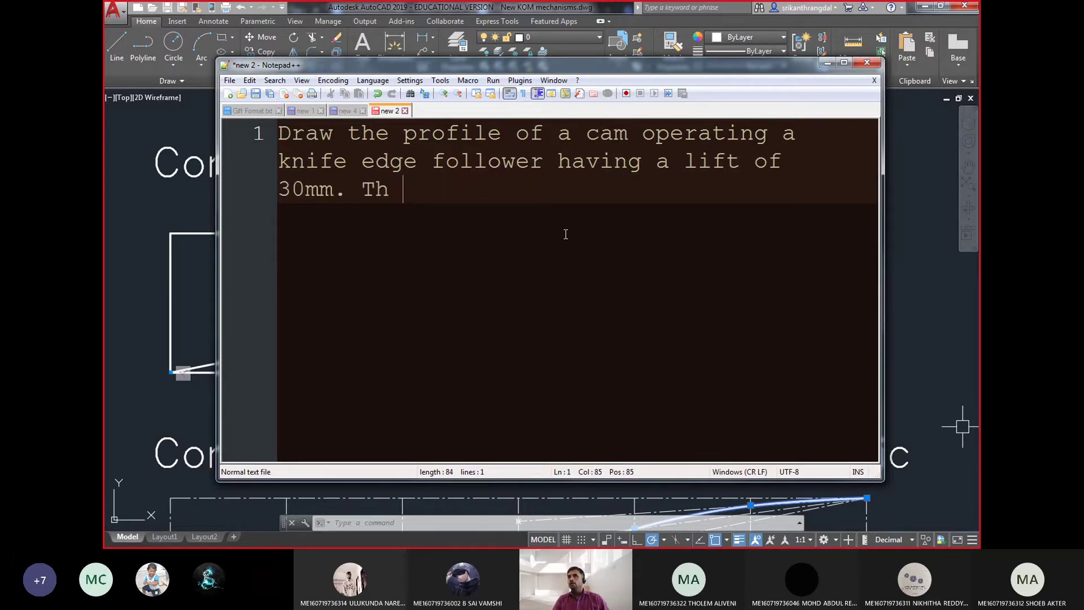
{"action": "type", "text": "e cam"}
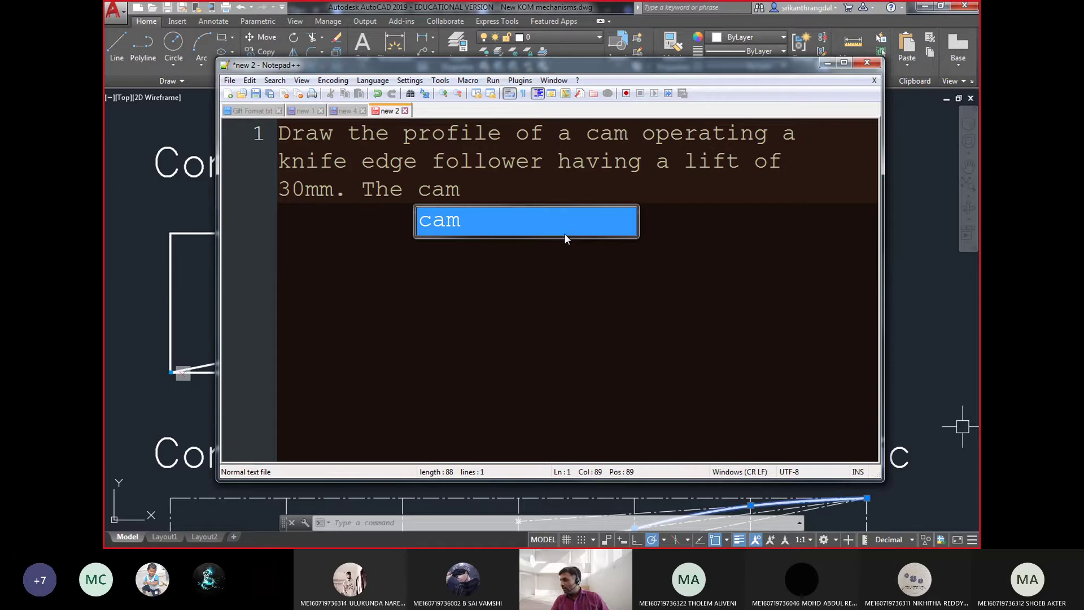
{"action": "type", "text": " ra"}
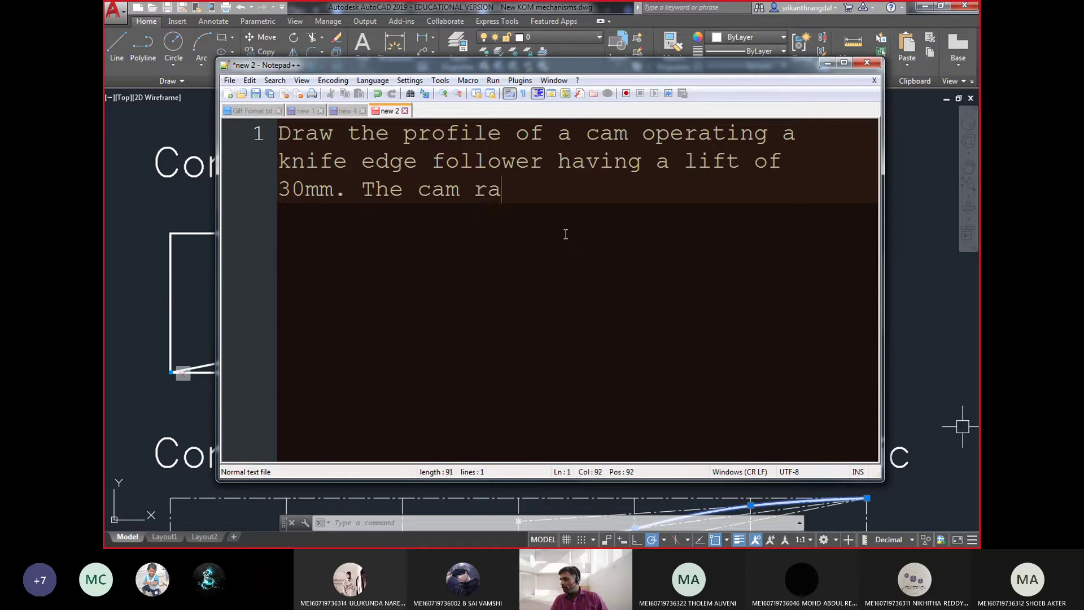
{"action": "type", "text": "ises the folo"}
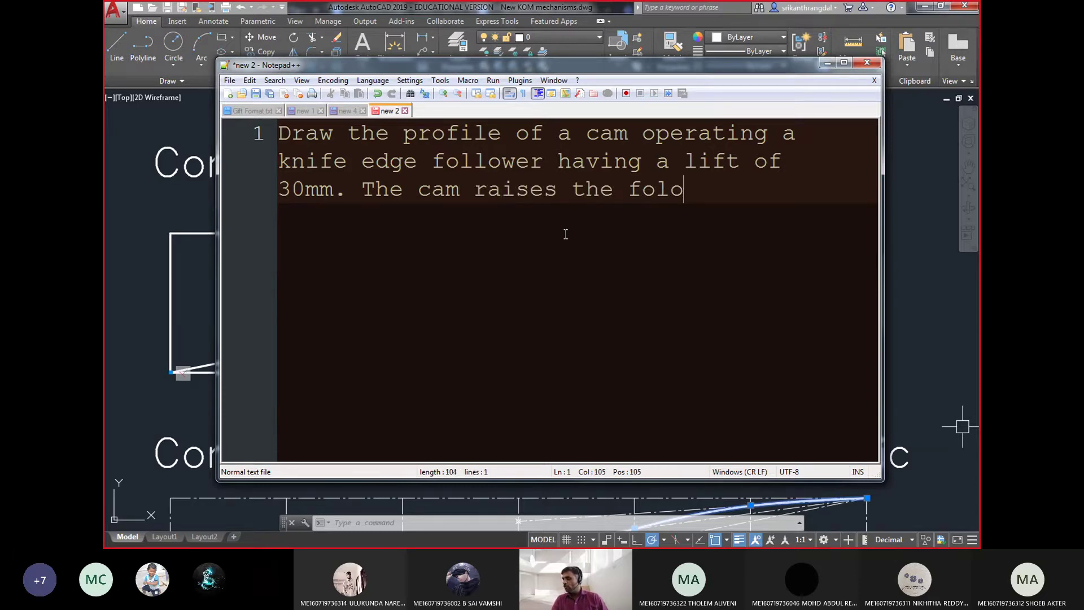
{"action": "key", "text": "BackSpace"}
- Continue with SHM for 150 of rotation, dwell for 60', and uniform-velocity descent
{"action": "type", "text": "lower"}
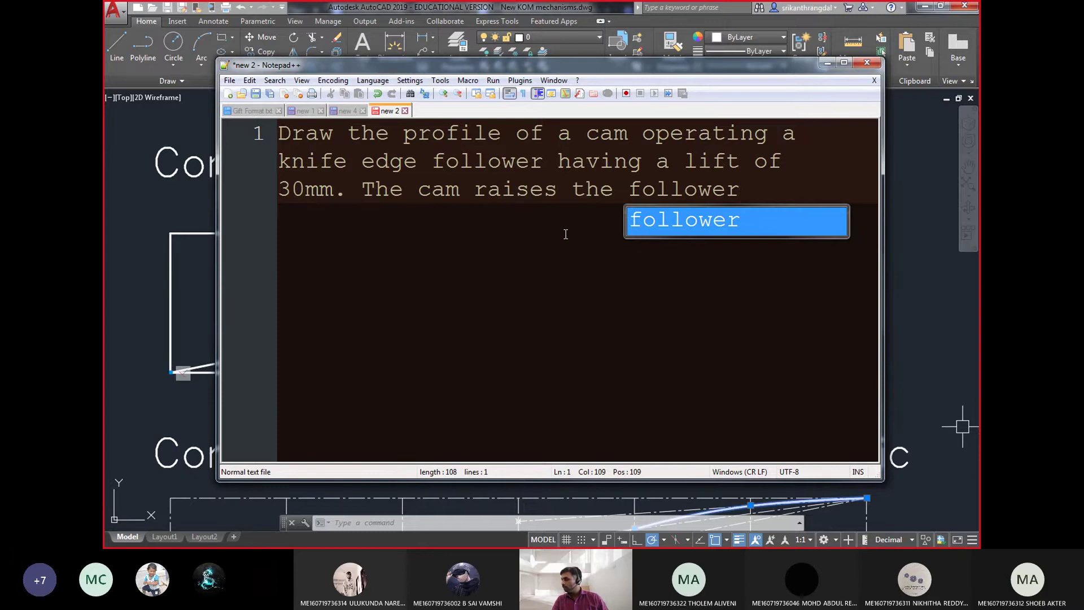
{"action": "type", "text": " with "}
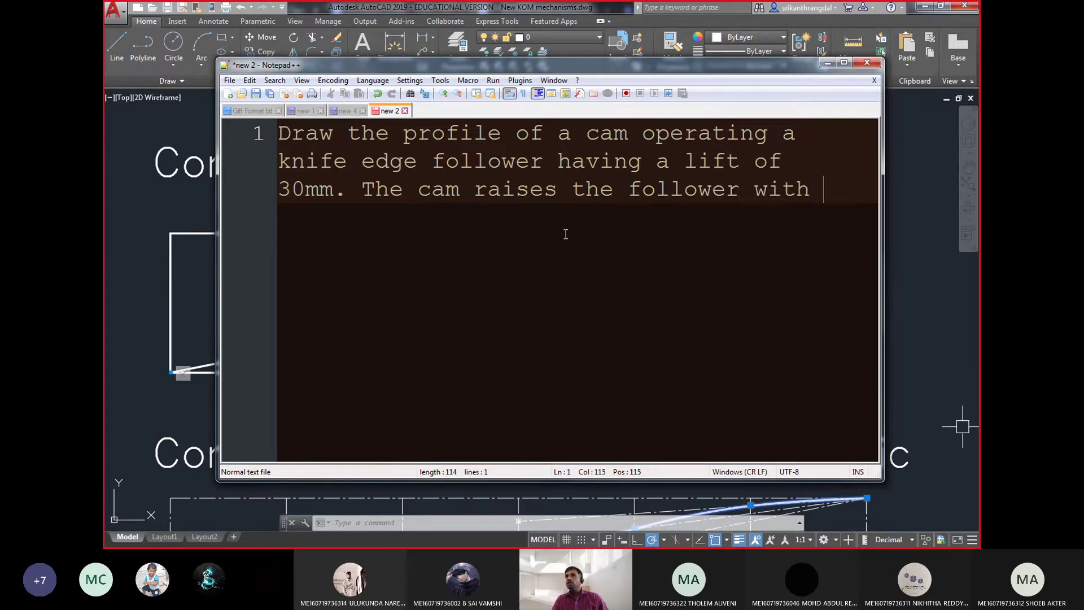
{"action": "type", "text": "SHM"}
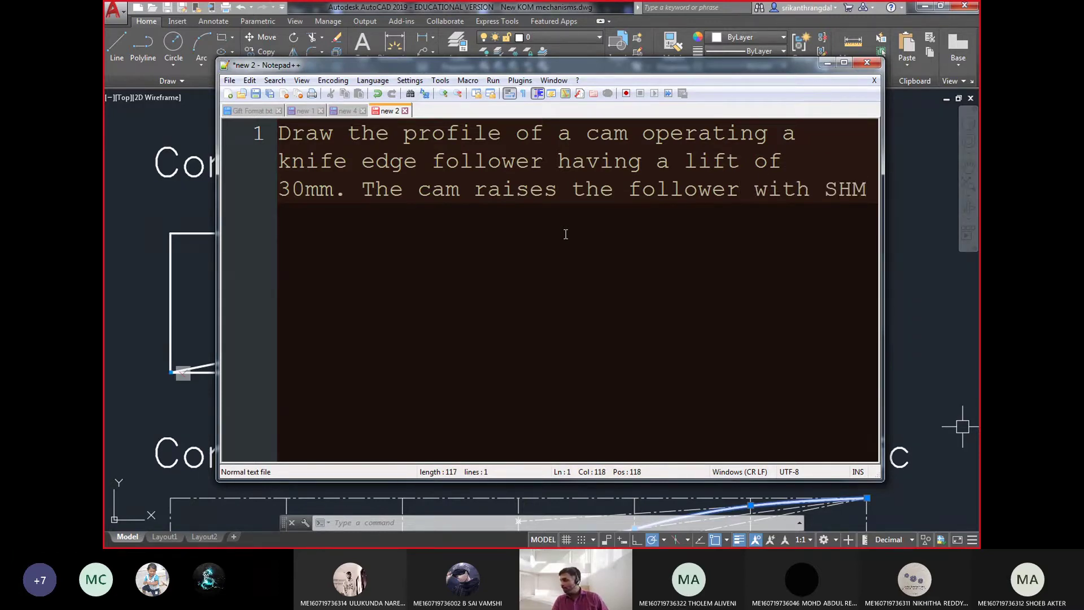
{"action": "type", "text": " for 150"}
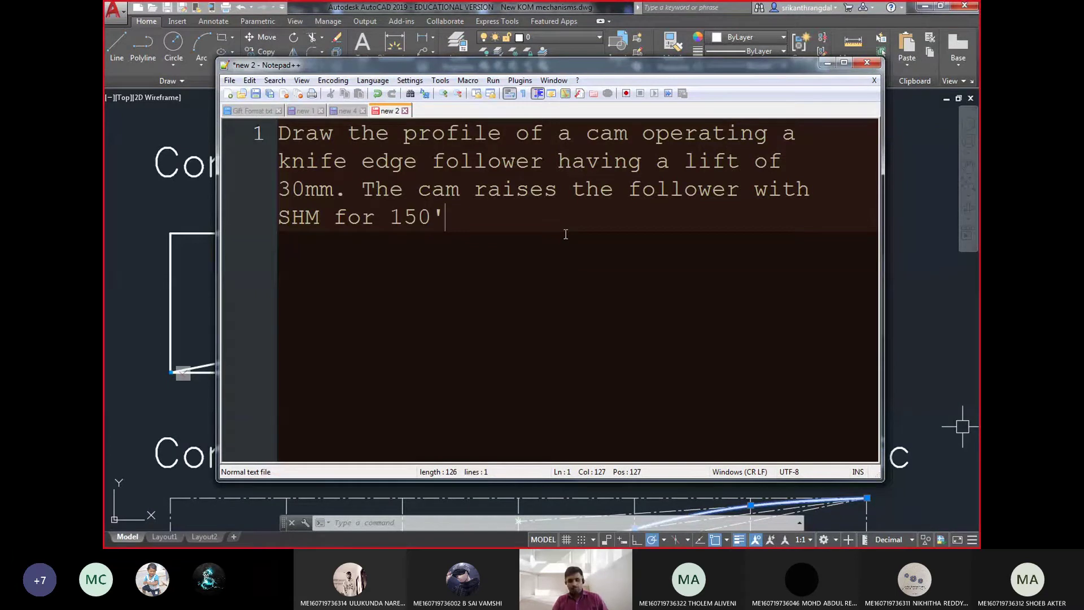
{"action": "type", "text": "of "}
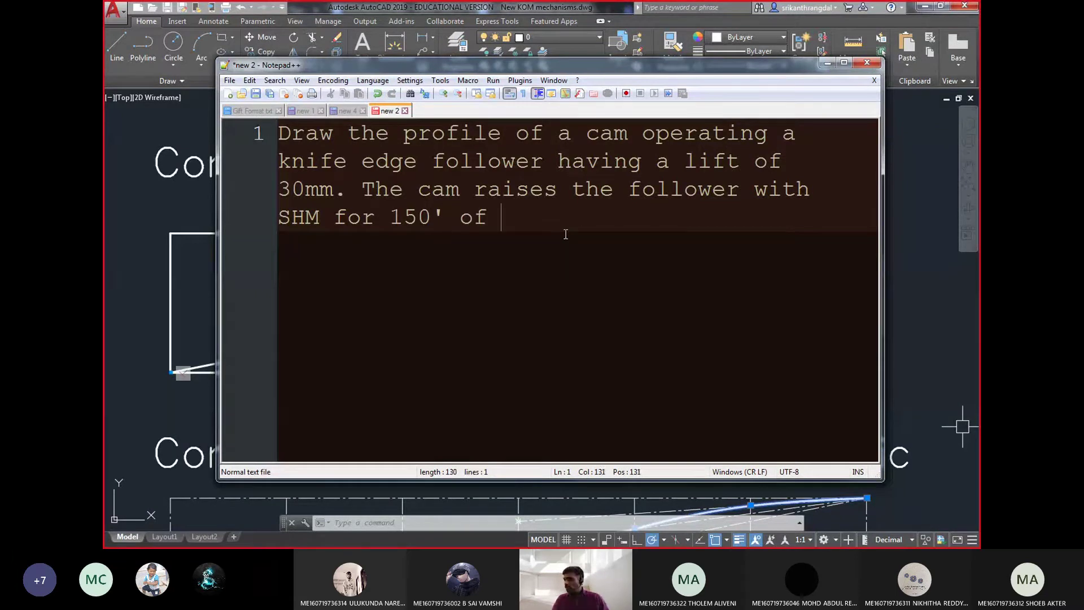
{"action": "type", "text": "the roata"}
{"action": "key", "text": "BackSpace"}
{"action": "key", "text": "BackSpace"}
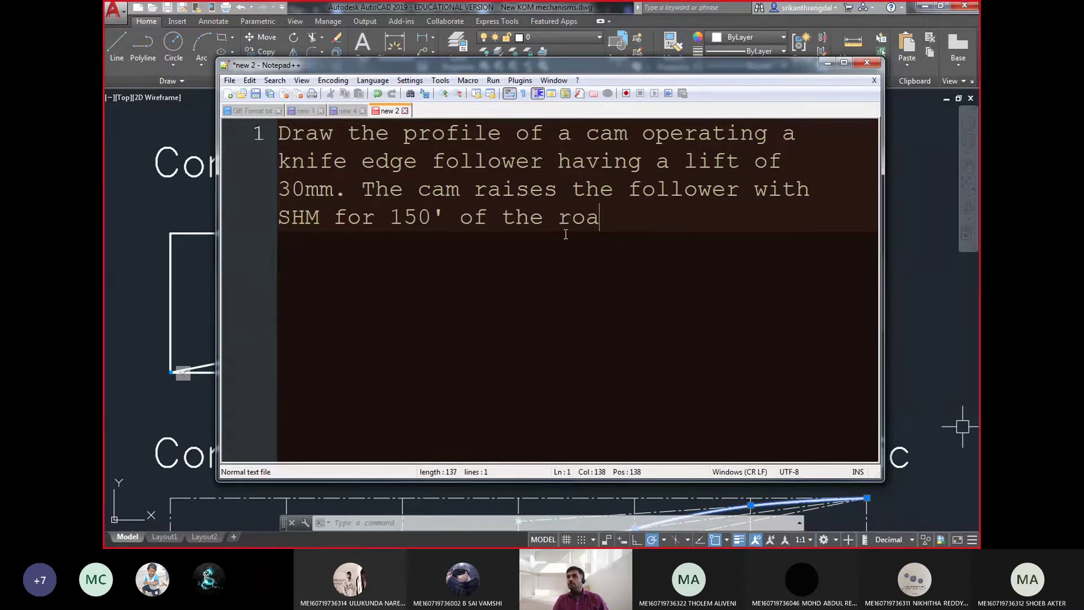
{"action": "key", "text": "BackSpace"}
{"action": "type", "text": "tation"}
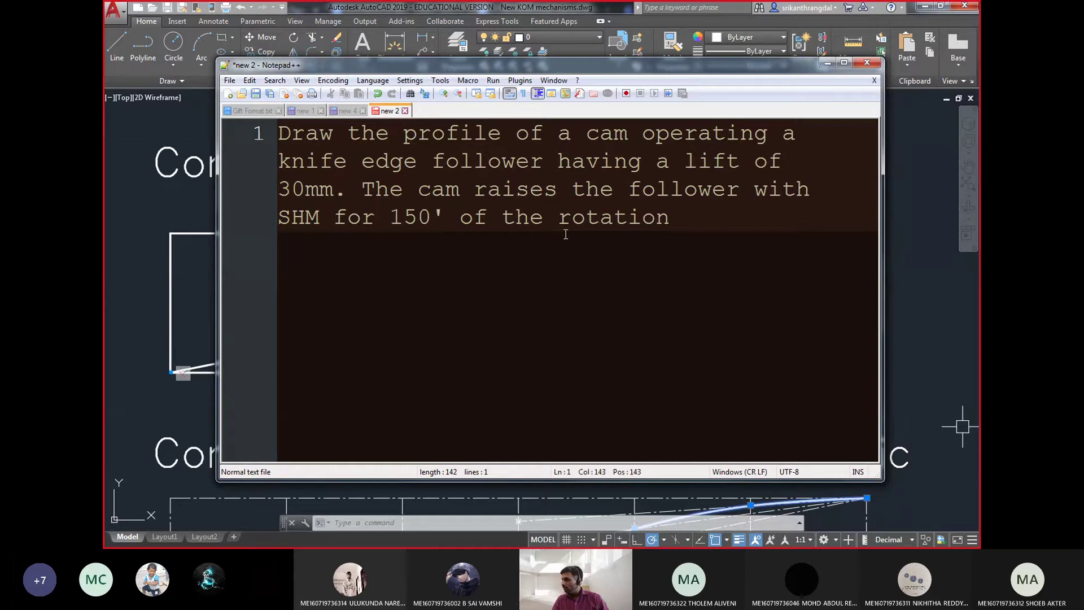
{"action": "type", "text": " fol"}
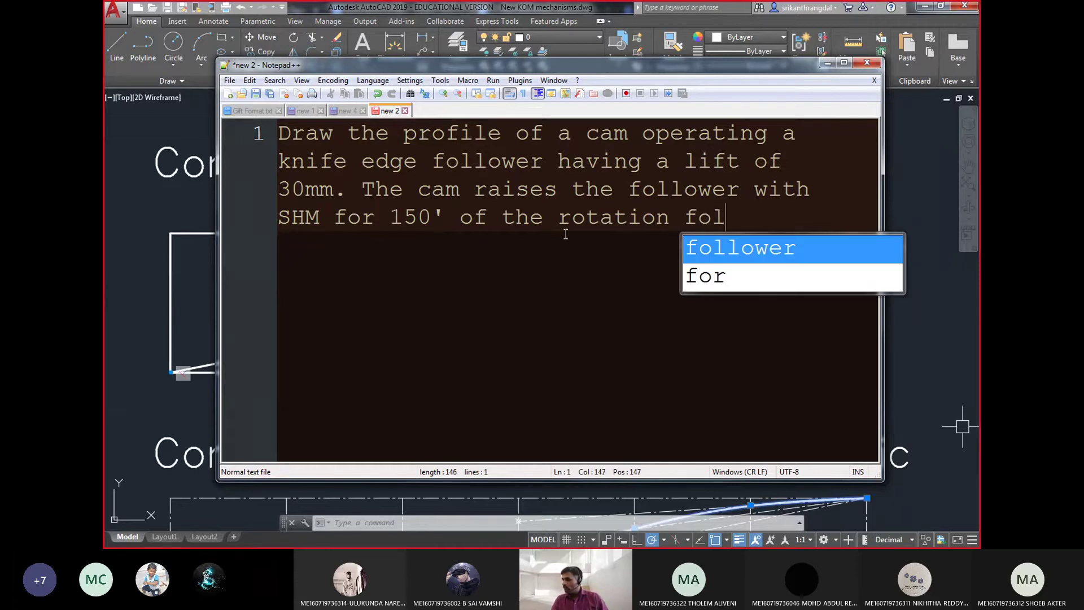
{"action": "type", "text": "lowed by a per"}
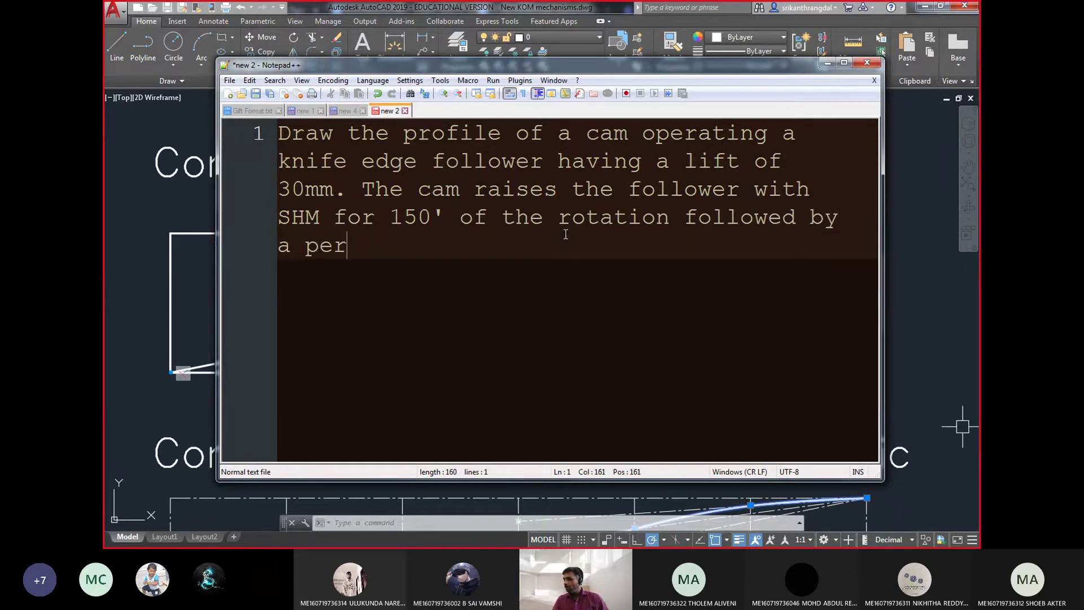
{"action": "key", "text": "BackSpace"}
{"action": "key", "text": "BackSpace"}
{"action": "type", "text": "eriod "}
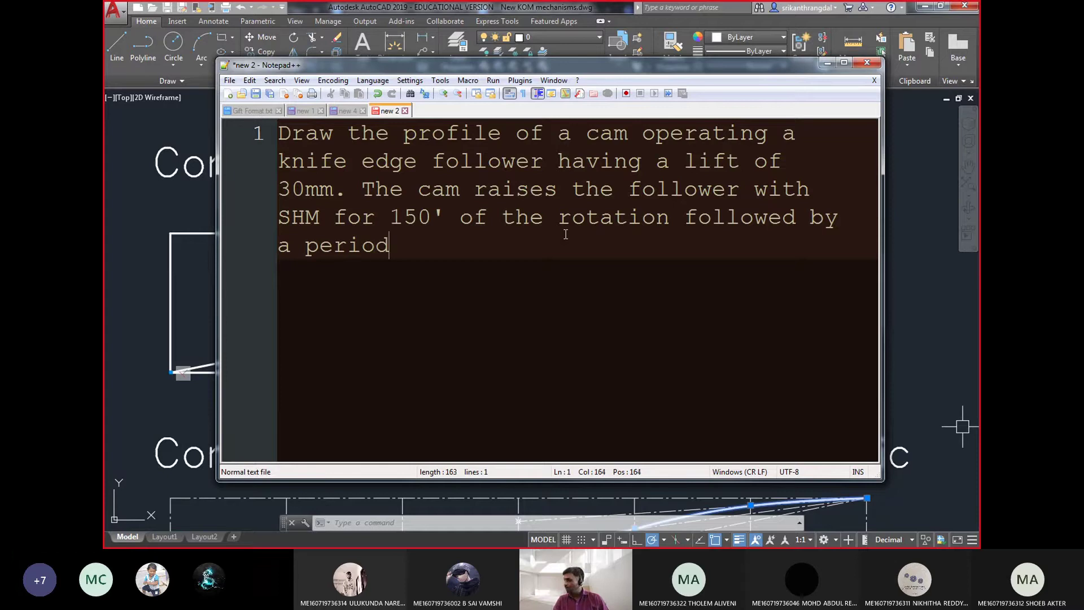
{"action": "type", "text": "of"}
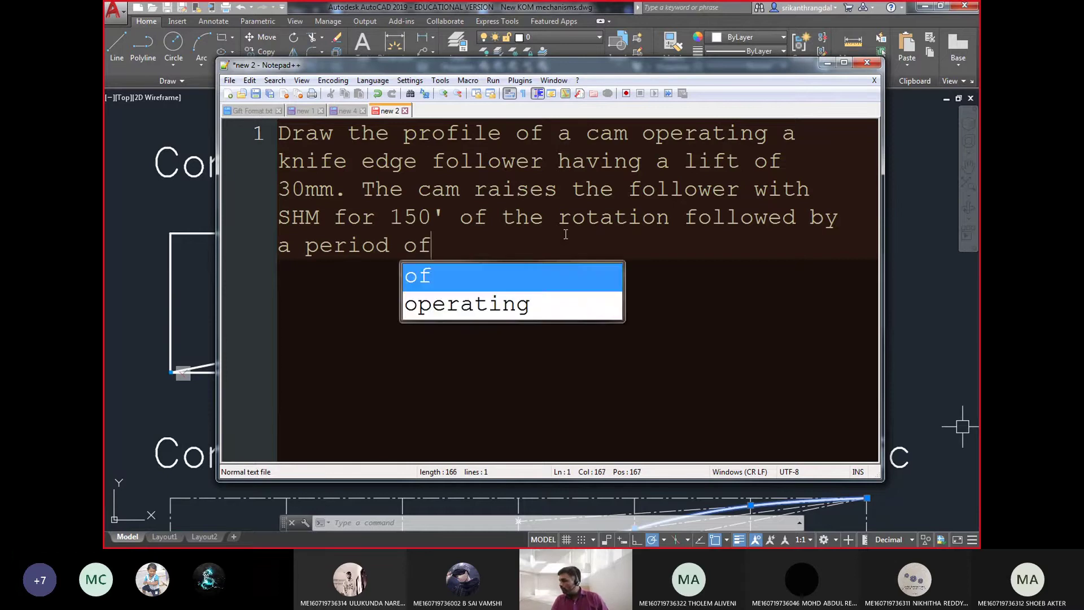
{"action": "type", "text": " dwell"}
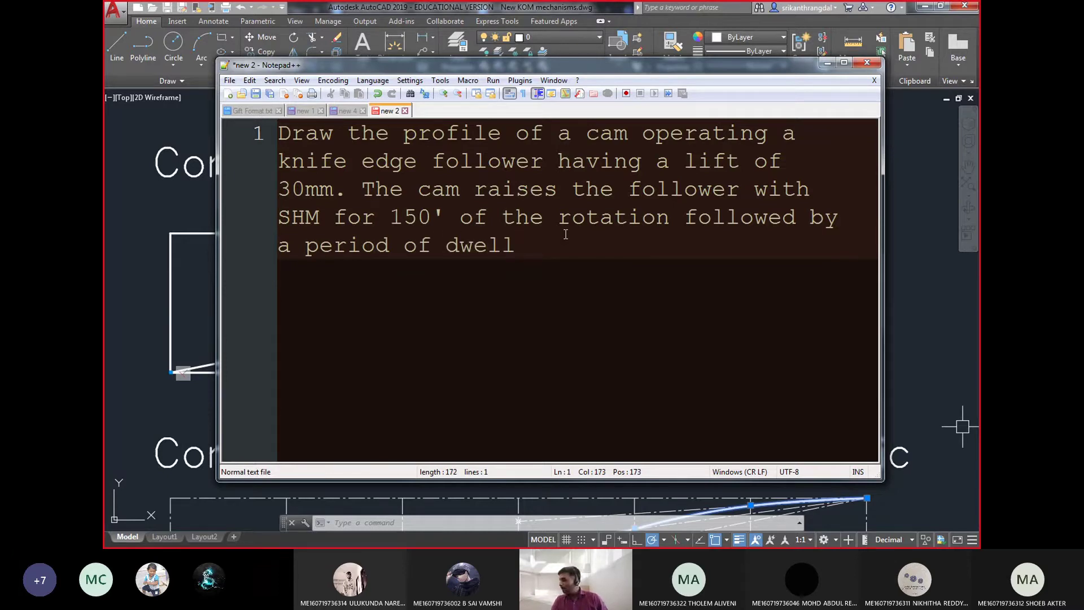
{"action": "type", "text": " for 60'. "}
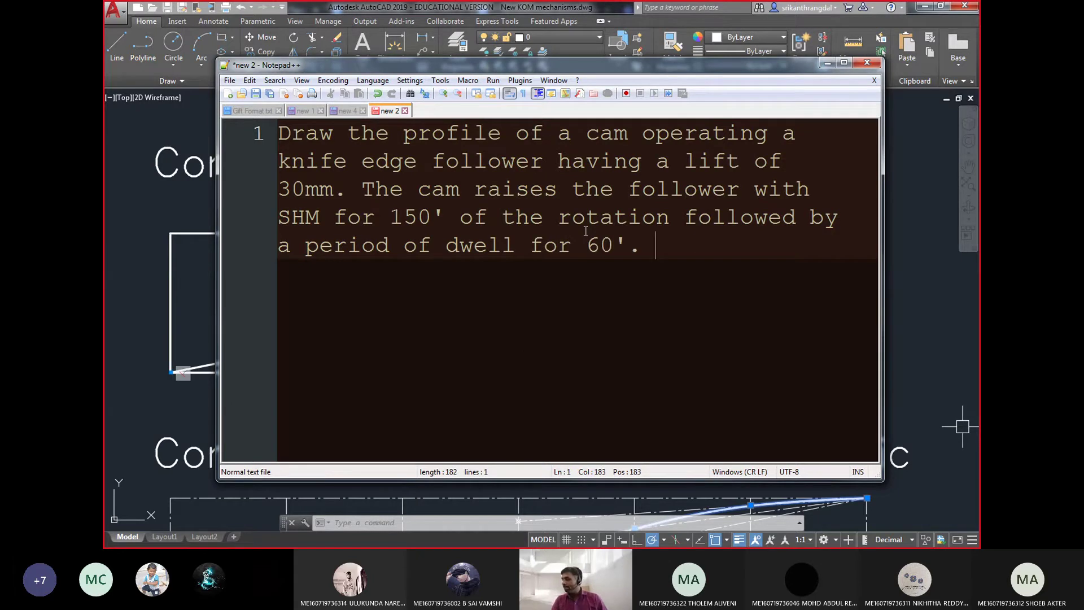
{"action": "type", "text": "The follower"}
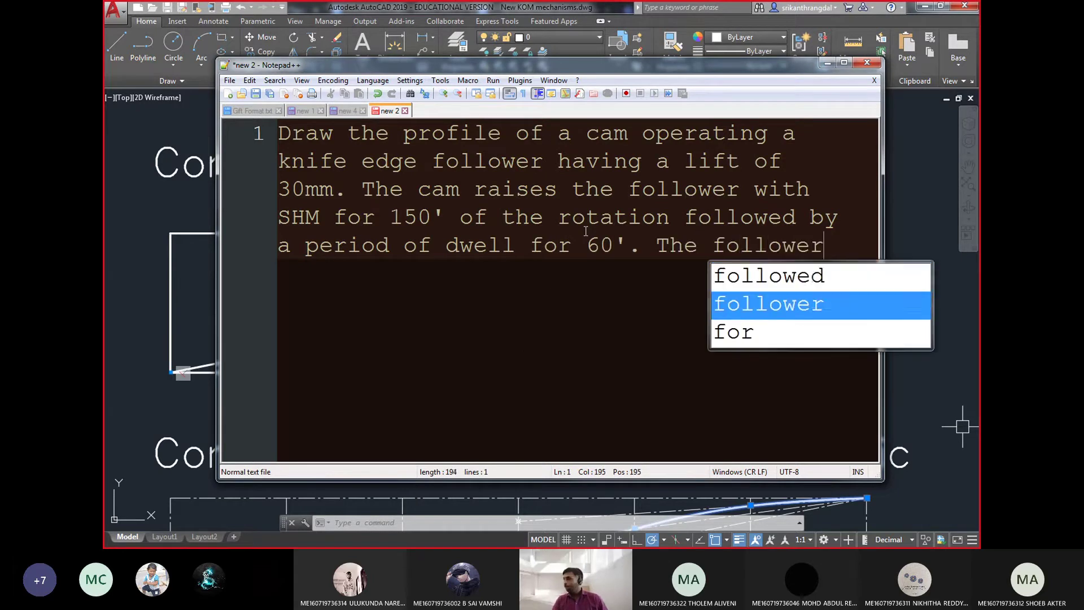
{"action": "type", "text": " descen"}
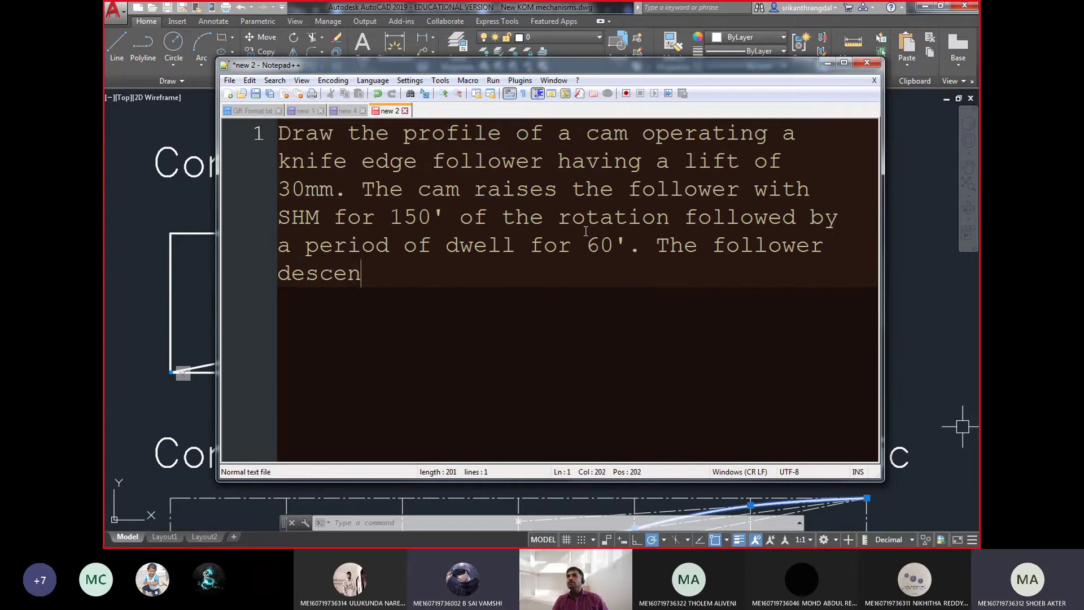
{"action": "type", "text": "ds"}
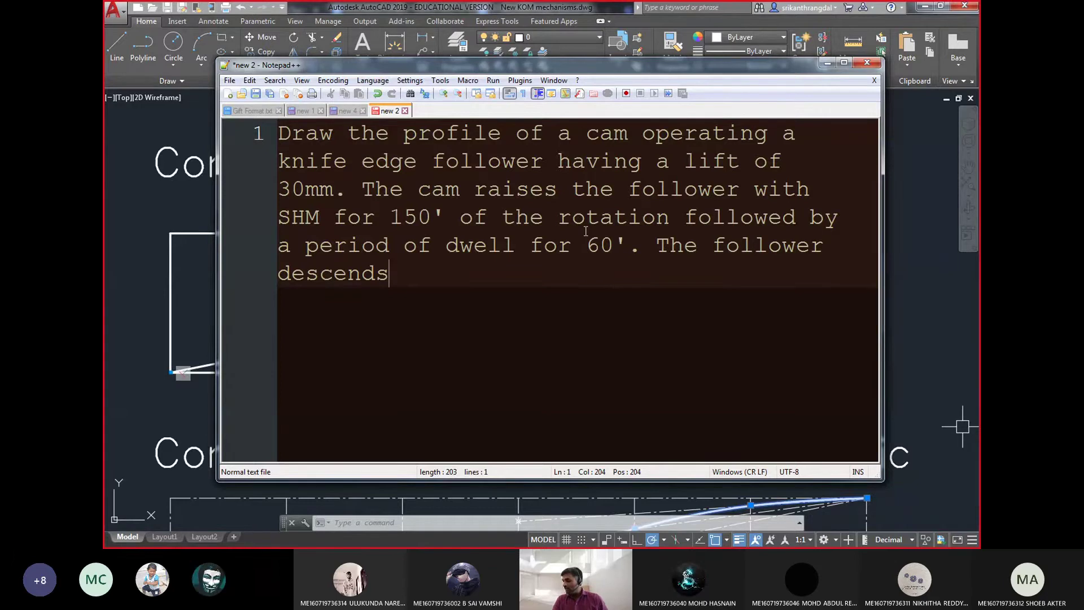
{"action": "type", "text": " for the nex"}
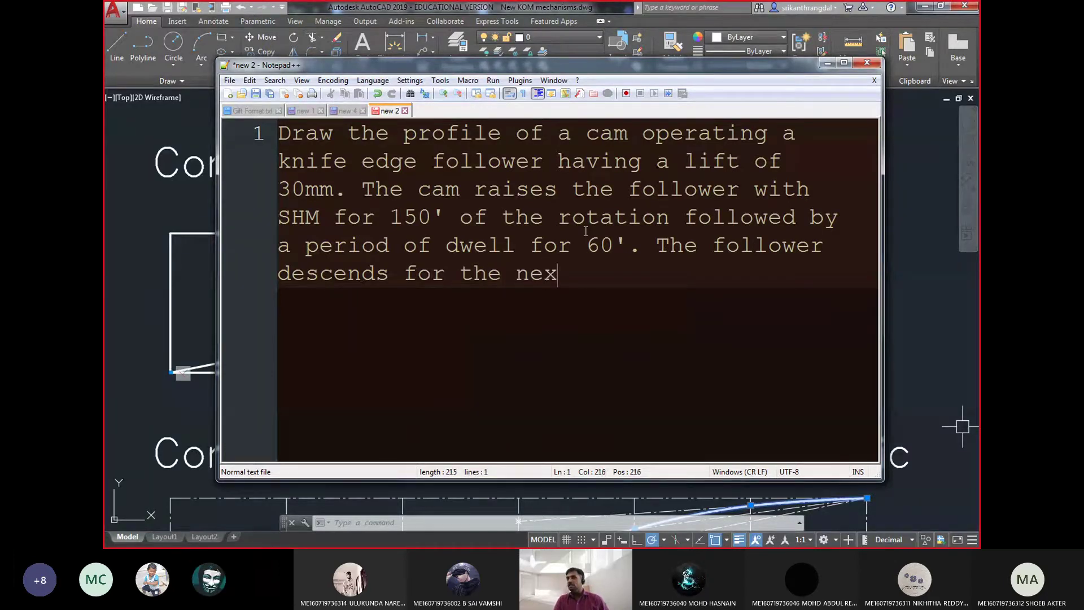
{"action": "type", "text": "t 100"}
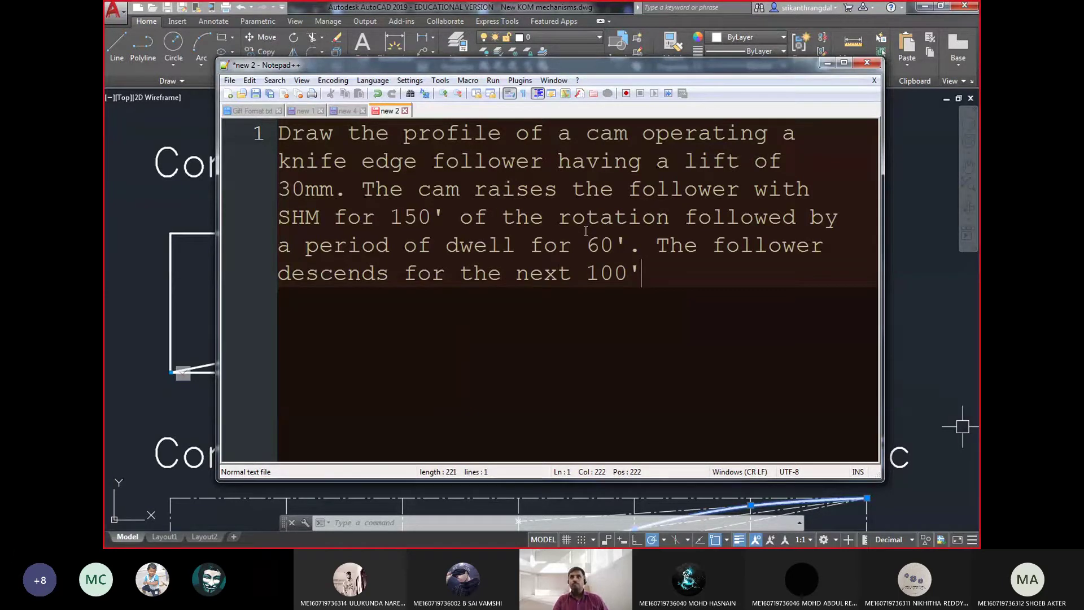
{"action": "type", "text": "rotation"}
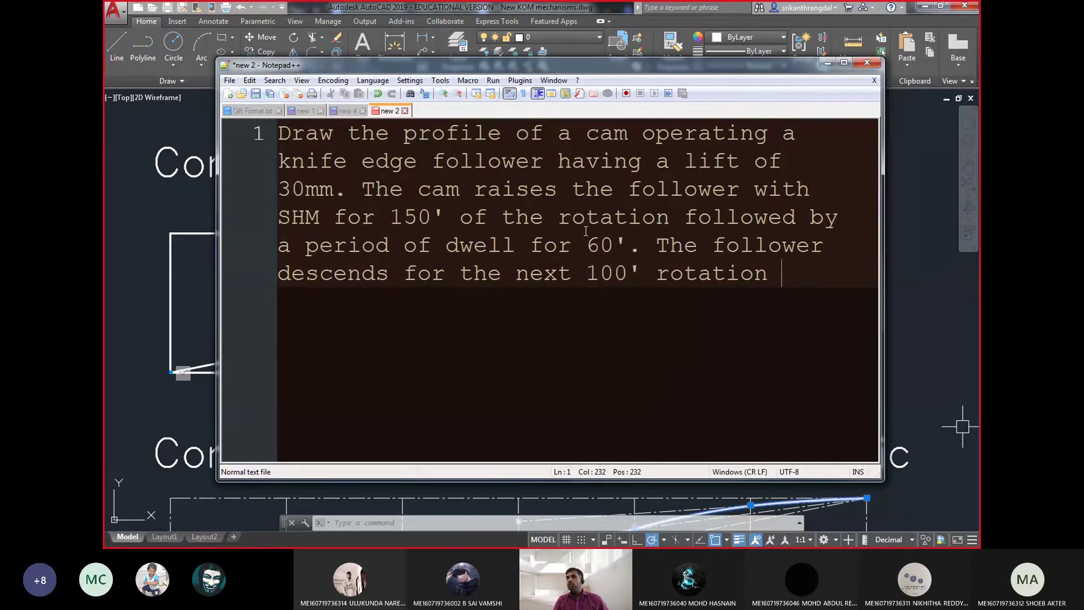
{"action": "type", "text": " of the cam with uniformveloci"}
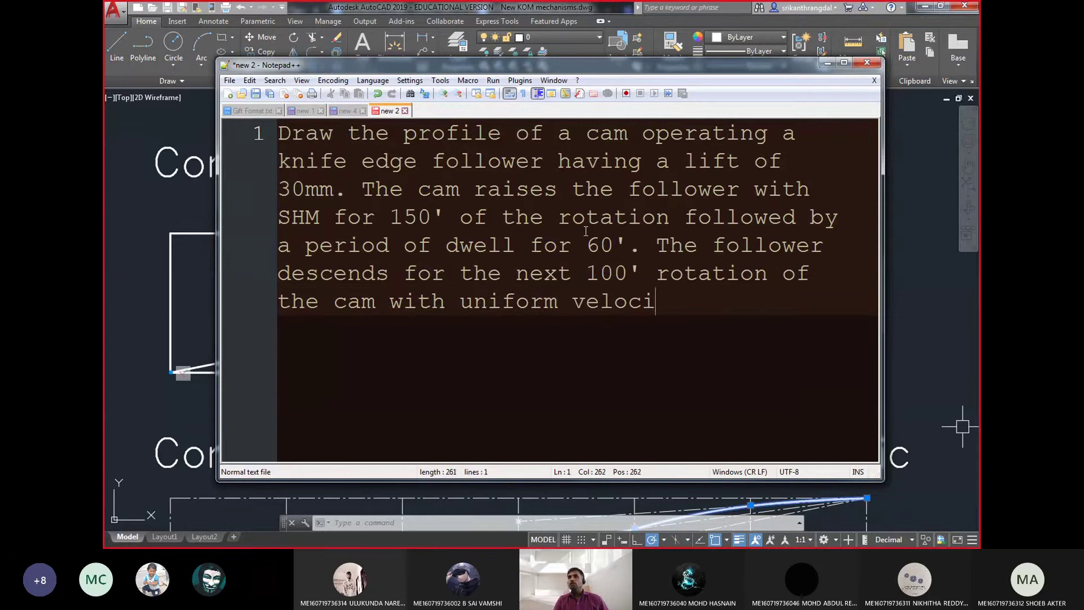
{"action": "type", "text": "ty. "}
{"action": "type", "text": "again followe "}
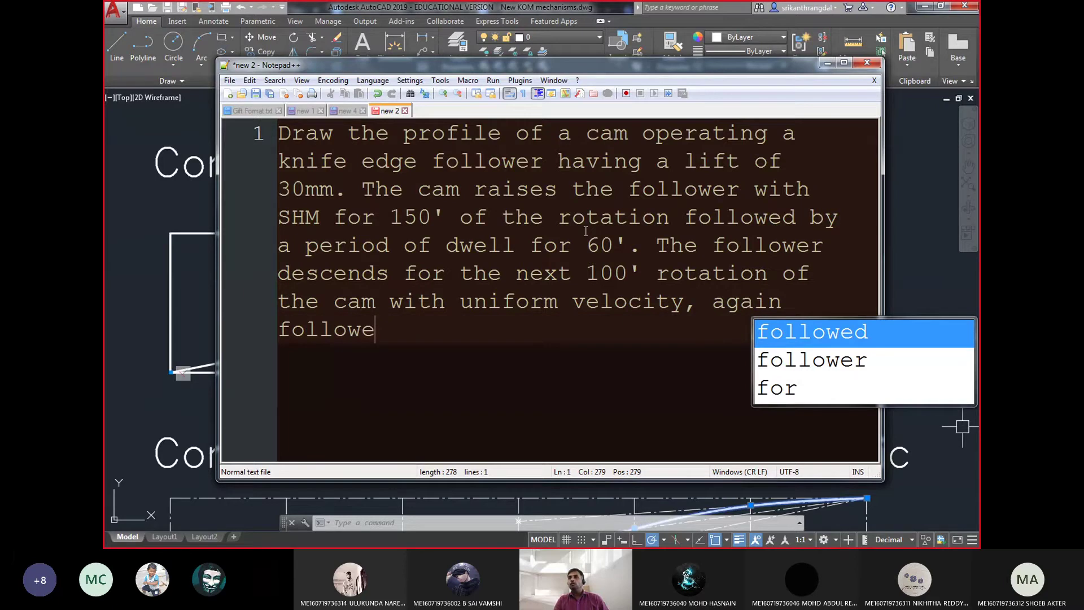
{"action": "type", "text": "d by "}
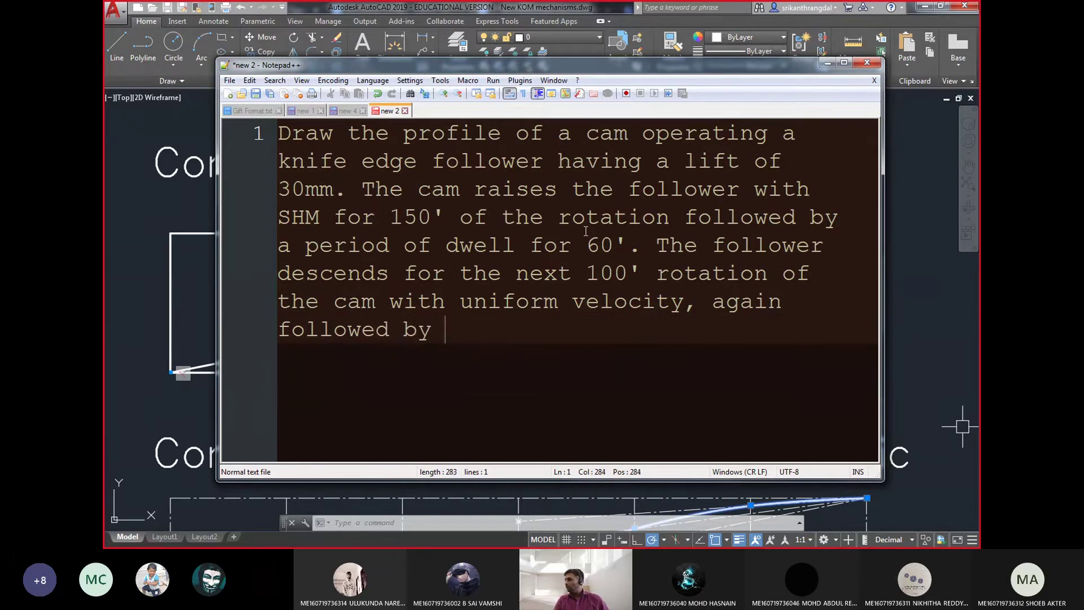
{"action": "type", "text": "a swe"}
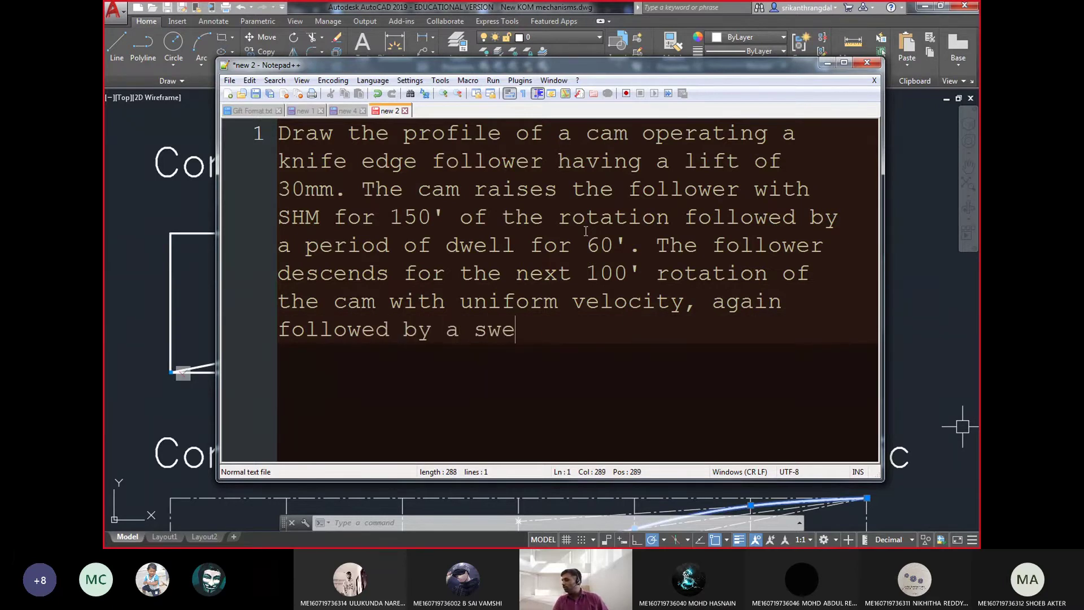
{"action": "type", "text": "ll period "}
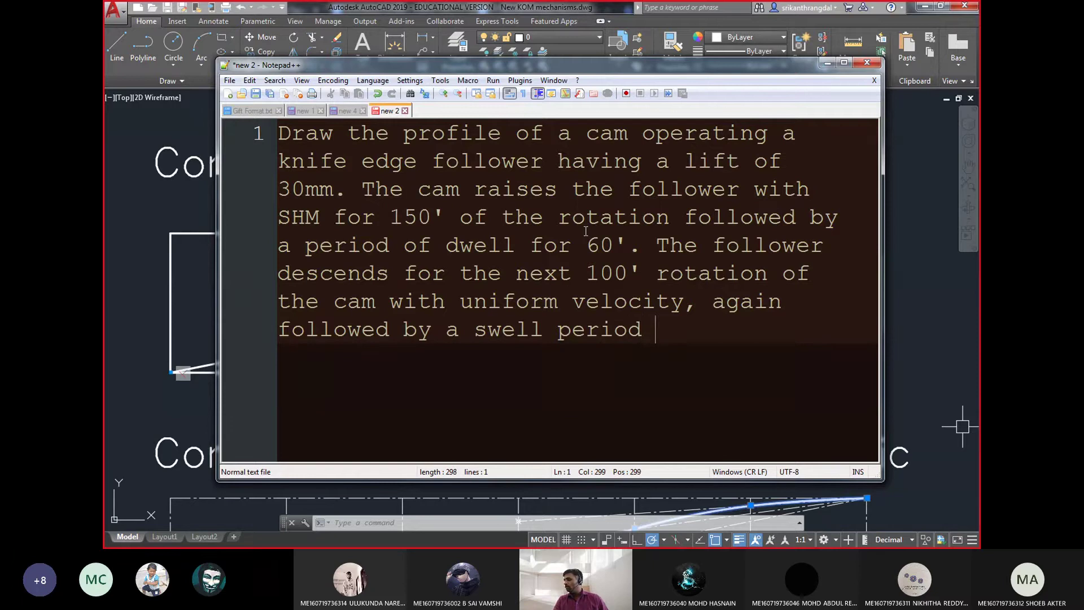
{"action": "type", "text": ". The ca"}
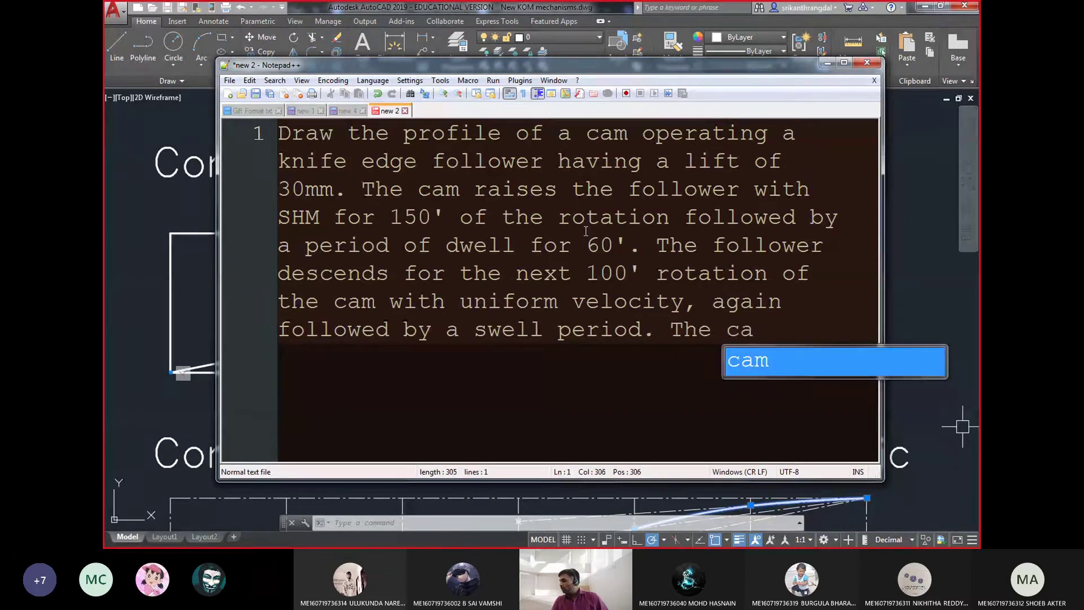
{"action": "type", "text": "m "}
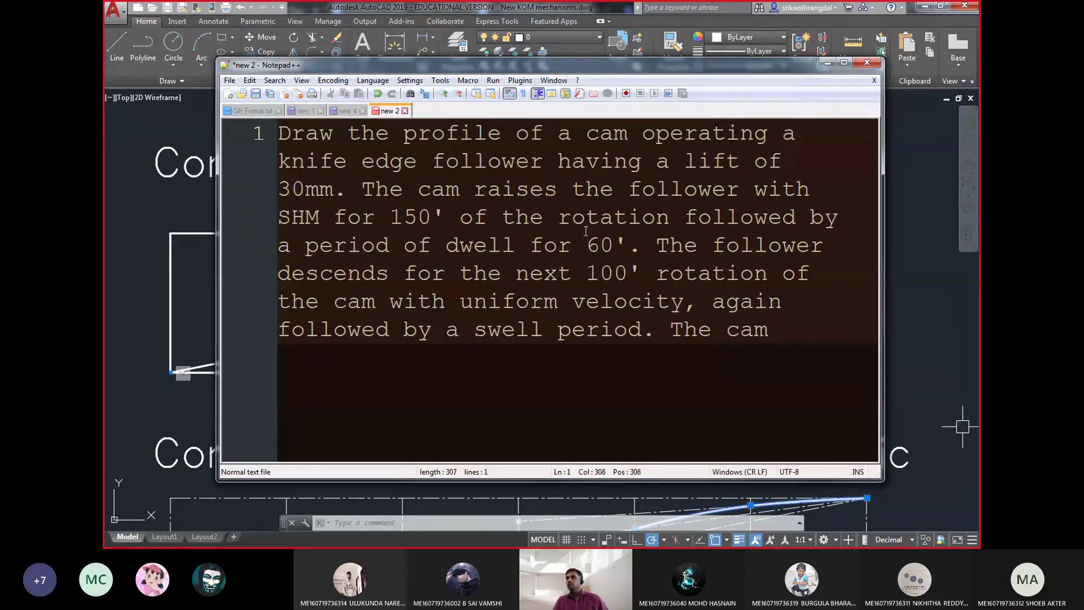
{"action": "type", "text": "rotat"}
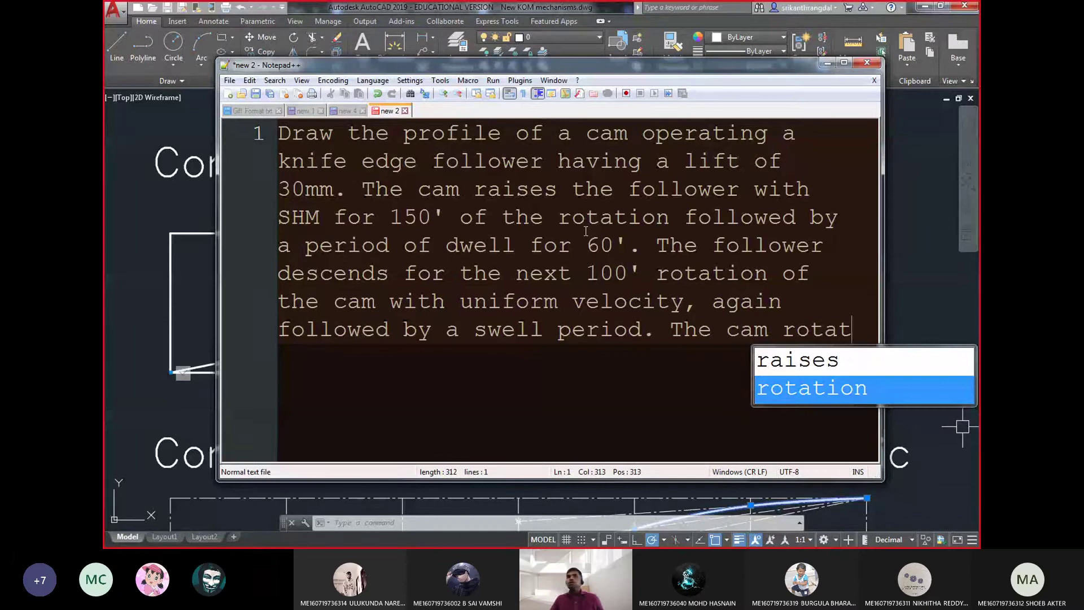
- End the statement with 'has a least radius of 20mm' and select all the text
{"action": "key", "text": "ctrl+shift+Left"}
{"action": "type", "text": "has a l"}
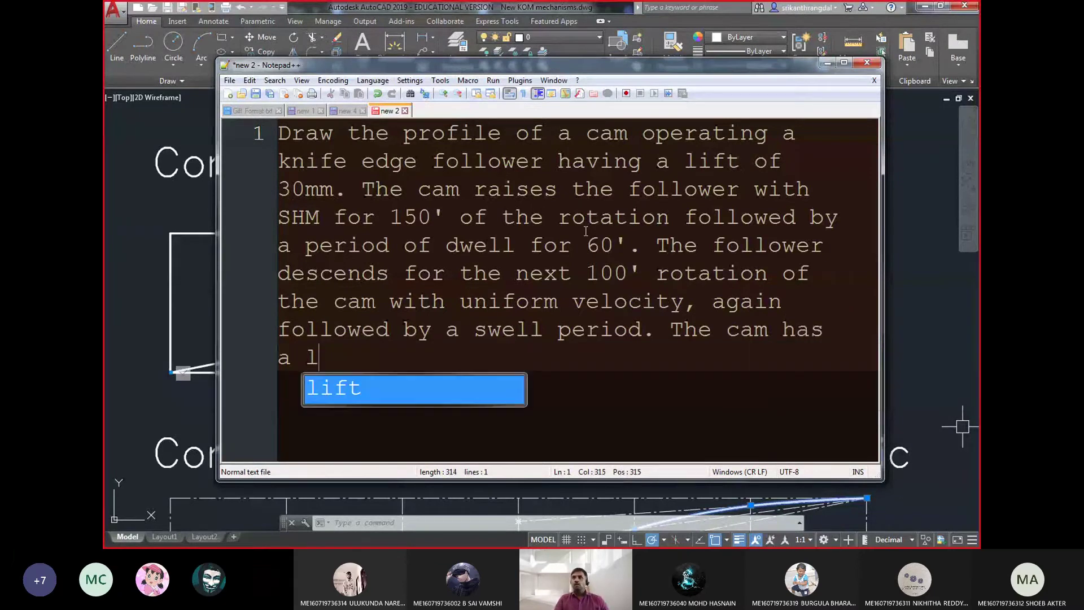
{"action": "type", "text": "east radius"}
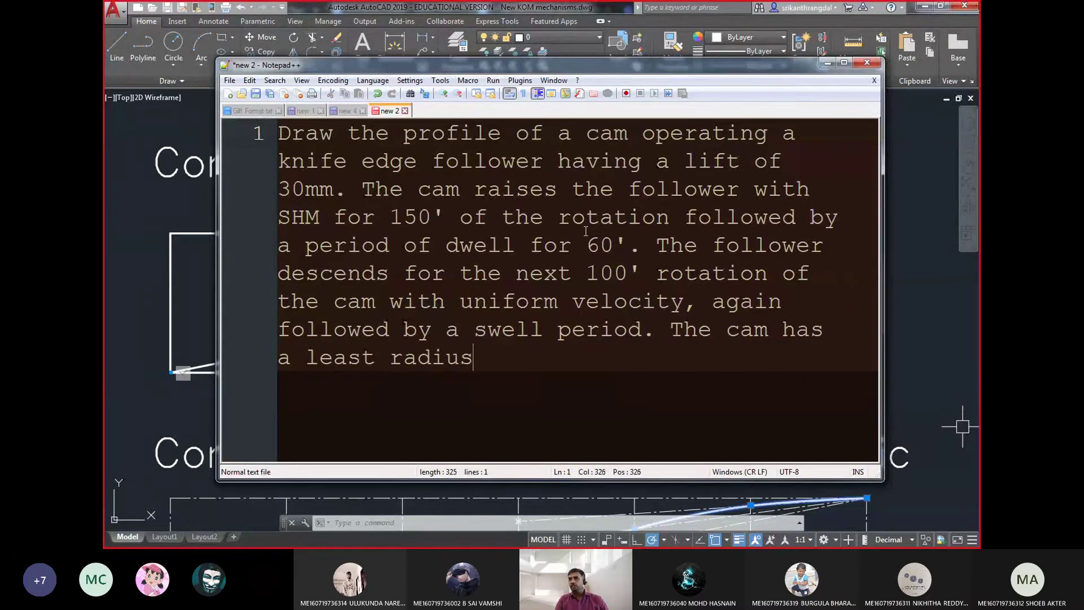
{"action": "type", "text": " of "}
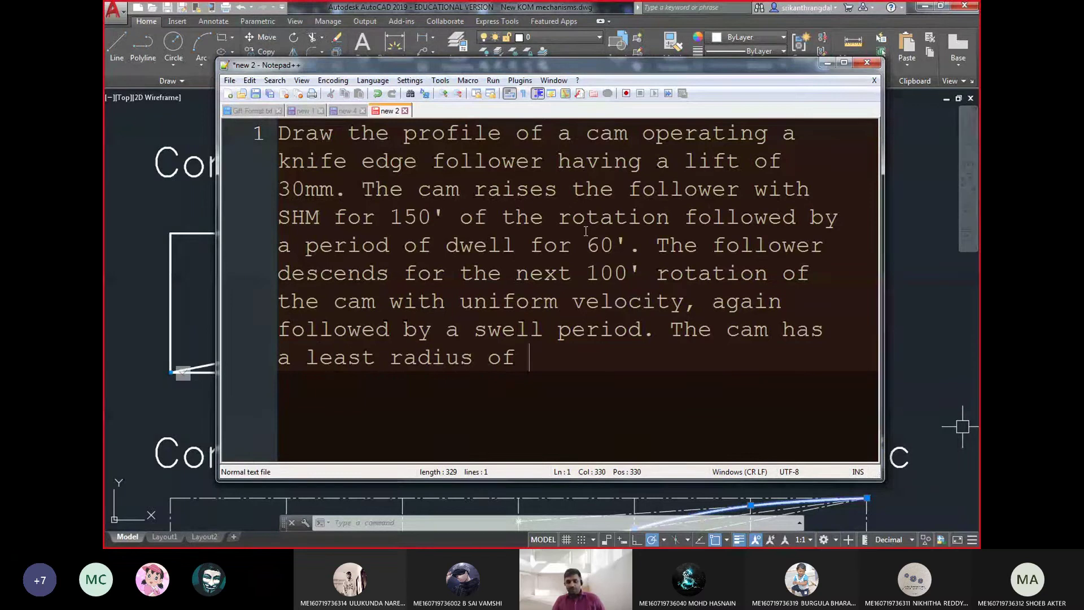
{"action": "type", "text": "20mm."}
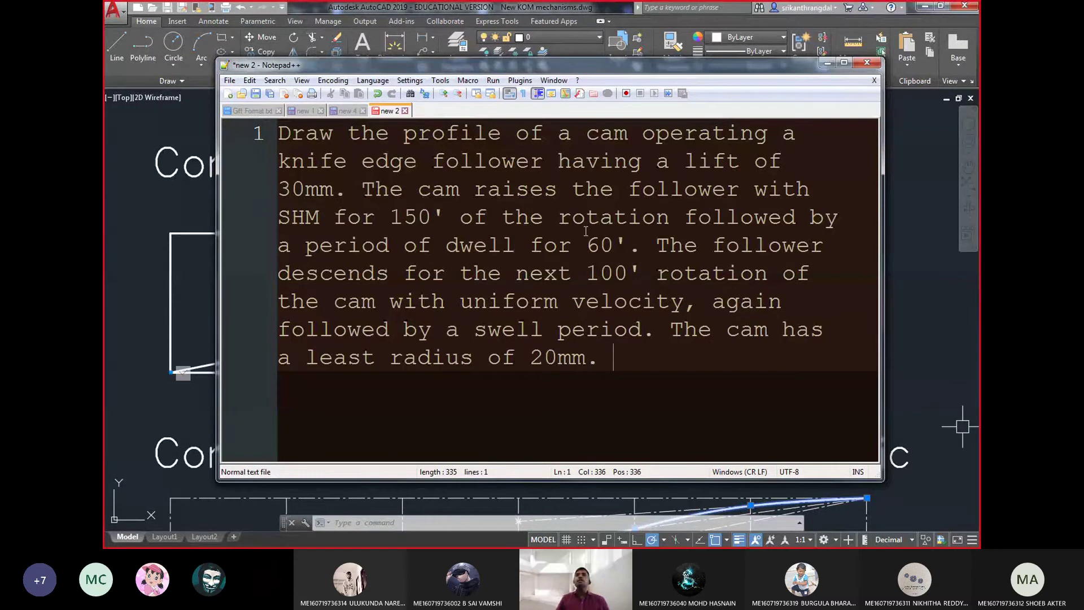
{"action": "double_click", "coordinate": [490, 282]}
{"action": "left_click", "coordinate": [490, 283]}
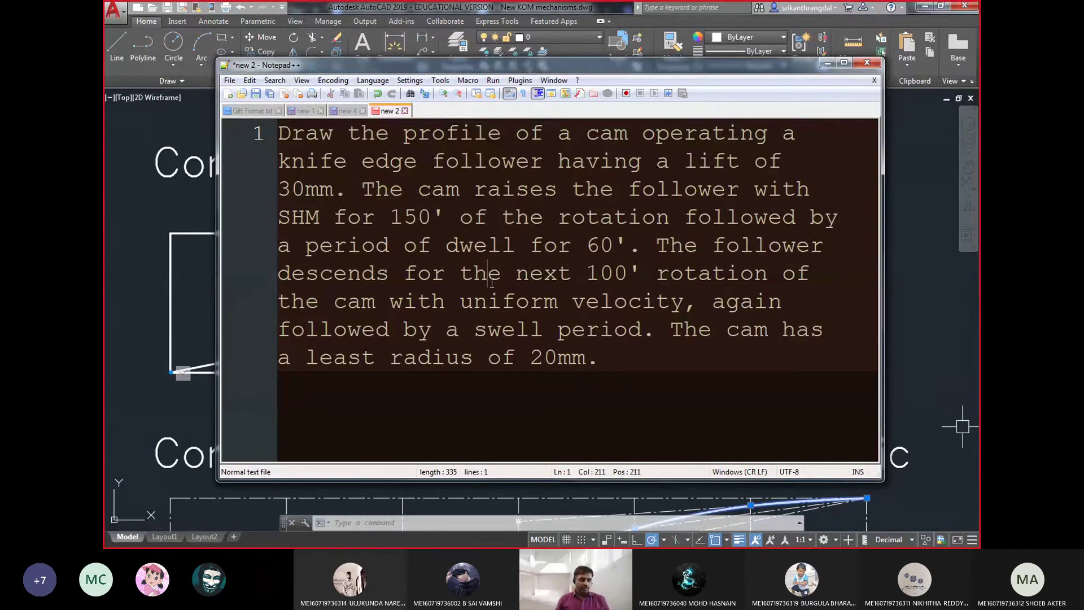
{"action": "key", "text": "ctrl+a"}
- Paste the problem statement into the AutoCAD drawing and narrow its MText width
{"action": "left_click", "coordinate": [133, 382]}
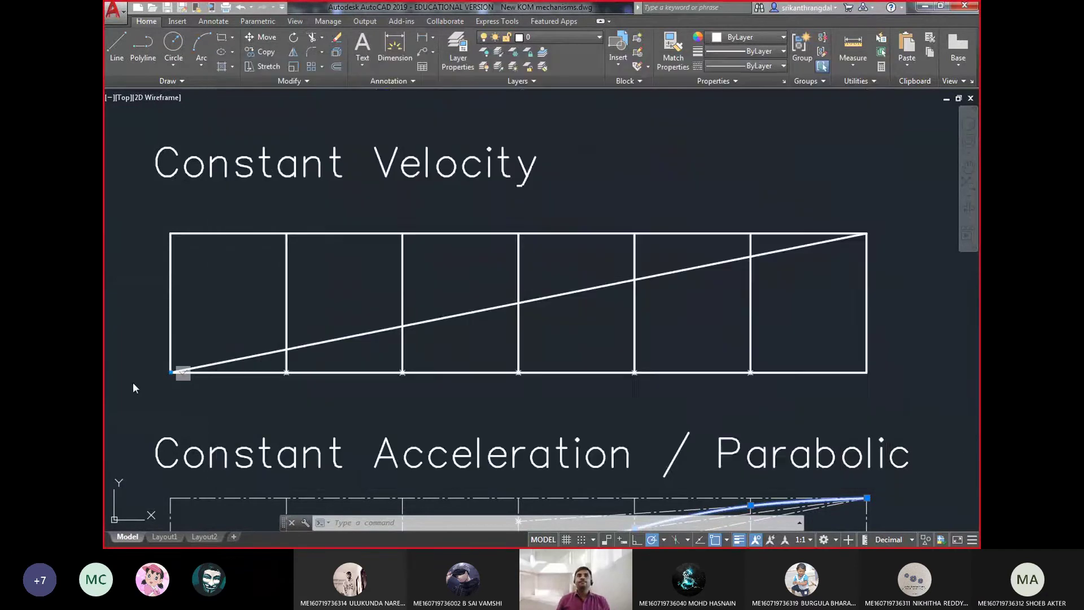
{"action": "scroll", "coordinate": [133, 382], "scroll_direction": "down", "scroll_amount": 4}
{"action": "mouse_move", "coordinate": [332, 351]}
{"action": "middle_mouse_down"}
{"action": "mouse_move", "coordinate": [226, 341]}
{"action": "mouse_move", "coordinate": [269, 436]}
{"action": "middle_mouse_up"}
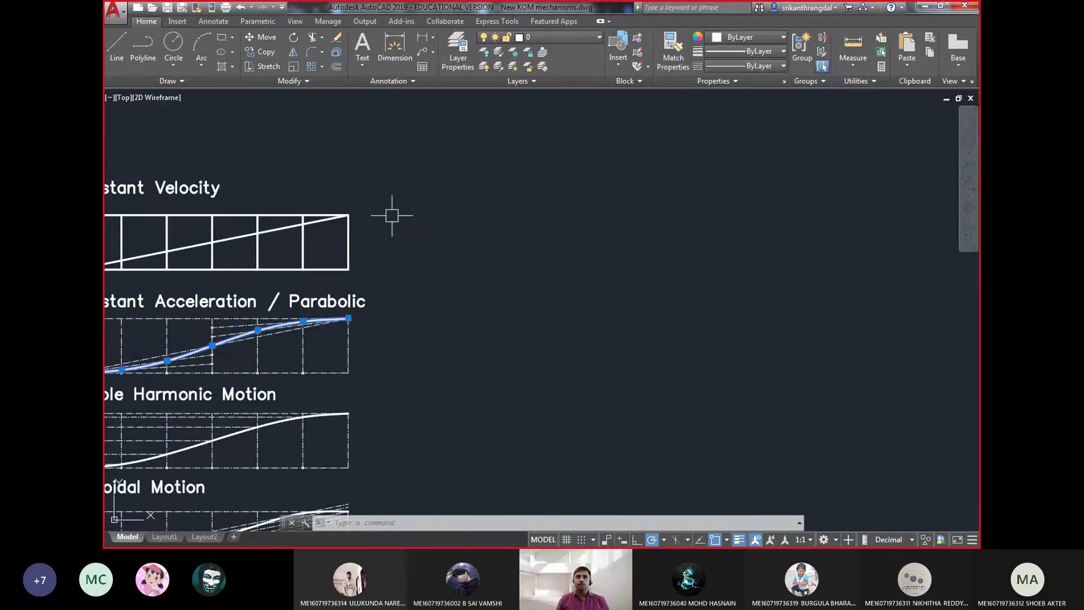
{"action": "key", "text": "ctrl+v"}
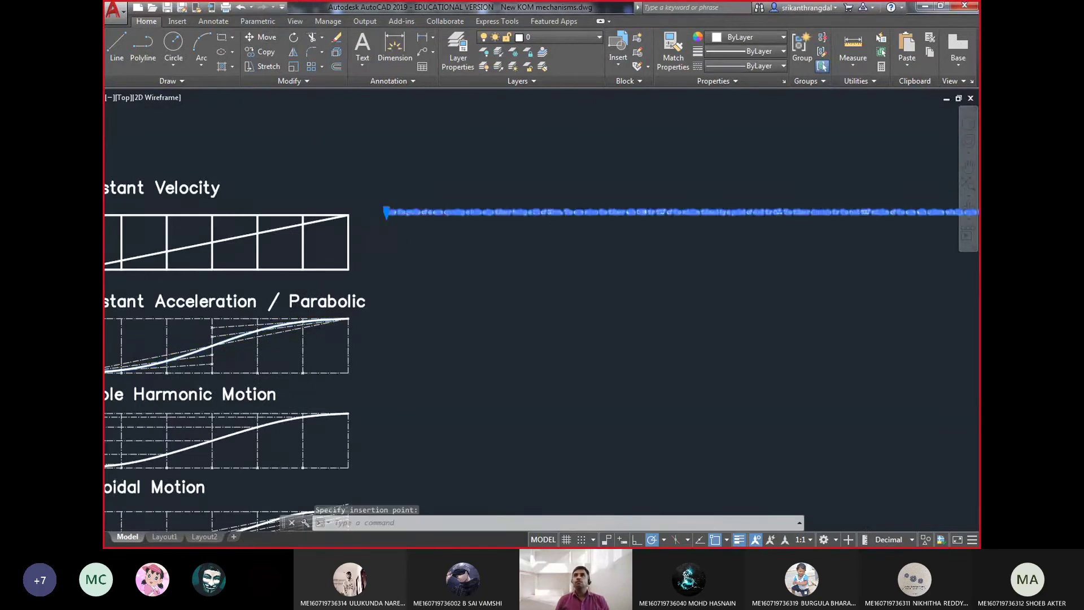
{"action": "scroll", "coordinate": [317, 239], "scroll_direction": "down", "scroll_amount": 2}
{"action": "left_click", "coordinate": [842, 222]}
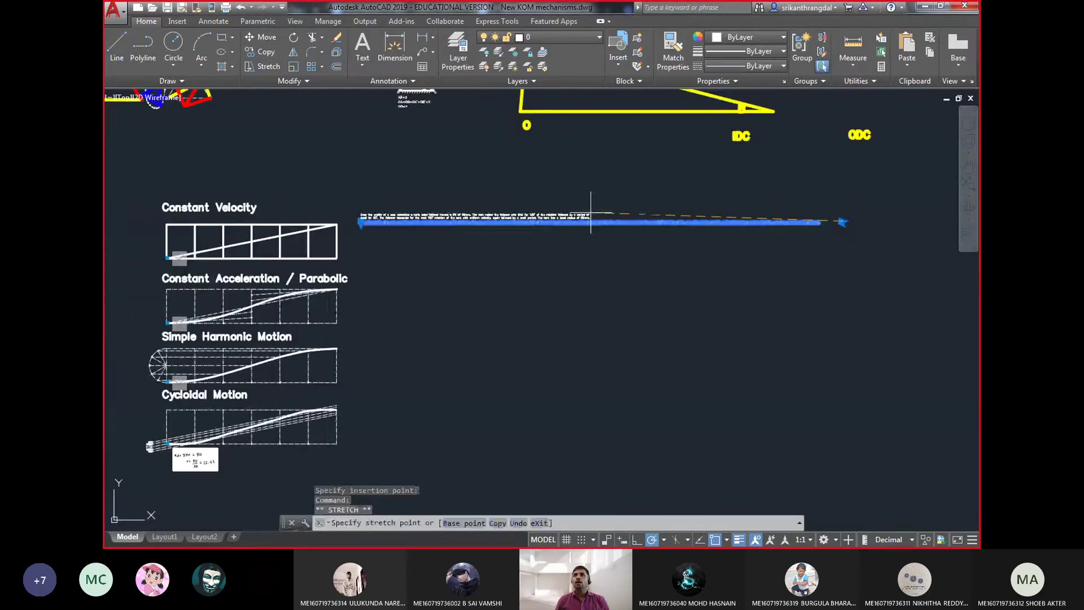
{"action": "left_click", "coordinate": [497, 215]}
- Set the pasted text's height to 6 and pan the enlarged statement into view
{"action": "scroll", "coordinate": [370, 212], "scroll_direction": "up", "scroll_amount": 5}
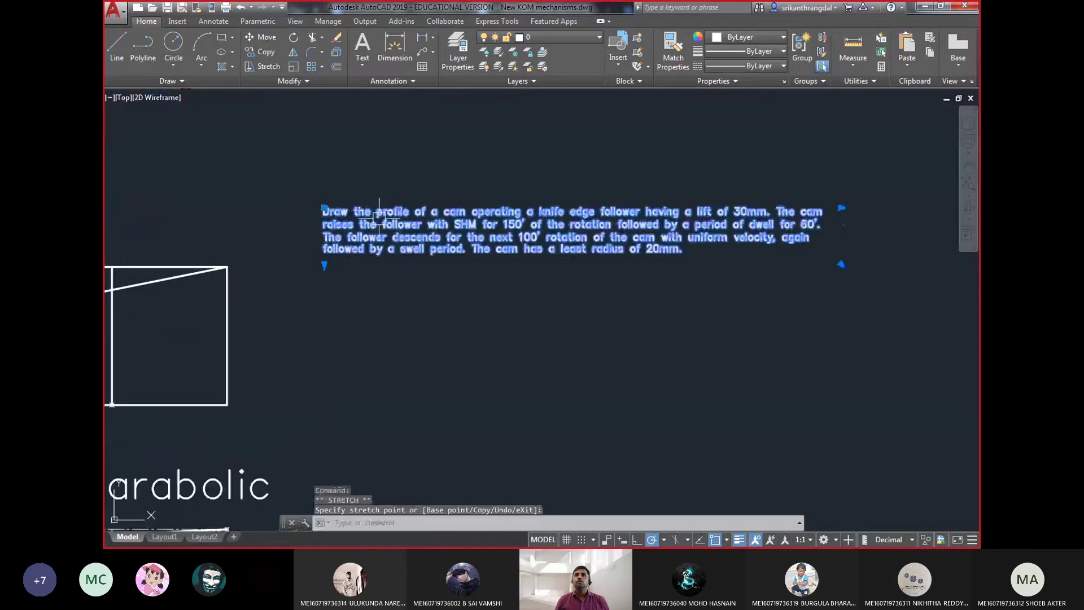
{"action": "double_click", "coordinate": [426, 232]}
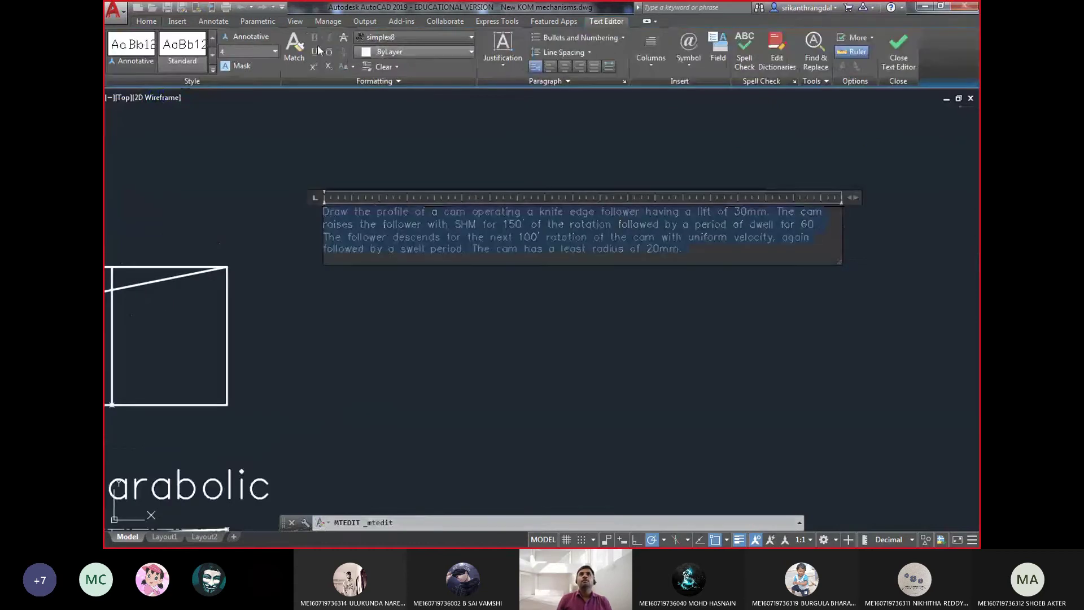
{"action": "type", "text": "6"}
{"action": "key", "text": "Return"}
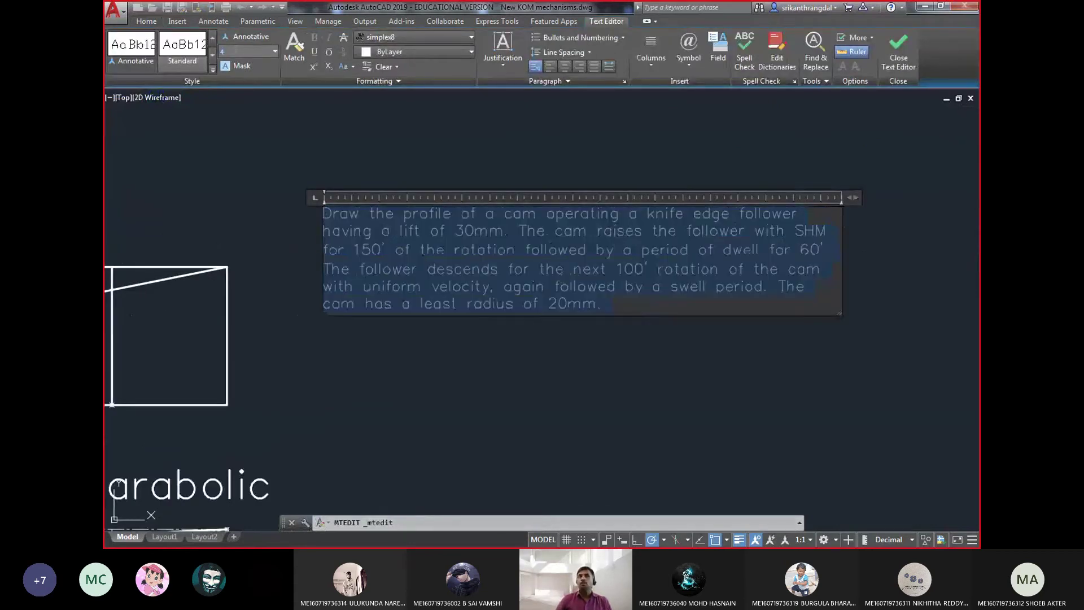
{"action": "left_click", "coordinate": [428, 339]}
{"action": "middle_click_drag", "start_coordinate": [428, 339], "coordinate": [418, 259]}
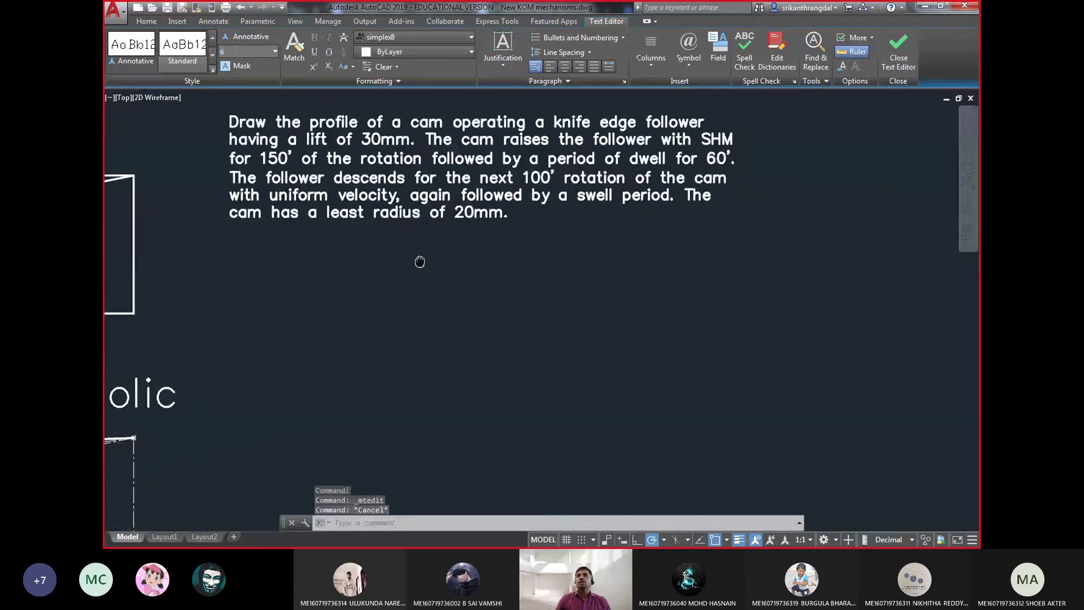
{"action": "key", "text": "Escape"}
{"action": "scroll", "coordinate": [520, 124], "scroll_direction": "up", "scroll_amount": 3}
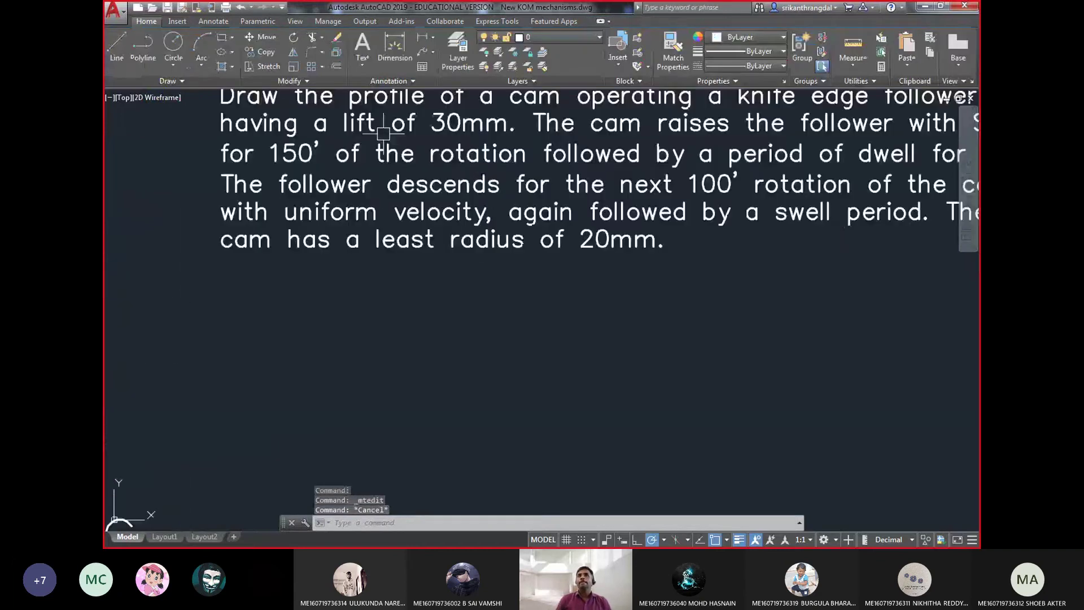
{"action": "middle_click_drag", "start_coordinate": [405, 204], "coordinate": [362, 200]}
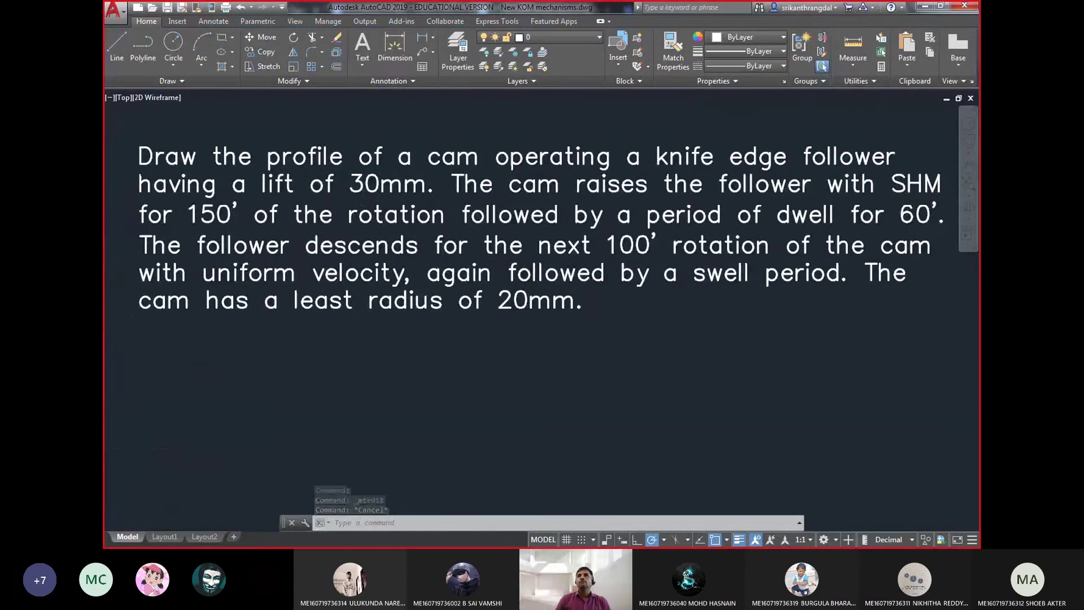
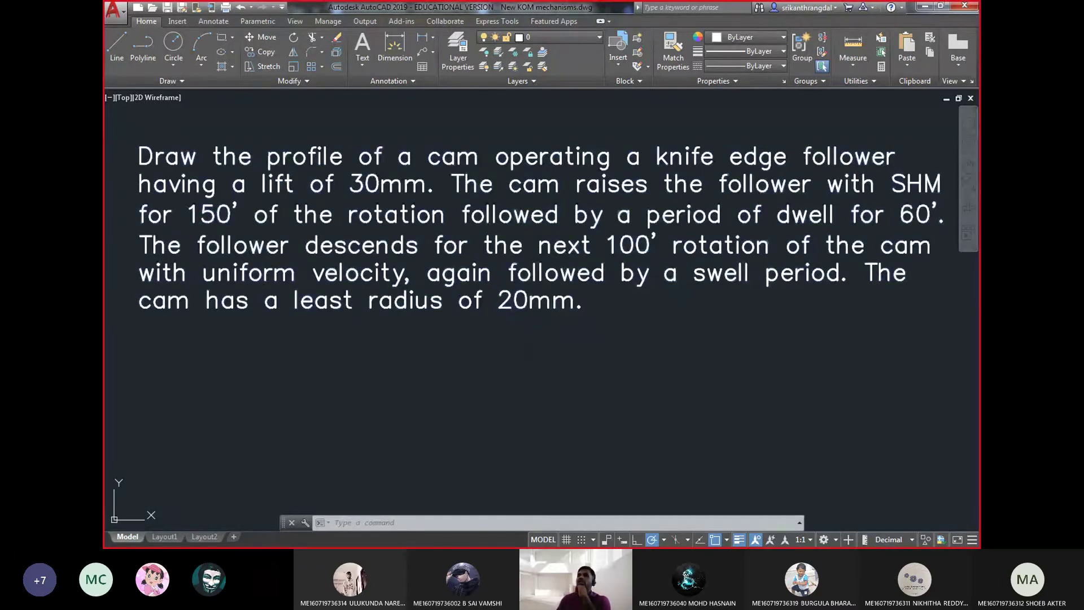
- Change 'swell' to 'dwell' in the cam problem statement text
{"action": "double_click", "coordinate": [706, 279]}
{"action": "key", "text": "shift+Left"}
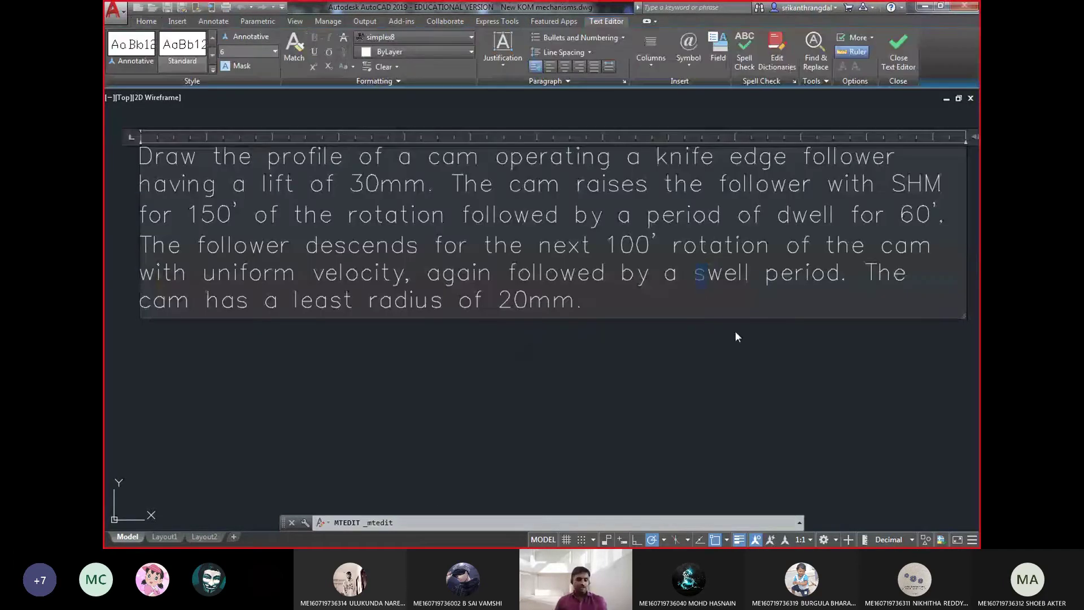
{"action": "type", "text": "d"}
{"action": "left_click", "coordinate": [725, 367]}
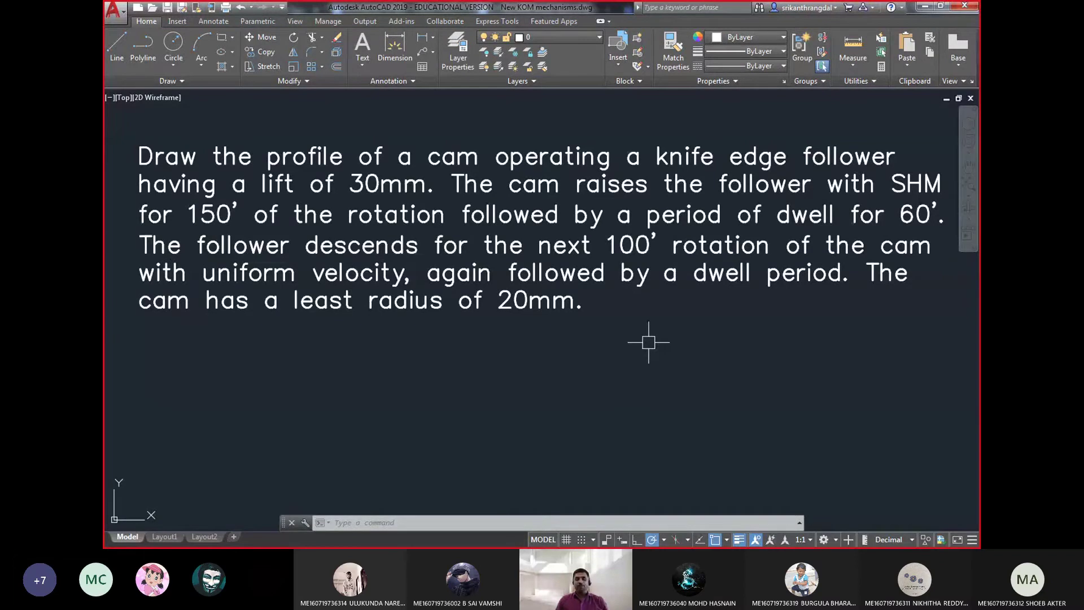
- Zoom out to see more of the drawing
{"action": "type", "text": "z"}
{"action": "key", "text": "Return"}
{"action": "key", "text": "Return"}
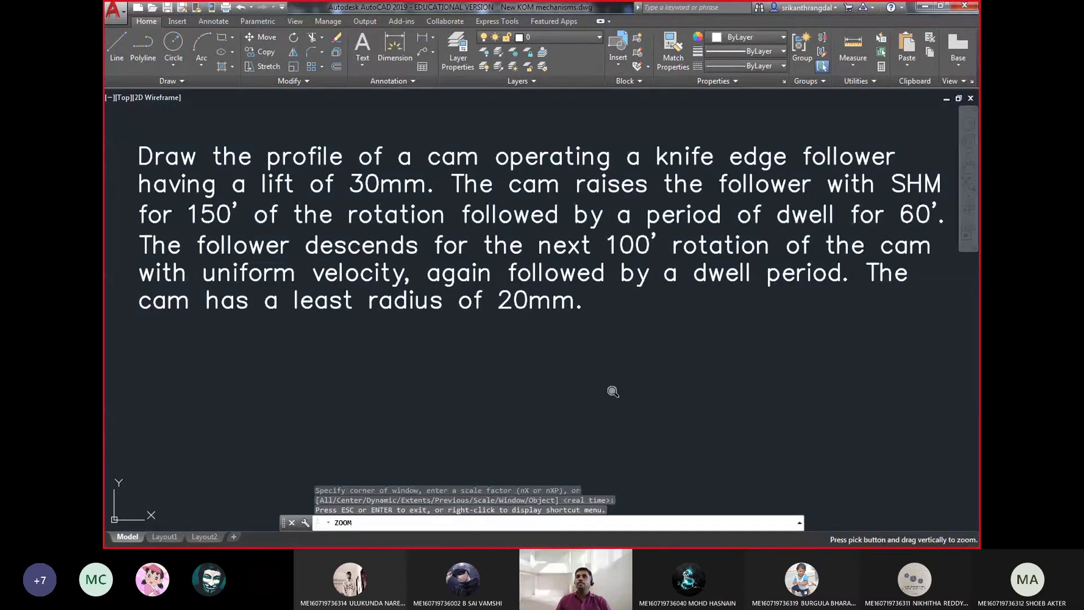
{"action": "left_click_drag", "start_coordinate": [612, 322], "coordinate": [604, 443]}
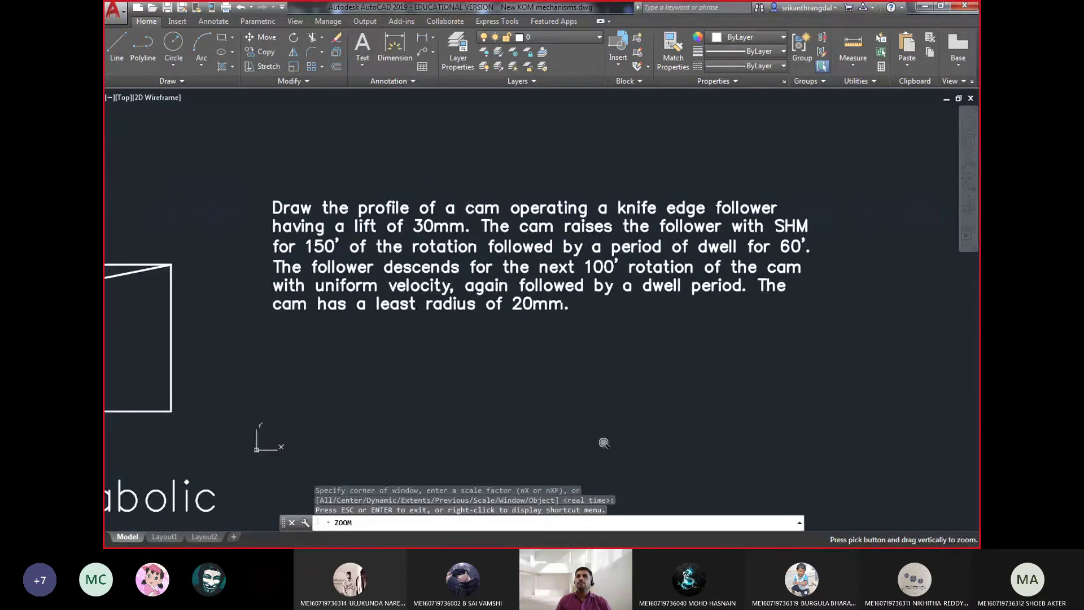
{"action": "key", "text": "Escape"}
{"action": "scroll", "coordinate": [602, 349], "scroll_direction": "up", "scroll_amount": 1}
{"action": "scroll", "coordinate": [600, 346], "scroll_direction": "up", "scroll_amount": 1}
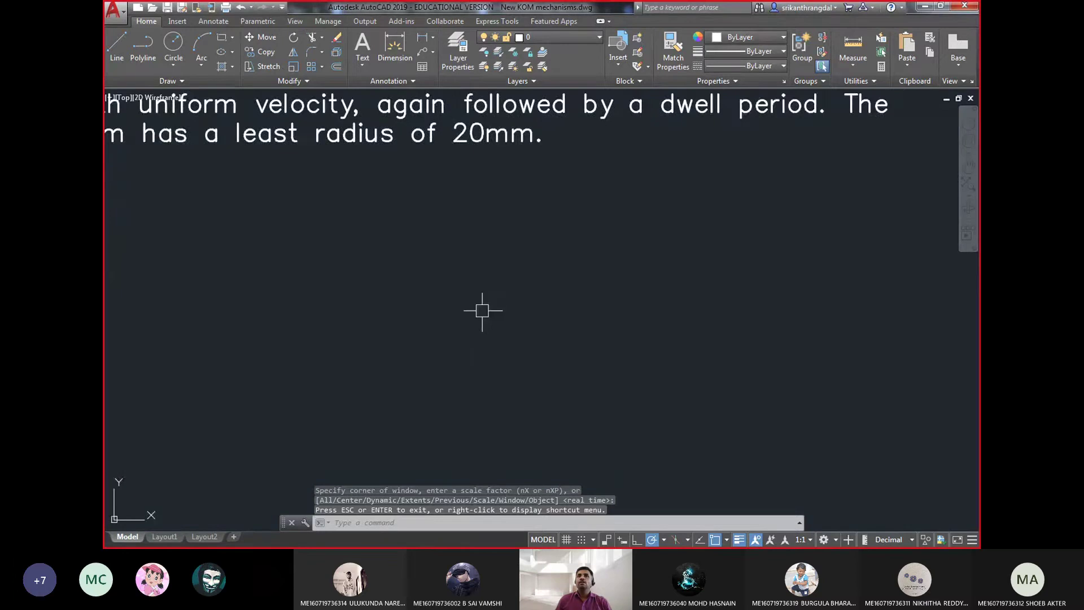
{"action": "scroll", "coordinate": [482, 310], "scroll_direction": "down", "scroll_amount": 1}
{"action": "scroll", "coordinate": [516, 366], "scroll_direction": "down", "scroll_amount": 1}
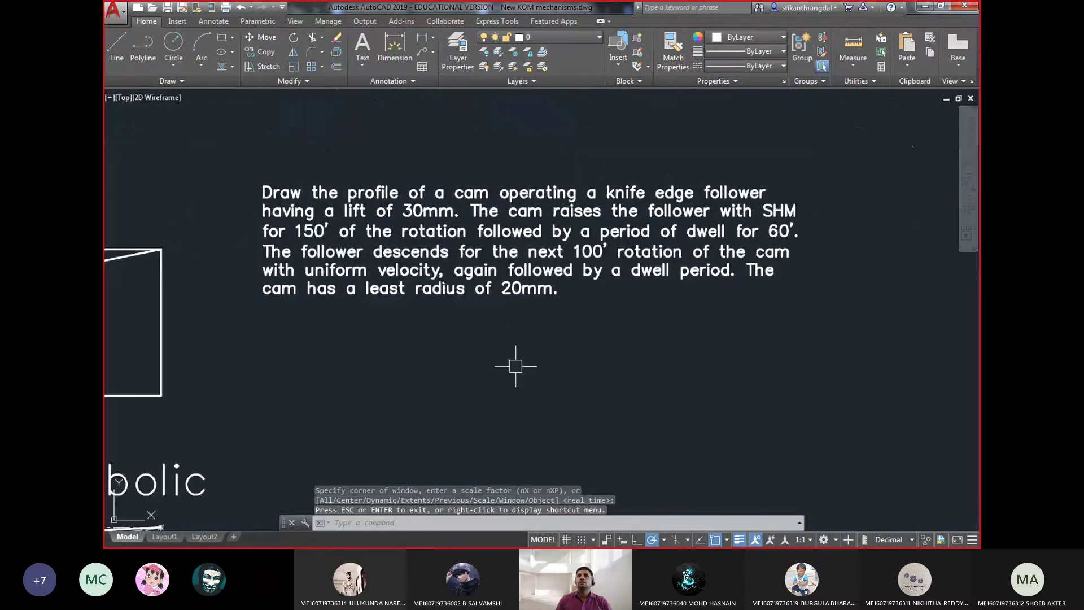
{"action": "scroll", "coordinate": [516, 366], "scroll_direction": "up", "scroll_amount": 1}
{"action": "scroll", "coordinate": [515, 366], "scroll_direction": "down", "scroll_amount": 1}
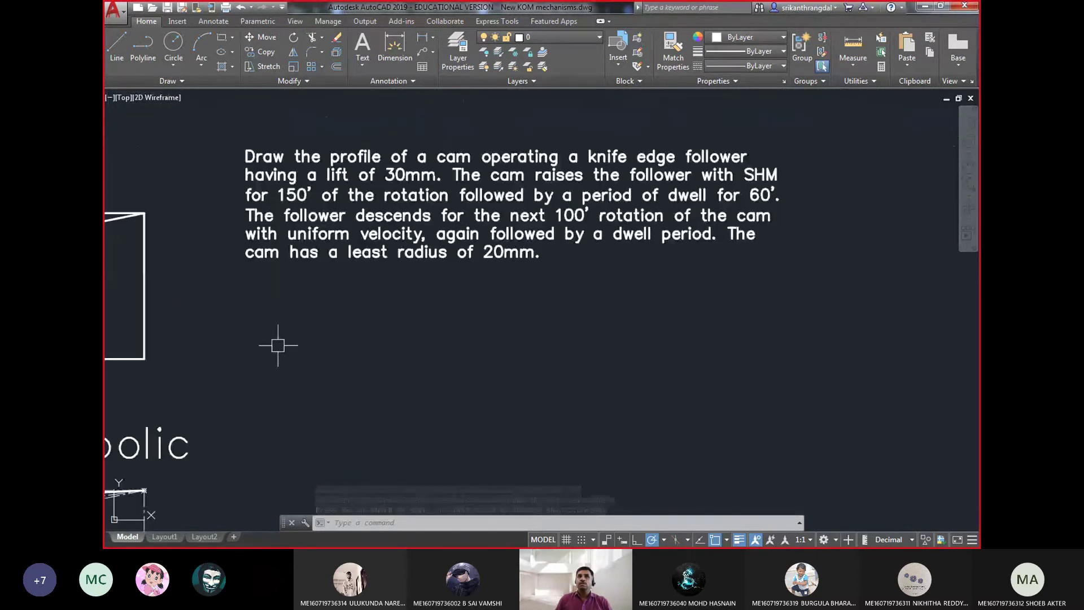
- Draw a 30-unit vertical lift line below the problem text
{"action": "type", "text": "LINE"}
{"action": "key", "text": "Return"}
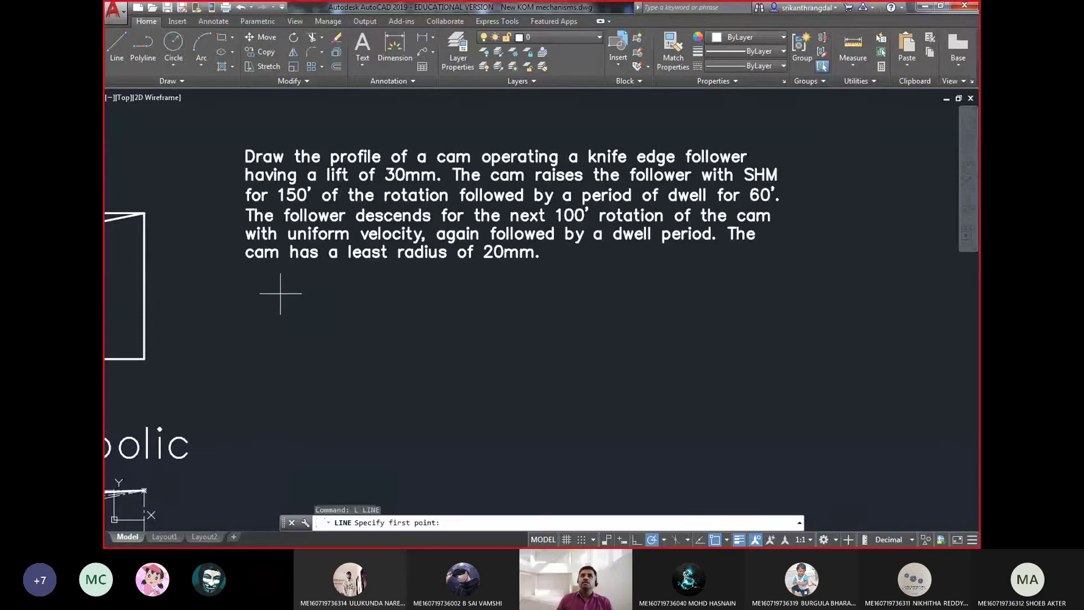
{"action": "left_click", "coordinate": [274, 293]}
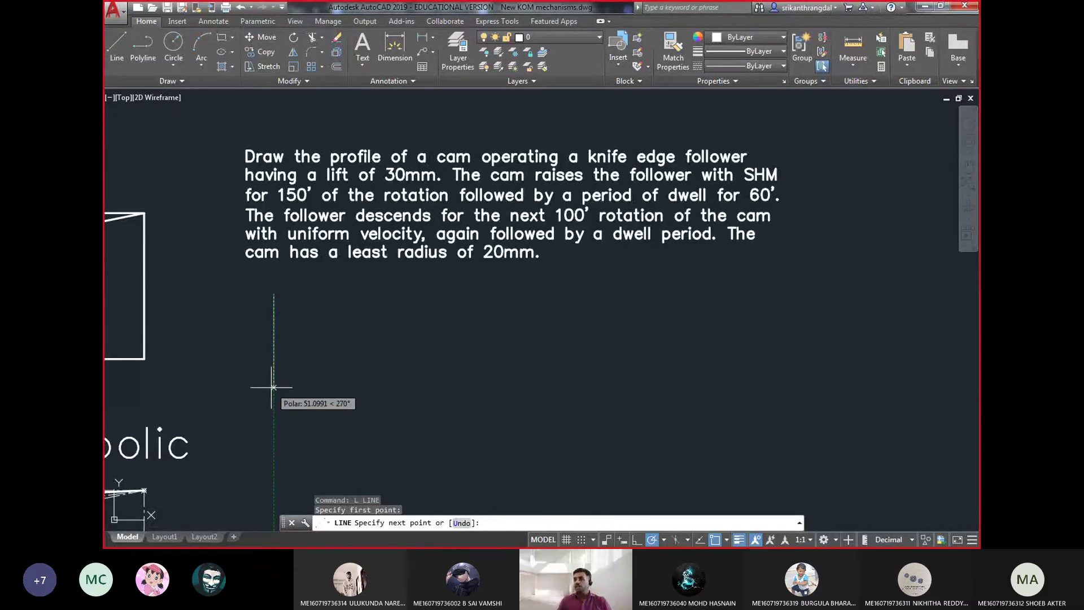
{"action": "type", "text": "30"}
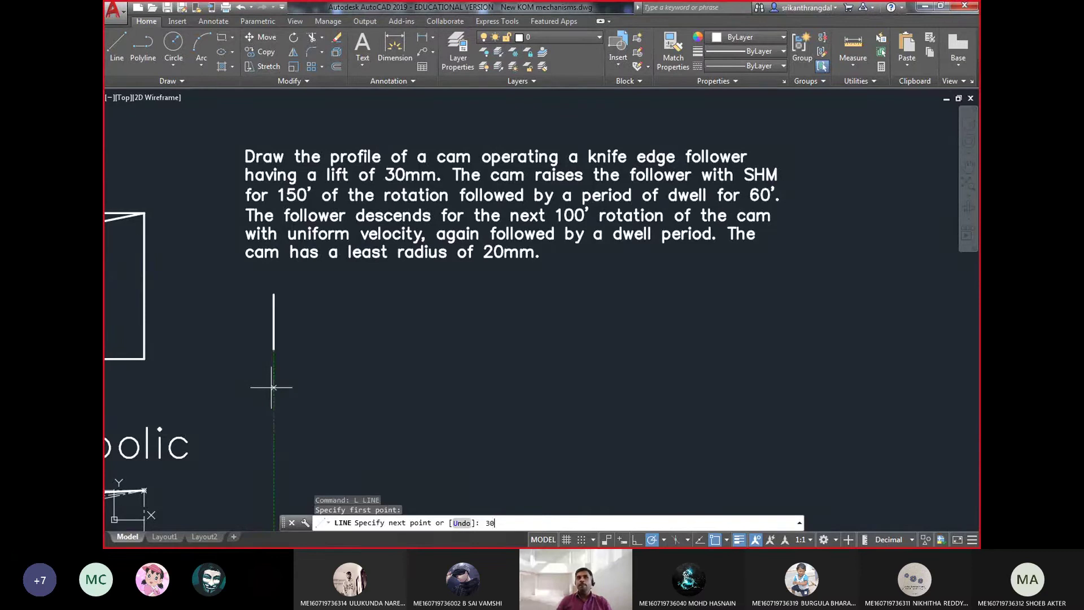
{"action": "key", "text": "Return"}
- Scale the problem statement text down by 0.2 from its corner
{"action": "key", "text": "Return"}
{"action": "left_click", "coordinate": [315, 235]}
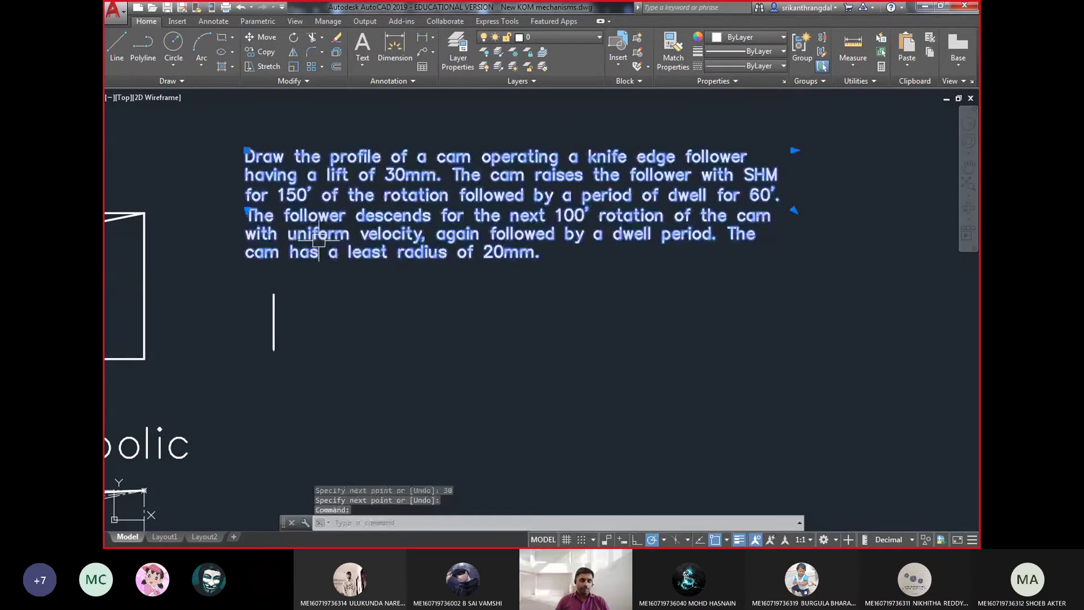
{"action": "type", "text": "sc"}
{"action": "key", "text": "Return"}
{"action": "left_click", "coordinate": [246, 272]}
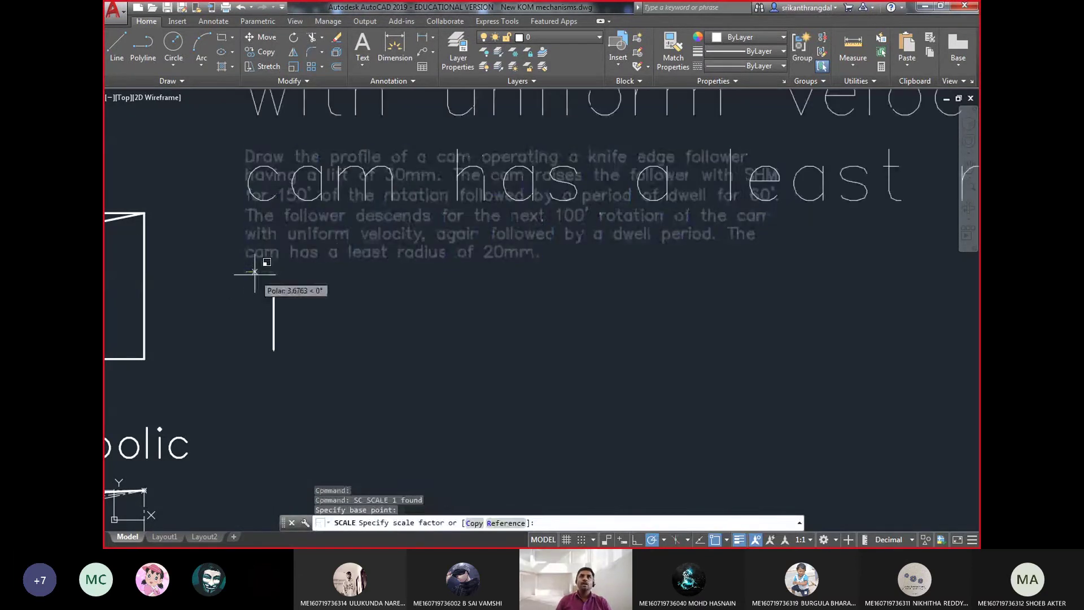
{"action": "type", "text": ".2"}
{"action": "key", "text": "Return"}
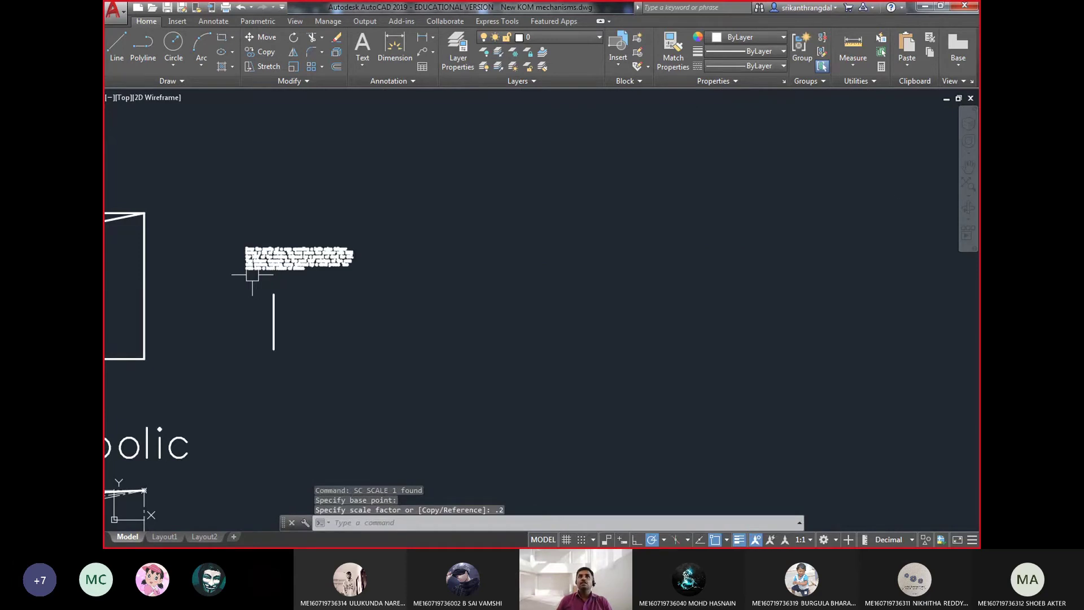
{"action": "scroll", "coordinate": [271, 295], "scroll_direction": "up", "scroll_amount": 5}
- Move the problem text above the lift line and widen its paragraph
{"action": "left_click", "coordinate": [358, 165]}
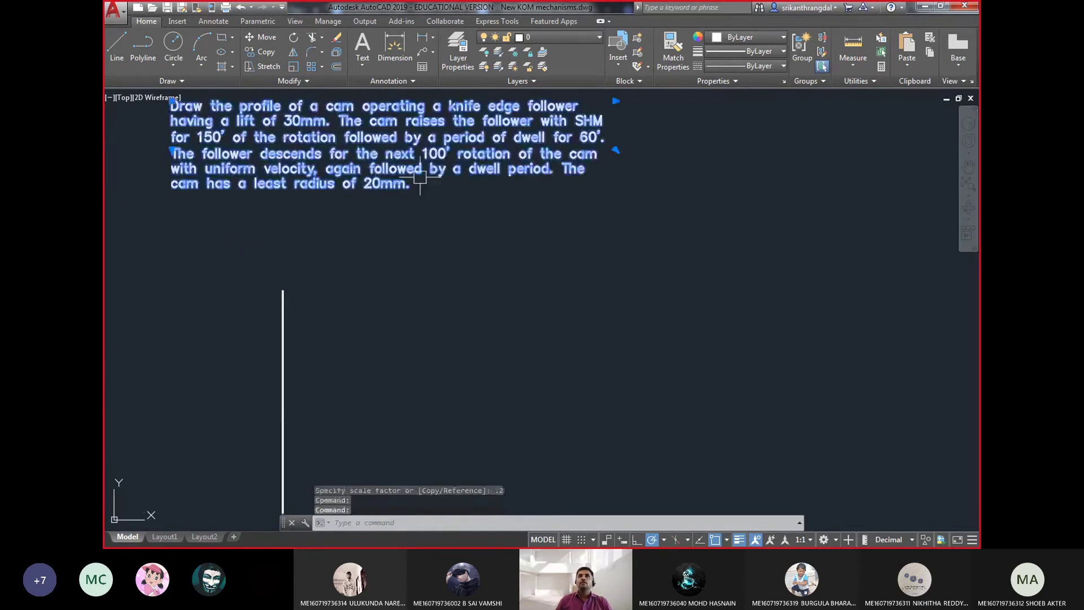
{"action": "left_click_drag", "start_coordinate": [416, 182], "coordinate": [524, 243]}
{"action": "middle_click_drag", "start_coordinate": [472, 318], "coordinate": [414, 273]}
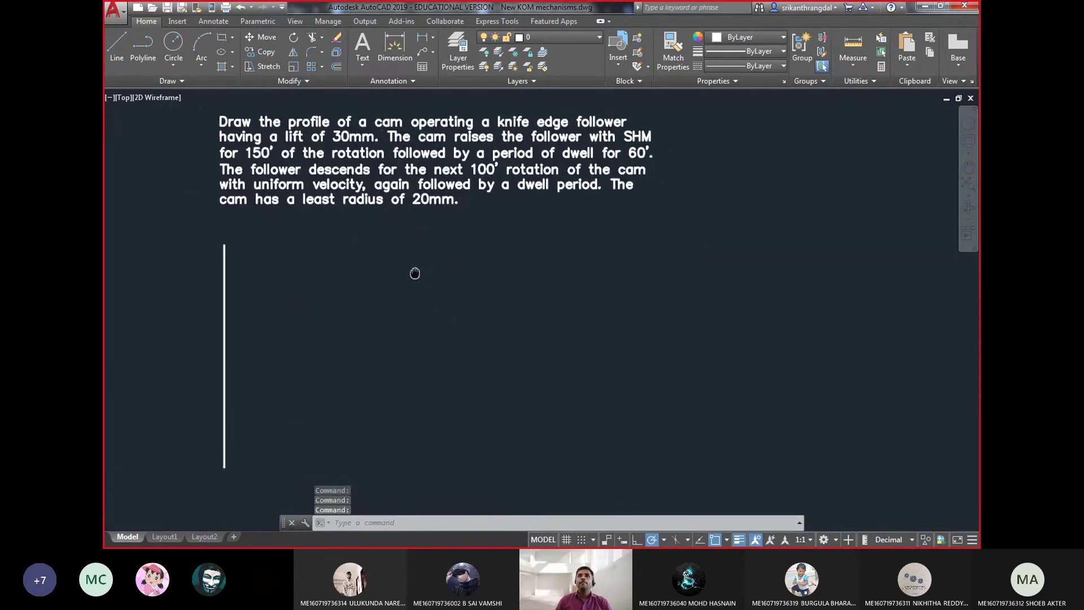
{"action": "left_click", "coordinate": [603, 184]}
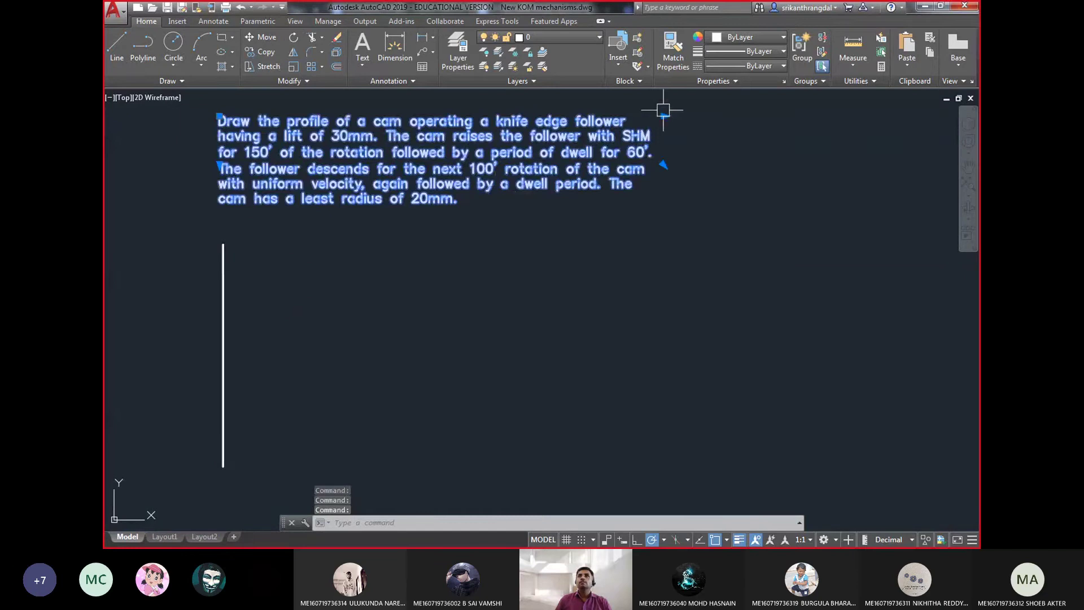
{"action": "left_click", "coordinate": [664, 115]}
{"action": "left_click", "coordinate": [871, 115]}
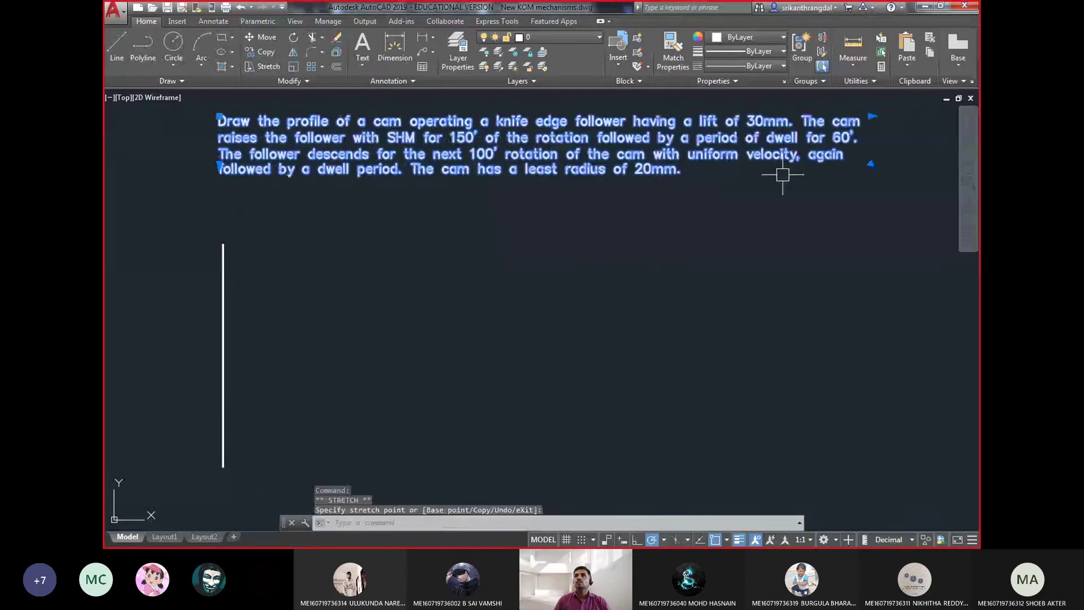
{"action": "key", "text": "Escape"}
{"action": "key", "text": "Escape"}
{"action": "middle_click_drag", "start_coordinate": [609, 235], "coordinate": [557, 225]}
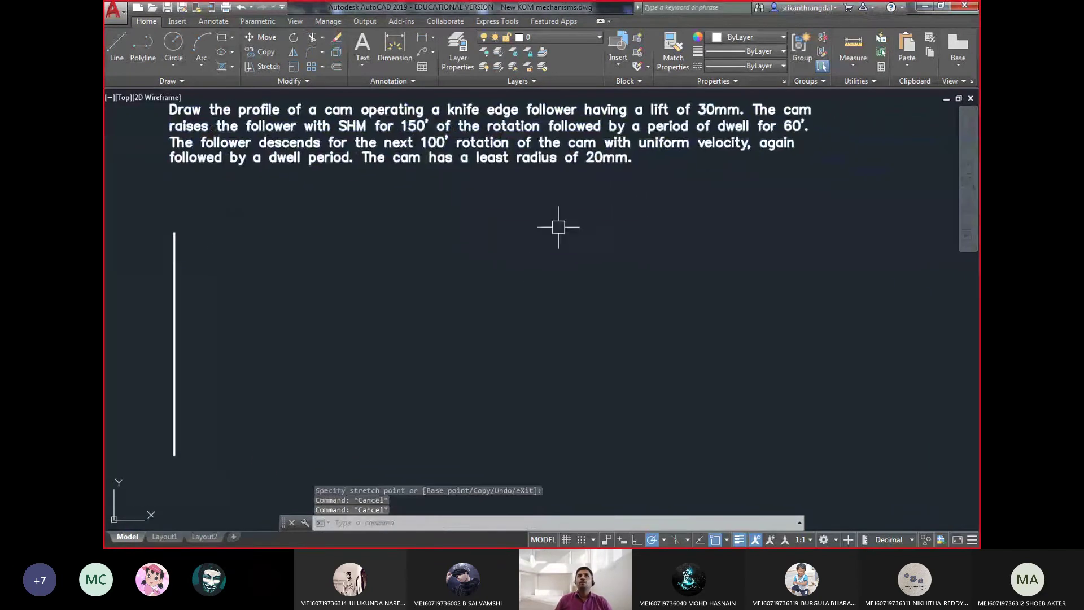
- Add a 30 linear dimension to the left of the lift line
{"action": "left_click", "coordinate": [395, 48]}
{"action": "key", "text": "Return"}
{"action": "left_click", "coordinate": [176, 312]}
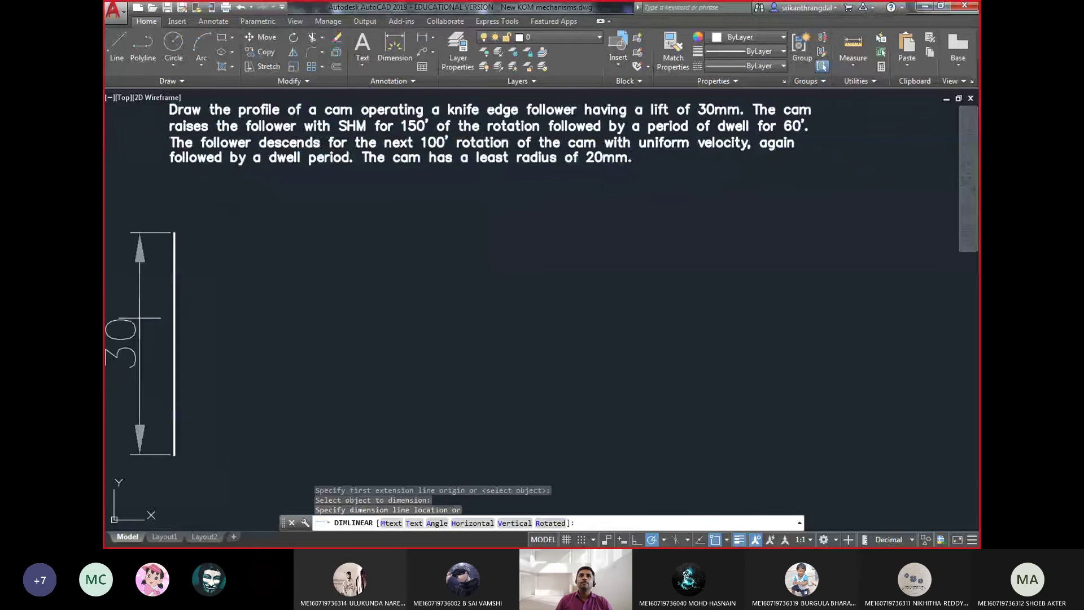
{"action": "left_click", "coordinate": [143, 316]}
{"action": "middle_click_drag", "start_coordinate": [243, 295], "coordinate": [253, 295]}
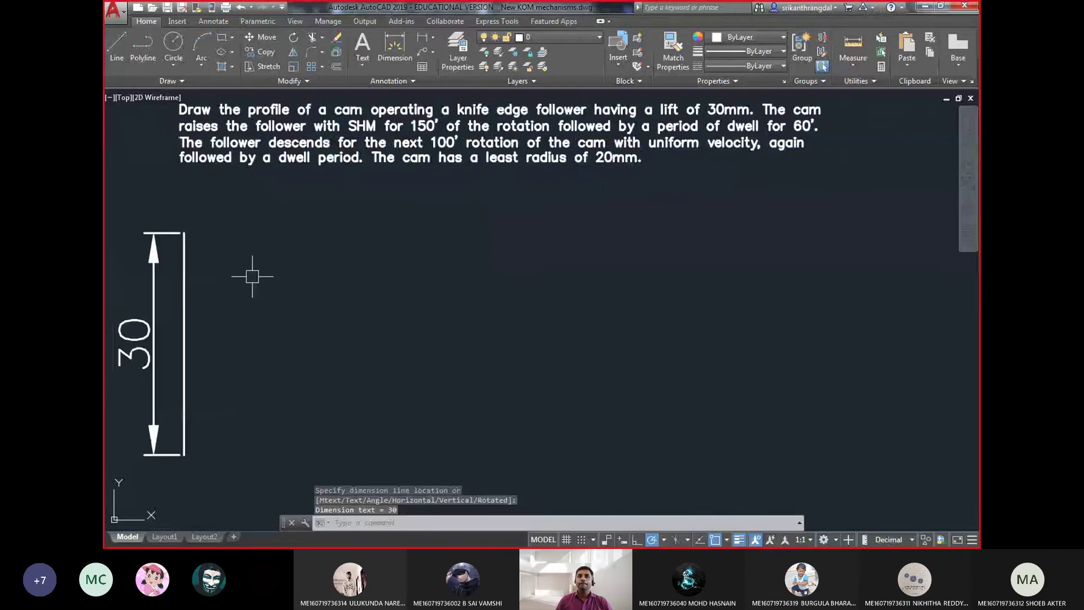
- Start a new line at the lift line's bottom end
{"action": "type", "text": "l"}
{"action": "key", "text": "Return"}
{"action": "left_click", "coordinate": [190, 459]}
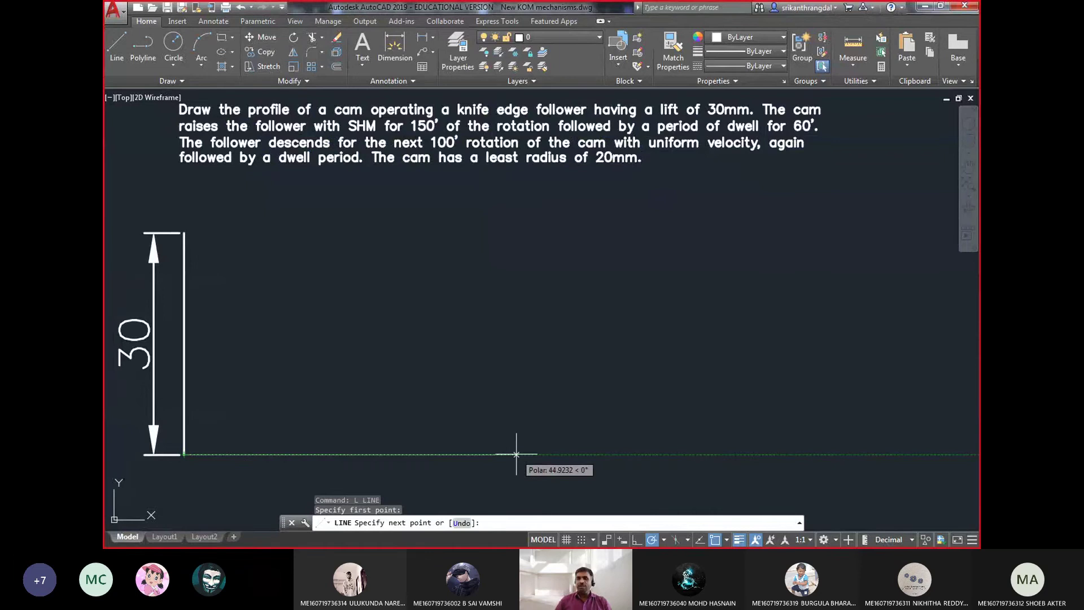
- Draw the base line in 60, 30 and 60 lengths, then up the right end
{"action": "type", "text": "60"}
{"action": "key", "text": "Return"}
{"action": "scroll", "coordinate": [551, 370], "scroll_direction": "down", "scroll_amount": 2}
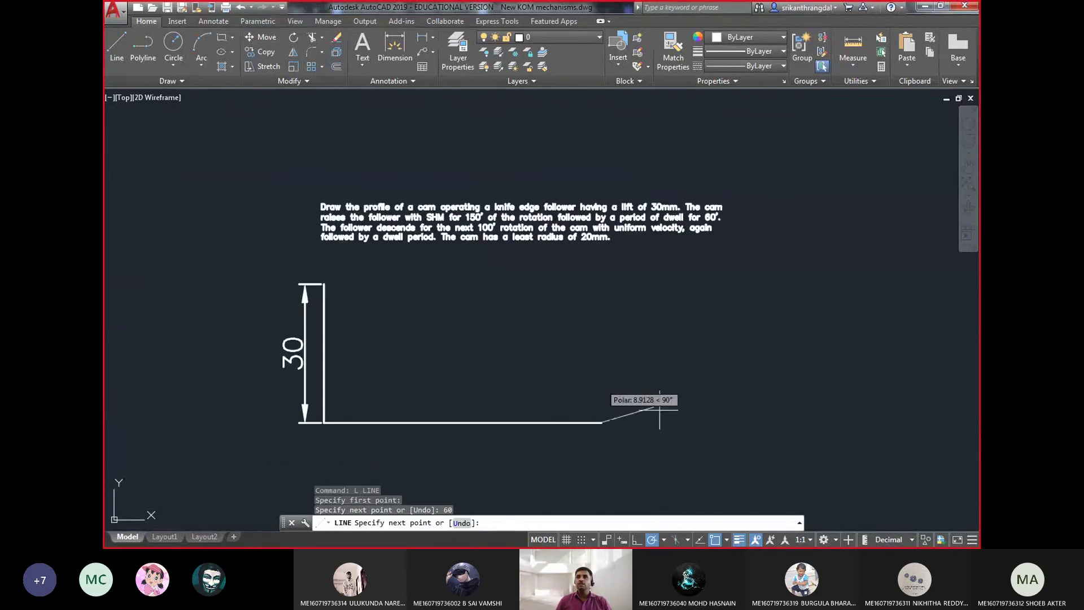
{"action": "type", "text": "30"}
{"action": "key", "text": "Return"}
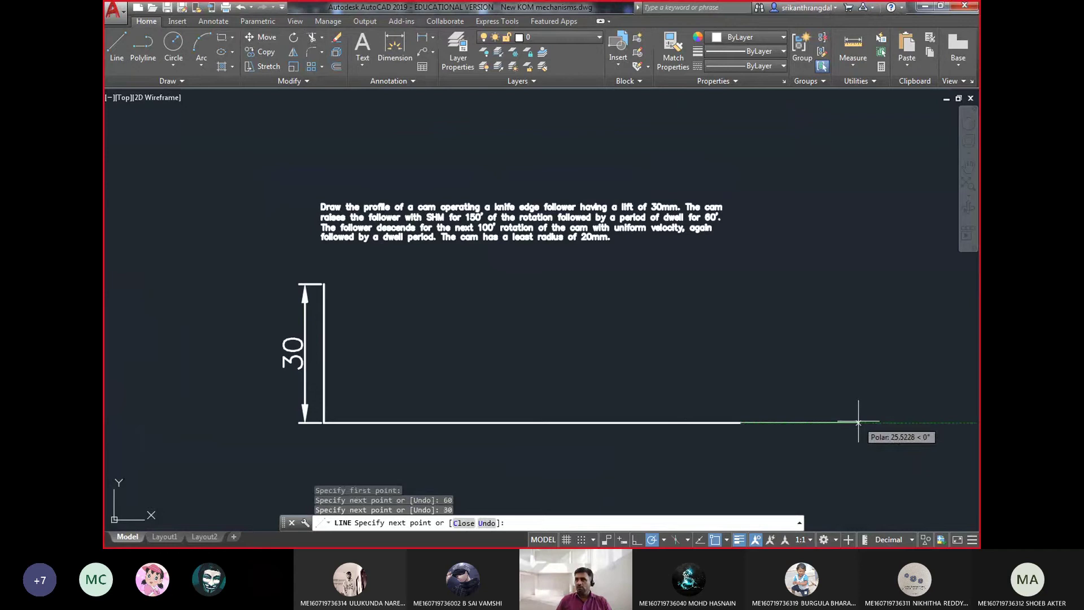
{"action": "type", "text": "60"}
{"action": "key", "text": "Return"}
{"action": "scroll", "coordinate": [643, 421], "scroll_direction": "down", "scroll_amount": 4}
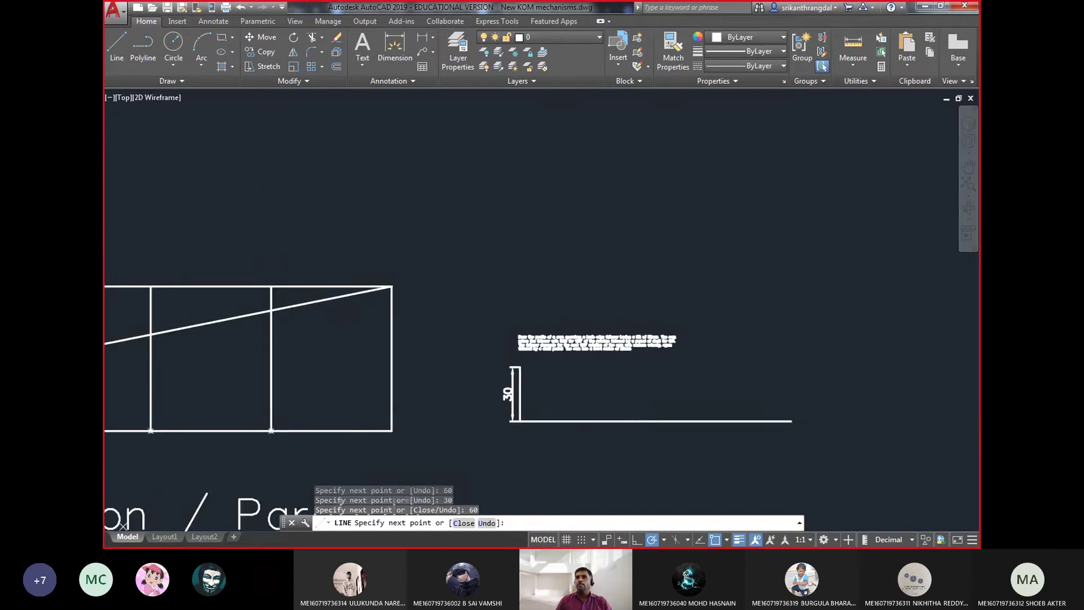
{"action": "left_click", "coordinate": [791, 351]}
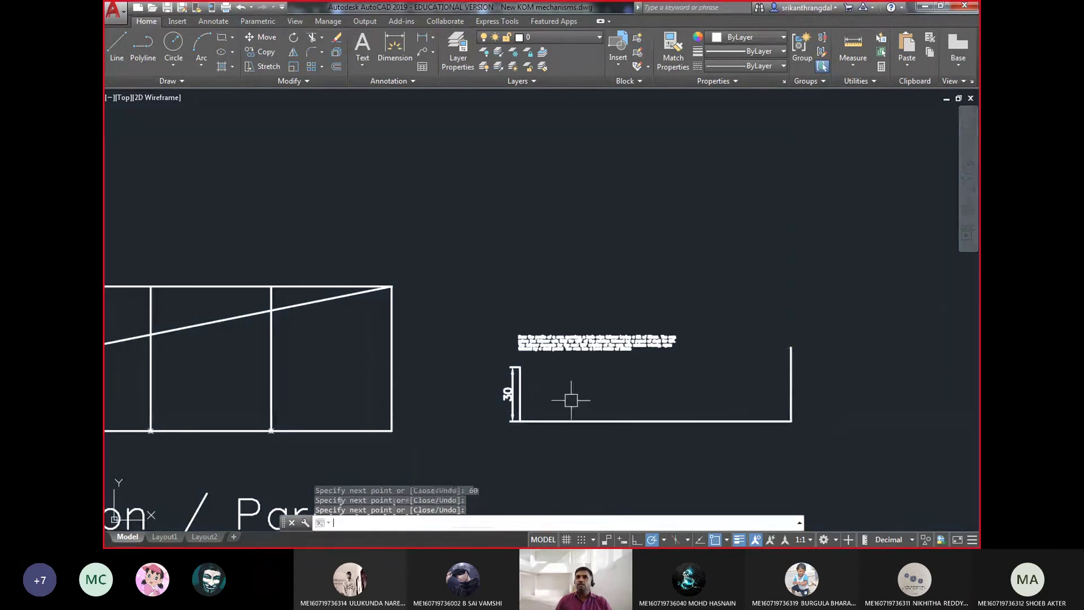
{"action": "key", "text": "Return"}
{"action": "key", "text": "Return"}
- Draw the top horizontal line from the top of the lift line rightward
{"action": "scroll", "coordinate": [522, 374], "scroll_direction": "up", "scroll_amount": 5}
{"action": "left_click", "coordinate": [511, 341]}
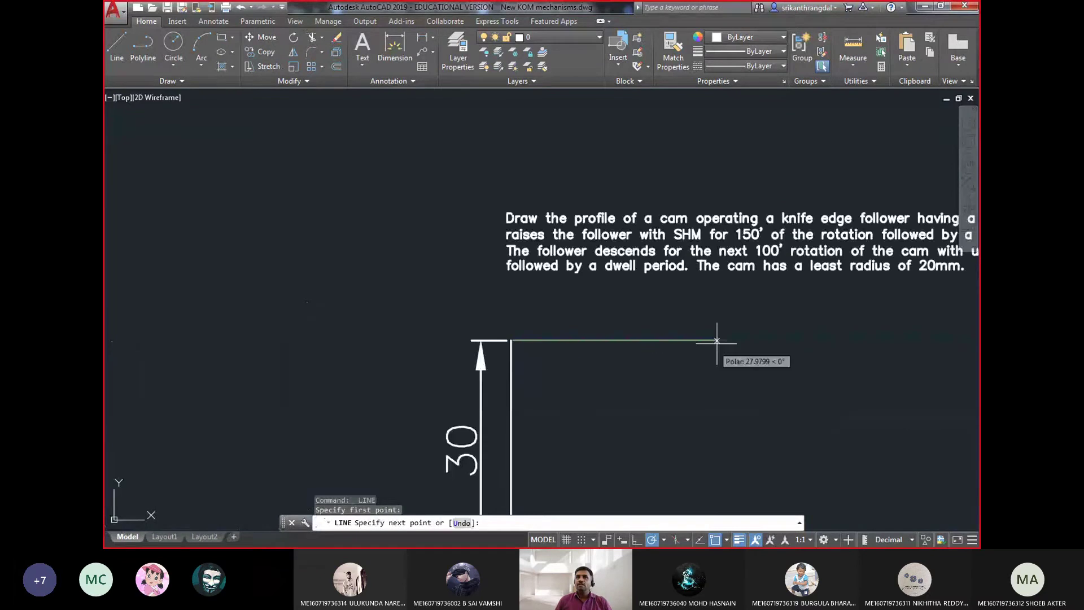
{"action": "left_click", "coordinate": [717, 341]}
{"action": "key", "text": "Return"}
- Begin filleting the top line's corner, then cancel
{"action": "scroll", "coordinate": [661, 382], "scroll_direction": "down", "scroll_amount": 3}
{"action": "middle_click_drag", "start_coordinate": [661, 383], "coordinate": [649, 384]}
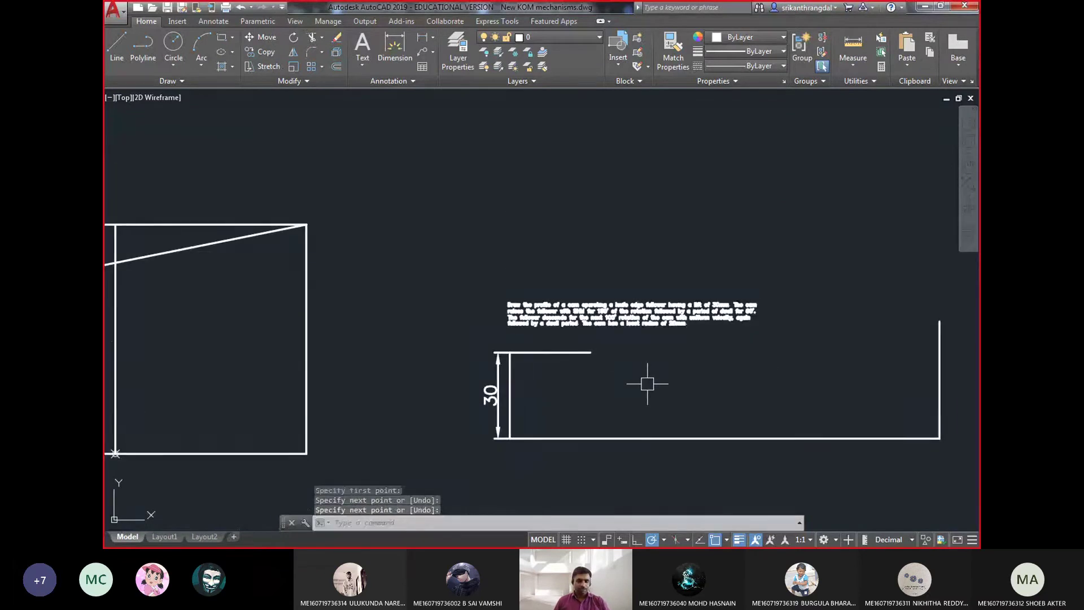
{"action": "type", "text": "f"}
{"action": "key", "text": "Return"}
{"action": "left_click", "coordinate": [571, 352]}
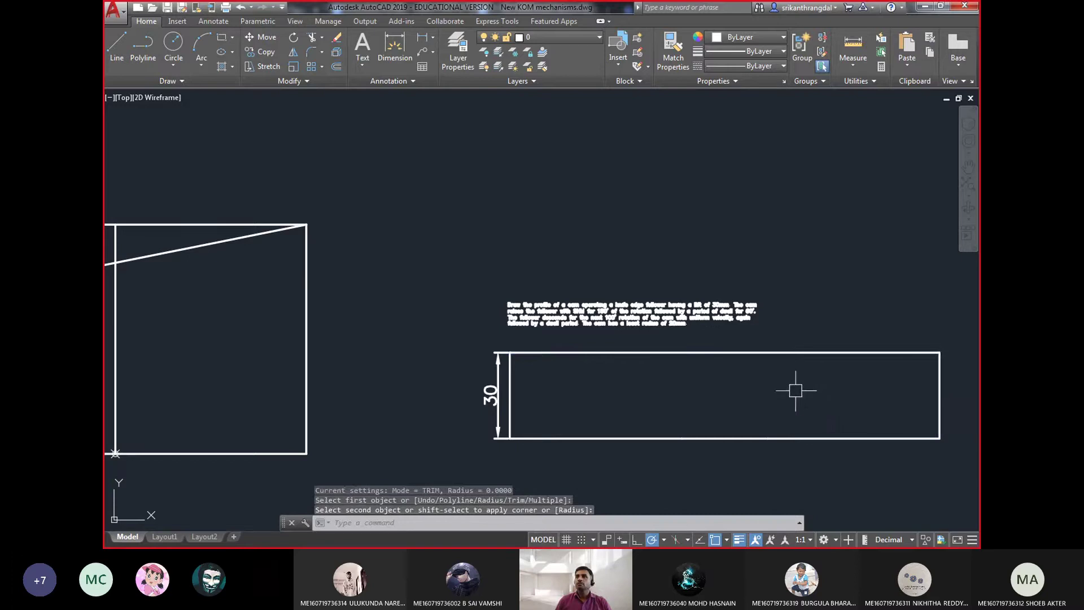
{"action": "middle_click_drag", "start_coordinate": [795, 390], "coordinate": [710, 369]}
{"action": "key", "text": "Escape"}
- Draw a vertical line from the bottom edge's midpoint to the top edge's midpoint
{"action": "type", "text": "l"}
{"action": "key", "text": "Return"}
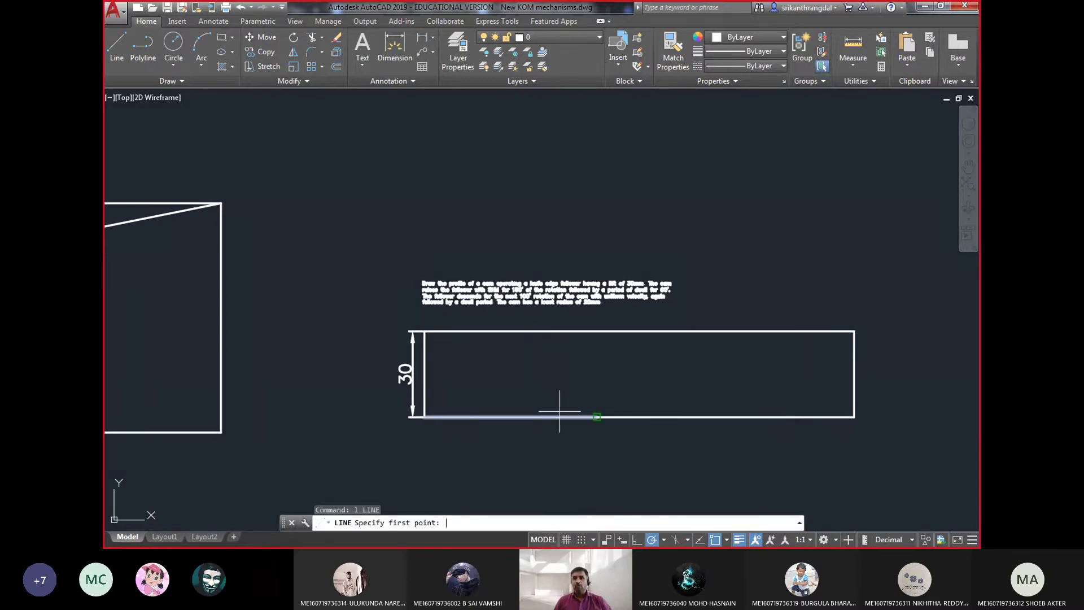
{"action": "left_click", "coordinate": [597, 417]}
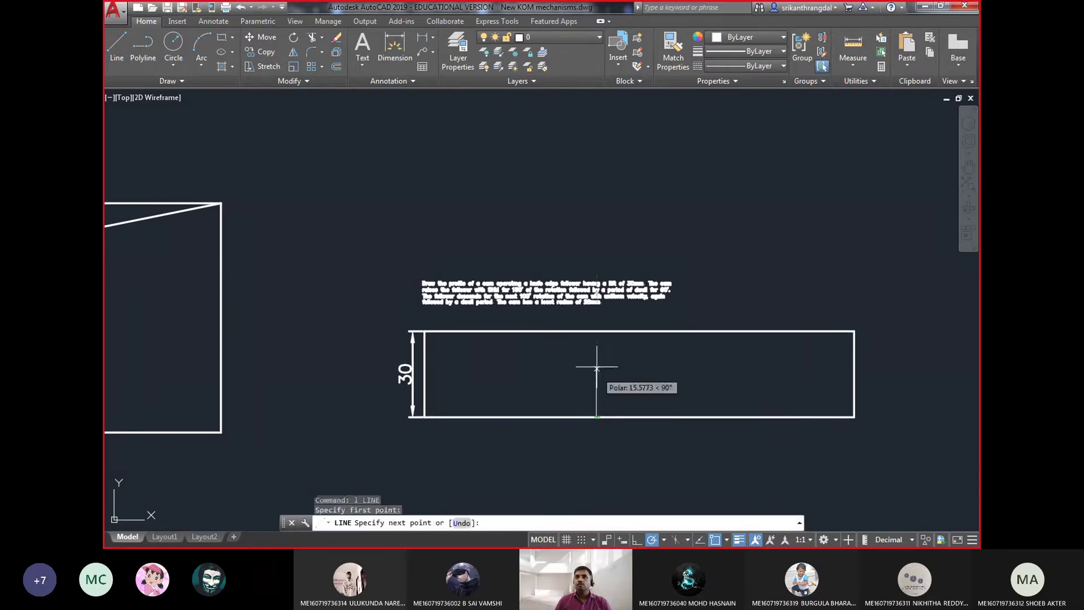
{"action": "left_click", "coordinate": [597, 333]}
{"action": "key", "text": "Return"}
- Select the top edge and the left and middle vertical lines to inspect them
{"action": "scroll", "coordinate": [554, 371], "scroll_direction": "up", "scroll_amount": 2}
{"action": "scroll", "coordinate": [553, 371], "scroll_direction": "up", "scroll_amount": 2}
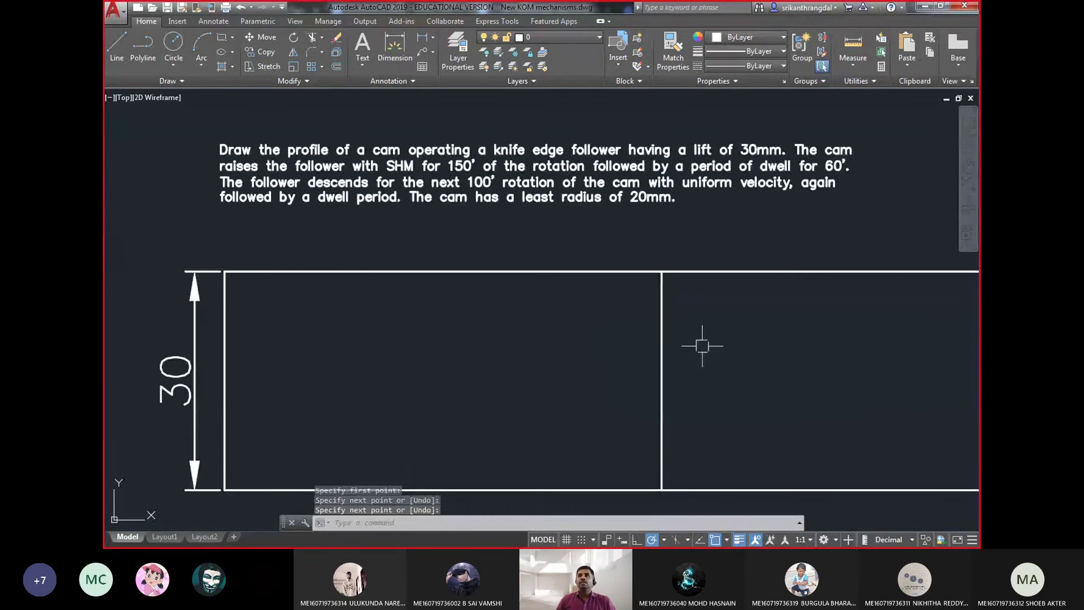
{"action": "left_click", "coordinate": [634, 272]}
{"action": "left_click", "coordinate": [703, 313]}
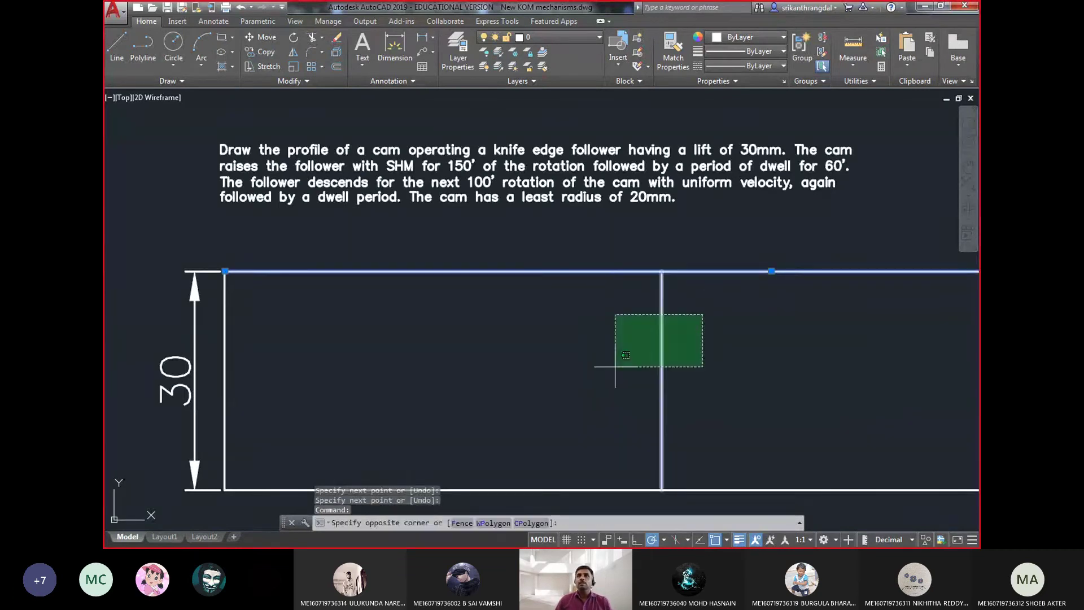
{"action": "key", "text": "Escape"}
{"action": "left_click", "coordinate": [685, 364]}
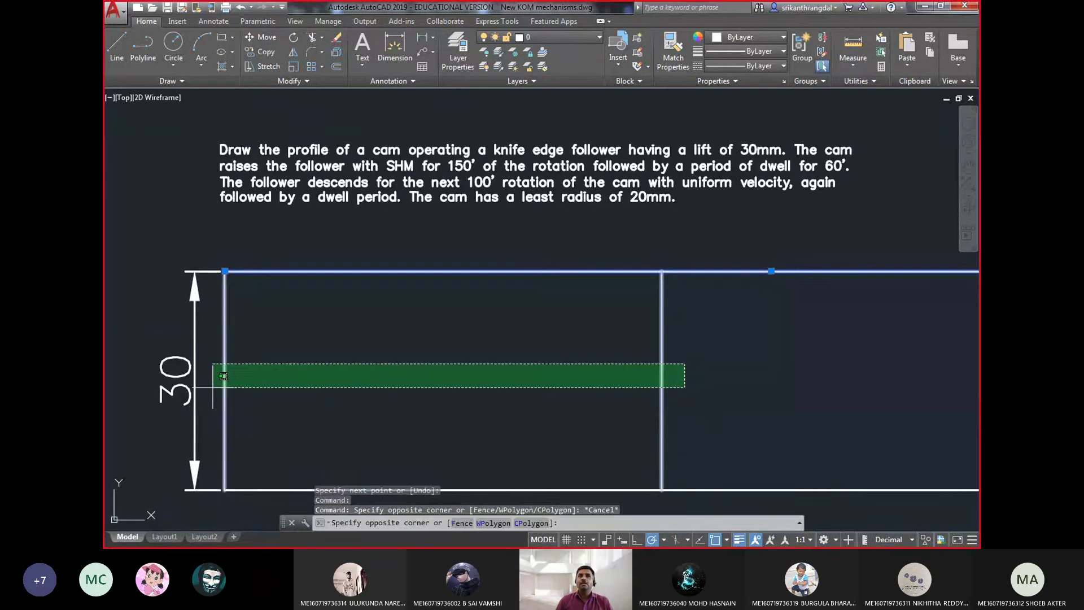
{"action": "left_click", "coordinate": [213, 389]}
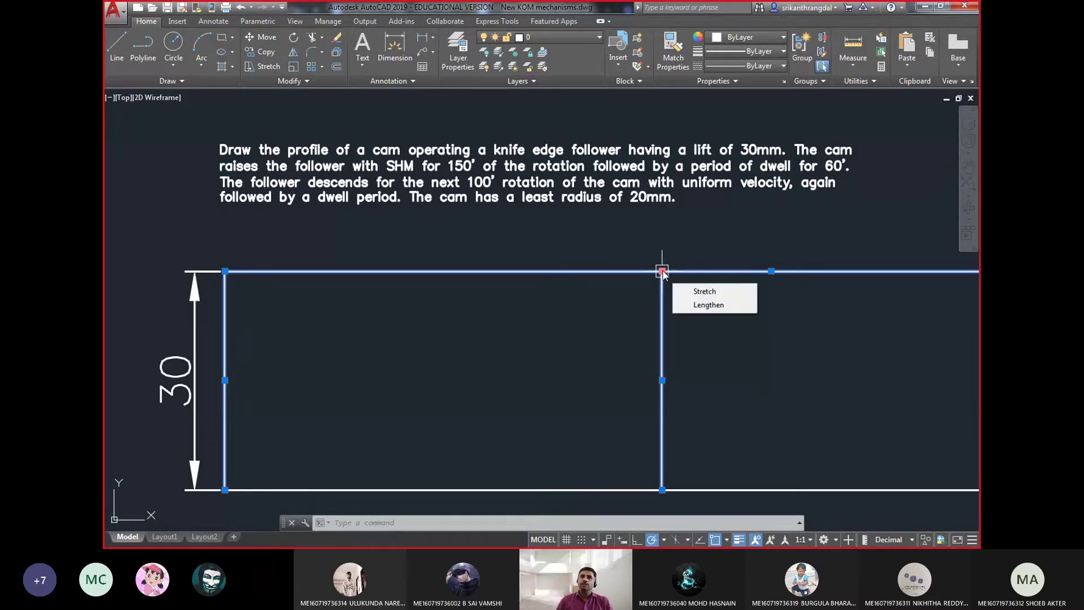
{"action": "middle_click_drag", "start_coordinate": [616, 369], "coordinate": [563, 267]}
{"action": "key", "text": "Escape"}
{"action": "key", "text": "Escape"}
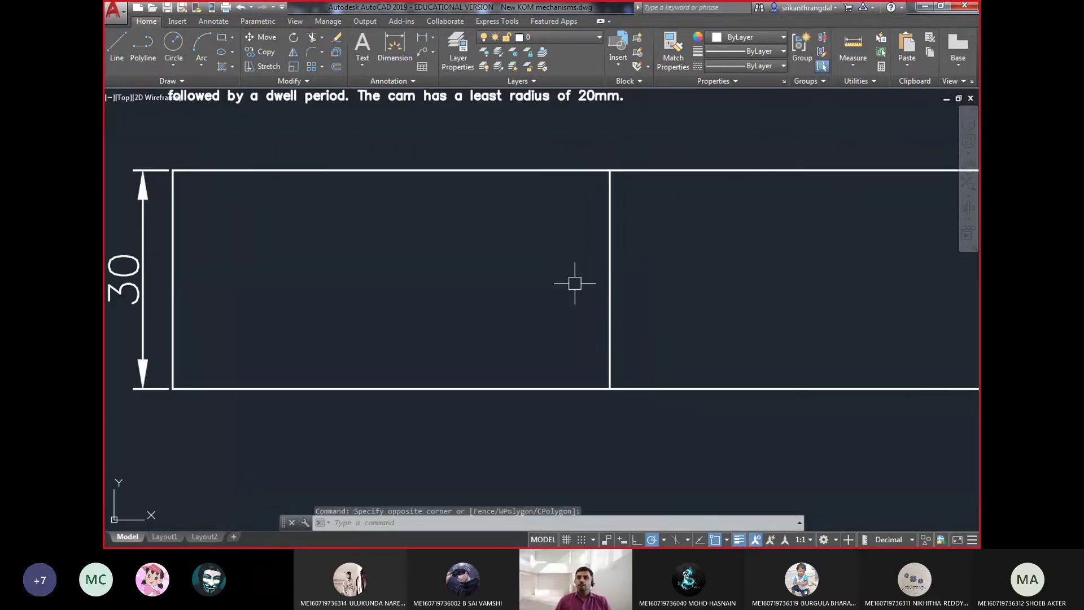
- Erase the rectangle's bottom edge, then undo to restore it
{"action": "left_click", "coordinate": [527, 389]}
{"action": "type", "text": "e"}
{"action": "key", "text": "Return"}
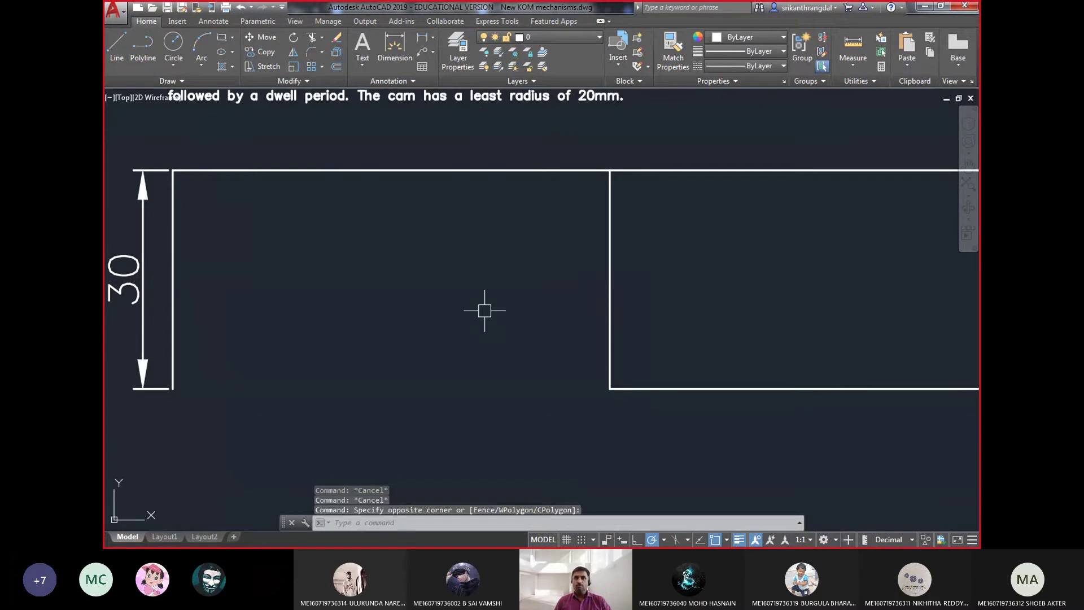
{"action": "type", "text": "l"}
{"action": "key", "text": "Return"}
{"action": "key", "text": "Escape"}
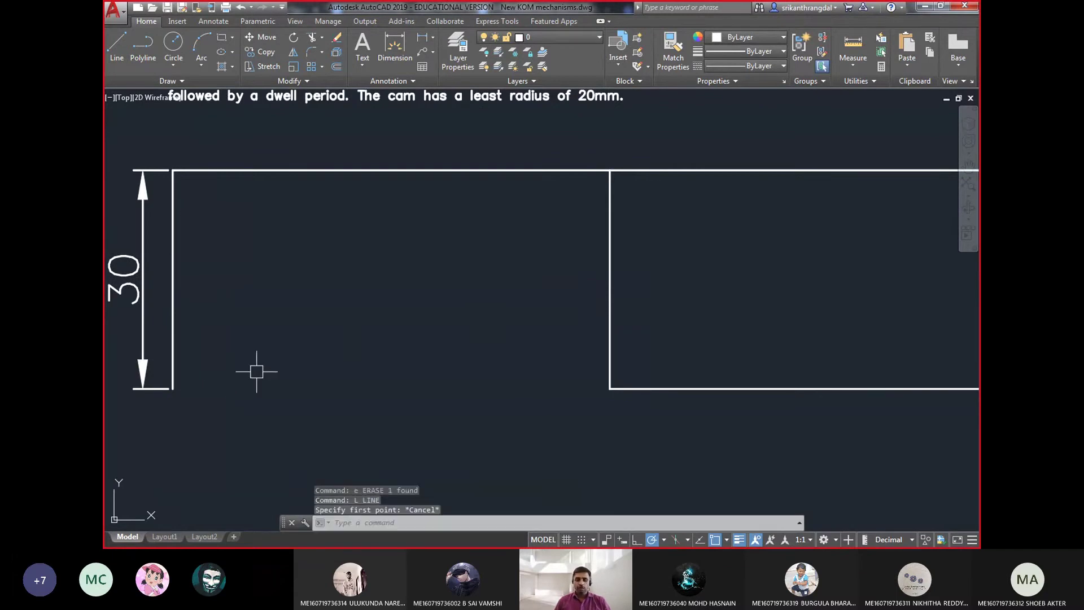
{"action": "type", "text": "u"}
{"action": "key", "text": "Return"}
{"action": "key", "text": "Return"}
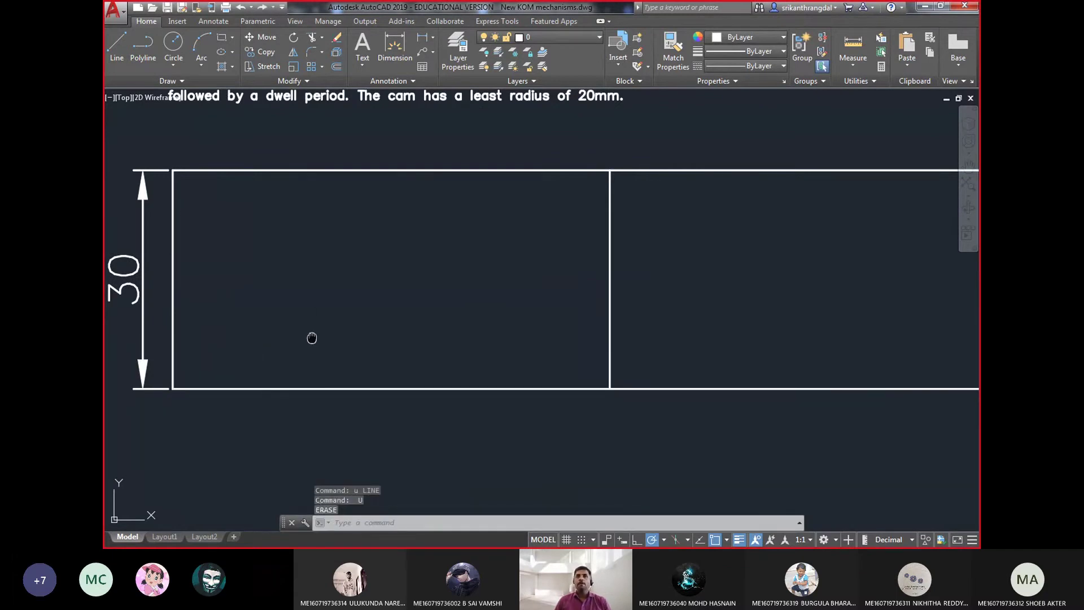
- Pan along the bottom edge and select its right-hand segment
{"action": "middle_click_drag", "start_coordinate": [313, 329], "coordinate": [317, 370]}
{"action": "left_click", "coordinate": [485, 430]}
{"action": "middle_click_drag", "start_coordinate": [560, 356], "coordinate": [569, 399]}
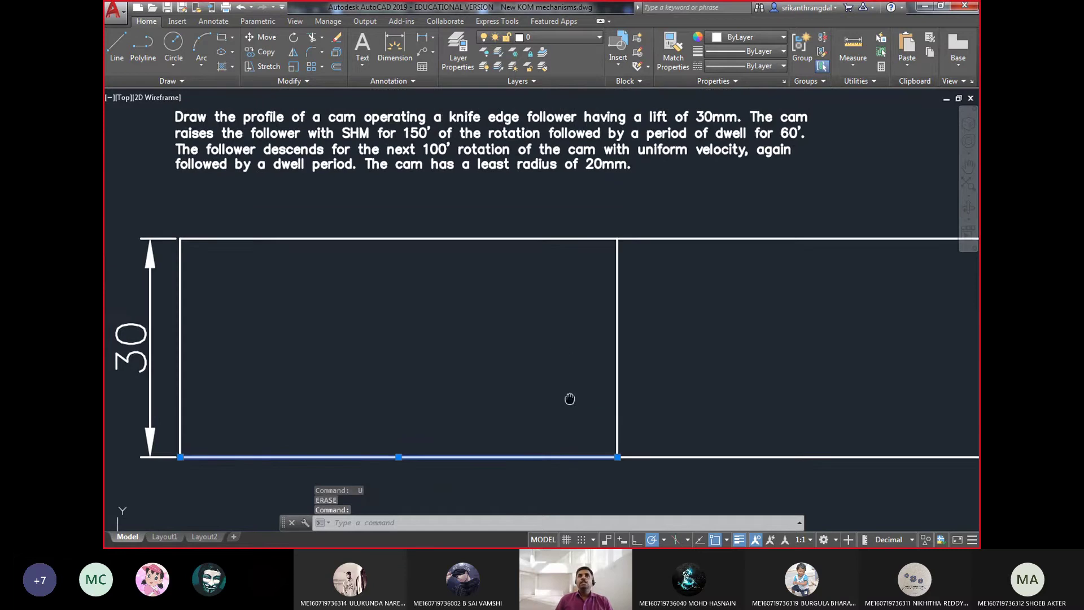
{"action": "middle_click_drag", "start_coordinate": [677, 389], "coordinate": [547, 349]}
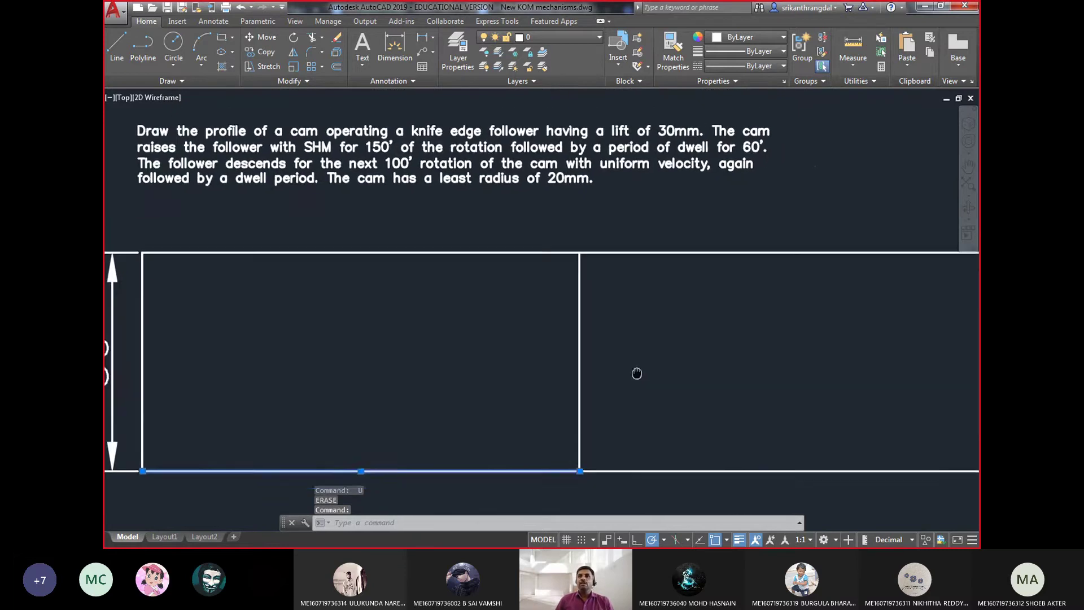
{"action": "key", "text": "Escape"}
{"action": "left_click", "coordinate": [582, 444]}
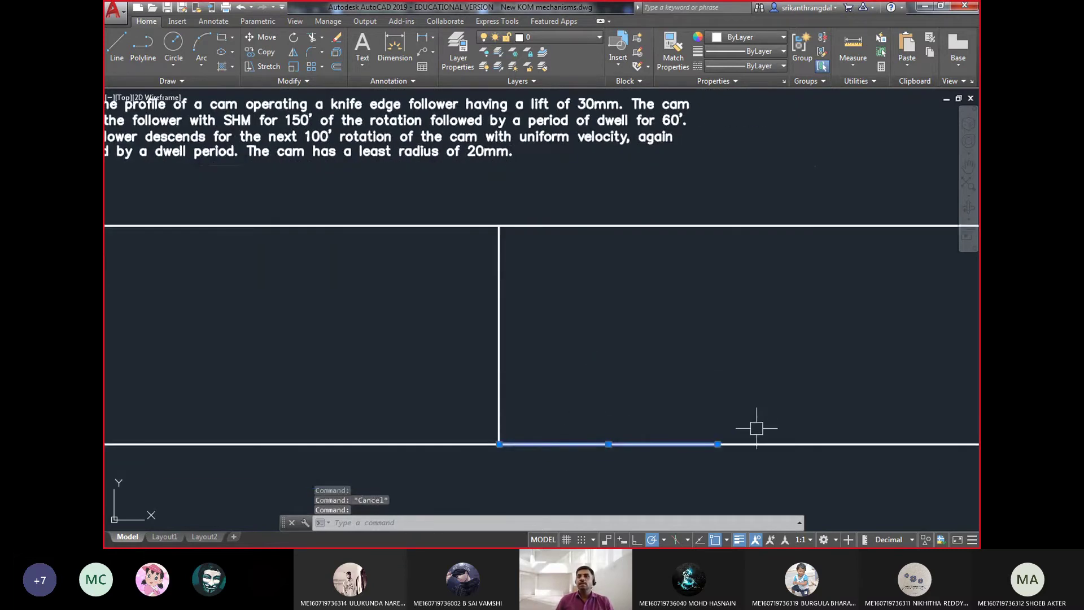
- Draw a second vertical line from the bottom edge to the top edge further right
{"action": "type", "text": "l"}
{"action": "key", "text": "Return"}
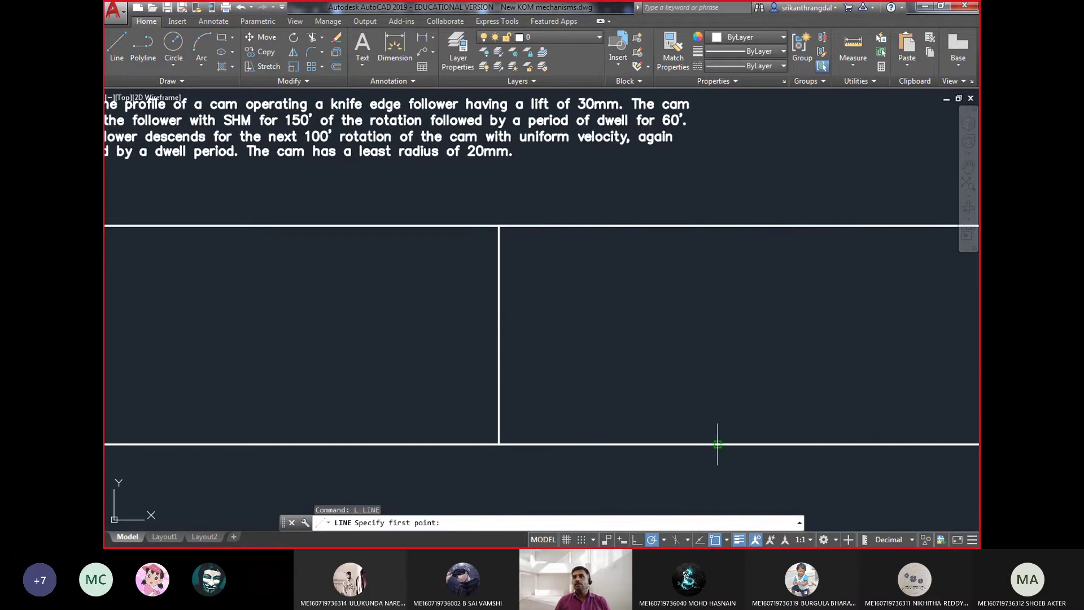
{"action": "left_click", "coordinate": [717, 444]}
{"action": "left_click", "coordinate": [717, 225]}
{"action": "scroll", "coordinate": [656, 323], "scroll_direction": "down", "scroll_amount": 2}
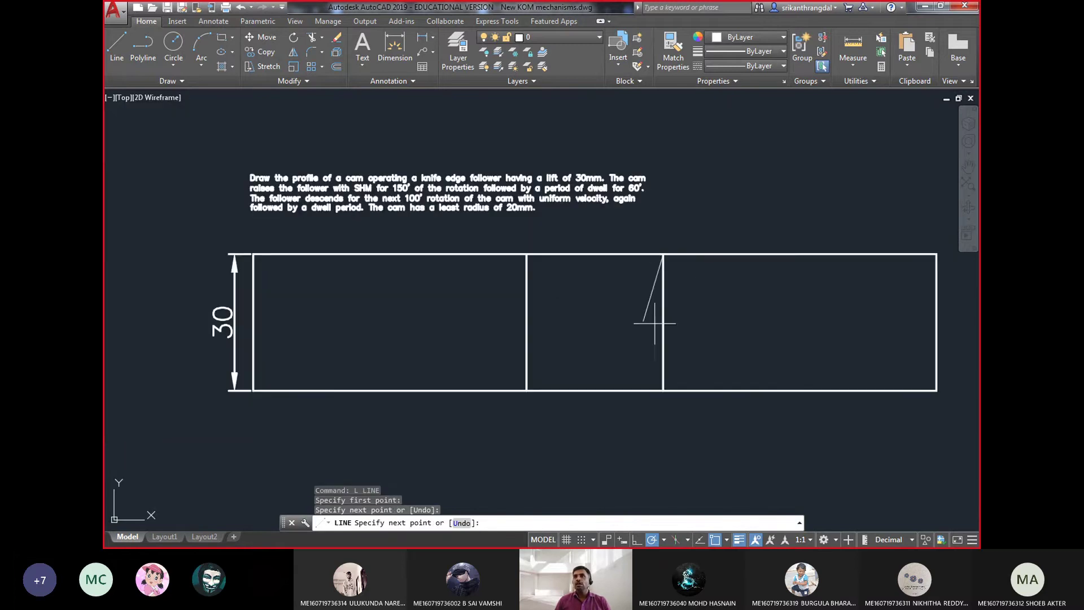
{"action": "middle_click_drag", "start_coordinate": [655, 323], "coordinate": [590, 318]}
{"action": "key", "text": "Return"}
- Select the two right-hand vertical lines to check them, then clear the selection
{"action": "left_click", "coordinate": [916, 309]}
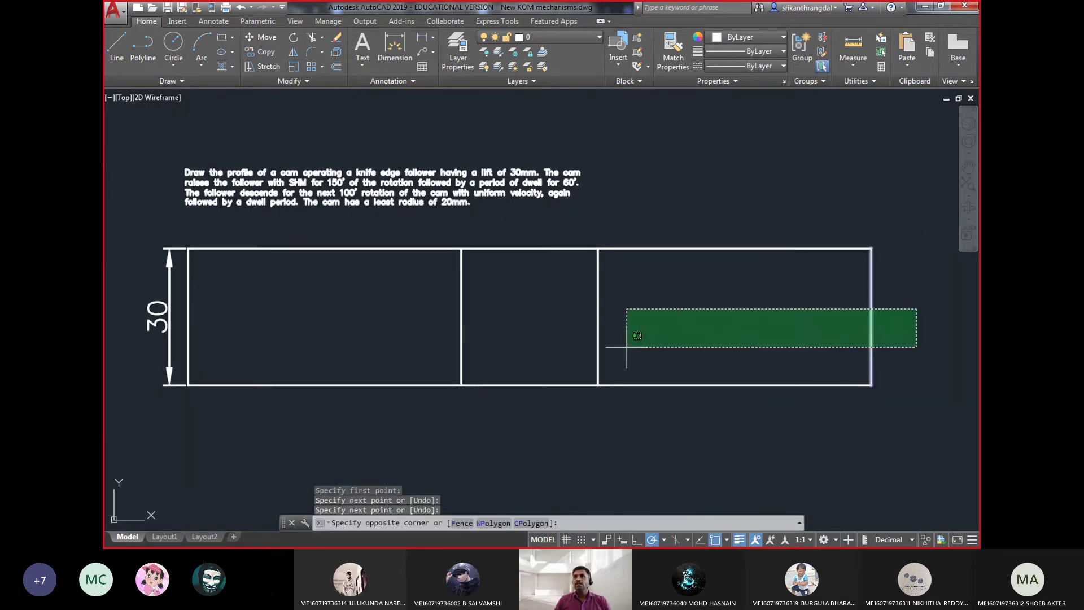
{"action": "left_click", "coordinate": [572, 346]}
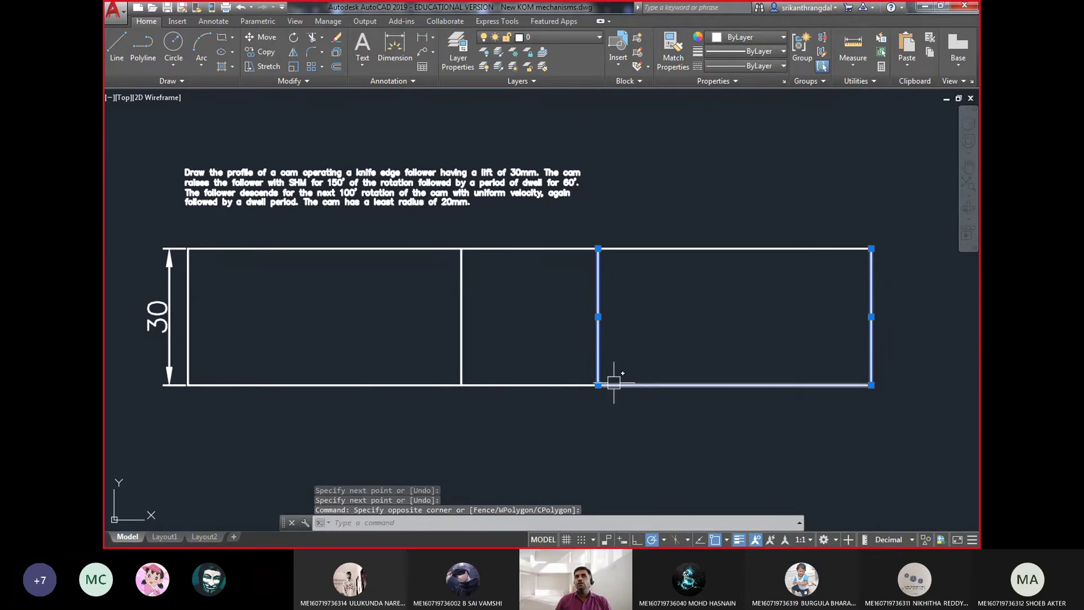
{"action": "key", "text": "Escape"}
{"action": "scroll", "coordinate": [229, 204], "scroll_direction": "up", "scroll_amount": 2}
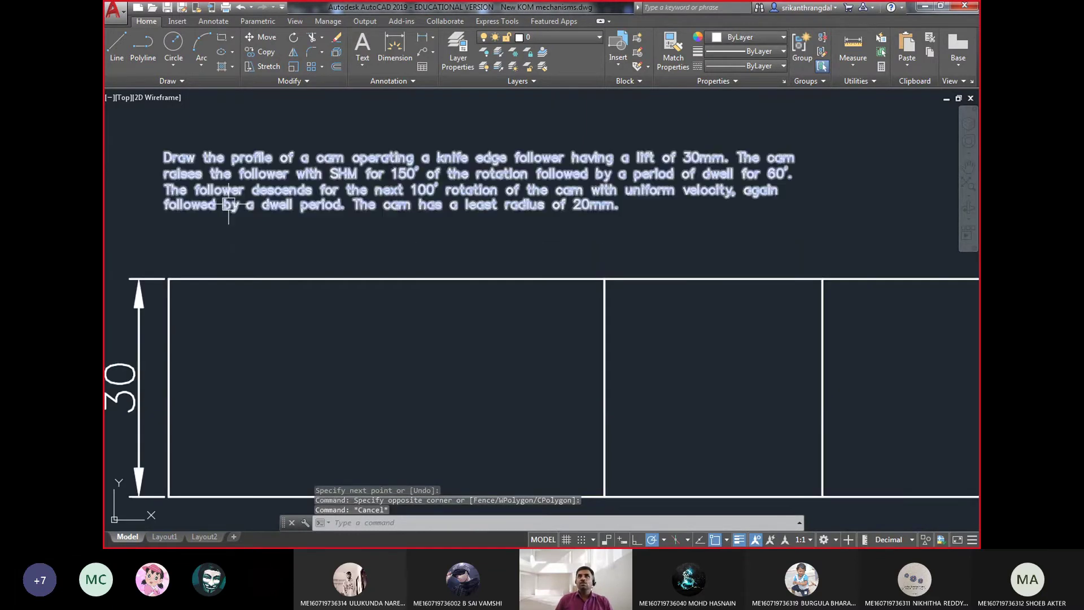
- Set the problem text height to 2 and widen it to wrap onto five lines
{"action": "left_click", "coordinate": [457, 206]}
{"action": "key", "text": "Escape"}
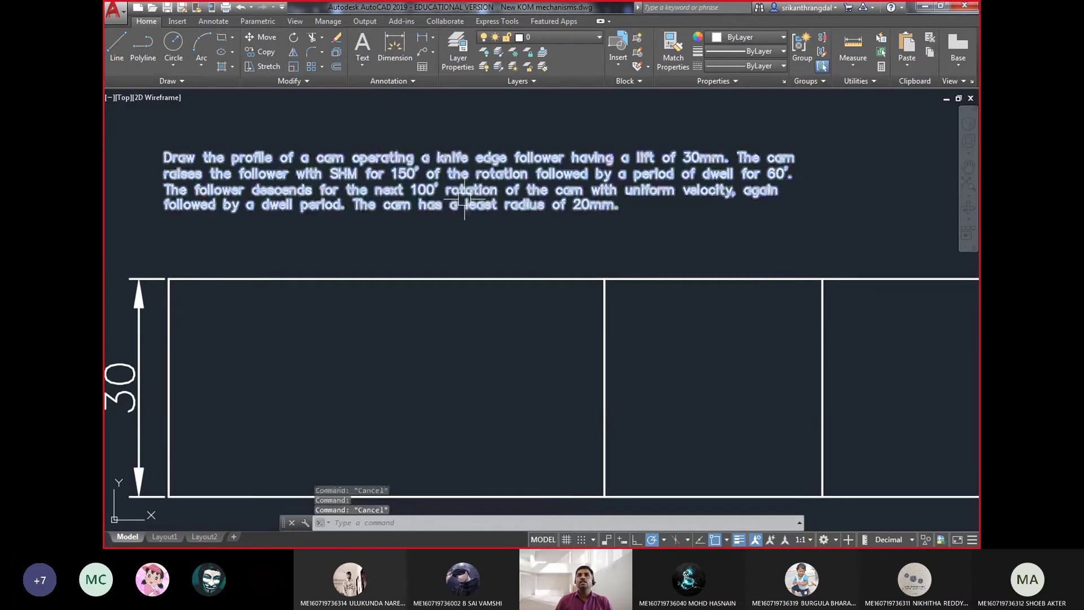
{"action": "double_click", "coordinate": [465, 201]}
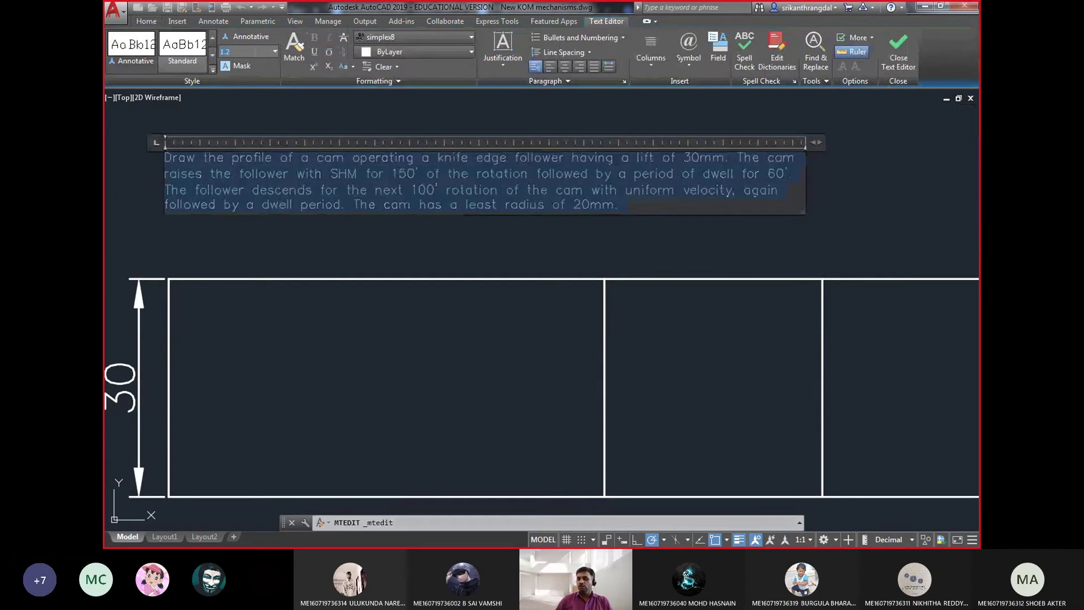
{"action": "type", "text": "2"}
{"action": "key", "text": "Return"}
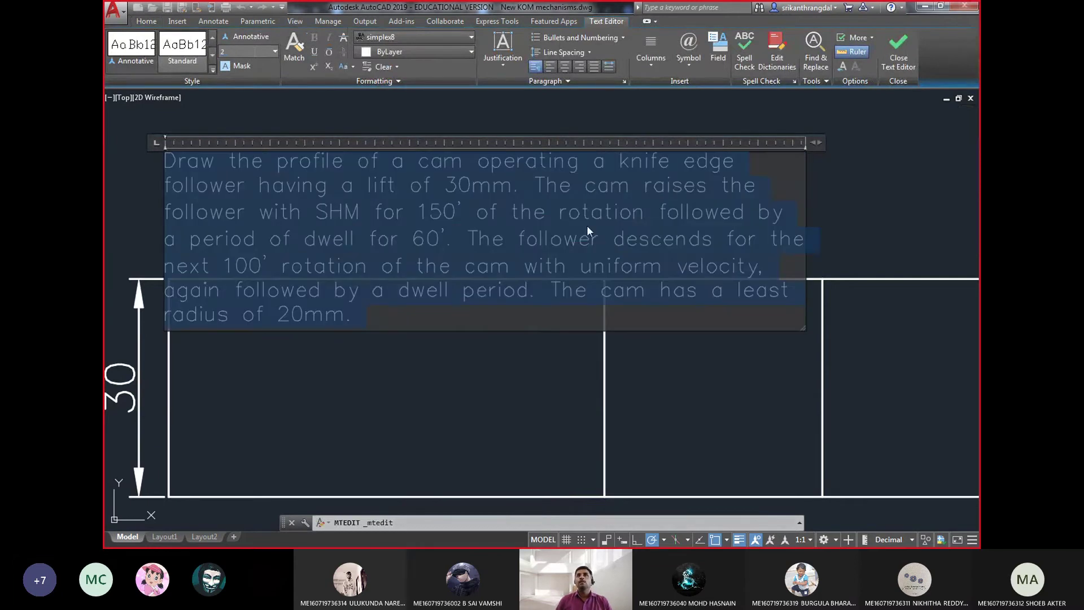
{"action": "left_click_drag", "start_coordinate": [817, 141], "coordinate": [976, 142]}
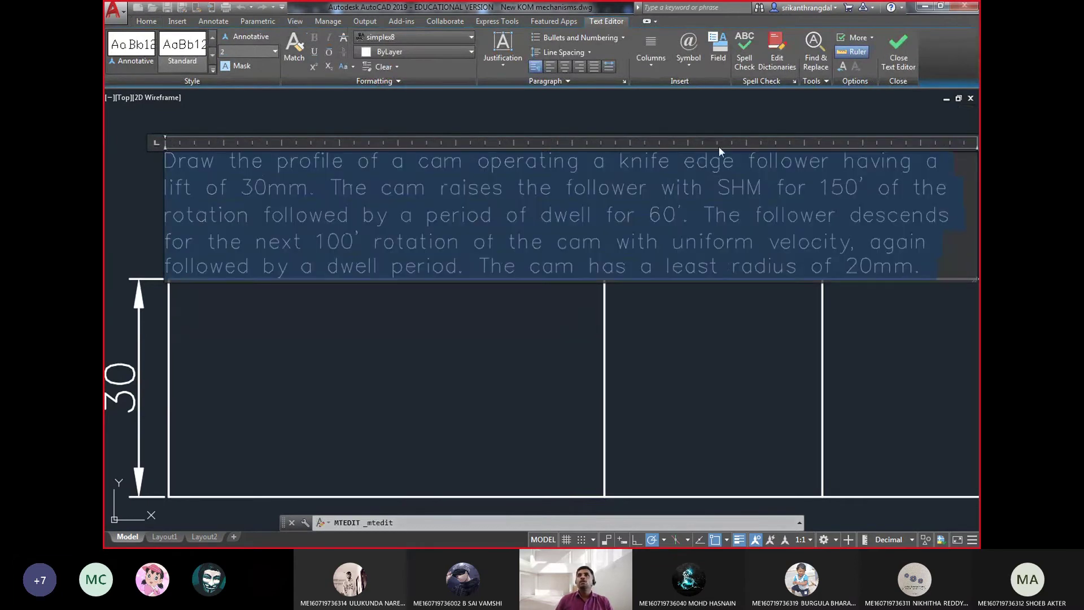
{"action": "left_click", "coordinate": [581, 119]}
- Move the problem text upward off the rectangle and review the SHM phrase
{"action": "left_click", "coordinate": [445, 209]}
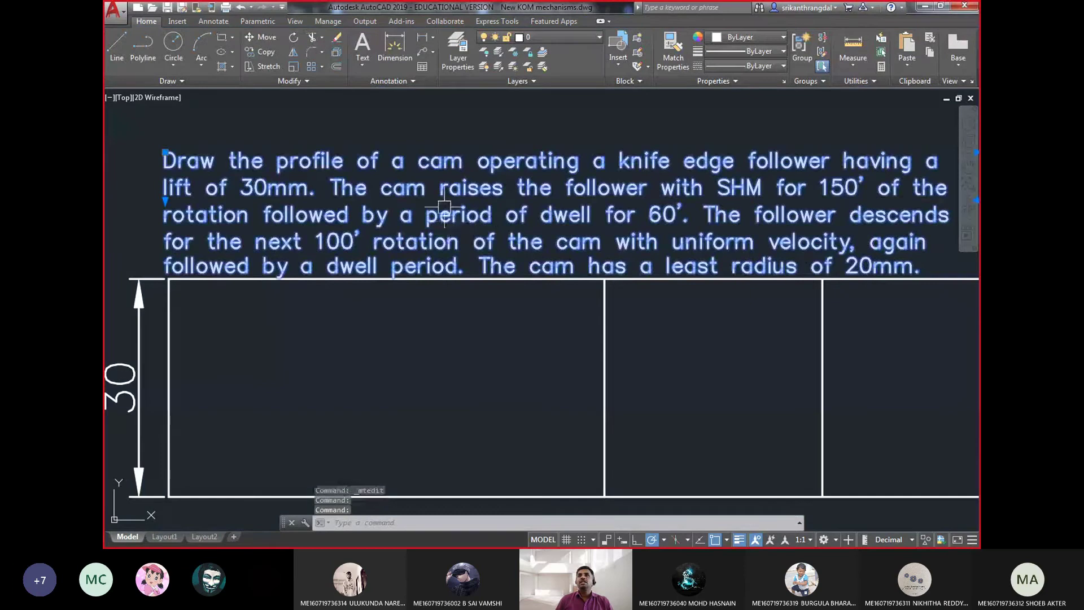
{"action": "left_click_drag", "start_coordinate": [445, 209], "coordinate": [440, 182]}
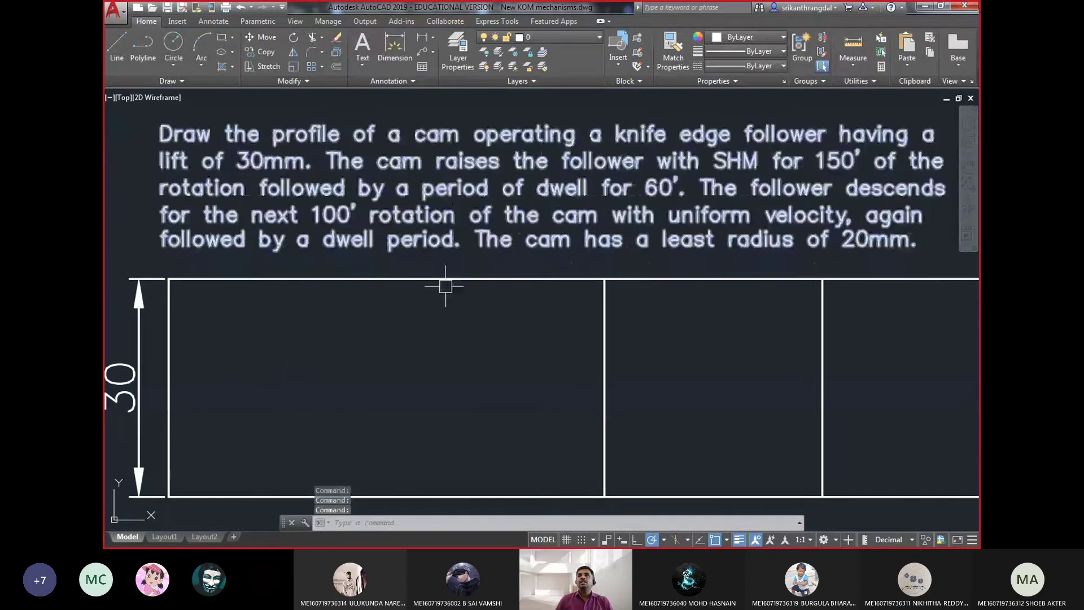
{"action": "left_click", "coordinate": [593, 168]}
{"action": "double_click", "coordinate": [438, 161]}
{"action": "left_click_drag", "start_coordinate": [438, 161], "coordinate": [754, 163]}
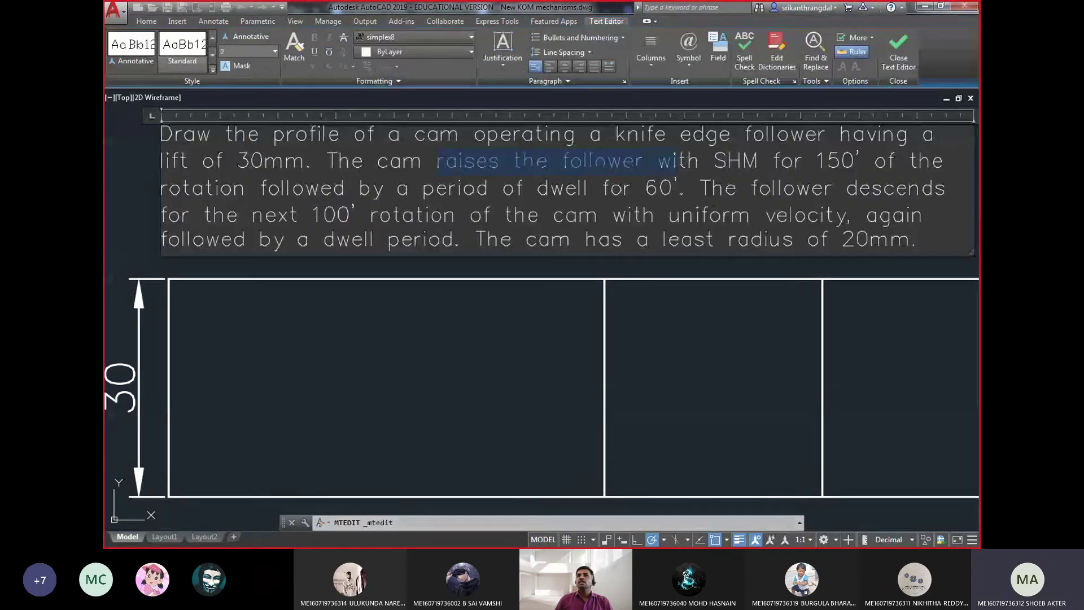
{"action": "left_click", "coordinate": [520, 405]}
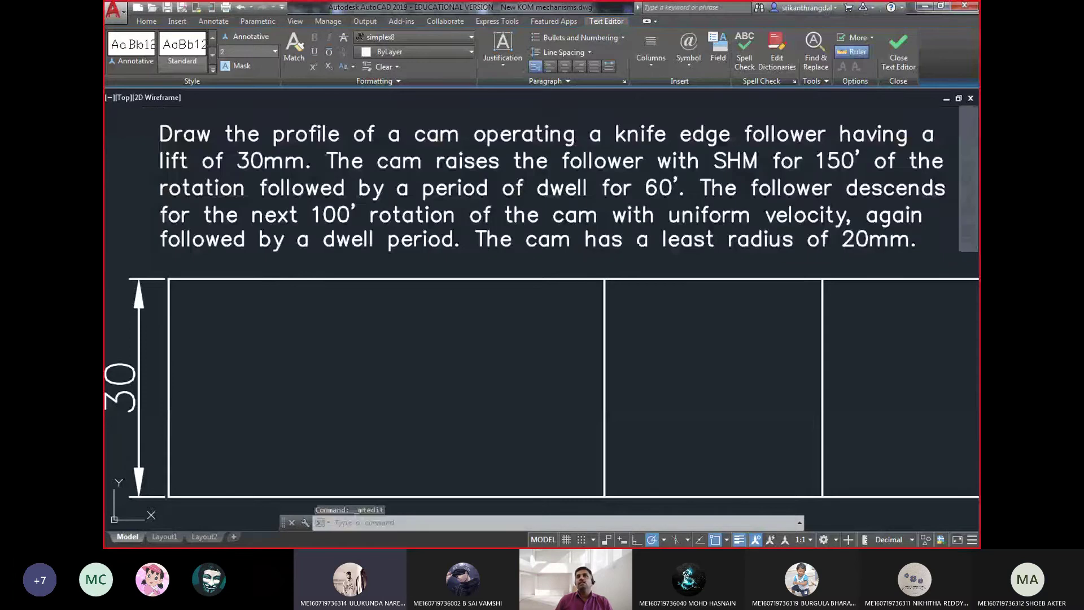
- Try stretching the 30 dimension's endpoint, then cancel
{"action": "left_click", "coordinate": [231, 387]}
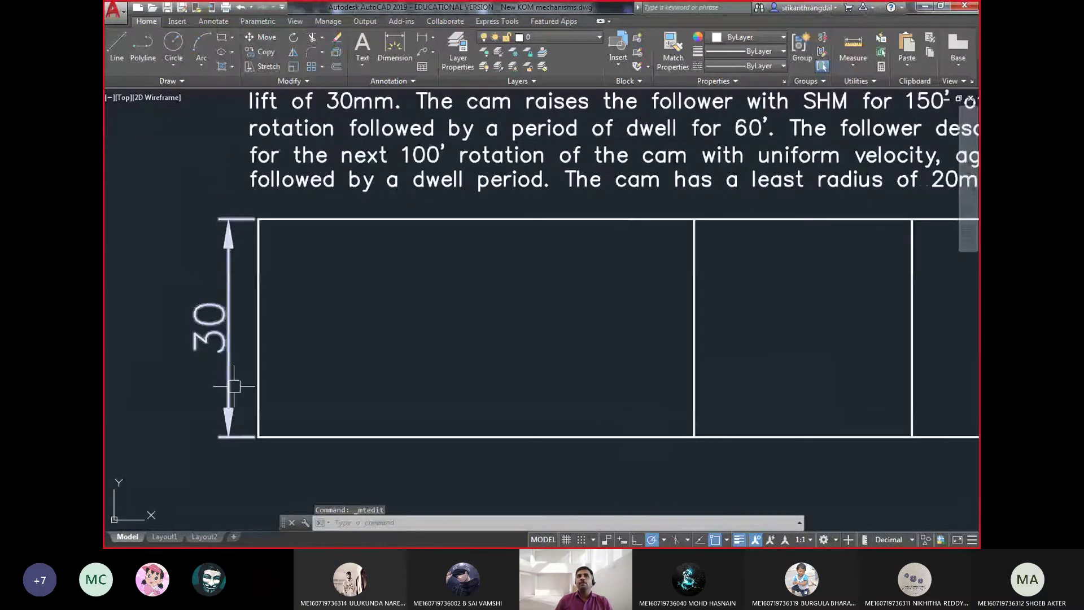
{"action": "left_click", "coordinate": [228, 437]}
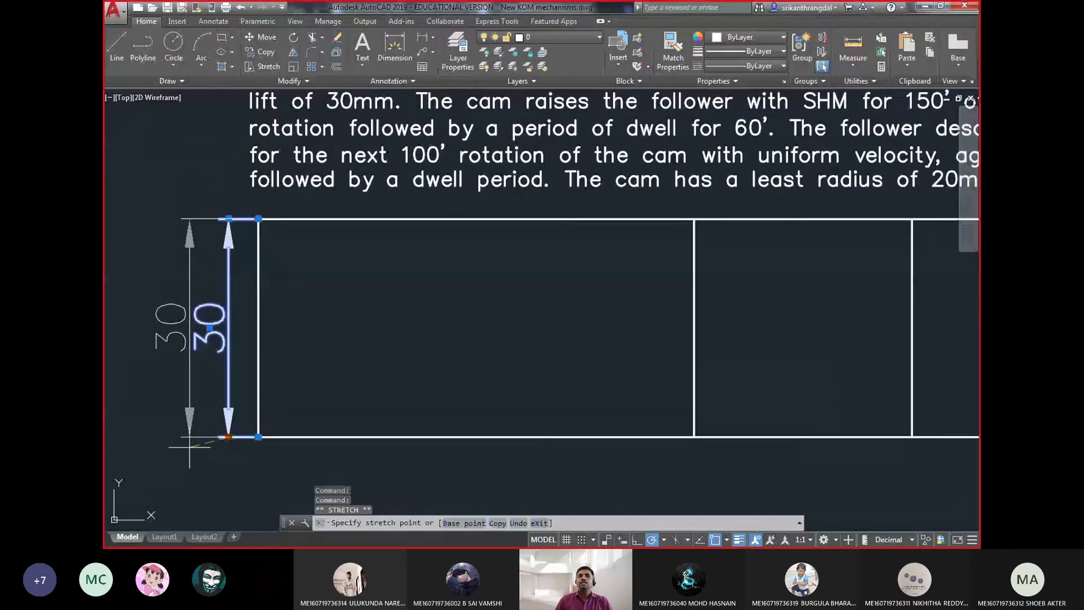
{"action": "scroll", "coordinate": [178, 446], "scroll_direction": "down", "scroll_amount": 1}
{"action": "key", "text": "Escape"}
{"action": "key", "text": "Escape"}
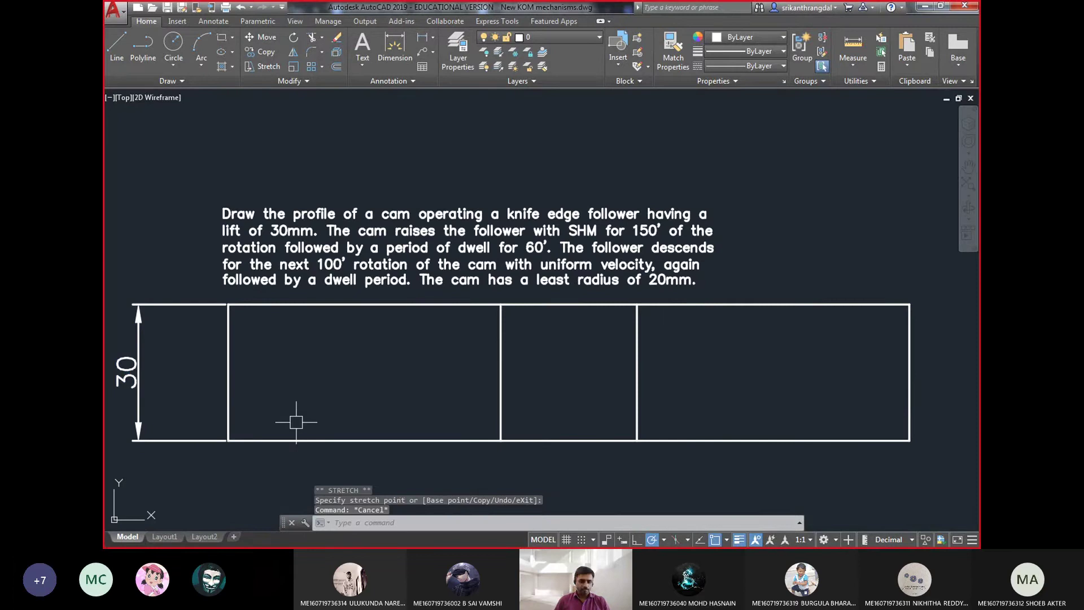
- Draw a circle on the lift line's midpoint through its top end and trim its right half
{"action": "type", "text": "c"}
{"action": "key", "text": "Return"}
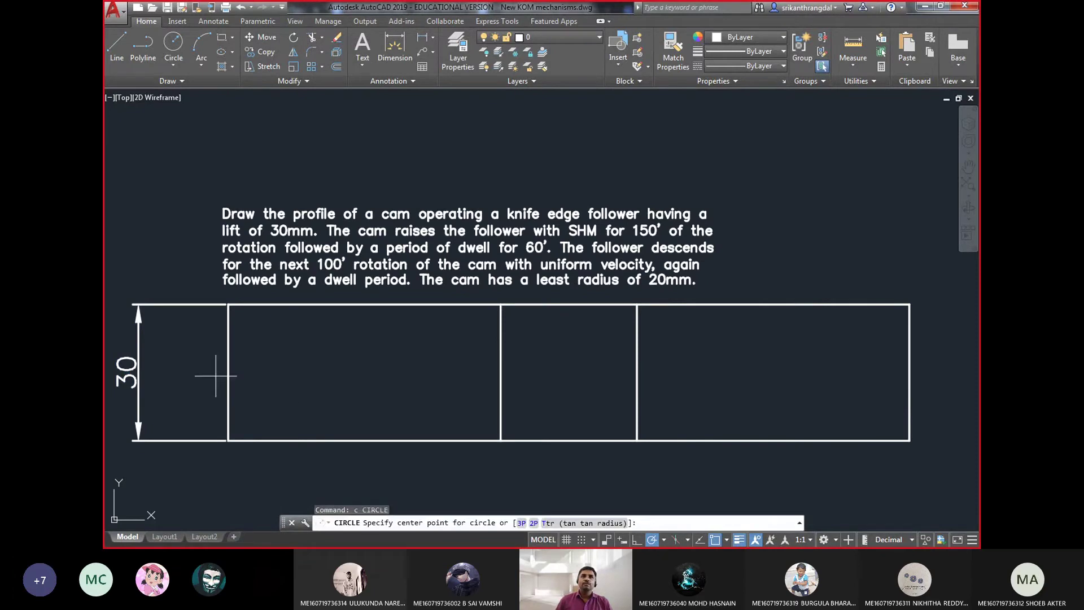
{"action": "left_click", "coordinate": [228, 373]}
{"action": "left_click", "coordinate": [228, 305]}
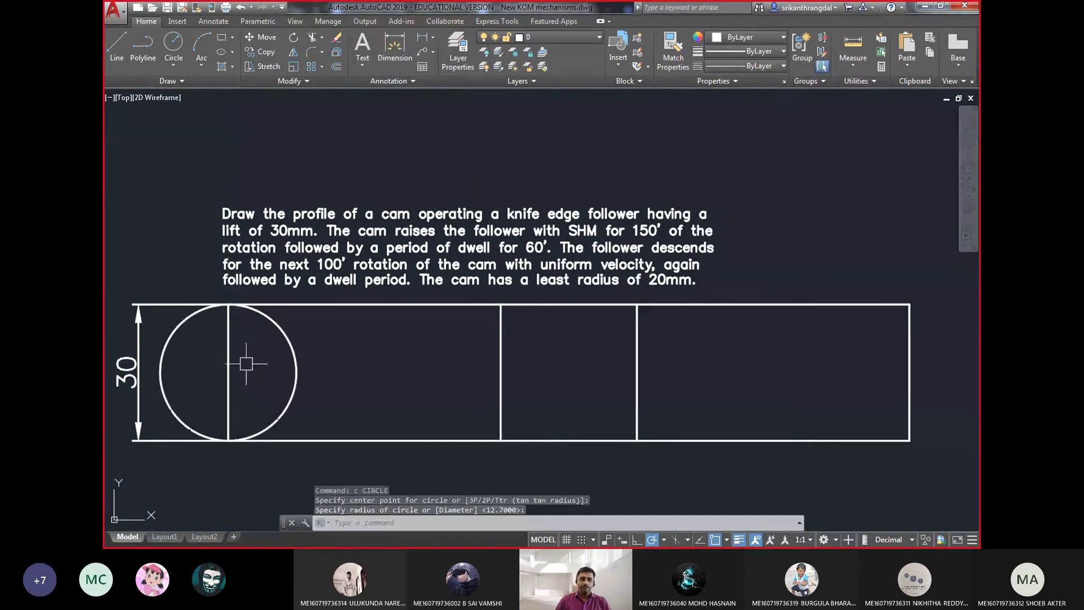
{"action": "type", "text": "tr"}
{"action": "key", "text": "Return"}
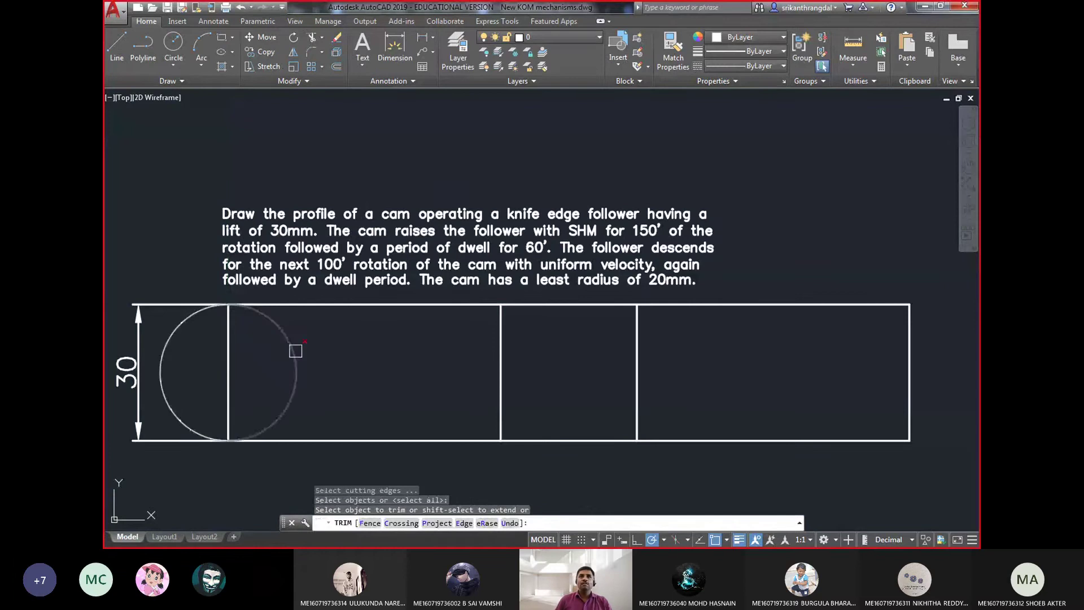
{"action": "left_click", "coordinate": [294, 351]}
{"action": "key", "text": "Escape"}
- Divide the semicircle and the base line's rise span into 6 equal parts each
{"action": "type", "text": "div"}
{"action": "key", "text": "Return"}
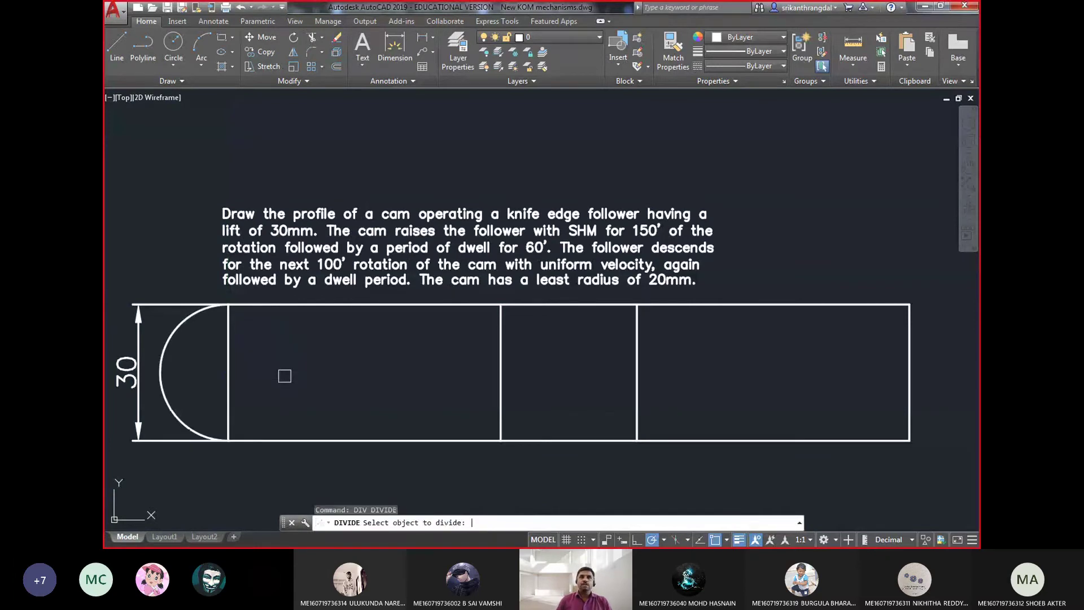
{"action": "left_click", "coordinate": [171, 338]}
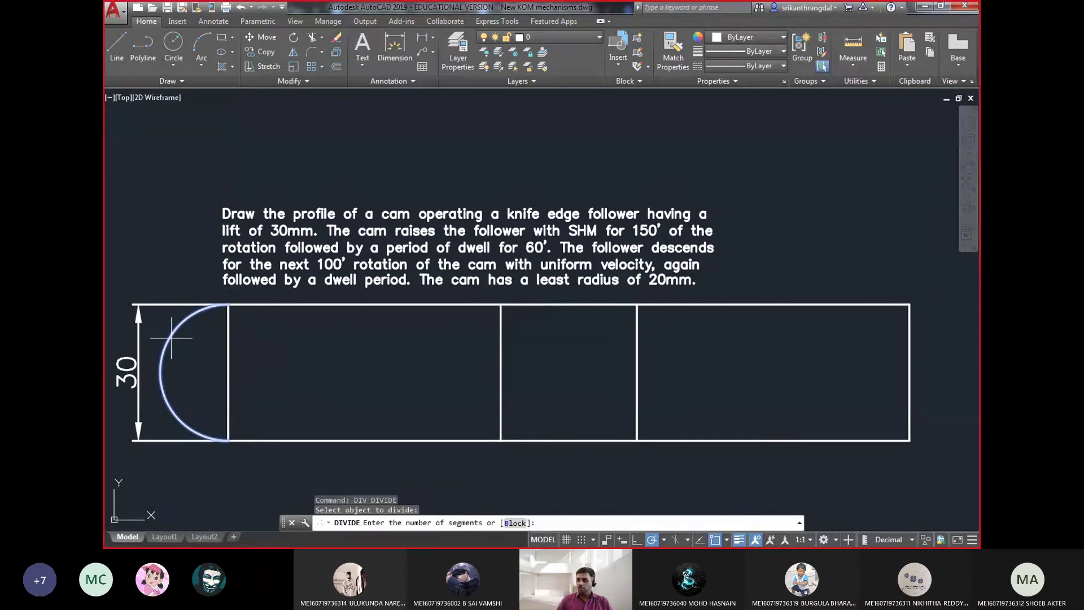
{"action": "type", "text": "6"}
{"action": "key", "text": "Return"}
{"action": "key", "text": "Return"}
{"action": "left_click", "coordinate": [299, 441]}
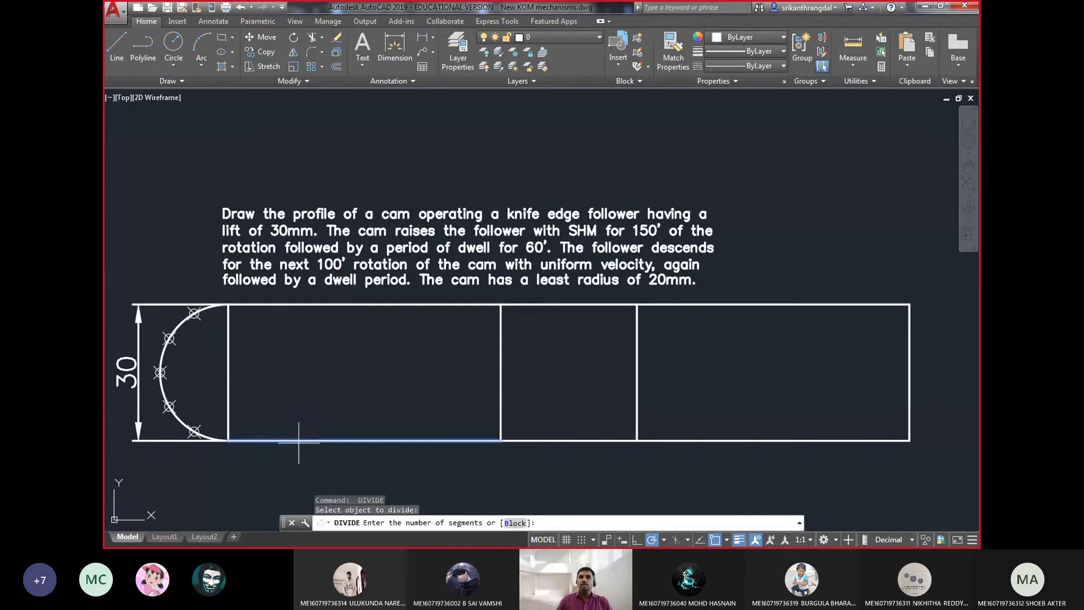
{"action": "type", "text": "6"}
{"action": "key", "text": "Return"}
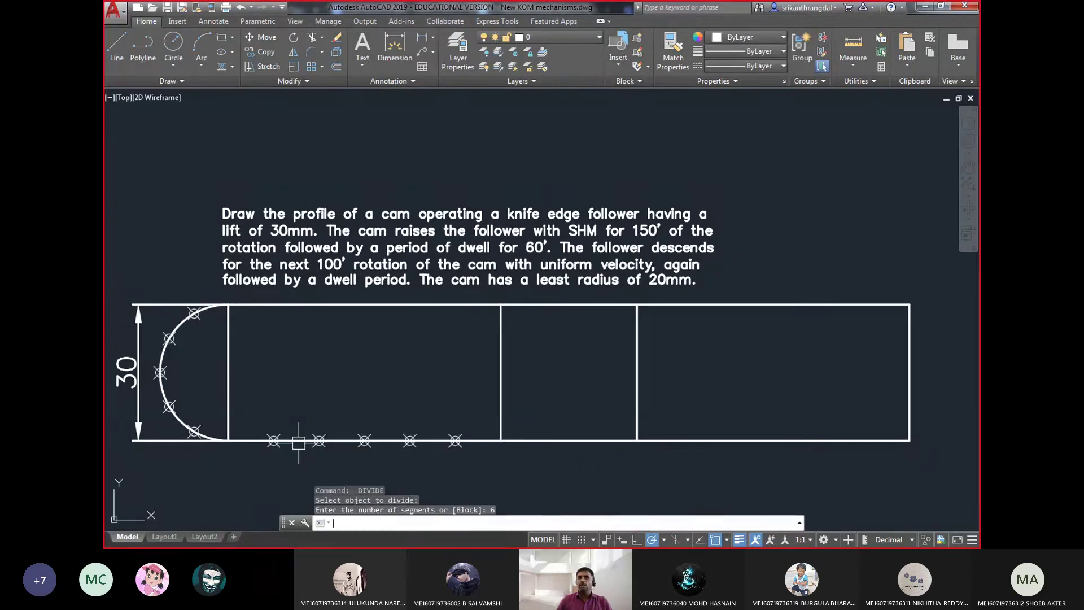
{"action": "key", "text": "l"}
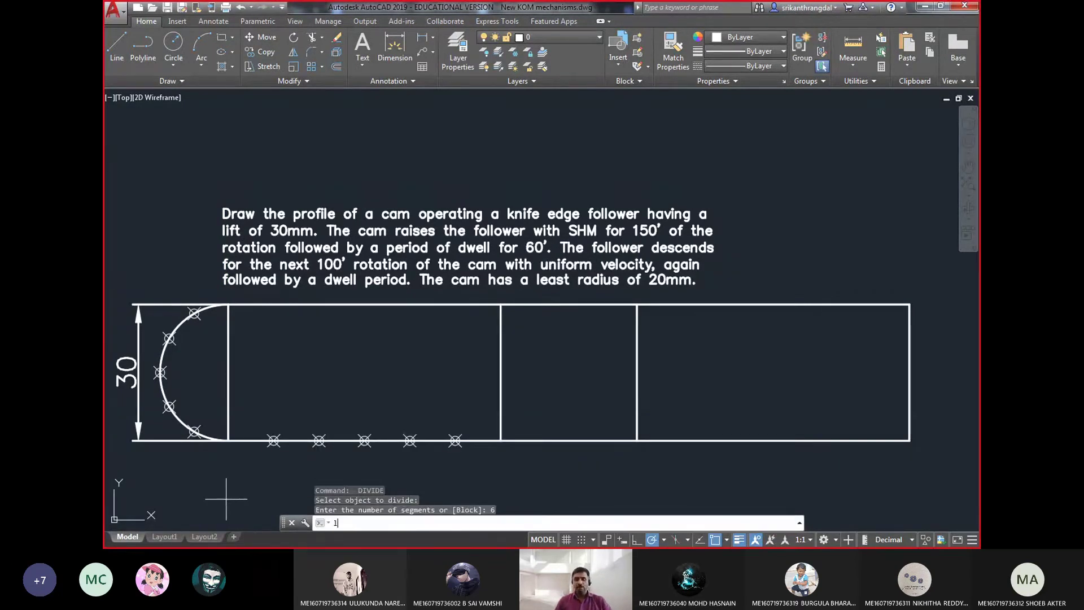
{"action": "key", "text": "Return"}
- Copy the vertical lift line onto each of the five baseline division points
{"action": "key", "text": "Escape"}
{"action": "key", "text": "Escape"}
{"action": "left_click", "coordinate": [228, 416]}
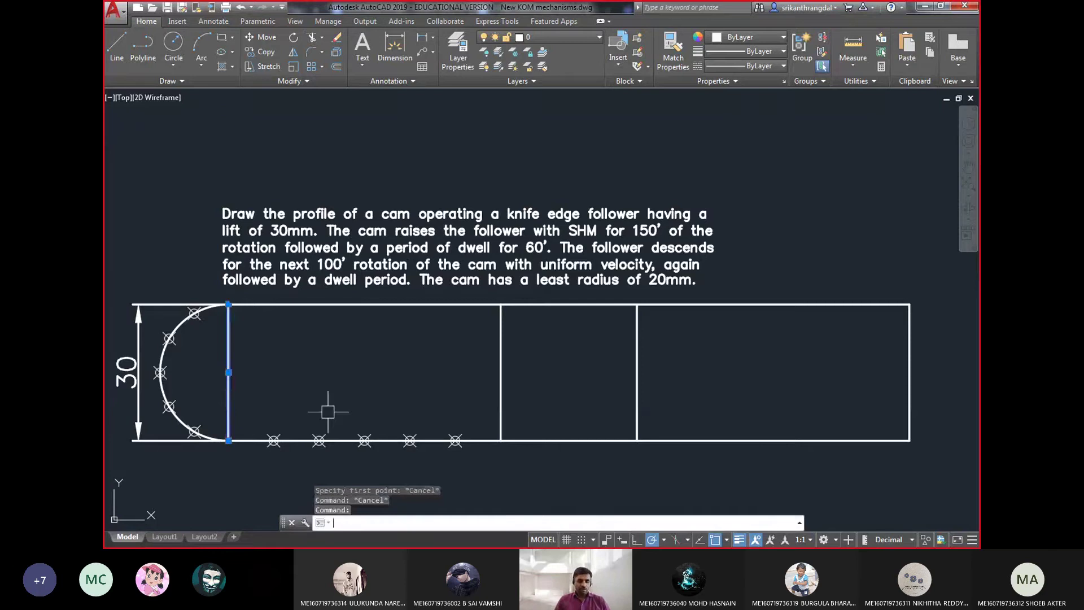
{"action": "type", "text": "co"}
{"action": "key", "text": "Return"}
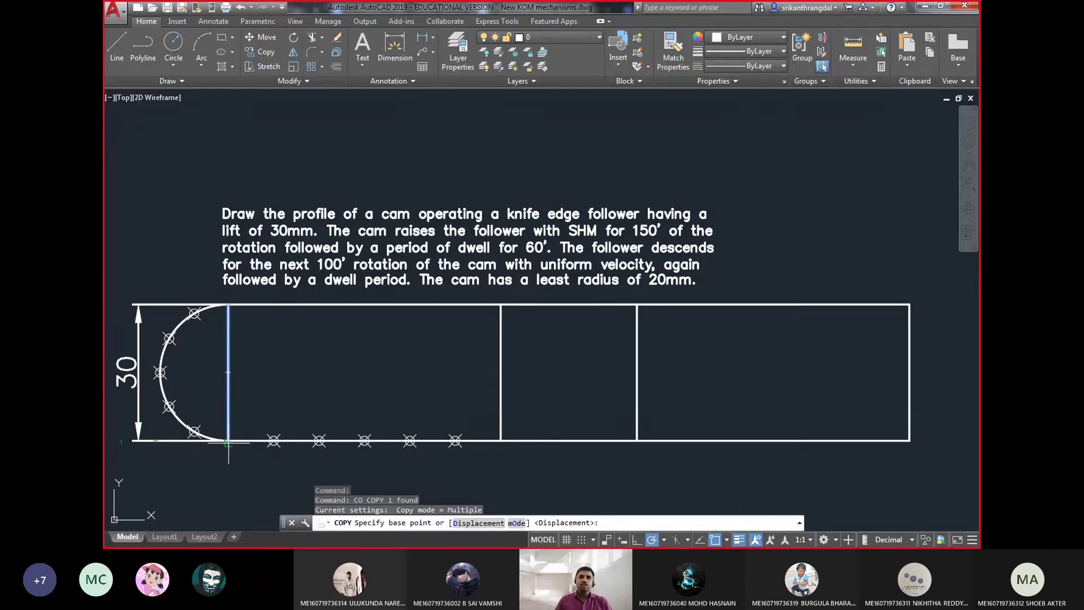
{"action": "left_click", "coordinate": [228, 439]}
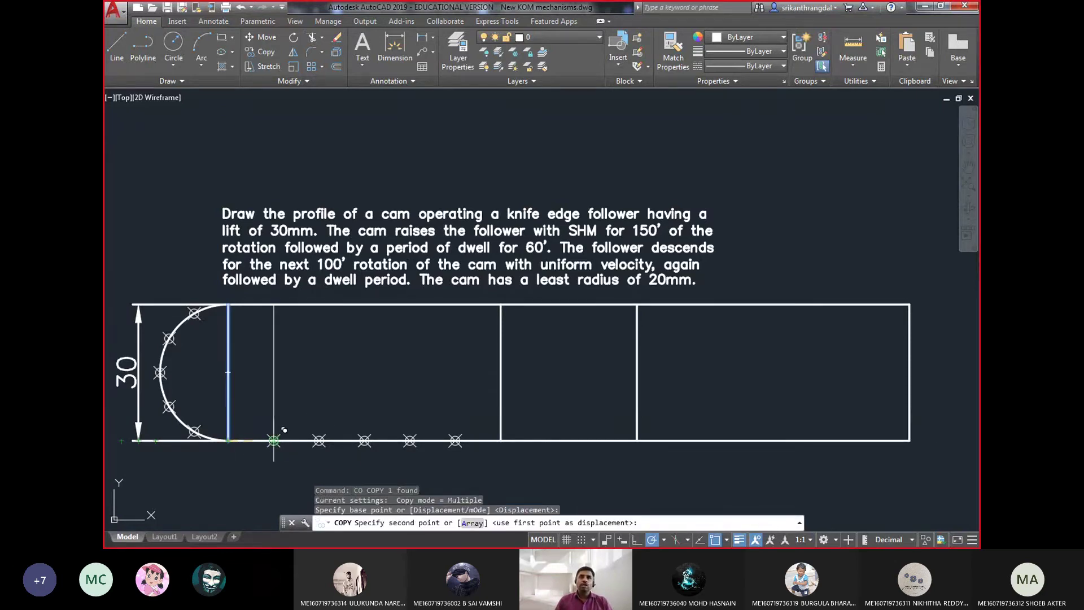
{"action": "left_click", "coordinate": [273, 439]}
{"action": "left_click", "coordinate": [319, 440]}
{"action": "left_click", "coordinate": [364, 440]}
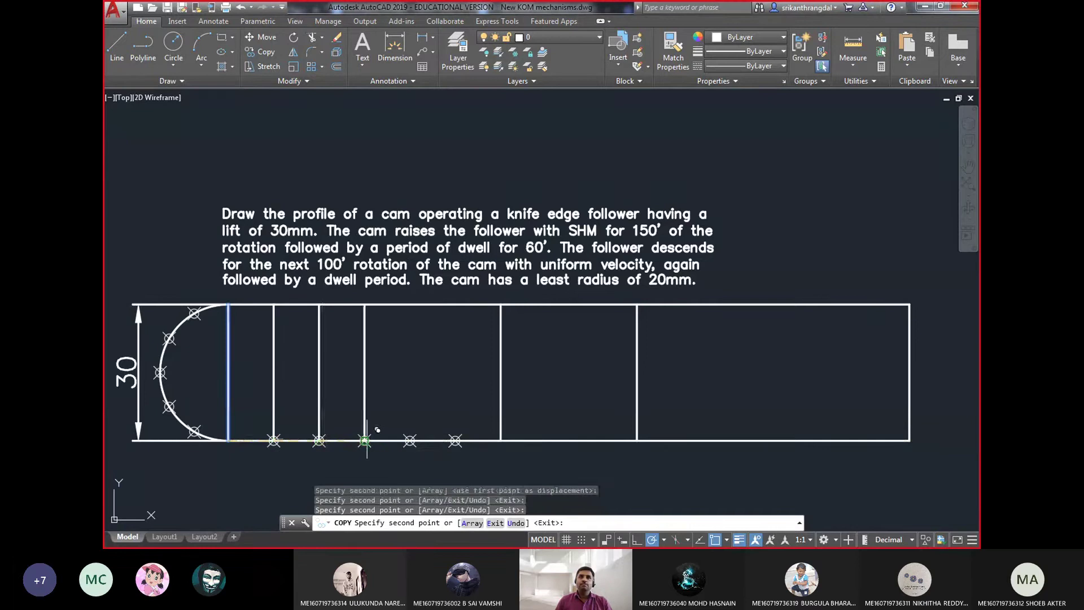
{"action": "left_click", "coordinate": [409, 440]}
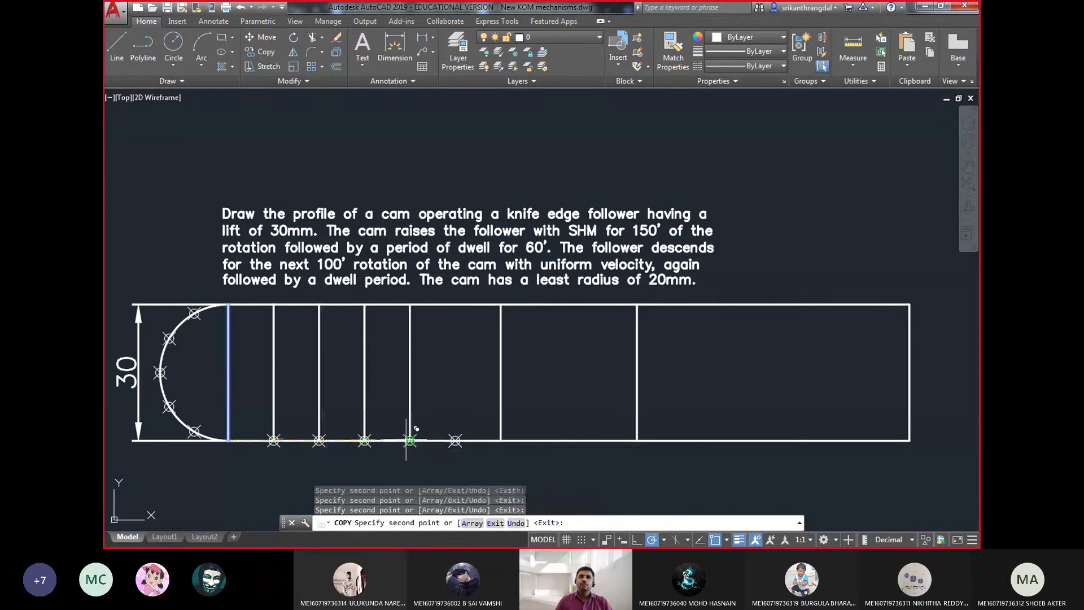
{"action": "left_click", "coordinate": [455, 440]}
{"action": "key", "text": "Return"}
- Draw horizontal lines from the five semicircle division points to their matching verticals
{"action": "type", "text": "l"}
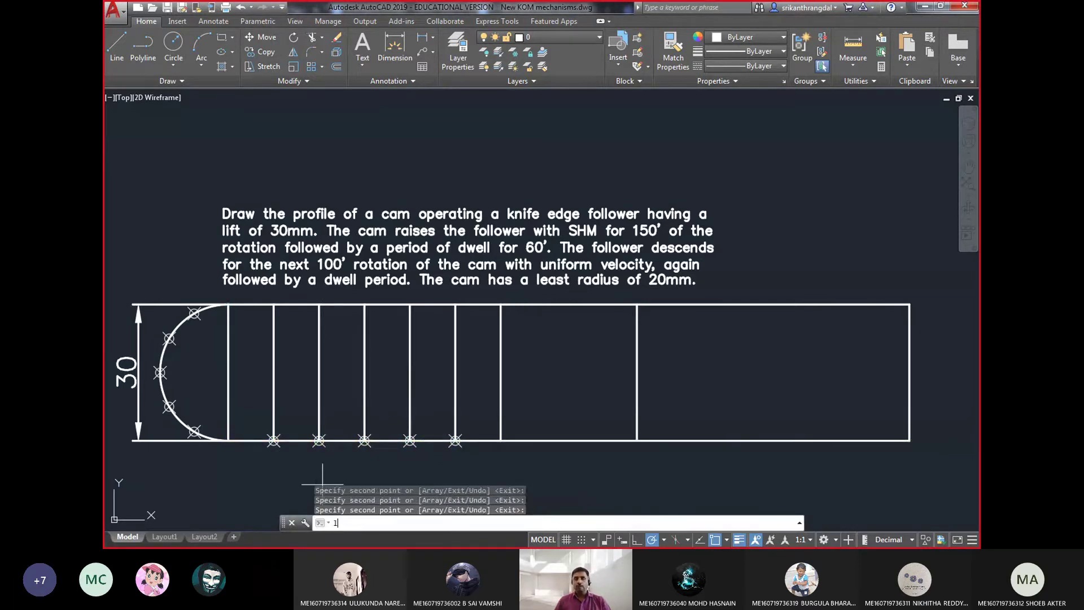
{"action": "key", "text": "Return"}
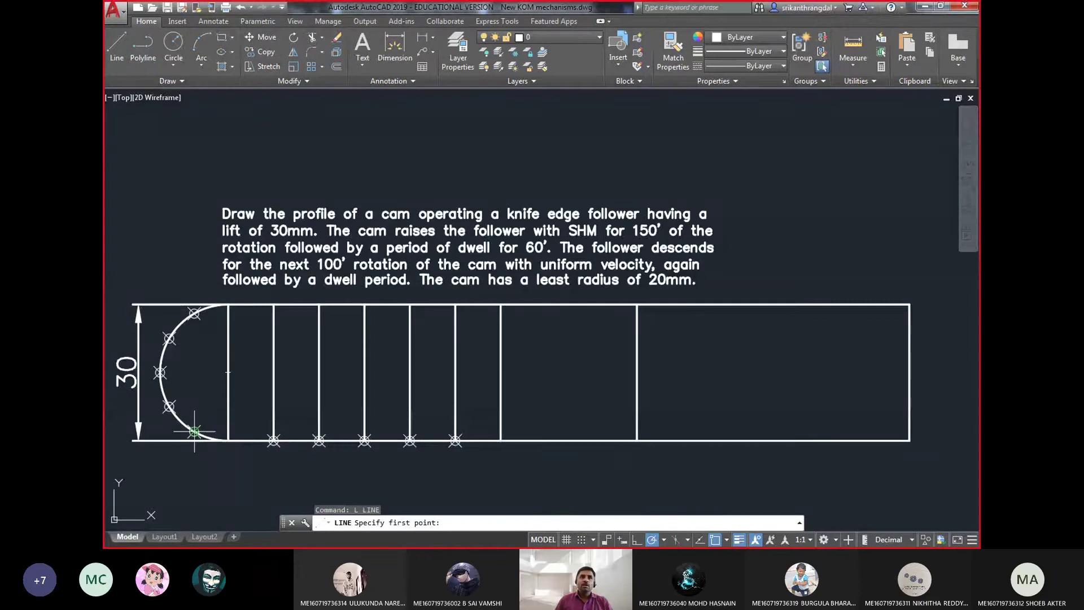
{"action": "left_click", "coordinate": [195, 431]}
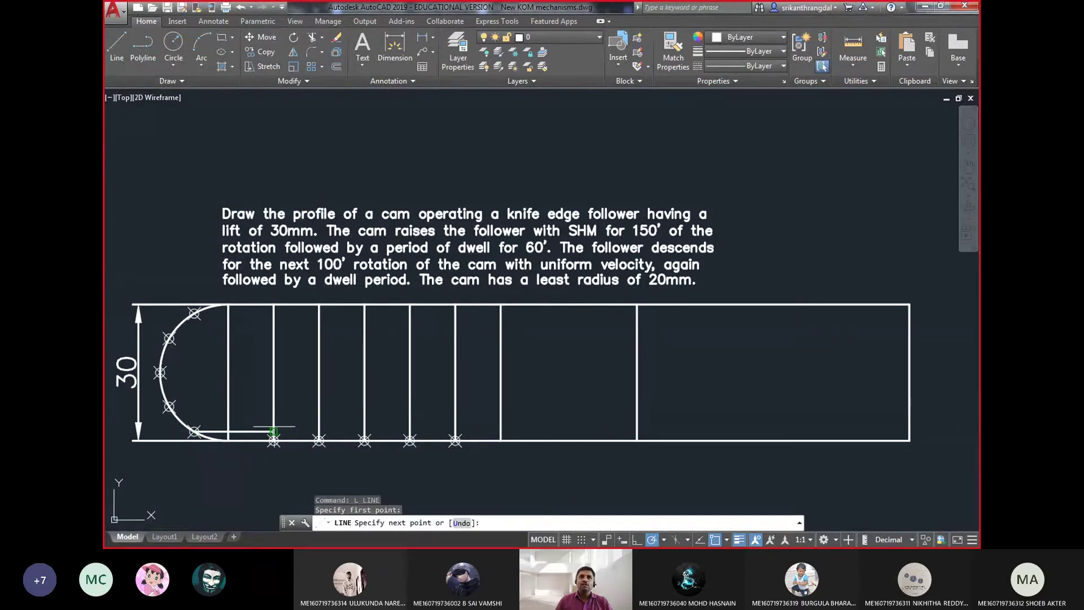
{"action": "left_click", "coordinate": [273, 432]}
{"action": "key", "text": "Return"}
{"action": "key", "text": "Return"}
{"action": "left_click", "coordinate": [169, 406]}
{"action": "left_click", "coordinate": [319, 406]}
{"action": "key", "text": "Return"}
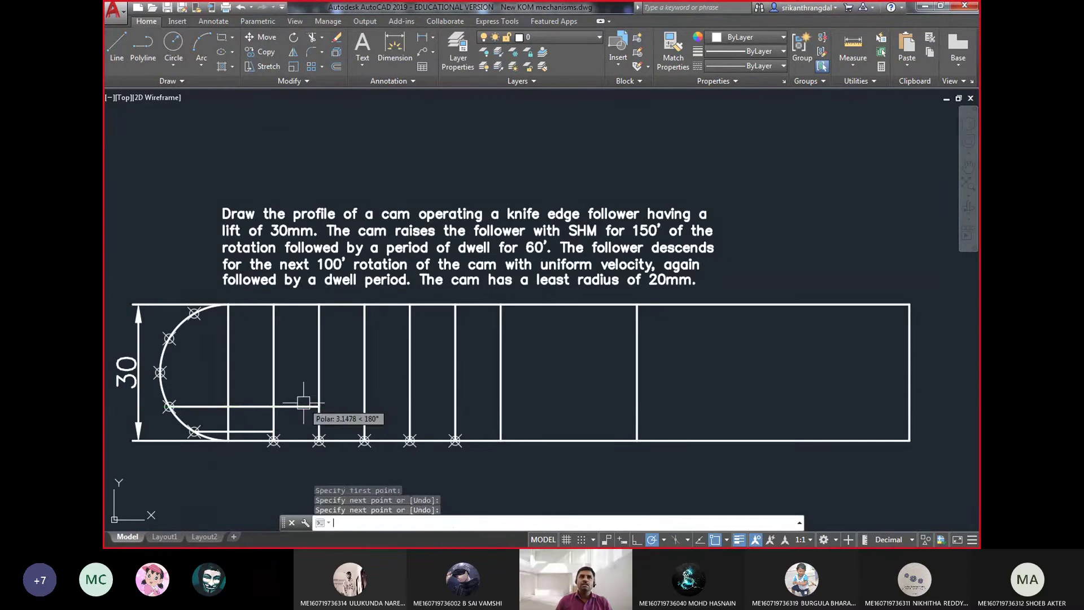
{"action": "key", "text": "Return"}
{"action": "left_click", "coordinate": [160, 373]}
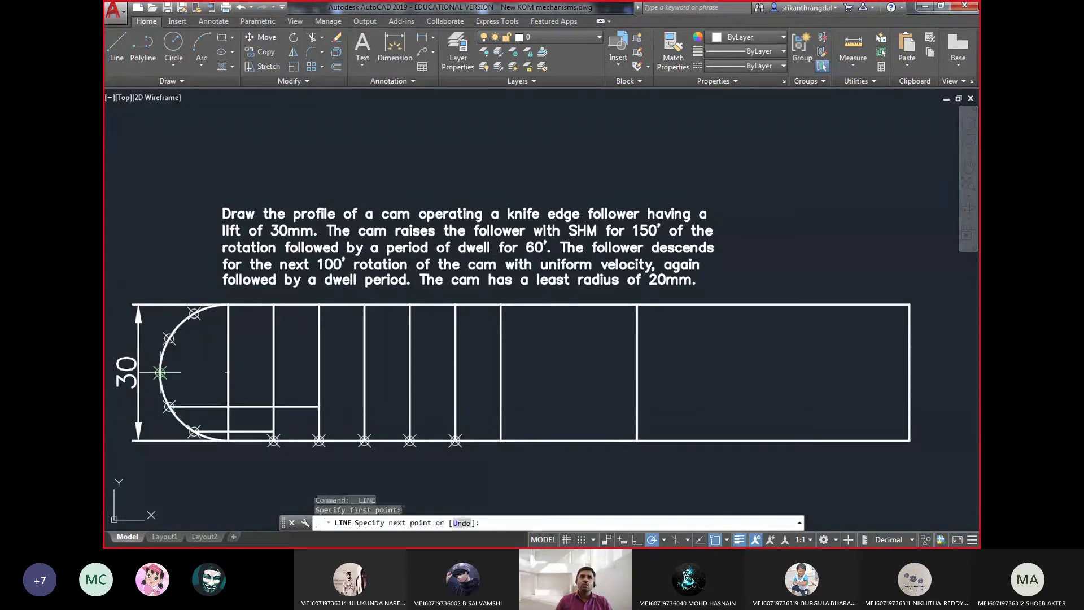
{"action": "left_click", "coordinate": [365, 372]}
{"action": "key", "text": "Return"}
{"action": "key", "text": "Return"}
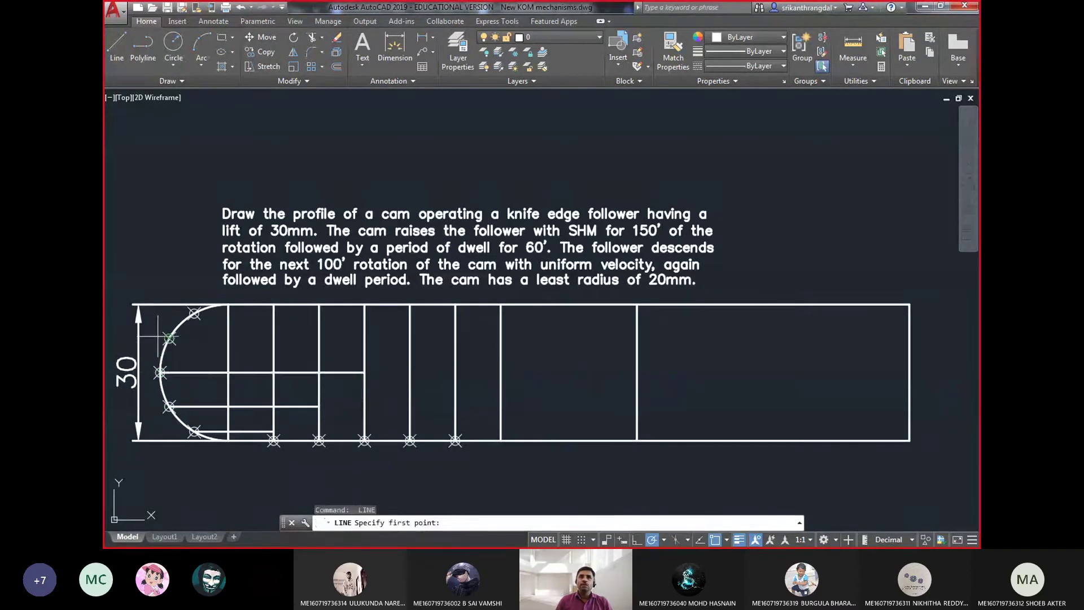
{"action": "left_click", "coordinate": [169, 338]}
{"action": "left_click", "coordinate": [410, 337]}
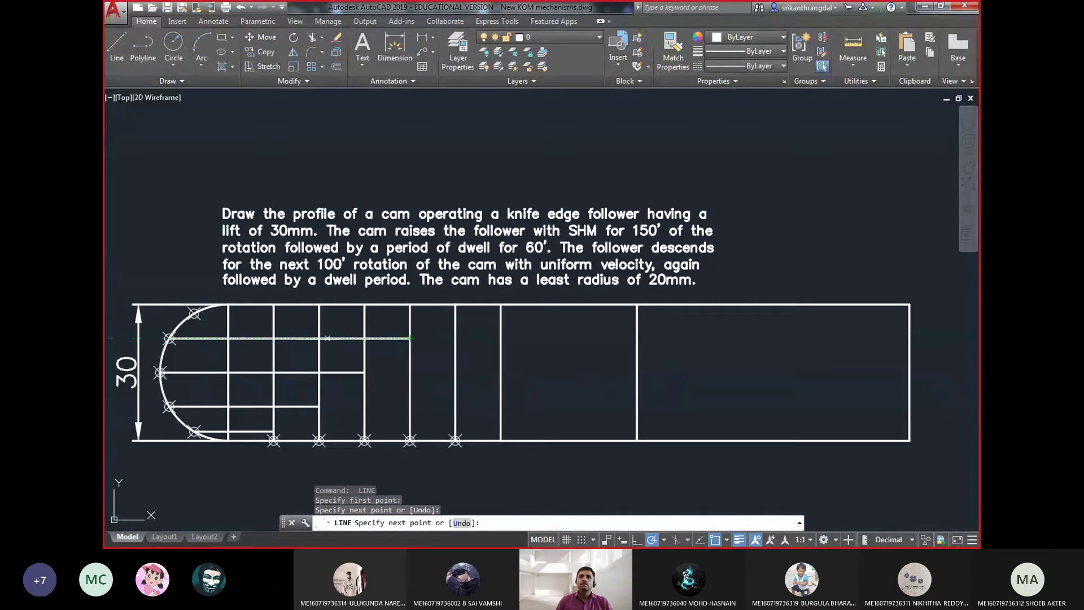
{"action": "key", "text": "Return"}
{"action": "key", "text": "Return"}
{"action": "left_click", "coordinate": [194, 313]}
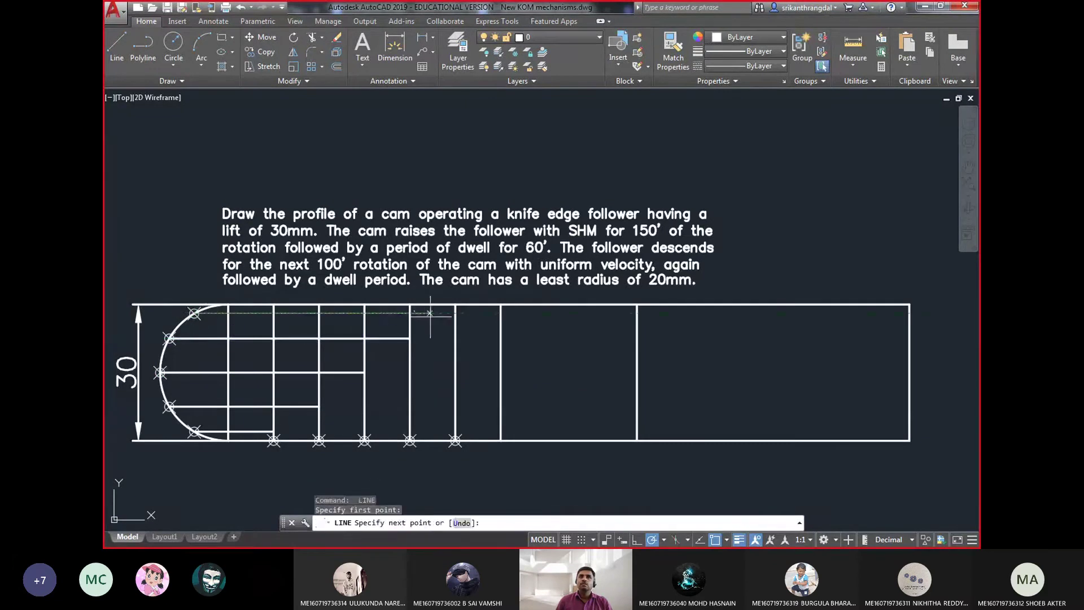
{"action": "left_click", "coordinate": [455, 312]}
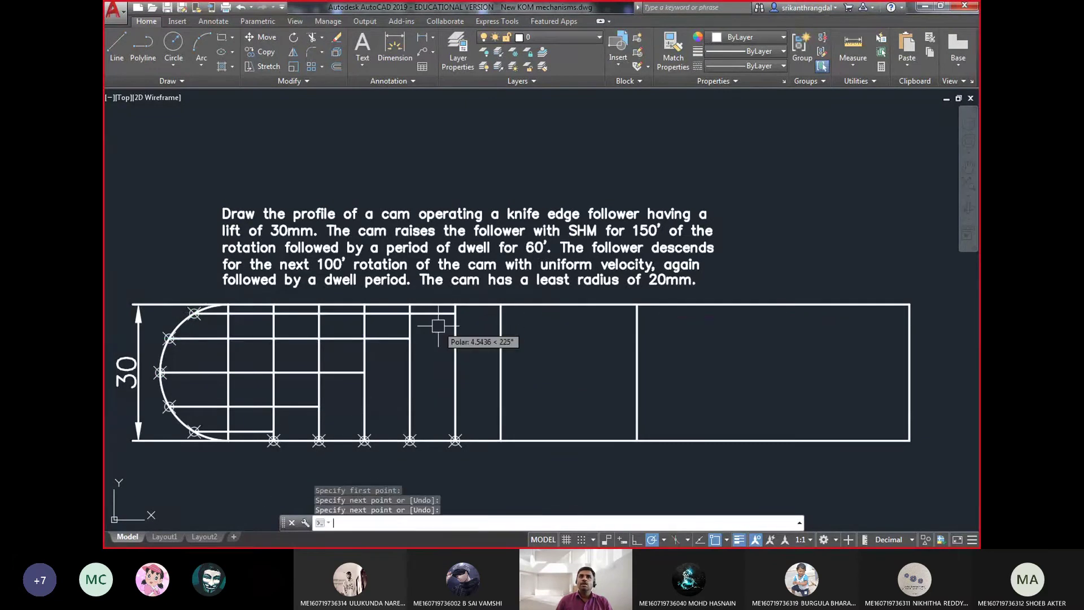
{"action": "key", "text": "Return"}
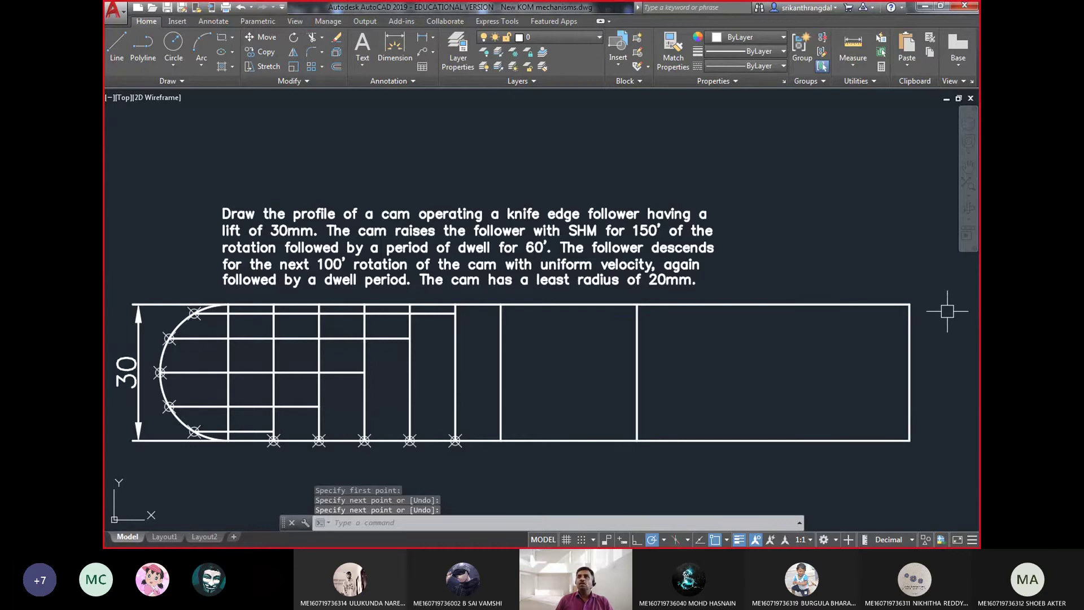
- Move the diagram's construction lines onto the Dimensions layer
{"action": "left_click", "coordinate": [939, 300]}
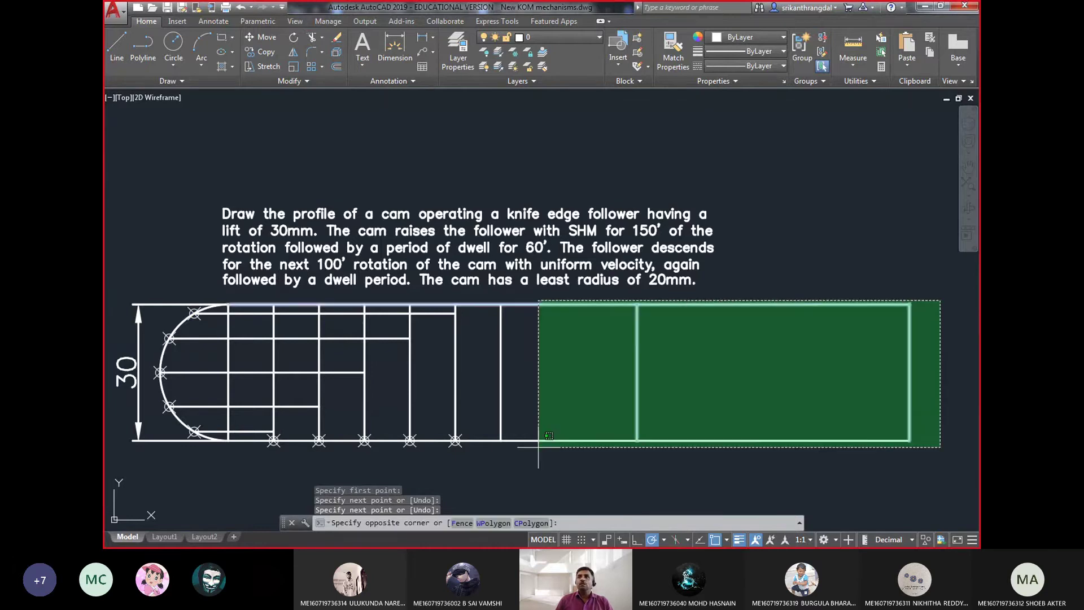
{"action": "left_click", "coordinate": [144, 467]}
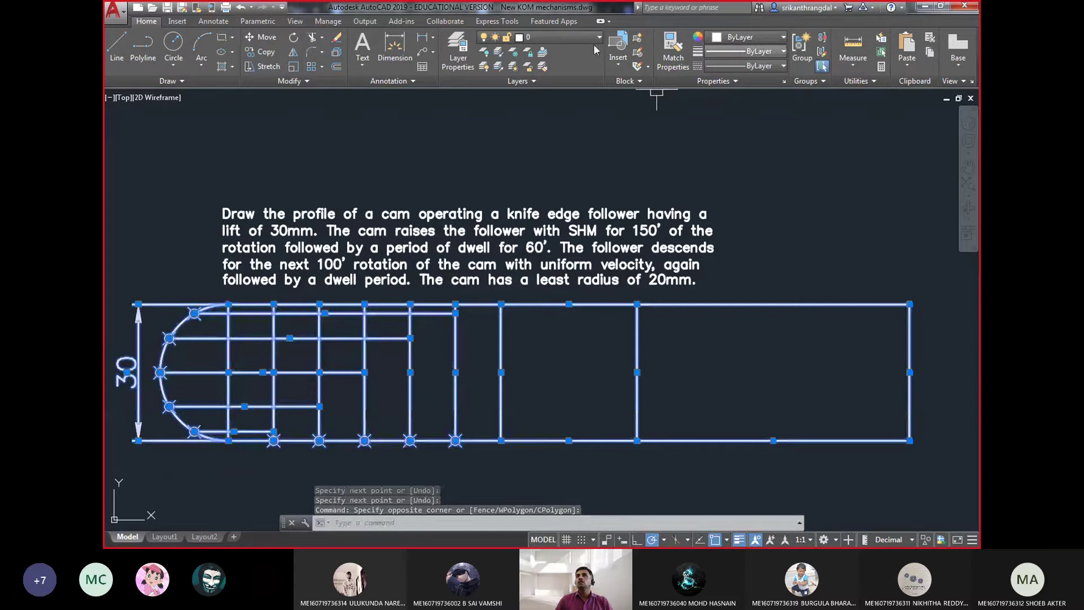
{"action": "left_click", "coordinate": [570, 39]}
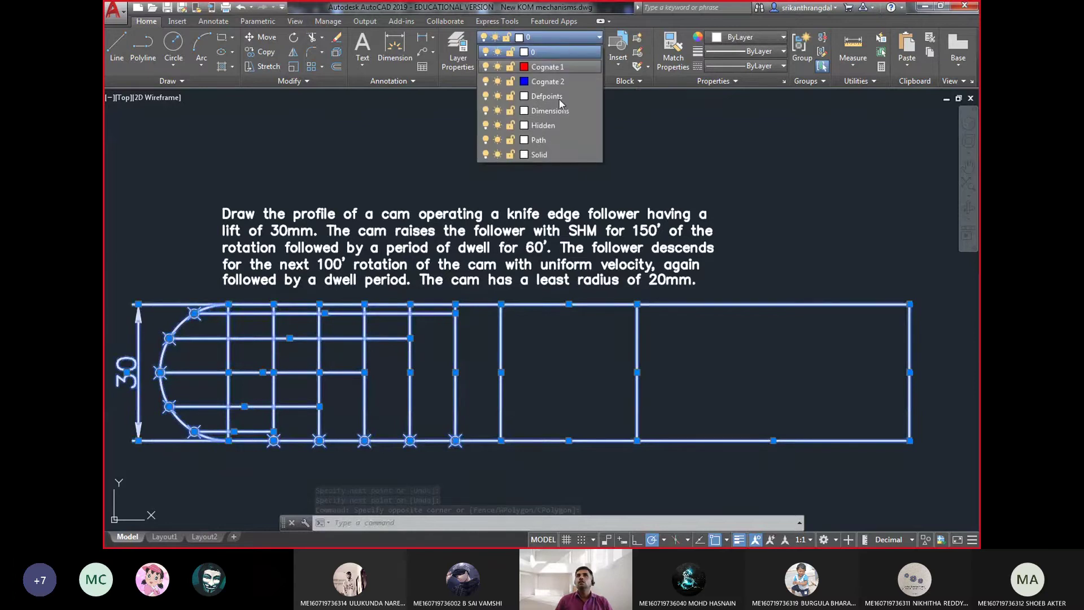
{"action": "left_click", "coordinate": [545, 97]}
{"action": "left_click", "coordinate": [528, 310]}
{"action": "key", "text": "Escape"}
{"action": "key", "text": "Escape"}
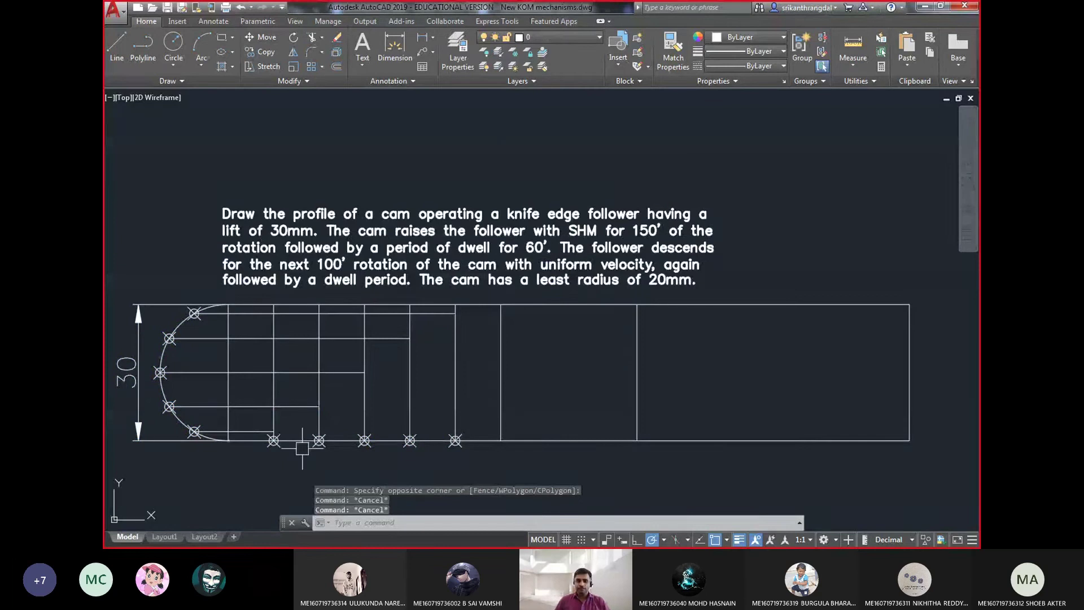
- Draw a spline through the seven grid intersections from the baseline start to full lift
{"action": "type", "text": "SPL"}
{"action": "key", "text": "Return"}
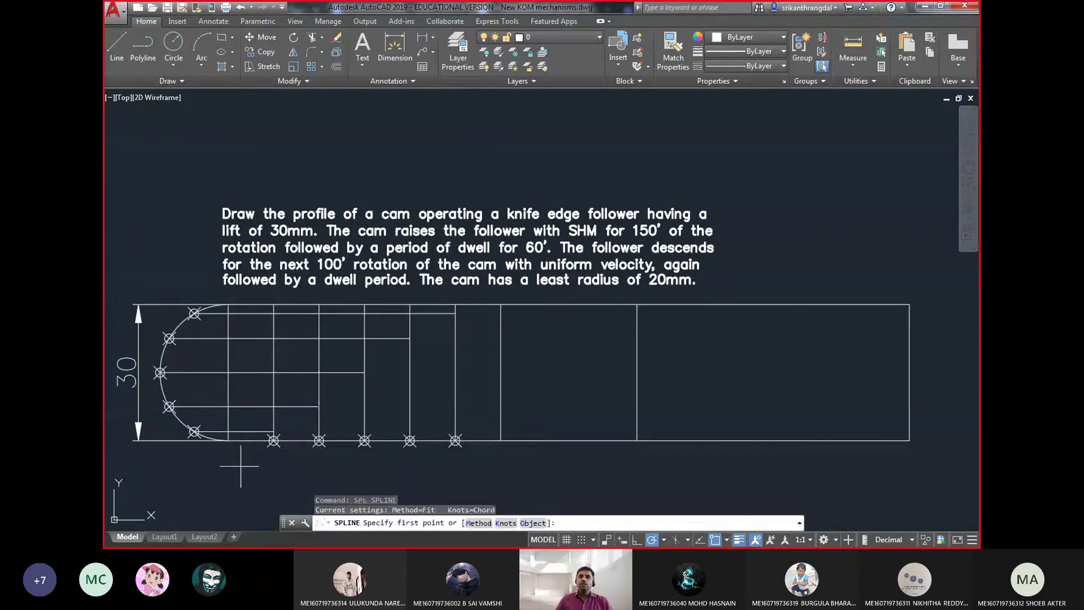
{"action": "left_click", "coordinate": [228, 440]}
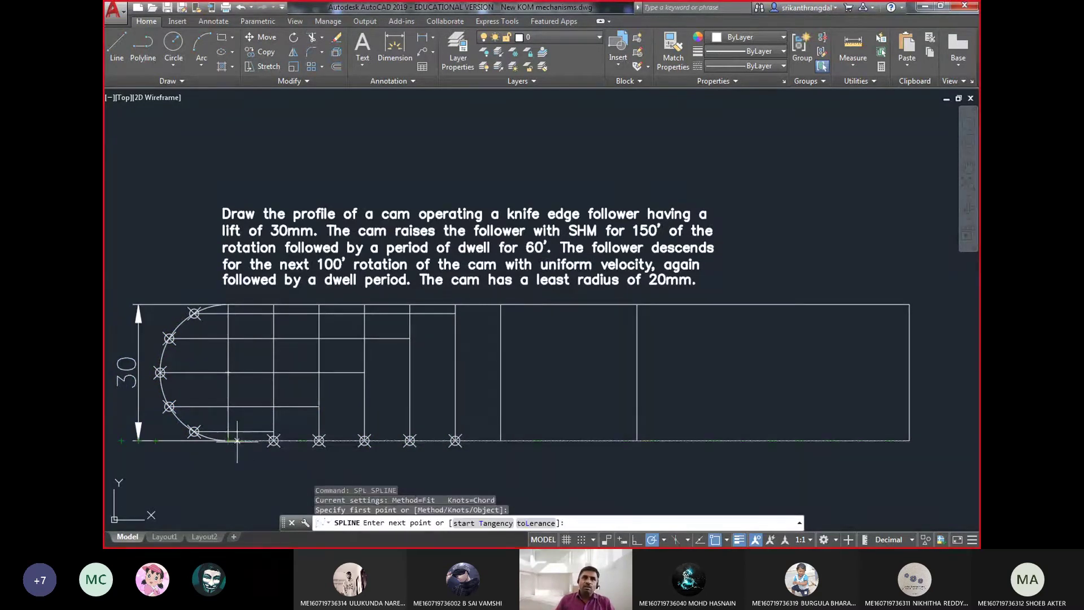
{"action": "left_click", "coordinate": [274, 432]}
{"action": "left_click", "coordinate": [319, 406]}
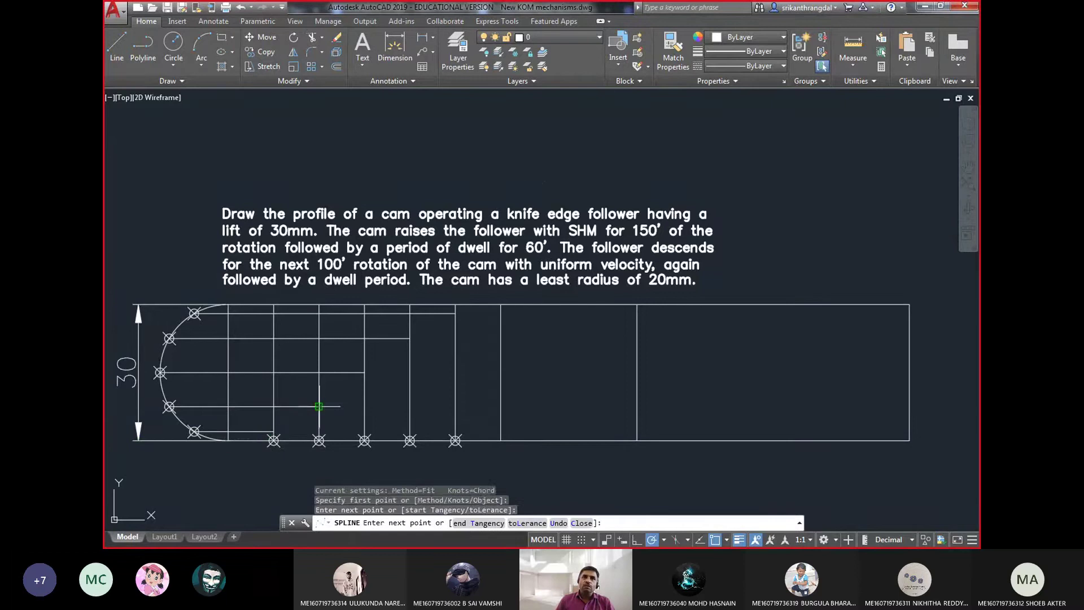
{"action": "left_click", "coordinate": [364, 372]}
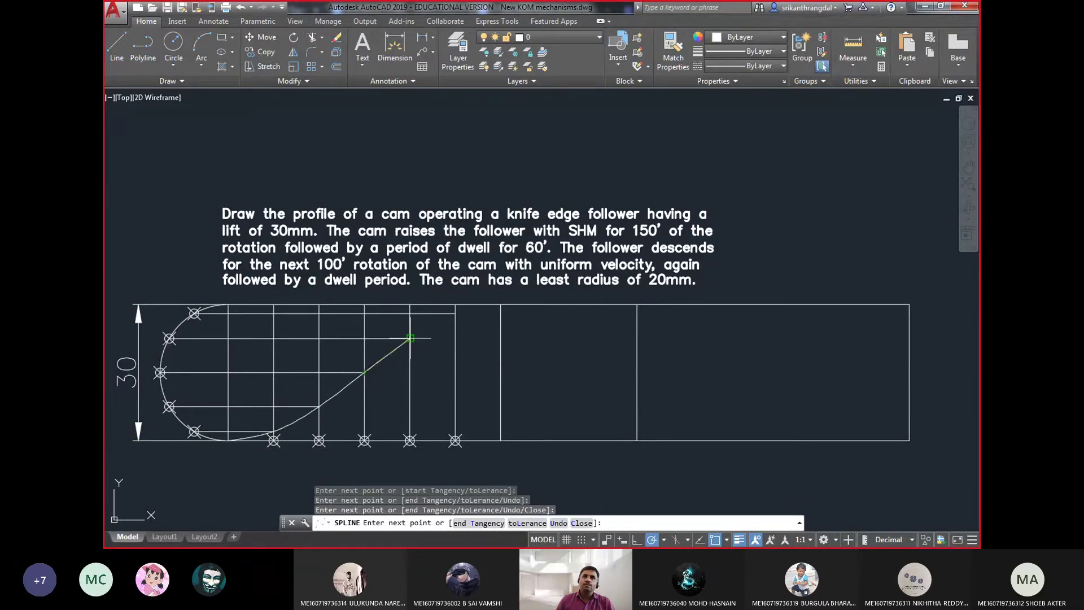
{"action": "left_click", "coordinate": [409, 338]}
{"action": "left_click", "coordinate": [455, 314]}
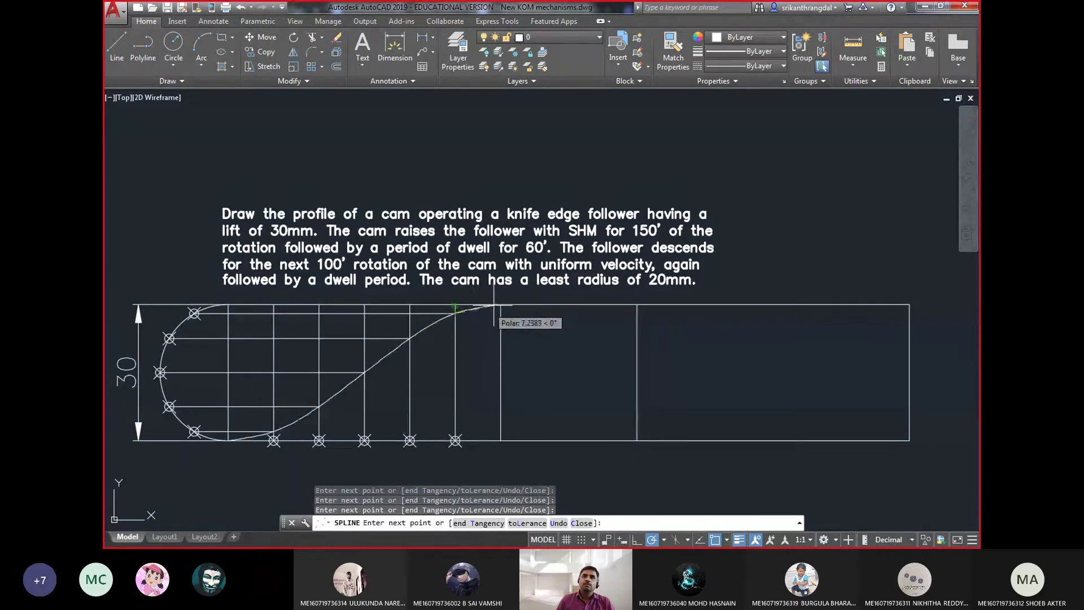
{"action": "left_click", "coordinate": [501, 305]}
{"action": "key", "text": "Return"}
{"action": "key", "text": "Return"}
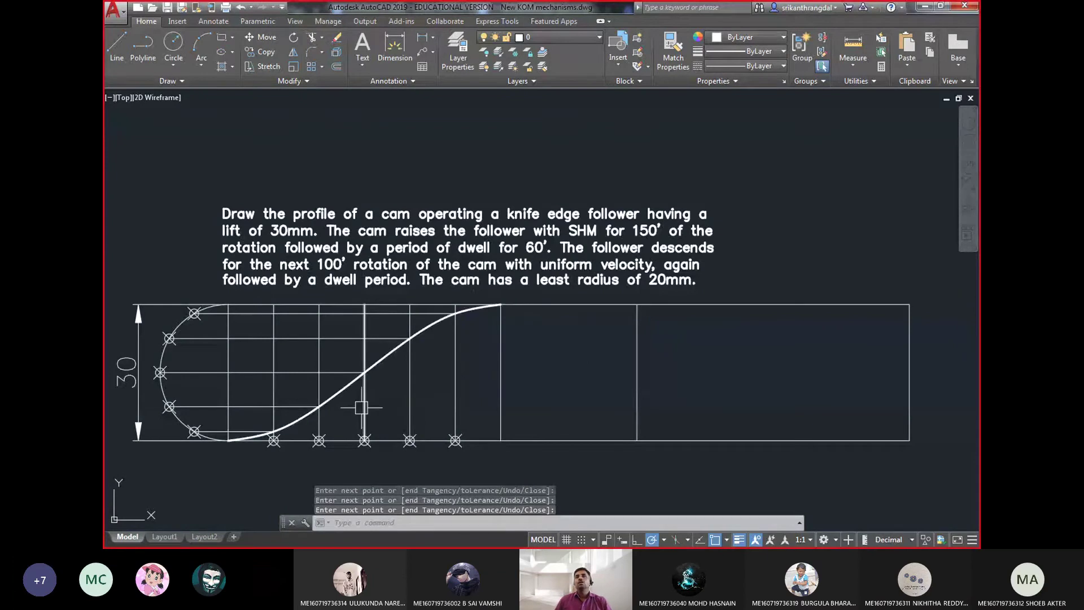
{"action": "left_click", "coordinate": [374, 364]}
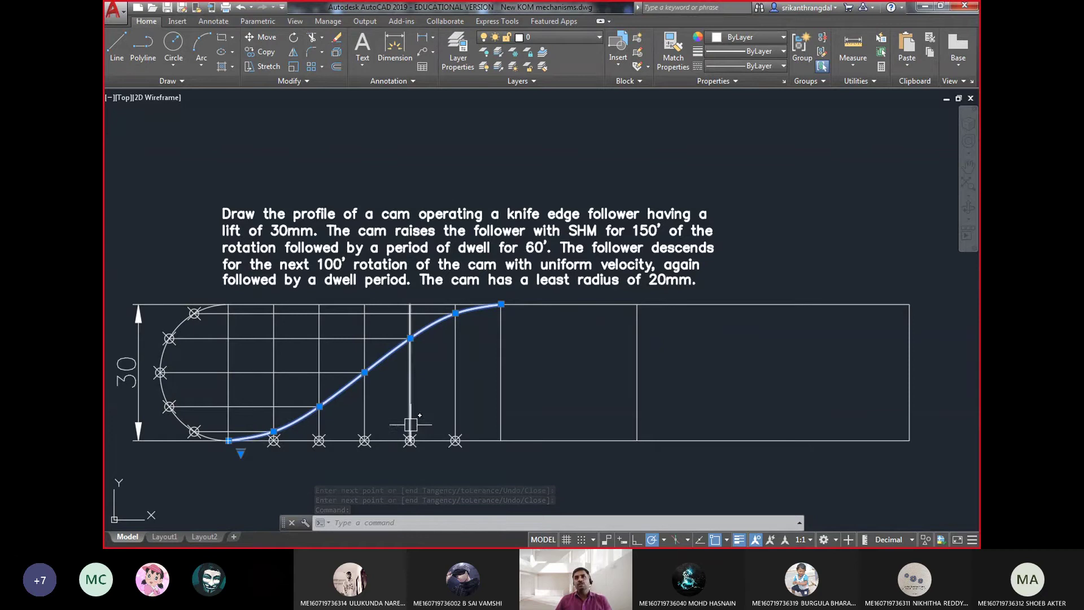
- Select the vertical lines bounding the dwell section to check them
{"action": "key", "text": "Escape"}
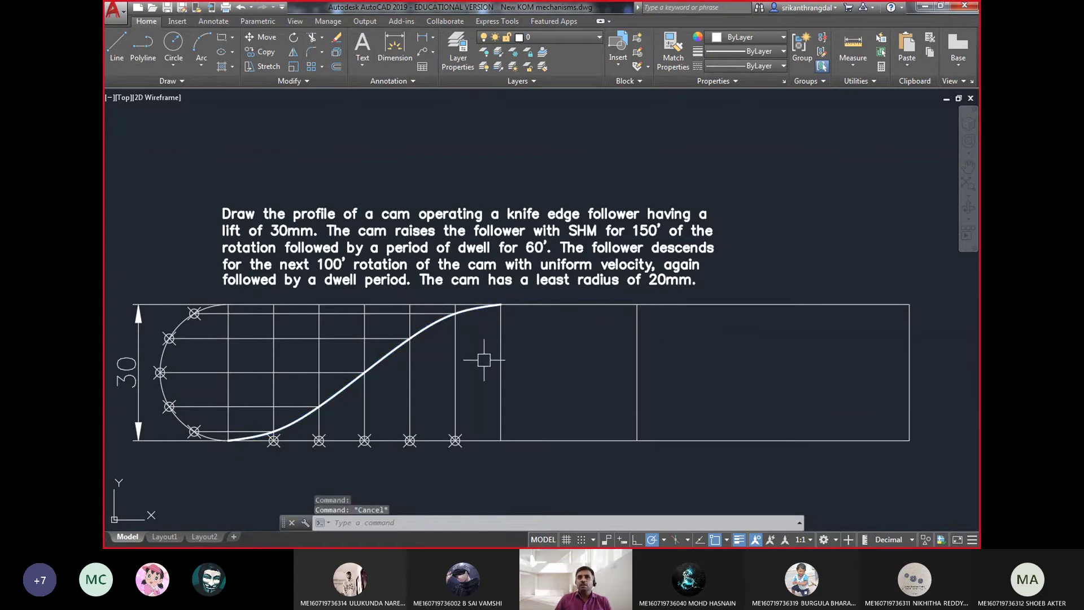
{"action": "left_click", "coordinate": [500, 360]}
{"action": "left_click", "coordinate": [637, 370]}
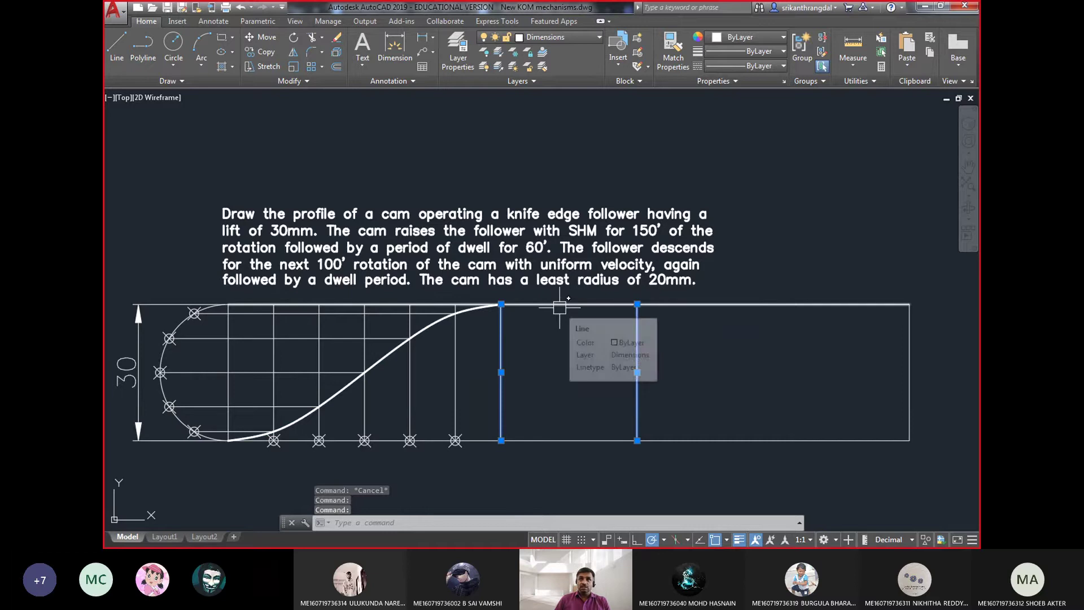
{"action": "key", "text": "Escape"}
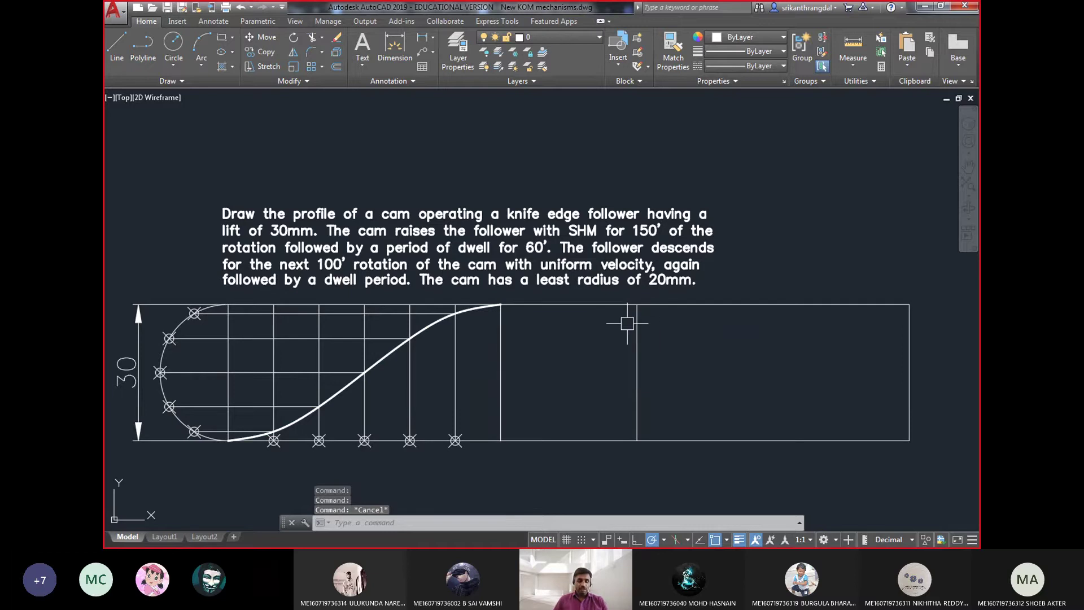
- Break the top edge line between the rise end and the next vertical division
{"action": "type", "text": "br"}
{"action": "key", "text": "Return"}
{"action": "scroll", "coordinate": [483, 302], "scroll_direction": "up", "scroll_amount": 2}
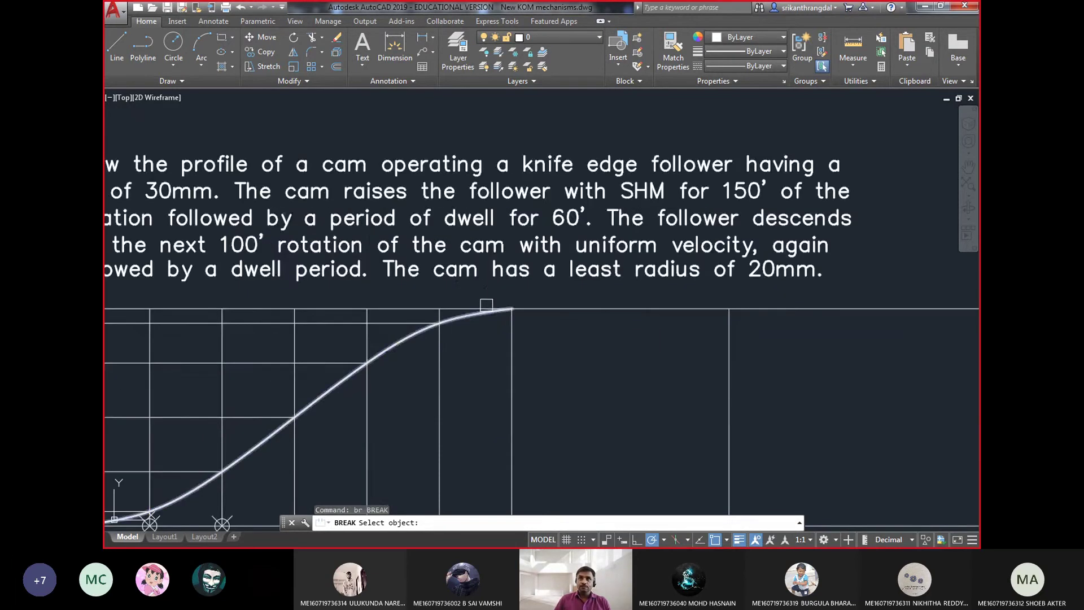
{"action": "left_click", "coordinate": [486, 305]}
{"action": "key", "text": "Return"}
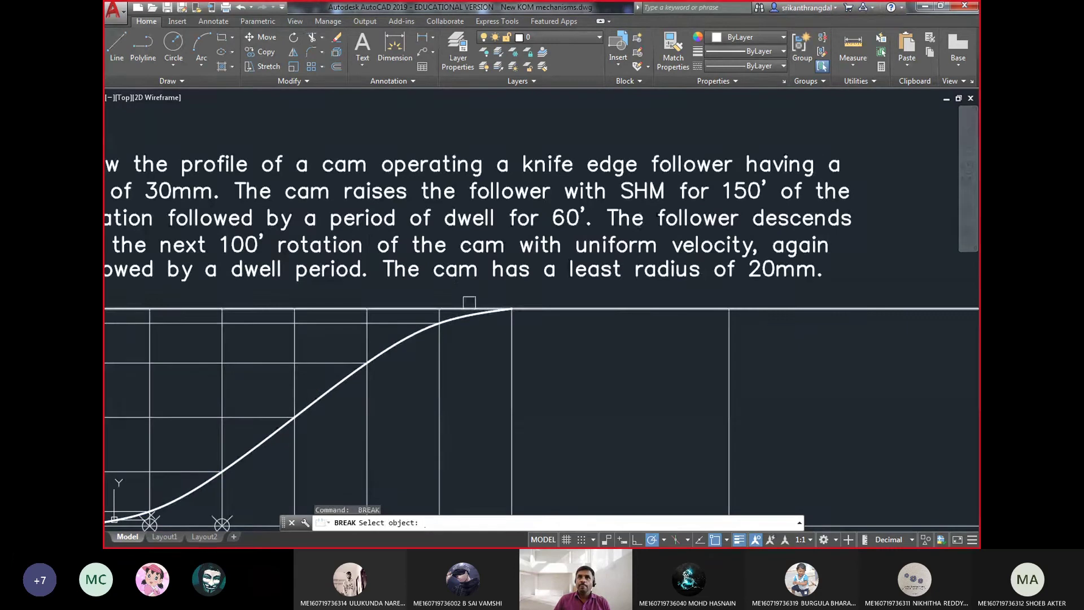
{"action": "left_click", "coordinate": [481, 301]}
{"action": "key", "text": "Escape"}
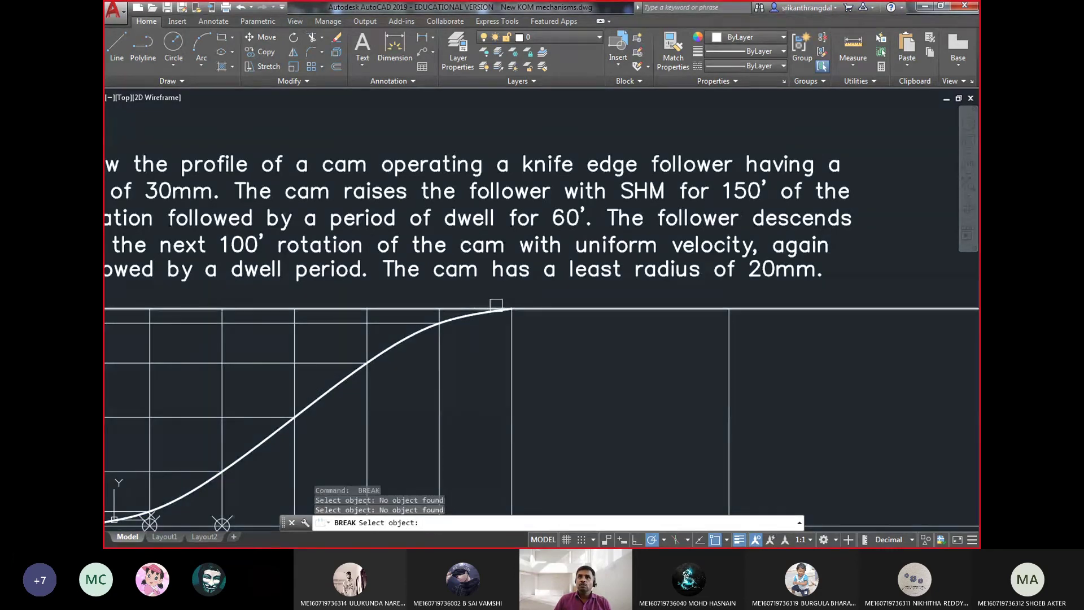
{"action": "key", "text": "Escape"}
{"action": "type", "text": "br"}
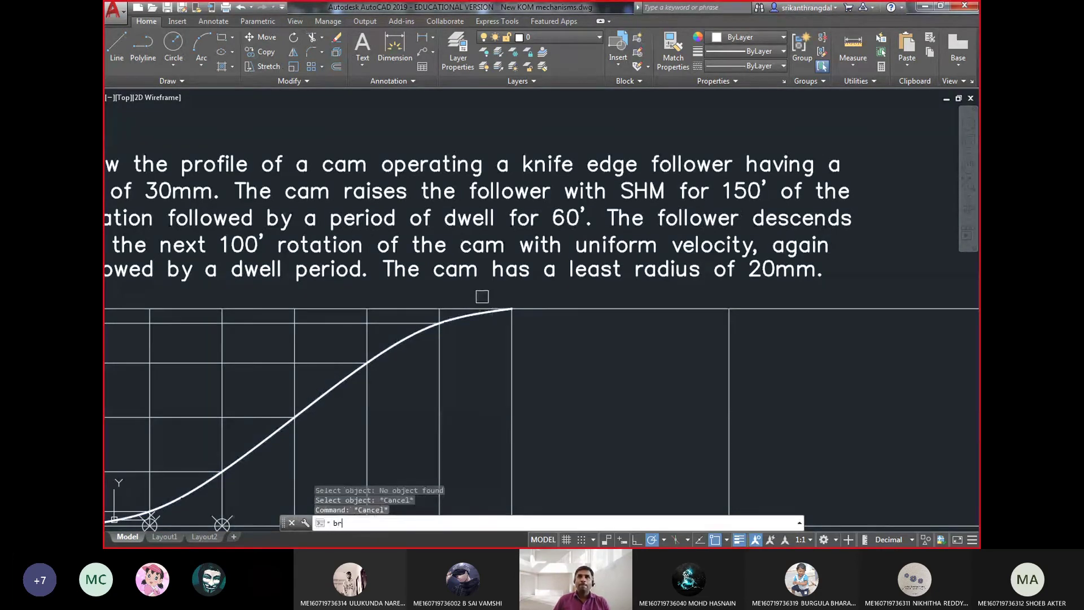
{"action": "key", "text": "Return"}
{"action": "left_click", "coordinate": [468, 306]}
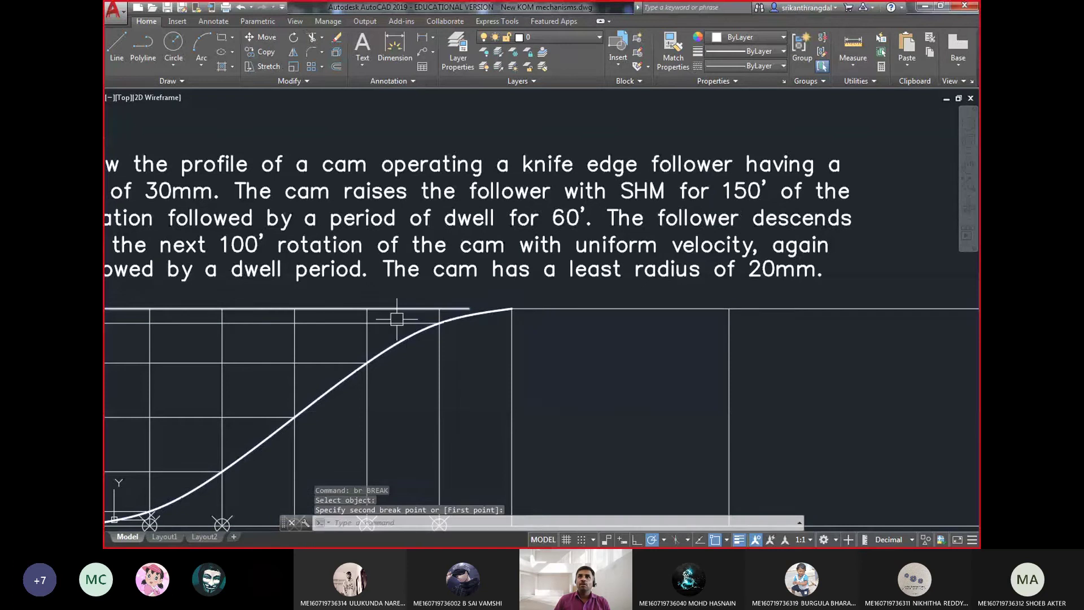
{"action": "scroll", "coordinate": [460, 314], "scroll_direction": "down", "scroll_amount": 2}
{"action": "left_click", "coordinate": [611, 314]}
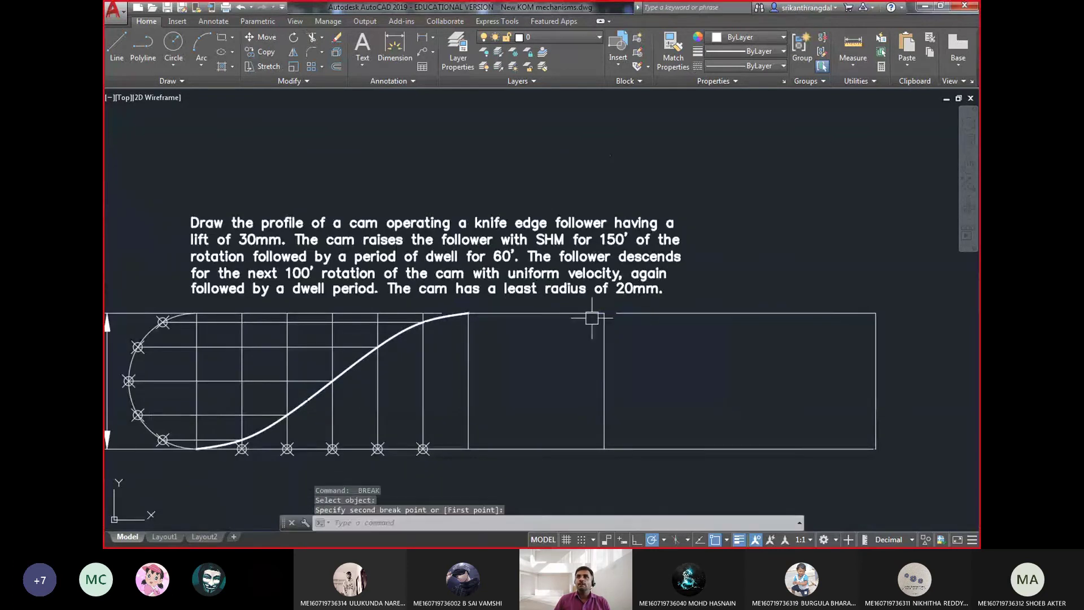
{"action": "key", "text": "Escape"}
- Match the top dwell segment's properties to the thick rise curve
{"action": "type", "text": "ma"}
{"action": "key", "text": "Return"}
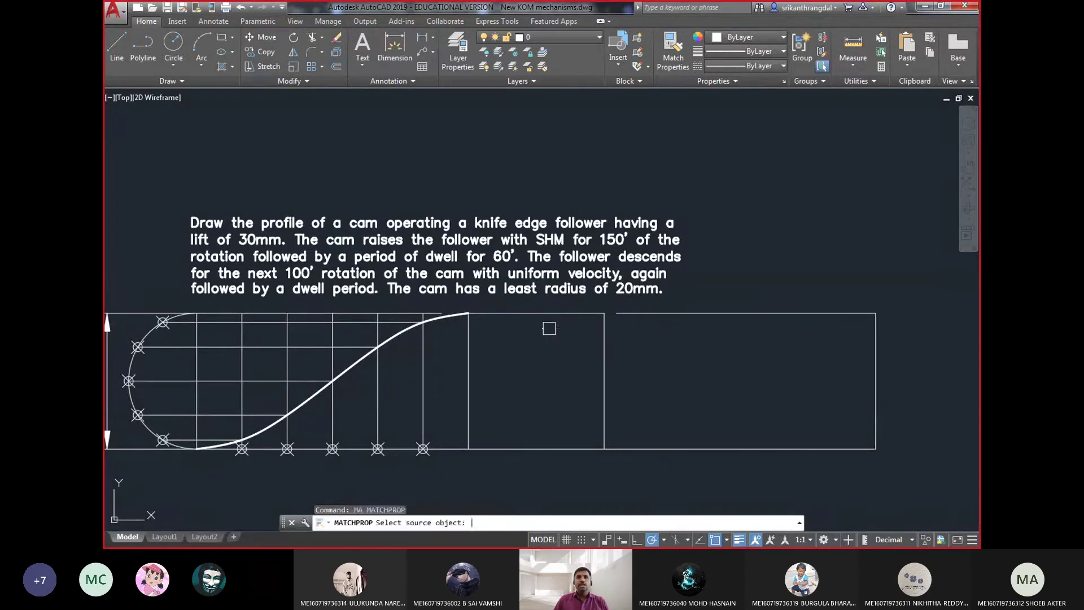
{"action": "left_click", "coordinate": [486, 311]}
{"action": "left_click", "coordinate": [495, 312]}
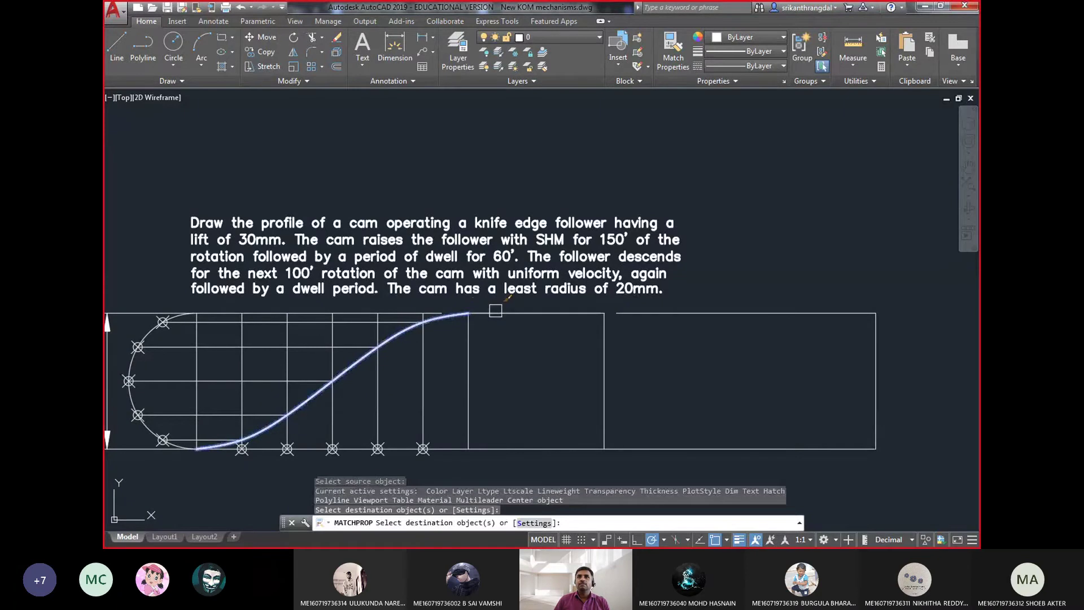
{"action": "key", "text": "Return"}
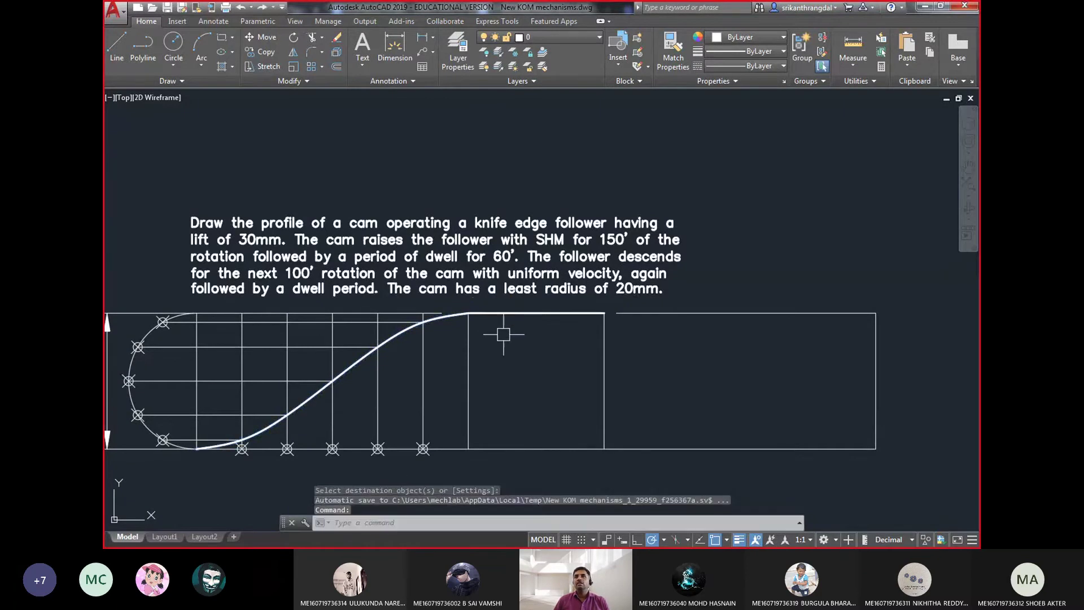
{"action": "key", "text": "Escape"}
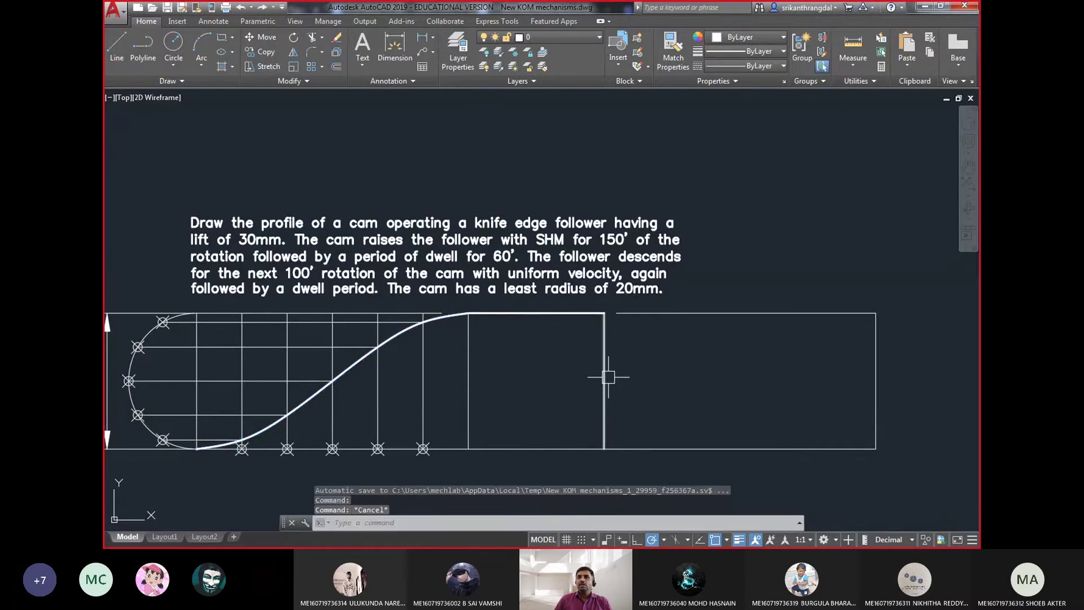
{"action": "left_click", "coordinate": [607, 377]}
{"action": "left_click", "coordinate": [876, 368]}
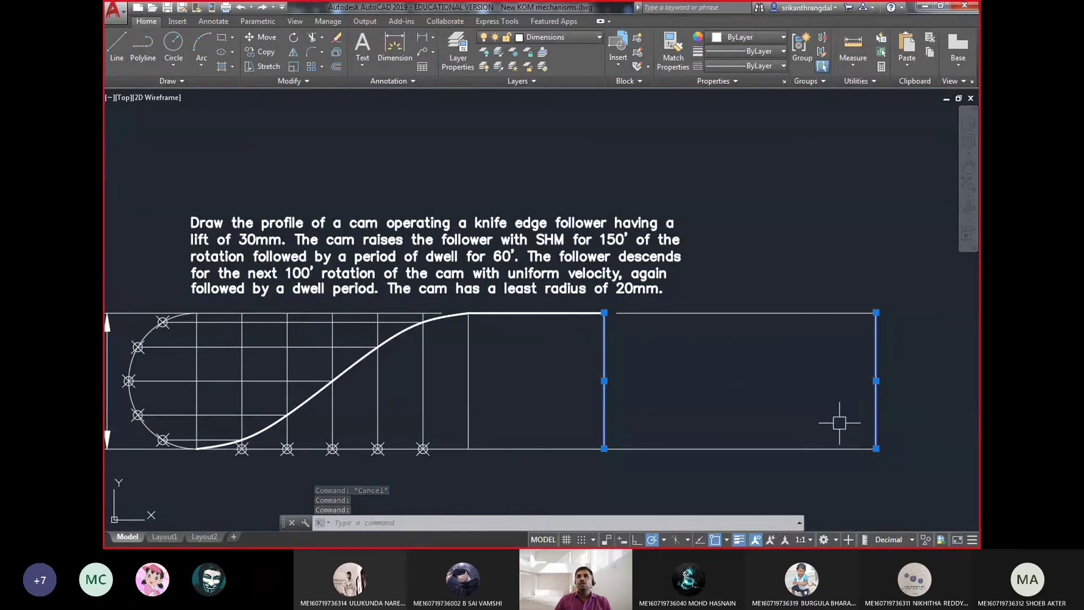
{"action": "key", "text": "Escape"}
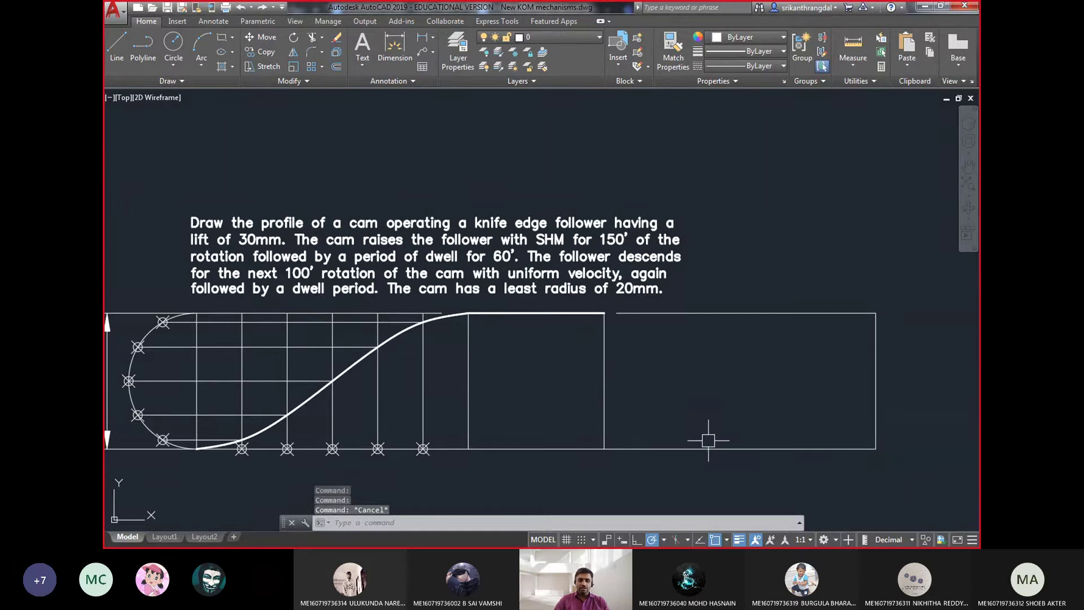
{"action": "type", "text": "div"}
{"action": "key", "text": "Return"}
{"action": "left_click", "coordinate": [706, 443]}
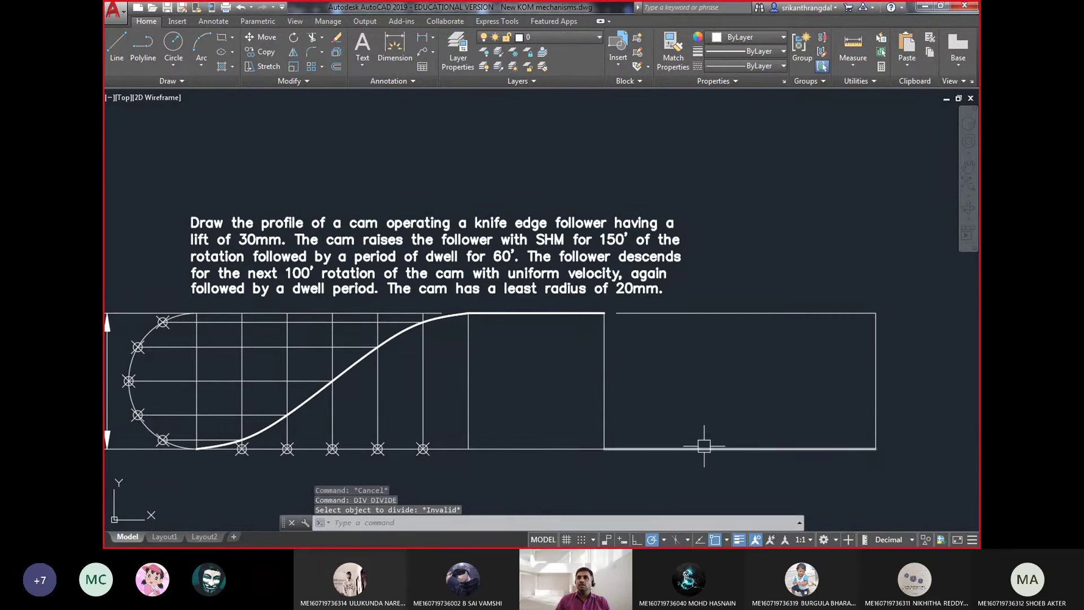
{"action": "key", "text": "Return"}
{"action": "left_click", "coordinate": [677, 449]}
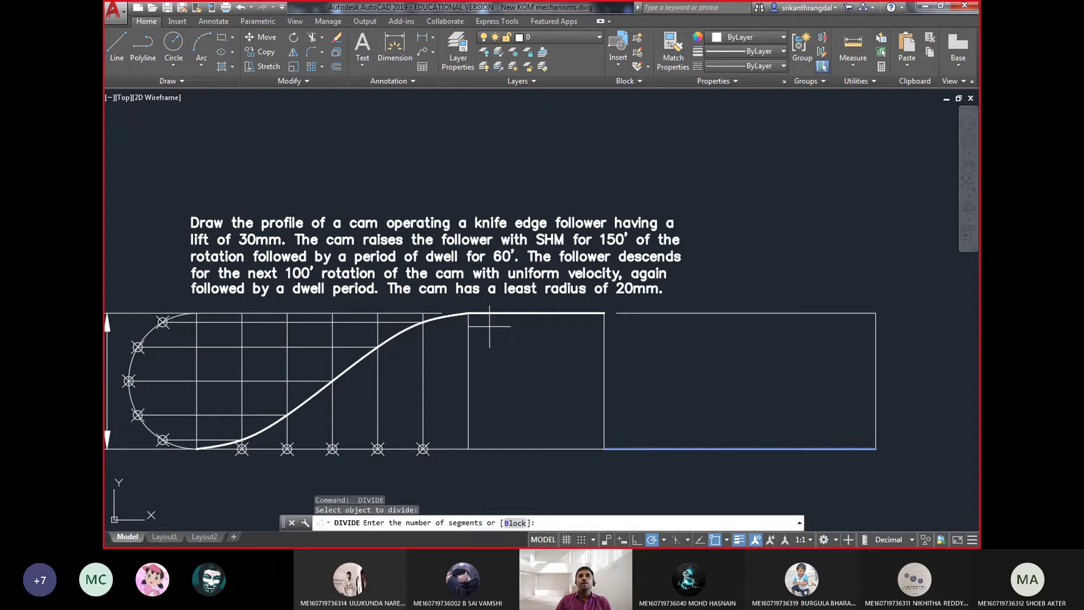
{"action": "key", "text": "Escape"}
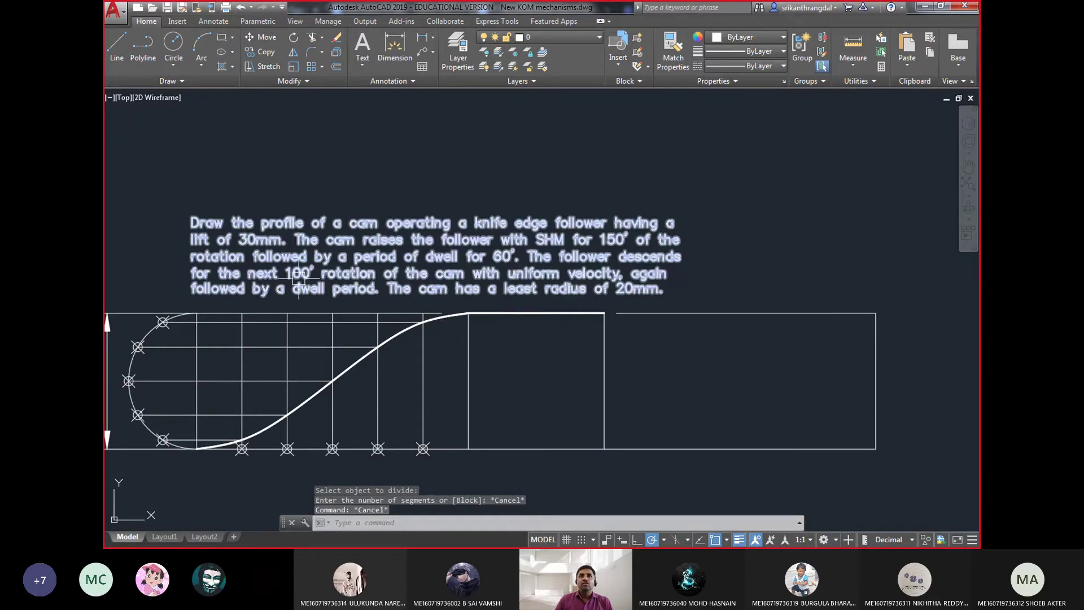
{"action": "scroll", "coordinate": [303, 274], "scroll_direction": "up", "scroll_amount": 2}
{"action": "scroll", "coordinate": [309, 271], "scroll_direction": "up", "scroll_amount": 2}
{"action": "double_click", "coordinate": [309, 270]}
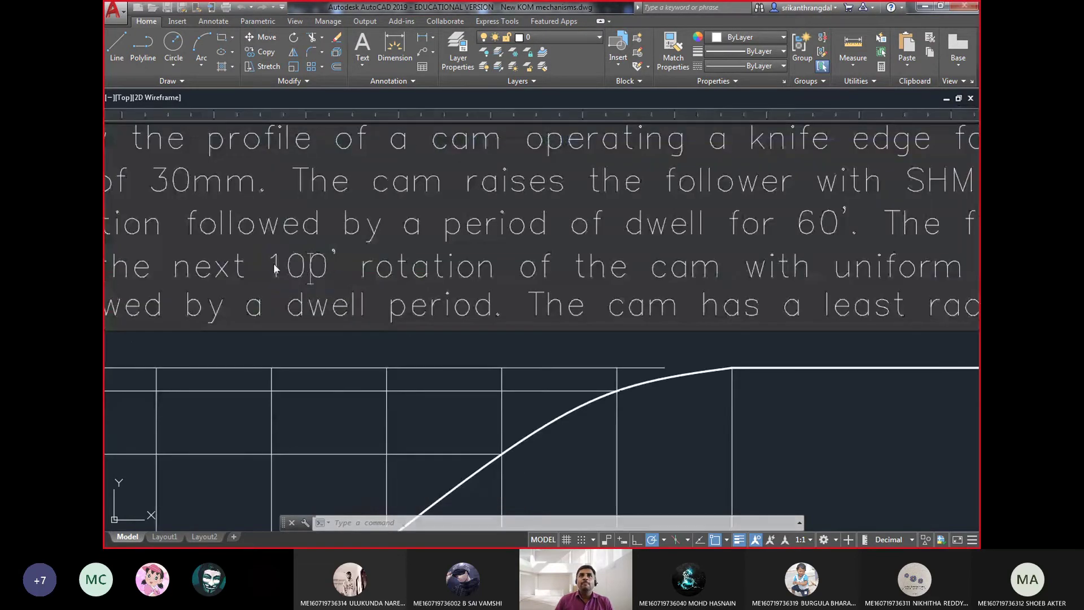
{"action": "left_click_drag", "start_coordinate": [273, 264], "coordinate": [309, 265]}
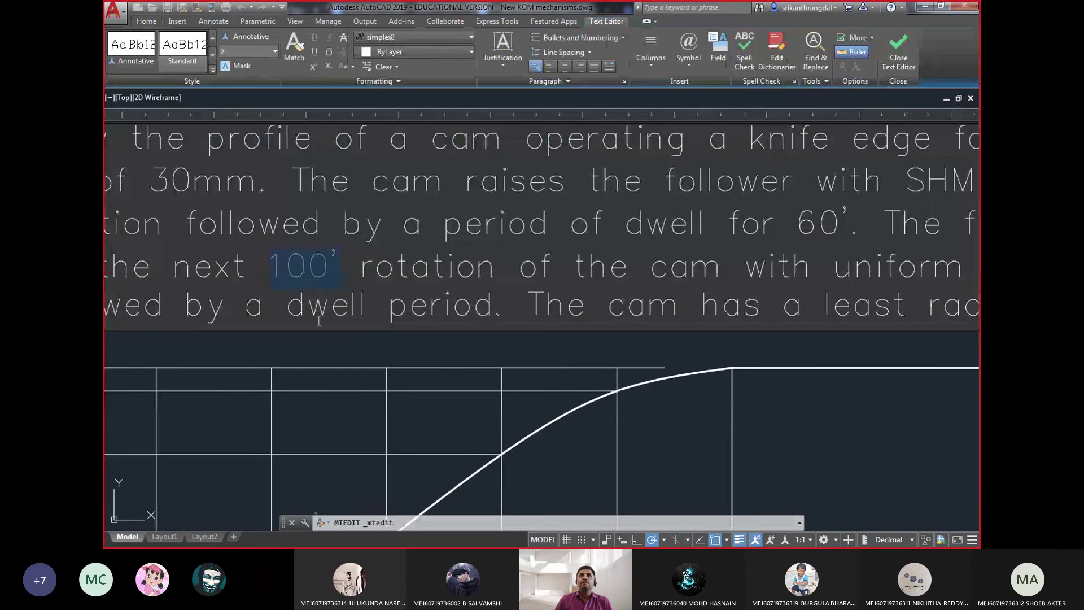
{"action": "key", "text": "Escape"}
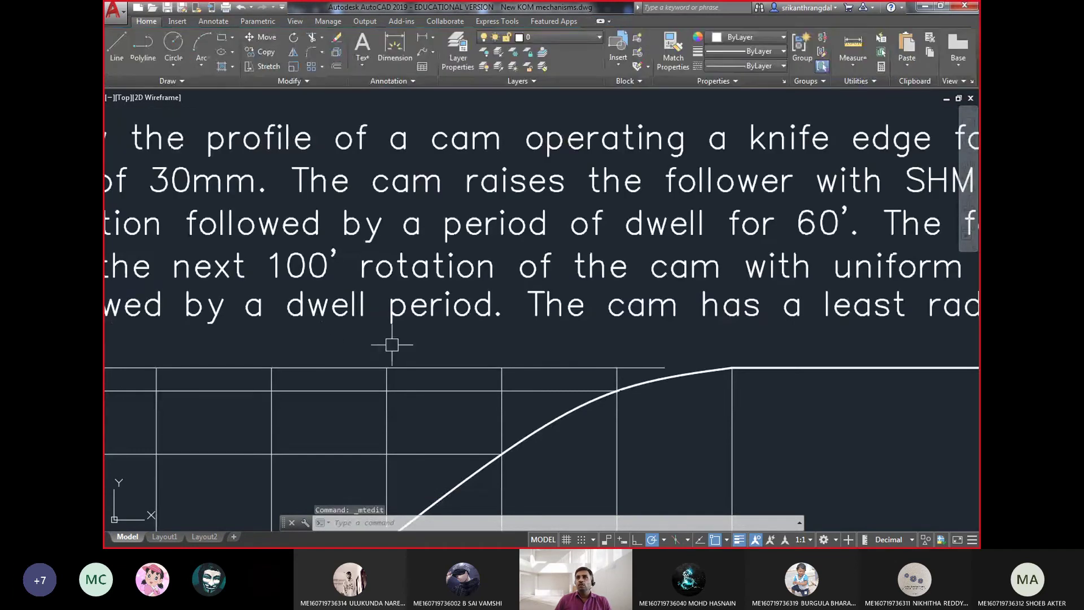
{"action": "key", "text": "alt+Tab"}
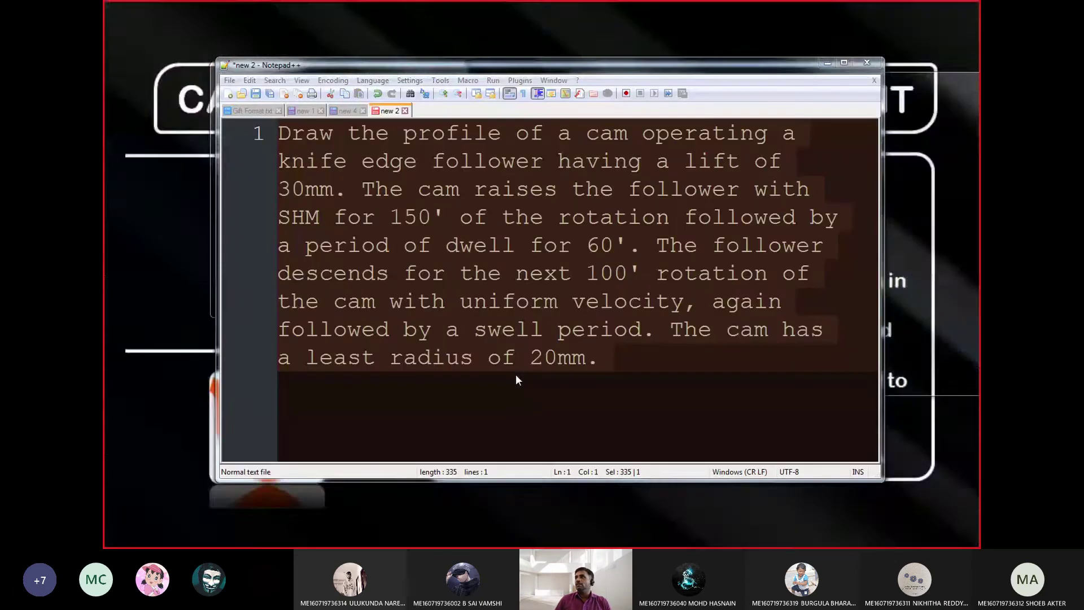
{"action": "key", "text": "alt+Tab"}
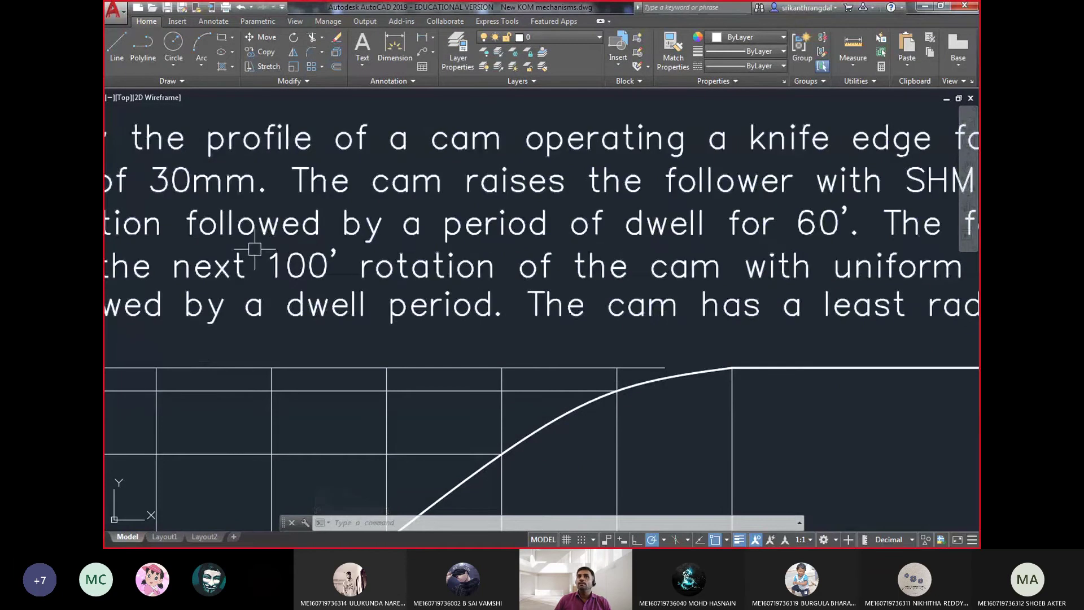
{"action": "scroll", "coordinate": [319, 247], "scroll_direction": "down", "scroll_amount": 2}
{"action": "middle_click_drag", "start_coordinate": [349, 260], "coordinate": [303, 223]}
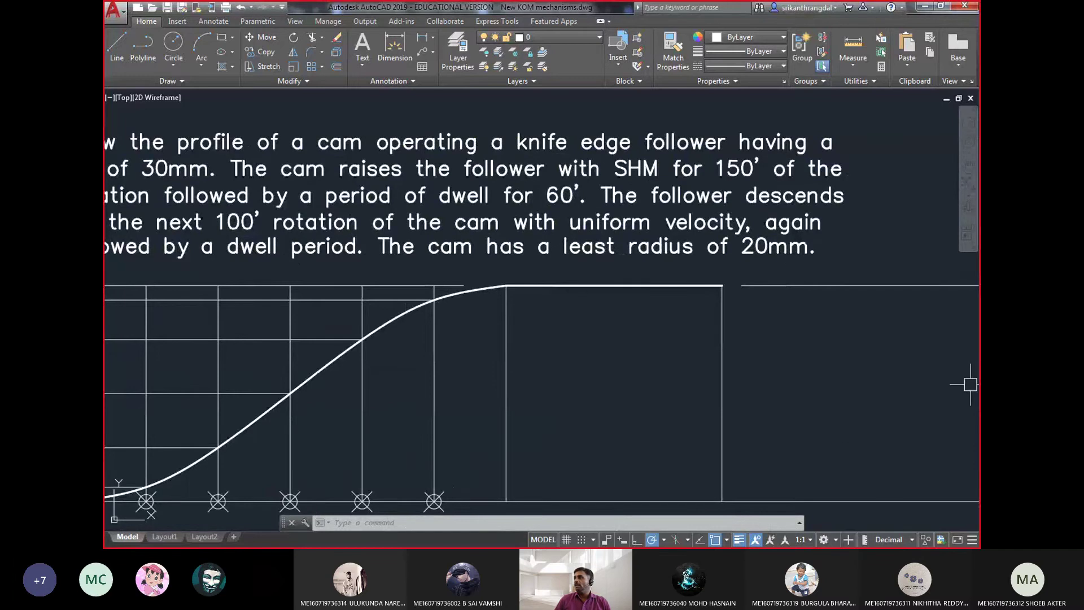
{"action": "key", "text": "alt+Tab"}
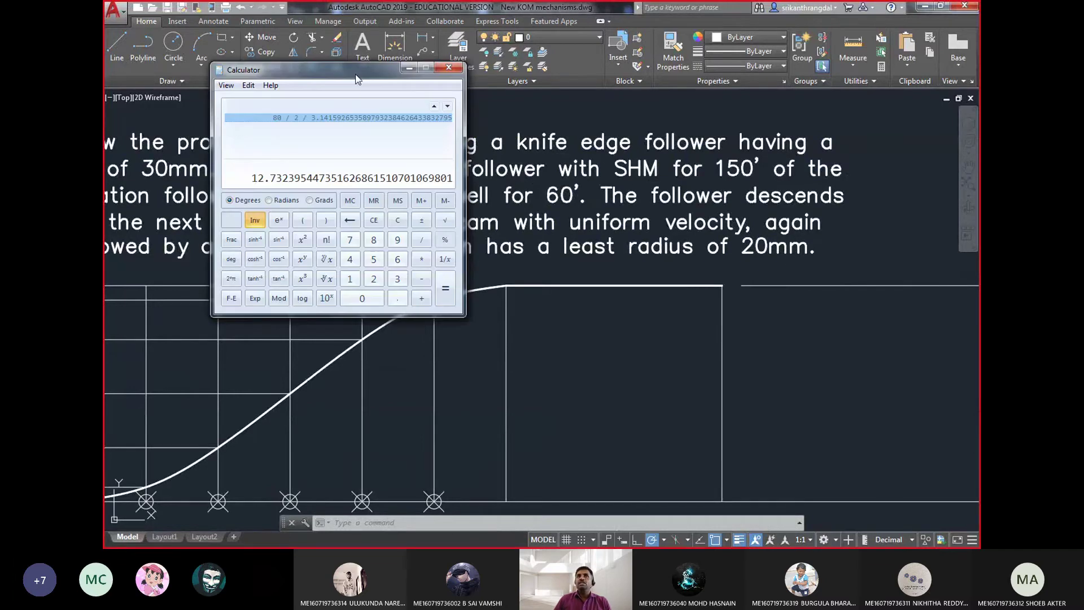
- Calculate 150 / 6 = 25 and, after trying 100 / 6, 100 / 5 = 20
{"action": "left_click_drag", "start_coordinate": [356, 78], "coordinate": [714, 278]}
{"action": "key", "text": "Escape"}
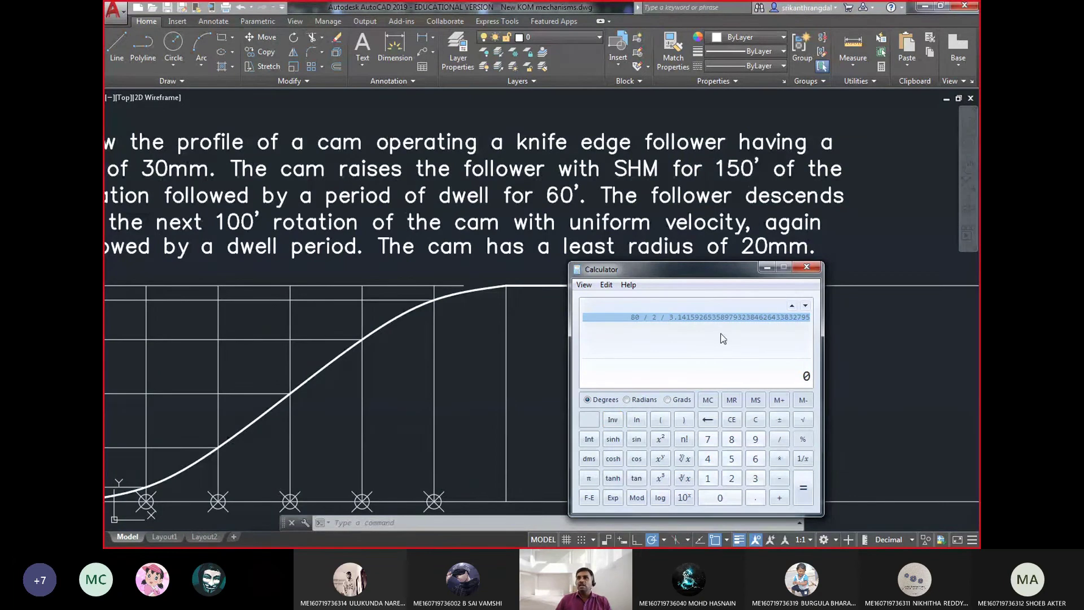
{"action": "type", "text": "150 / "}
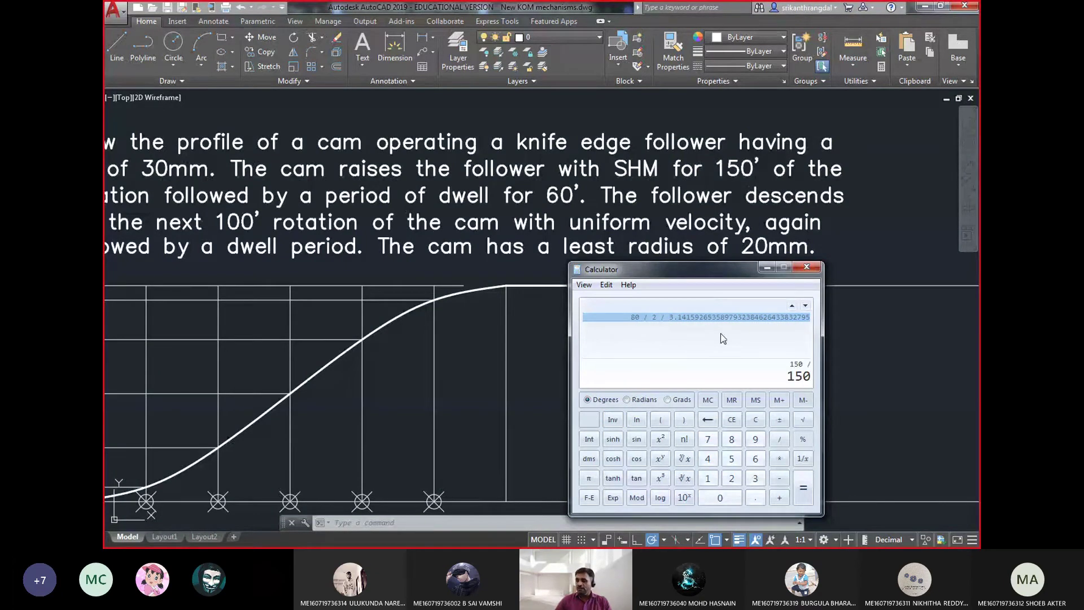
{"action": "type", "text": "6"}
{"action": "key", "text": "Return"}
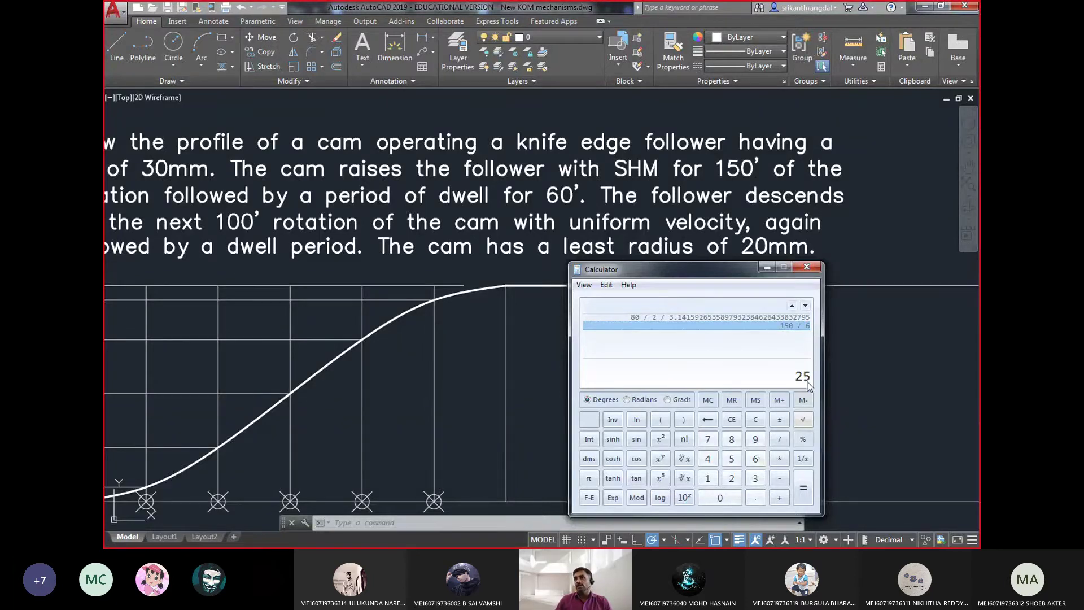
{"action": "type", "text": "1"}
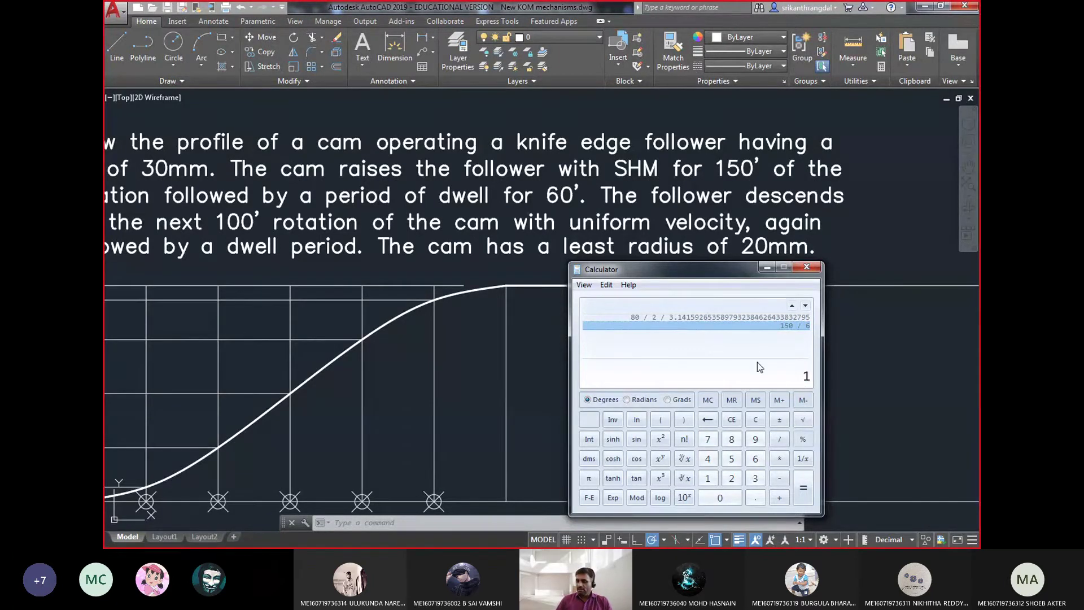
{"action": "type", "text": "00 / 6"}
{"action": "key", "text": "Return"}
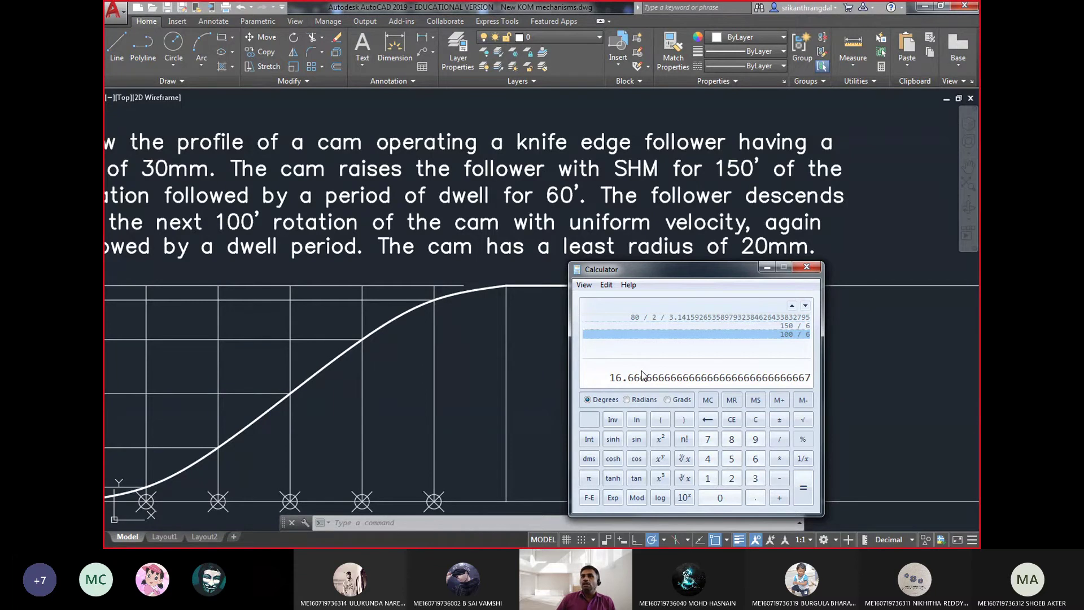
{"action": "key", "text": "Escape"}
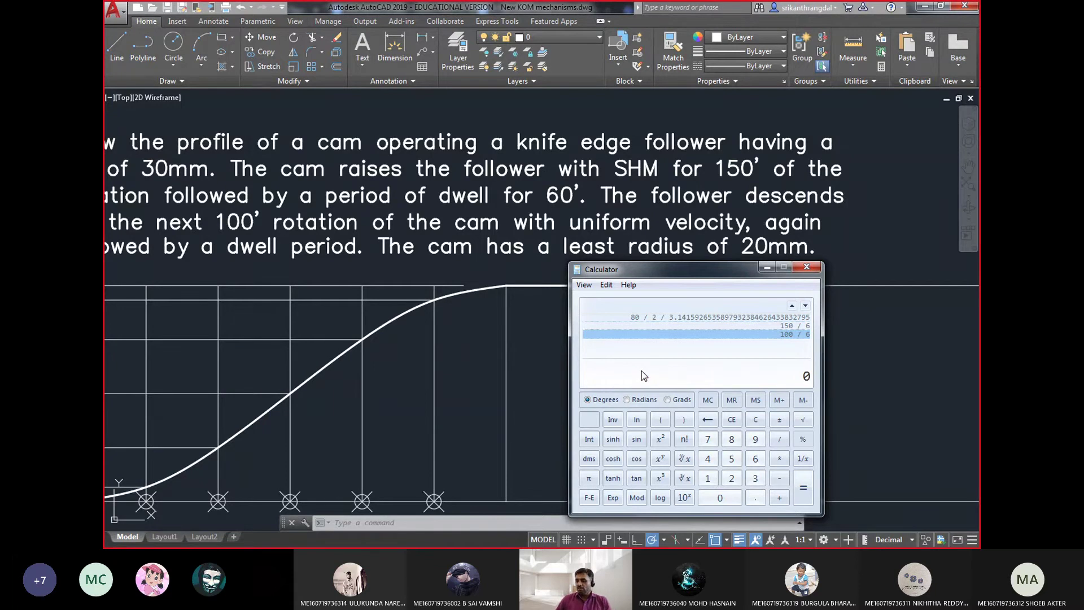
{"action": "type", "text": "100 / 5"}
{"action": "key", "text": "Return"}
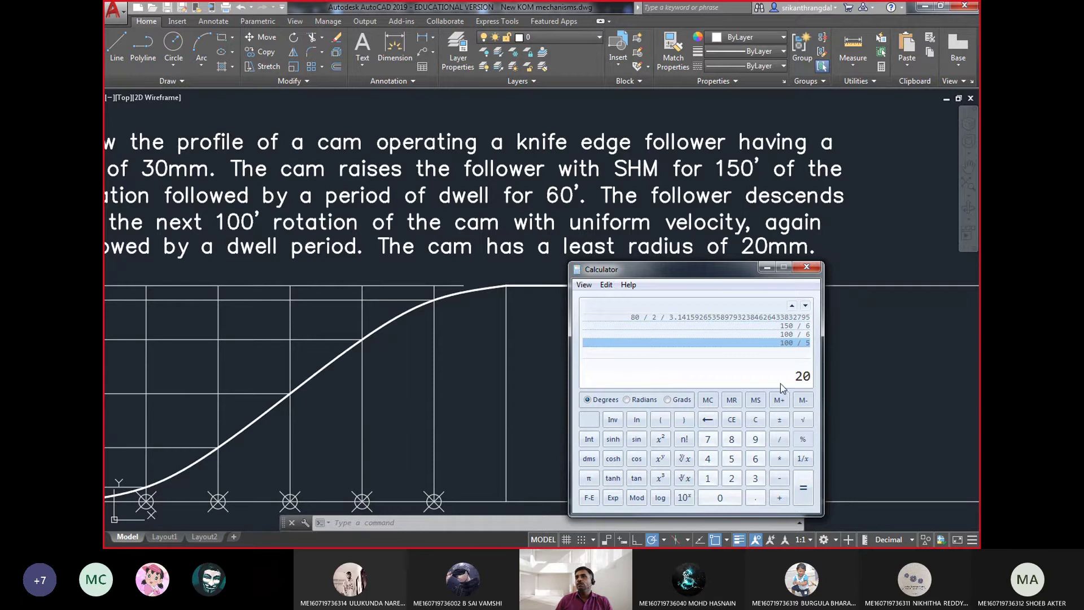
- Divide the descent rectangle's bottom line into 5 equal segments
{"action": "left_click", "coordinate": [856, 375]}
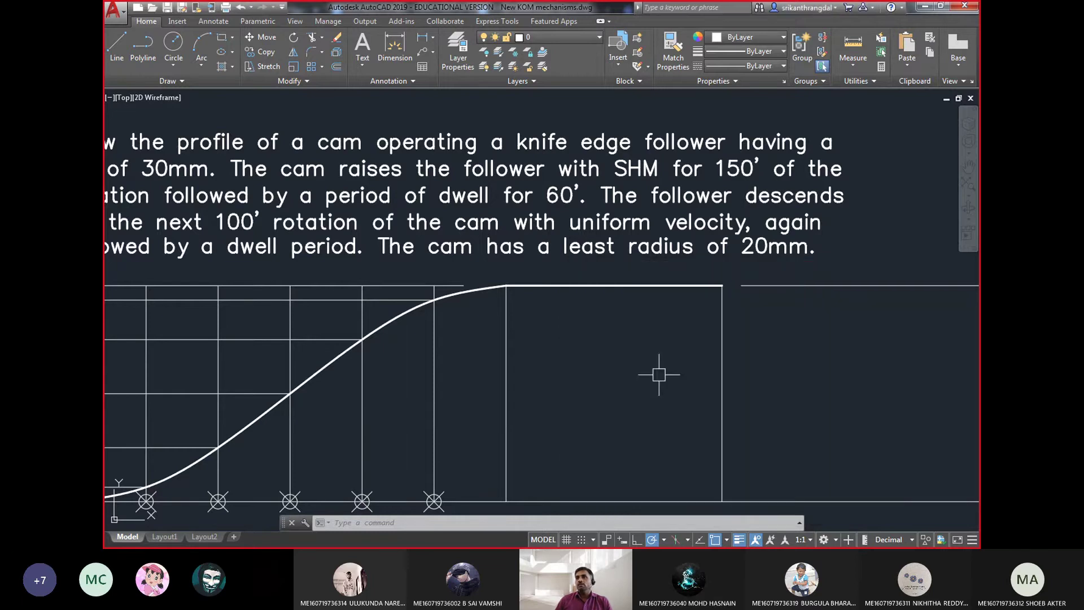
{"action": "middle_click_drag", "start_coordinate": [819, 424], "coordinate": [487, 320]}
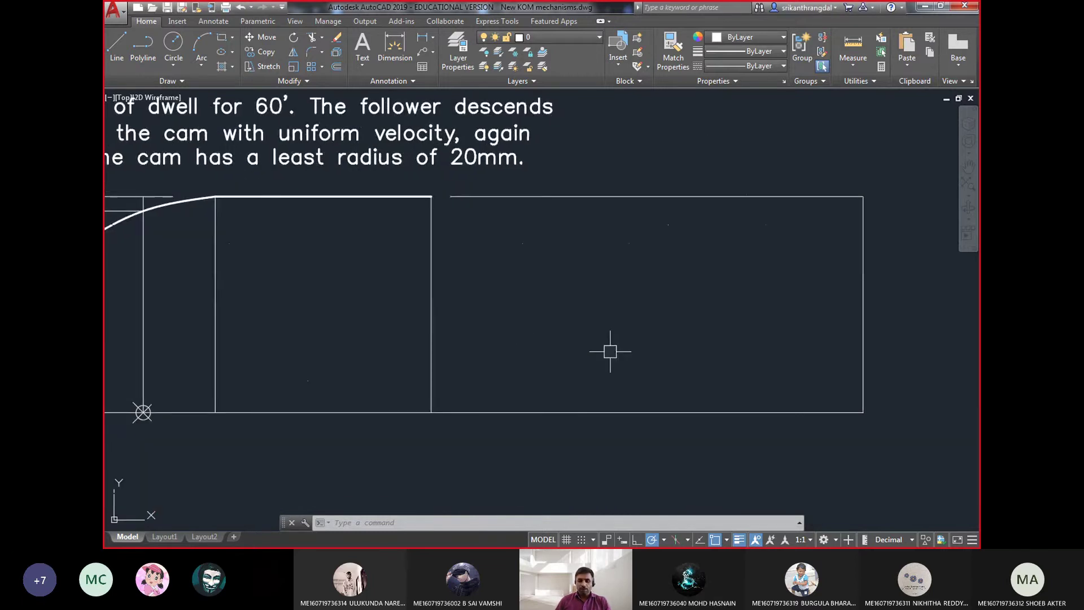
{"action": "key", "text": "Escape"}
{"action": "key", "text": "Escape"}
{"action": "type", "text": "div"}
{"action": "key", "text": "Return"}
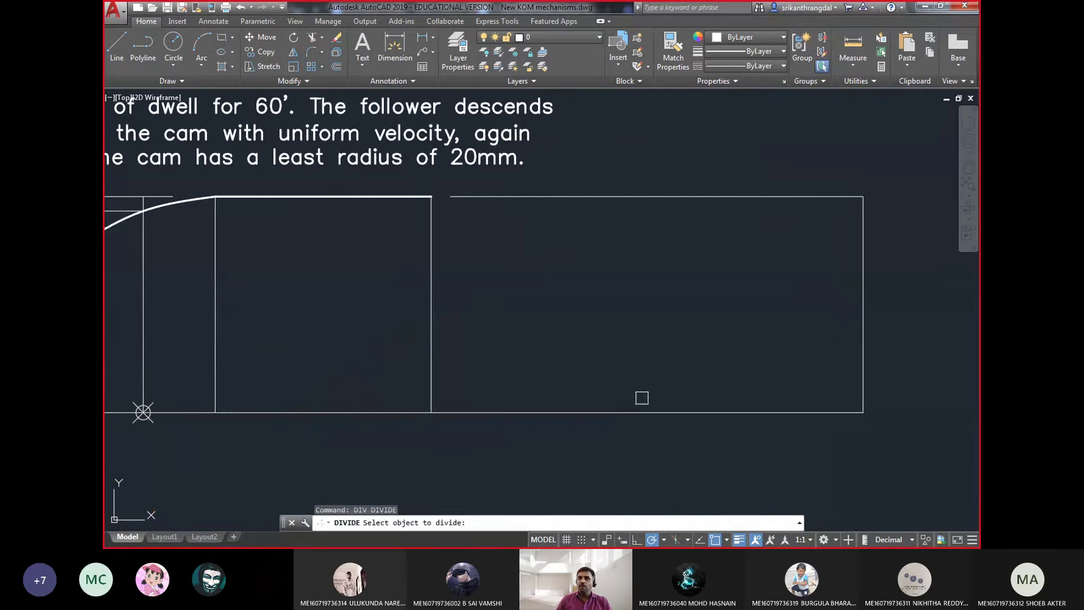
{"action": "left_click", "coordinate": [642, 411]}
{"action": "key", "text": "Return"}
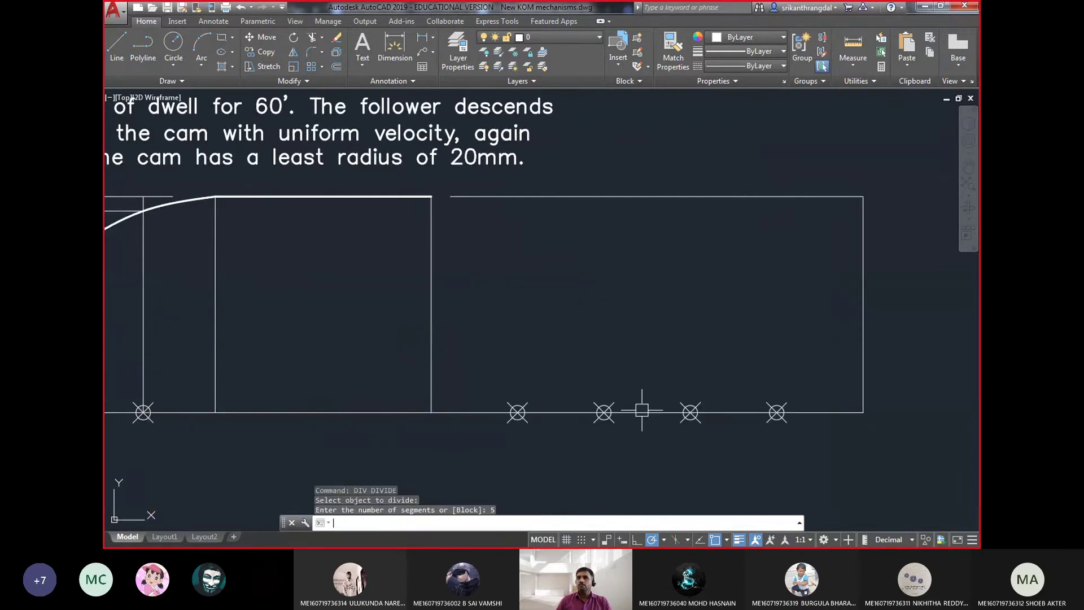
- Copy the rectangle's right vertical line onto the four division points
{"action": "left_click", "coordinate": [881, 305]}
{"action": "left_click", "coordinate": [807, 335]}
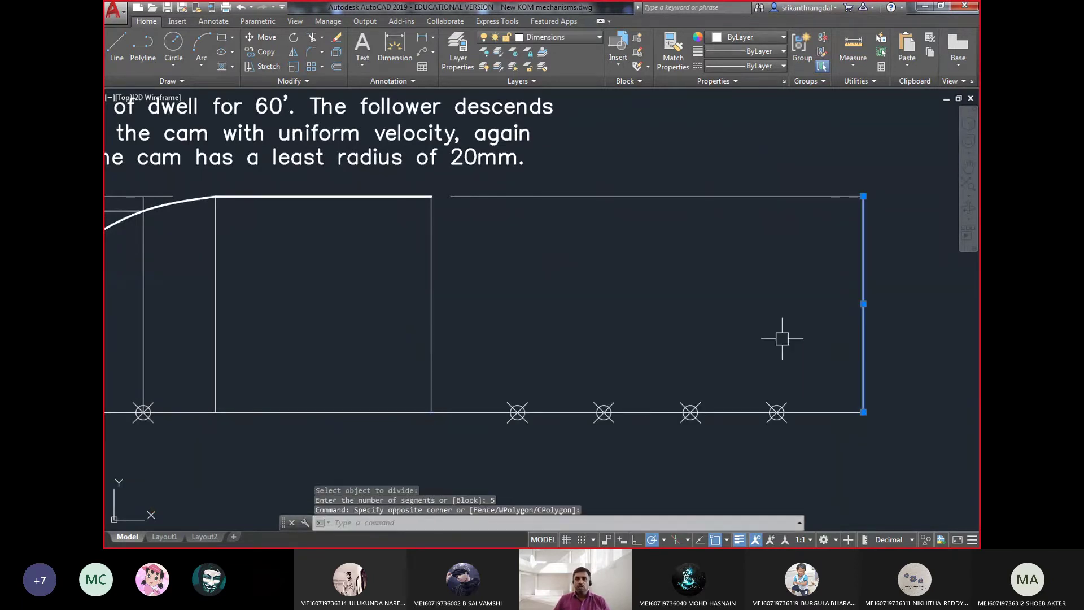
{"action": "type", "text": "co"}
{"action": "key", "text": "Return"}
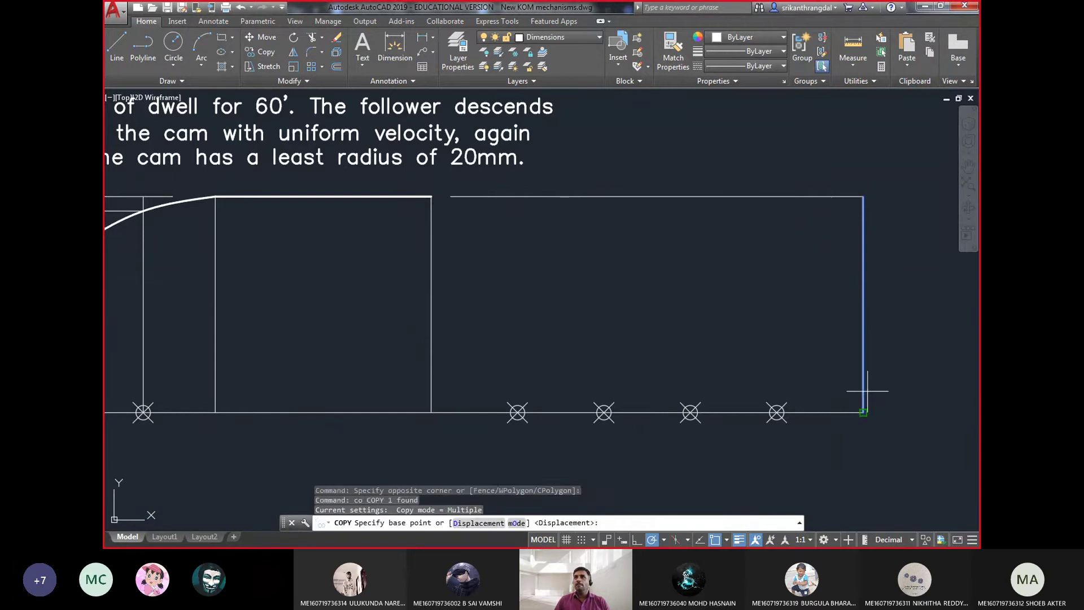
{"action": "left_click", "coordinate": [863, 412]}
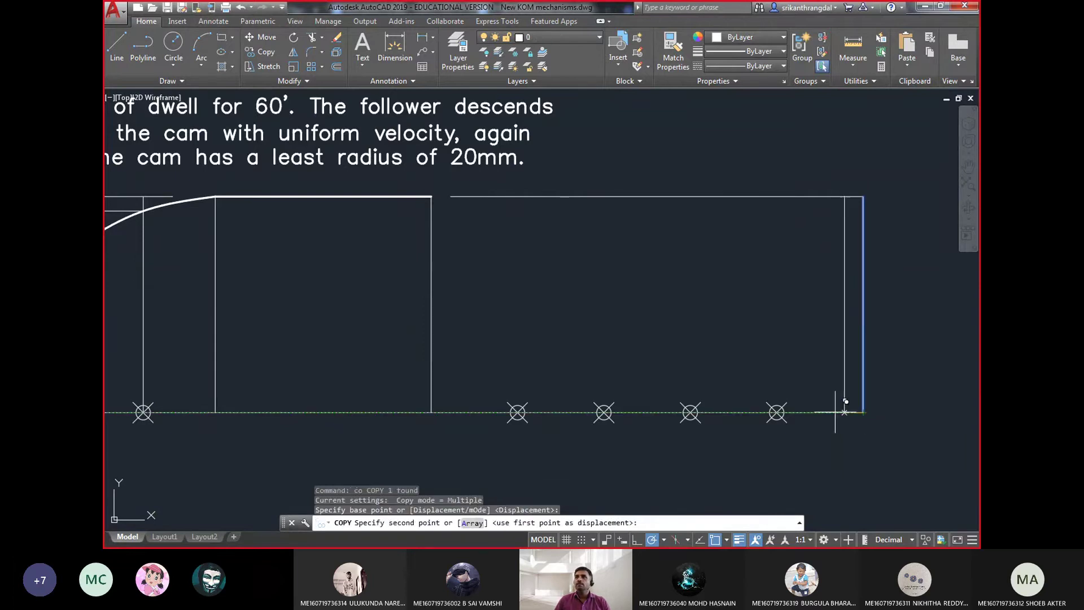
{"action": "left_click", "coordinate": [776, 412]}
{"action": "left_click", "coordinate": [690, 412]}
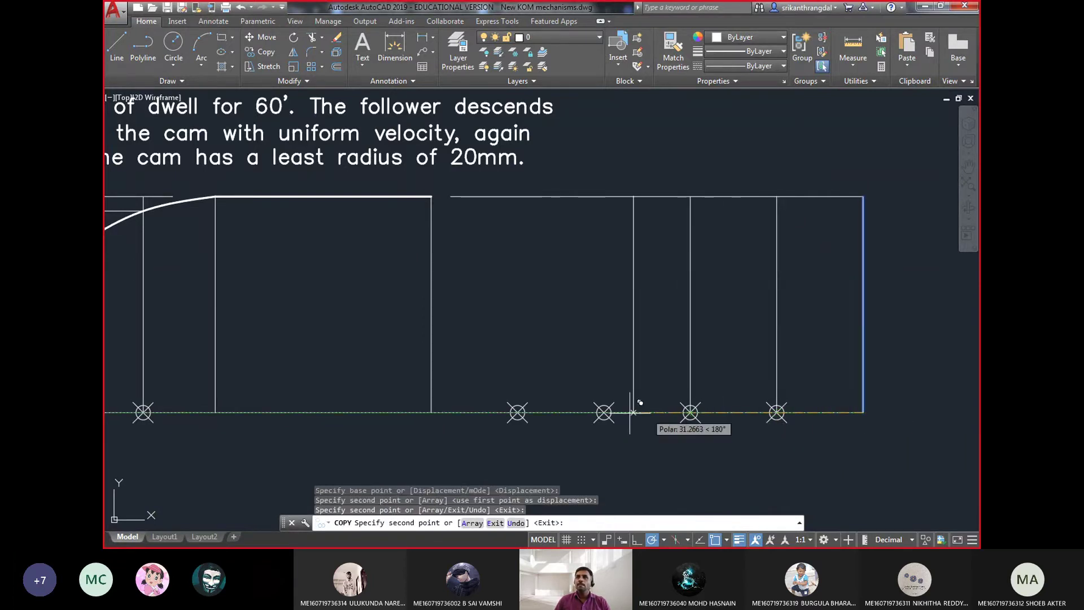
{"action": "left_click", "coordinate": [603, 411]}
{"action": "left_click", "coordinate": [518, 412]}
{"action": "key", "text": "Return"}
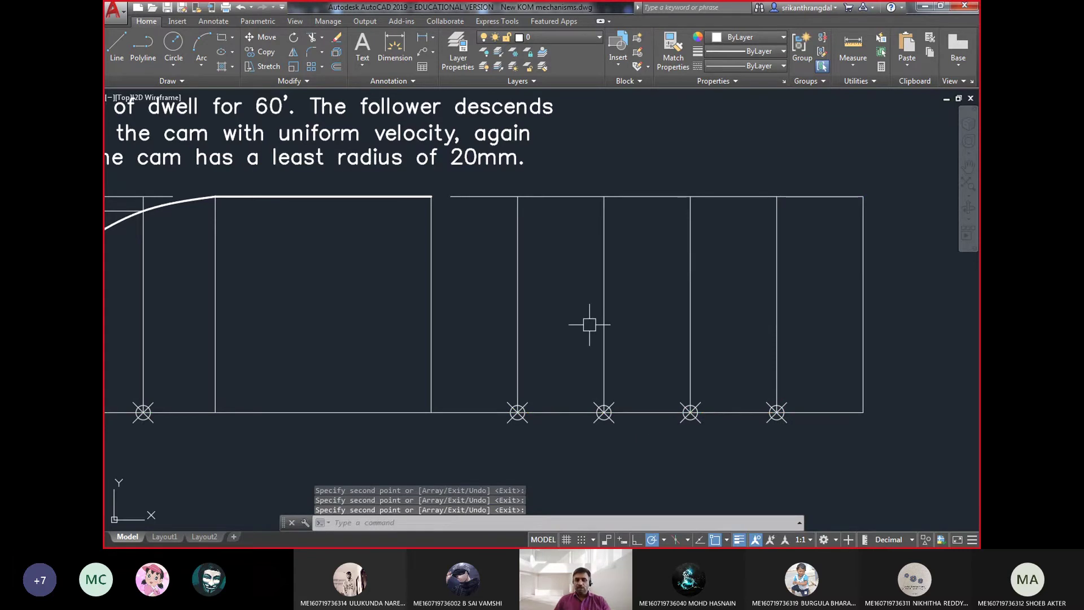
- Draw a straight line from the dwell's right end to the baseline's bottom-right corner
{"action": "type", "text": "1"}
{"action": "key", "text": "Return"}
{"action": "scroll", "coordinate": [588, 322], "scroll_direction": "down", "scroll_amount": 2}
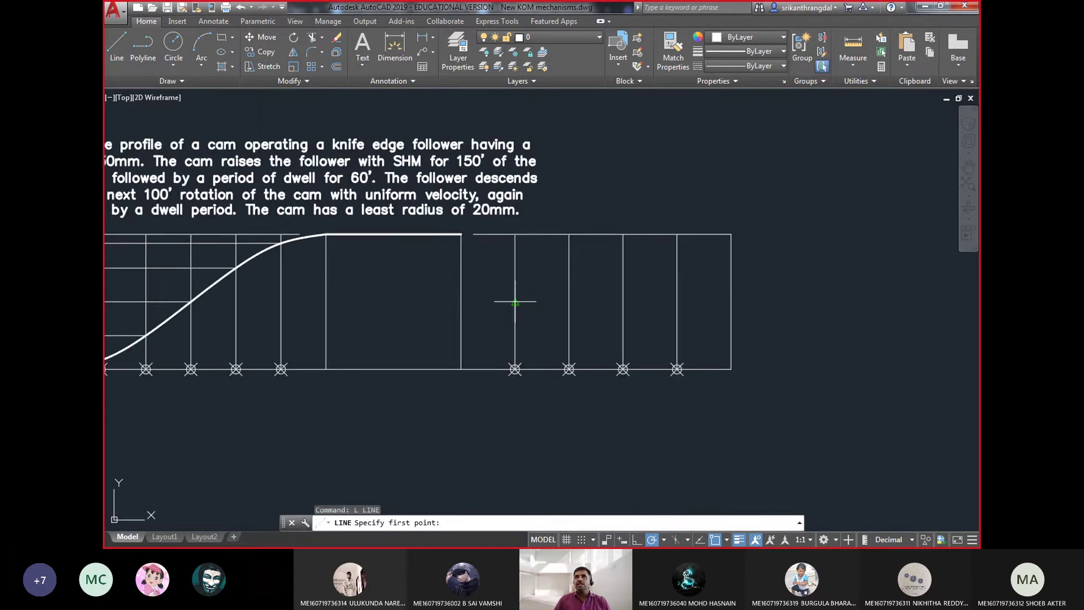
{"action": "scroll", "coordinate": [514, 300], "scroll_direction": "down", "scroll_amount": 1}
{"action": "scroll", "coordinate": [529, 214], "scroll_direction": "up", "scroll_amount": 1}
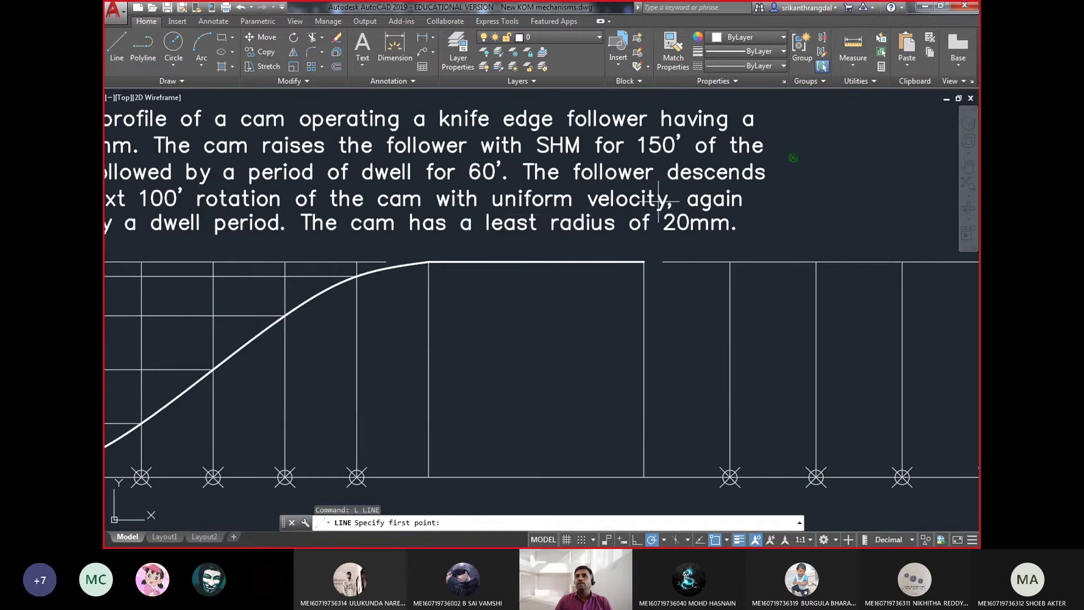
{"action": "middle_click_drag", "start_coordinate": [710, 303], "coordinate": [477, 237]}
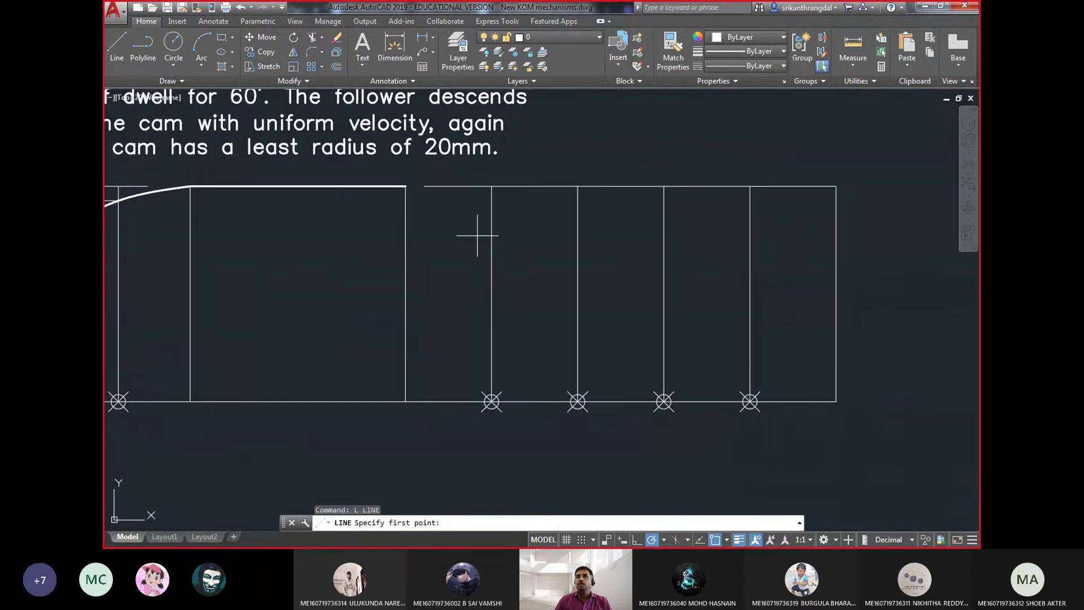
{"action": "left_click", "coordinate": [402, 194]}
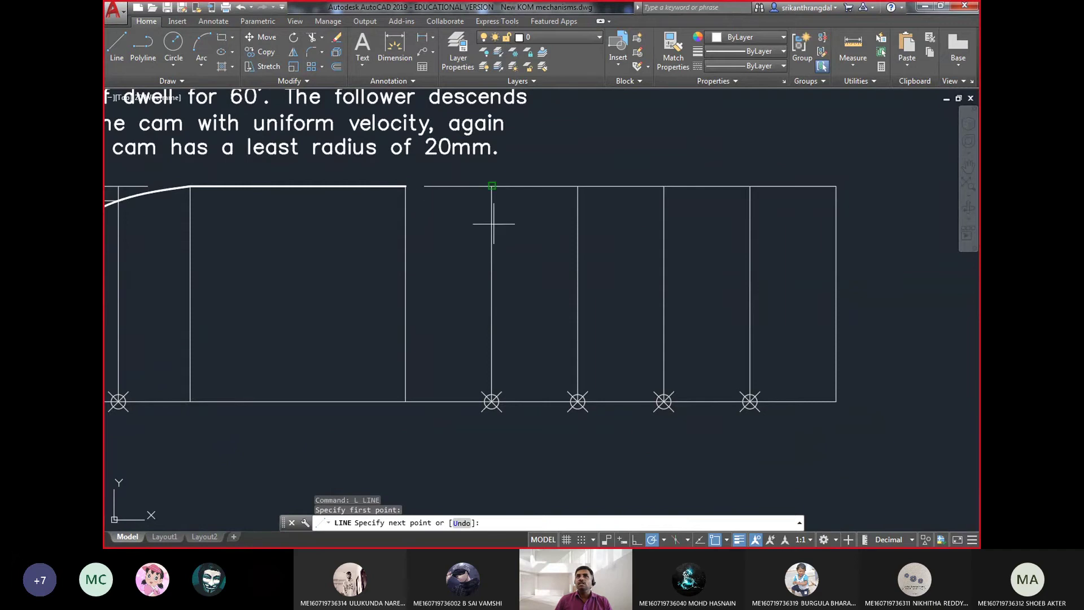
{"action": "left_click", "coordinate": [836, 400]}
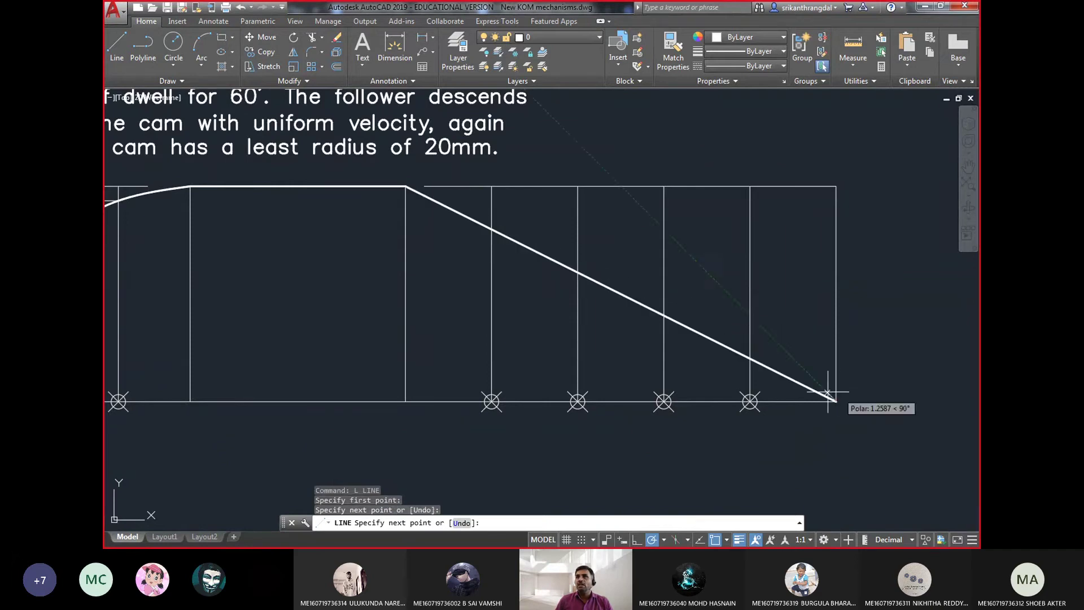
{"action": "key", "text": "Escape"}
- Select the rise curve, dwell and descent lines to check the complete profile
{"action": "scroll", "coordinate": [807, 326], "scroll_direction": "down", "scroll_amount": 2}
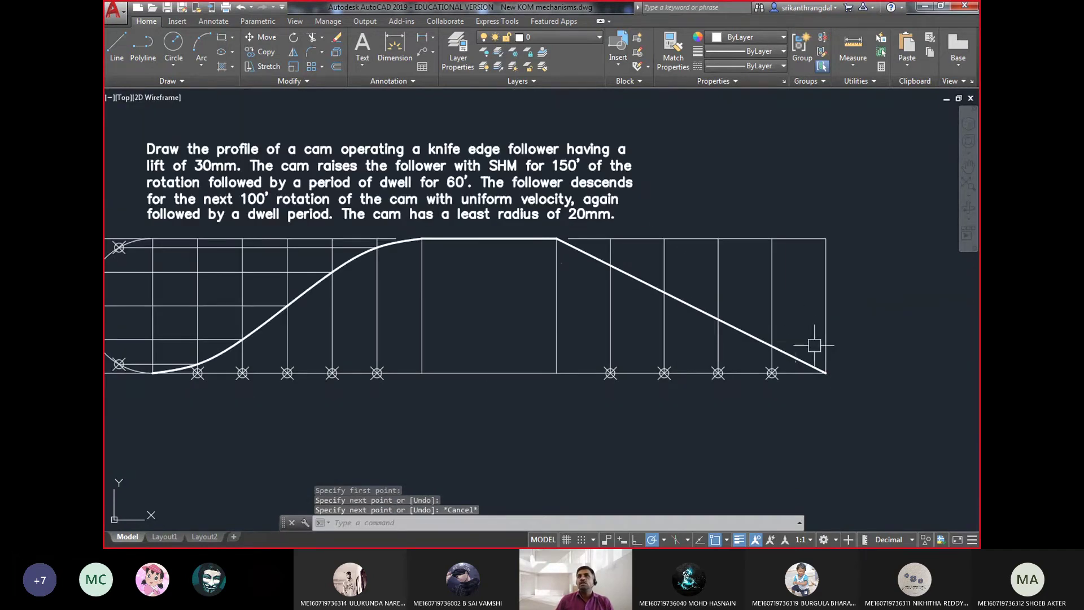
{"action": "scroll", "coordinate": [818, 344], "scroll_direction": "down", "scroll_amount": 1}
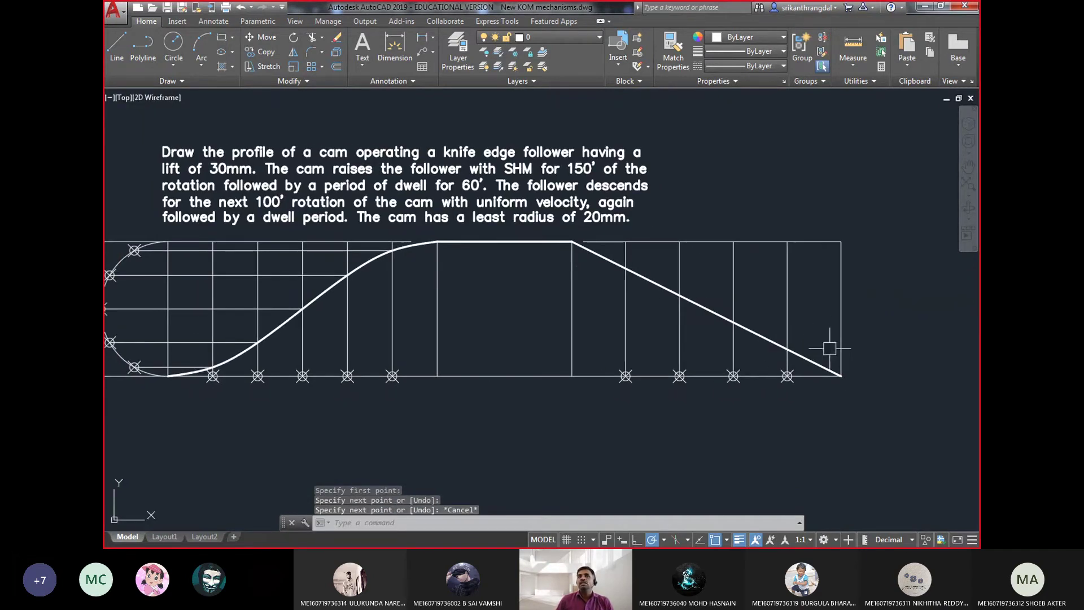
{"action": "left_click", "coordinate": [319, 298]}
{"action": "left_click", "coordinate": [496, 241]}
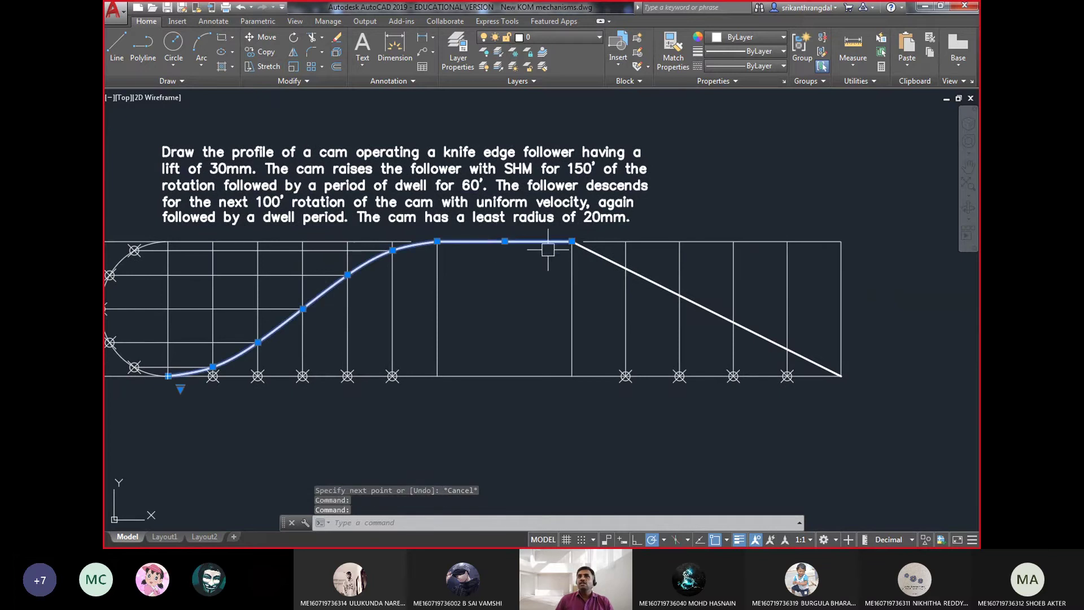
{"action": "left_click", "coordinate": [587, 249]}
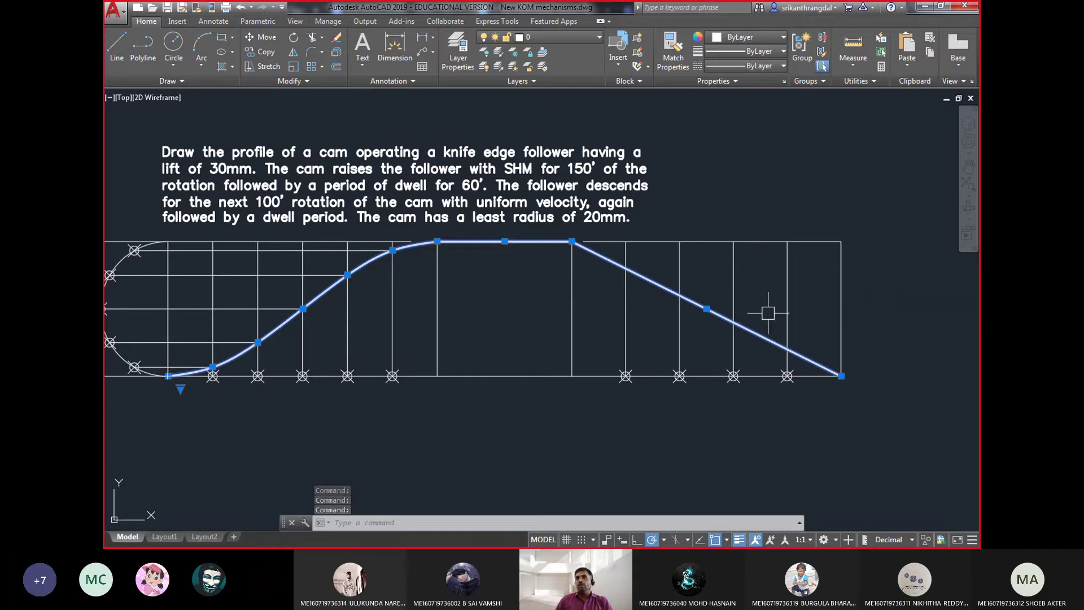
{"action": "key", "text": "Escape"}
{"action": "key", "text": "Escape"}
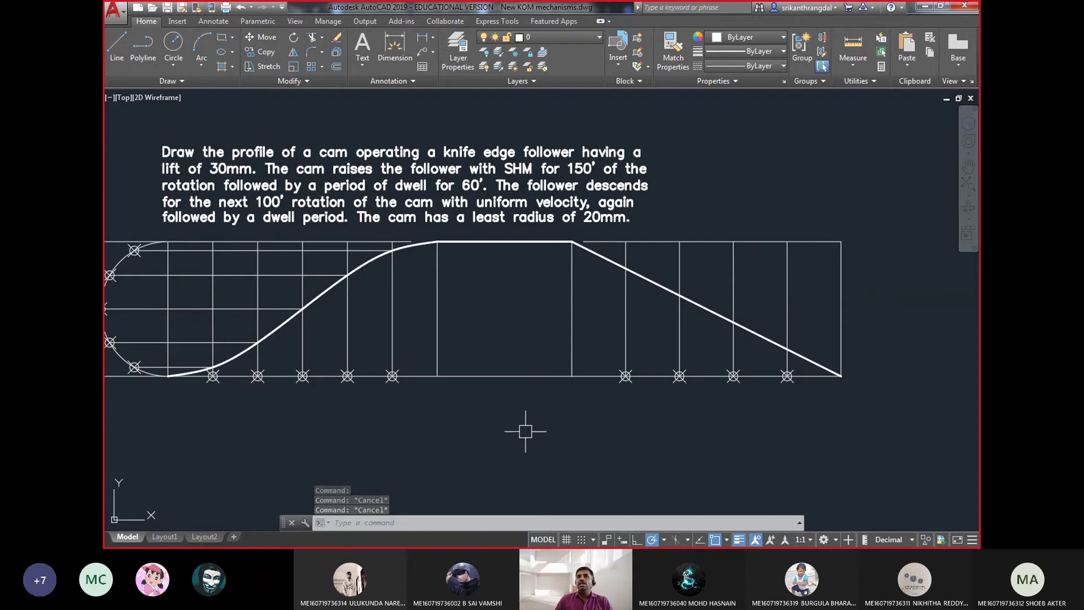
- Maximise the AutoCAD window and centre the problem statement and curve in view
{"action": "middle_click_drag", "start_coordinate": [520, 428], "coordinate": [519, 304]}
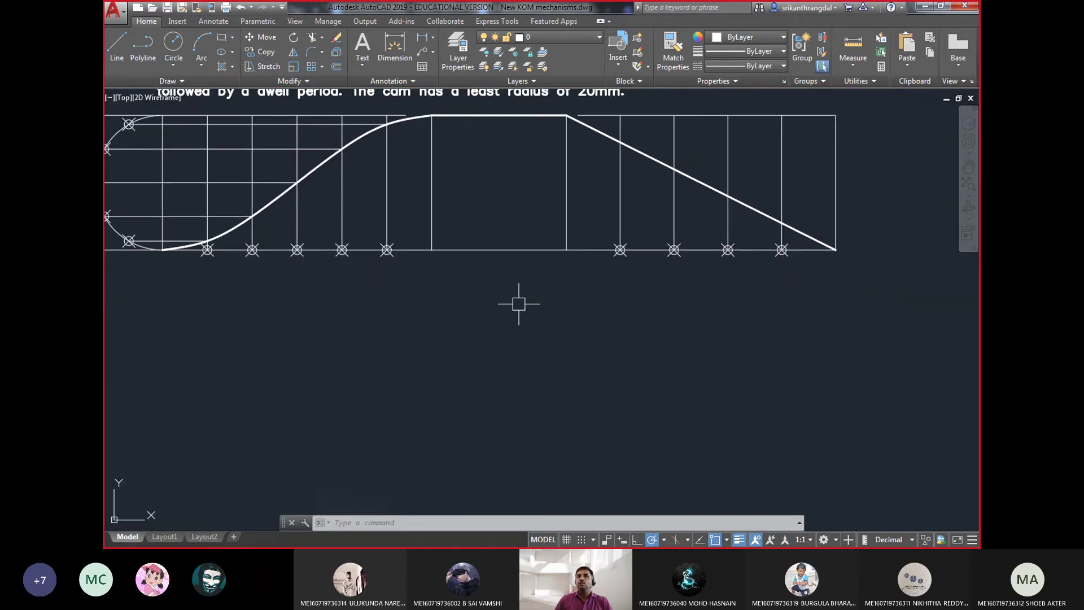
{"action": "key", "text": "ctrl+0"}
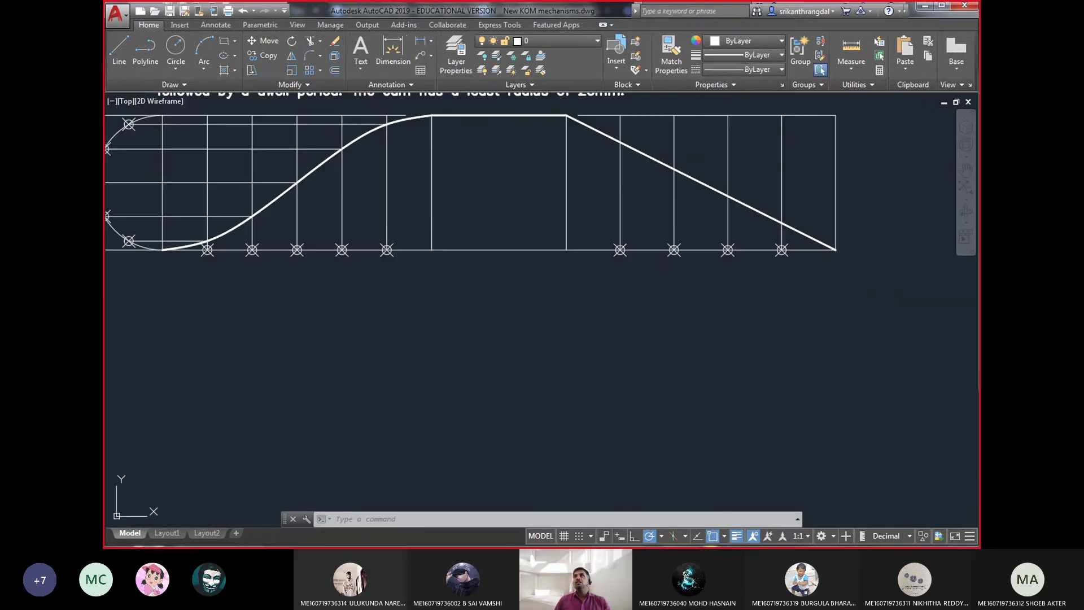
{"action": "scroll", "coordinate": [585, 254], "scroll_direction": "down", "scroll_amount": 2}
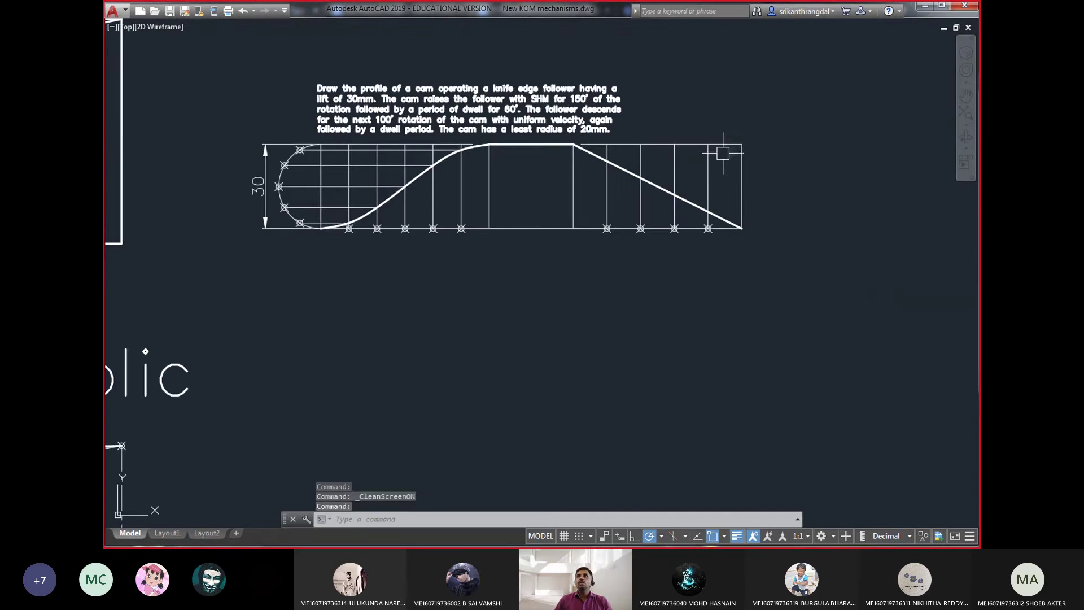
{"action": "left_click", "coordinate": [940, 9]}
{"action": "scroll", "coordinate": [518, 338], "scroll_direction": "up", "scroll_amount": 2}
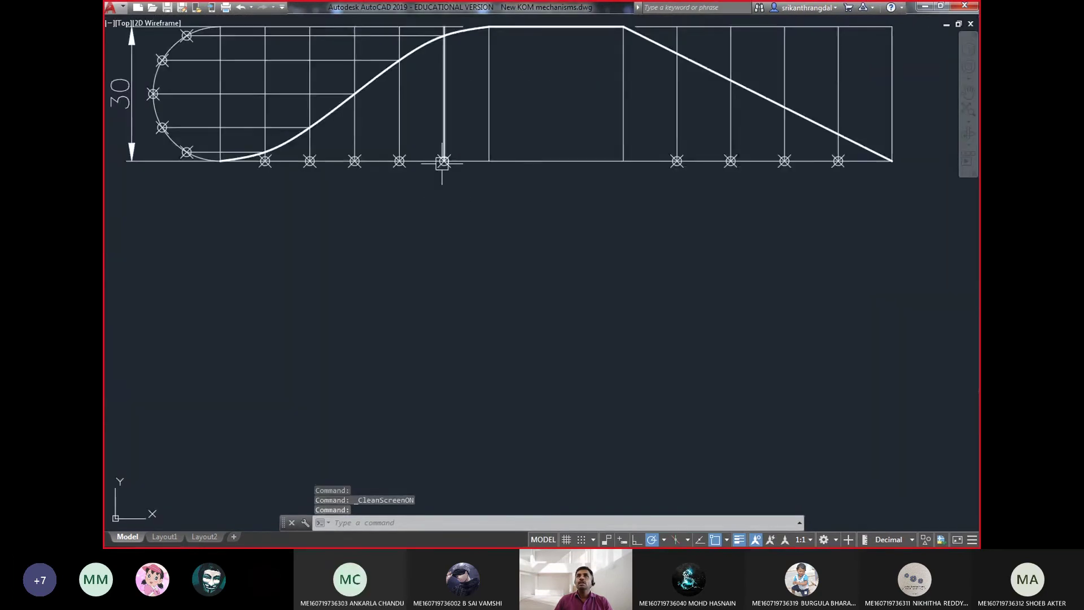
{"action": "middle_click_drag", "start_coordinate": [441, 165], "coordinate": [429, 342]}
{"action": "scroll", "coordinate": [429, 342], "scroll_direction": "up", "scroll_amount": 3}
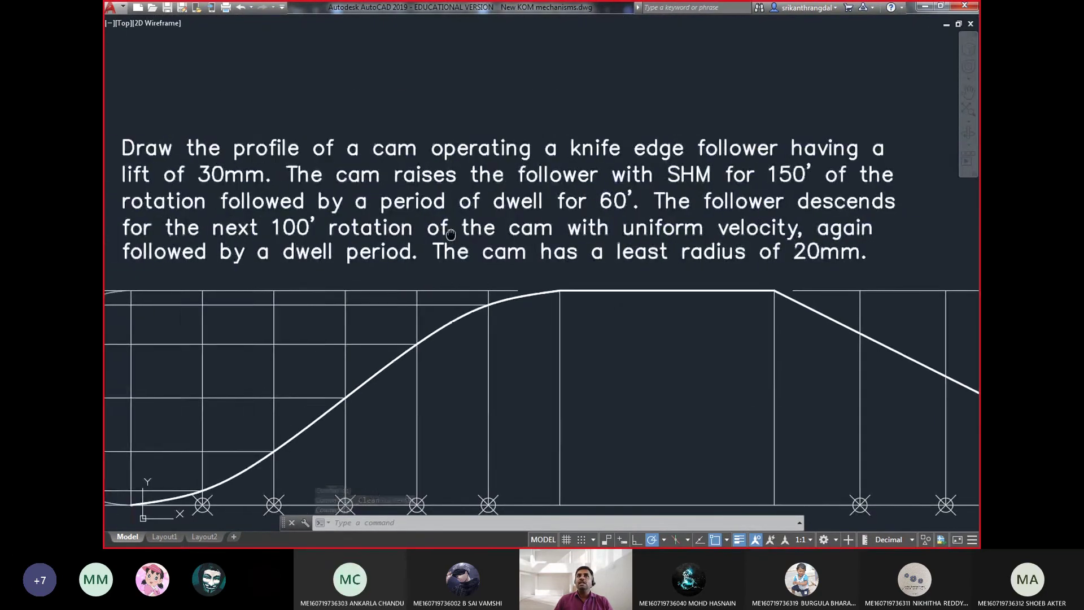
{"action": "middle_click_drag", "start_coordinate": [417, 263], "coordinate": [460, 220]}
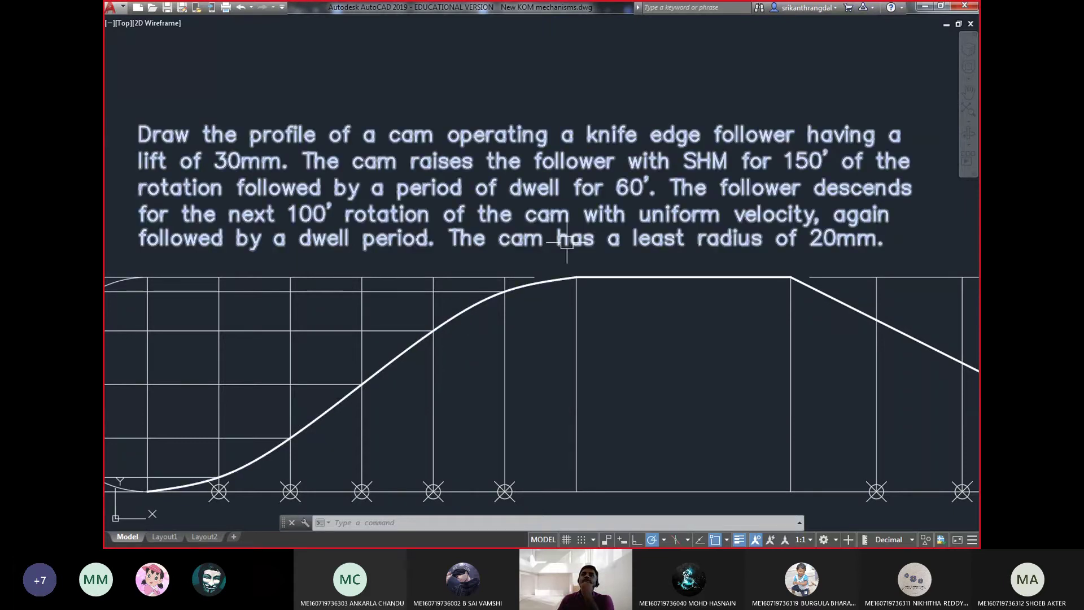
- Review the problem text's 20mm least-radius sentence, then frame the whole diagram
{"action": "double_click", "coordinate": [488, 240]}
{"action": "left_click_drag", "start_coordinate": [452, 237], "coordinate": [895, 236]}
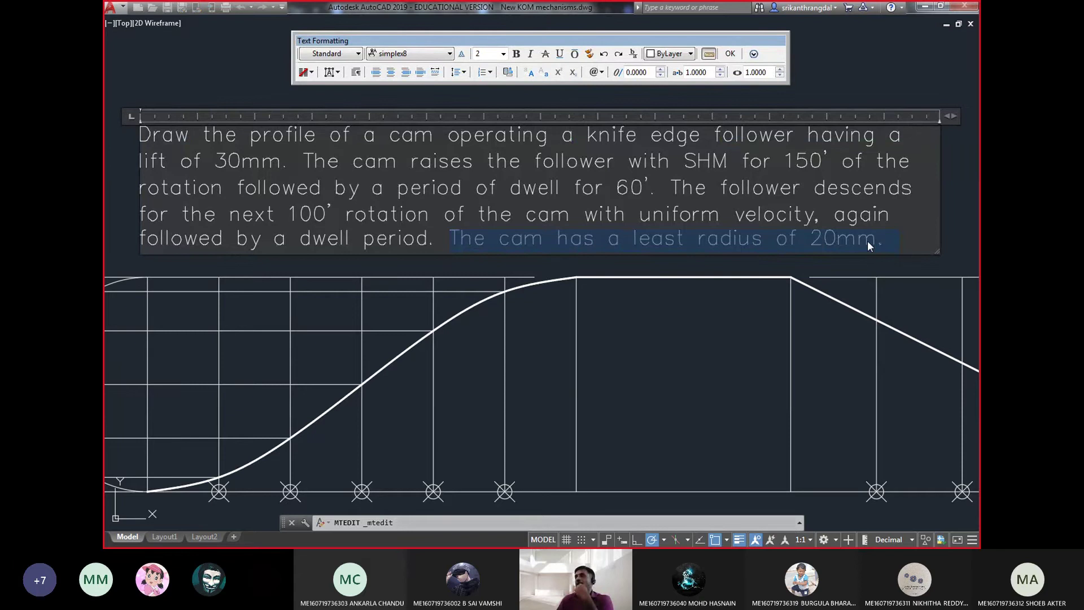
{"action": "left_click", "coordinate": [773, 271]}
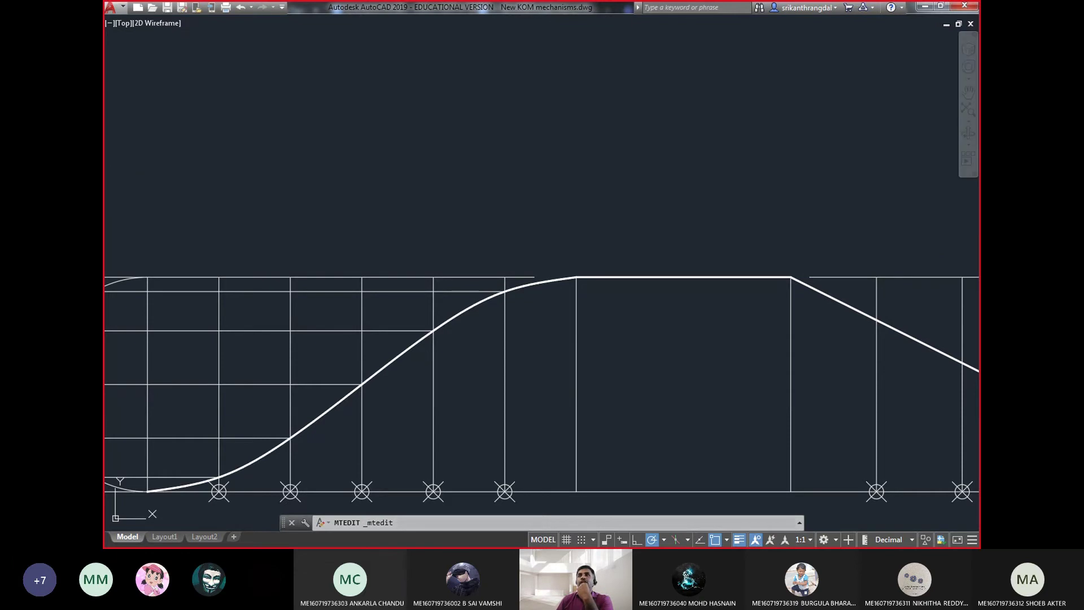
{"action": "middle_click_drag", "start_coordinate": [666, 429], "coordinate": [610, 254]}
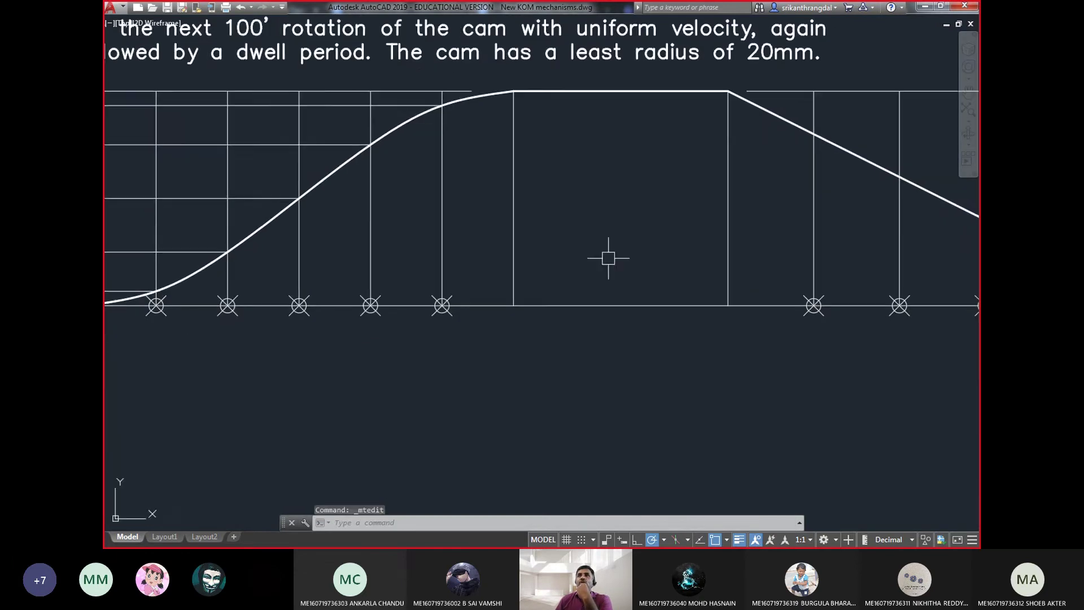
{"action": "scroll", "coordinate": [649, 332], "scroll_direction": "down", "scroll_amount": 3}
{"action": "middle_click_drag", "start_coordinate": [630, 367], "coordinate": [603, 333]}
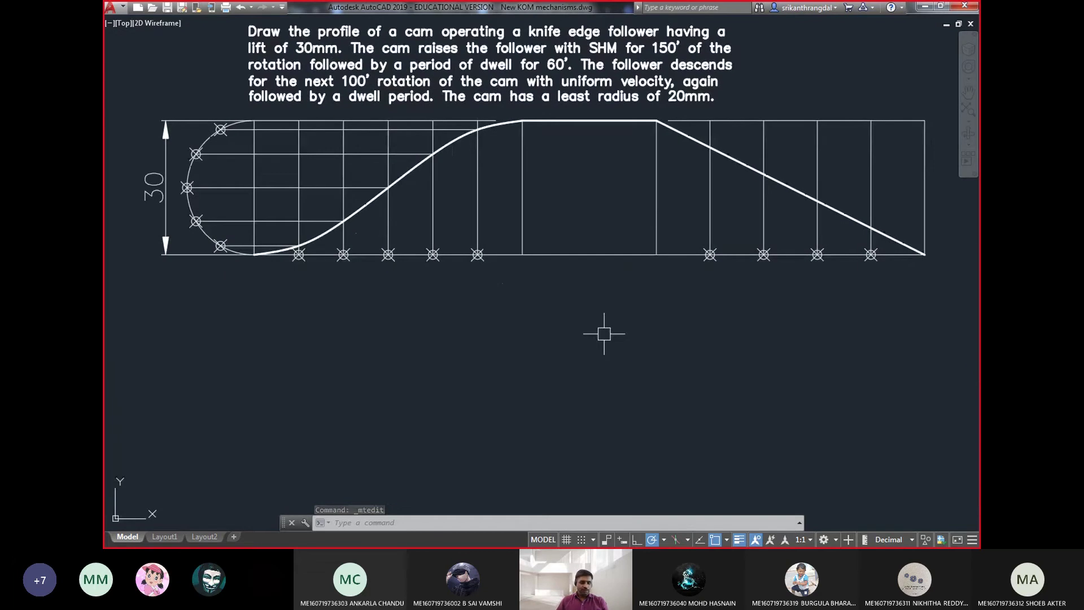
- Draw a 20 mm radius base circle below the diagram
{"action": "type", "text": "c"}
{"action": "key", "text": "Return"}
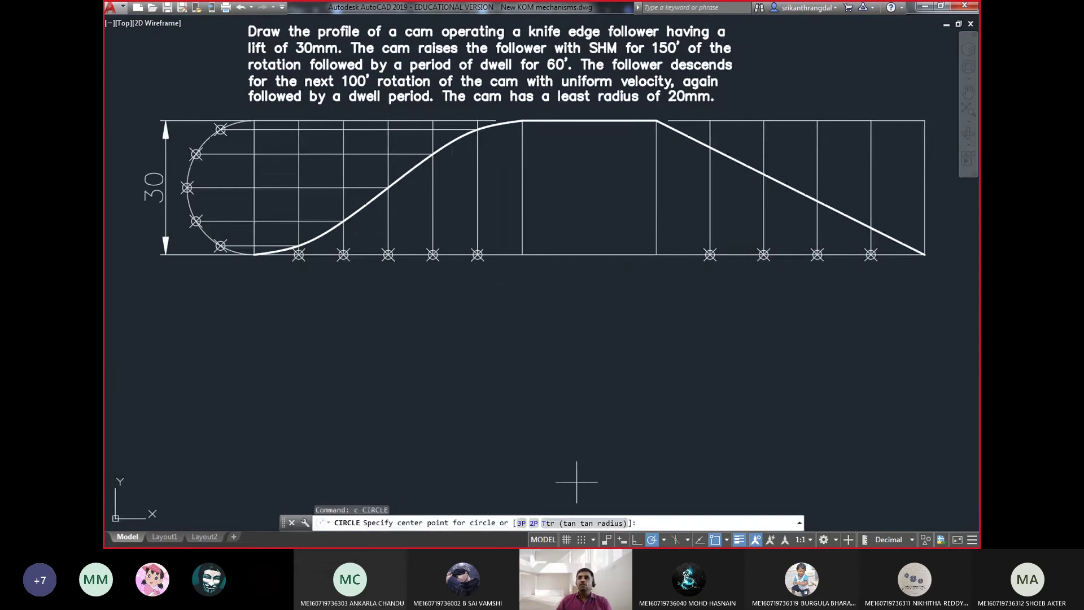
{"action": "left_click", "coordinate": [576, 482]}
{"action": "type", "text": "20"}
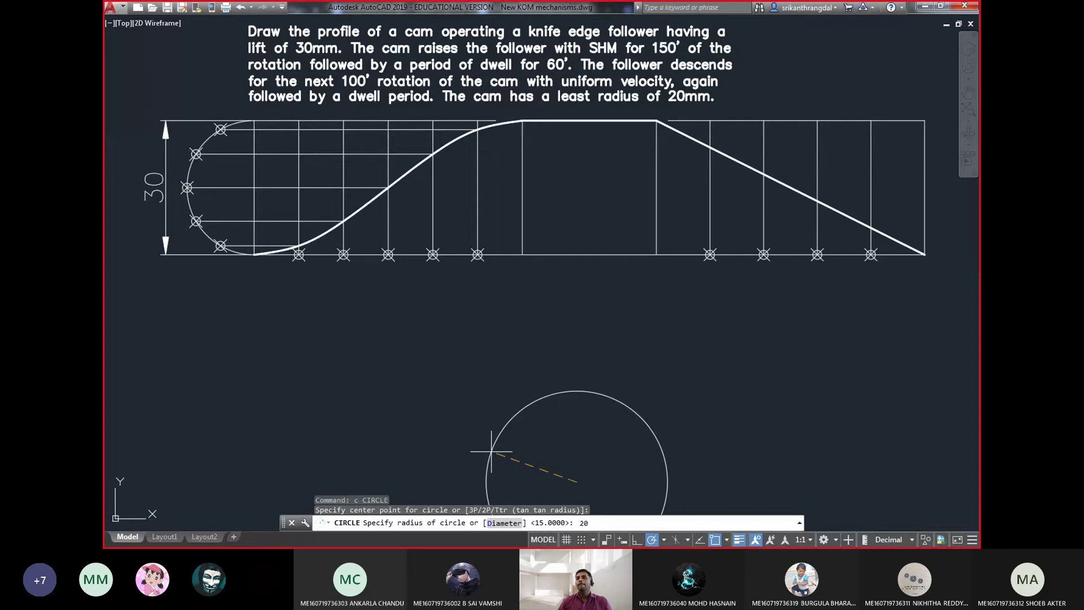
{"action": "key", "text": "Return"}
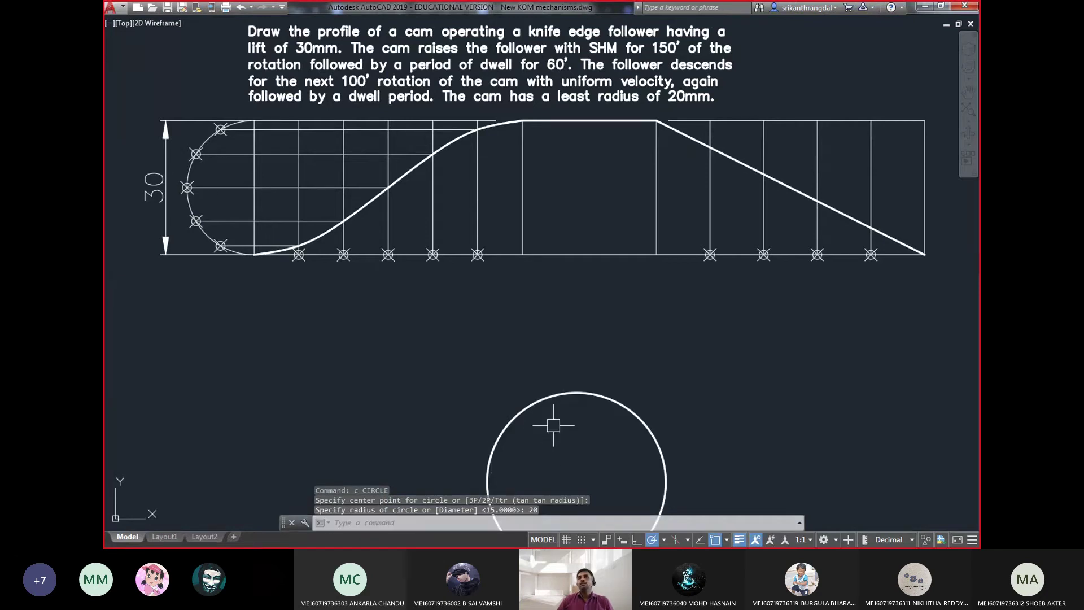
{"action": "left_click", "coordinate": [632, 414]}
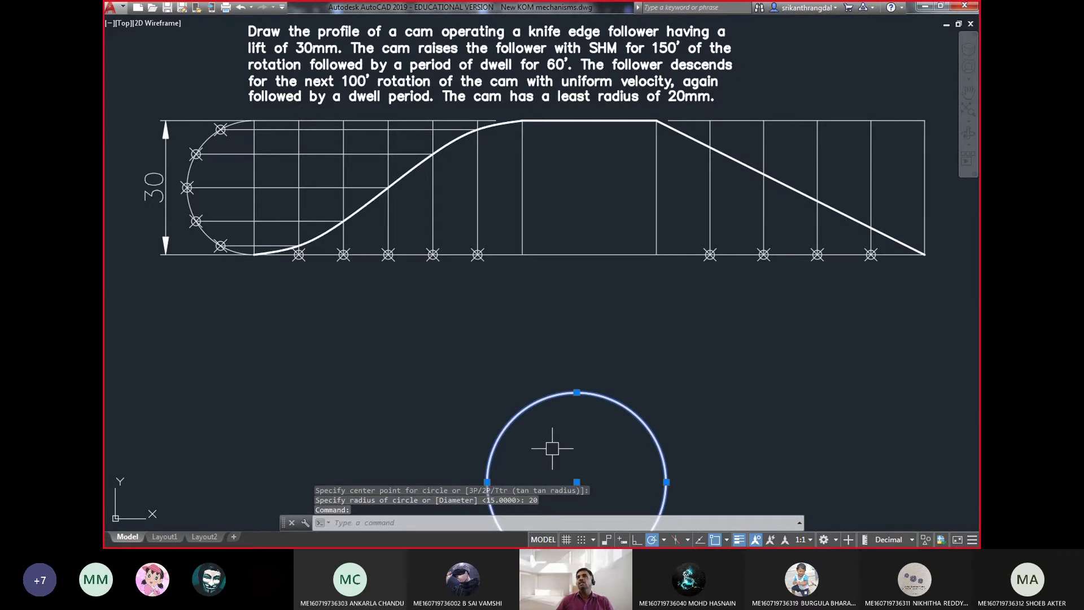
- Draw a vertical line from the circle's centre up toward the diagram
{"action": "type", "text": "l"}
{"action": "key", "text": "Return"}
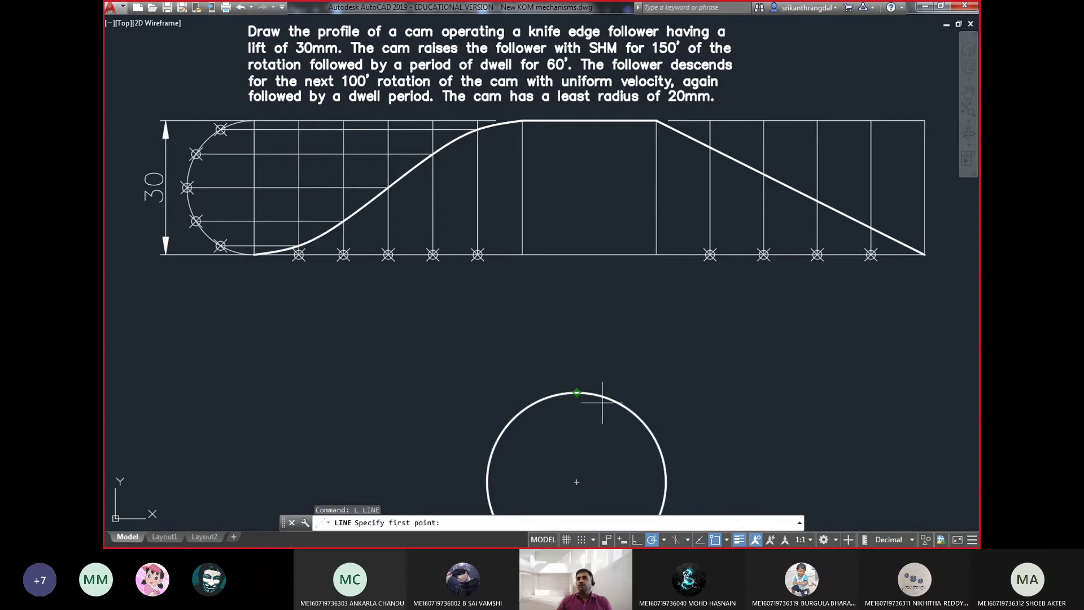
{"action": "left_click", "coordinate": [577, 481]}
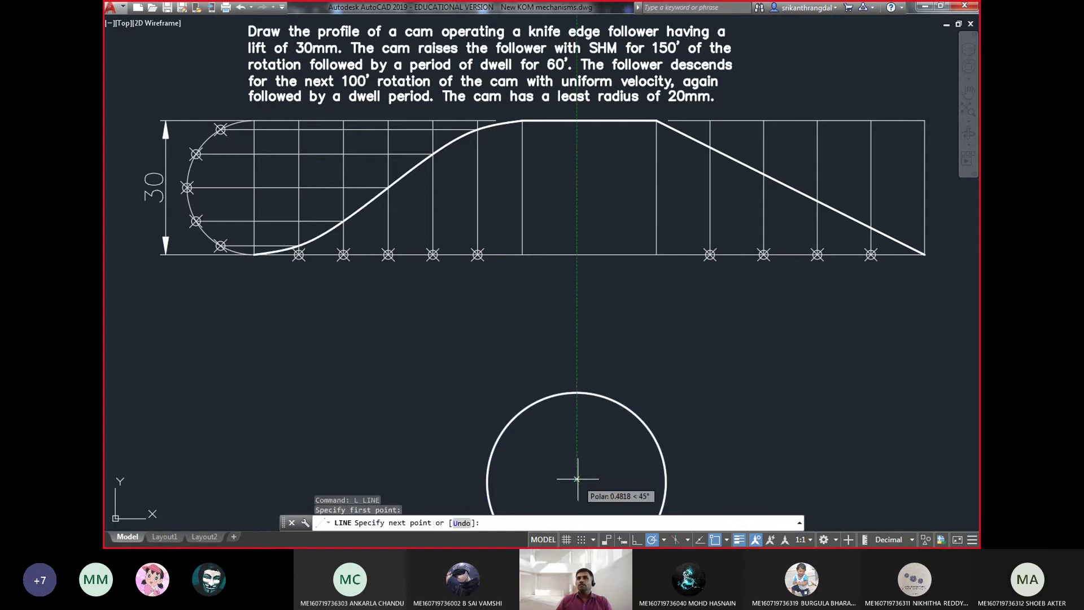
{"action": "left_click", "coordinate": [576, 286]}
{"action": "key", "text": "Return"}
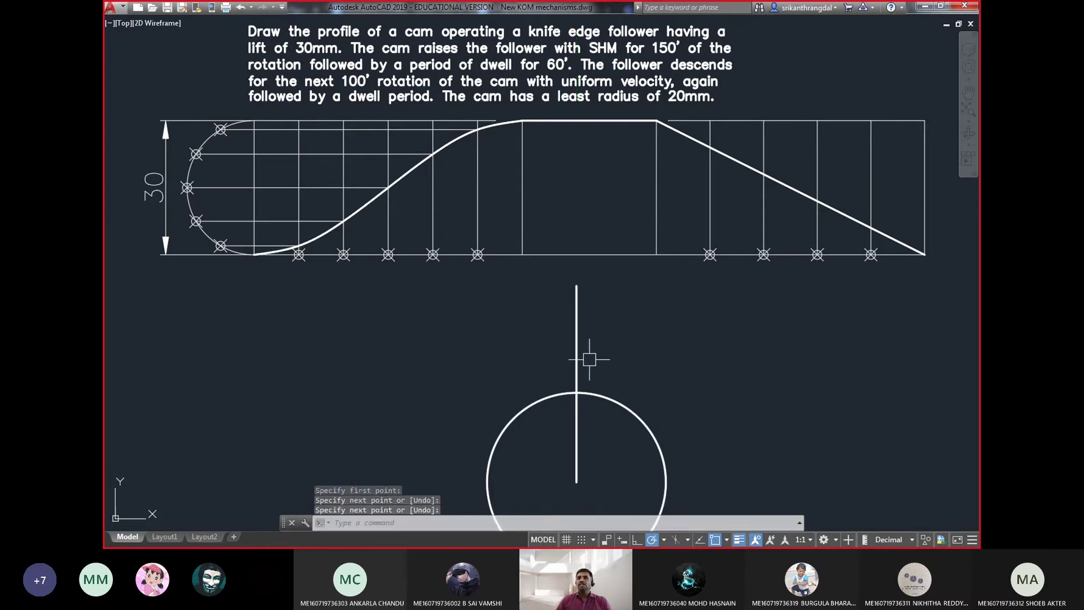
- Match the vertical line to a thin diagram line's properties with MATCHPROP
{"action": "type", "text": "m"}
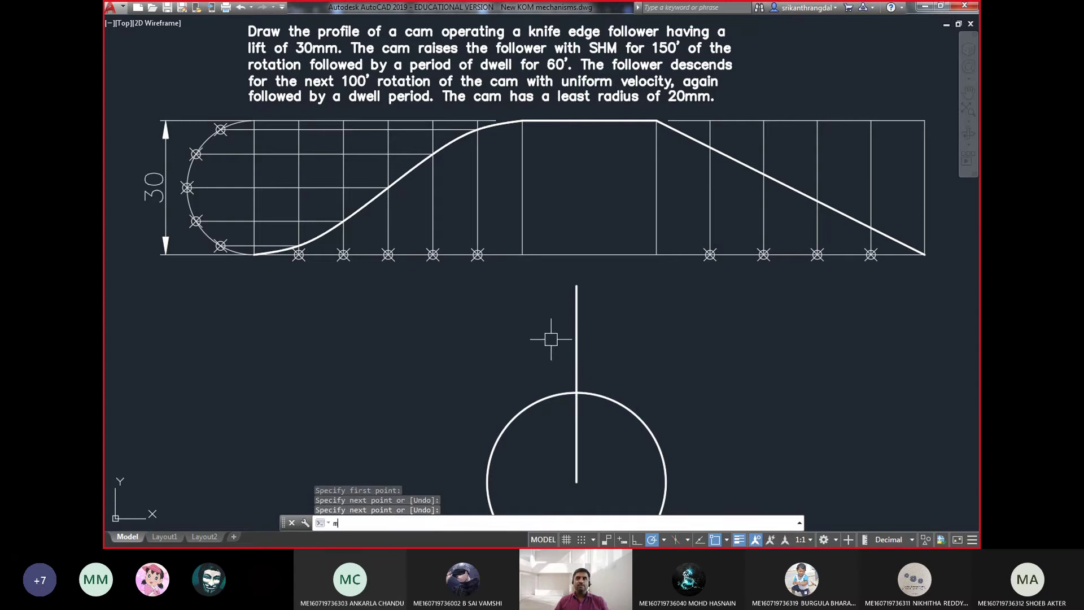
{"action": "type", "text": "a"}
{"action": "key", "text": "Return"}
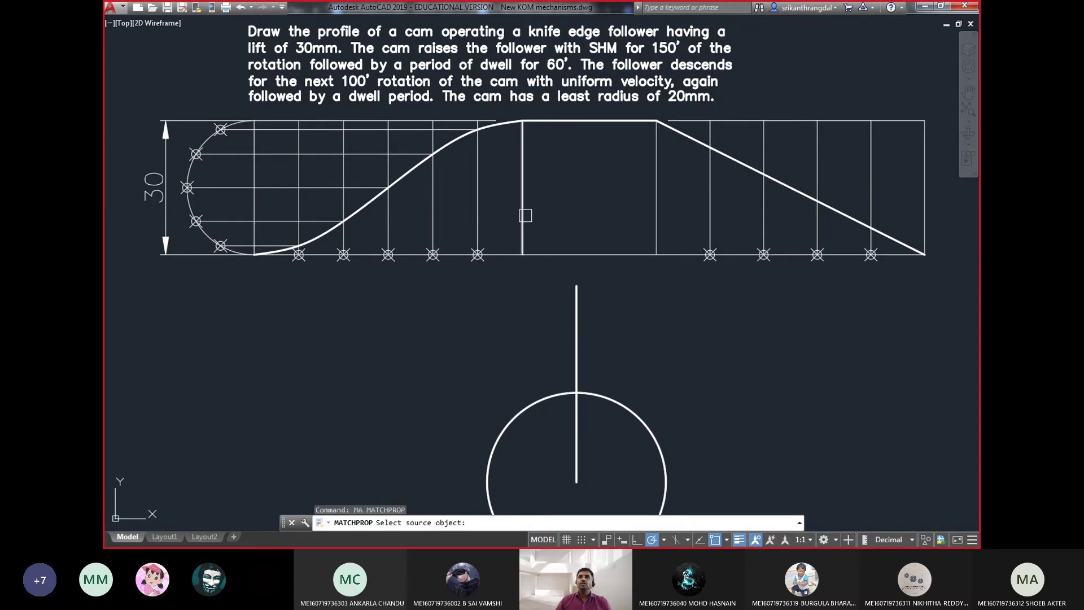
{"action": "left_click", "coordinate": [523, 215]}
{"action": "left_click", "coordinate": [576, 307]}
{"action": "key", "text": "Return"}
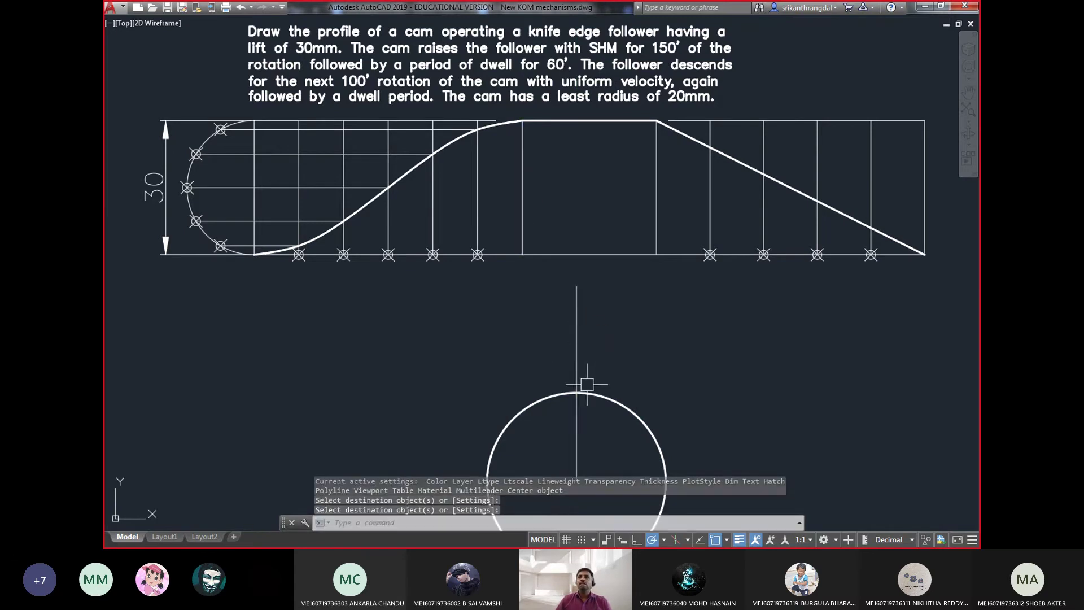
{"action": "scroll", "coordinate": [573, 369], "scroll_direction": "up", "scroll_amount": 2}
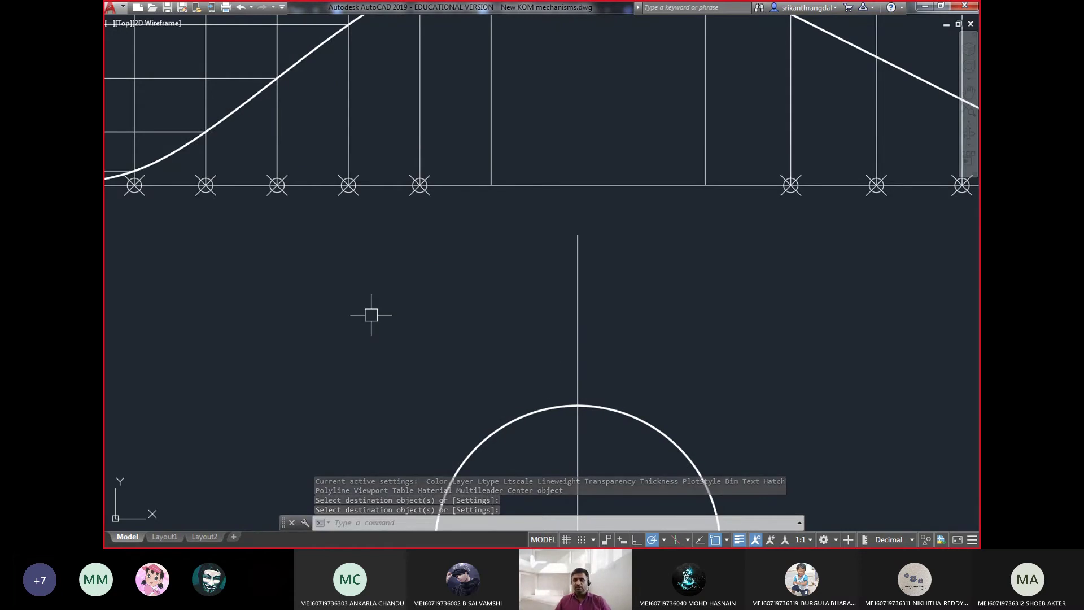
- Draw the two slanted edges of the knife-edge follower near the circle top
{"action": "type", "text": "l"}
{"action": "key", "text": "Return"}
{"action": "scroll", "coordinate": [564, 388], "scroll_direction": "up", "scroll_amount": 2}
{"action": "left_click", "coordinate": [587, 412]}
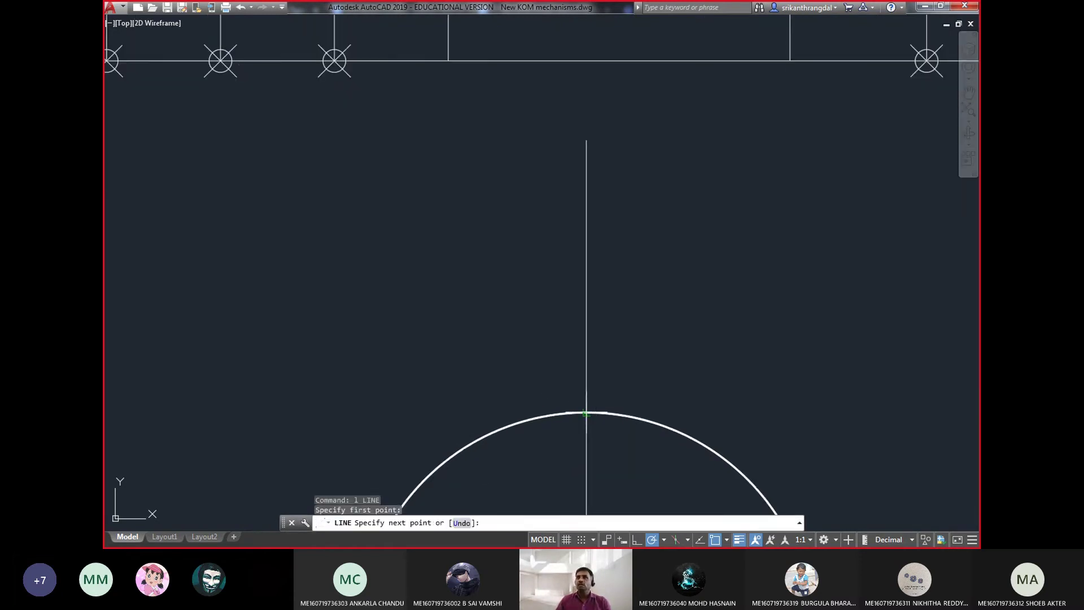
{"action": "scroll", "coordinate": [578, 404], "scroll_direction": "up", "scroll_amount": 1}
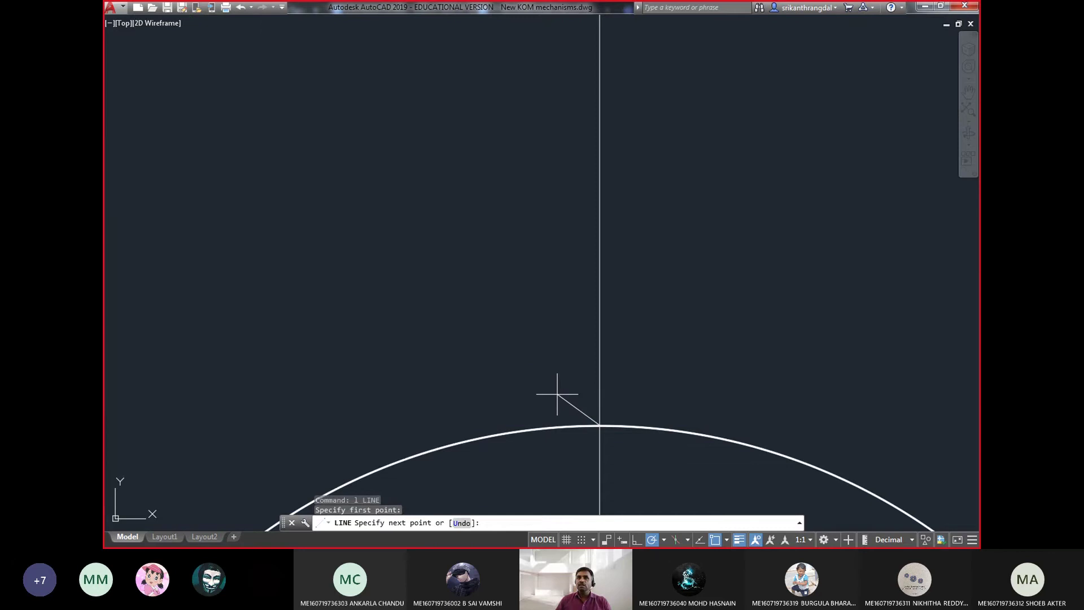
{"action": "left_click", "coordinate": [564, 393]}
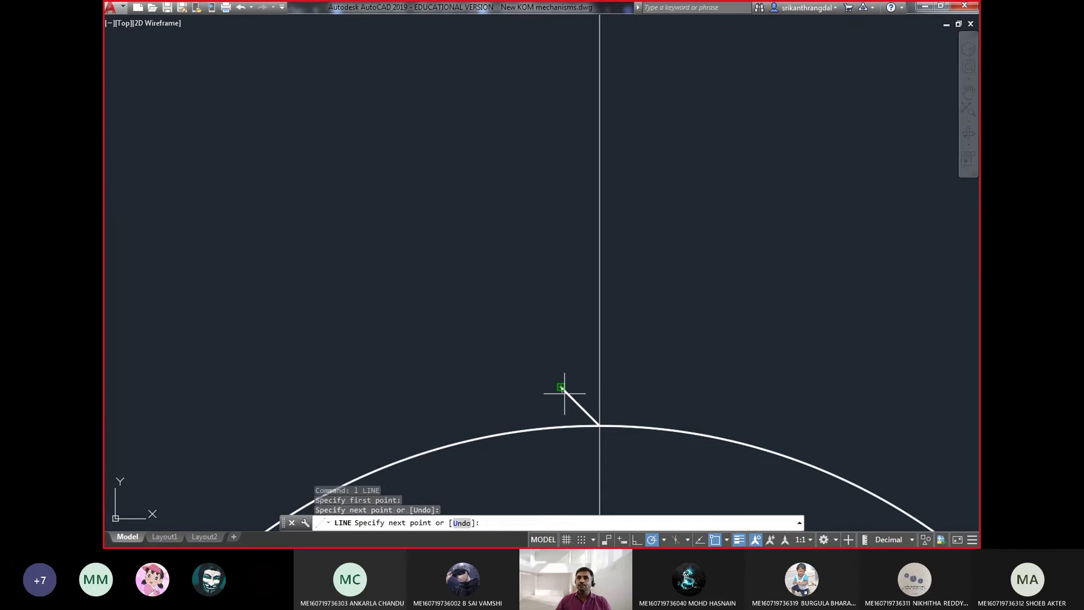
{"action": "key", "text": "Return"}
{"action": "key", "text": "Return"}
{"action": "left_click", "coordinate": [600, 424]}
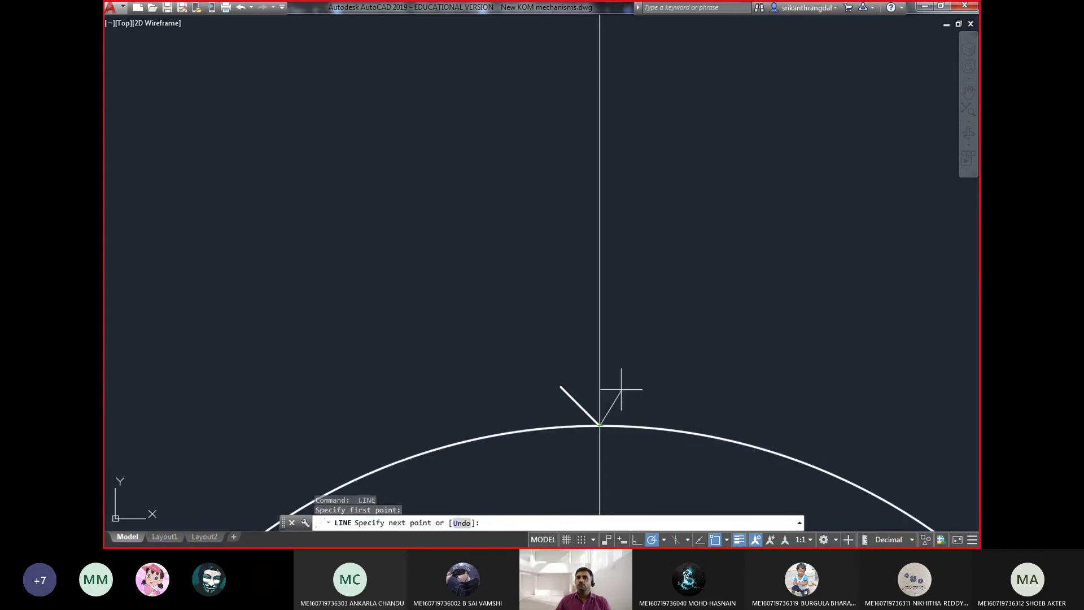
{"action": "left_click", "coordinate": [624, 389]}
- Draw the follower's right and left vertical sides up from the slanted edges
{"action": "scroll", "coordinate": [624, 389], "scroll_direction": "down", "scroll_amount": 3}
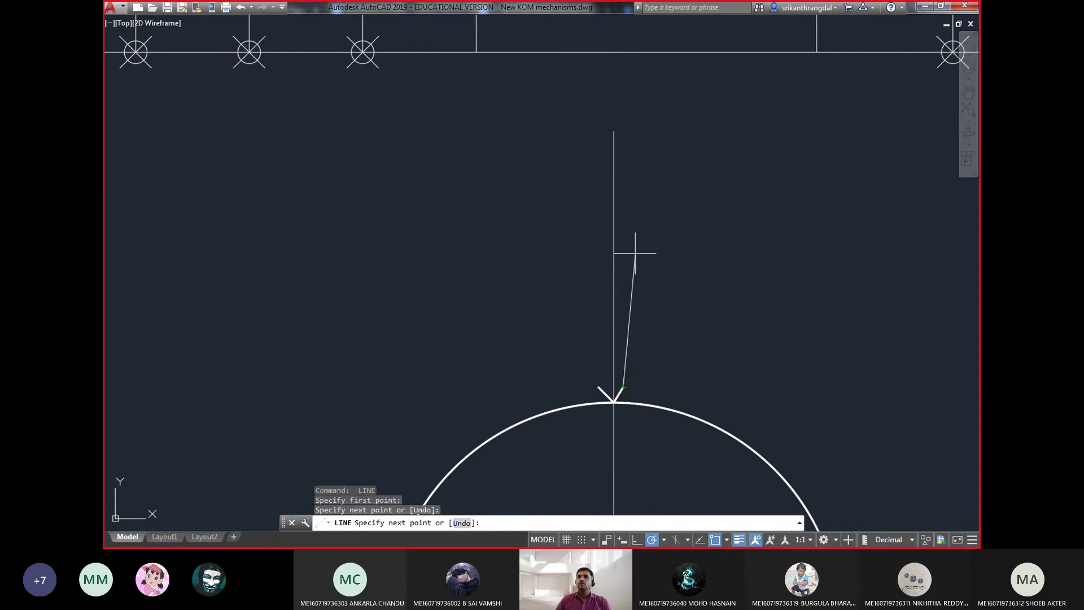
{"action": "left_click", "coordinate": [623, 231]}
{"action": "key", "text": "Return"}
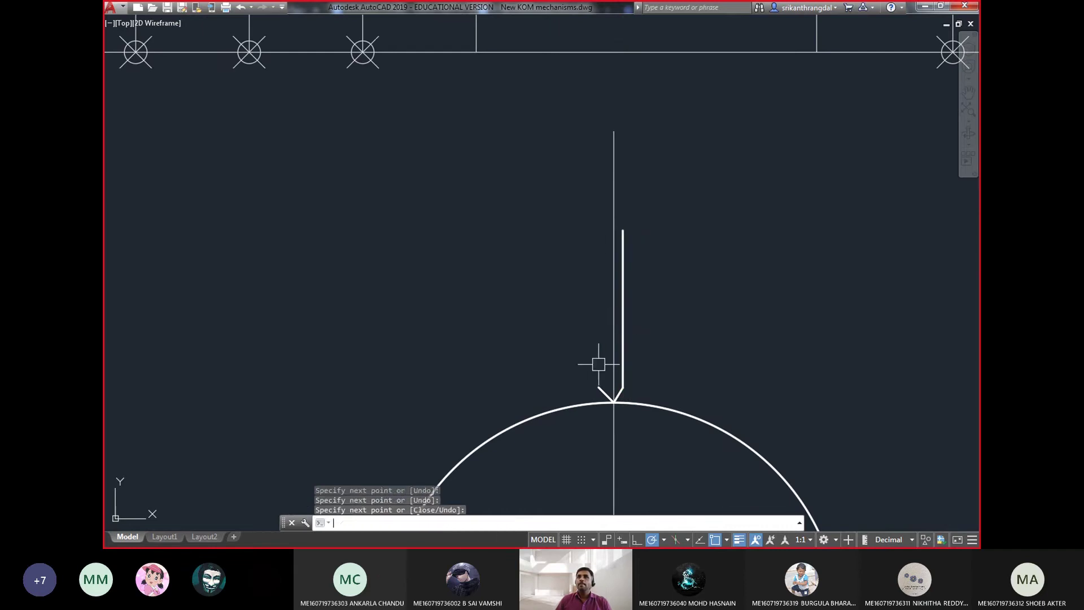
{"action": "key", "text": "Return"}
{"action": "left_click", "coordinate": [597, 390]}
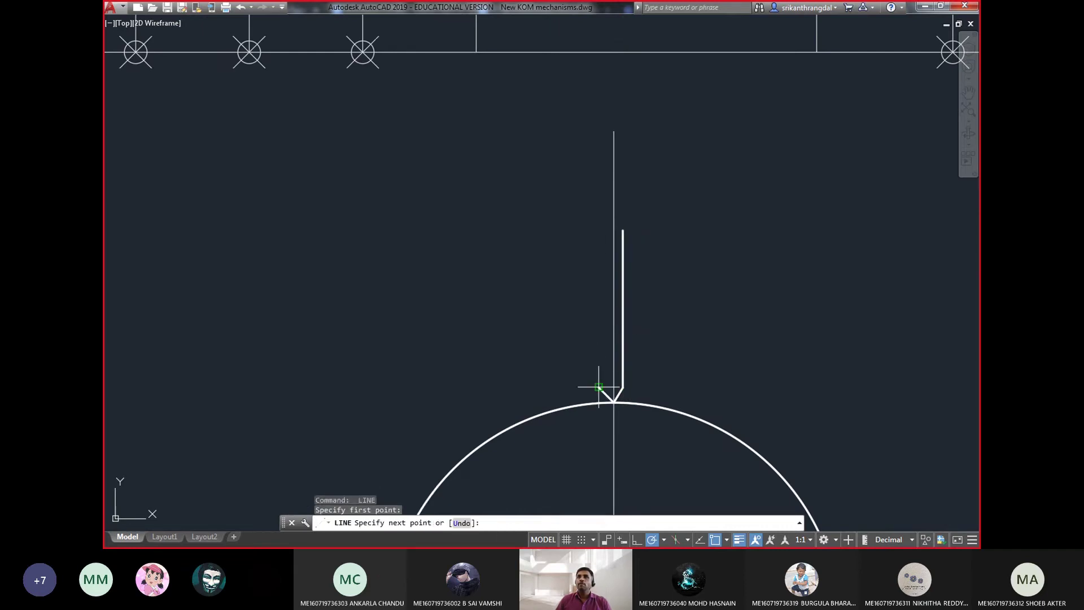
{"action": "left_click", "coordinate": [599, 230]}
{"action": "key", "text": "Return"}
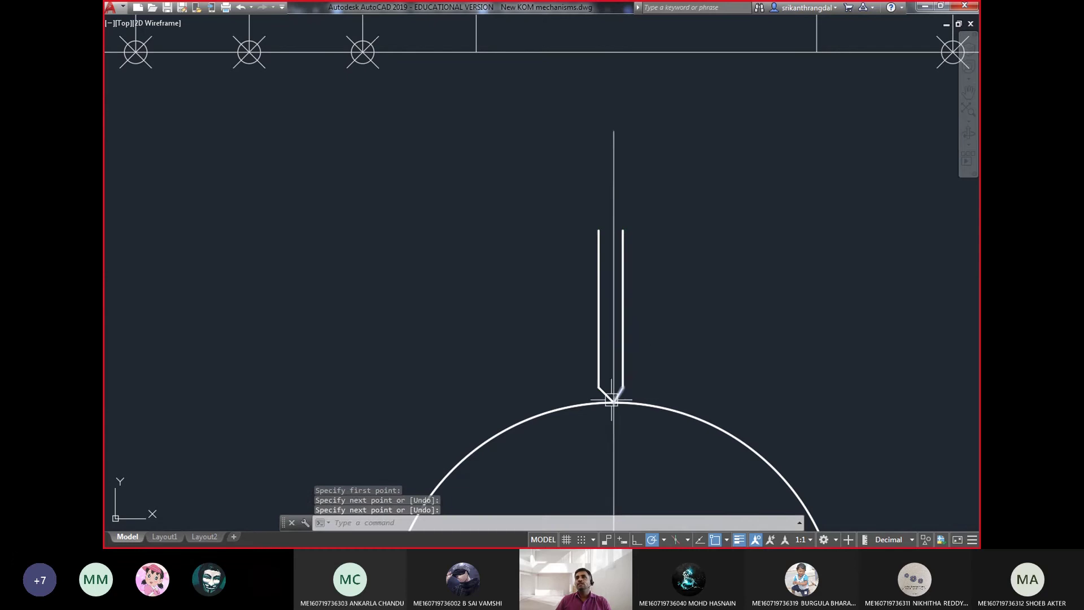
{"action": "scroll", "coordinate": [620, 395], "scroll_direction": "up", "scroll_amount": 2}
- Stretch the follower's pointed tip down onto the circle's top quadrant
{"action": "type", "text": "s"}
{"action": "key", "text": "Return"}
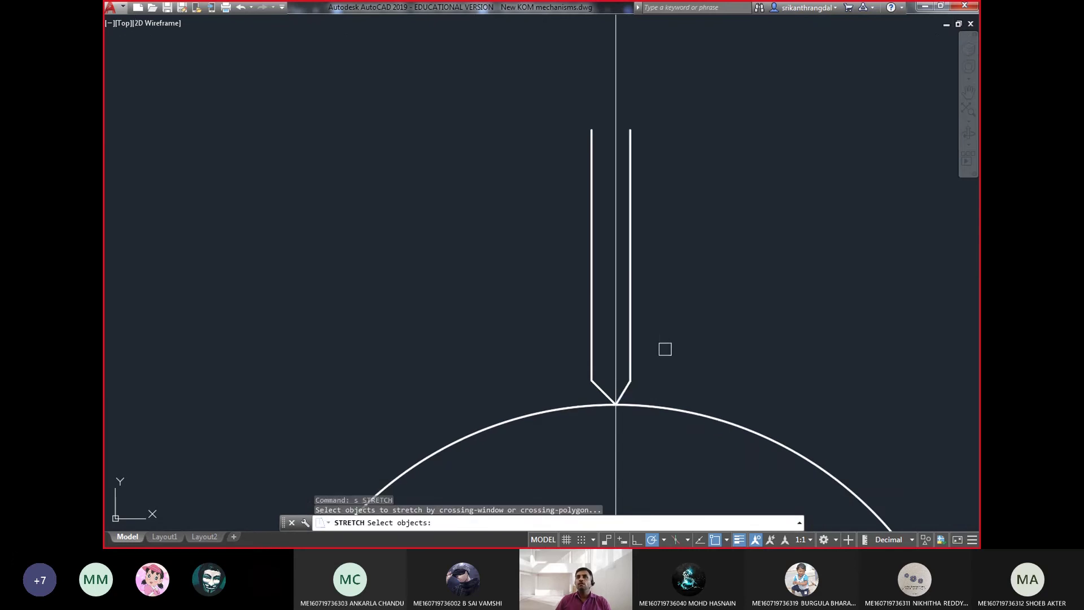
{"action": "left_click", "coordinate": [666, 350]}
{"action": "left_click", "coordinate": [545, 383]}
{"action": "key", "text": "Return"}
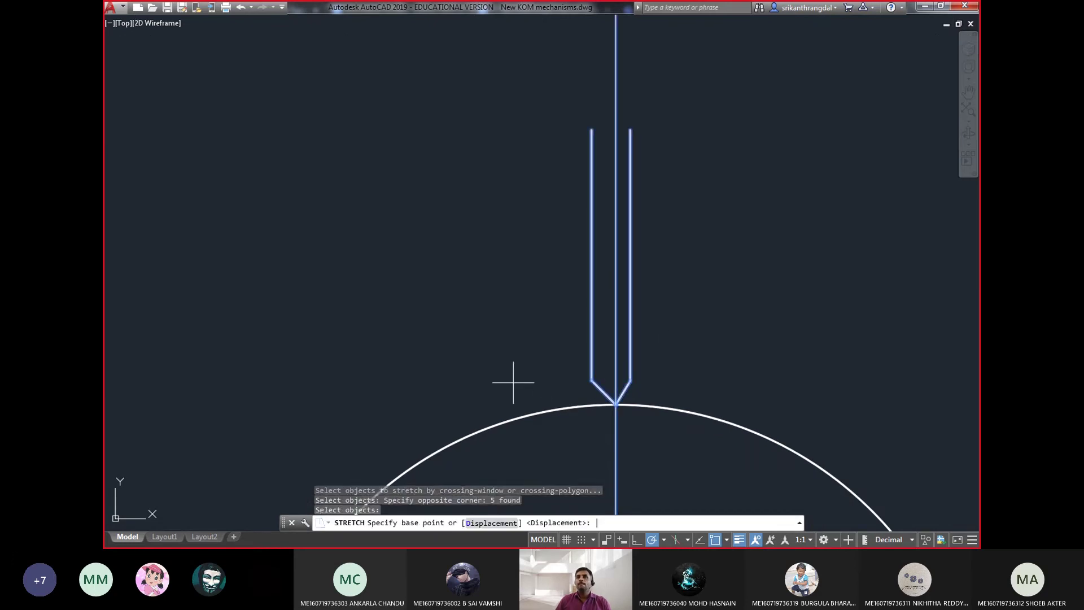
{"action": "left_click", "coordinate": [513, 371]}
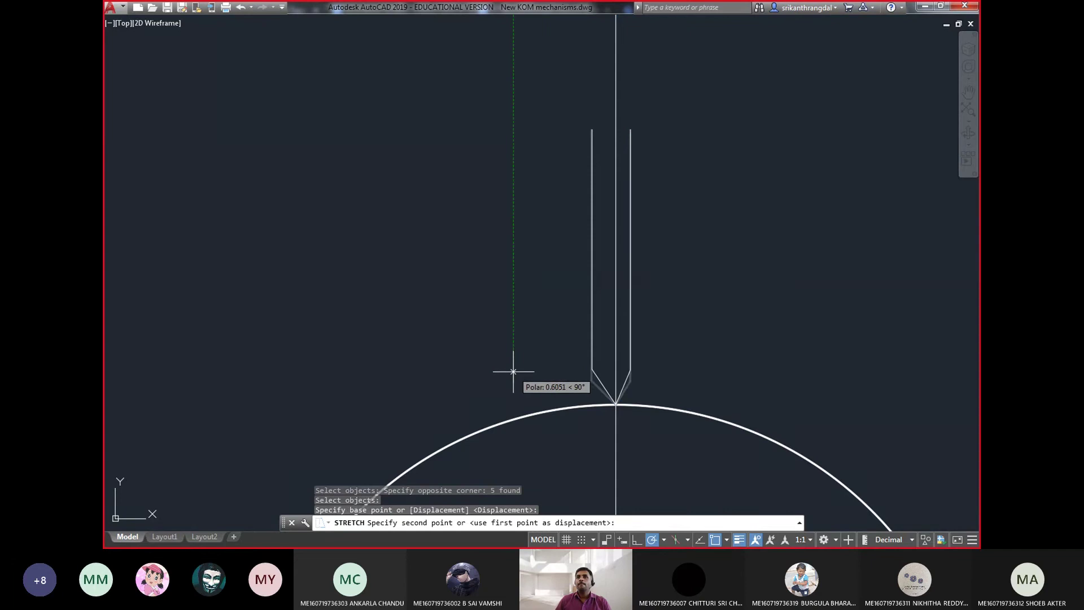
{"action": "left_click", "coordinate": [514, 369]}
{"action": "key", "text": "Escape"}
{"action": "key", "text": "Escape"}
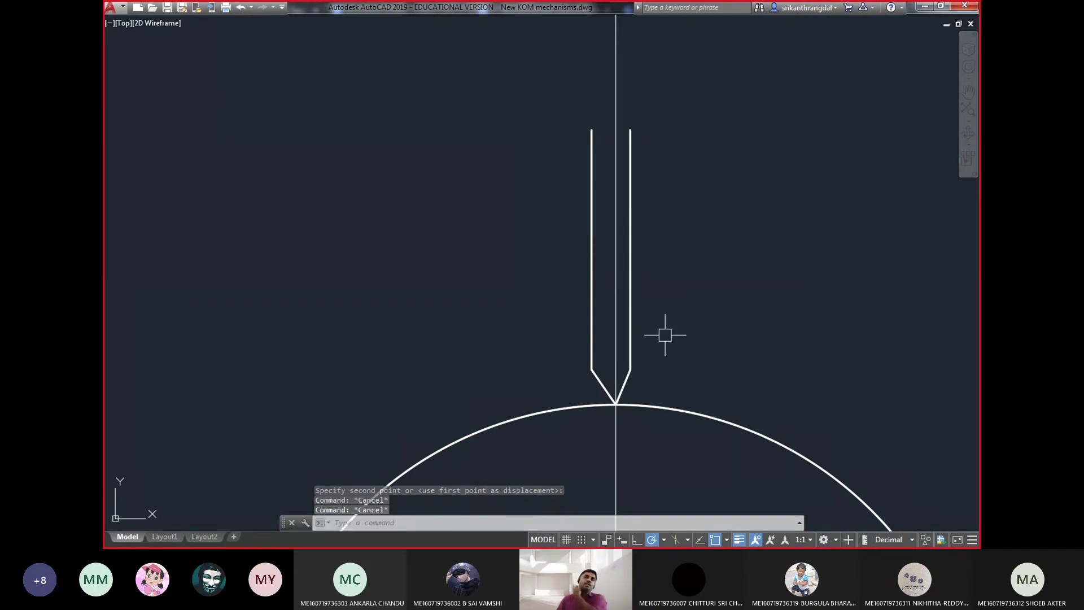
{"action": "scroll", "coordinate": [666, 340], "scroll_direction": "down", "scroll_amount": 2}
{"action": "middle_click_drag", "start_coordinate": [695, 384], "coordinate": [681, 354]}
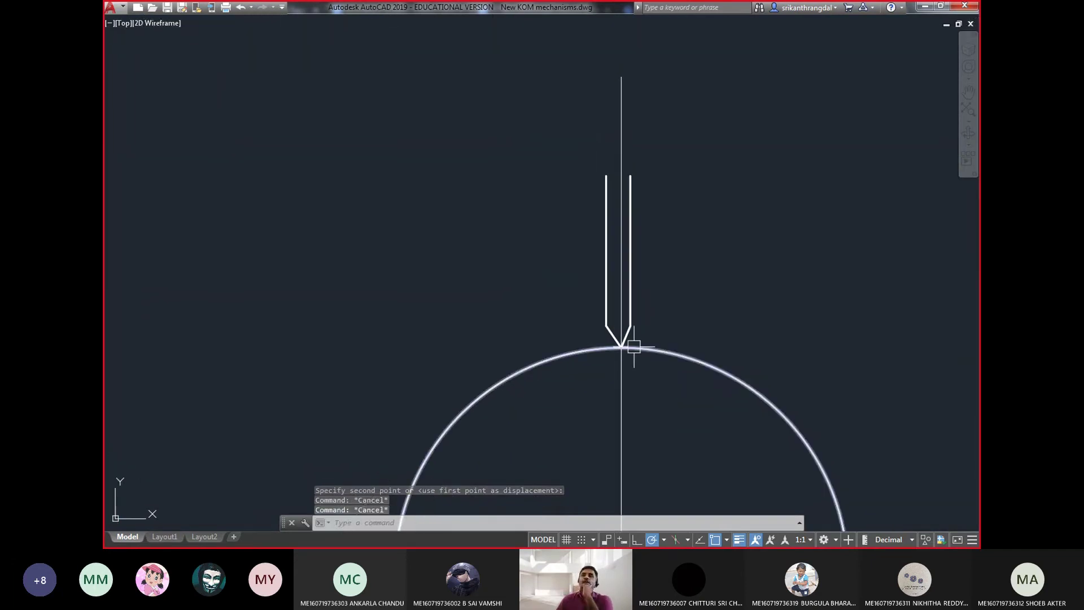
{"action": "middle_click_drag", "start_coordinate": [635, 387], "coordinate": [626, 357]}
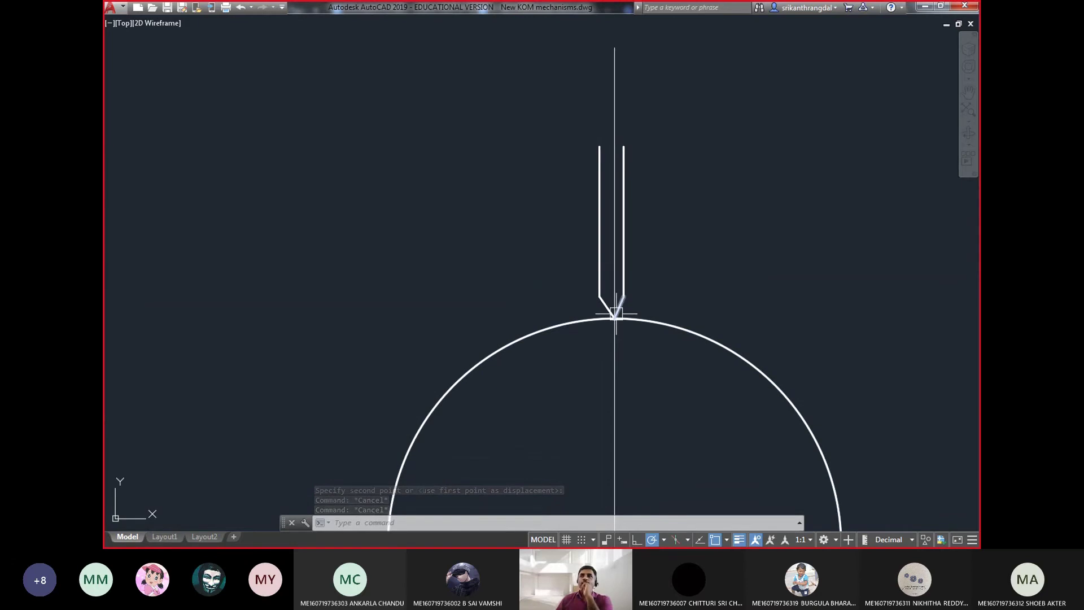
{"action": "scroll", "coordinate": [627, 329], "scroll_direction": "down", "scroll_amount": 2}
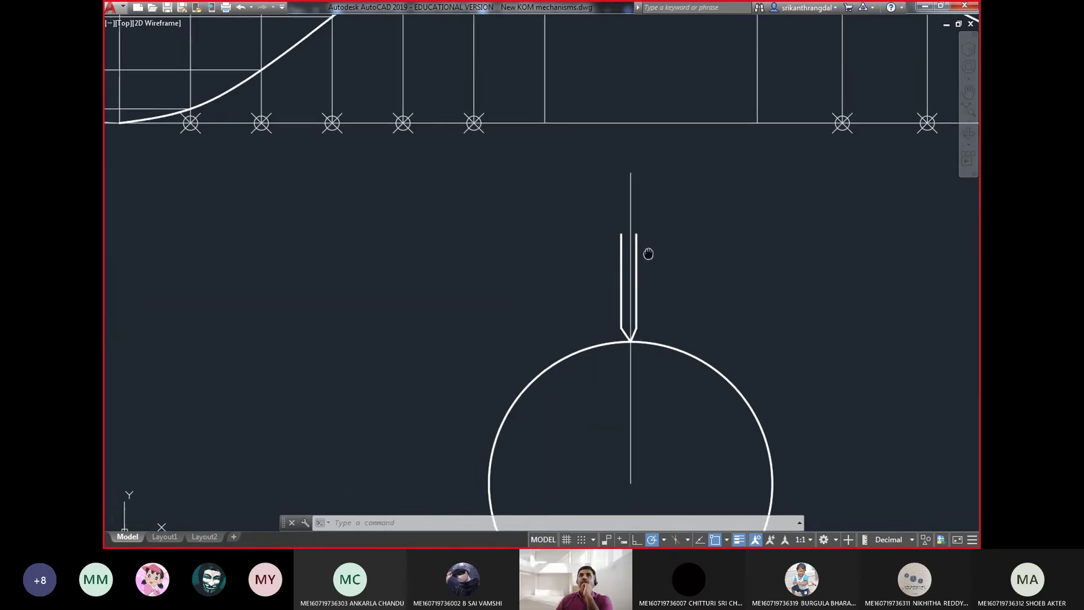
{"action": "middle_click_drag", "start_coordinate": [646, 247], "coordinate": [667, 460]}
{"action": "scroll", "coordinate": [672, 446], "scroll_direction": "down", "scroll_amount": 2}
{"action": "scroll", "coordinate": [761, 179], "scroll_direction": "up", "scroll_amount": 2}
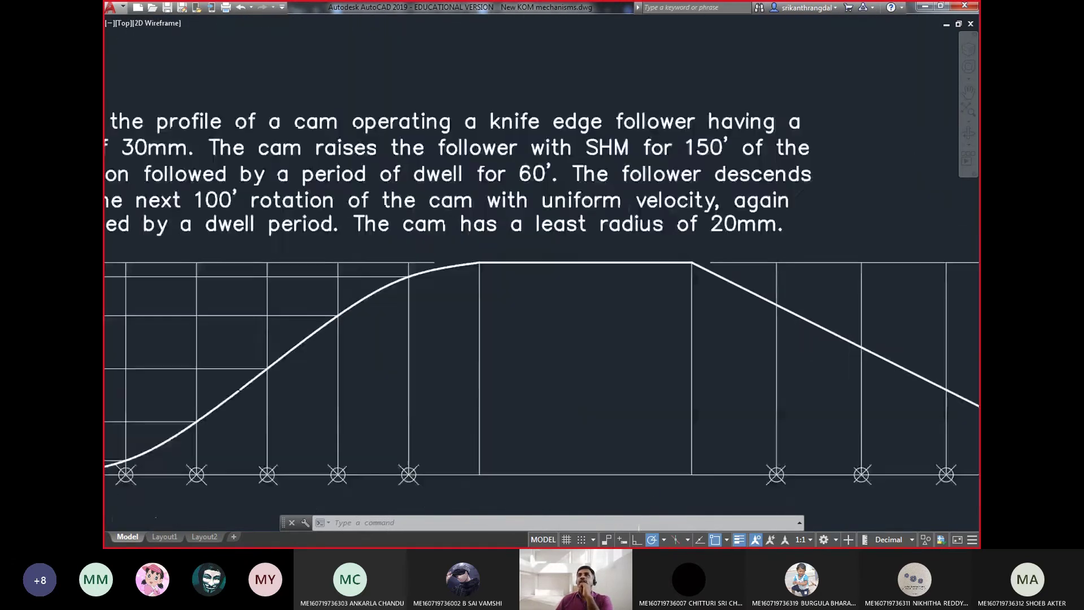
{"action": "scroll", "coordinate": [761, 179], "scroll_direction": "up", "scroll_amount": 2}
{"action": "double_click", "coordinate": [669, 129]}
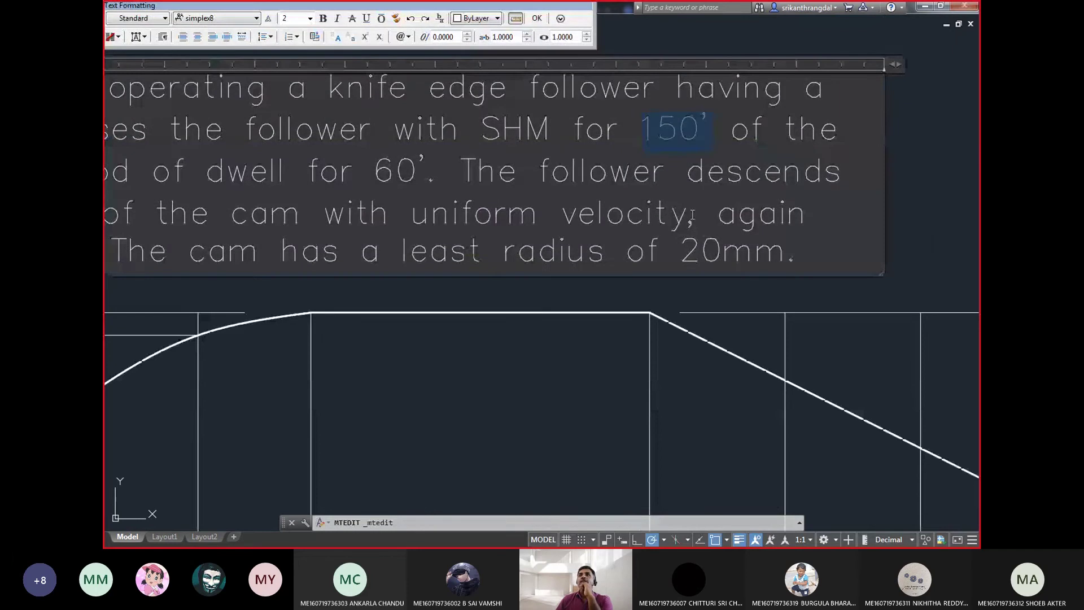
{"action": "left_click", "coordinate": [673, 332]}
{"action": "scroll", "coordinate": [633, 378], "scroll_direction": "down", "scroll_amount": 3}
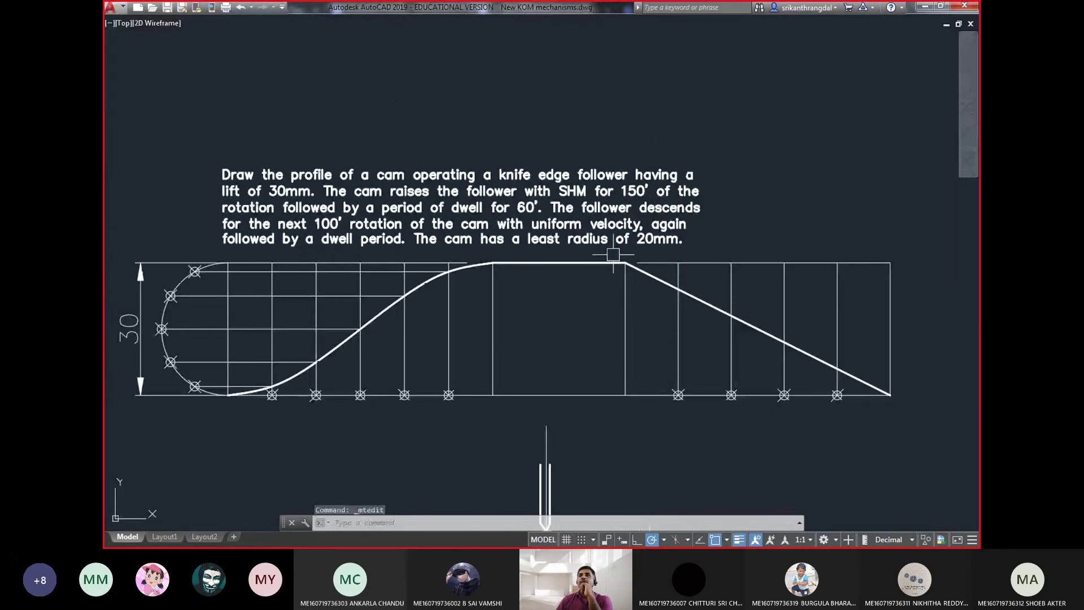
{"action": "middle_click_drag", "start_coordinate": [633, 381], "coordinate": [622, 243]}
{"action": "type", "text": "I"}
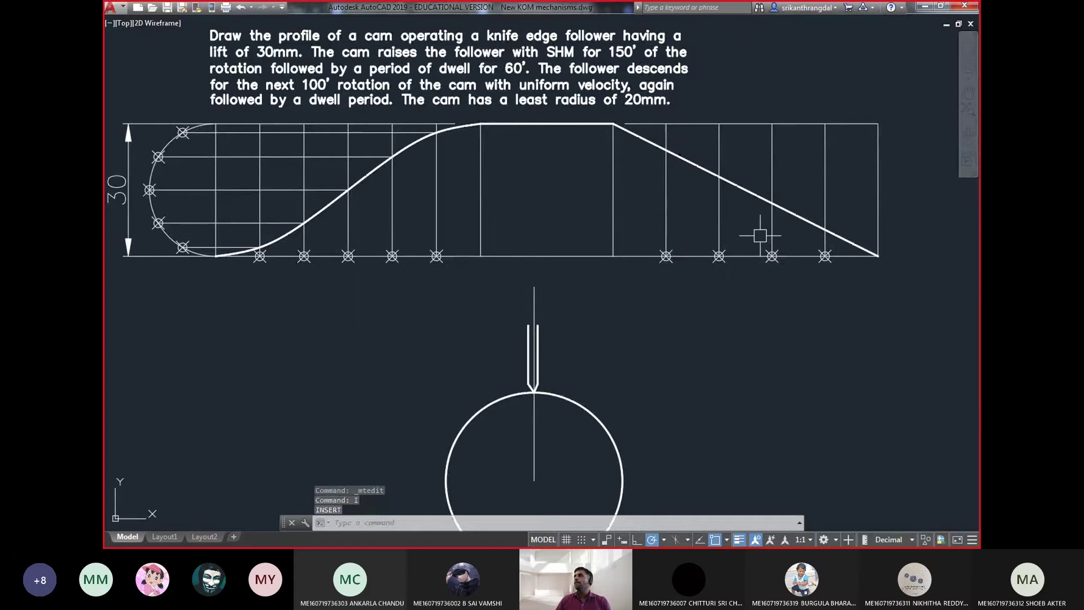
{"action": "left_click", "coordinate": [527, 363]}
{"action": "key", "text": "Escape"}
{"action": "key", "text": "Escape"}
{"action": "key", "text": "Escape"}
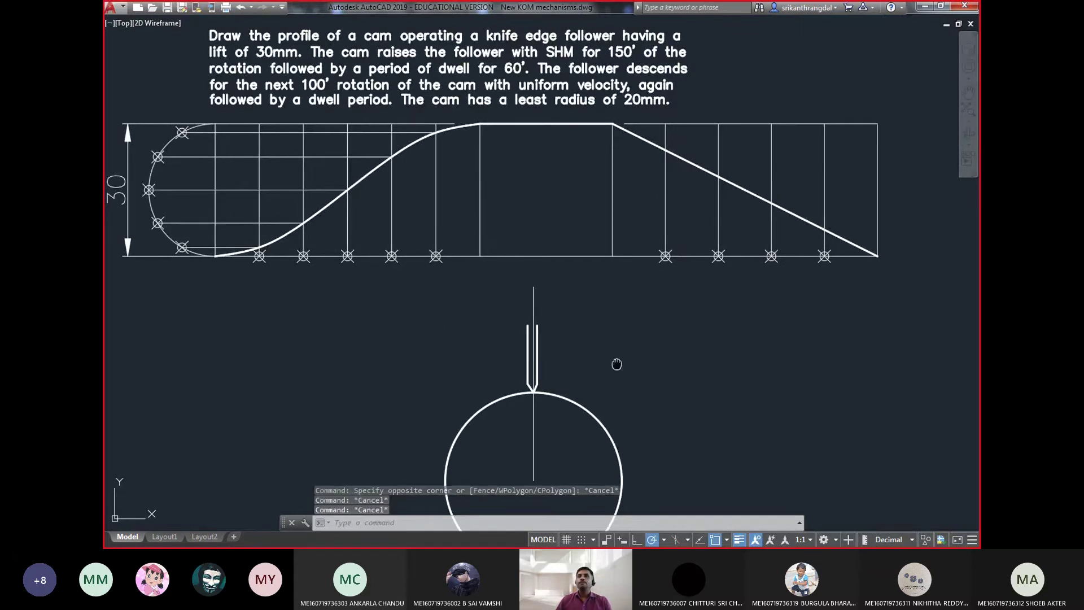
{"action": "middle_click_drag", "start_coordinate": [617, 363], "coordinate": [588, 278]}
- Rotate a copy of the vertical centre line 150° about the circle centre
{"action": "left_click", "coordinate": [526, 352]}
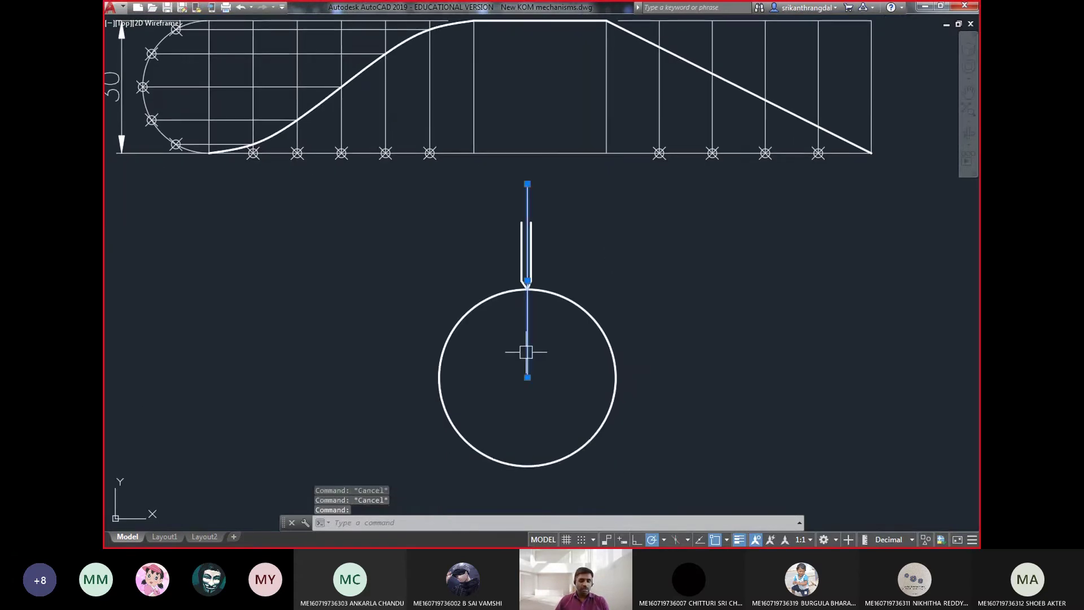
{"action": "type", "text": "ro"}
{"action": "key", "text": "Return"}
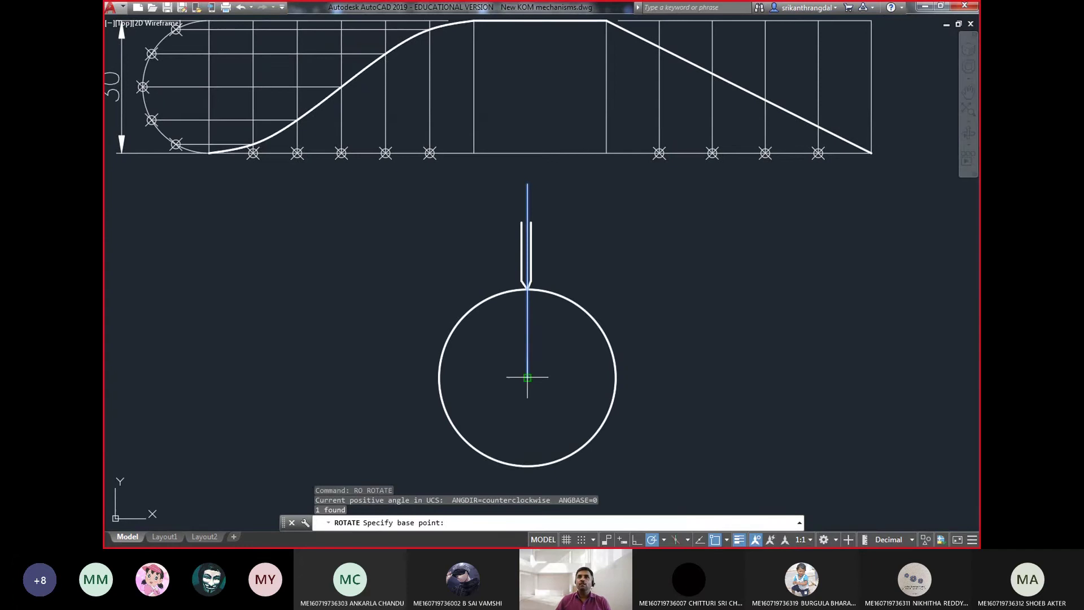
{"action": "left_click", "coordinate": [527, 377]}
{"action": "type", "text": "c"}
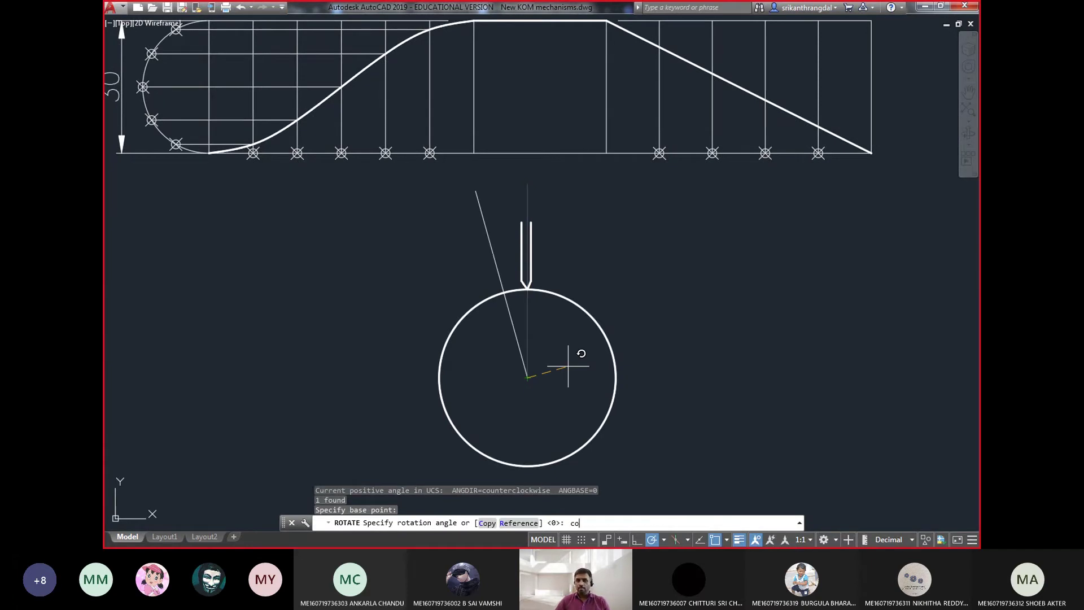
{"action": "key", "text": "Return"}
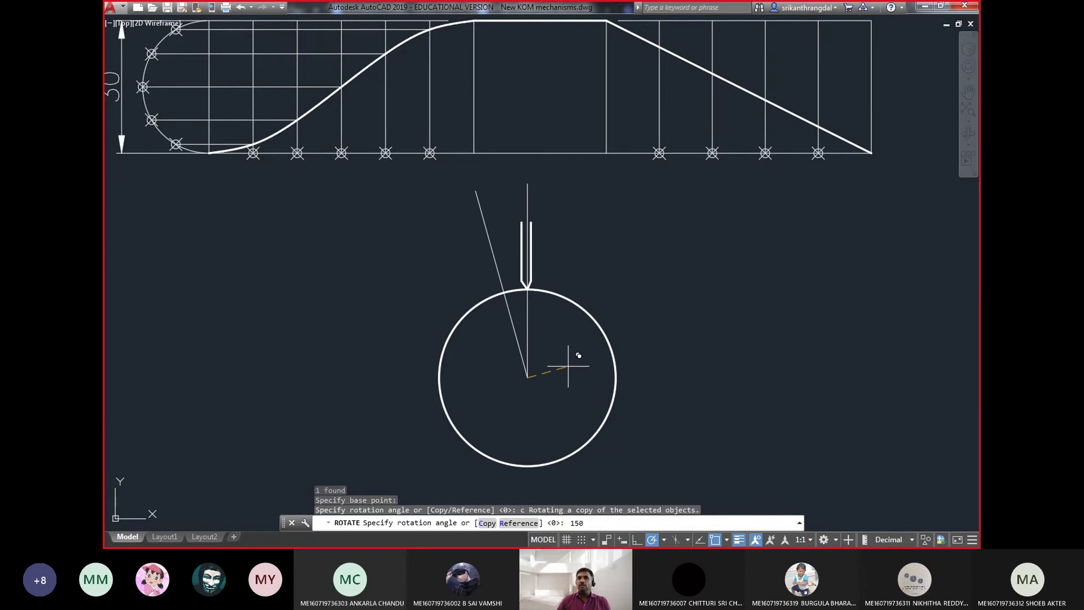
{"action": "key", "text": "Return"}
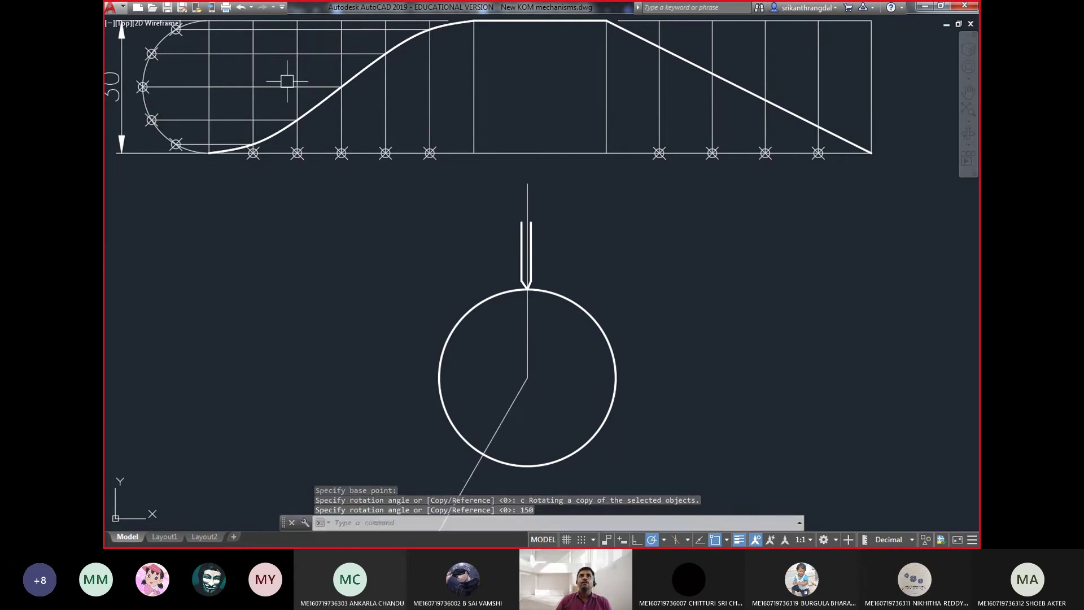
- Add a 150° angular dimension between the centre line and the new radial line
{"action": "key", "text": "ctrl+0"}
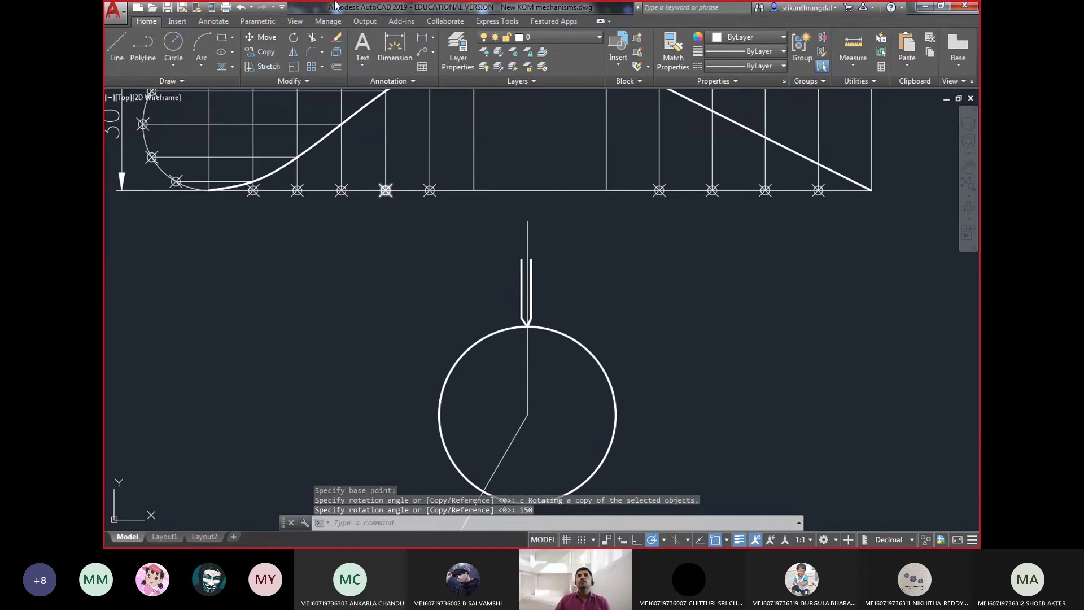
{"action": "left_click", "coordinate": [433, 37]}
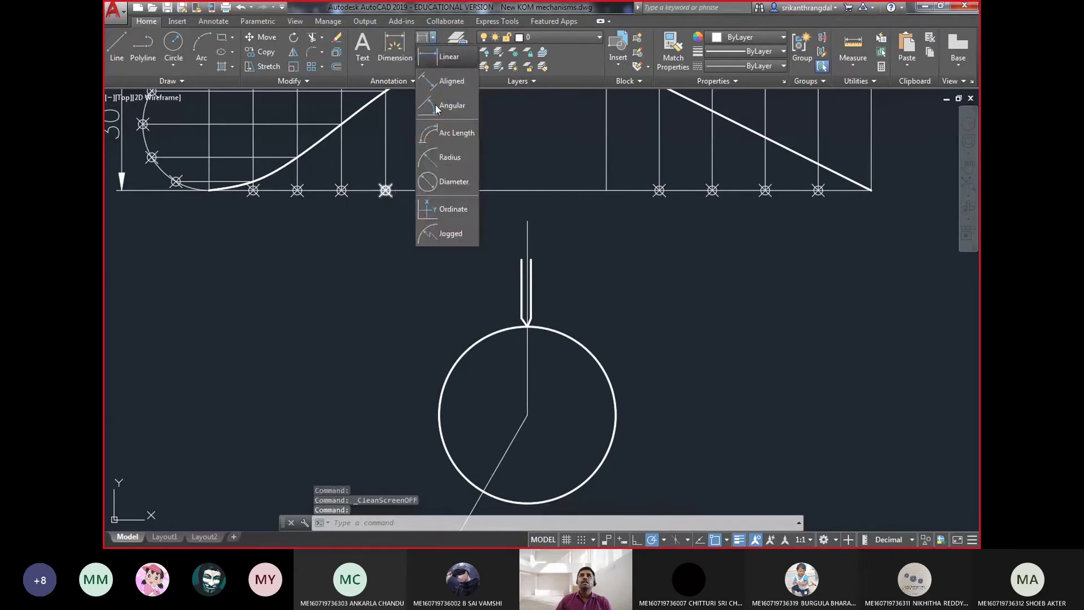
{"action": "left_click", "coordinate": [443, 107]}
{"action": "left_click", "coordinate": [528, 398]}
{"action": "left_click", "coordinate": [522, 425]}
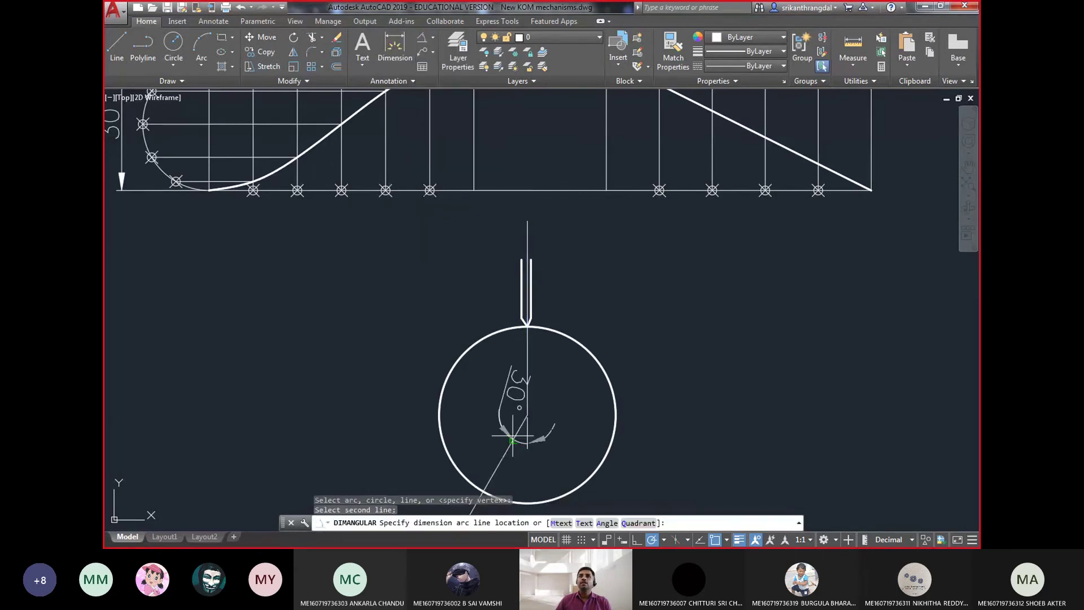
{"action": "left_click", "coordinate": [489, 415]}
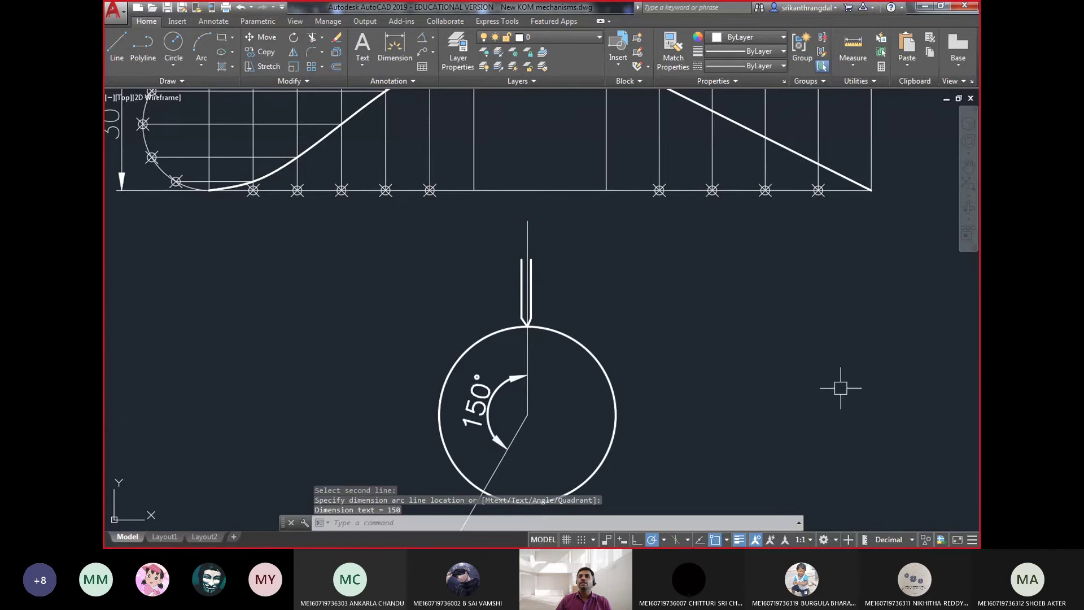
{"action": "middle_click_drag", "start_coordinate": [701, 411], "coordinate": [694, 399]}
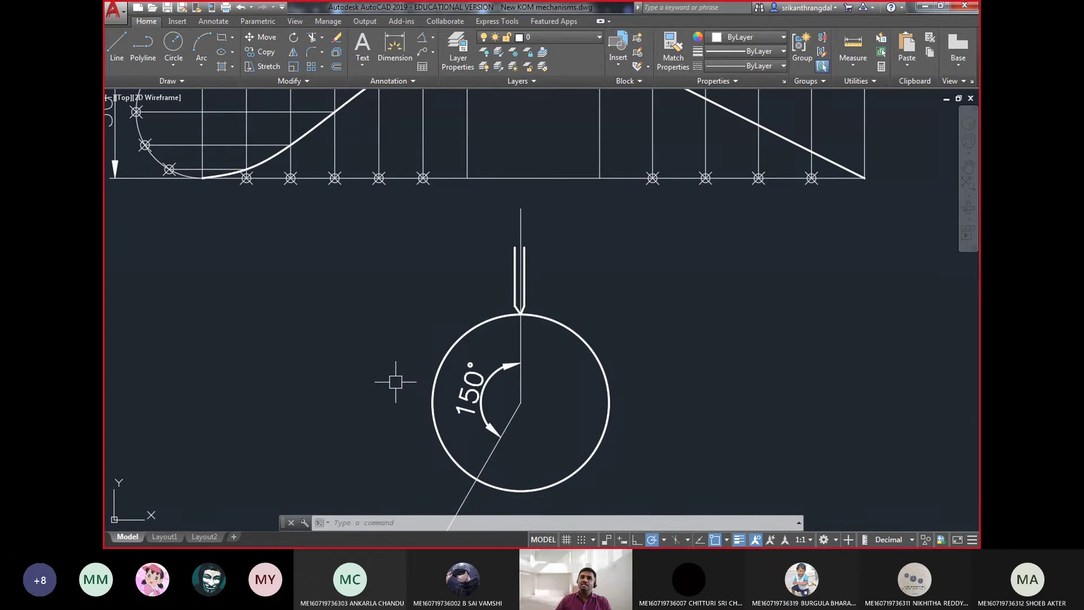
- Trim the centre line above the follower using the circle as boundary
{"action": "left_click", "coordinate": [559, 317]}
{"action": "type", "text": "tr"}
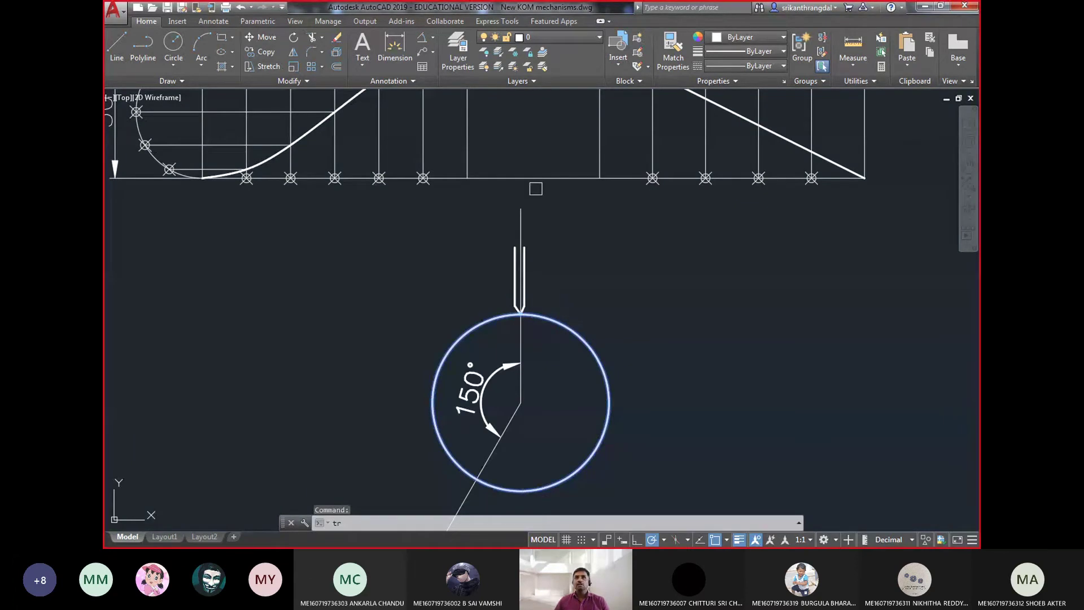
{"action": "key", "text": "Return"}
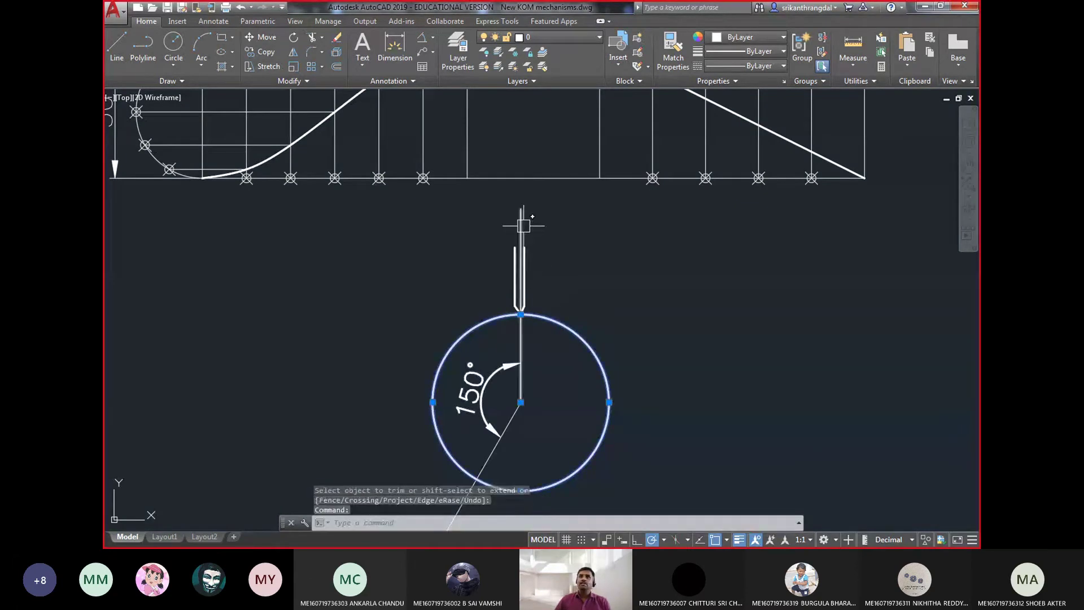
{"action": "left_click", "coordinate": [520, 226]}
{"action": "middle_click_drag", "start_coordinate": [596, 318], "coordinate": [588, 275]}
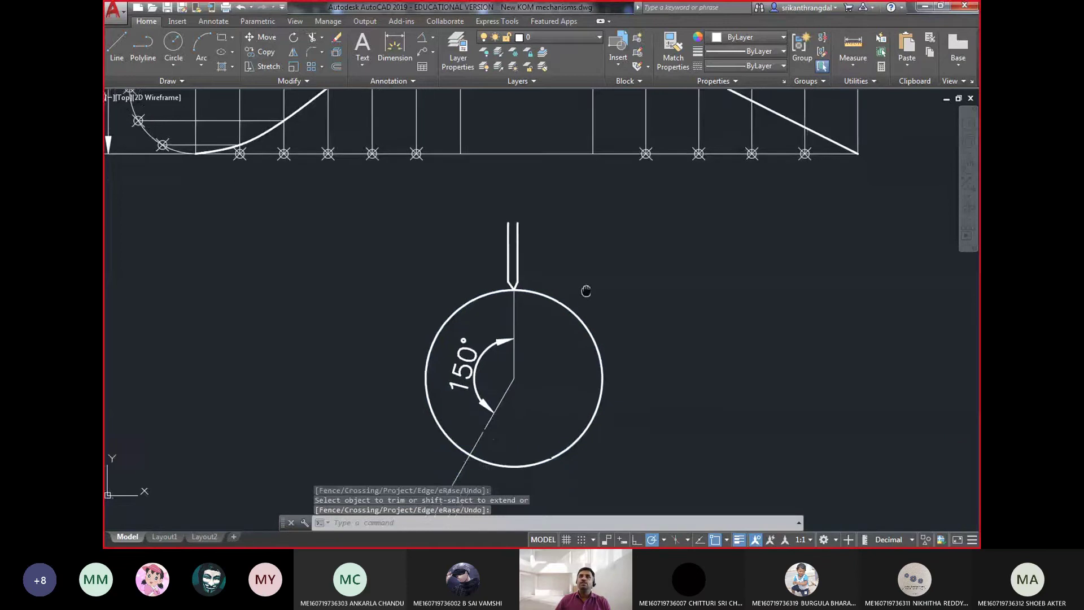
{"action": "key", "text": "Return"}
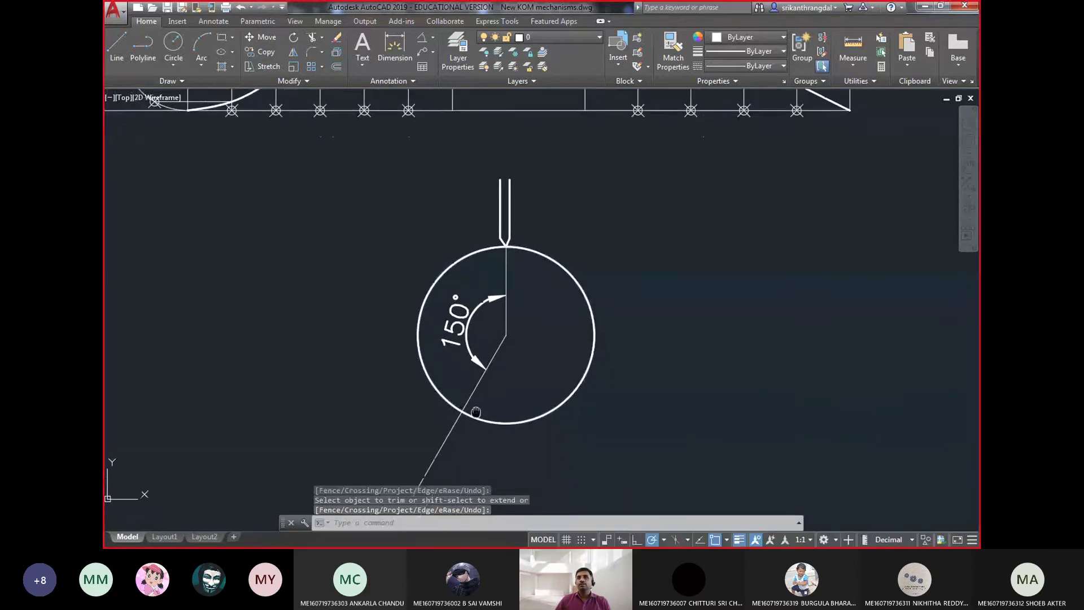
{"action": "middle_click_drag", "start_coordinate": [547, 257], "coordinate": [571, 475]}
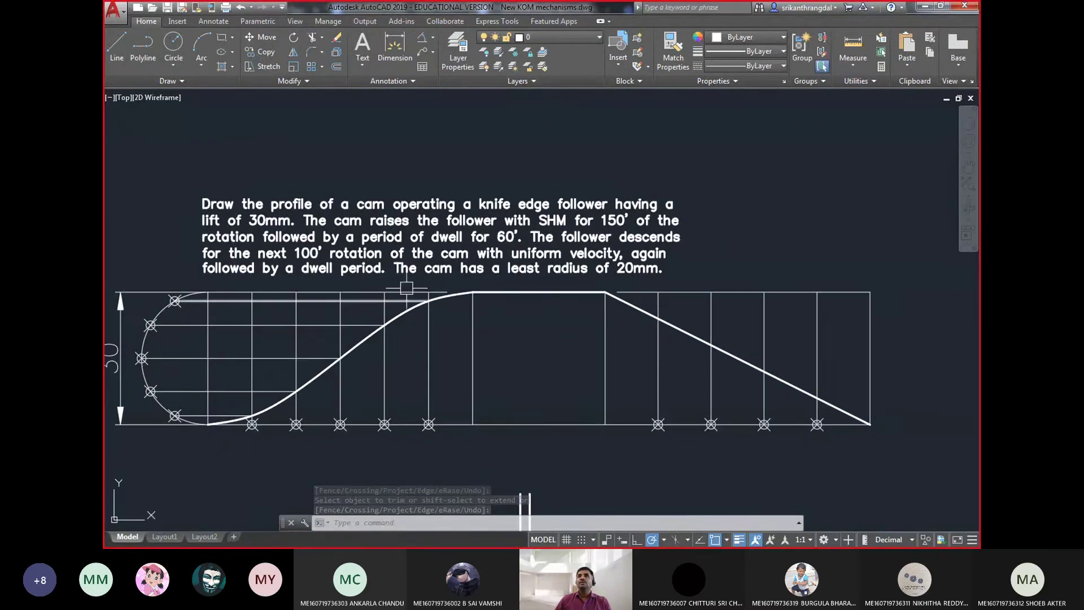
{"action": "scroll", "coordinate": [434, 273], "scroll_direction": "up", "scroll_amount": 2}
{"action": "middle_click_drag", "start_coordinate": [435, 272], "coordinate": [491, 273]}
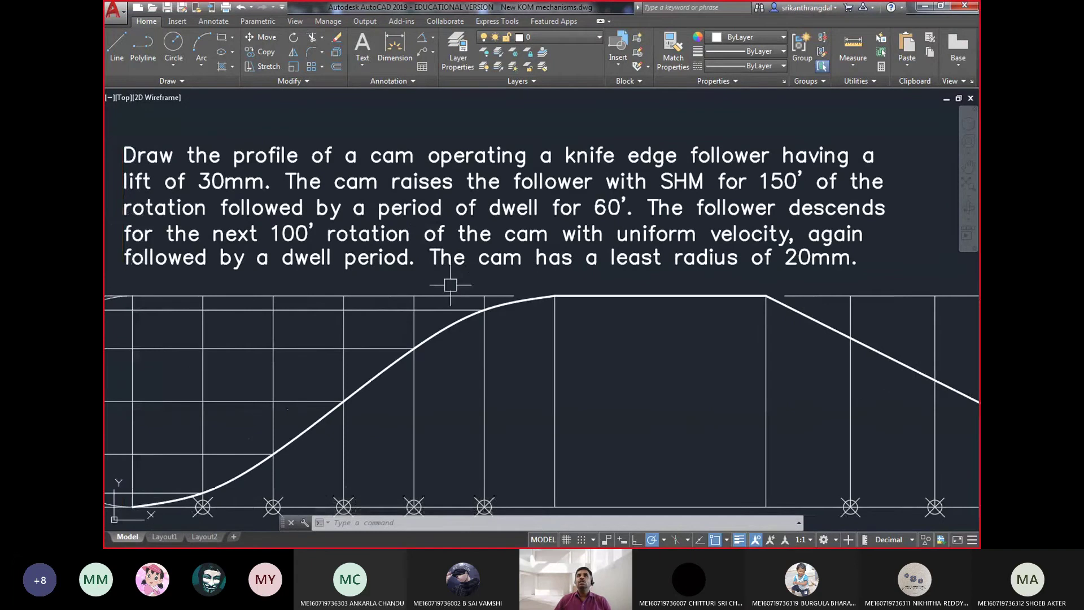
{"action": "double_click", "coordinate": [497, 207]}
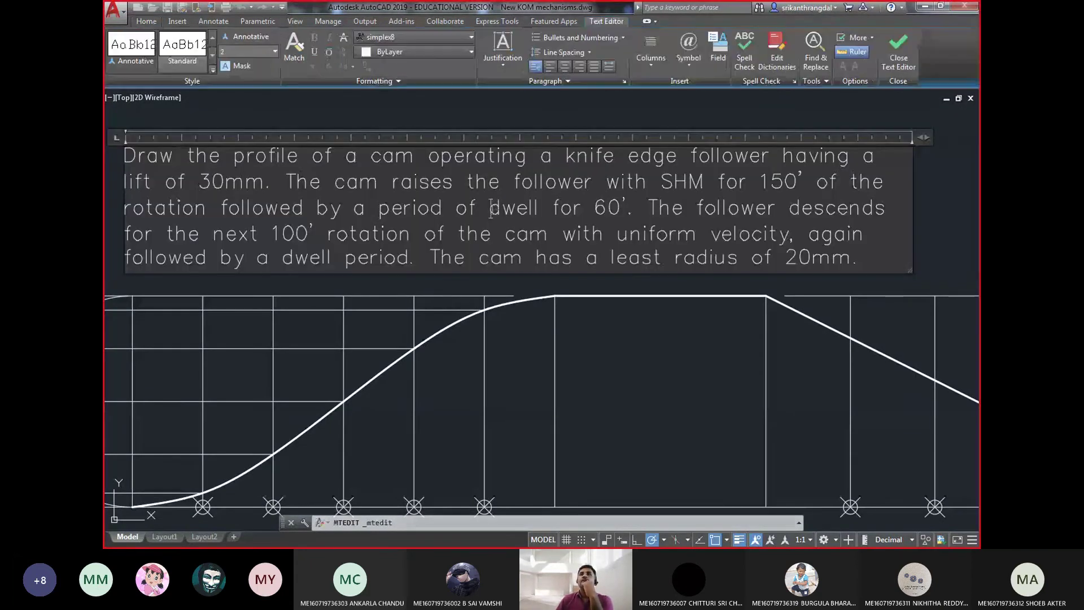
{"action": "left_click_drag", "start_coordinate": [489, 208], "coordinate": [629, 210]}
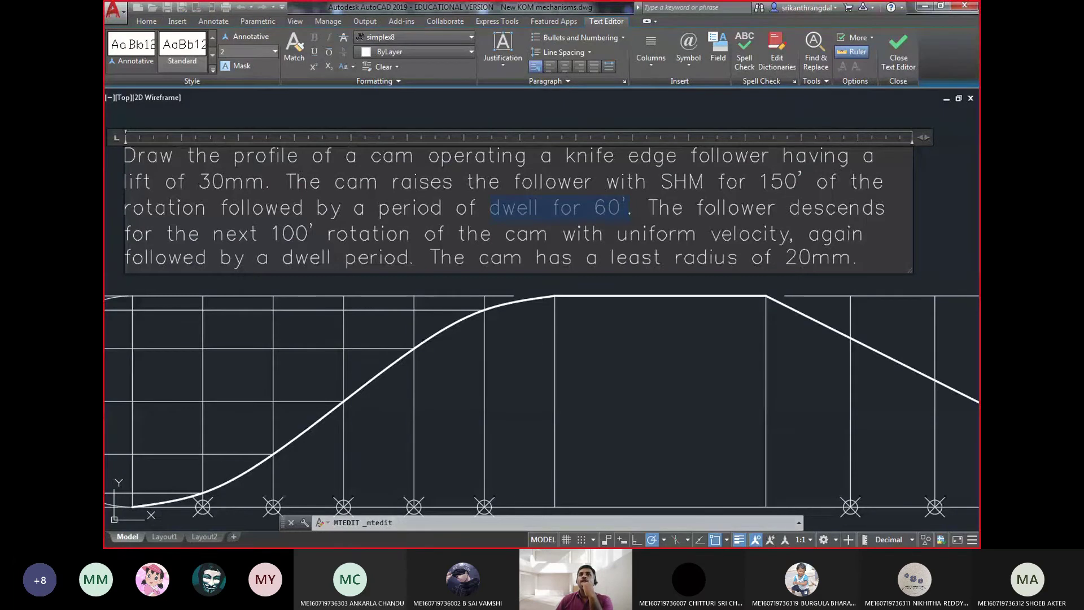
{"action": "left_click", "coordinate": [533, 346]}
{"action": "scroll", "coordinate": [597, 399], "scroll_direction": "down", "scroll_amount": 4}
{"action": "middle_click_drag", "start_coordinate": [597, 399], "coordinate": [547, 249]}
{"action": "scroll", "coordinate": [525, 316], "scroll_direction": "up", "scroll_amount": 3}
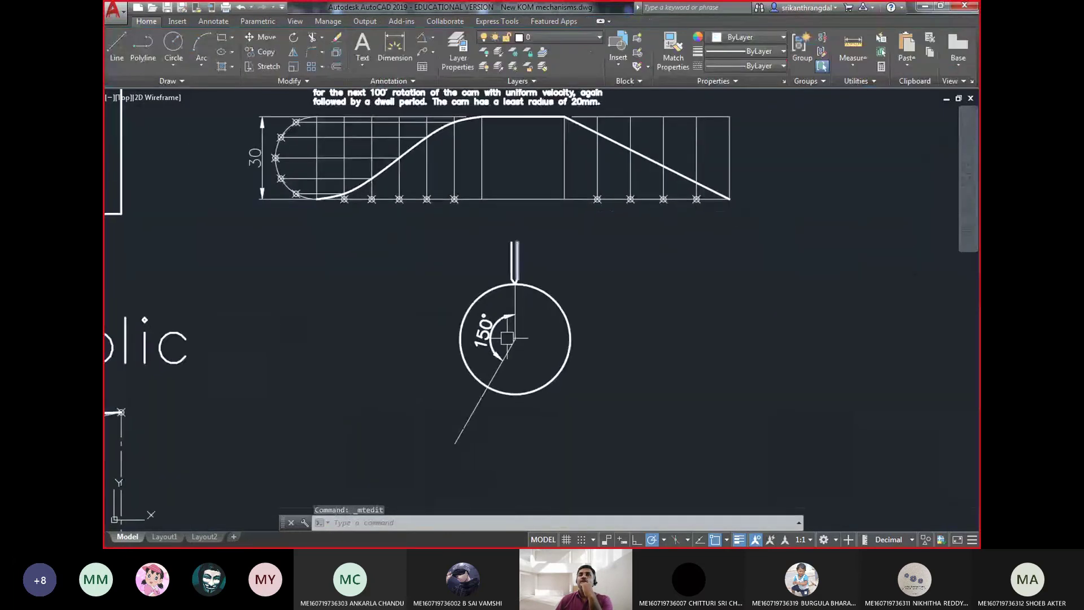
{"action": "scroll", "coordinate": [503, 352], "scroll_direction": "up", "scroll_amount": 3}
{"action": "left_click", "coordinate": [483, 300]}
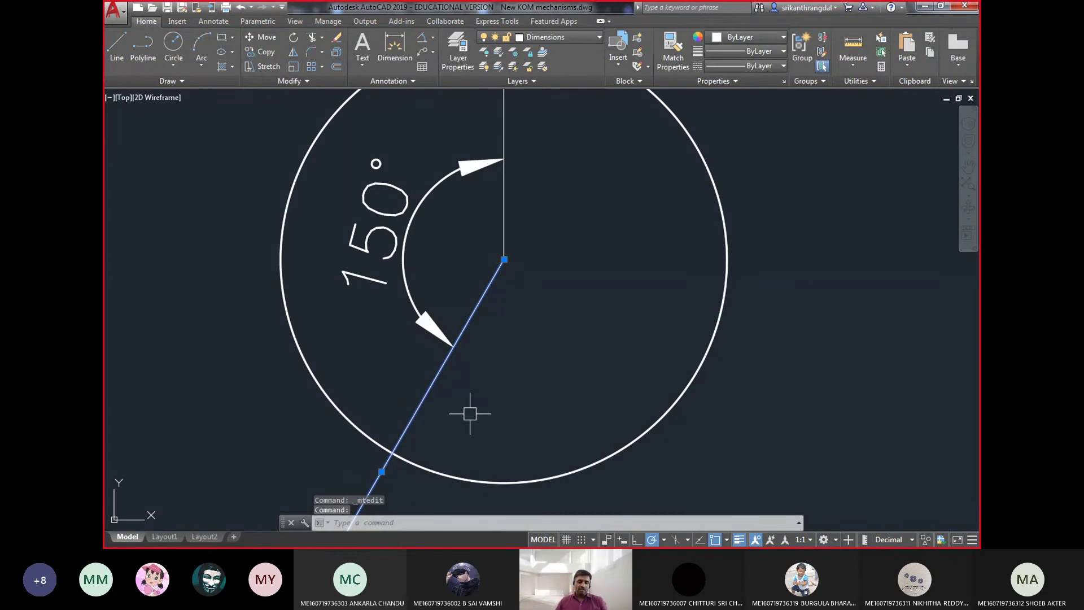
{"action": "type", "text": "ro"}
- Rotate a copy of the 150° line a further 60° about the circle centre
{"action": "key", "text": "Return"}
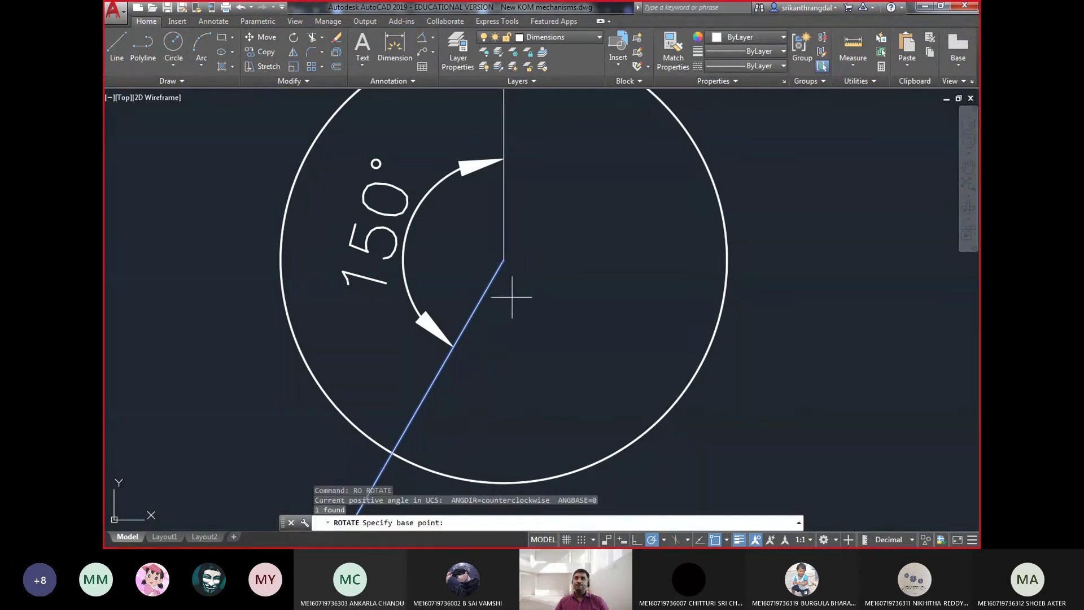
{"action": "left_click", "coordinate": [504, 259]}
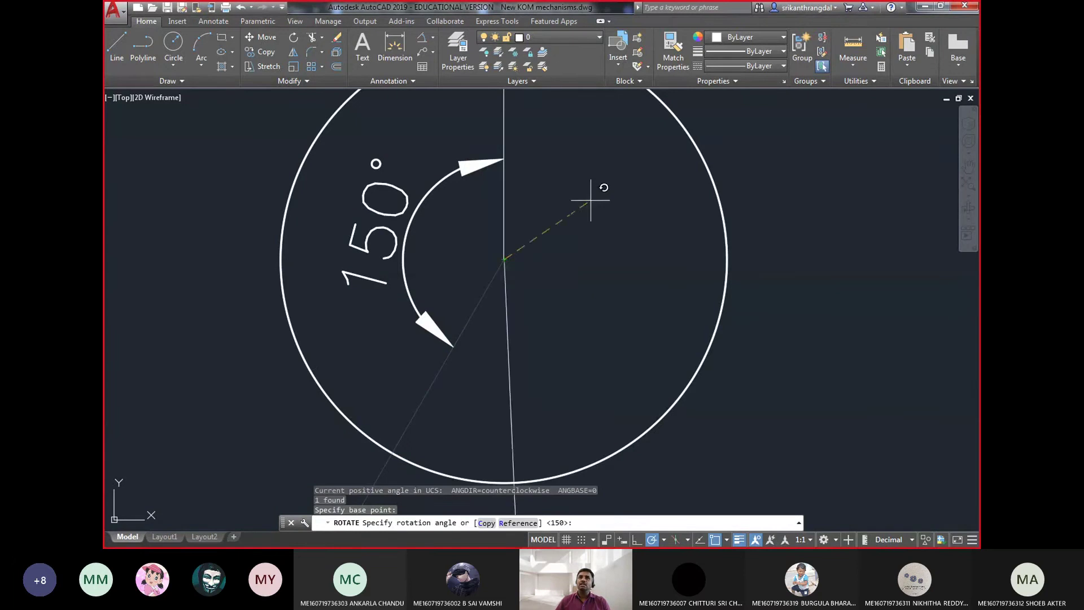
{"action": "type", "text": "c"}
{"action": "key", "text": "Return"}
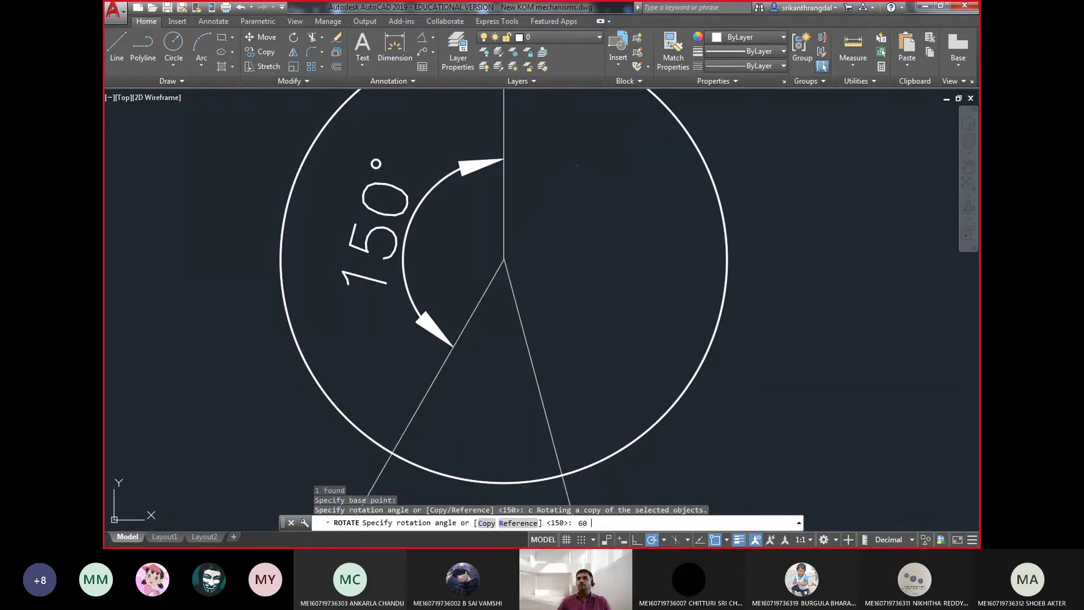
{"action": "key", "text": "Return"}
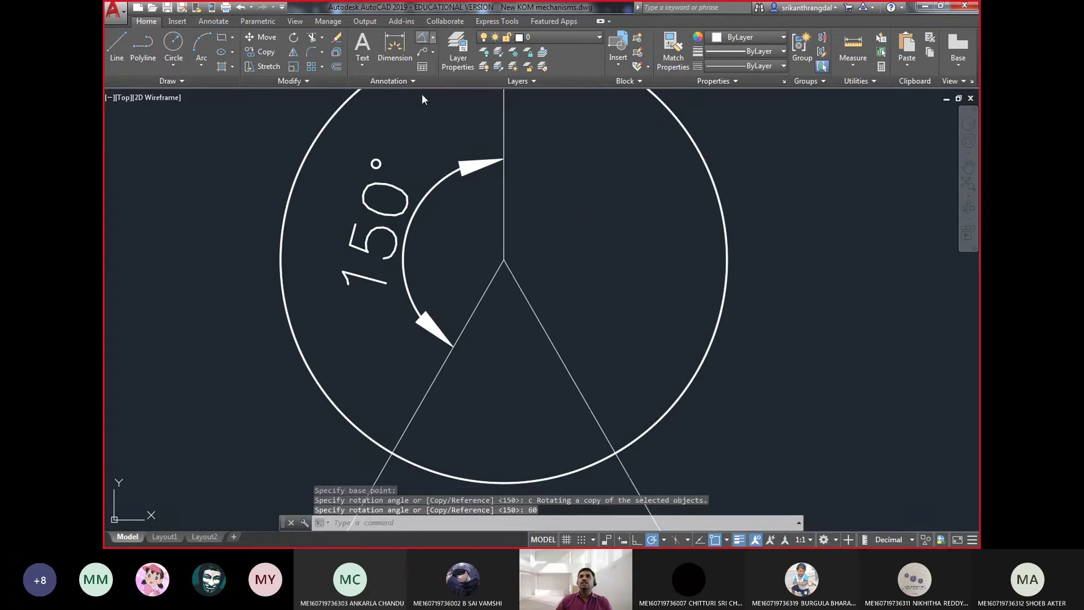
- Dimension the 60° dwell angle between the two slanted lines
{"action": "left_click", "coordinate": [467, 323]}
{"action": "left_click", "coordinate": [543, 328]}
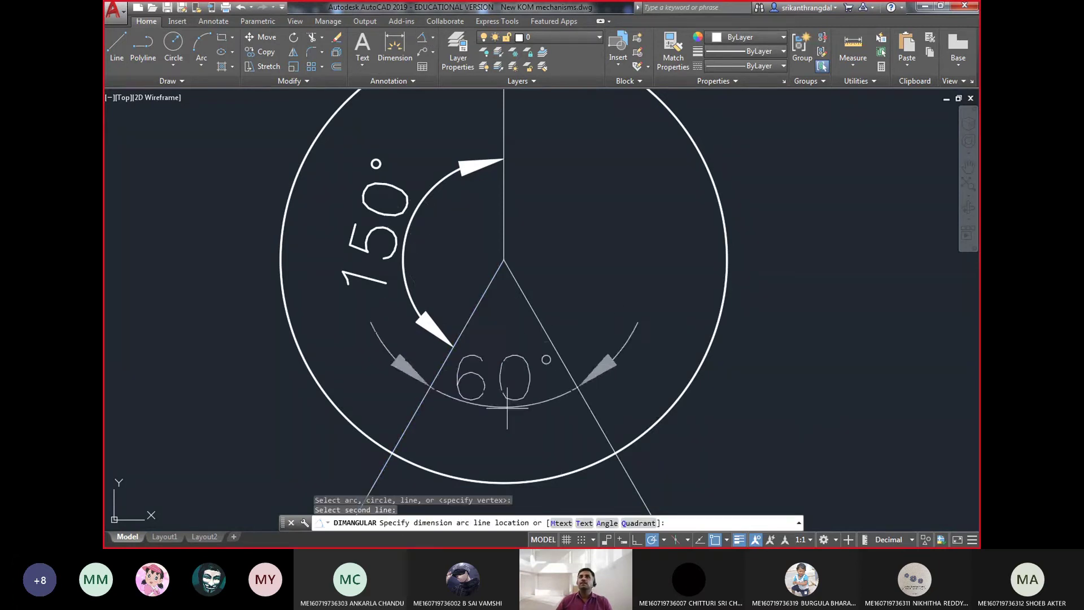
{"action": "left_click", "coordinate": [500, 395]}
{"action": "scroll", "coordinate": [416, 373], "scroll_direction": "down", "scroll_amount": 2}
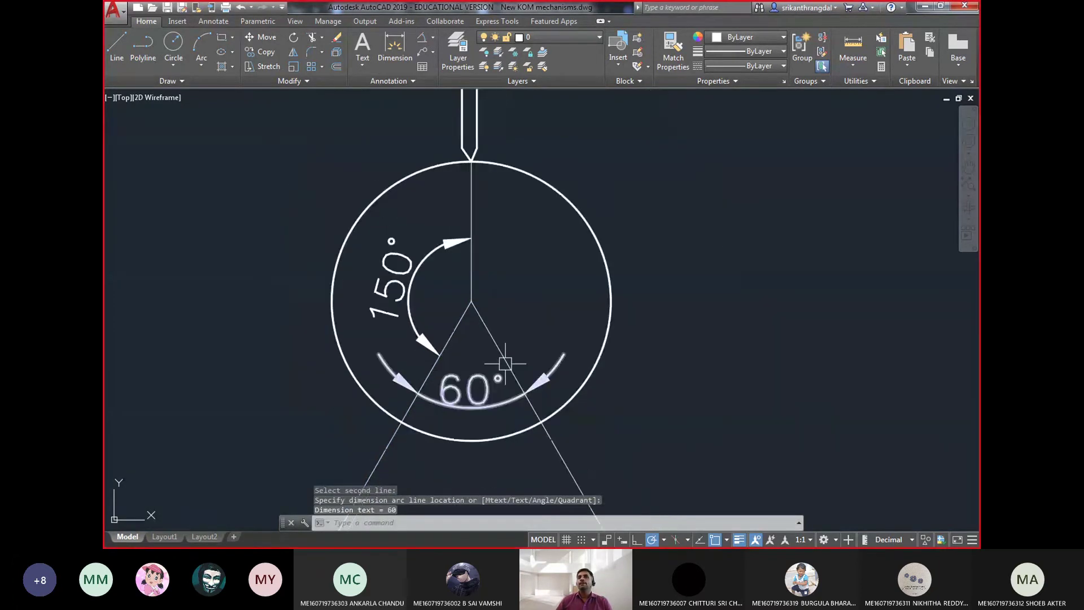
{"action": "key", "text": "Escape"}
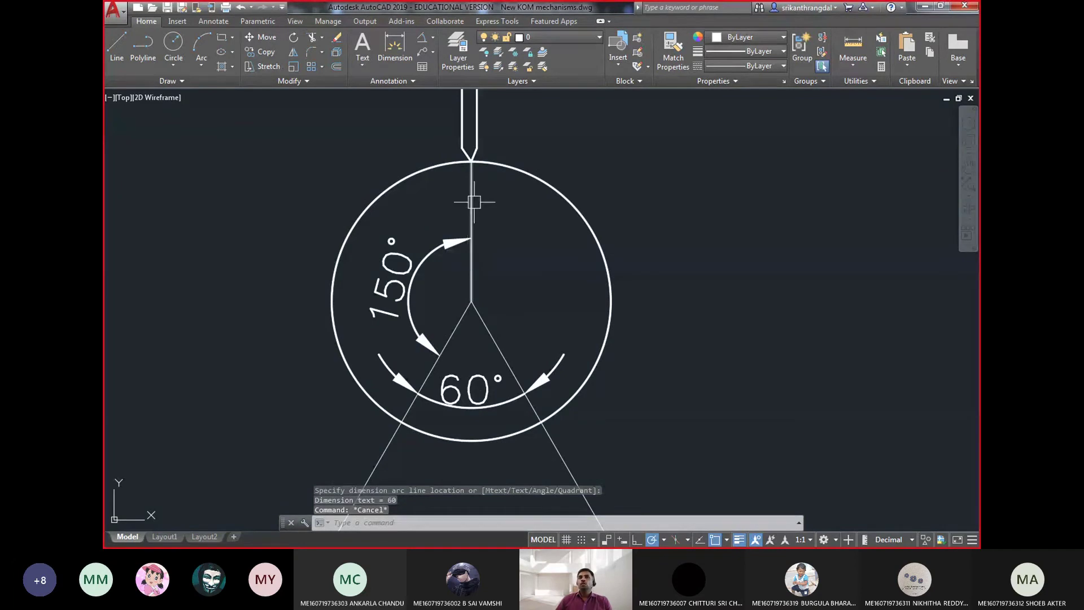
- Select and clear the centre and slanted lines, then pan to the displacement graph
{"action": "left_click", "coordinate": [473, 165]}
{"action": "left_click", "coordinate": [453, 332]}
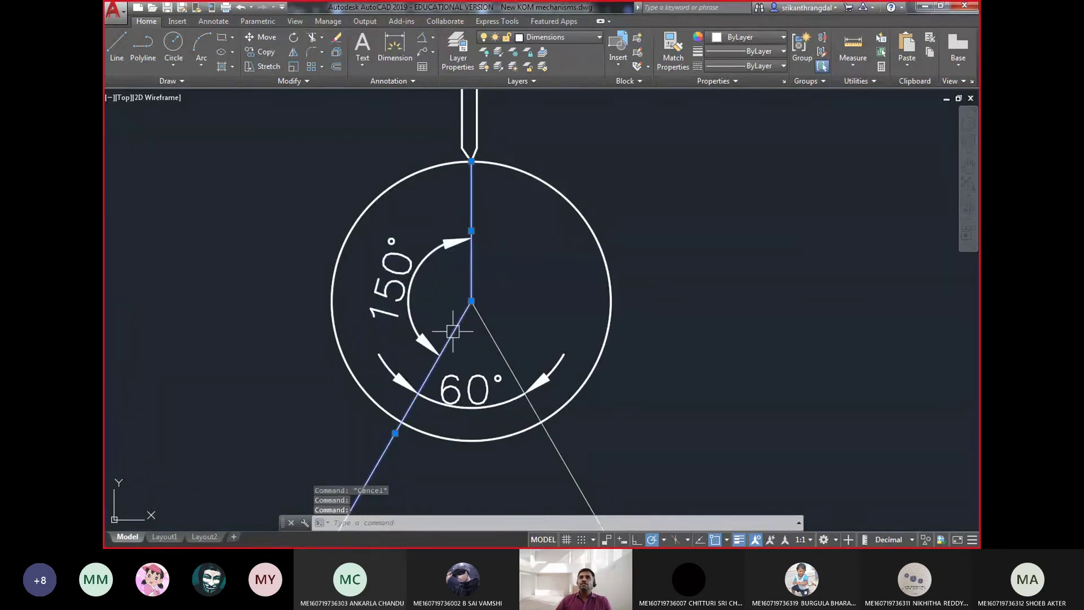
{"action": "key", "text": "Escape"}
{"action": "left_click", "coordinate": [499, 351]}
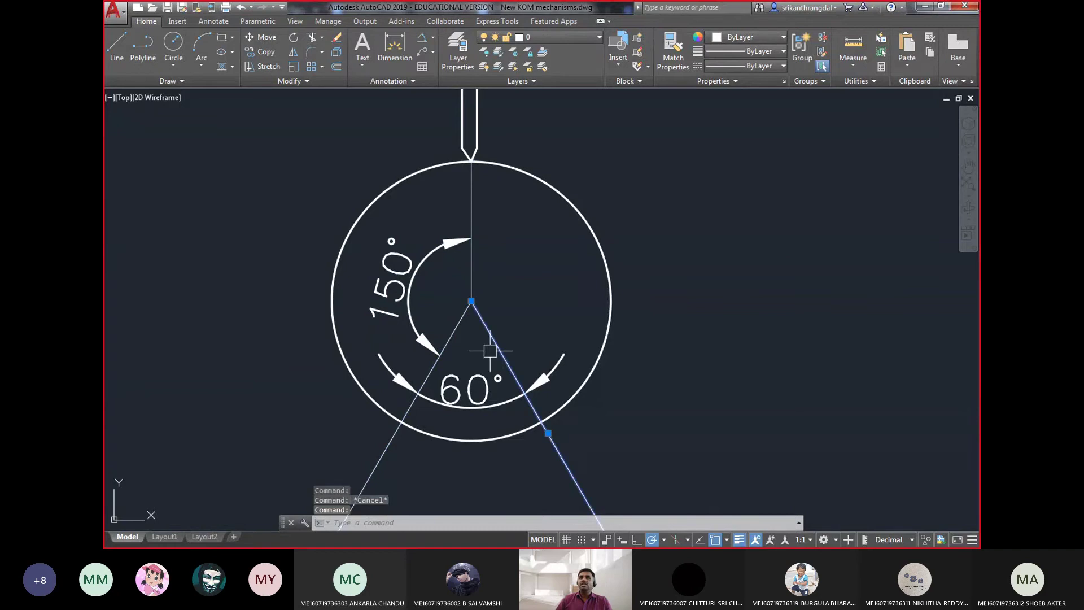
{"action": "left_click", "coordinate": [456, 329]}
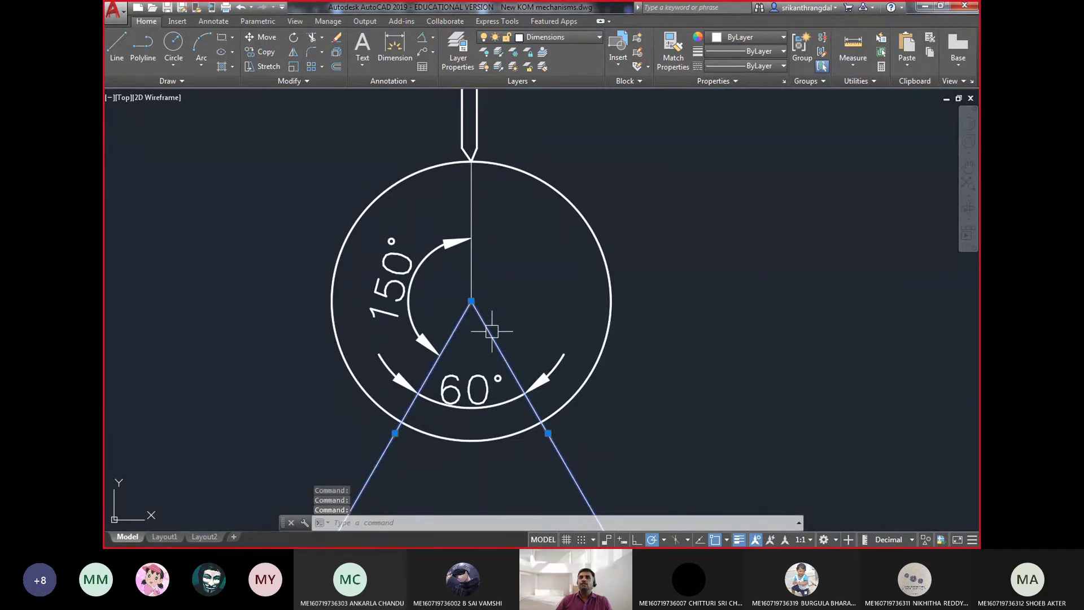
{"action": "key", "text": "Escape"}
{"action": "mouse_move", "coordinate": [618, 169]}
{"action": "middle_mouse_down"}
{"action": "mouse_move", "coordinate": [567, 433]}
{"action": "mouse_move", "coordinate": [554, 607]}
{"action": "middle_mouse_up"}
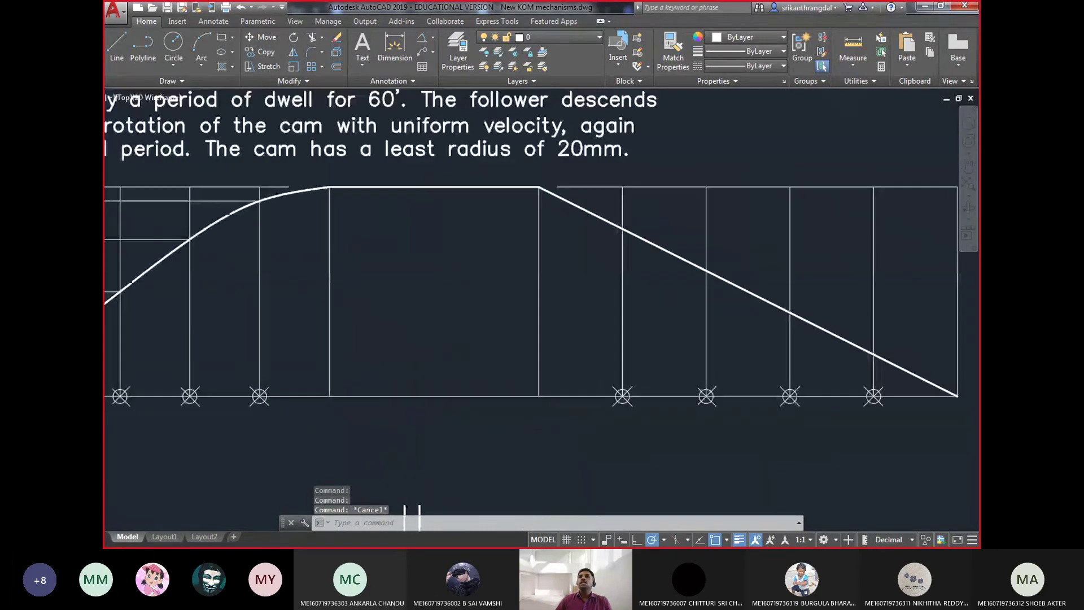
{"action": "scroll", "coordinate": [537, 464], "scroll_direction": "down", "scroll_amount": 3}
{"action": "scroll", "coordinate": [412, 312], "scroll_direction": "up", "scroll_amount": 3}
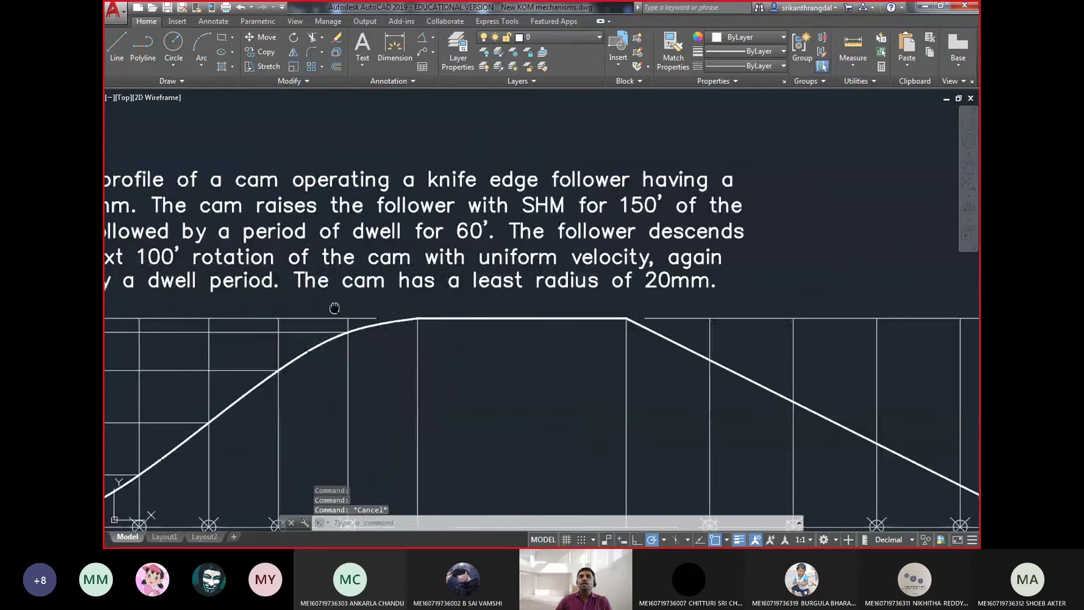
{"action": "middle_click_drag", "start_coordinate": [334, 307], "coordinate": [432, 272]}
{"action": "left_click", "coordinate": [432, 272]}
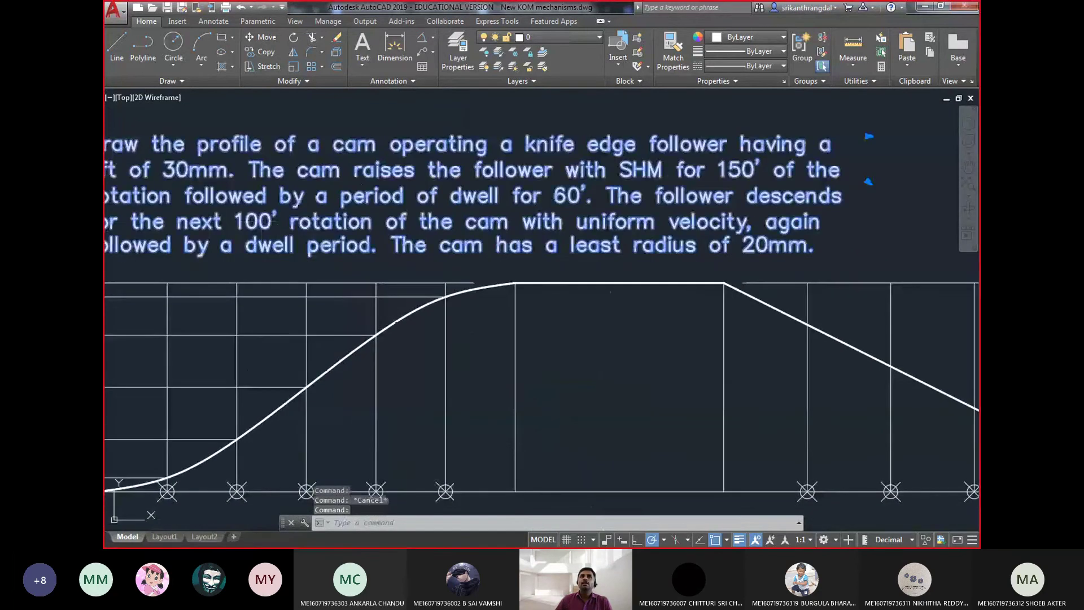
{"action": "double_click", "coordinate": [254, 222]}
{"action": "double_click", "coordinate": [254, 221]}
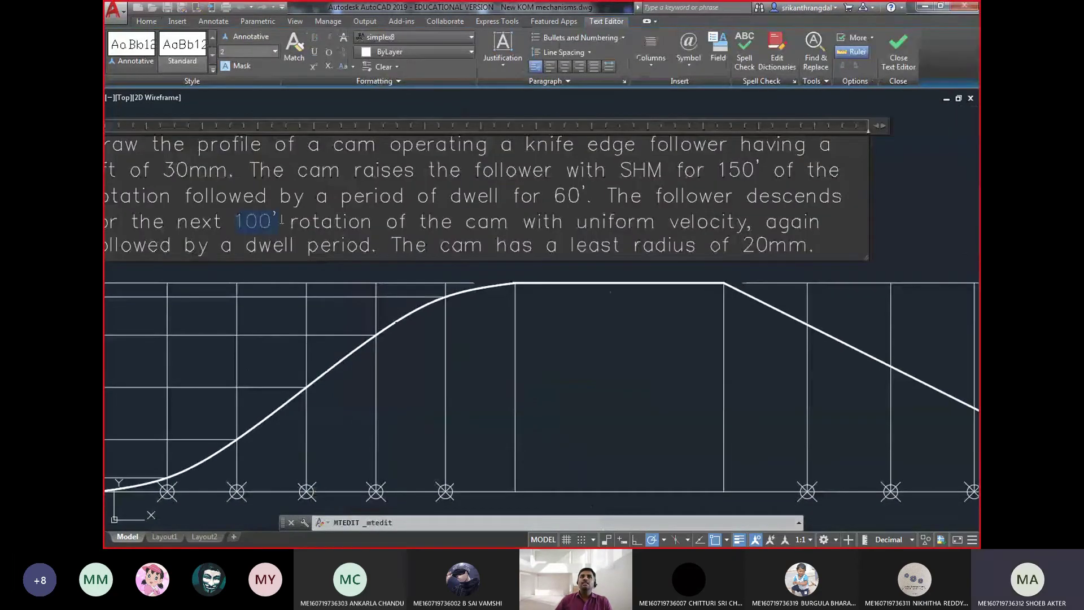
{"action": "left_click", "coordinate": [373, 337]}
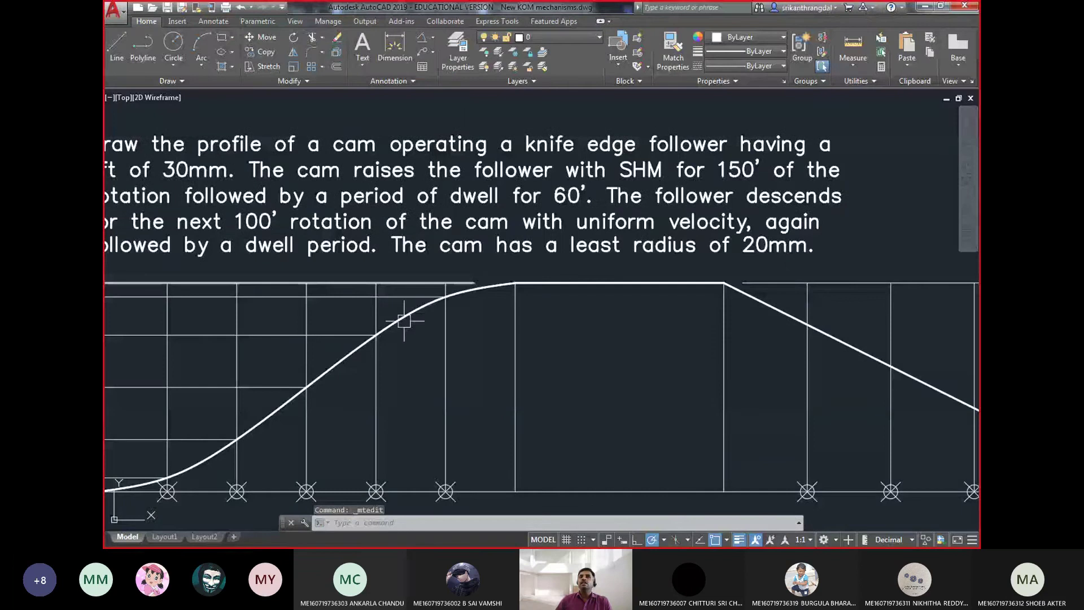
{"action": "scroll", "coordinate": [405, 321], "scroll_direction": "down", "scroll_amount": 2}
{"action": "middle_click_drag", "start_coordinate": [404, 320], "coordinate": [453, 174]}
{"action": "scroll", "coordinate": [516, 356], "scroll_direction": "up", "scroll_amount": 1}
- Rotate a copy of the dwell line 100° about the circle centre
{"action": "scroll", "coordinate": [483, 431], "scroll_direction": "up", "scroll_amount": 1}
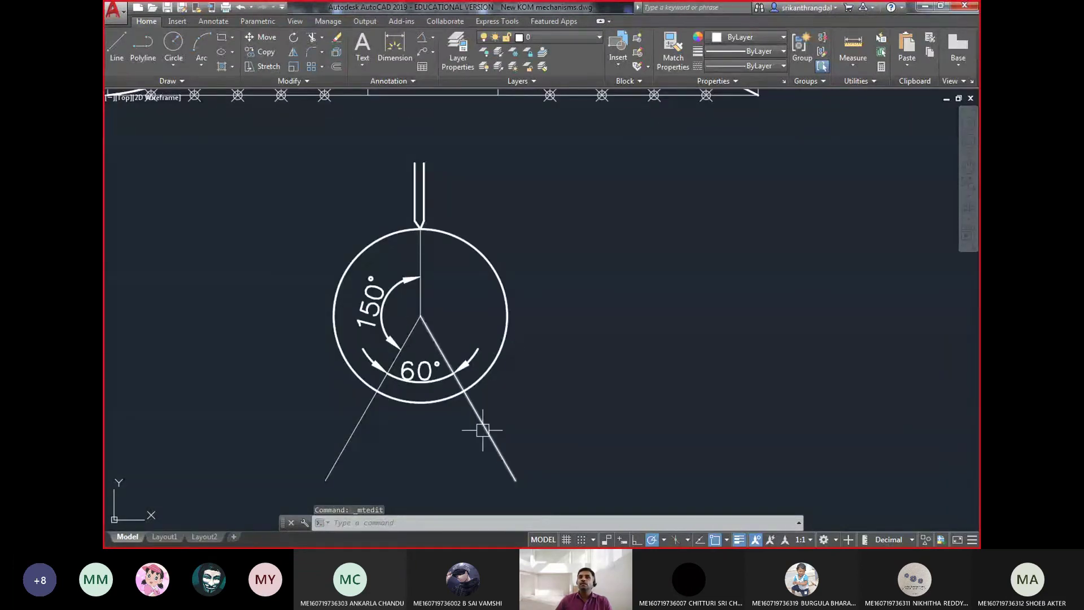
{"action": "left_click", "coordinate": [483, 430]}
{"action": "scroll", "coordinate": [574, 378], "scroll_direction": "up", "scroll_amount": 1}
{"action": "scroll", "coordinate": [579, 380], "scroll_direction": "up", "scroll_amount": 1}
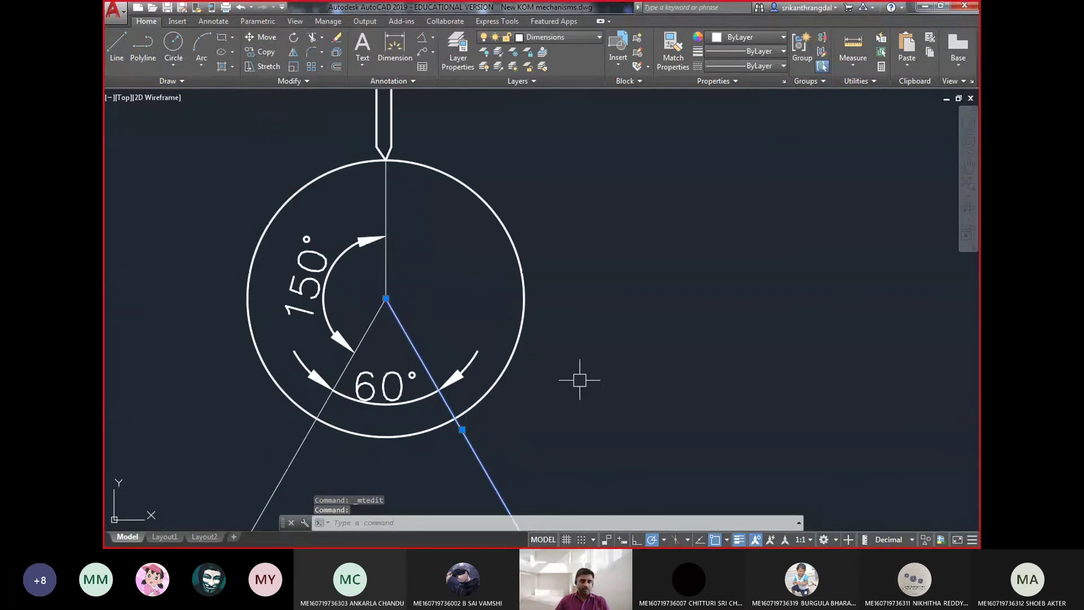
{"action": "type", "text": "ro"}
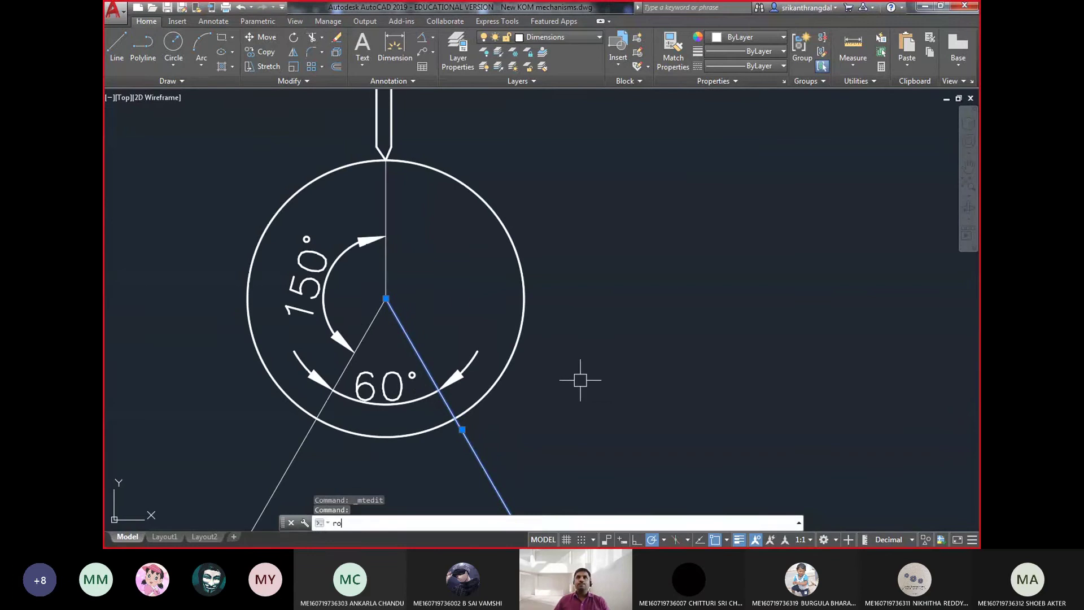
{"action": "key", "text": "Return"}
{"action": "left_click", "coordinate": [391, 301]}
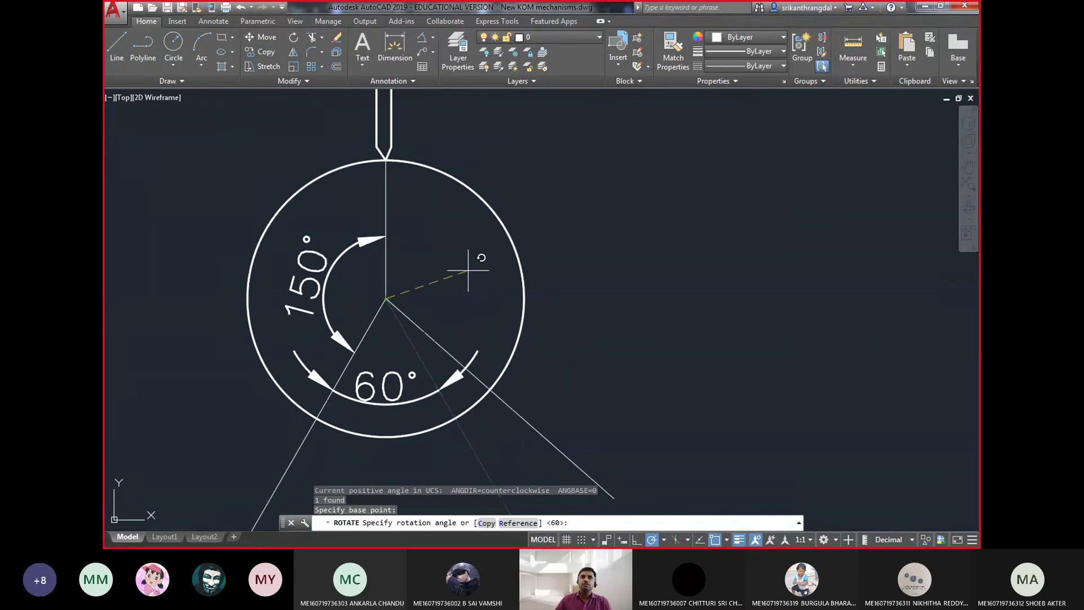
{"action": "type", "text": "c"}
{"action": "key", "text": "Return"}
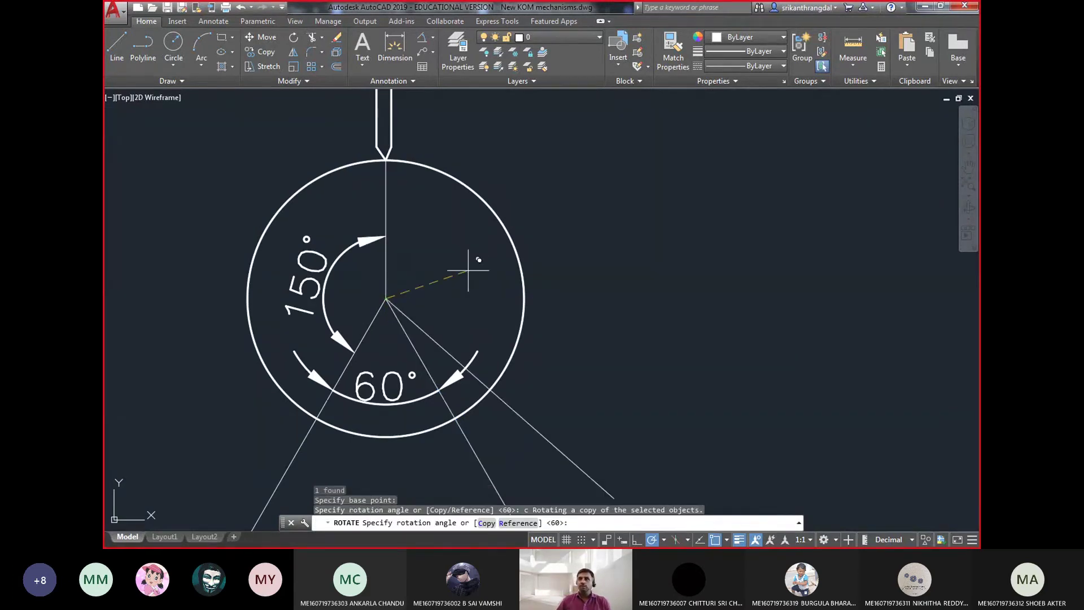
{"action": "type", "text": "100"}
{"action": "key", "text": "Return"}
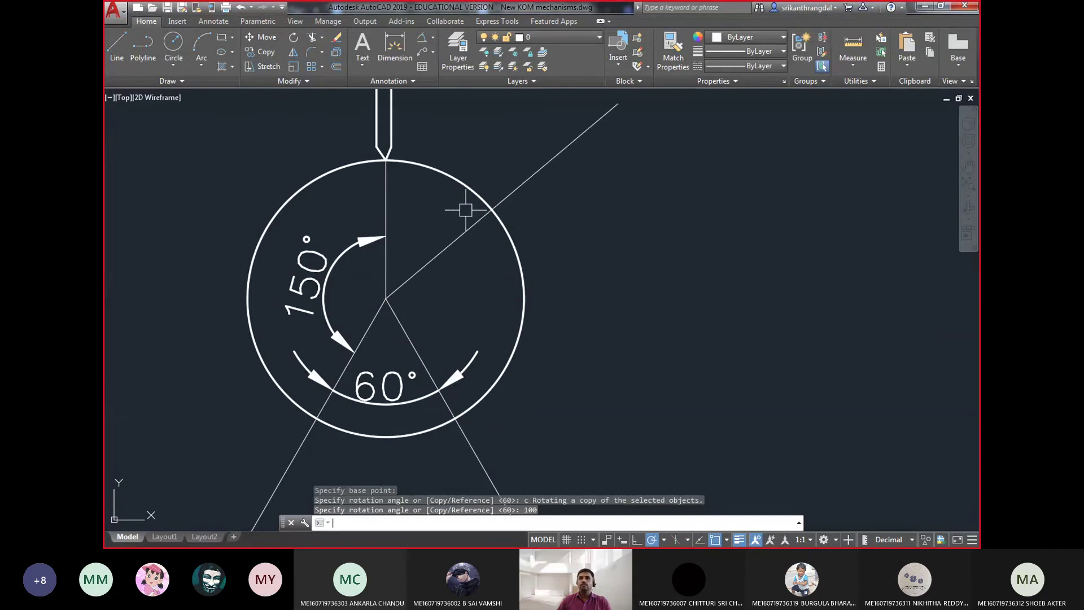
- Dimension the 100° descent angle, then select the 100°, 60° and 150° labels
{"action": "left_click", "coordinate": [422, 38]}
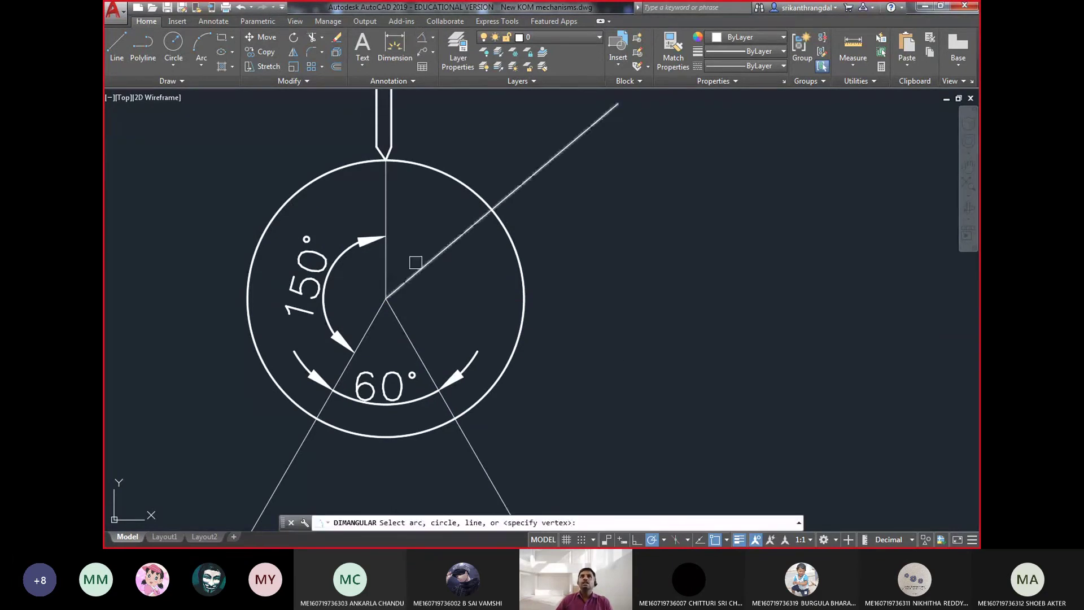
{"action": "left_click", "coordinate": [417, 271]}
{"action": "left_click", "coordinate": [403, 327]}
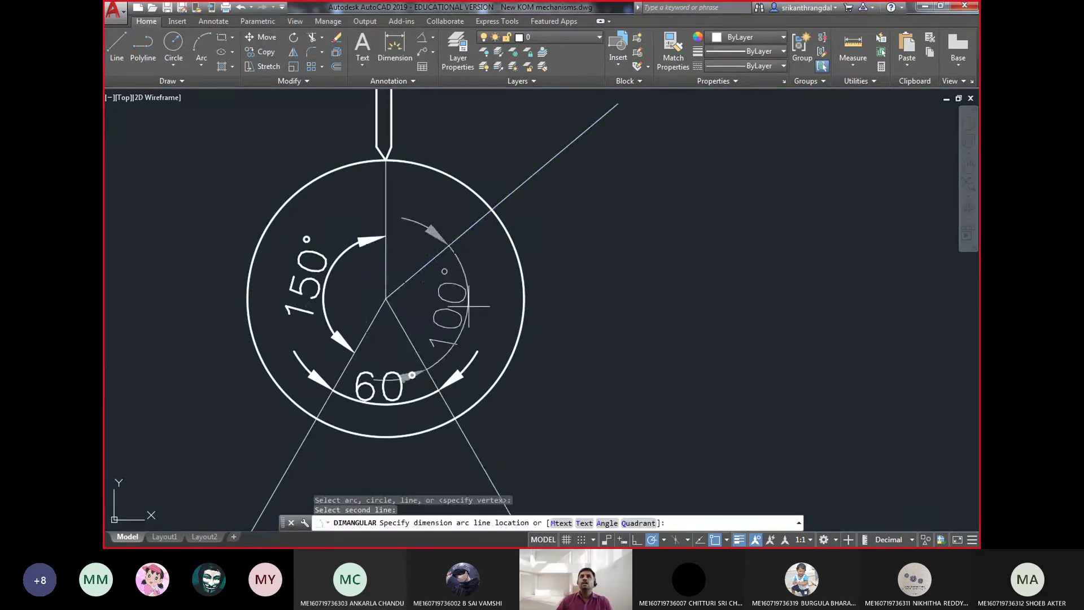
{"action": "left_click", "coordinate": [476, 300]}
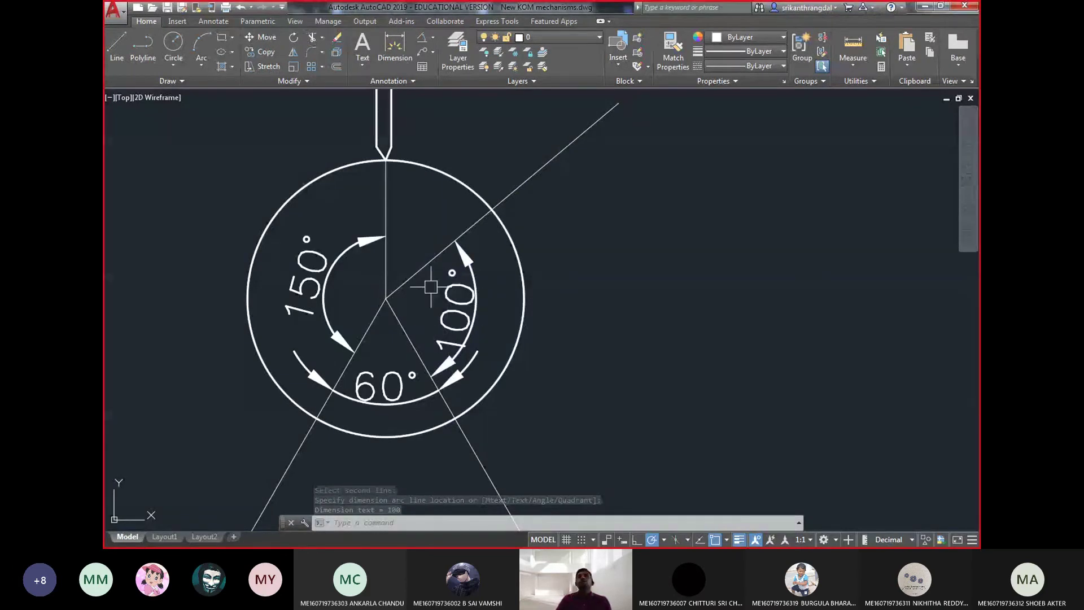
{"action": "left_click", "coordinate": [458, 305]}
{"action": "left_click", "coordinate": [402, 381]}
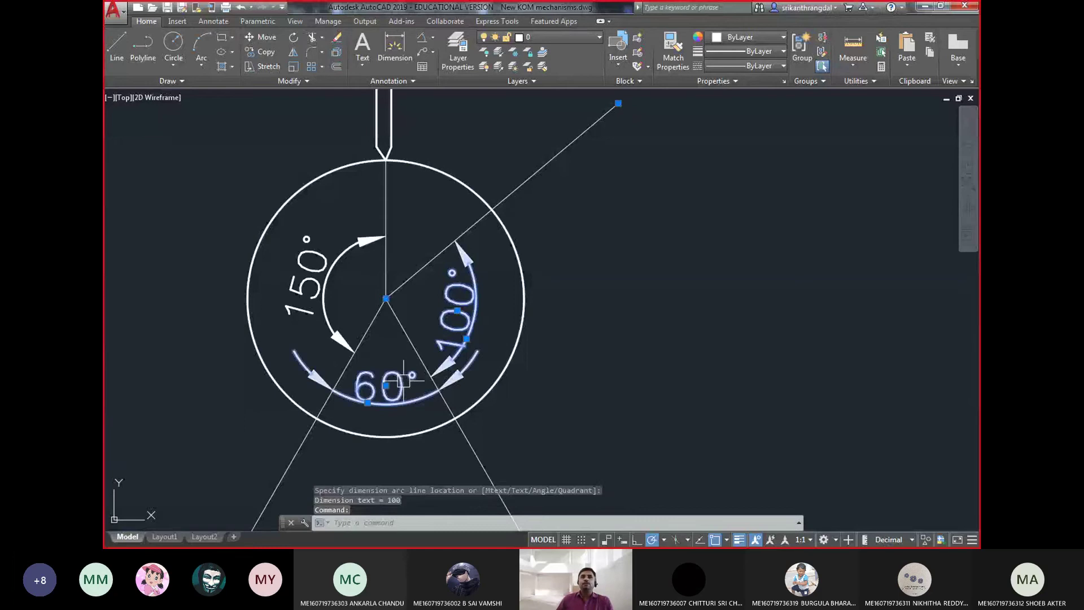
{"action": "left_click", "coordinate": [338, 306]}
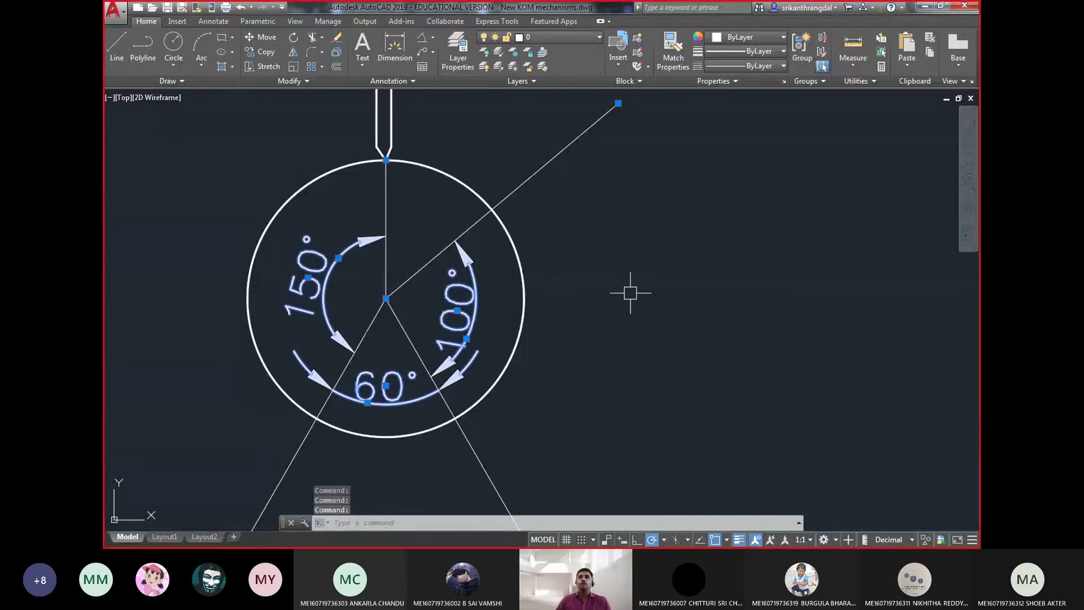
{"action": "type", "text": "e"}
{"action": "key", "text": "Return"}
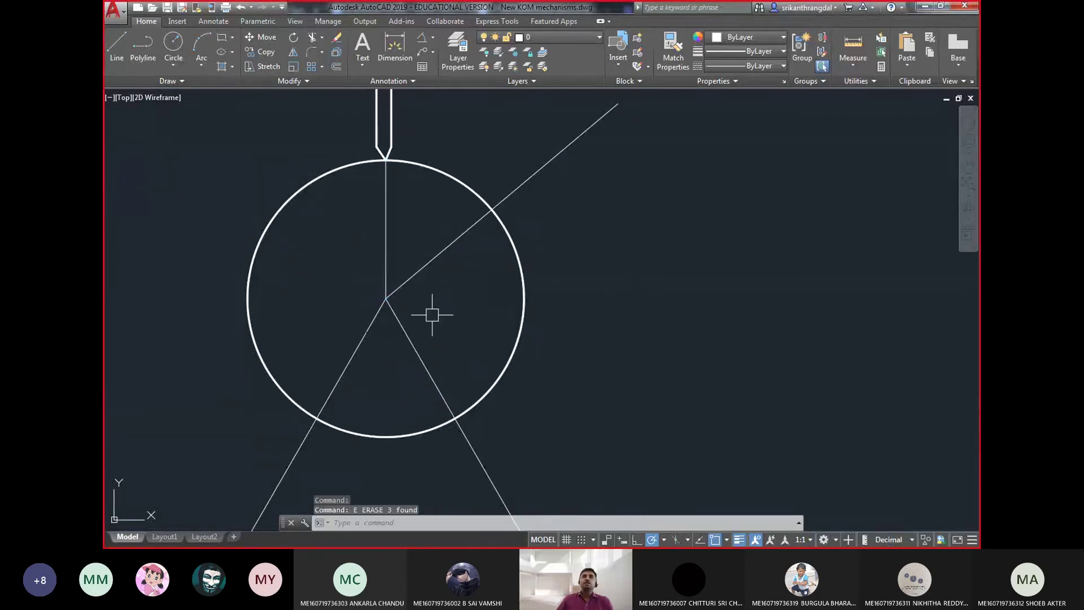
{"action": "middle_click_drag", "start_coordinate": [433, 316], "coordinate": [564, 318]}
{"action": "left_click", "coordinate": [517, 244]}
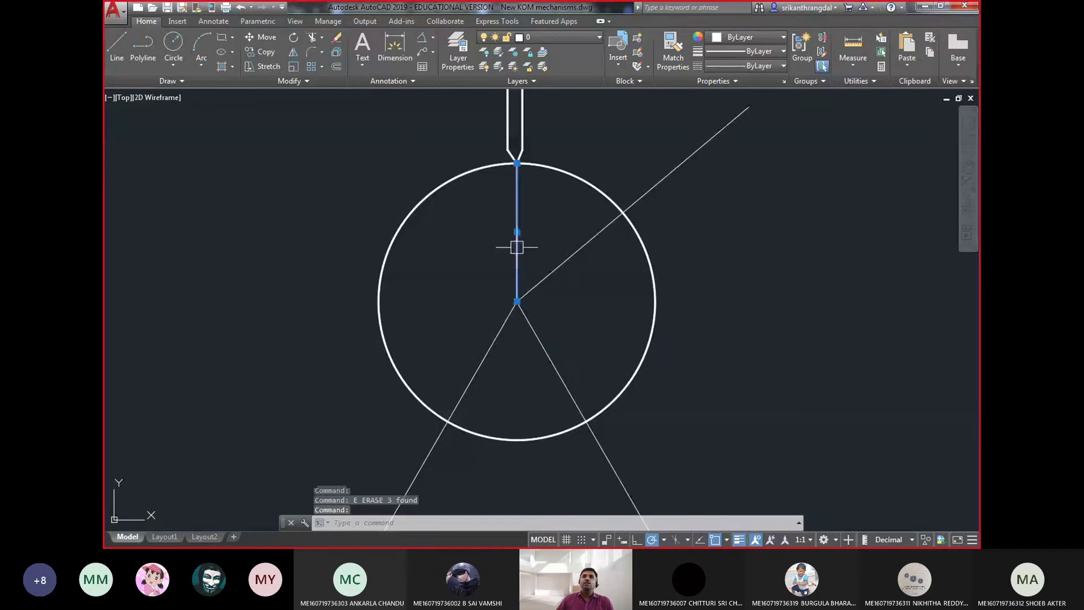
{"action": "left_click", "coordinate": [504, 323]}
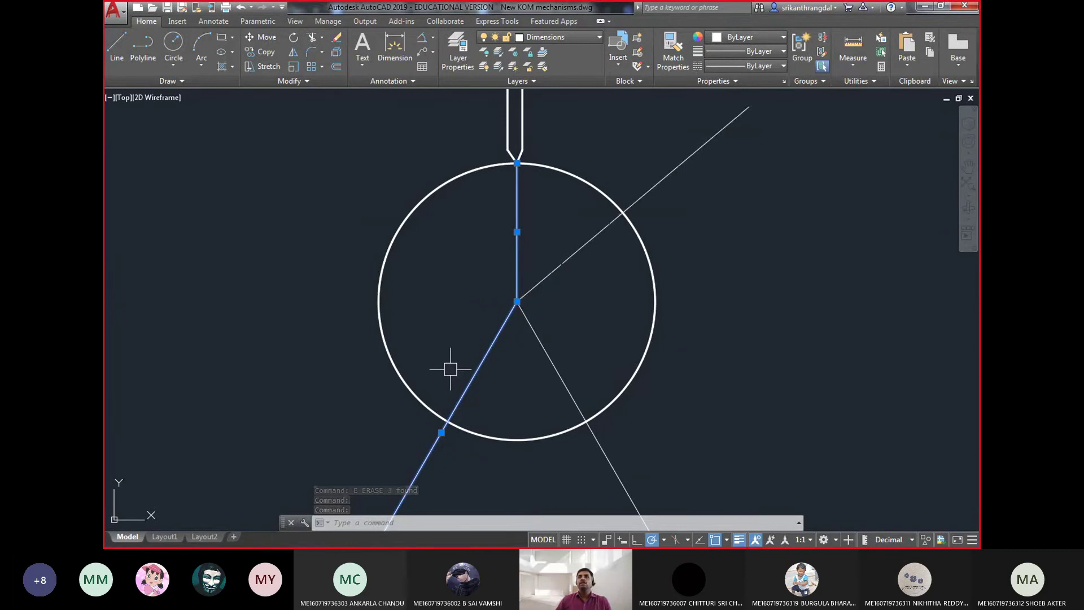
{"action": "key", "text": "Escape"}
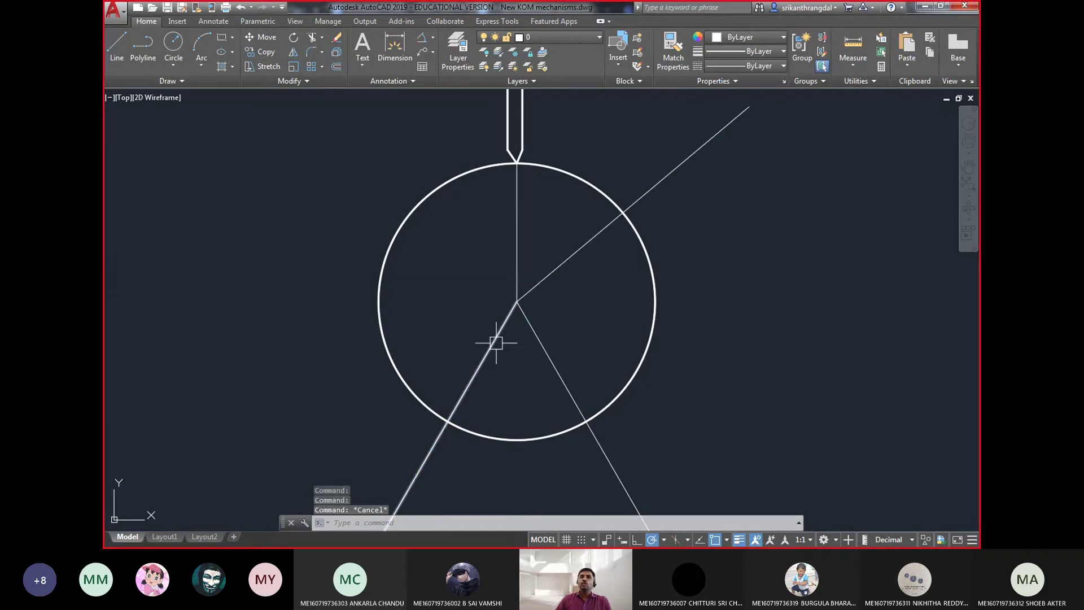
{"action": "left_click", "coordinate": [503, 418]}
{"action": "left_click", "coordinate": [600, 360]}
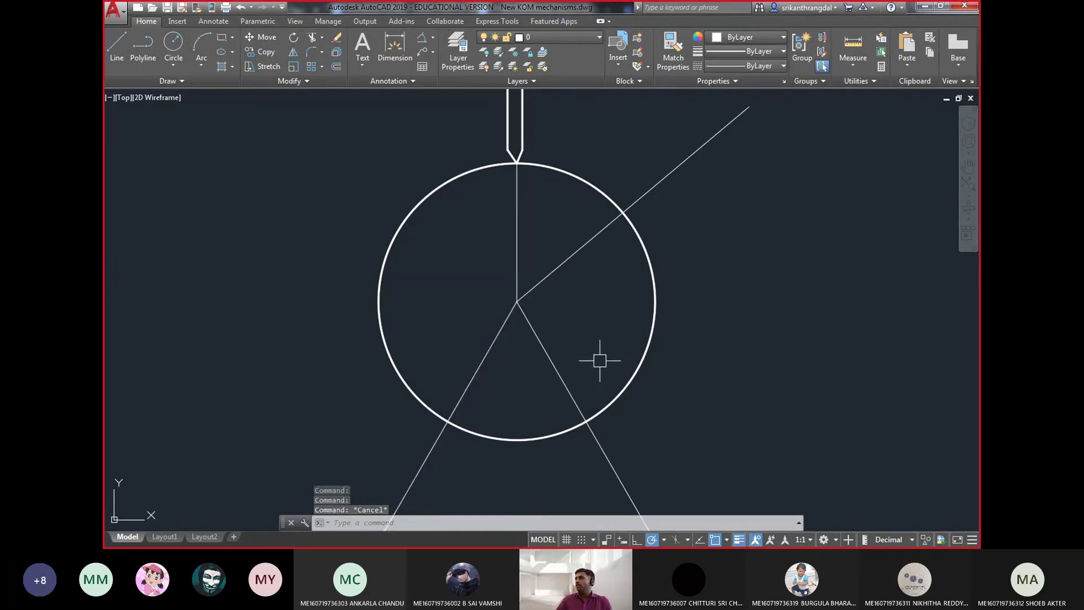
{"action": "key", "text": "alt+Tab"}
{"action": "key", "text": "Escape"}
{"action": "type", "text": "1"}
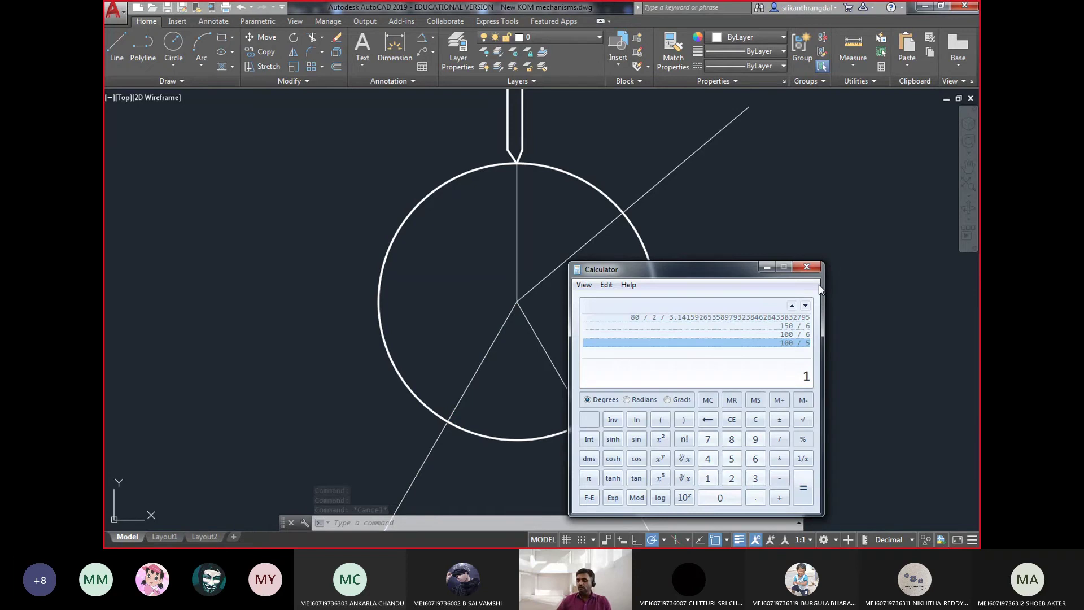
{"action": "type", "text": "50 / 6"}
{"action": "key", "text": "Return"}
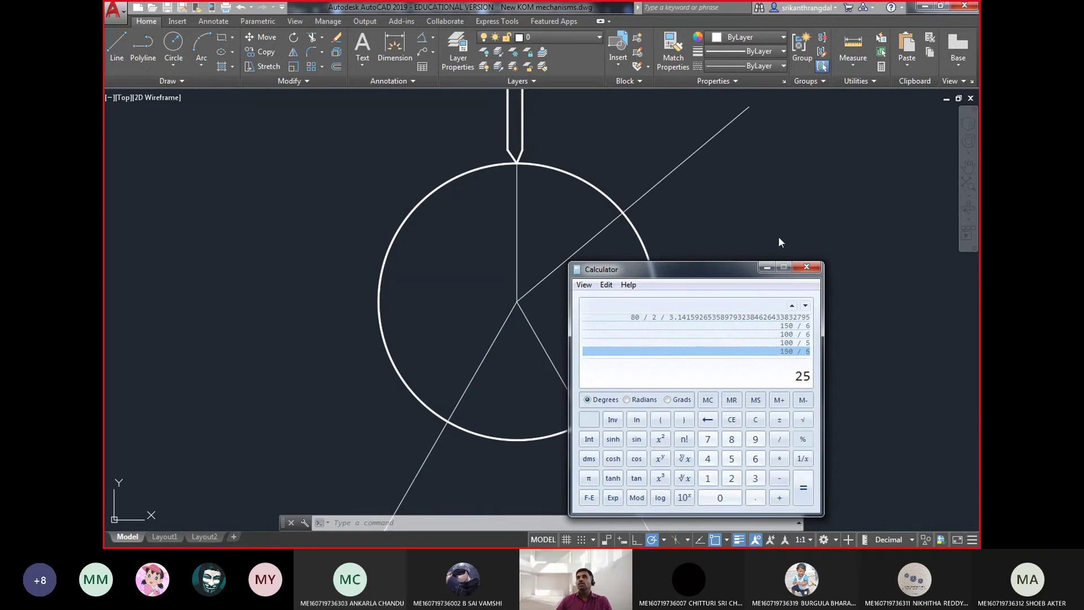
{"action": "key", "text": "alt+Tab"}
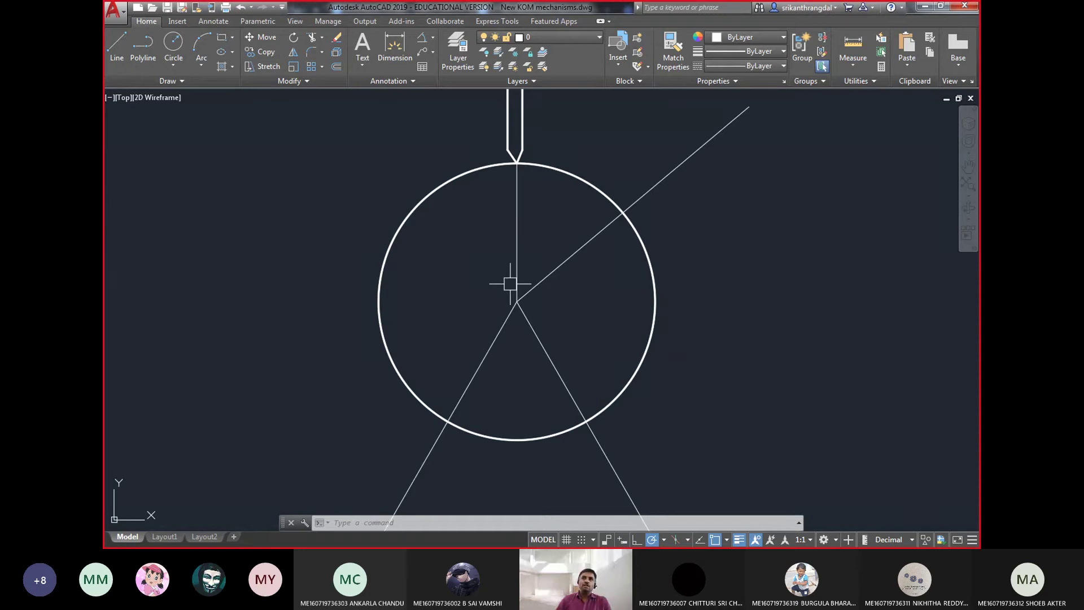
{"action": "key", "text": "Escape"}
{"action": "key", "text": "Escape"}
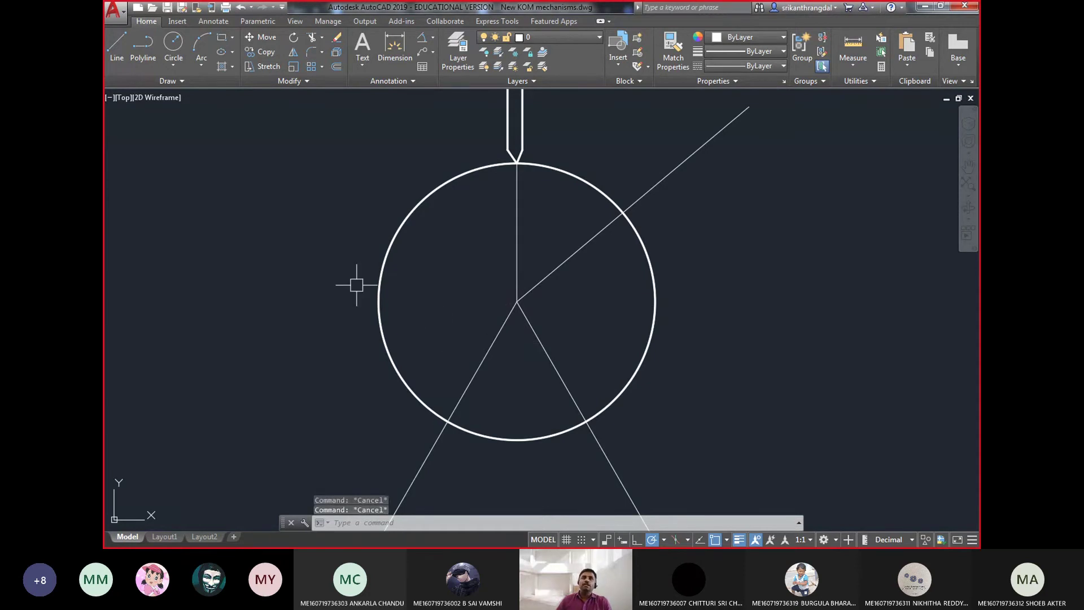
- Regenerate the view and copy the lower-left radial line -25° about the circle centre
{"action": "type", "text": "r"}
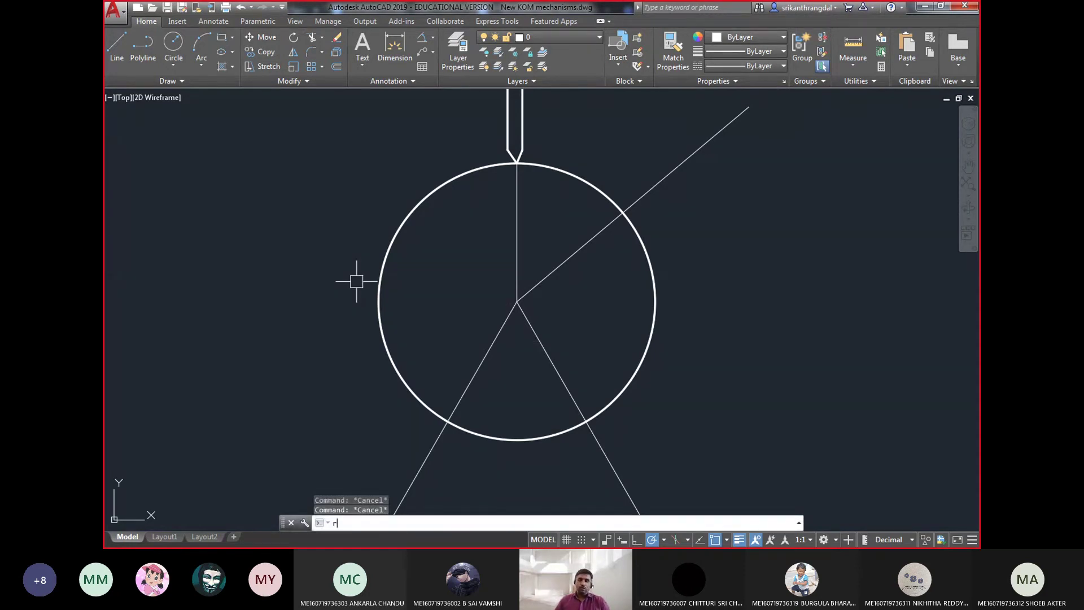
{"action": "key", "text": "Return"}
{"action": "left_click", "coordinate": [482, 354]}
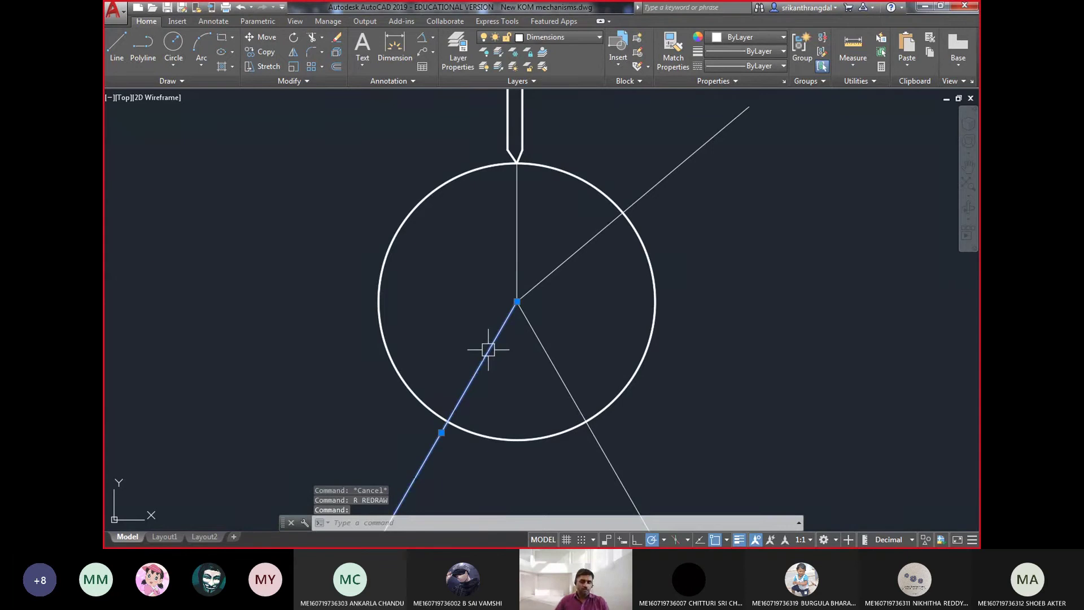
{"action": "type", "text": "ro"}
{"action": "key", "text": "Return"}
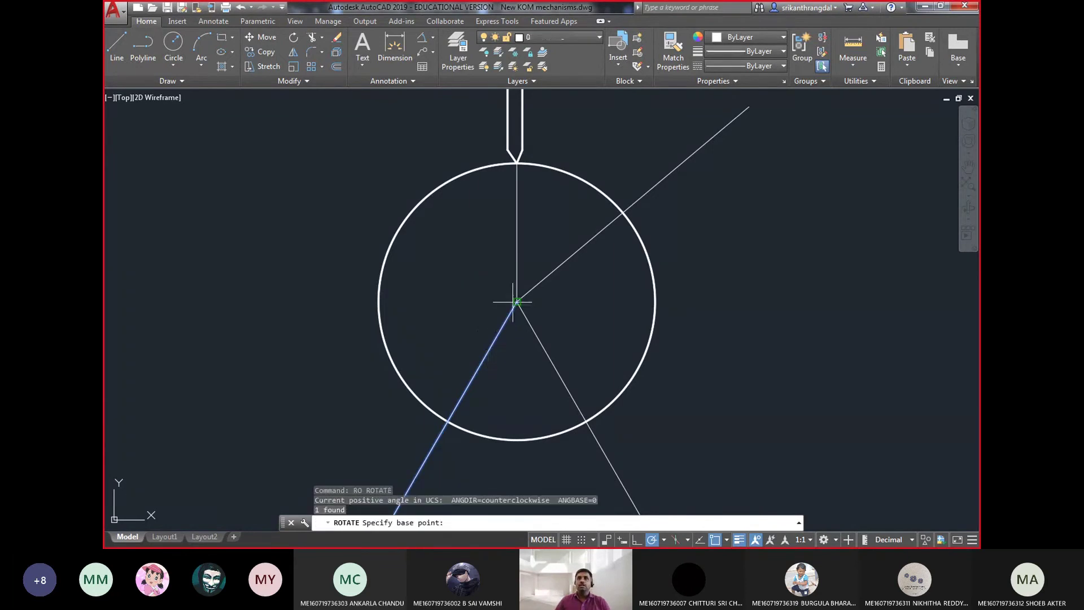
{"action": "left_click", "coordinate": [517, 302]}
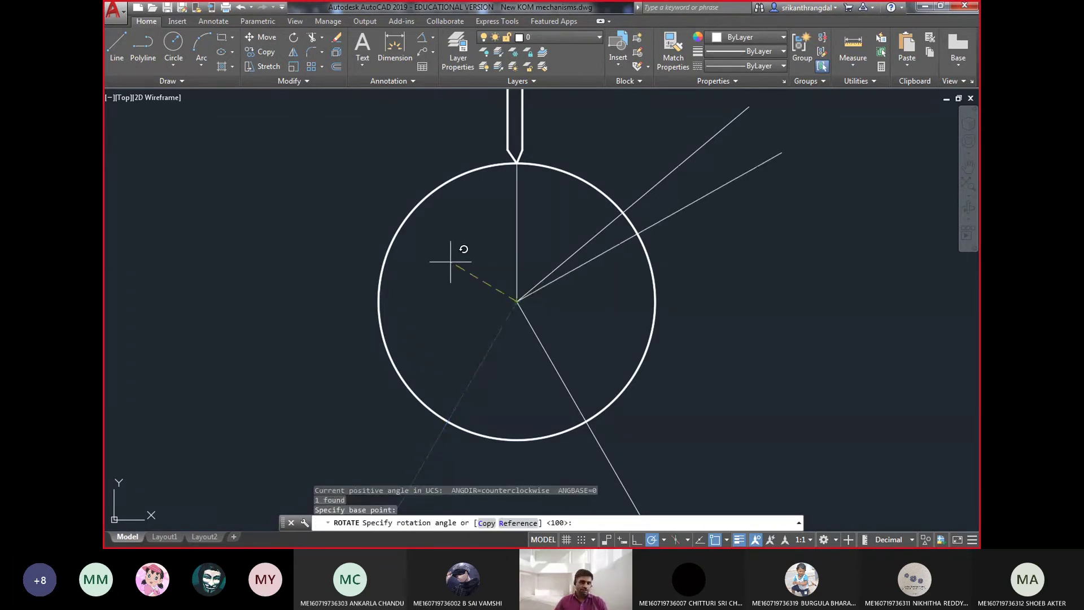
{"action": "type", "text": "c"}
{"action": "key", "text": "Return"}
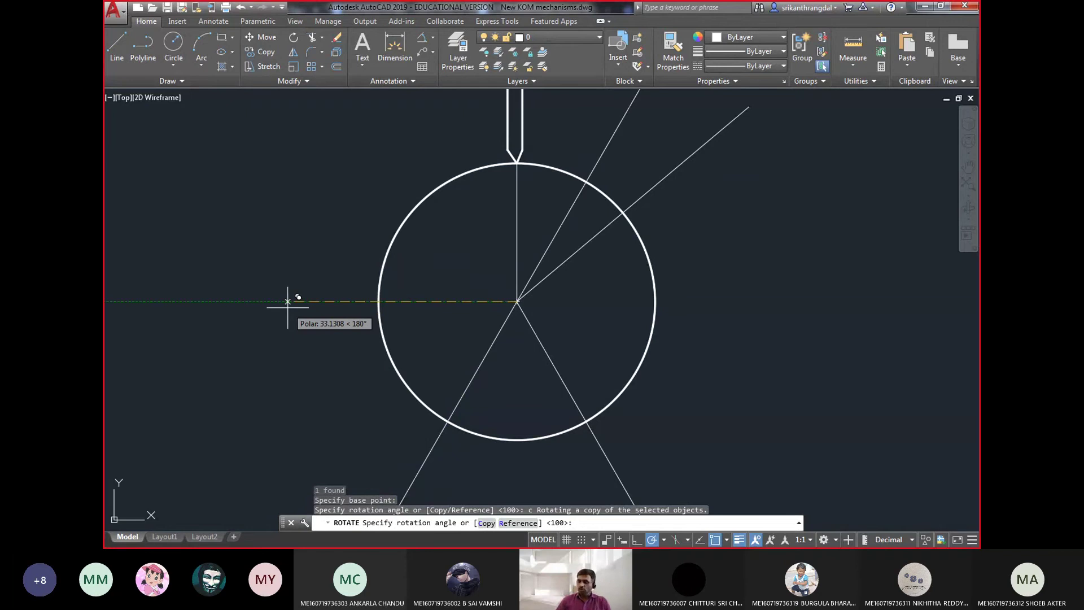
{"action": "type", "text": "-25"}
{"action": "key", "text": "Return"}
- Add two more -25° copies about the centre, each made from the newest line
{"action": "key", "text": "Return"}
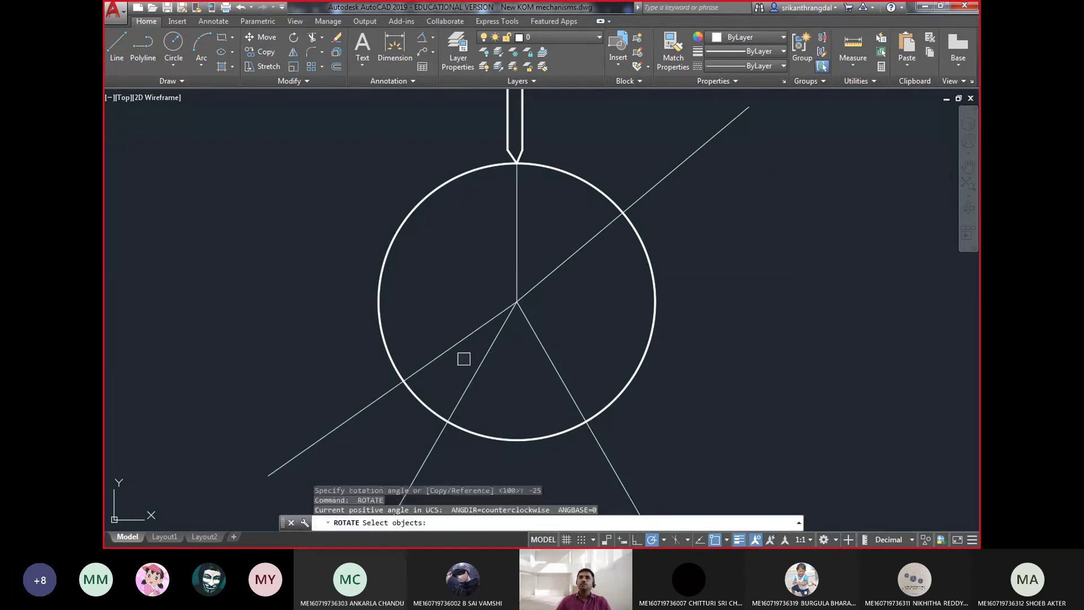
{"action": "left_click", "coordinate": [448, 350]}
{"action": "key", "text": "Return"}
{"action": "left_click", "coordinate": [517, 301]}
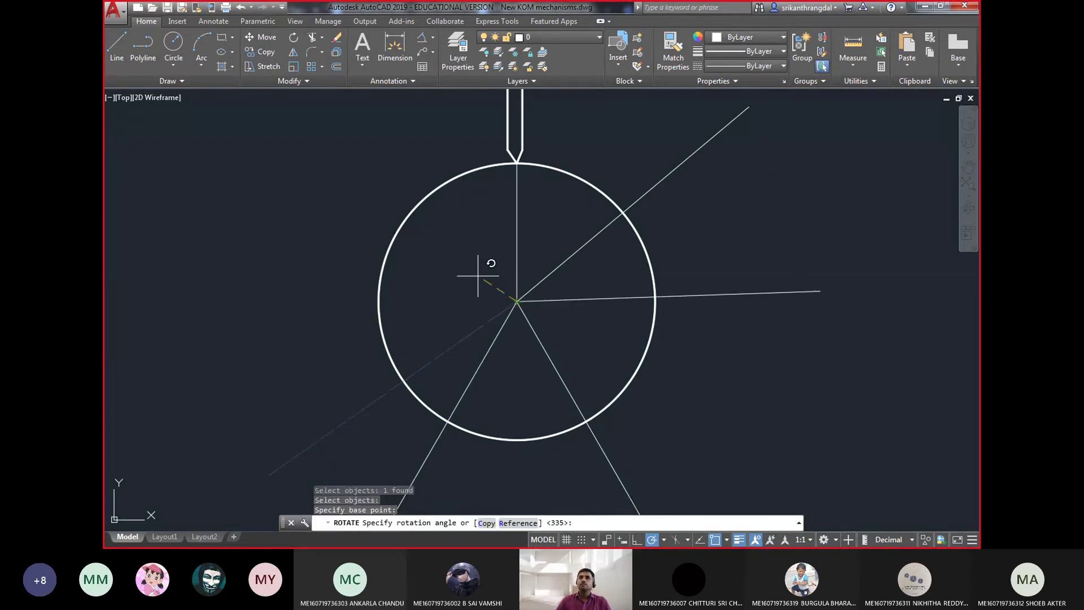
{"action": "type", "text": "c"}
{"action": "key", "text": "Return"}
{"action": "type", "text": "-25"}
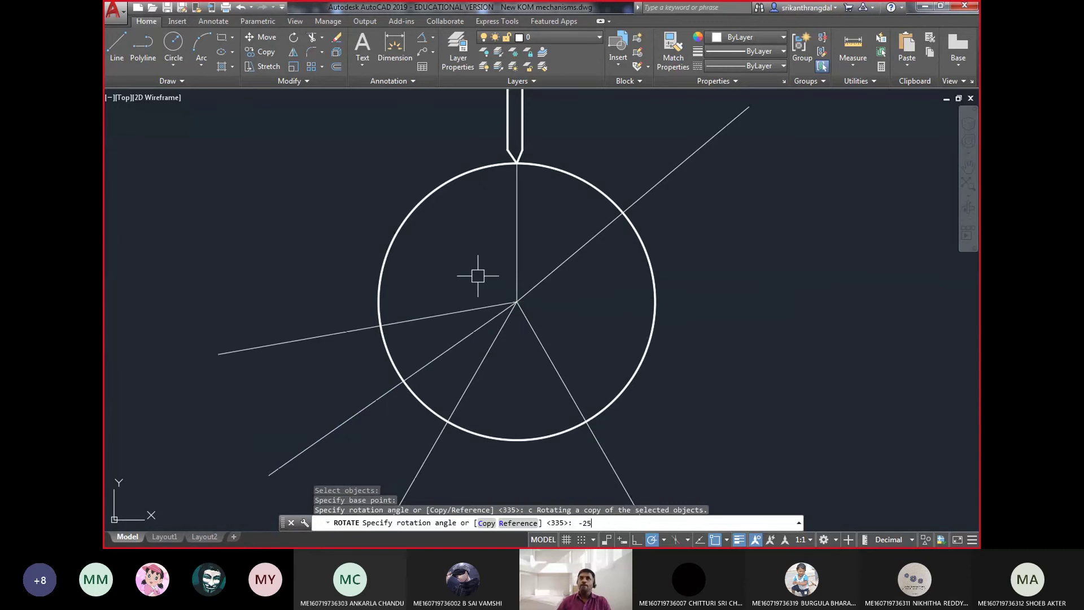
{"action": "key", "text": "Return"}
{"action": "key", "text": "Return"}
{"action": "left_click", "coordinate": [504, 304]}
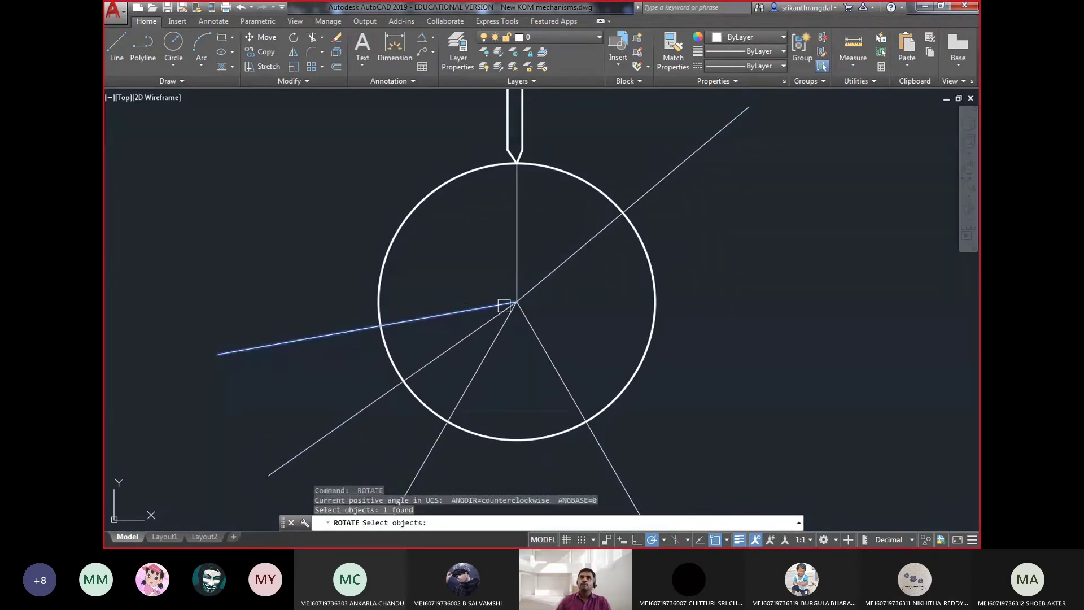
{"action": "key", "text": "Return"}
{"action": "left_click", "coordinate": [517, 302]}
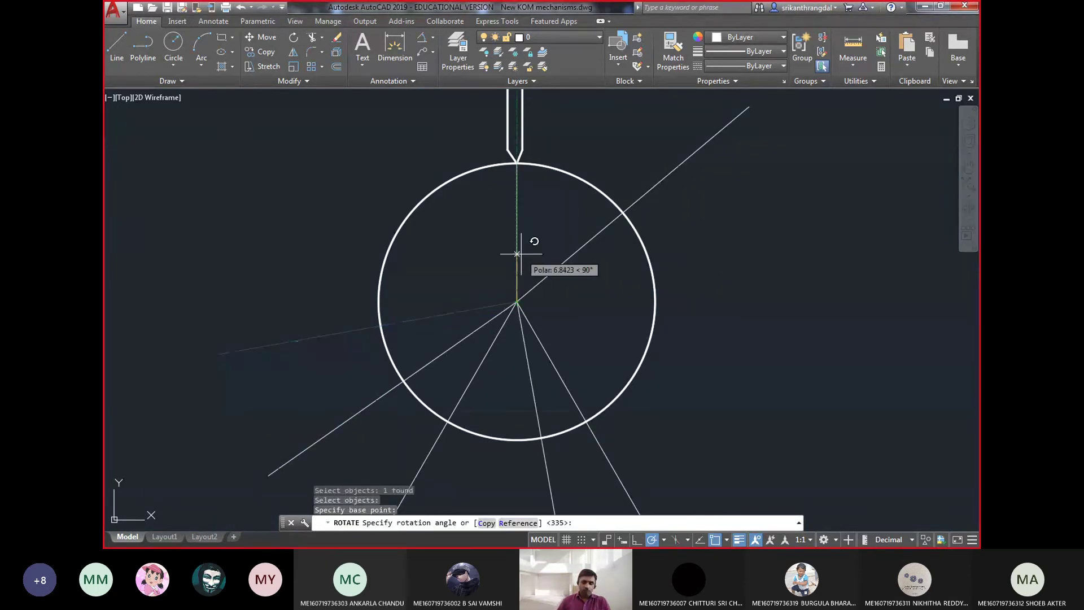
{"action": "type", "text": "c"}
{"action": "key", "text": "Return"}
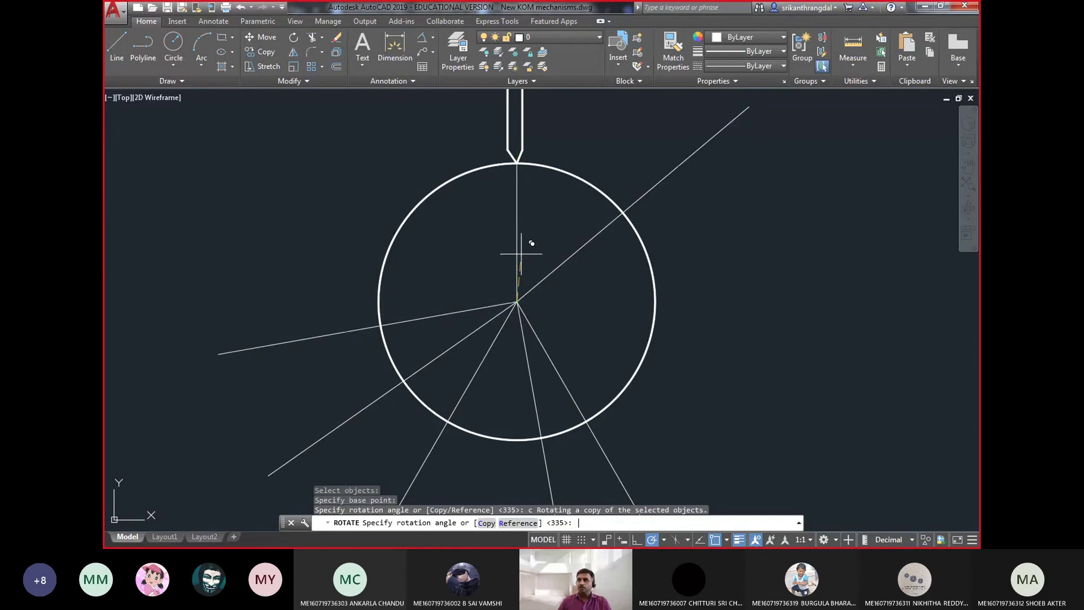
{"action": "key", "text": "Return"}
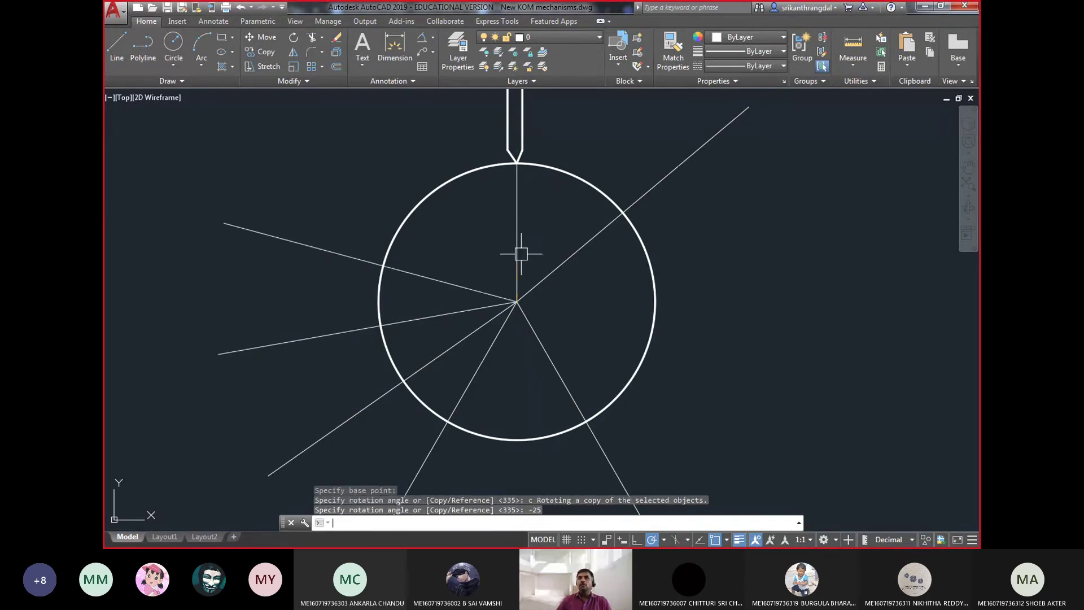
- Add the last two -25° copies, completing the radial fan across the 150° rise
{"action": "key", "text": "Return"}
{"action": "left_click", "coordinate": [452, 285]}
{"action": "key", "text": "Return"}
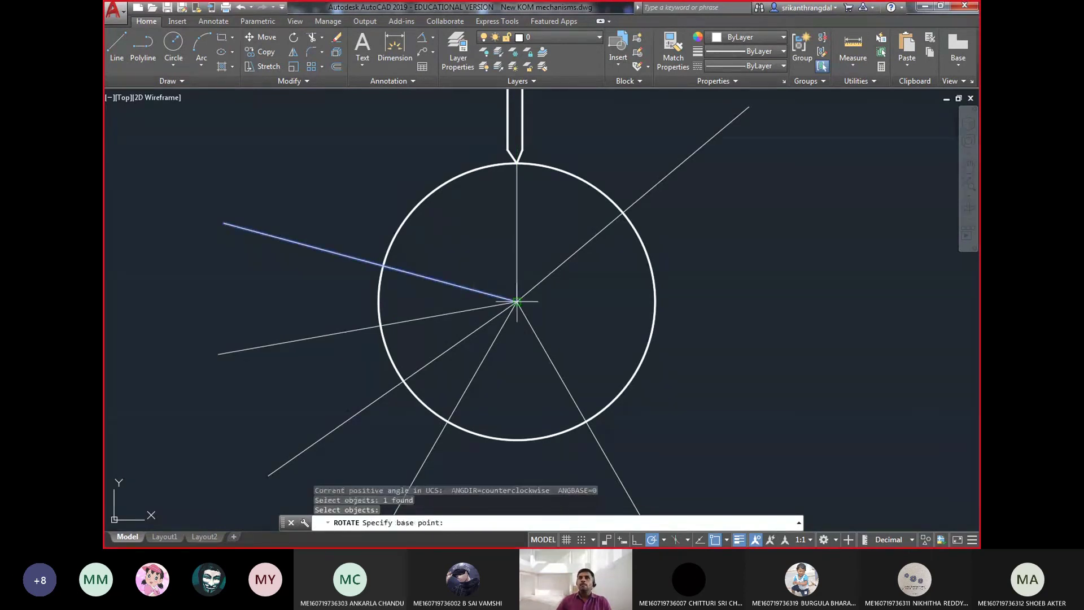
{"action": "left_click", "coordinate": [516, 301]}
{"action": "type", "text": "c"}
{"action": "key", "text": "Return"}
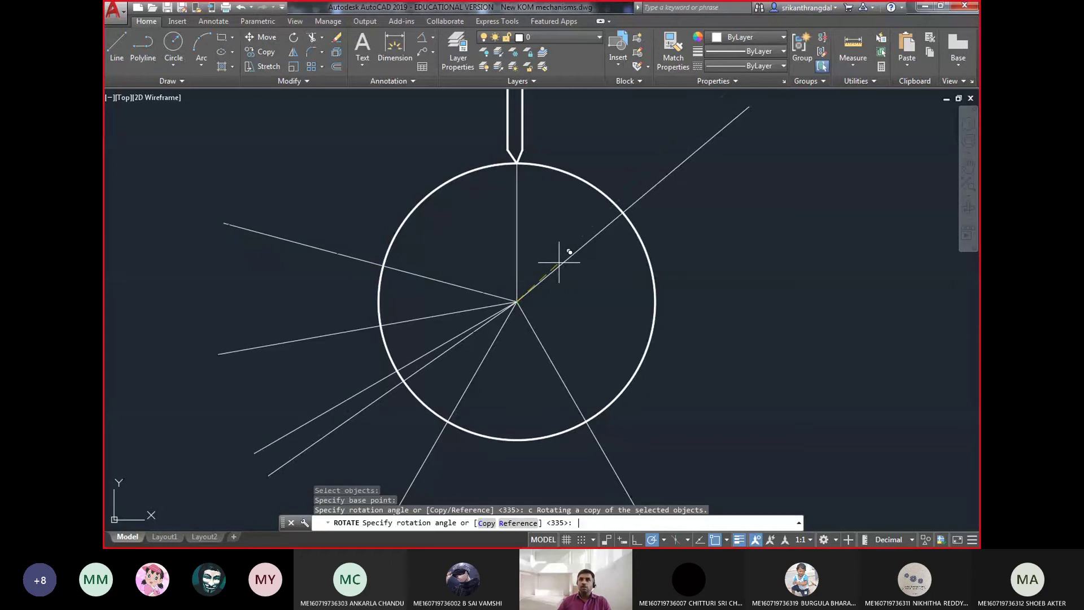
{"action": "type", "text": "-25"}
{"action": "key", "text": "Return"}
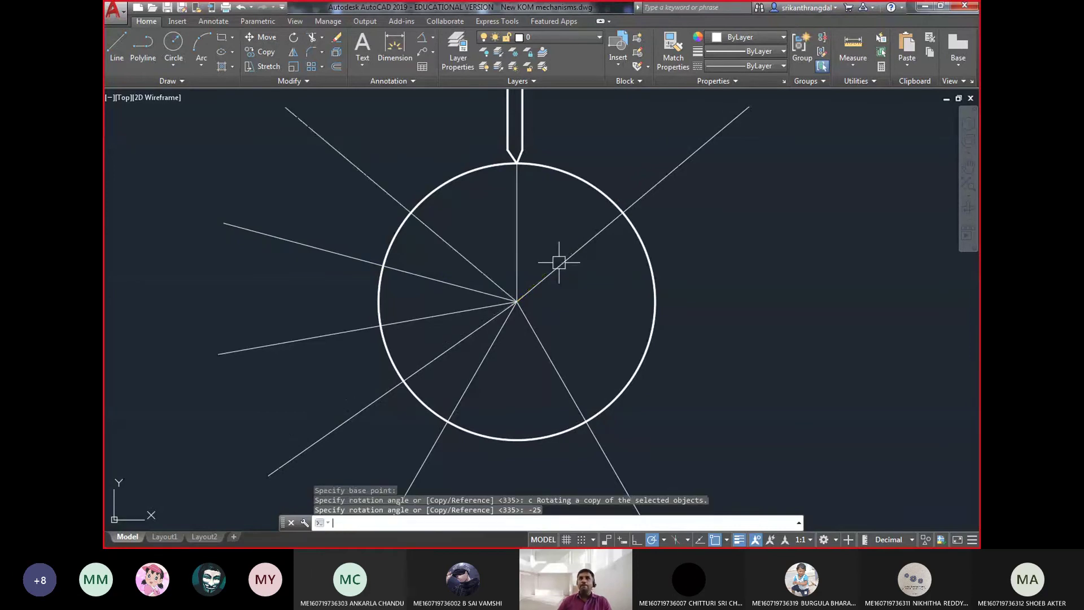
{"action": "left_click", "coordinate": [418, 219]}
{"action": "key", "text": "Return"}
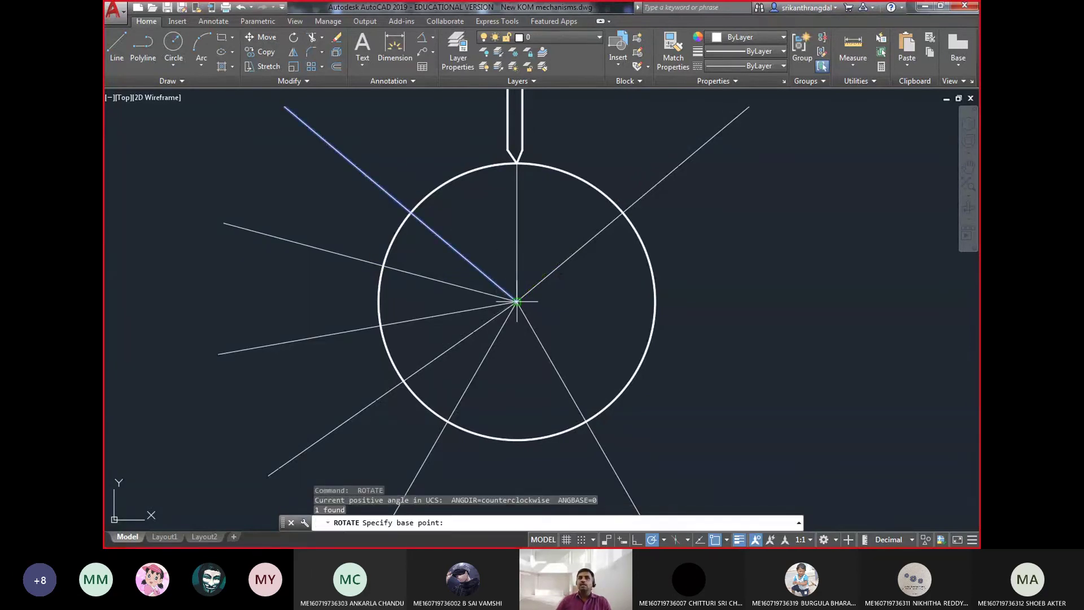
{"action": "left_click", "coordinate": [516, 301]}
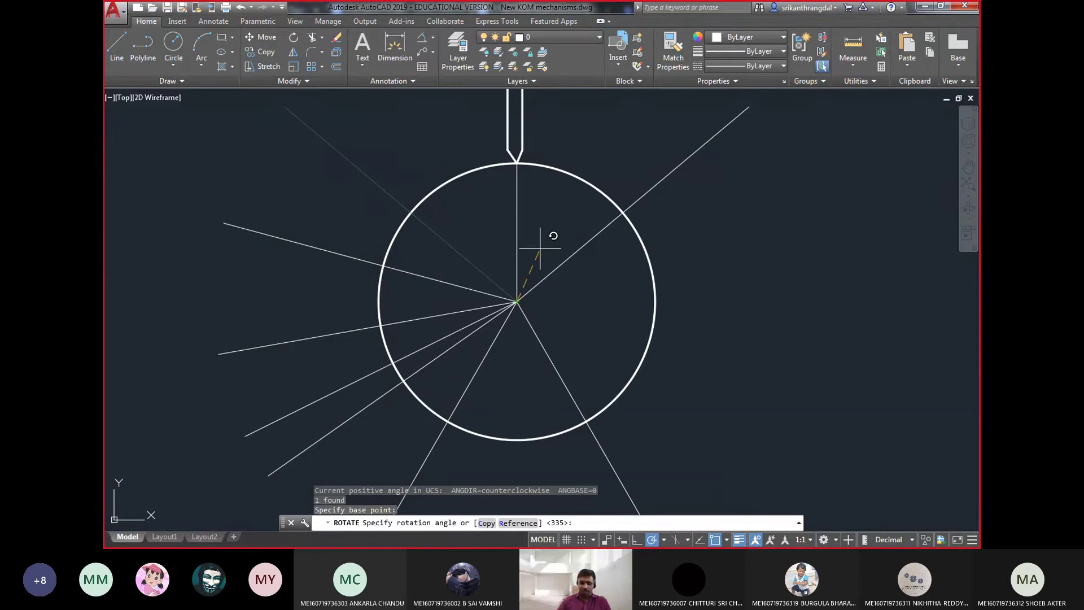
{"action": "type", "text": "c"}
{"action": "key", "text": "Return"}
{"action": "type", "text": "-25"}
{"action": "key", "text": "Return"}
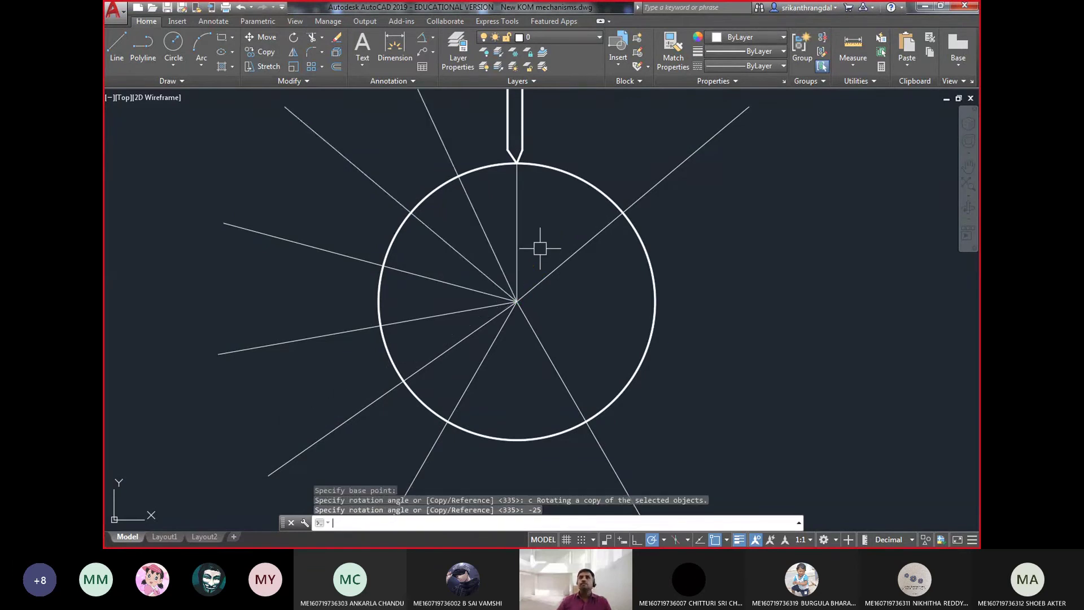
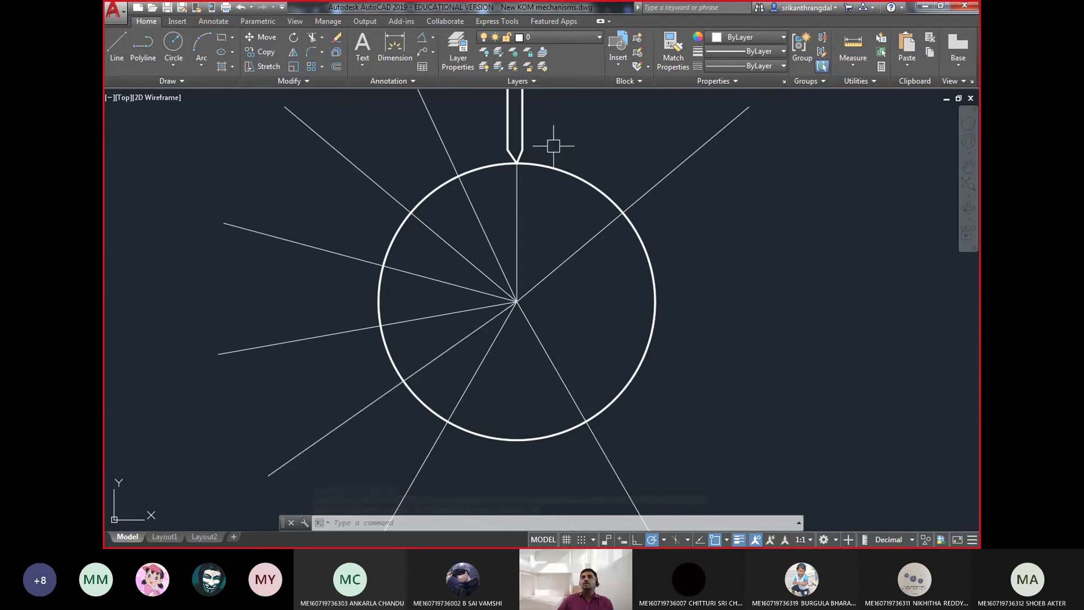
- Pan and zoom to bring the start of the rise curve on the displacement diagram into view
{"action": "middle_click_drag", "start_coordinate": [553, 138], "coordinate": [539, 253]}
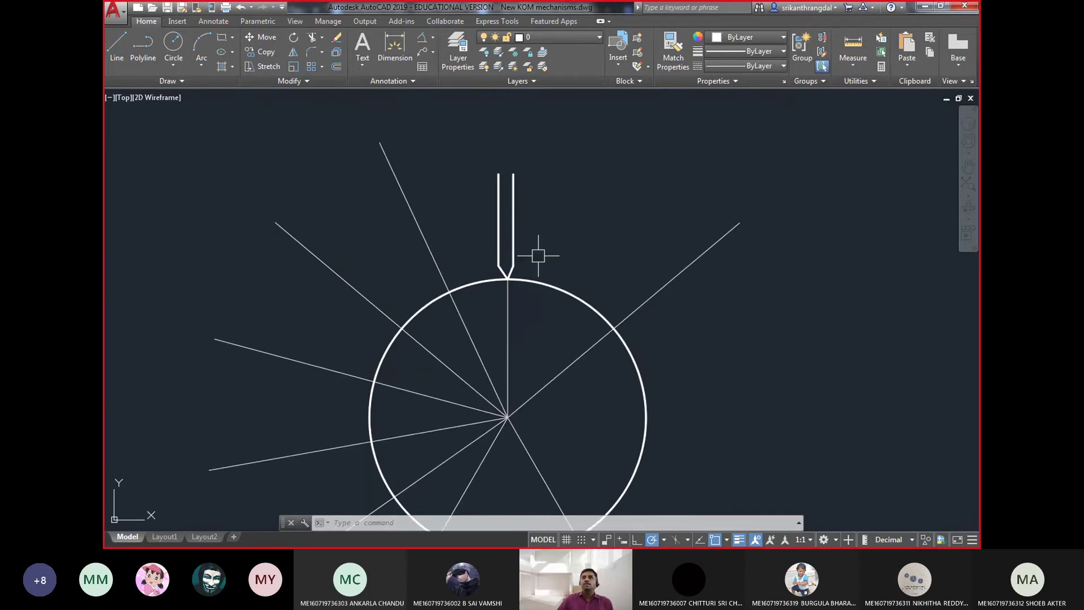
{"action": "scroll", "coordinate": [539, 254], "scroll_direction": "down", "scroll_amount": 2}
{"action": "middle_click_drag", "start_coordinate": [540, 191], "coordinate": [578, 255]}
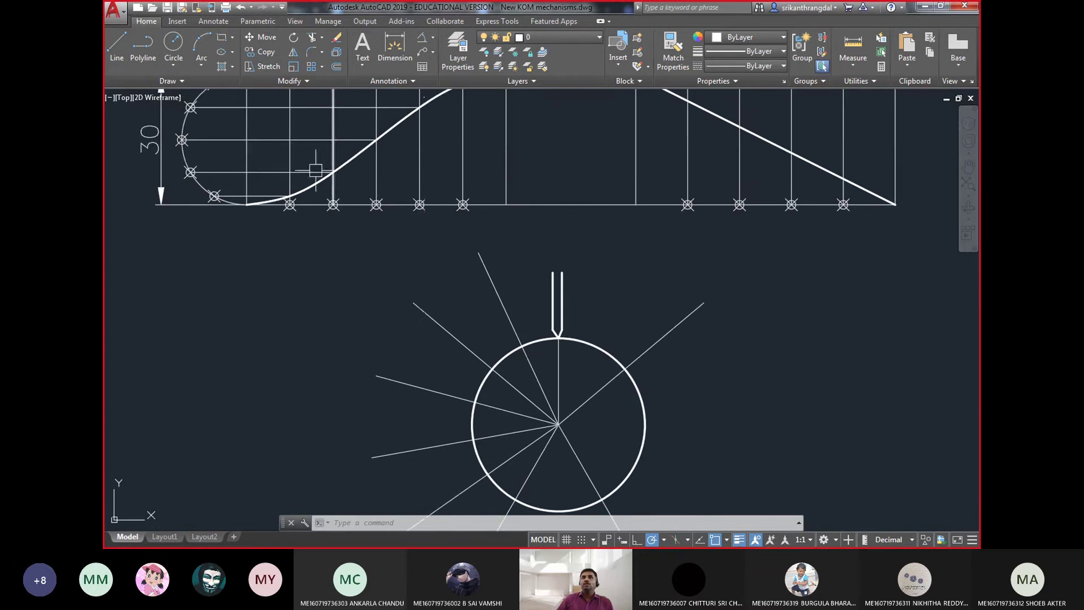
{"action": "scroll", "coordinate": [290, 189], "scroll_direction": "up", "scroll_amount": 6}
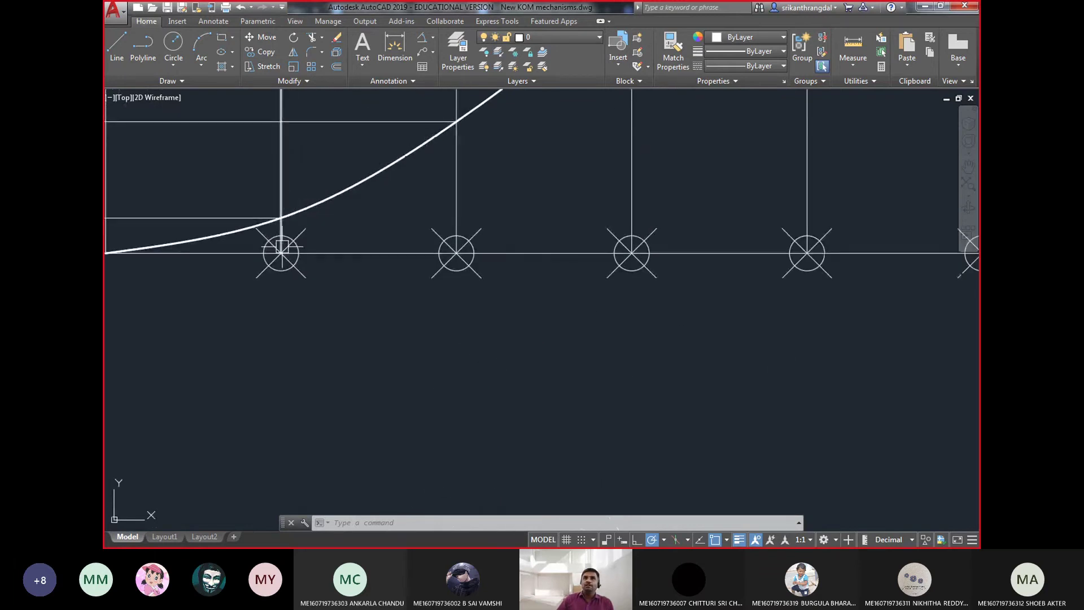
{"action": "scroll", "coordinate": [281, 243], "scroll_direction": "down", "scroll_amount": 5}
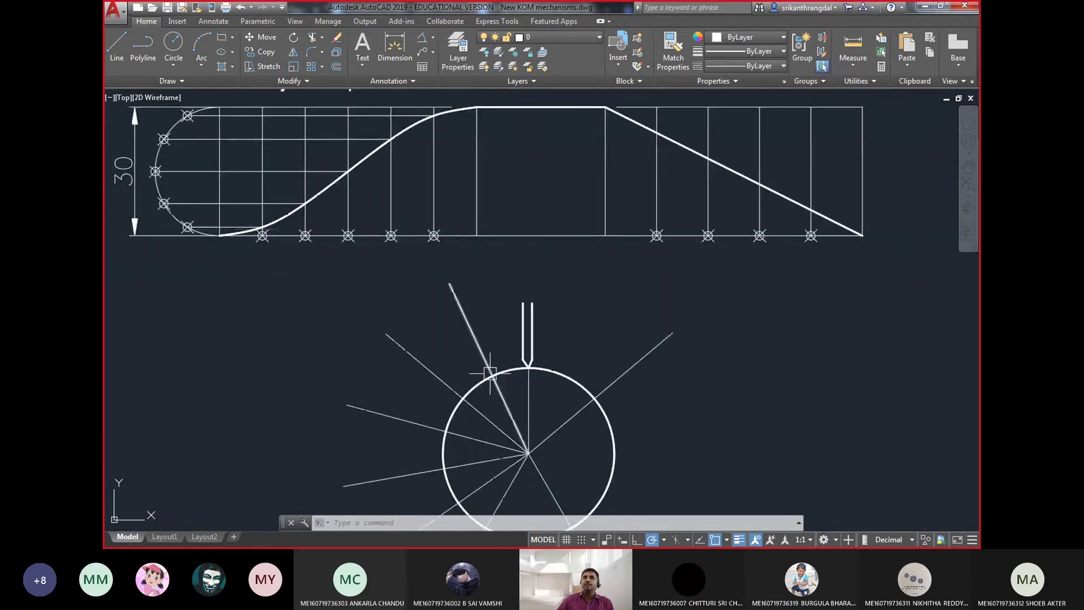
{"action": "scroll", "coordinate": [509, 365], "scroll_direction": "up", "scroll_amount": 4}
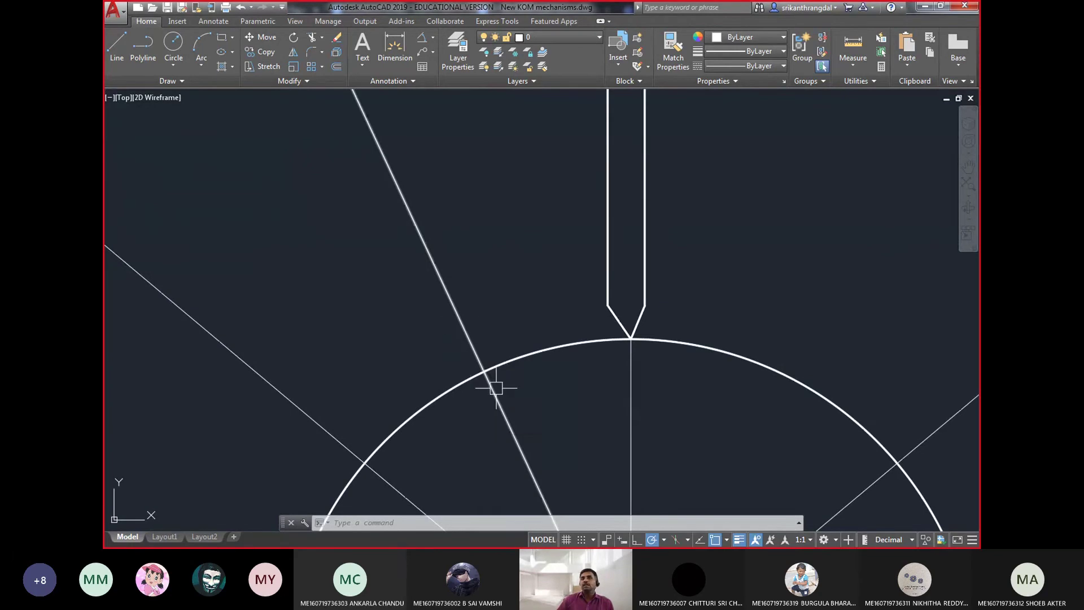
{"action": "scroll", "coordinate": [602, 339], "scroll_direction": "down", "scroll_amount": 2}
{"action": "scroll", "coordinate": [612, 338], "scroll_direction": "down", "scroll_amount": 2}
{"action": "scroll", "coordinate": [346, 192], "scroll_direction": "up", "scroll_amount": 5}
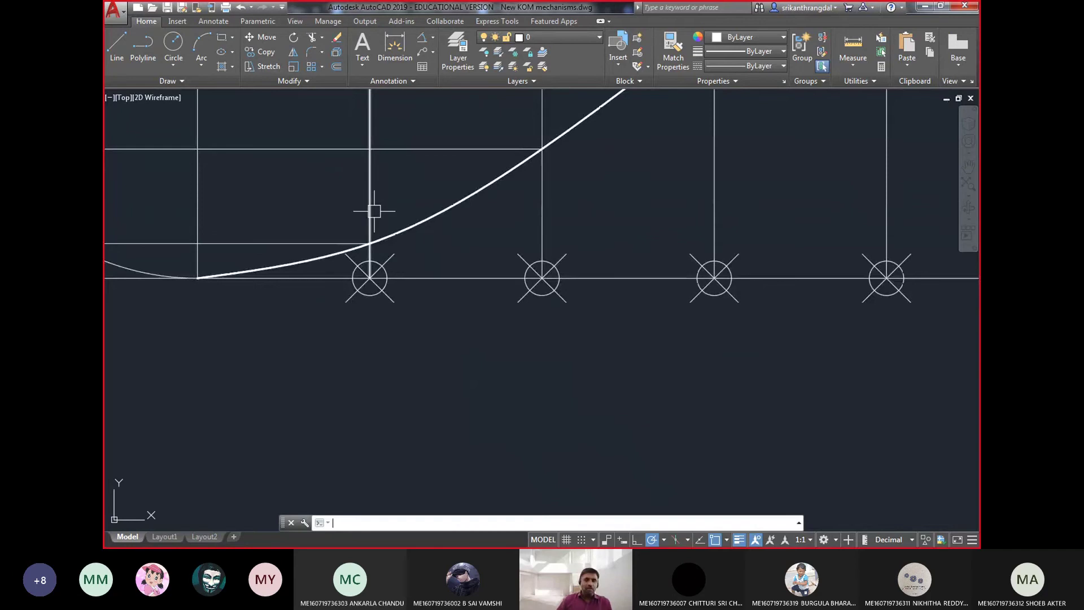
- Draw a circle centred on the first baseline node, reaching up to the rise curve
{"action": "key", "text": "Return"}
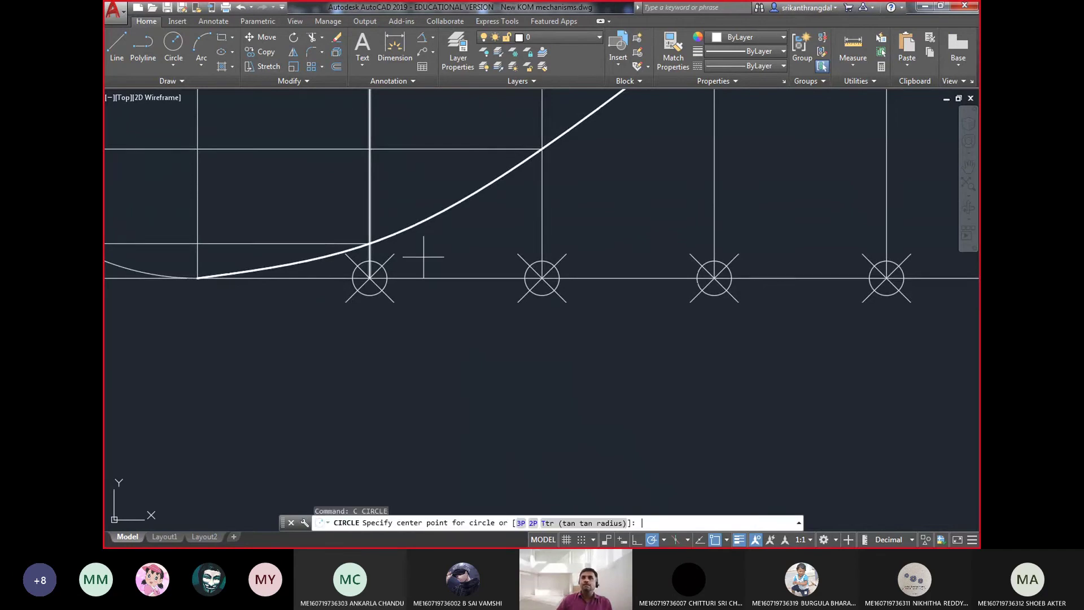
{"action": "left_click", "coordinate": [370, 278]}
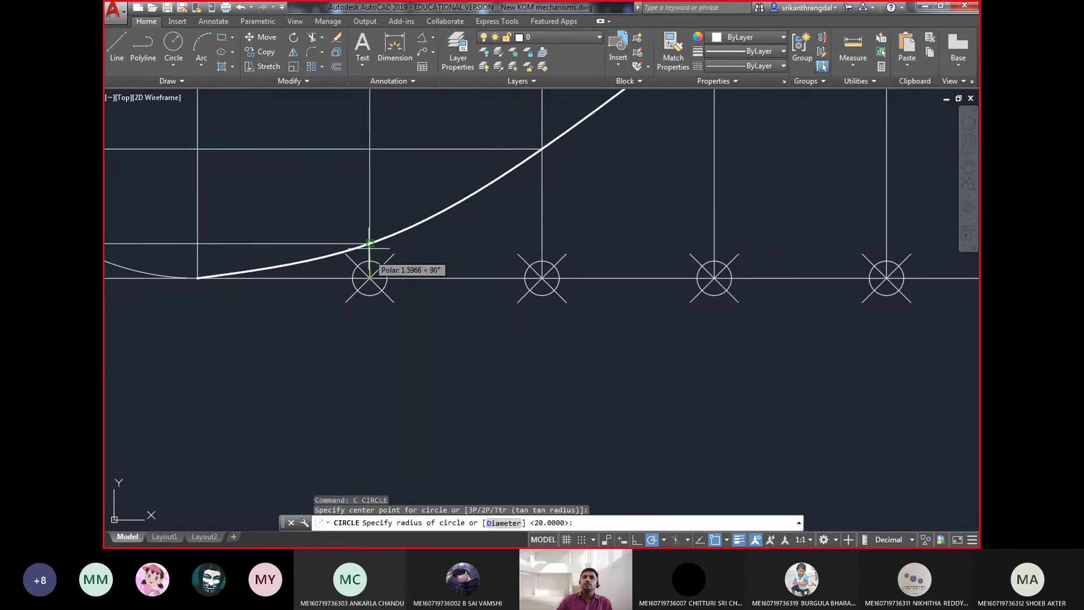
{"action": "key", "text": "Return"}
{"action": "left_click", "coordinate": [403, 295]}
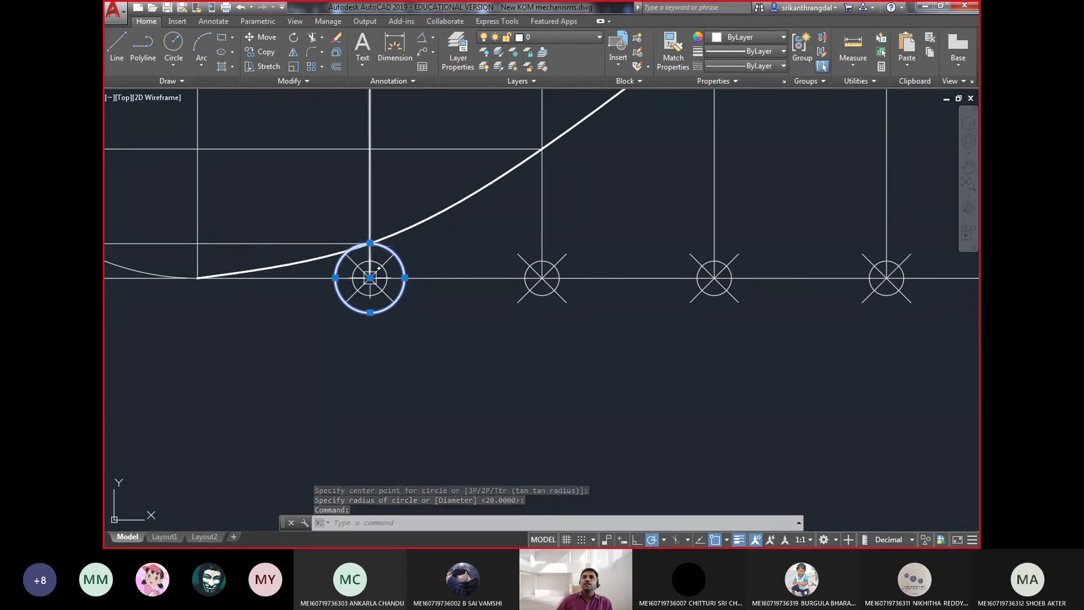
- Move the circle's centre to where the first radial line meets the base circle
{"action": "scroll", "coordinate": [373, 243], "scroll_direction": "up", "scroll_amount": 2}
{"action": "scroll", "coordinate": [366, 244], "scroll_direction": "up", "scroll_amount": 2}
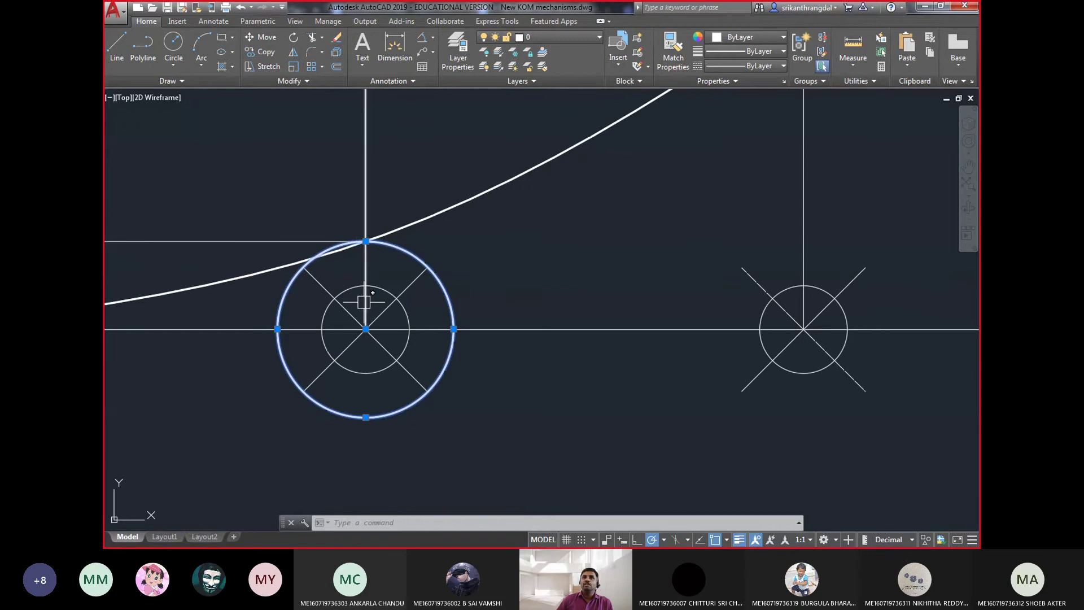
{"action": "left_click", "coordinate": [366, 328]}
{"action": "scroll", "coordinate": [330, 220], "scroll_direction": "down", "scroll_amount": 2}
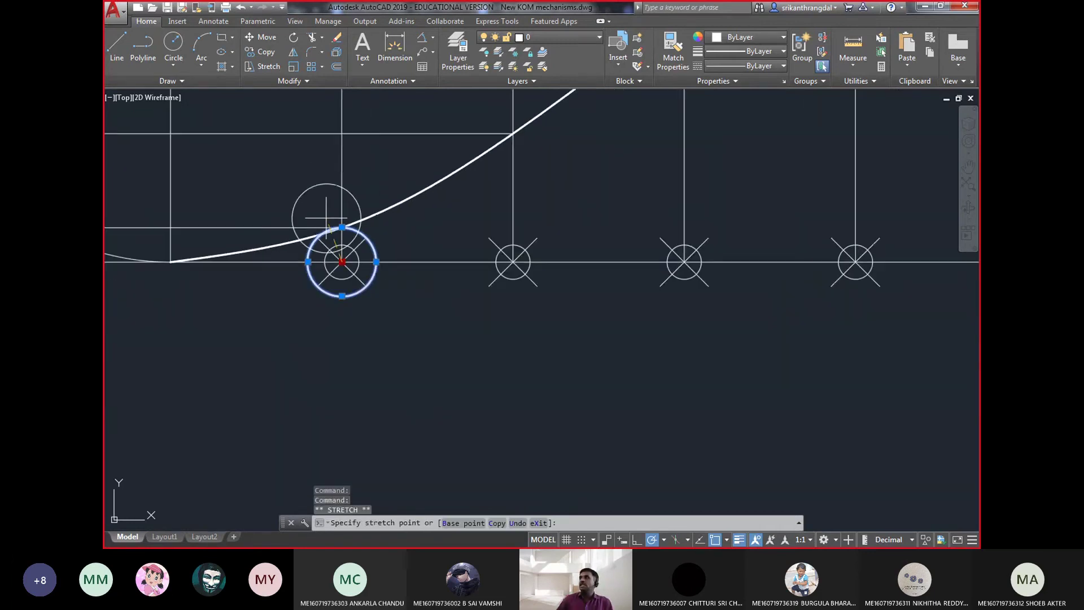
{"action": "scroll", "coordinate": [330, 229], "scroll_direction": "down", "scroll_amount": 3}
{"action": "scroll", "coordinate": [564, 359], "scroll_direction": "up", "scroll_amount": 5}
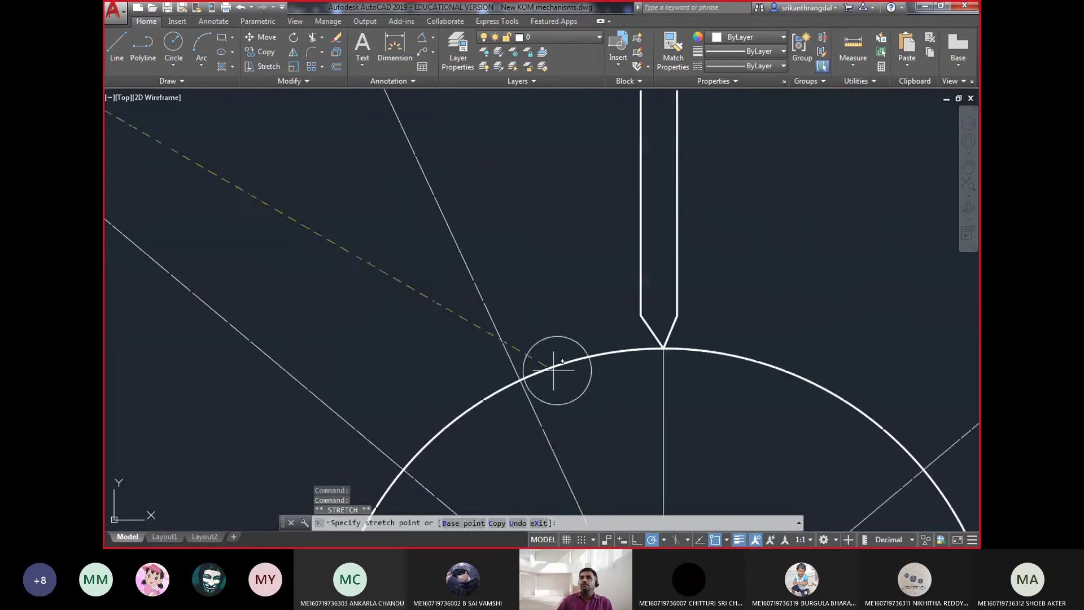
{"action": "left_click", "coordinate": [519, 382]}
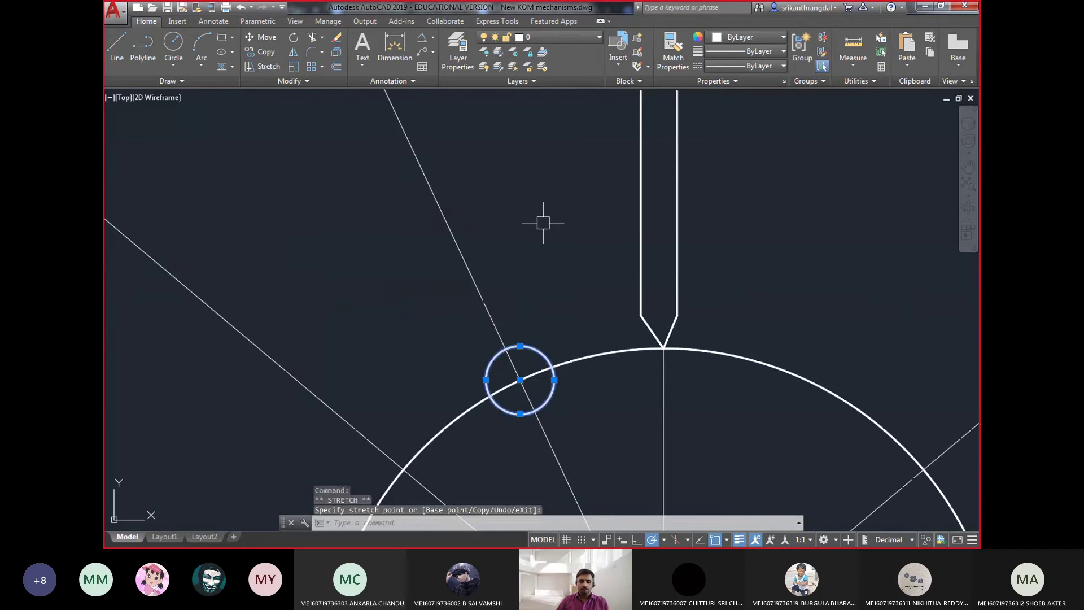
- Place a POINT where the circle crosses the first radial line outside the base circle
{"action": "type", "text": "po"}
{"action": "key", "text": "Return"}
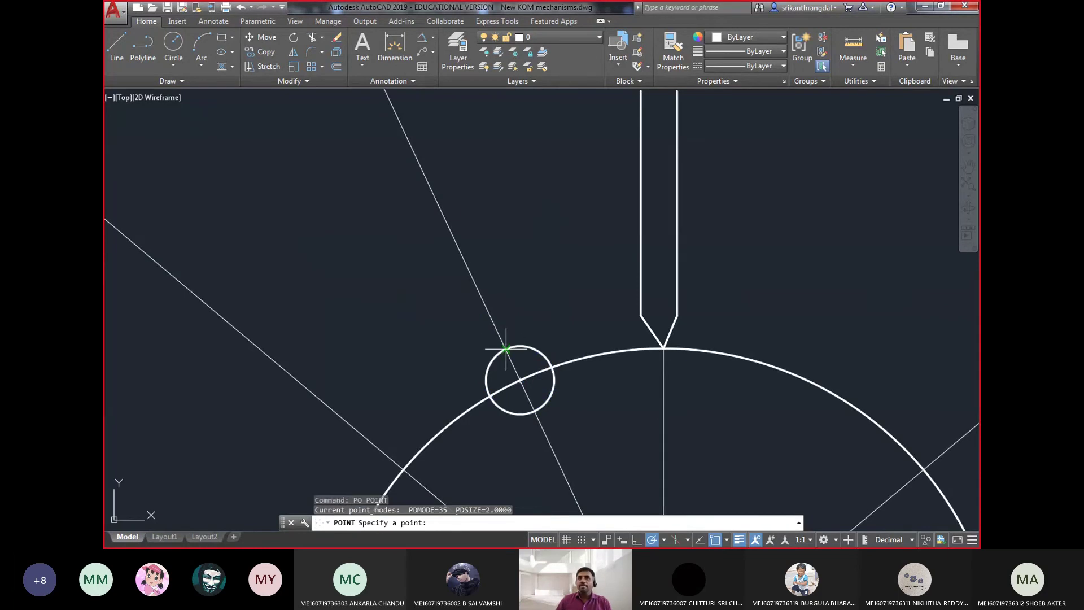
{"action": "left_click", "coordinate": [506, 349]}
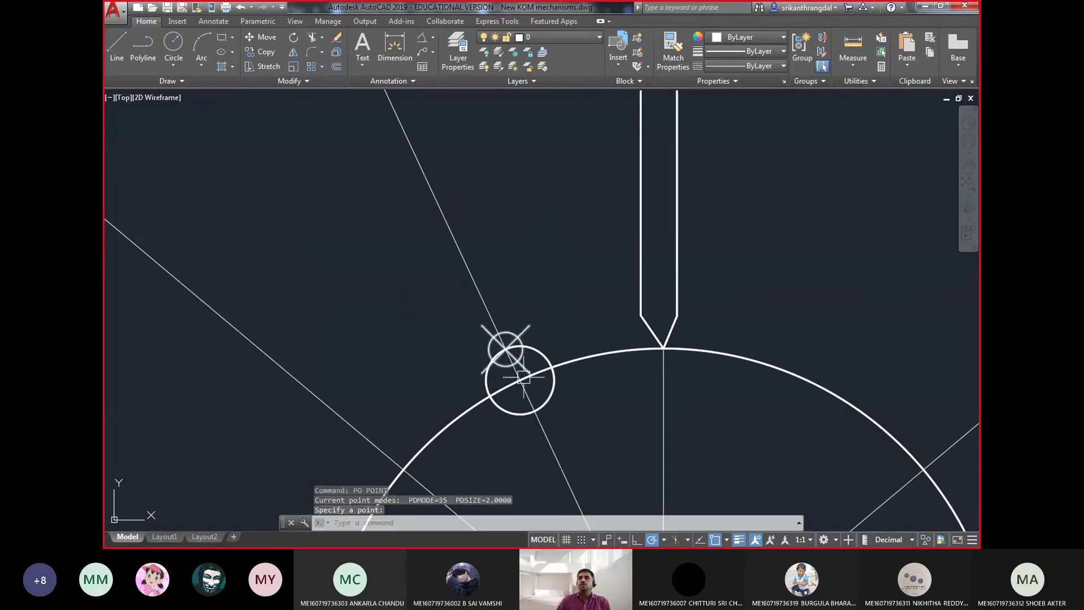
{"action": "scroll", "coordinate": [524, 376], "scroll_direction": "up", "scroll_amount": 3}
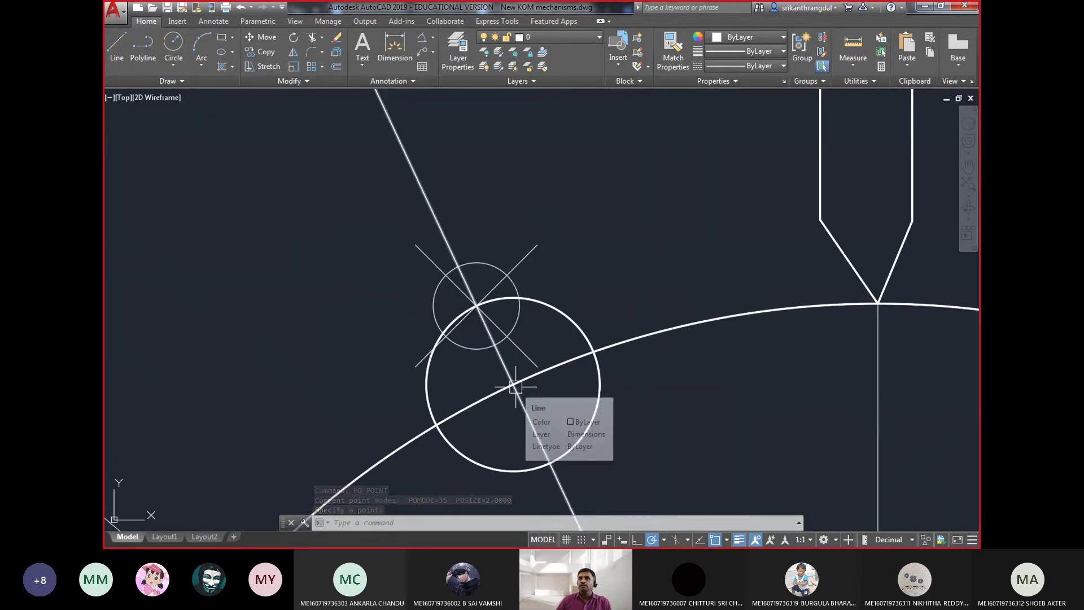
{"action": "scroll", "coordinate": [515, 387], "scroll_direction": "down", "scroll_amount": 5}
{"action": "scroll", "coordinate": [389, 296], "scroll_direction": "up", "scroll_amount": 5}
{"action": "scroll", "coordinate": [363, 300], "scroll_direction": "up", "scroll_amount": 4}
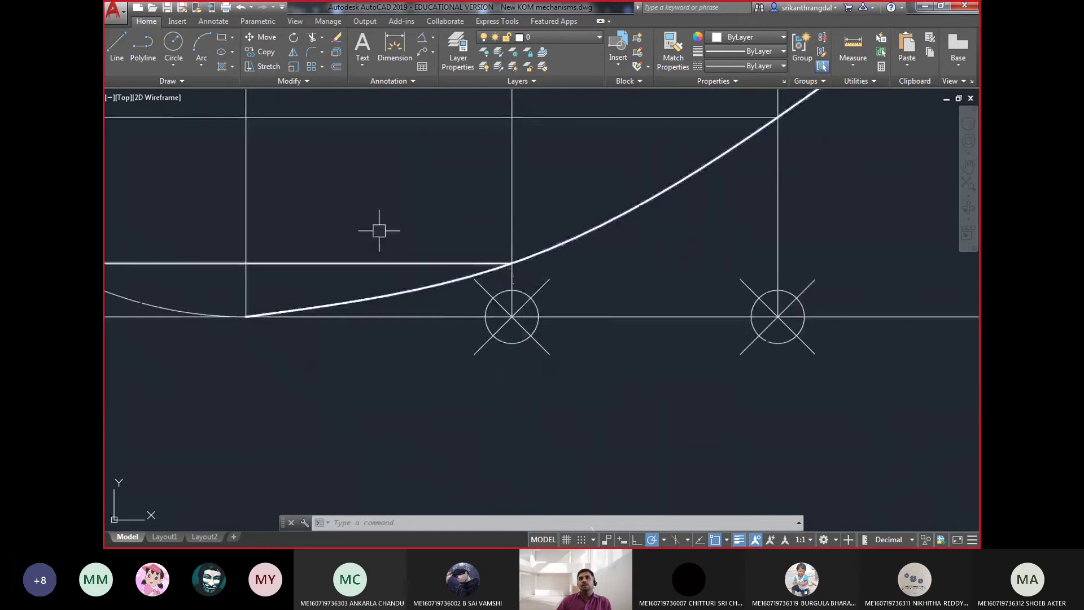
{"action": "scroll", "coordinate": [375, 230], "scroll_direction": "down", "scroll_amount": 4}
{"action": "scroll", "coordinate": [609, 375], "scroll_direction": "up", "scroll_amount": 3}
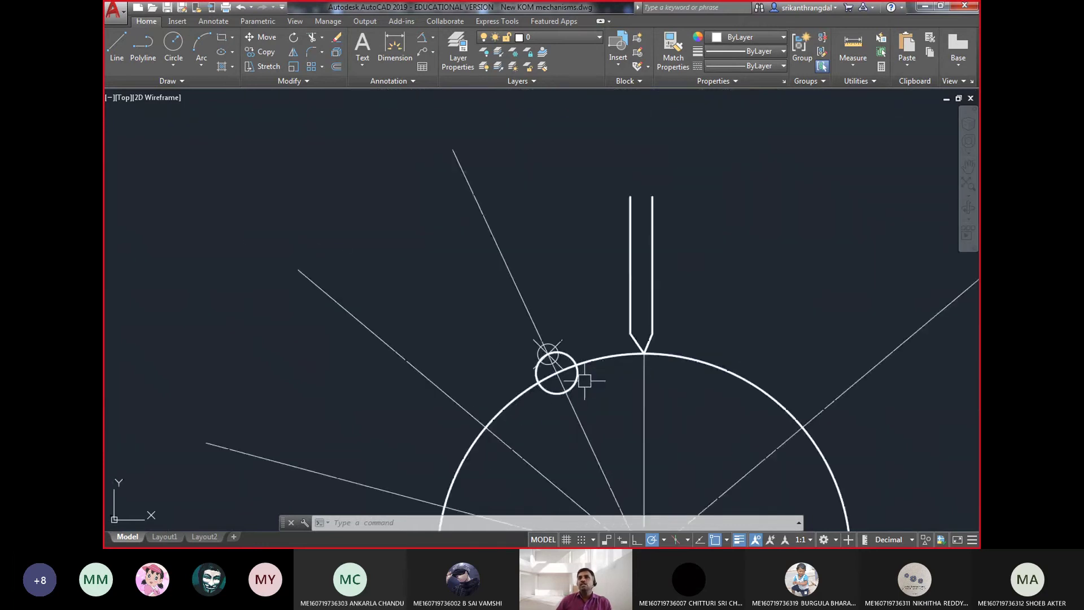
- Re-centre the circle on the next baseline point and stretch its top to the rise curve
{"action": "left_click", "coordinate": [558, 373]}
{"action": "scroll", "coordinate": [589, 393], "scroll_direction": "down", "scroll_amount": 3}
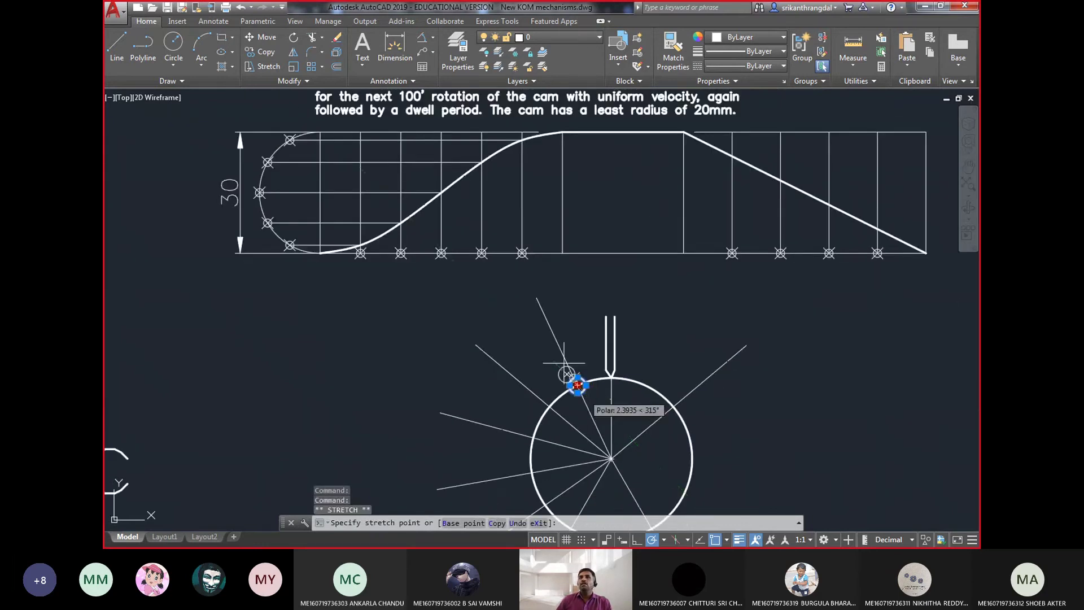
{"action": "scroll", "coordinate": [406, 230], "scroll_direction": "up", "scroll_amount": 5}
{"action": "left_click", "coordinate": [377, 318]}
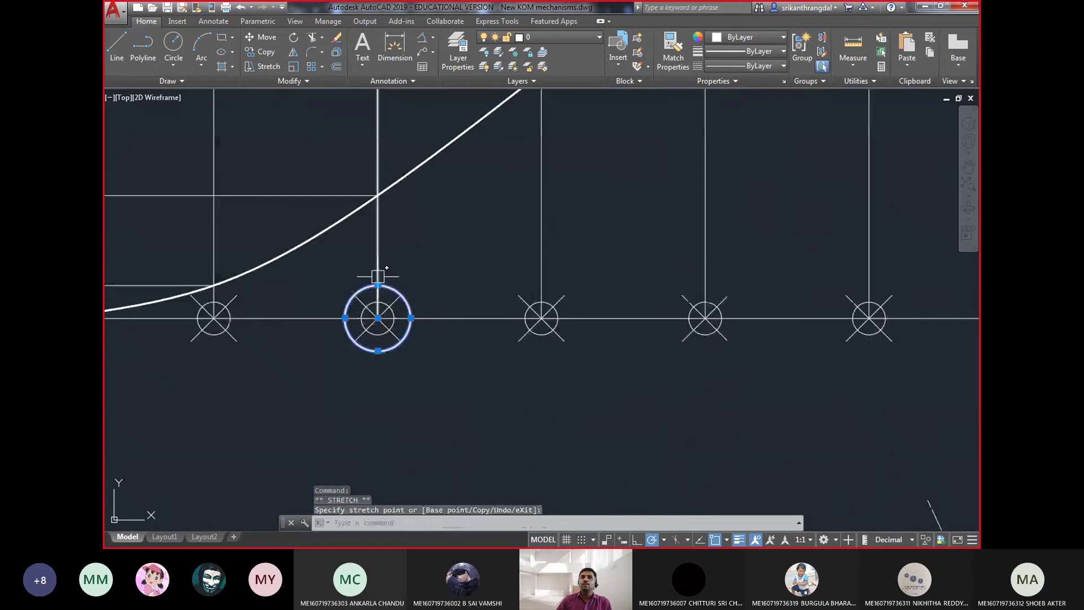
{"action": "left_click", "coordinate": [378, 284]}
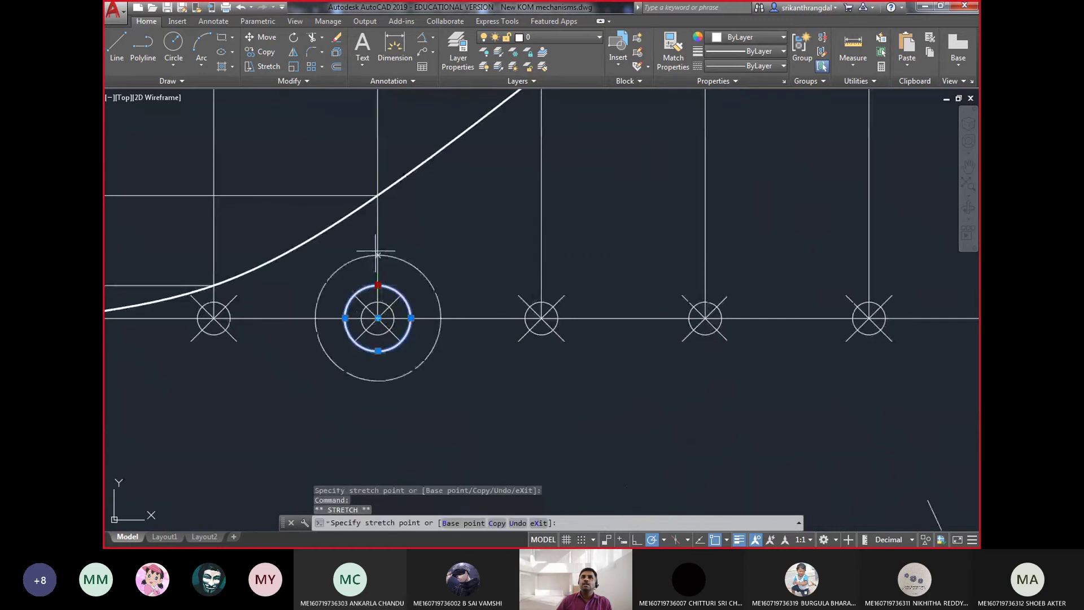
{"action": "left_click", "coordinate": [378, 196]}
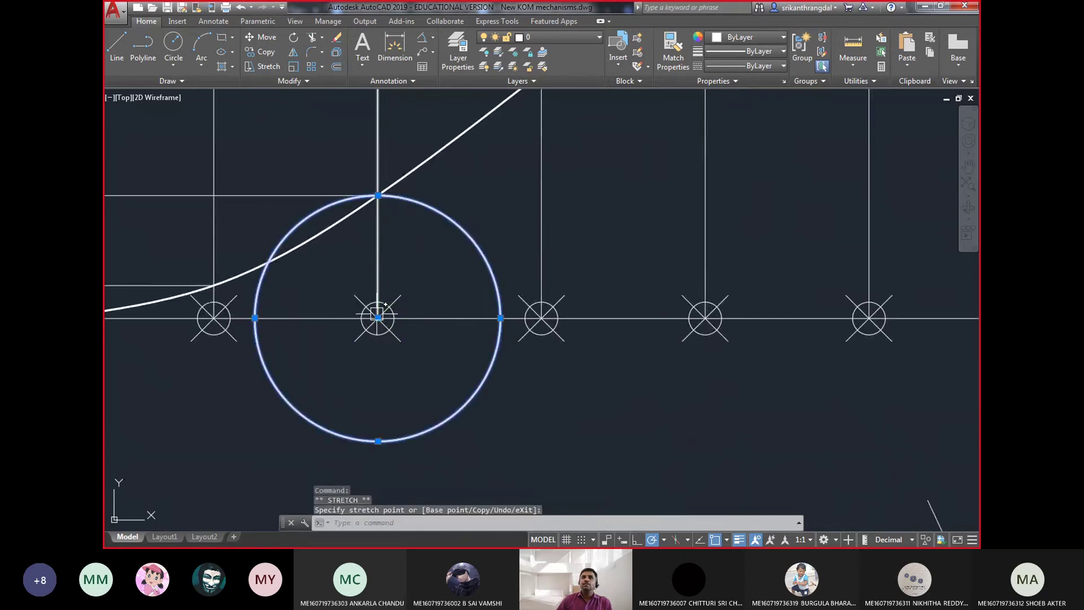
- Move the resized circle onto the next radial line's base-circle intersection
{"action": "left_click", "coordinate": [377, 317]}
{"action": "scroll", "coordinate": [378, 313], "scroll_direction": "down", "scroll_amount": 5}
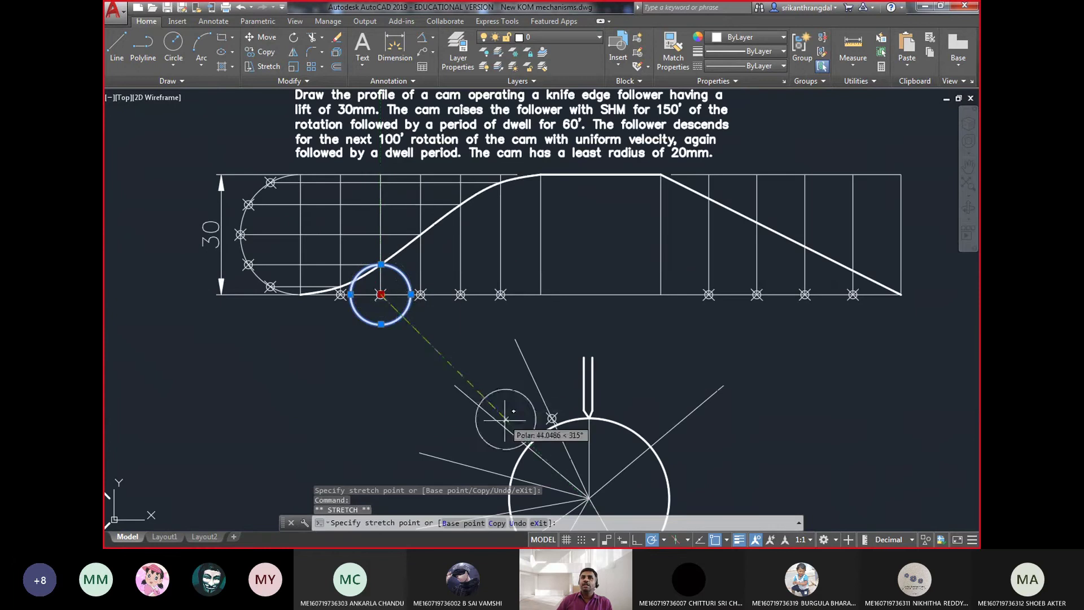
{"action": "left_click", "coordinate": [528, 447]}
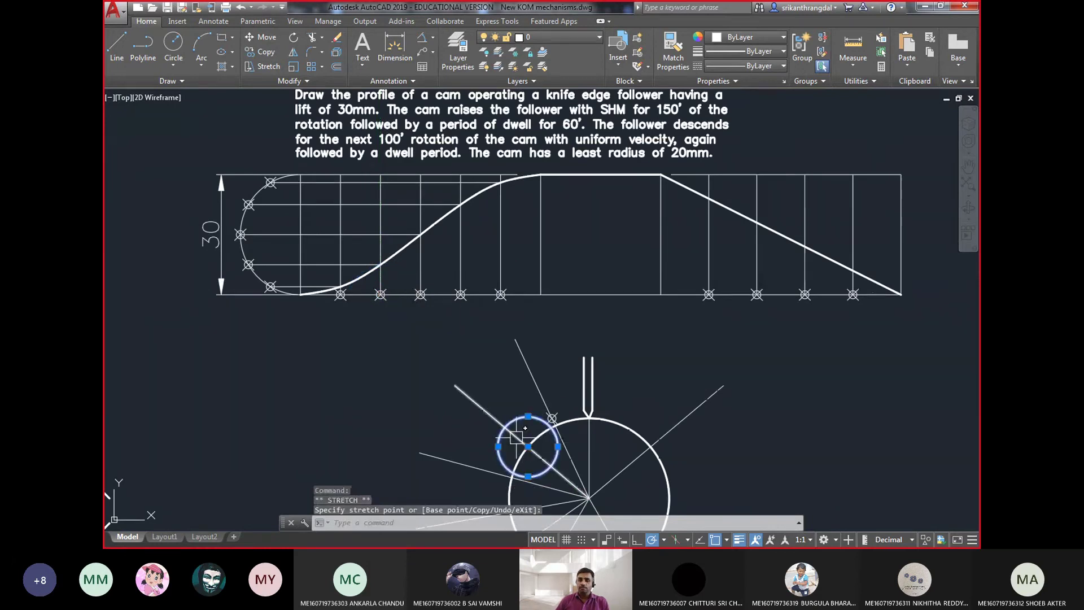
{"action": "scroll", "coordinate": [515, 437], "scroll_direction": "up", "scroll_amount": 2}
{"action": "key", "text": "Escape"}
{"action": "type", "text": "po"}
{"action": "key", "text": "Return"}
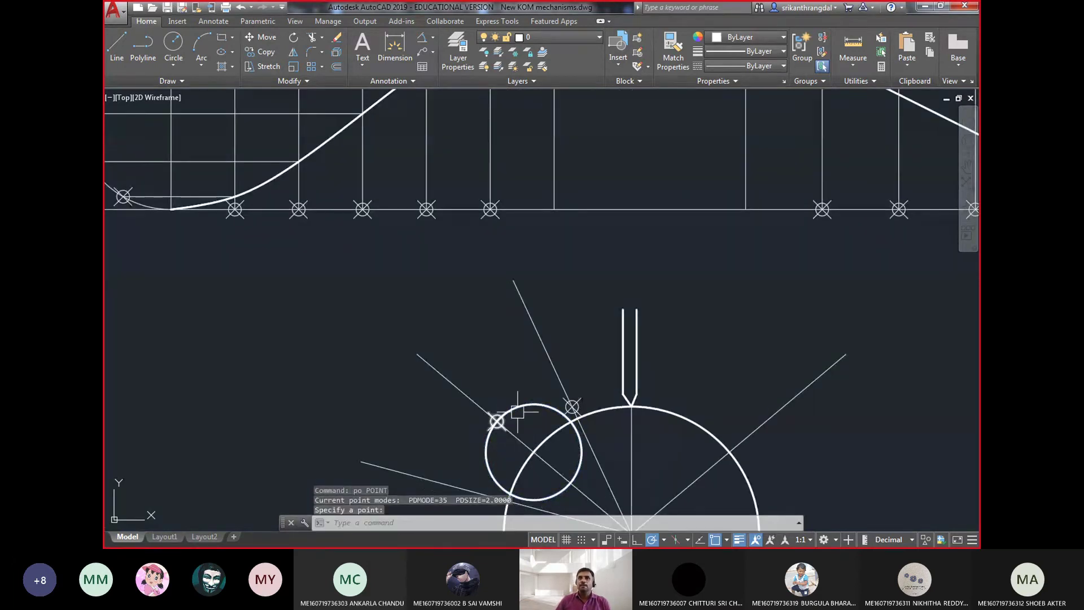
{"action": "key", "text": "Escape"}
- Re-centre the circle on the next baseline point, resize it to the rise curve, and return it to the cam
{"action": "left_click", "coordinate": [516, 408]}
{"action": "left_click", "coordinate": [534, 451]}
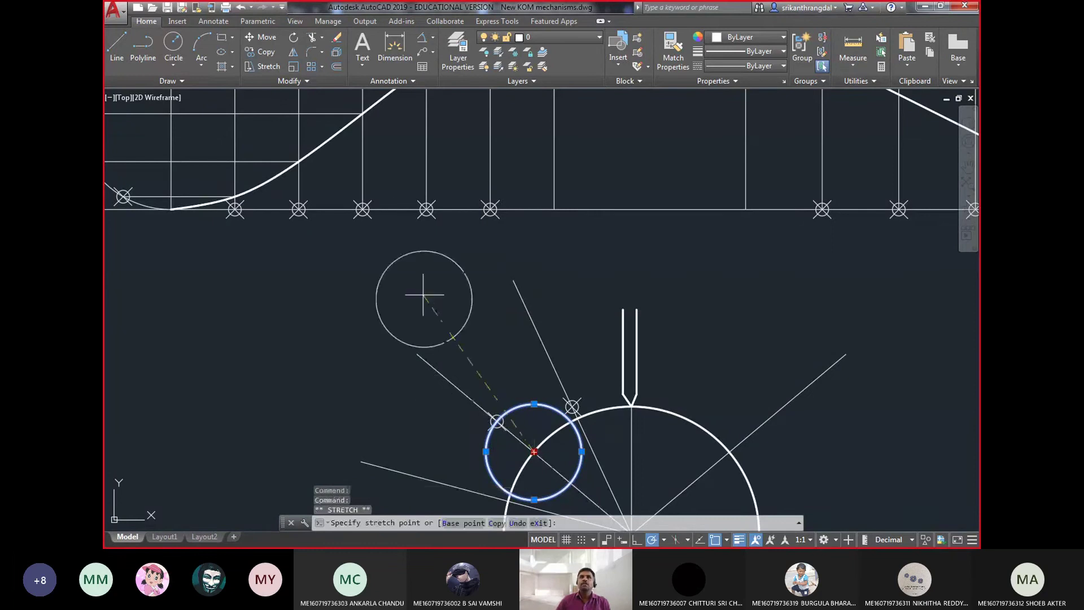
{"action": "left_click", "coordinate": [374, 220]}
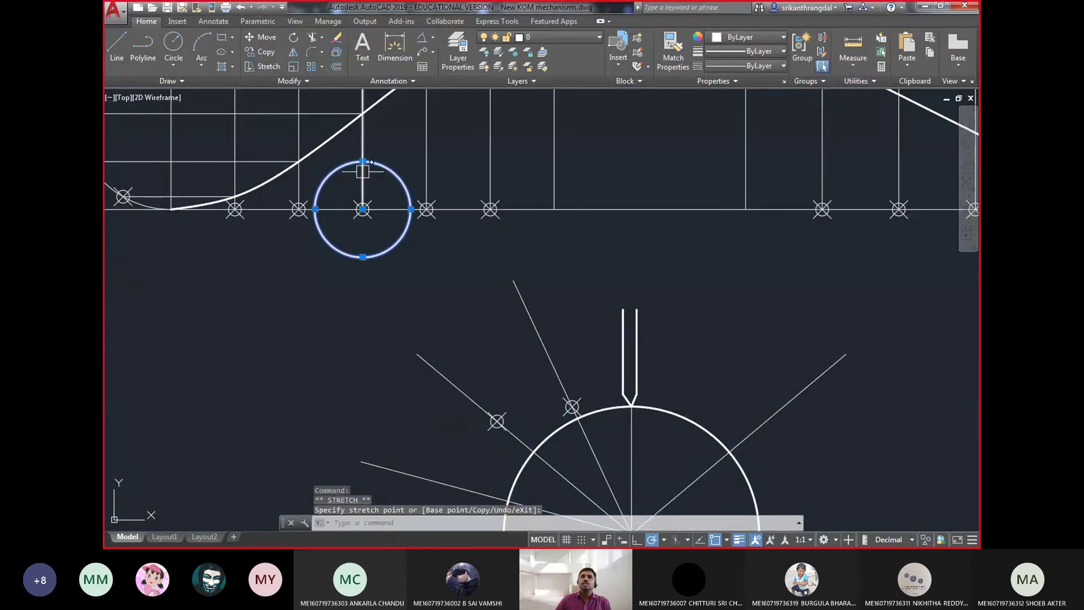
{"action": "left_click", "coordinate": [363, 161]}
{"action": "left_click", "coordinate": [362, 114]}
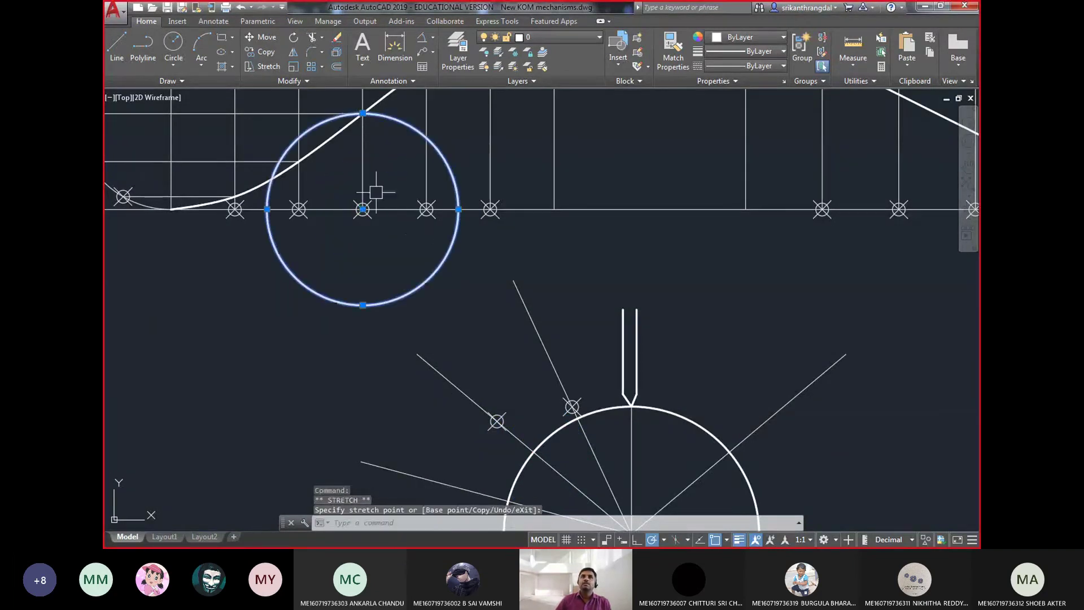
{"action": "middle_click_drag", "start_coordinate": [497, 422], "coordinate": [502, 318]}
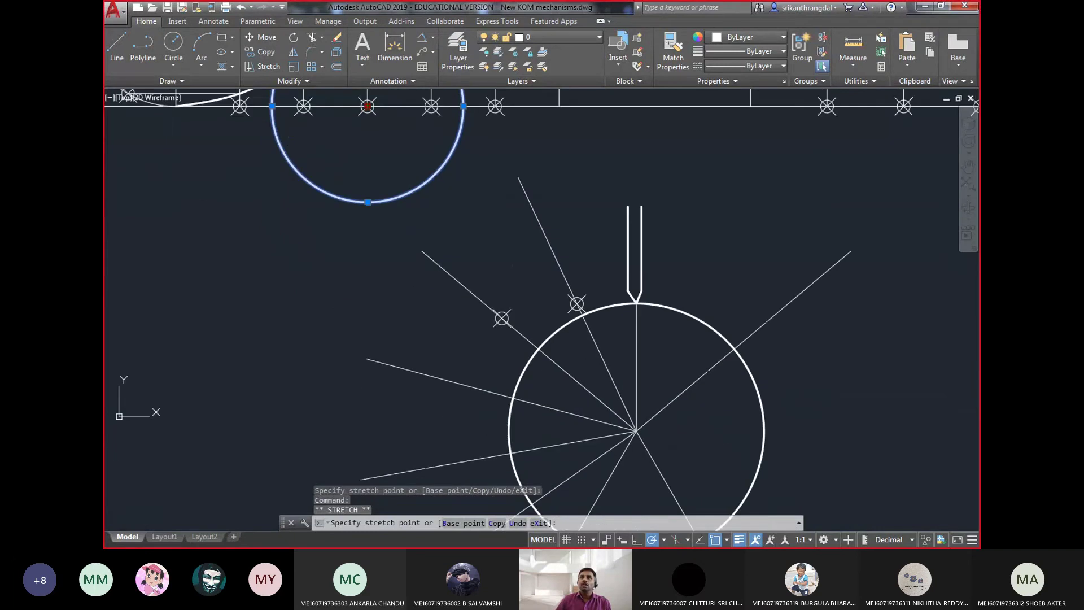
{"action": "left_click", "coordinate": [513, 398]}
- Mark a point where the circle crosses that radial line
{"action": "type", "text": "po"}
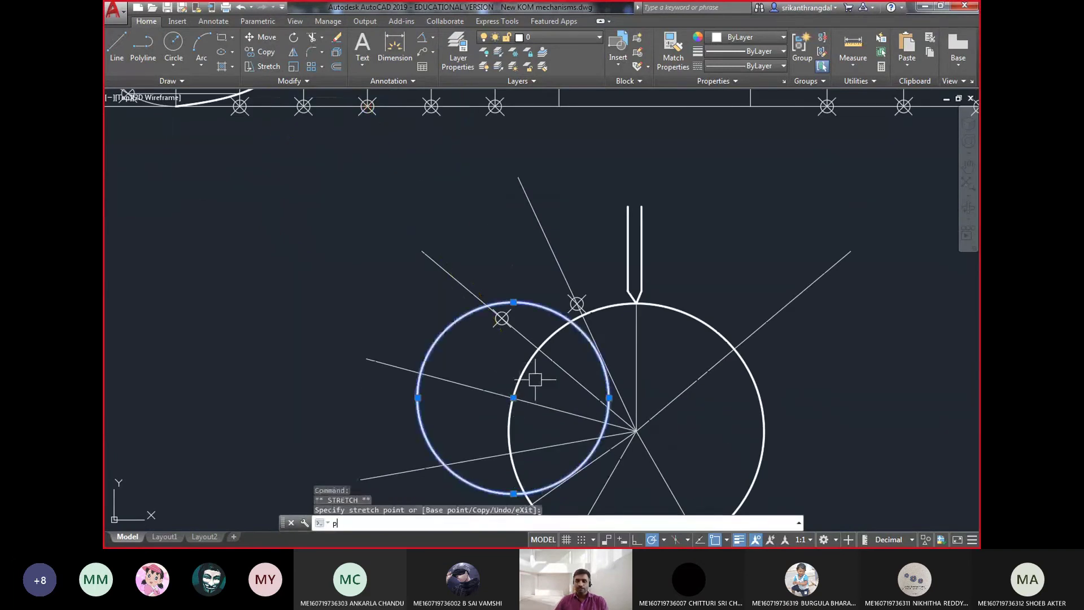
{"action": "key", "text": "Return"}
{"action": "left_click", "coordinate": [421, 373]}
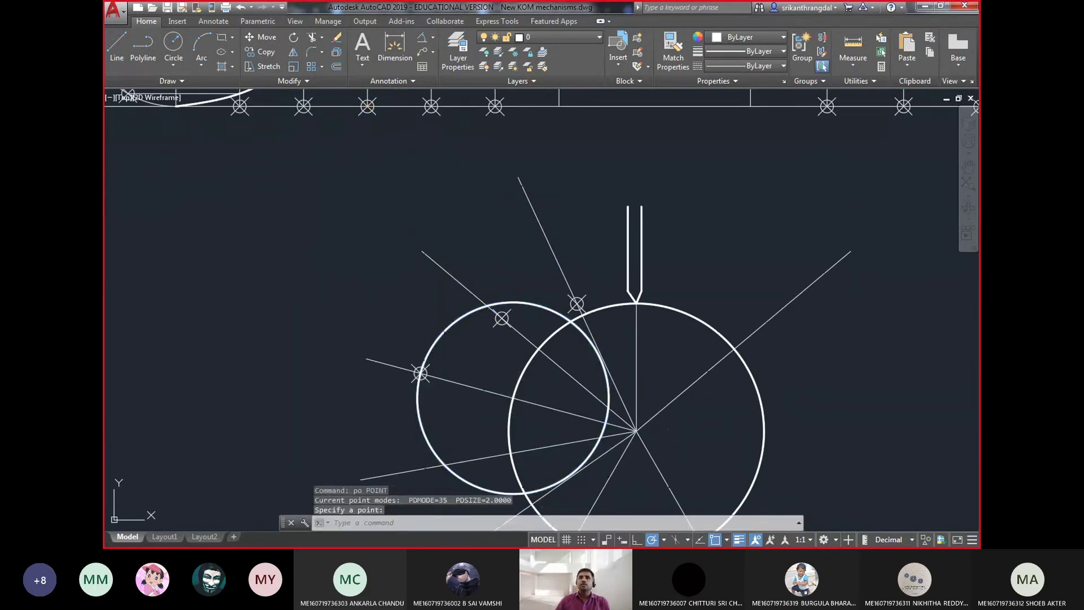
{"action": "left_click", "coordinate": [513, 398]}
- Centre the circle on the next diagram node, resize it to the rise curve, and place it on the cam
{"action": "middle_click_drag", "start_coordinate": [440, 223], "coordinate": [455, 412]}
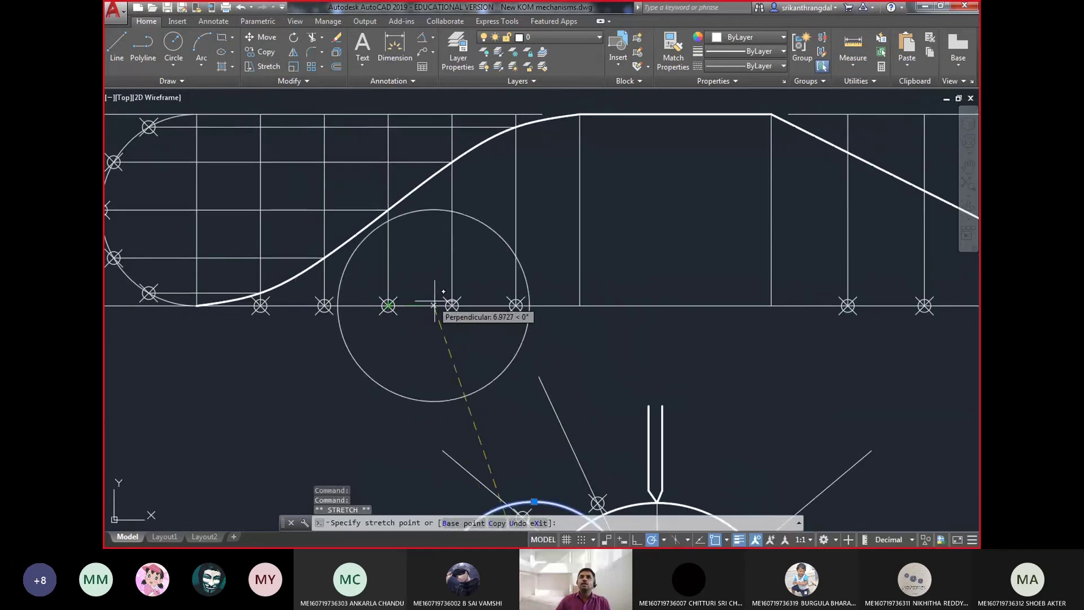
{"action": "left_click", "coordinate": [453, 306]}
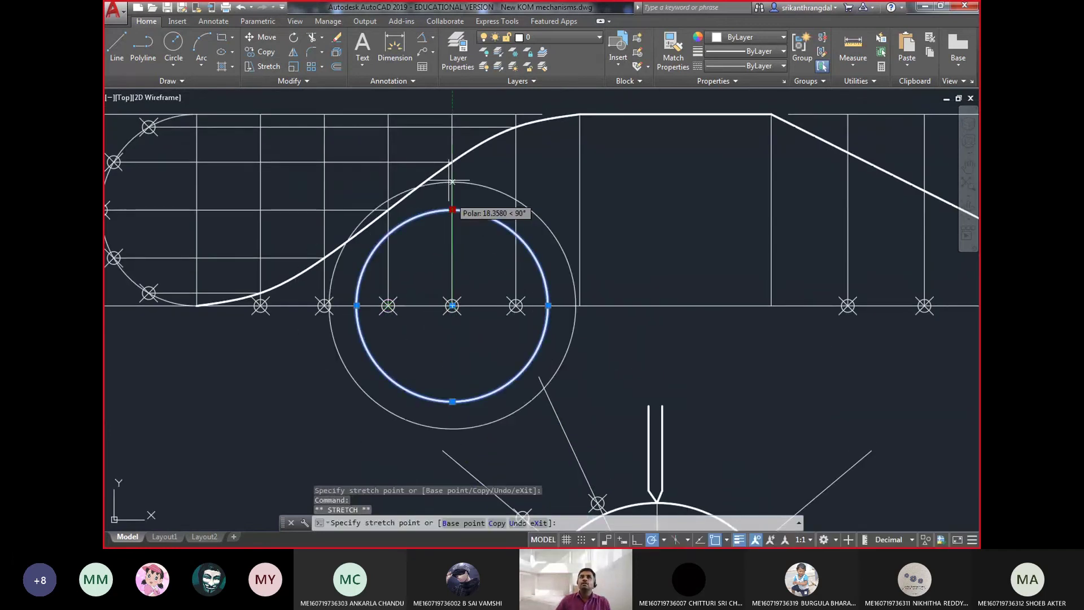
{"action": "left_click", "coordinate": [452, 162]}
{"action": "left_click", "coordinate": [453, 306]}
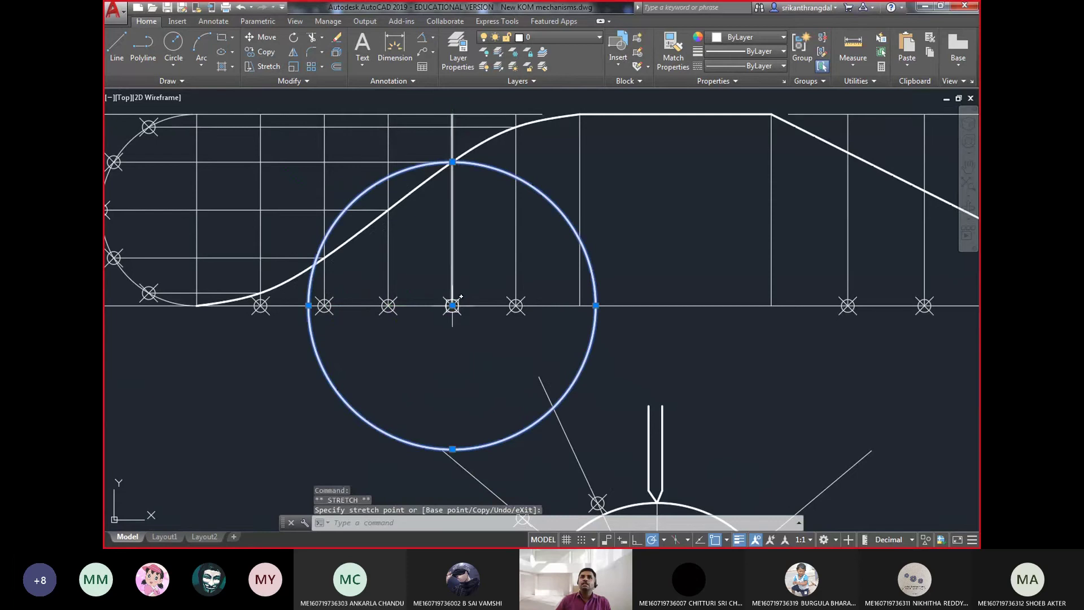
{"action": "mouse_move", "coordinate": [496, 448]}
{"action": "middle_mouse_down"}
{"action": "mouse_move", "coordinate": [509, 409]}
{"action": "mouse_move", "coordinate": [484, 164]}
{"action": "middle_mouse_up"}
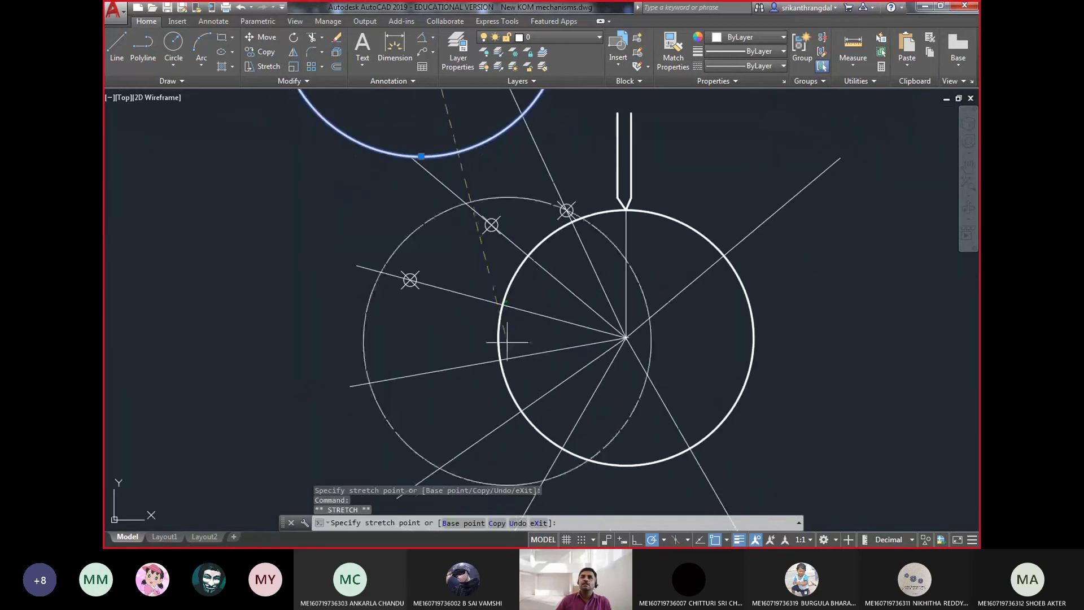
{"action": "left_click", "coordinate": [501, 360]}
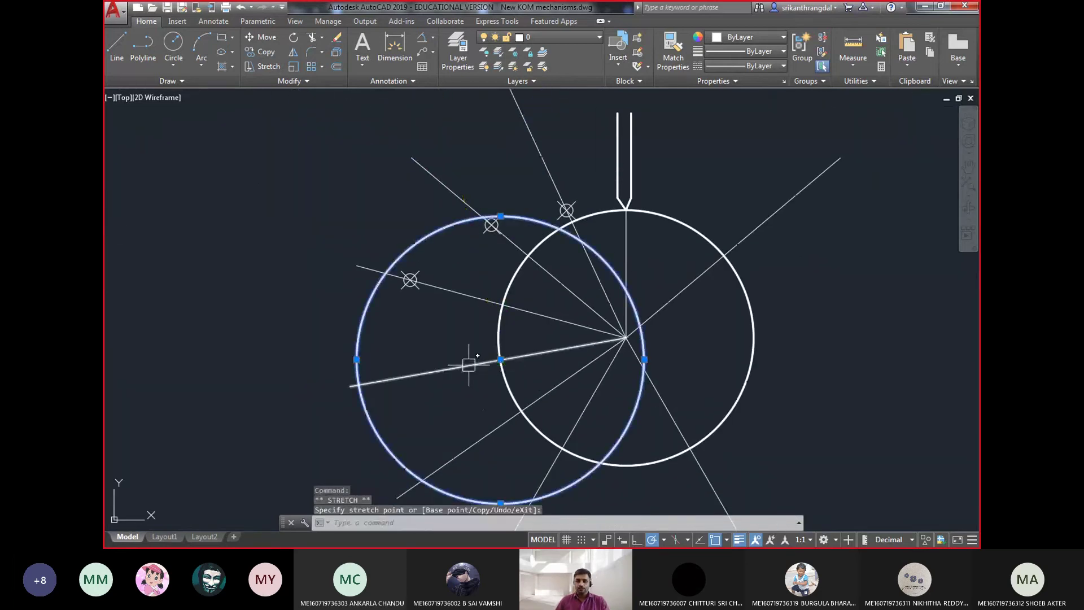
- Mark a point where the circle crosses the radial line
{"action": "key", "text": "Escape"}
{"action": "type", "text": "po"}
{"action": "key", "text": "Return"}
{"action": "left_click", "coordinate": [359, 385]}
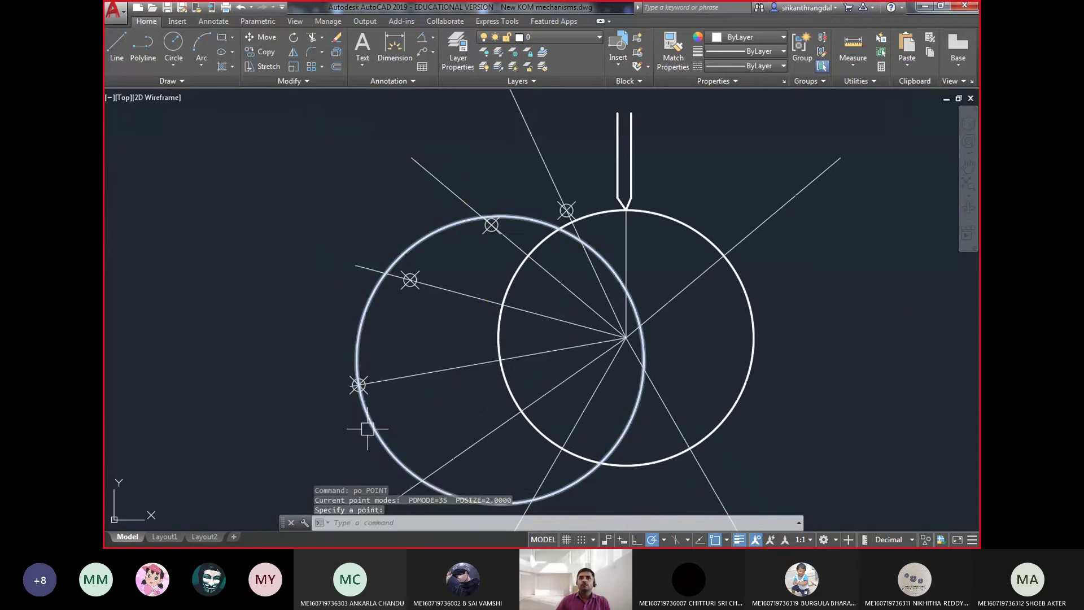
{"action": "key", "text": "Escape"}
- Move the circle to the next diagram node, size it to the rise curve, and place it on the cam
{"action": "left_click", "coordinate": [501, 359]}
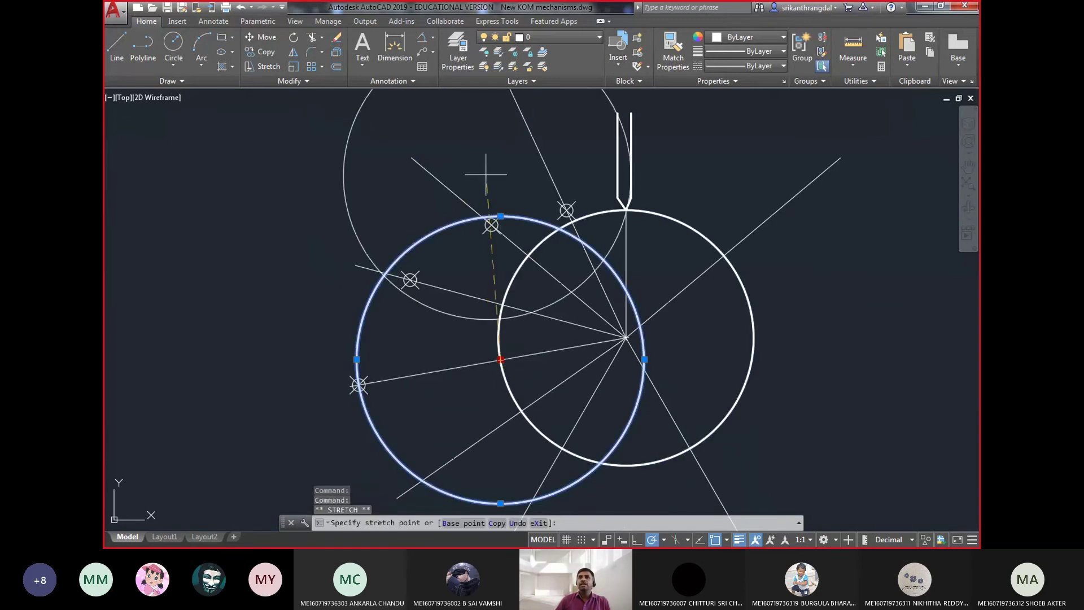
{"action": "middle_click_drag", "start_coordinate": [486, 174], "coordinate": [485, 481]}
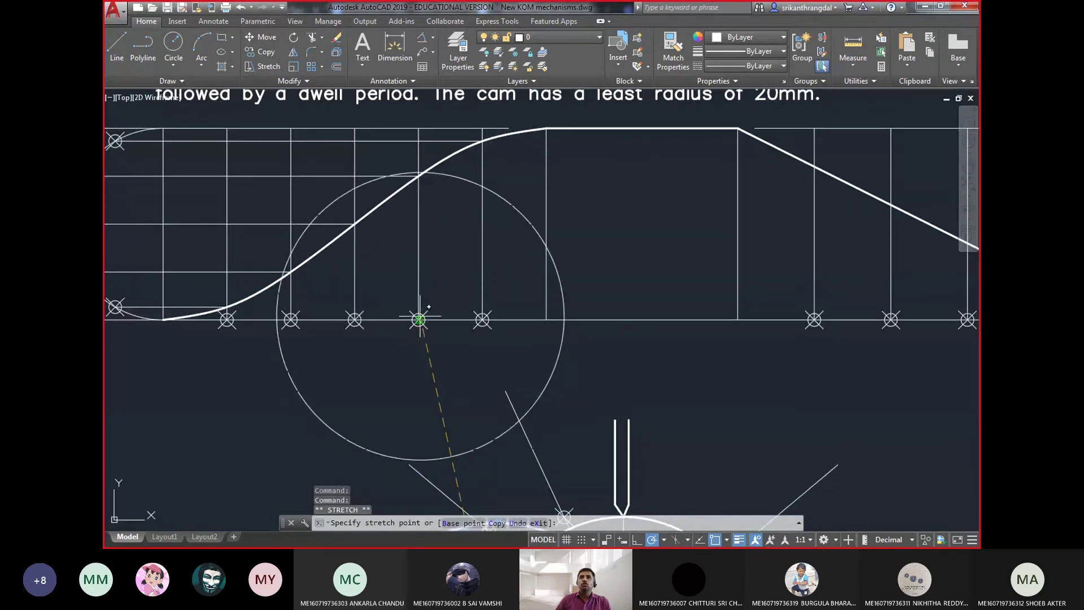
{"action": "left_click", "coordinate": [483, 319]}
{"action": "left_click", "coordinate": [483, 176]}
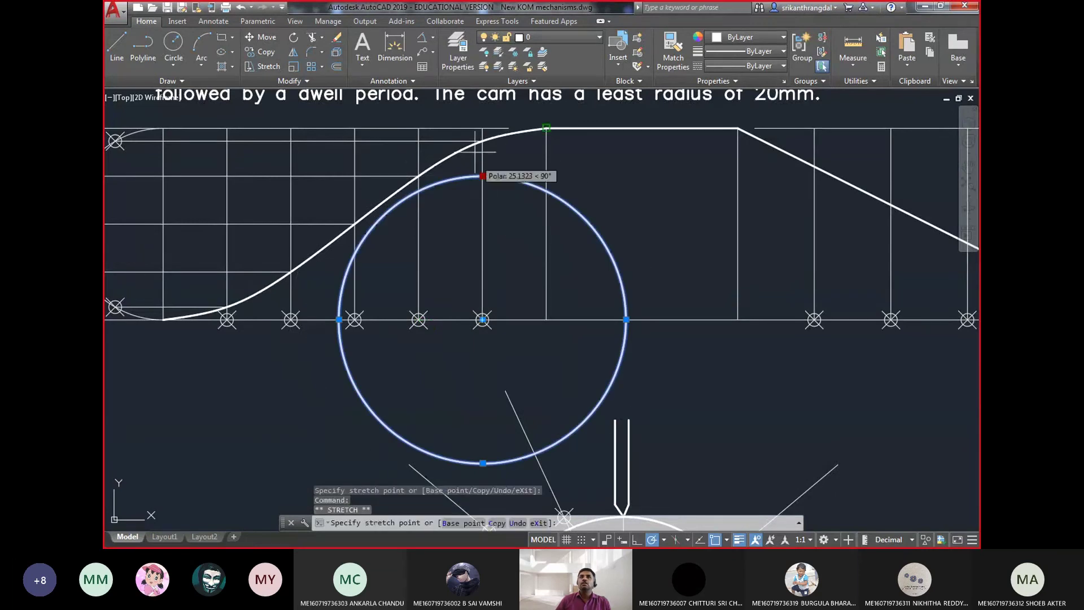
{"action": "left_click", "coordinate": [483, 140]}
{"action": "key", "text": "Escape"}
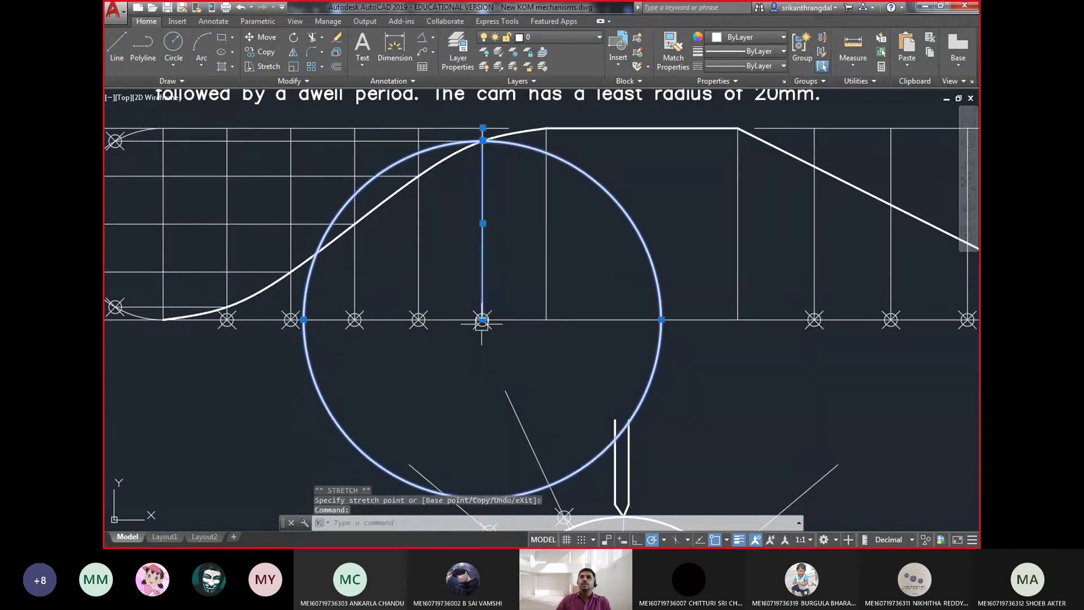
{"action": "left_click", "coordinate": [484, 320]}
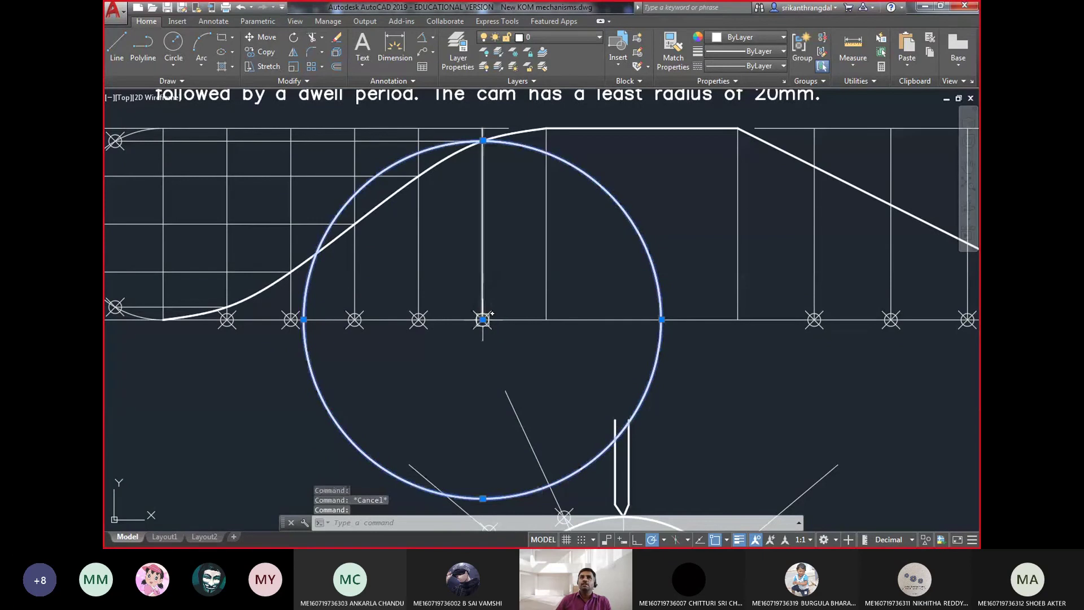
{"action": "middle_click_drag", "start_coordinate": [544, 387], "coordinate": [551, 90]}
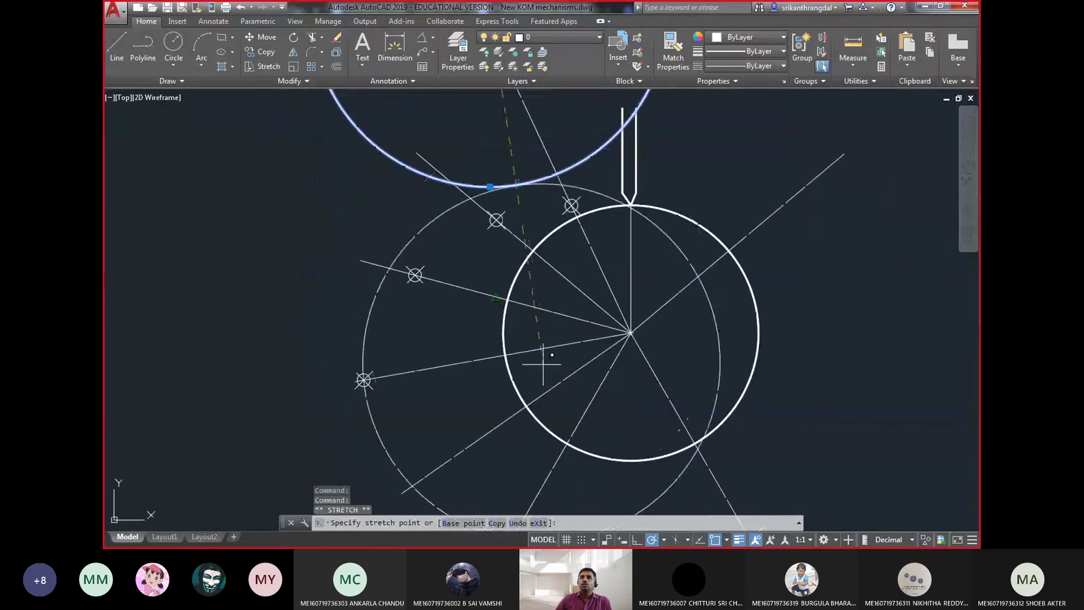
{"action": "left_click", "coordinate": [526, 405]}
{"action": "middle_click_drag", "start_coordinate": [568, 430], "coordinate": [581, 370]}
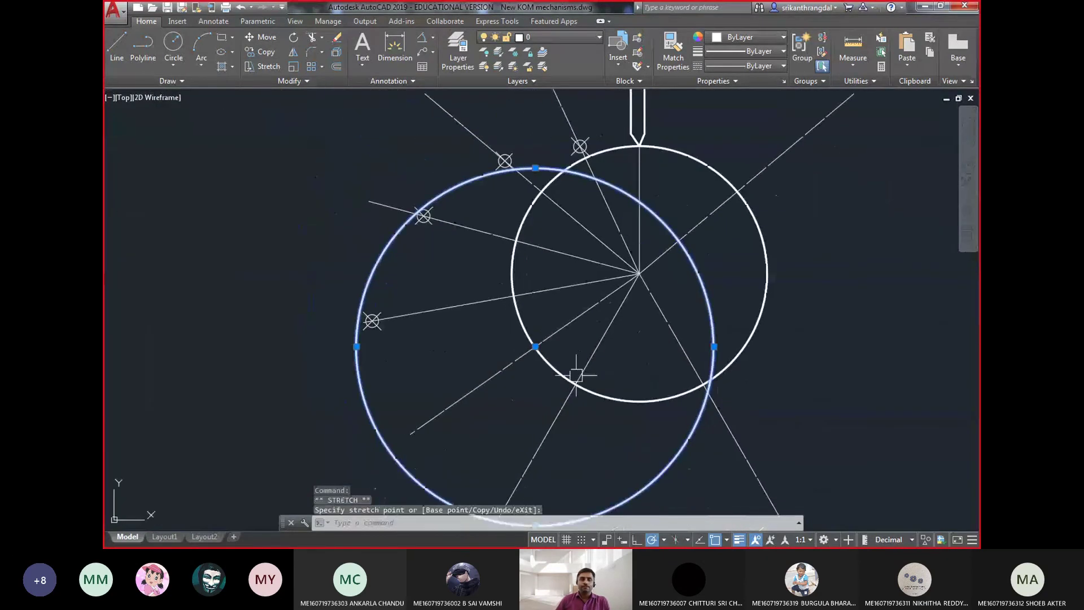
{"action": "key", "text": "Escape"}
- Extend the lower-left radial line to the large circle and mark a point at their intersection
{"action": "type", "text": "ex"}
{"action": "key", "text": "Return"}
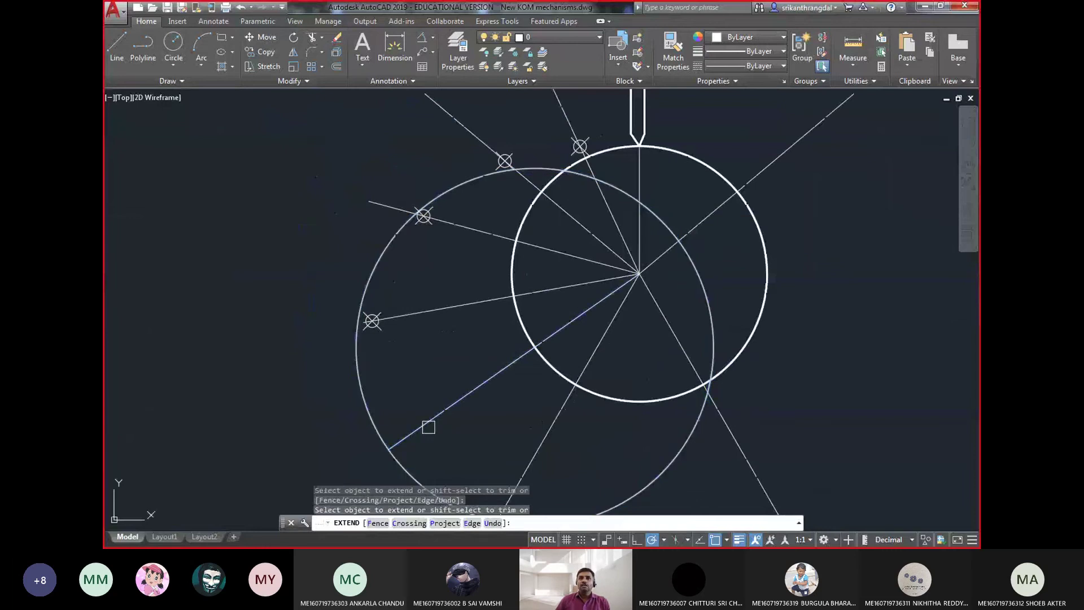
{"action": "left_click", "coordinate": [429, 423]}
{"action": "type", "text": "po"}
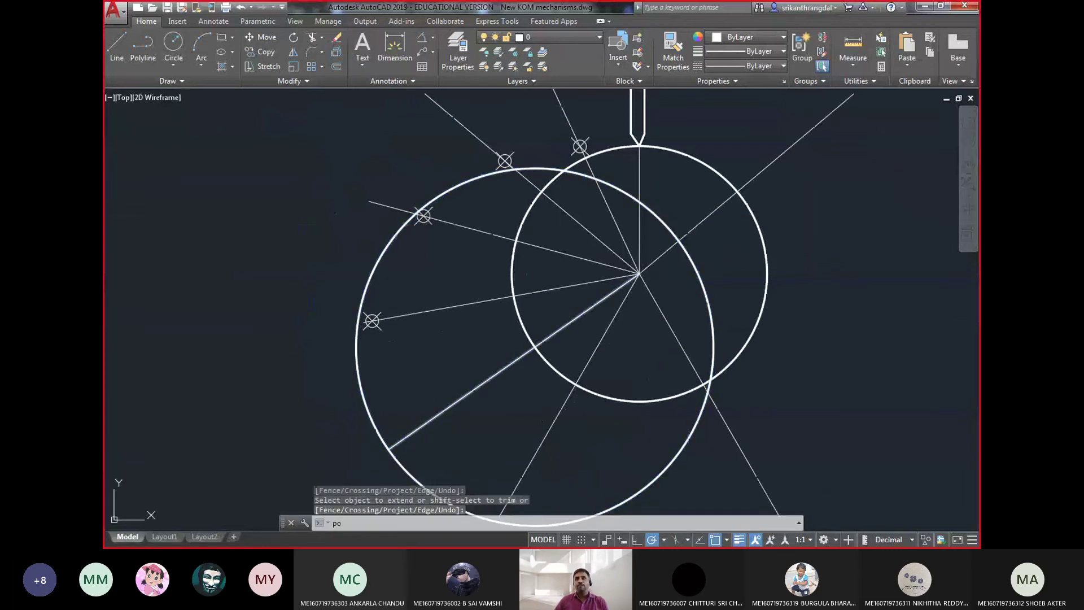
{"action": "key", "text": "Return"}
{"action": "left_click", "coordinate": [388, 449]}
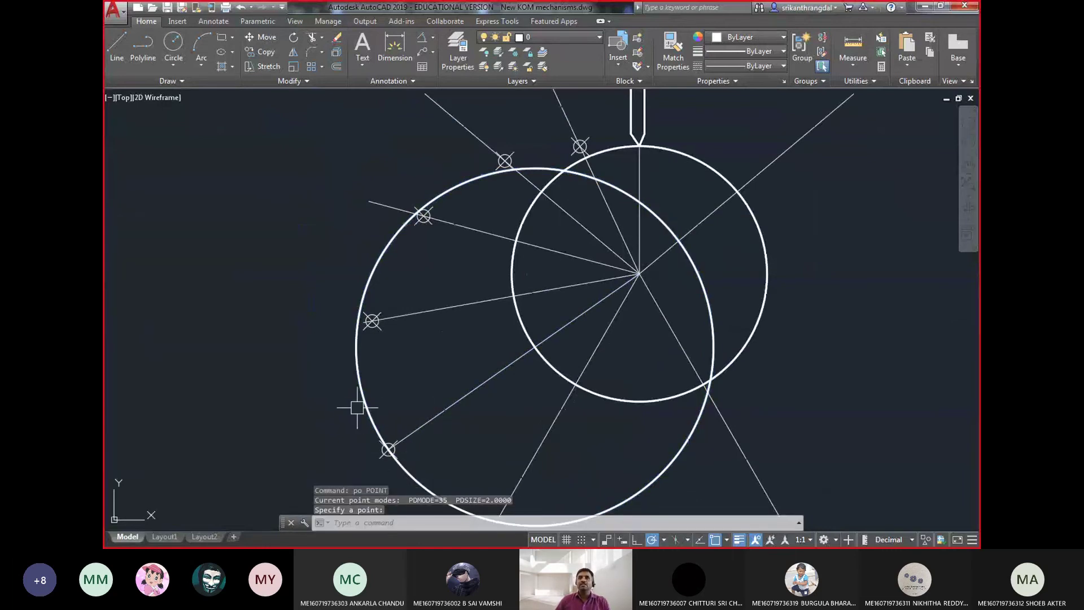
{"action": "key", "text": "Escape"}
- Resize the large circle to reach the dwell line and place it onto the cam construction
{"action": "left_click", "coordinate": [357, 399]}
{"action": "left_click", "coordinate": [535, 346]}
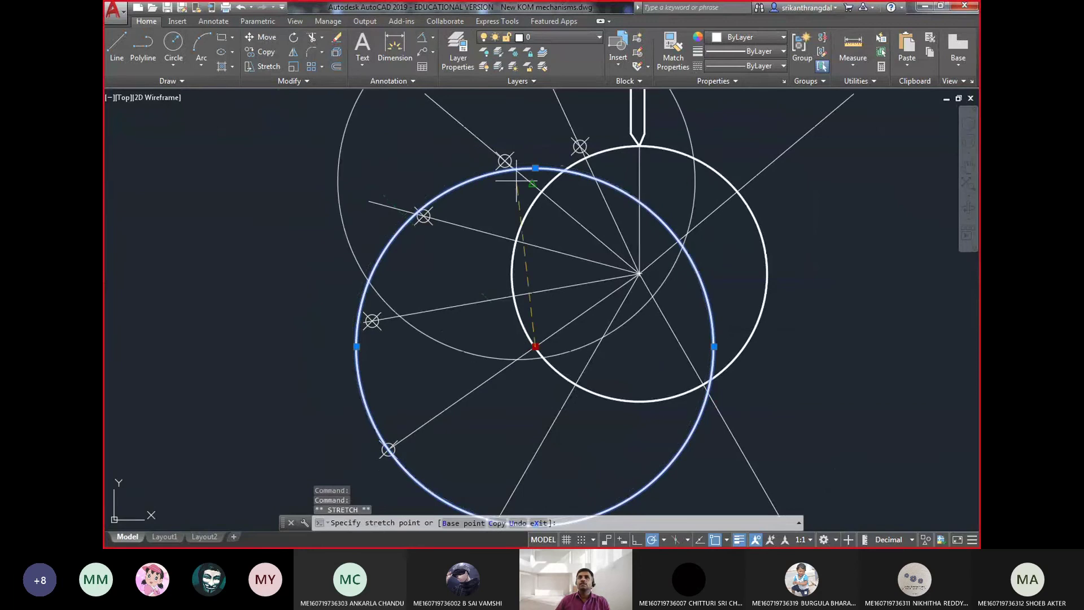
{"action": "mouse_move", "coordinate": [516, 181]}
{"action": "middle_mouse_down"}
{"action": "mouse_move", "coordinate": [516, 346]}
{"action": "mouse_move", "coordinate": [474, 416]}
{"action": "middle_mouse_up"}
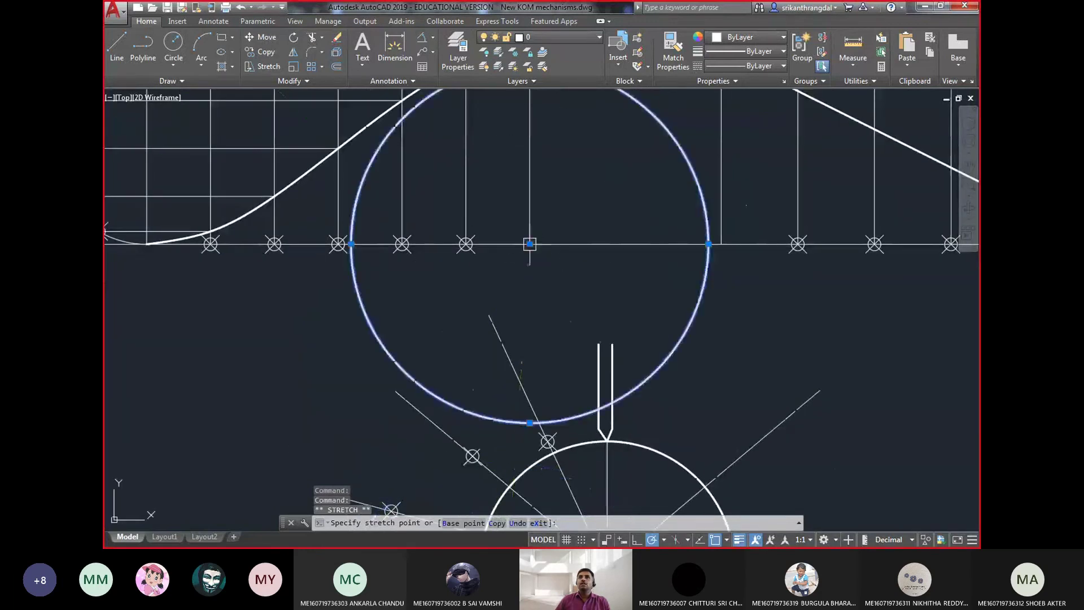
{"action": "middle_click_drag", "start_coordinate": [530, 244], "coordinate": [507, 422]}
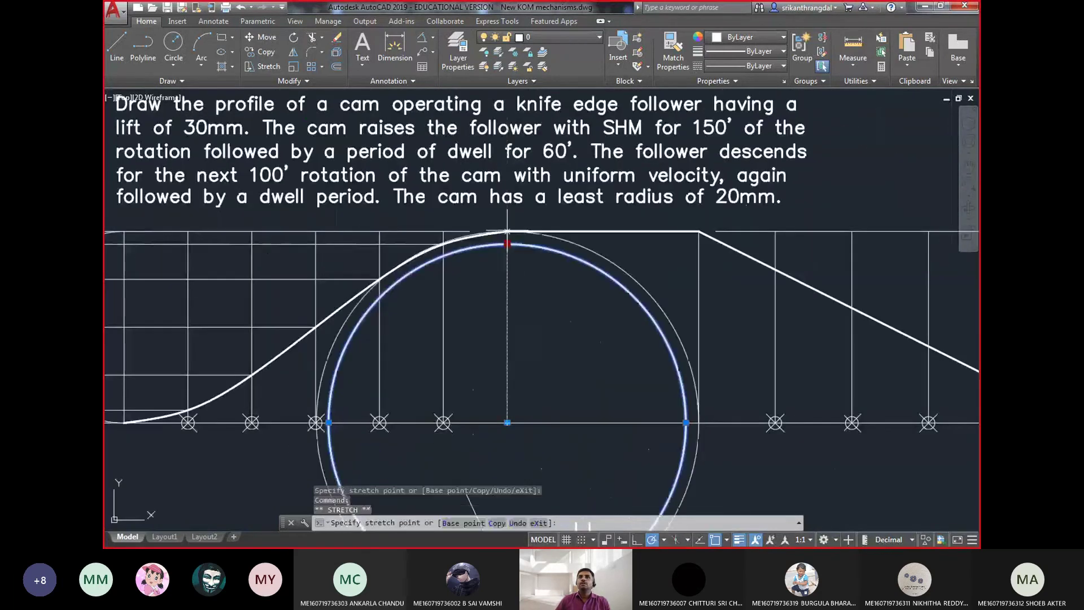
{"action": "left_click", "coordinate": [507, 231]}
{"action": "middle_click_drag", "start_coordinate": [529, 367], "coordinate": [518, 177]}
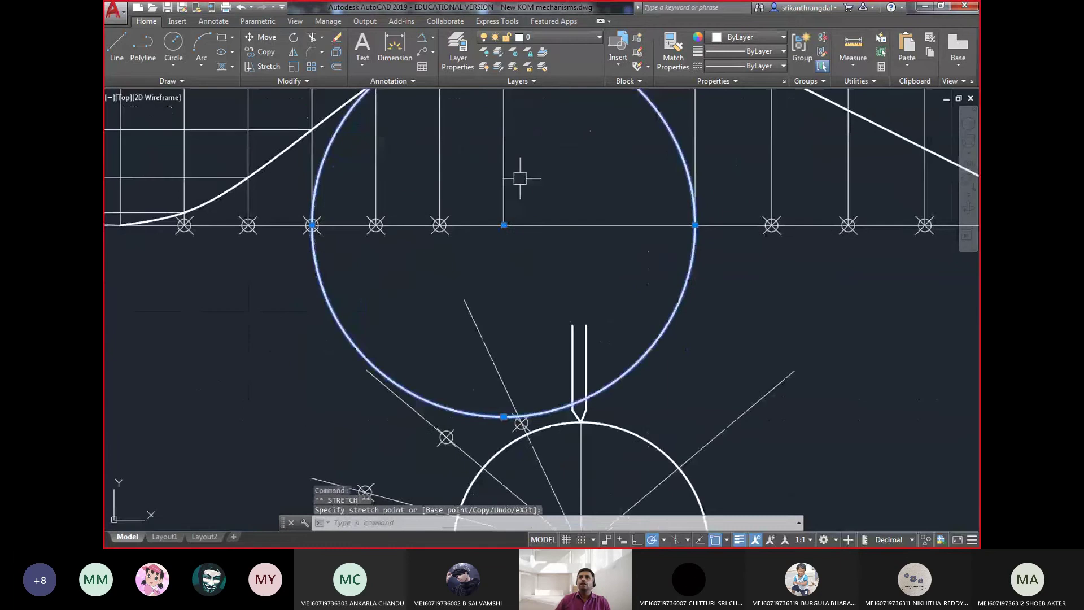
{"action": "left_click", "coordinate": [501, 230]}
{"action": "middle_click_drag", "start_coordinate": [504, 361], "coordinate": [502, 105]}
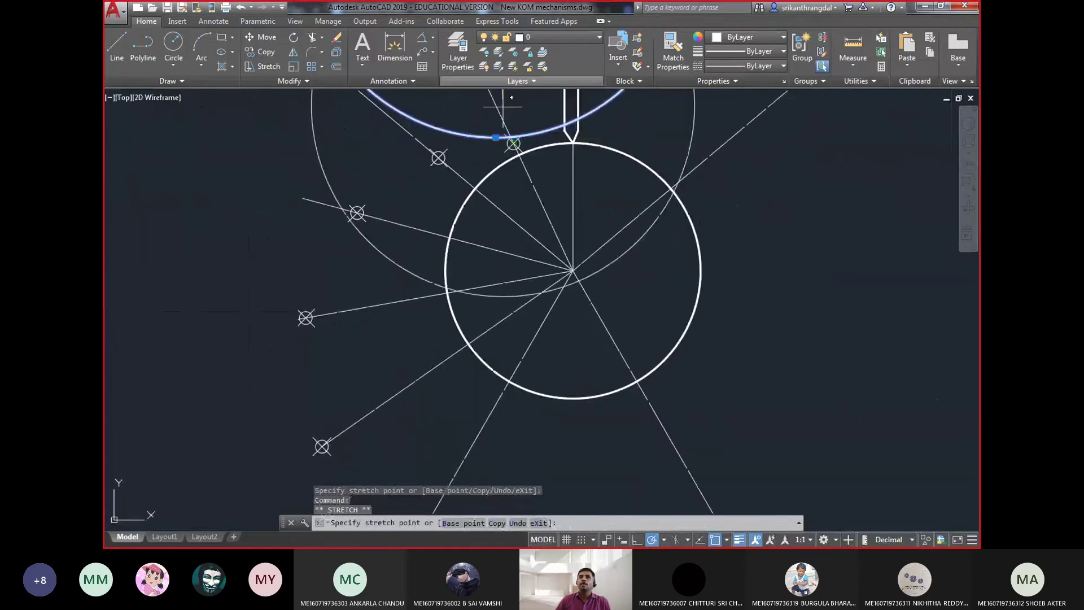
{"action": "middle_click_drag", "start_coordinate": [465, 358], "coordinate": [460, 235]}
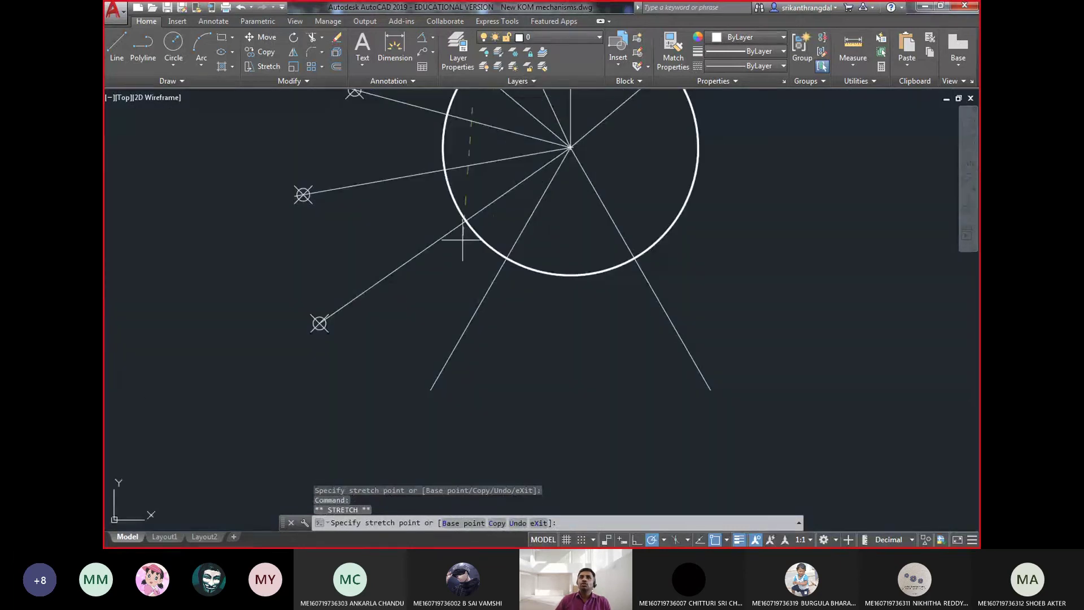
{"action": "left_click", "coordinate": [507, 257]}
- Extend the lower radial line to the large circle and mark the node where they meet
{"action": "type", "text": "ex"}
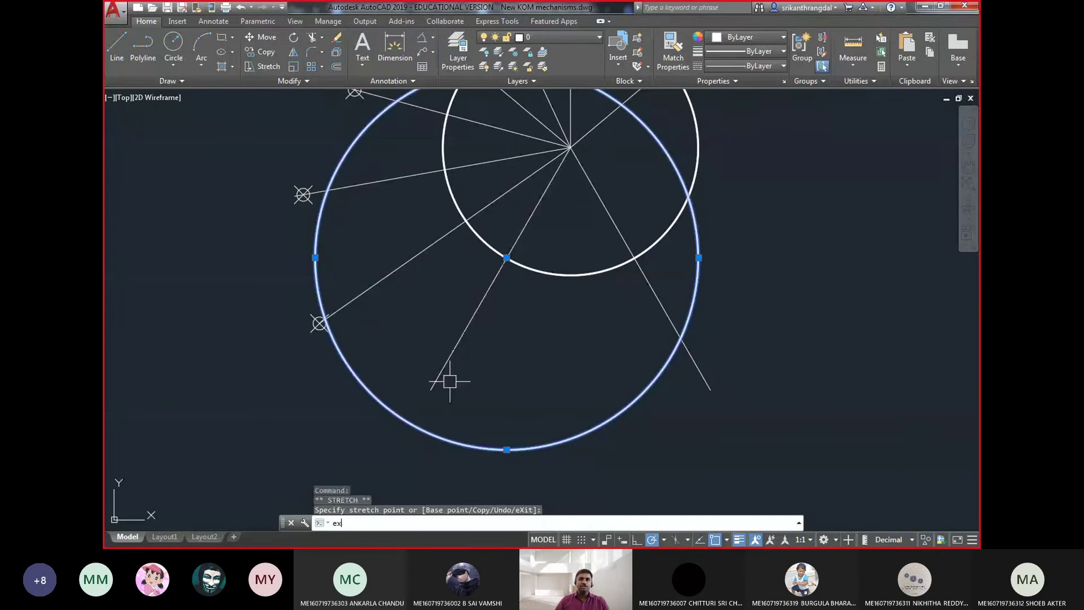
{"action": "key", "text": "Return"}
{"action": "key", "text": "Return"}
{"action": "left_click", "coordinate": [444, 371]}
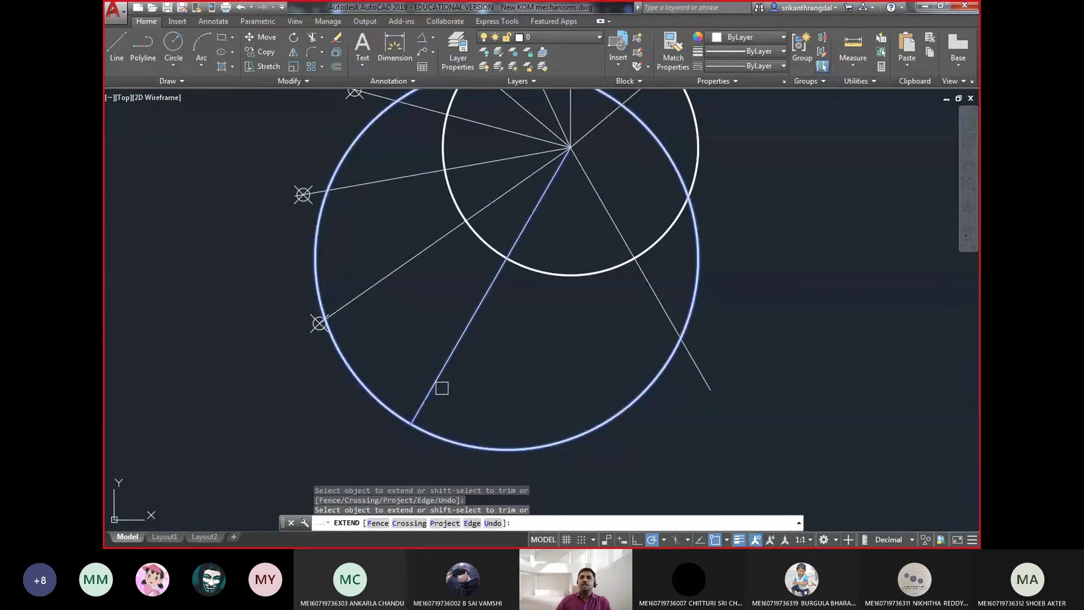
{"action": "key", "text": "Escape"}
{"action": "type", "text": "po"}
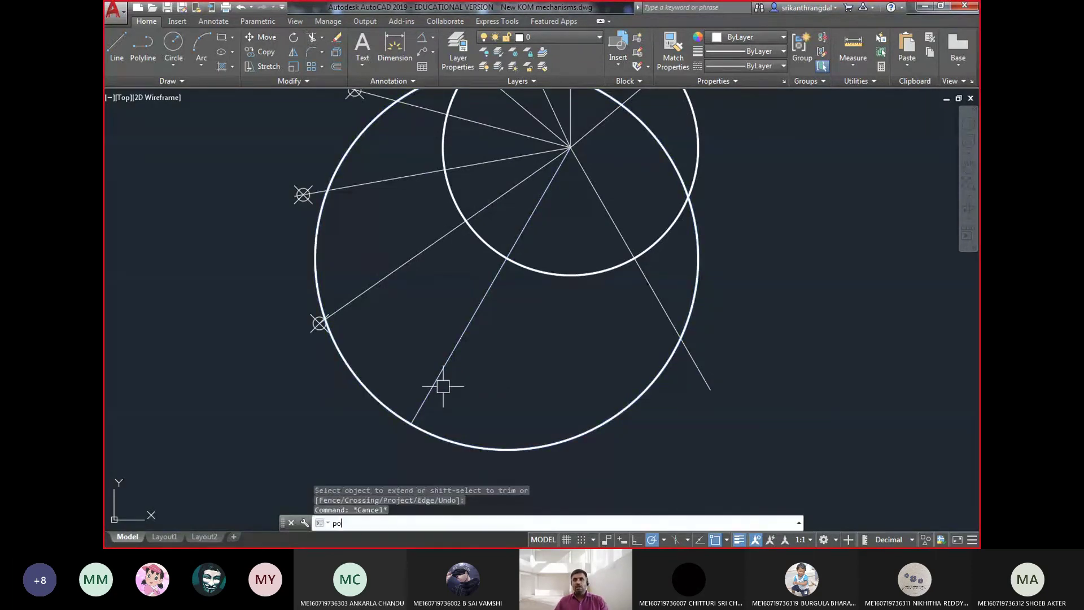
{"action": "key", "text": "Return"}
{"action": "left_click", "coordinate": [411, 423]}
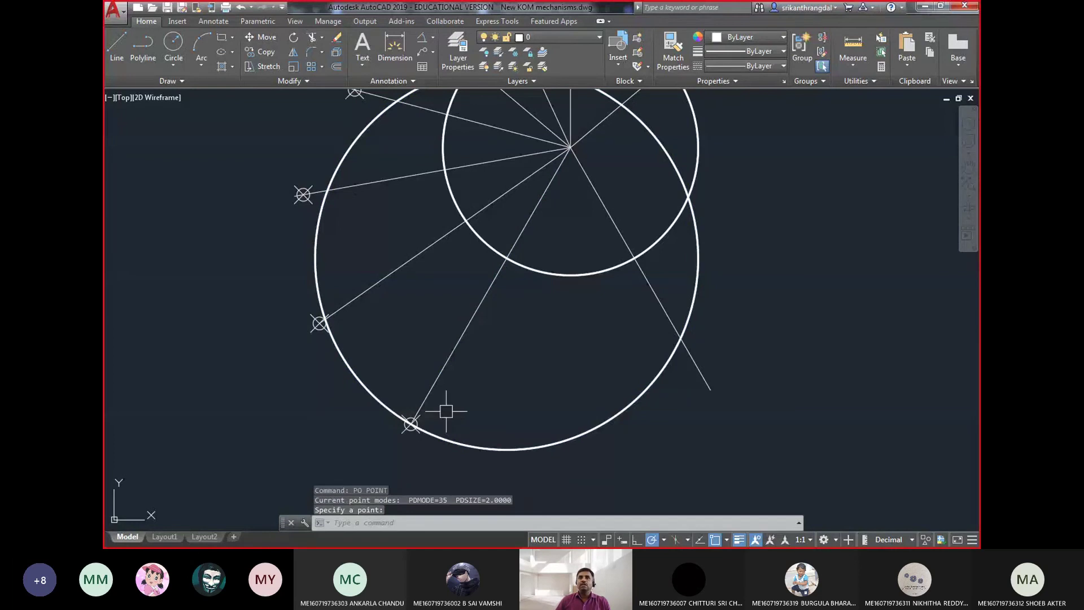
- Erase the large construction circle
{"action": "left_click", "coordinate": [576, 432]}
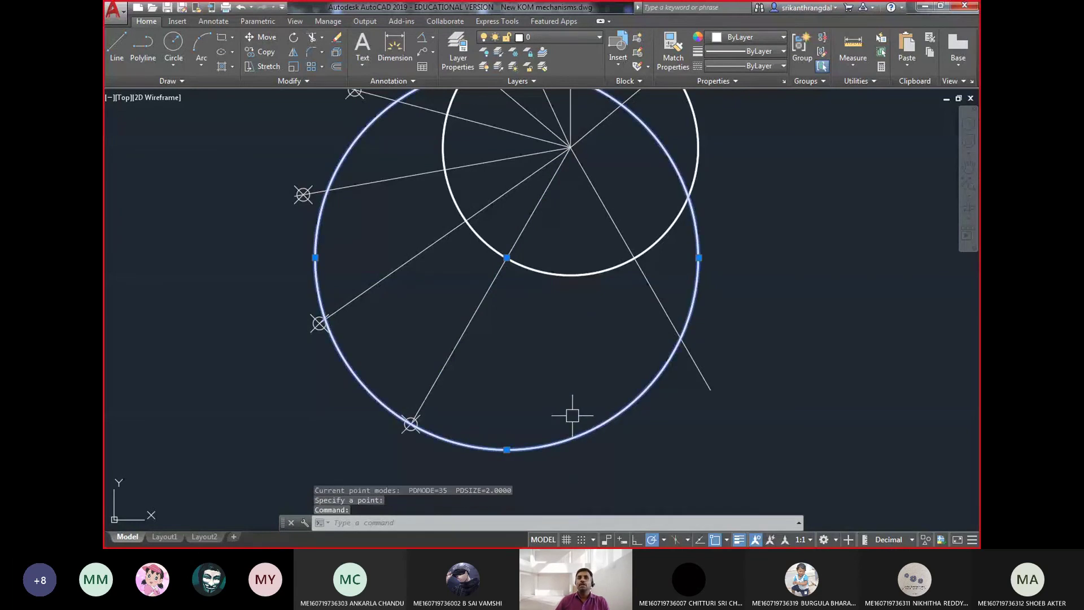
{"action": "type", "text": "e"}
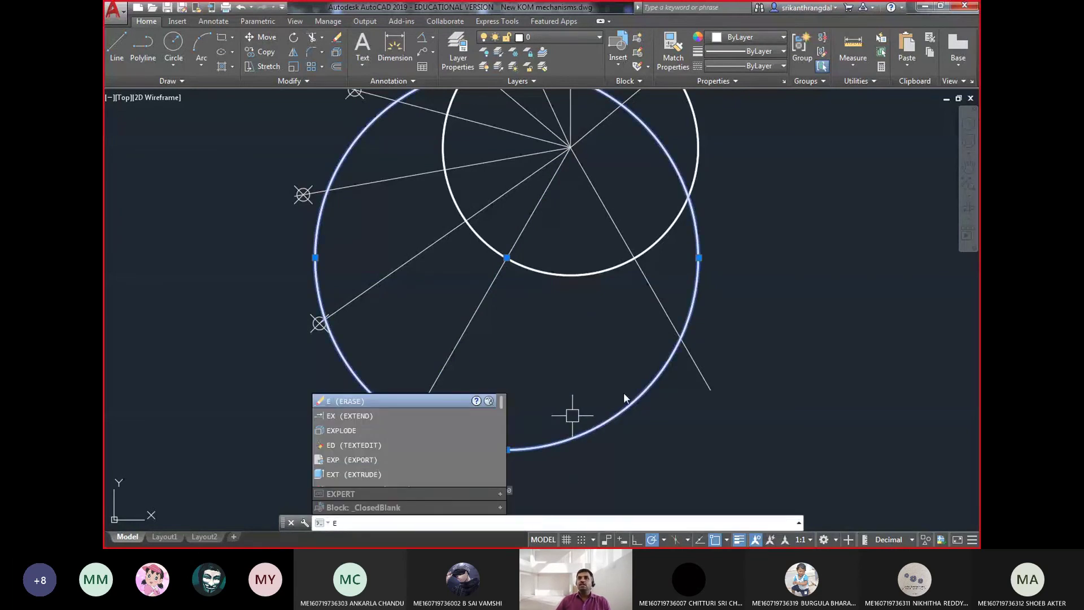
{"action": "key", "text": "Return"}
{"action": "scroll", "coordinate": [615, 348], "scroll_direction": "down", "scroll_amount": 1}
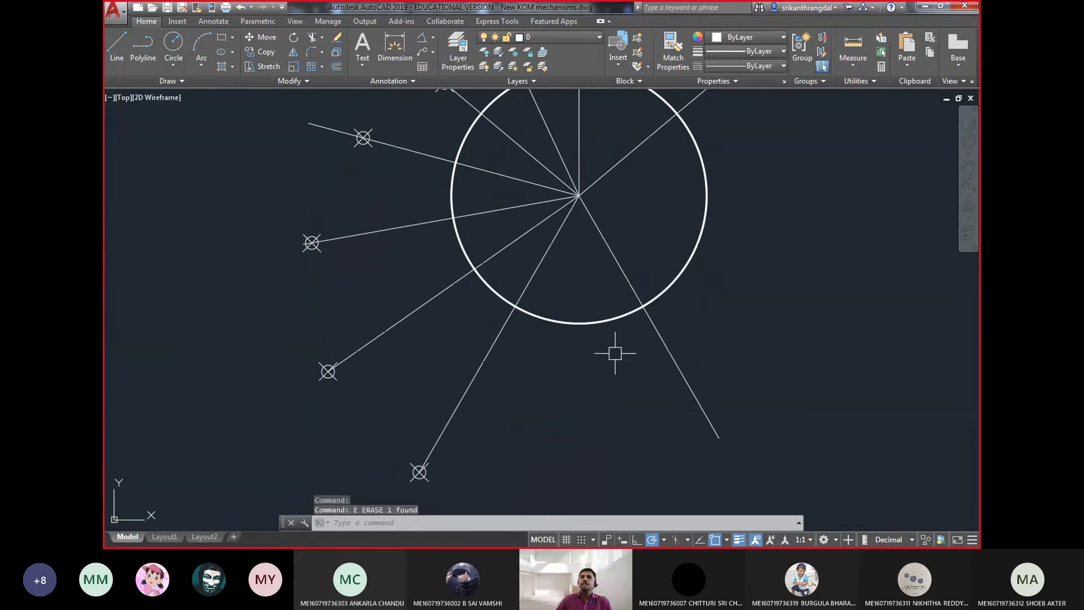
{"action": "scroll", "coordinate": [611, 354], "scroll_direction": "down", "scroll_amount": 2}
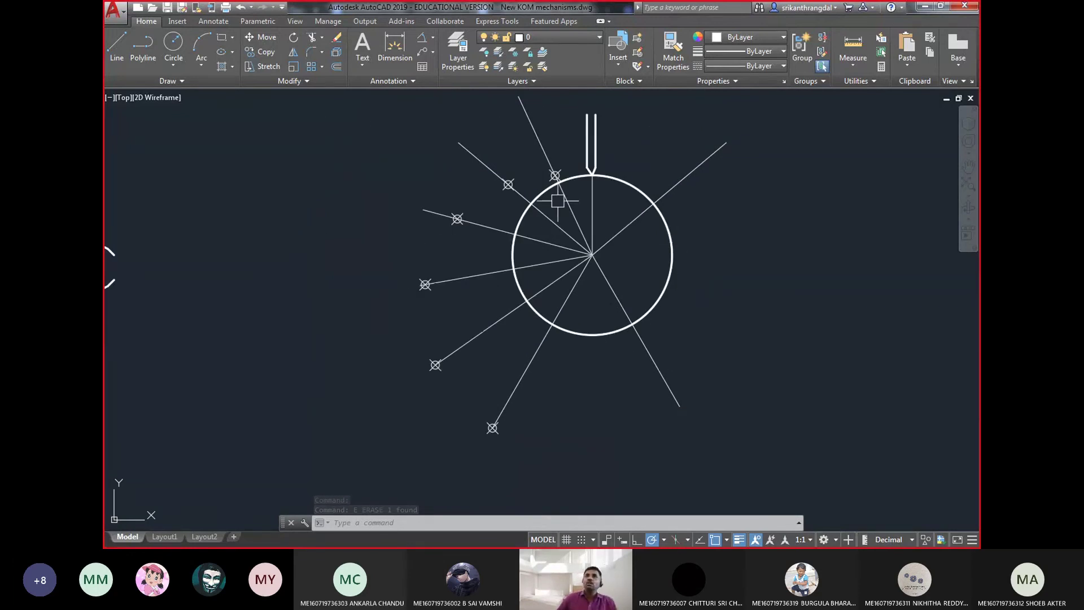
- Start a spline at the base circle's top and pass it through the first two nodes
{"action": "middle_click_drag", "start_coordinate": [628, 248], "coordinate": [605, 265]}
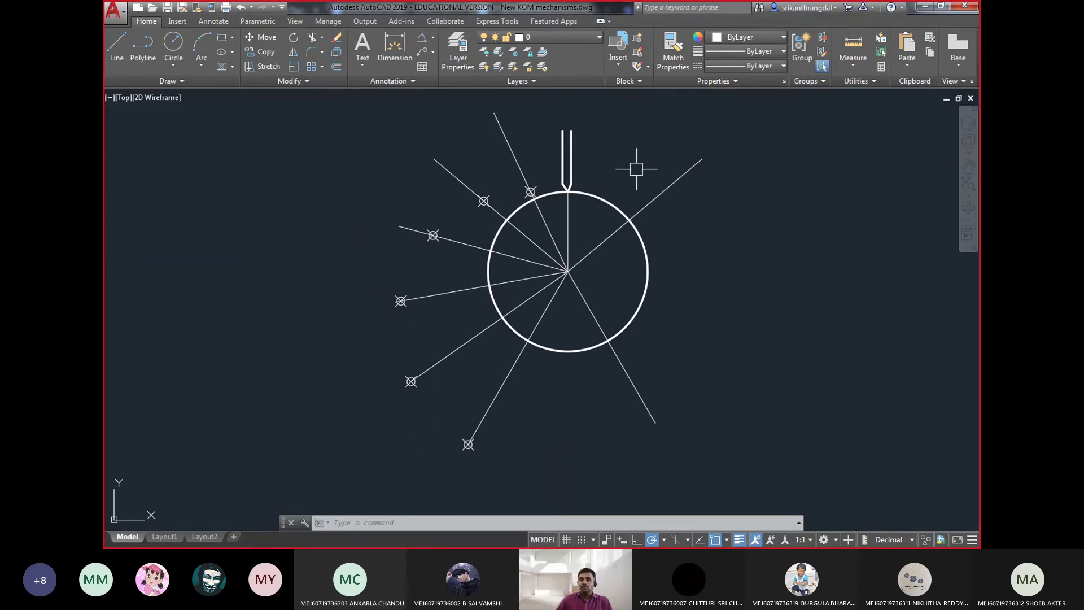
{"action": "type", "text": "spline"}
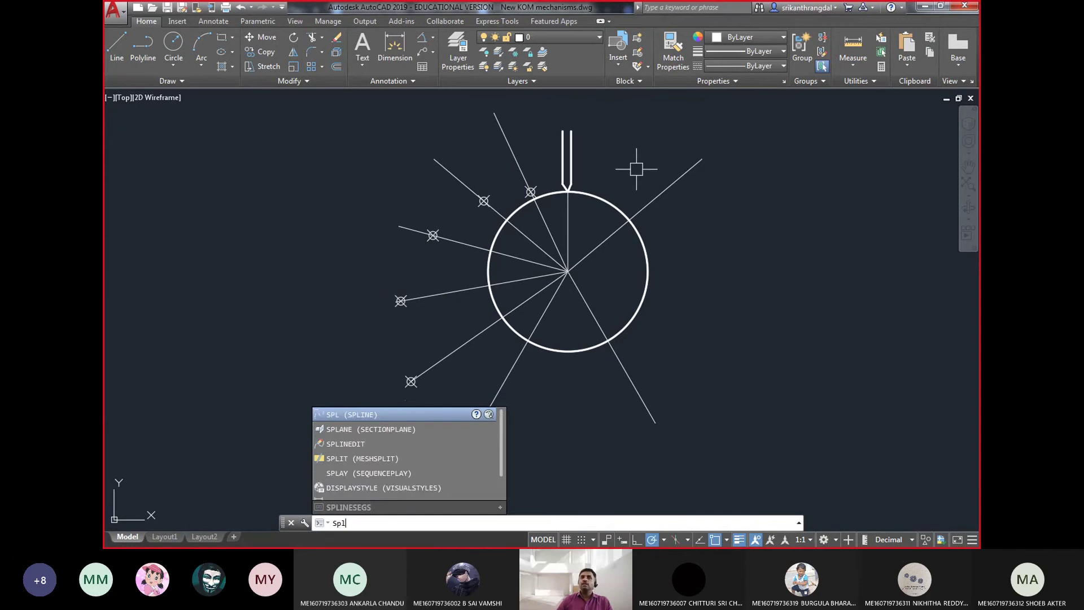
{"action": "key", "text": "Return"}
{"action": "key", "text": "Return"}
{"action": "scroll", "coordinate": [547, 164], "scroll_direction": "up", "scroll_amount": 3}
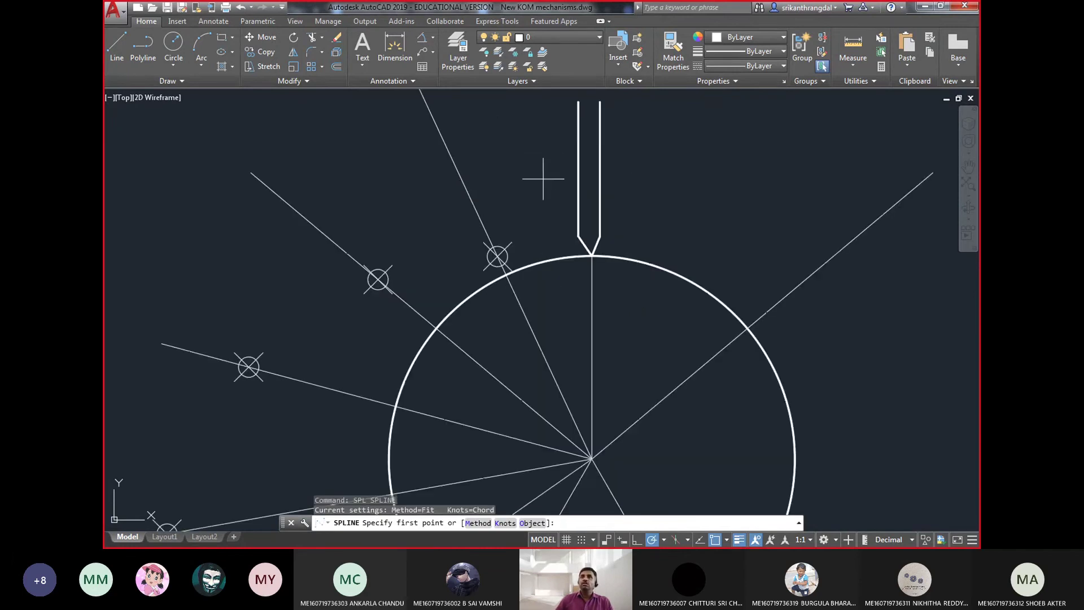
{"action": "left_click", "coordinate": [591, 256]}
{"action": "left_click", "coordinate": [497, 256]}
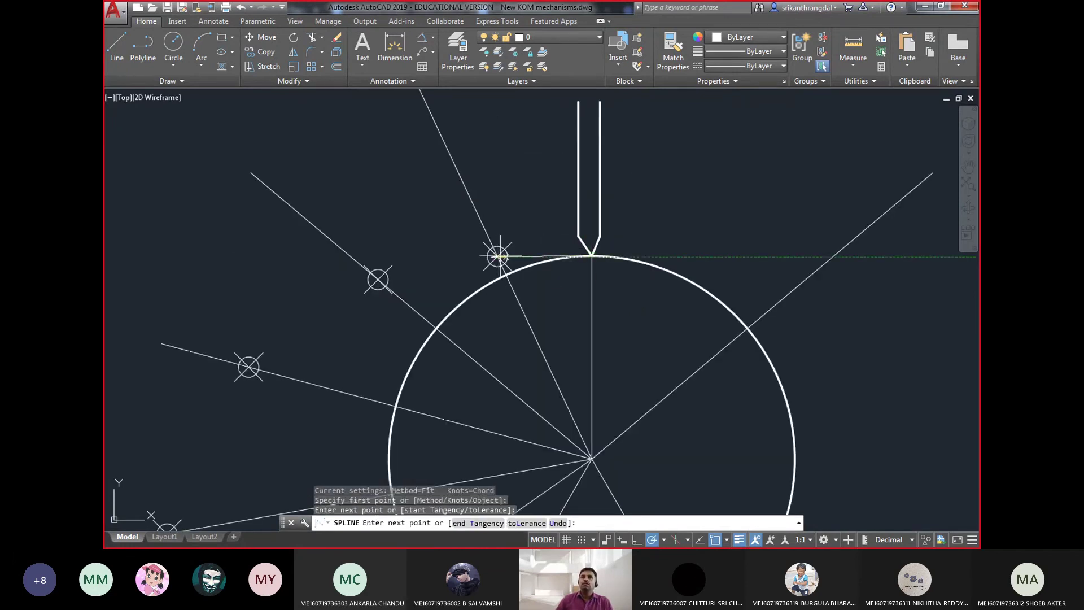
{"action": "left_click", "coordinate": [378, 279]}
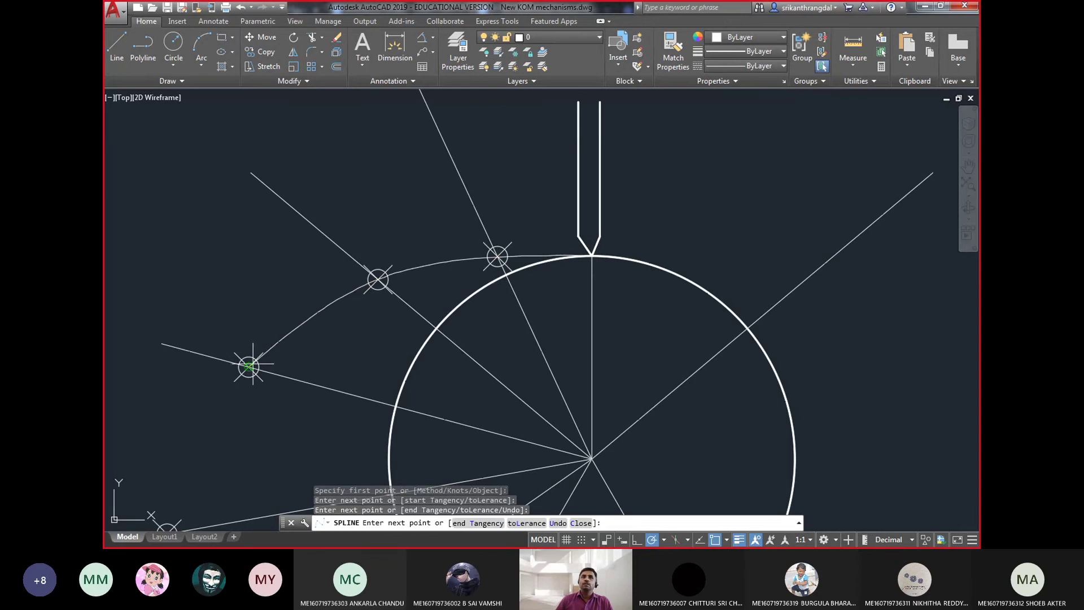
- Continue the spline through the lower nodes to the lowest one, then briefly check the kinematics video
{"action": "left_click", "coordinate": [249, 367]}
{"action": "middle_click_drag", "start_coordinate": [248, 367], "coordinate": [325, 123]}
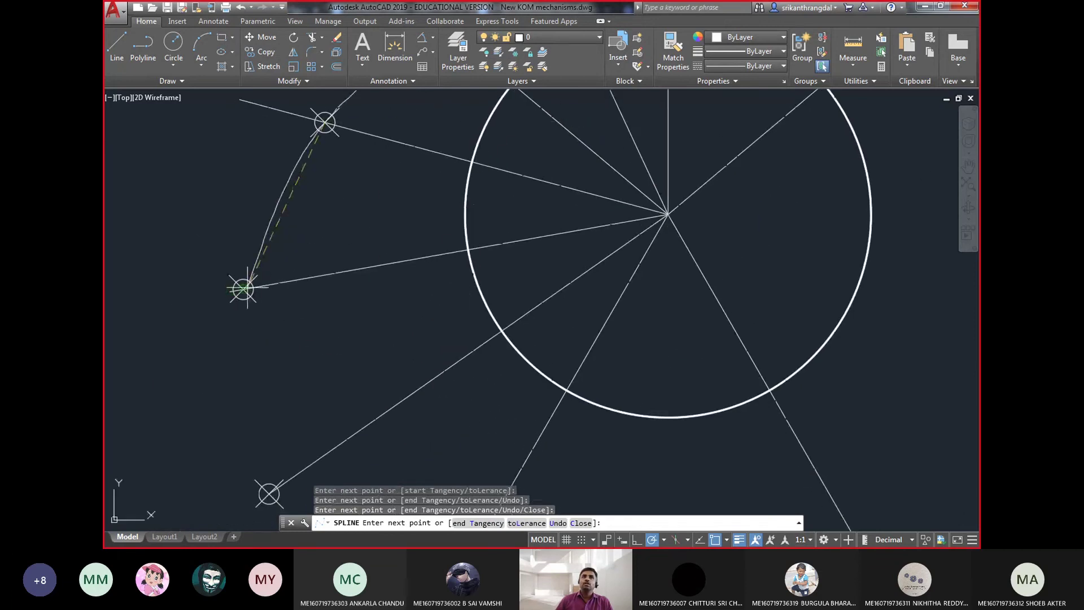
{"action": "left_click", "coordinate": [243, 289]}
{"action": "middle_click_drag", "start_coordinate": [266, 387], "coordinate": [235, 259]}
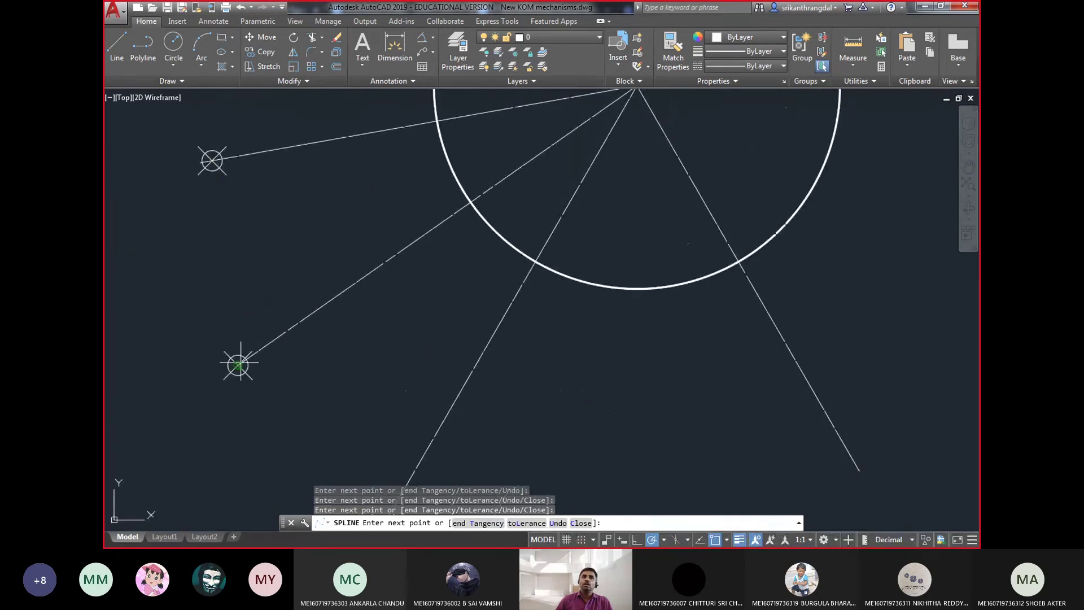
{"action": "left_click", "coordinate": [239, 365]}
{"action": "middle_click_drag", "start_coordinate": [335, 363], "coordinate": [283, 245]}
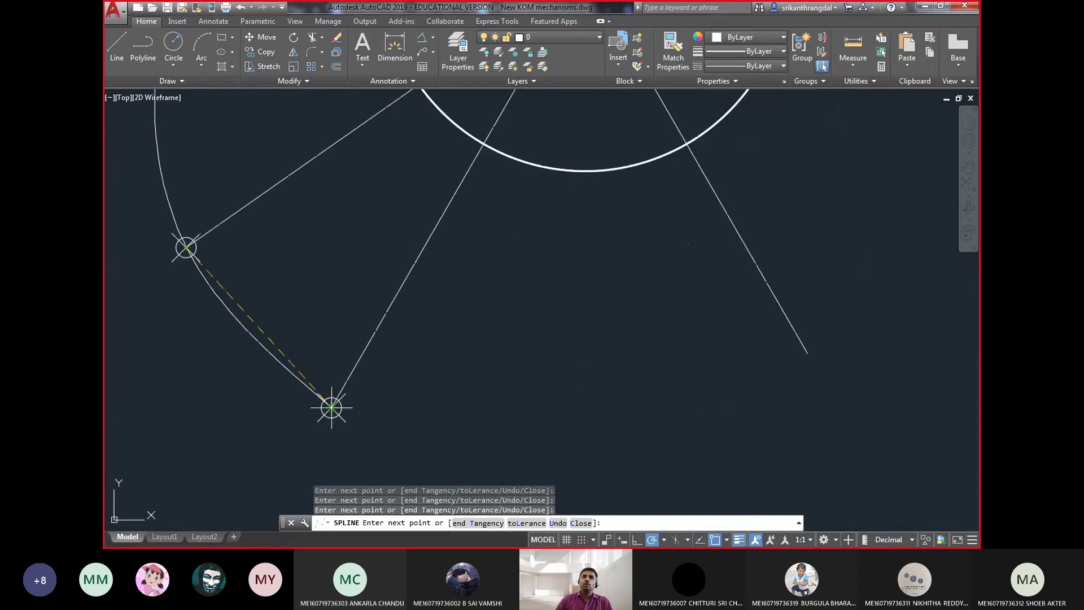
{"action": "left_click", "coordinate": [332, 408]}
{"action": "key", "text": "Return"}
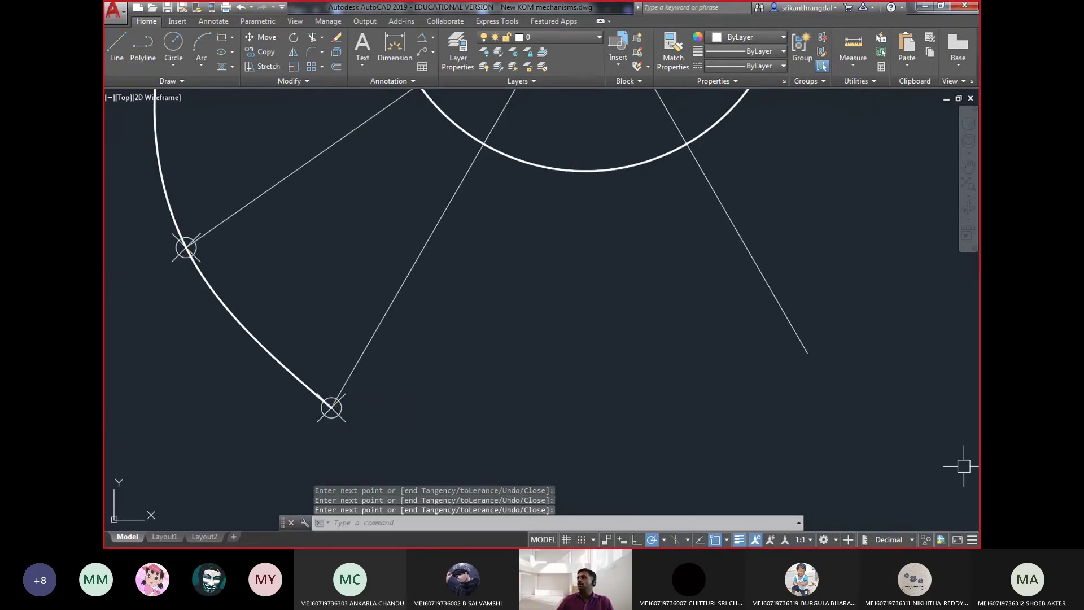
{"action": "key", "text": "alt+Tab"}
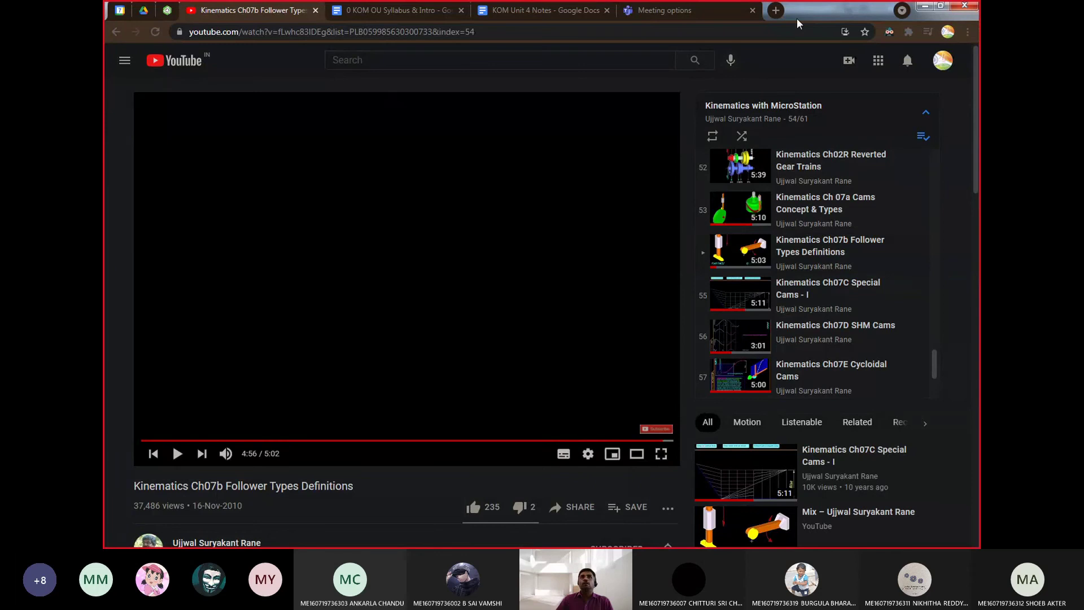
{"action": "left_click", "coordinate": [924, 10]}
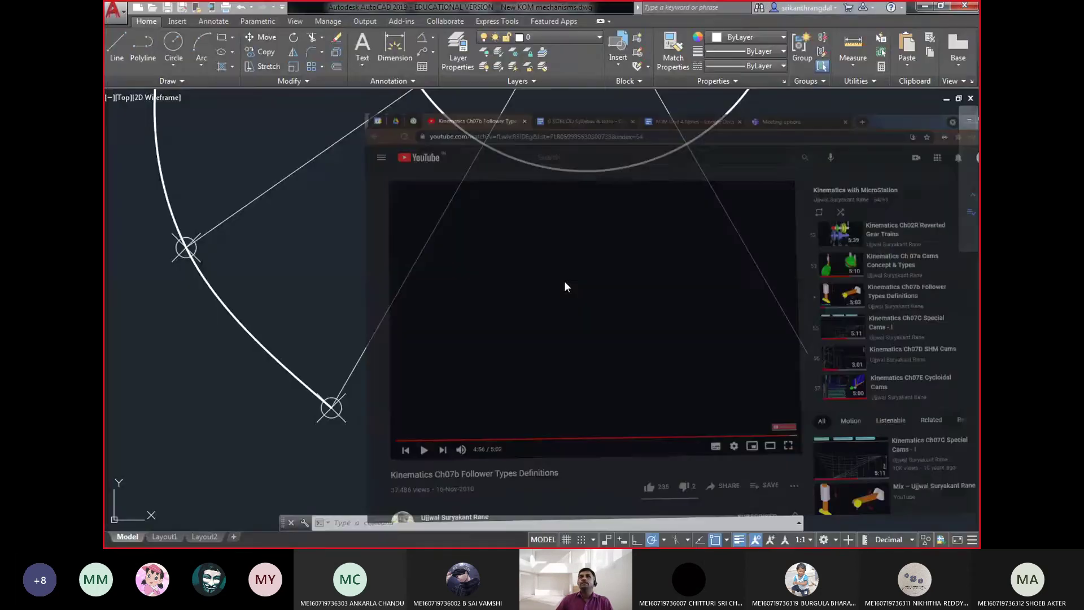
- Pan and zoom to show the whole rise curve and the lowest radial line
{"action": "left_click", "coordinate": [509, 291]}
{"action": "key", "text": "Escape"}
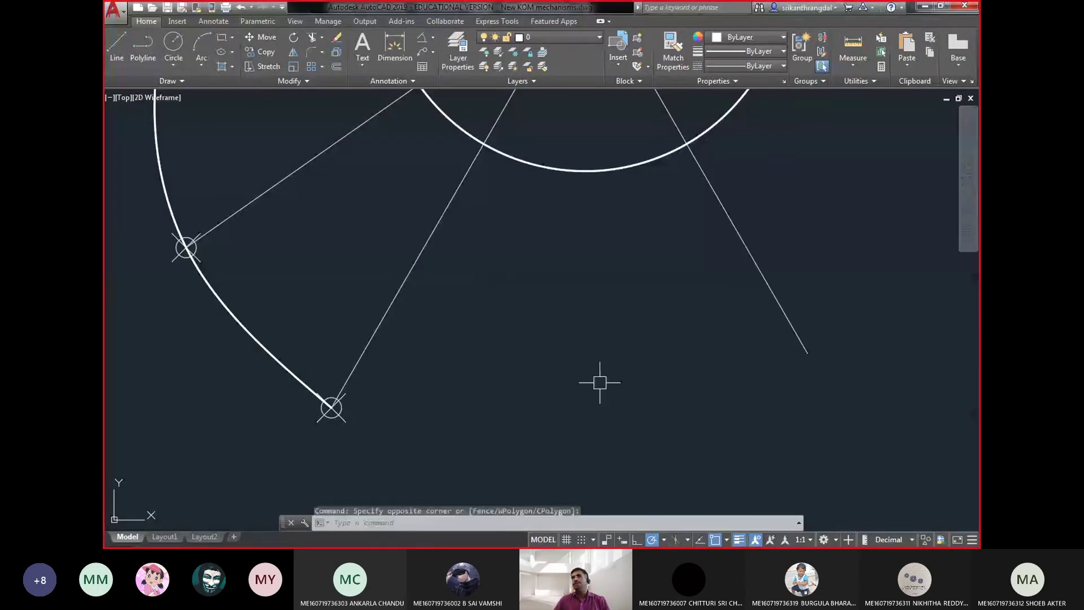
{"action": "scroll", "coordinate": [563, 355], "scroll_direction": "down", "scroll_amount": 2}
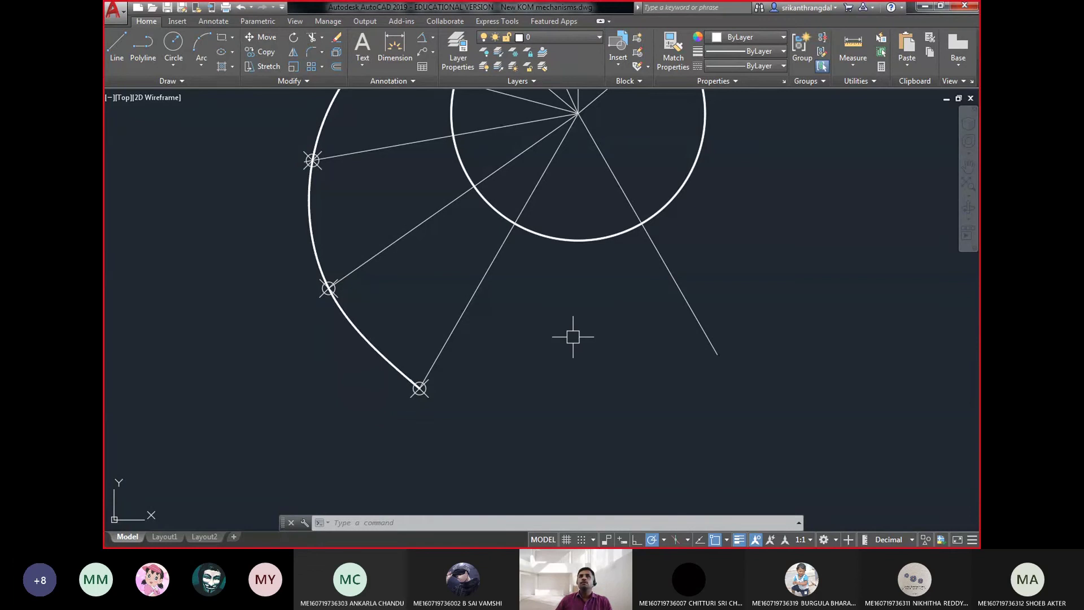
{"action": "middle_click_drag", "start_coordinate": [682, 287], "coordinate": [575, 371]}
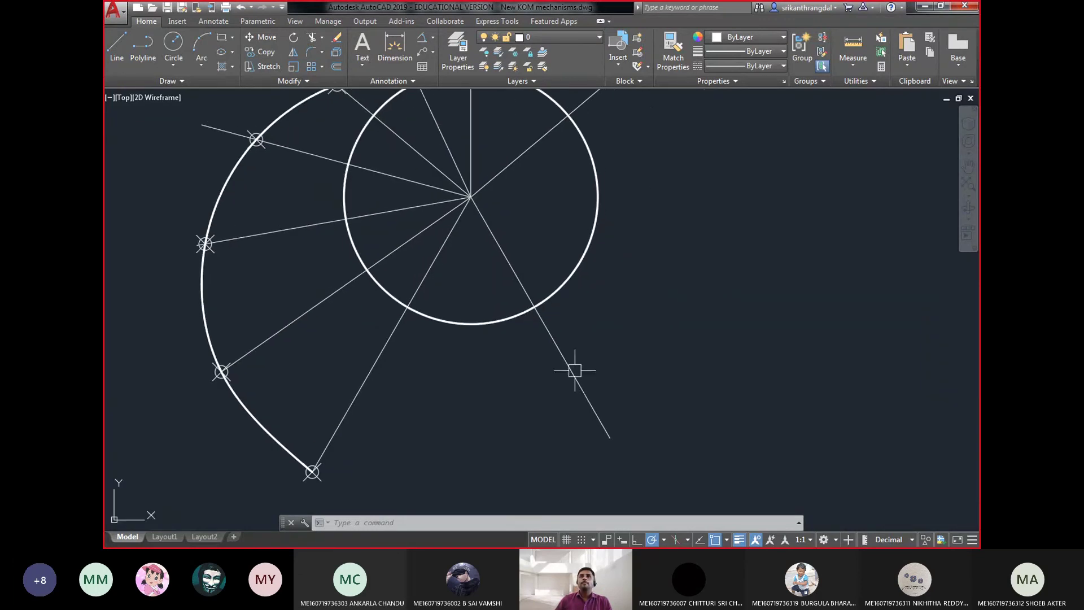
{"action": "scroll", "coordinate": [574, 370], "scroll_direction": "down", "scroll_amount": 2}
{"action": "key", "text": "Escape"}
{"action": "key", "text": "Escape"}
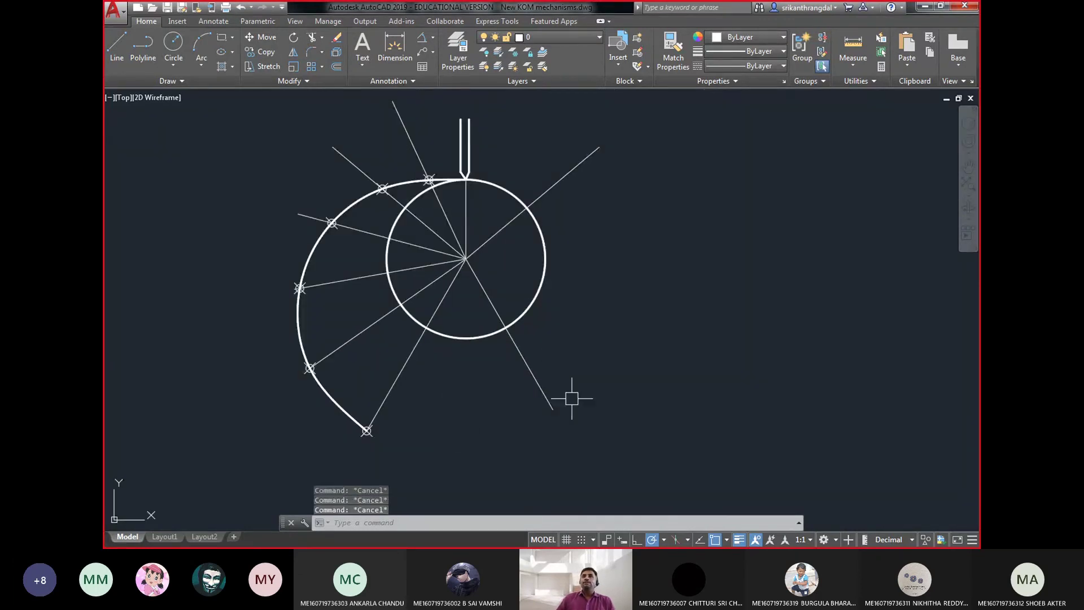
{"action": "left_click", "coordinate": [395, 378]}
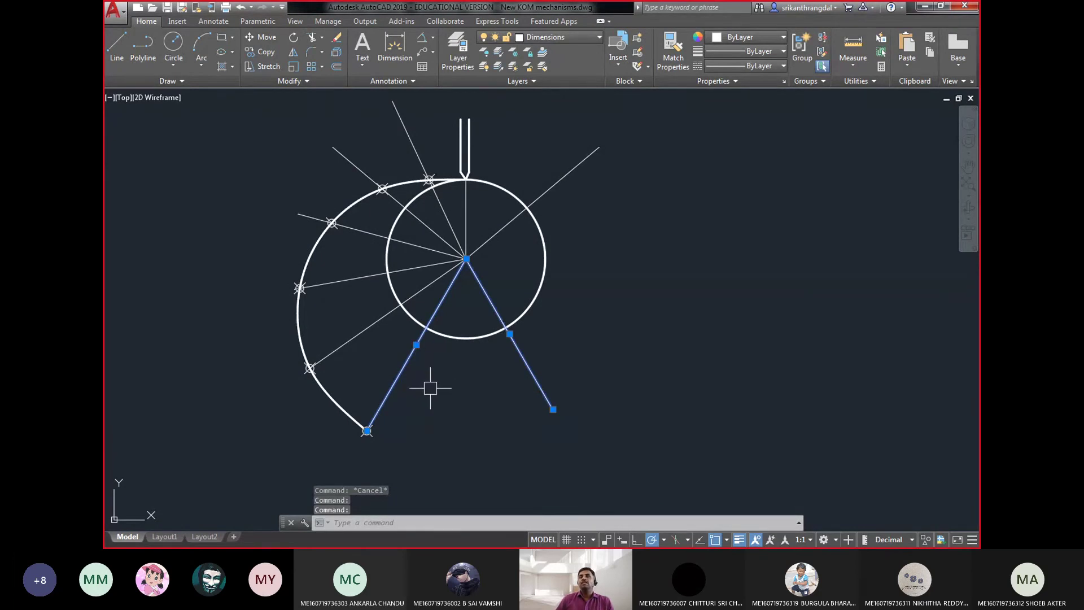
{"action": "key", "text": "Escape"}
{"action": "key", "text": "Escape"}
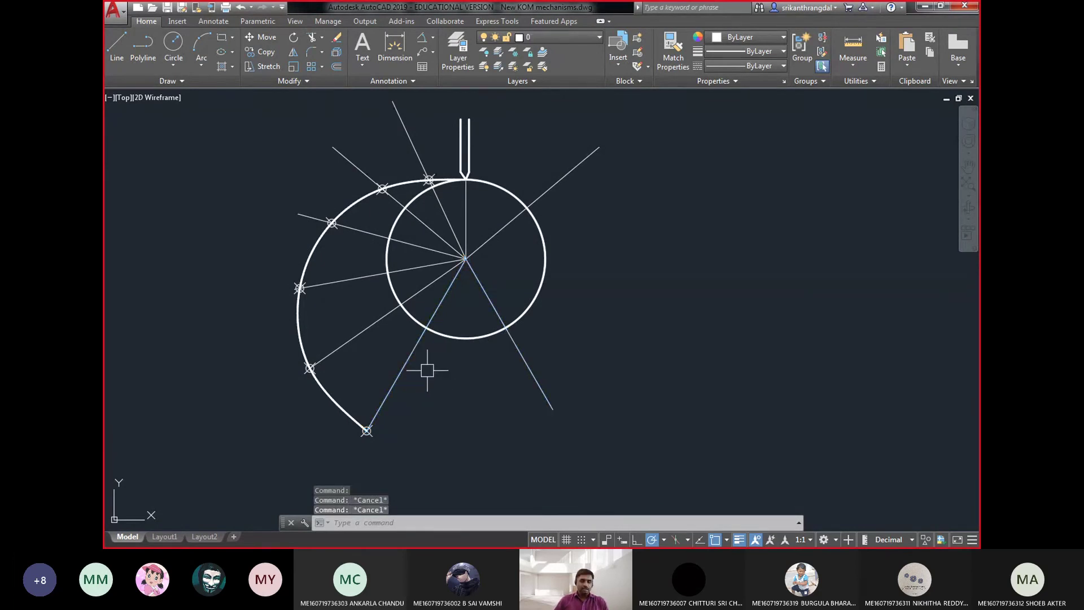
- Draw a circle from the cam centre to the lowest node and extend the right radial line to it
{"action": "type", "text": "c"}
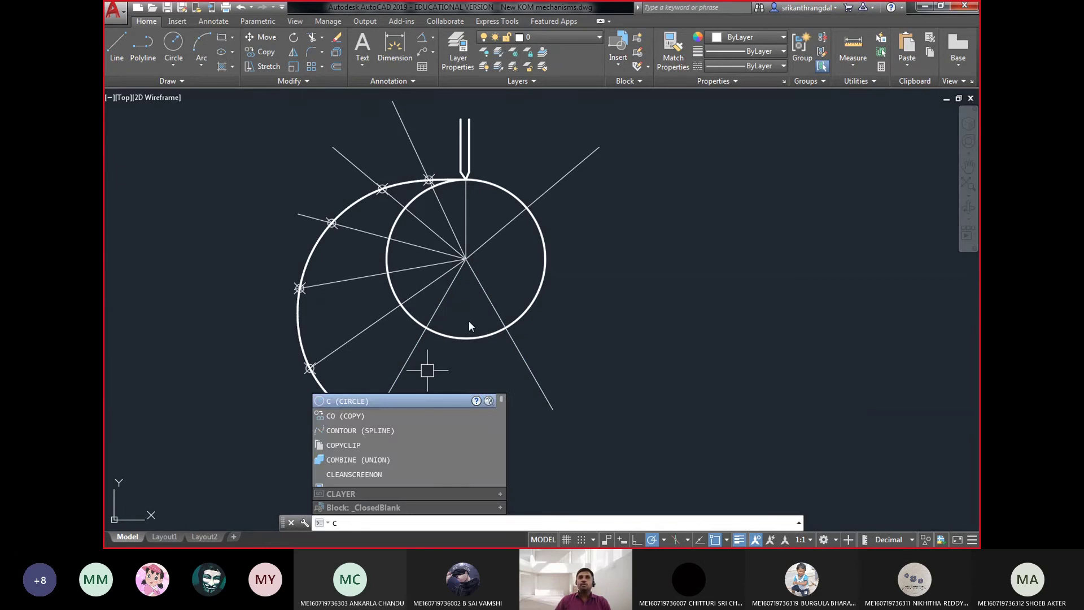
{"action": "key", "text": "Return"}
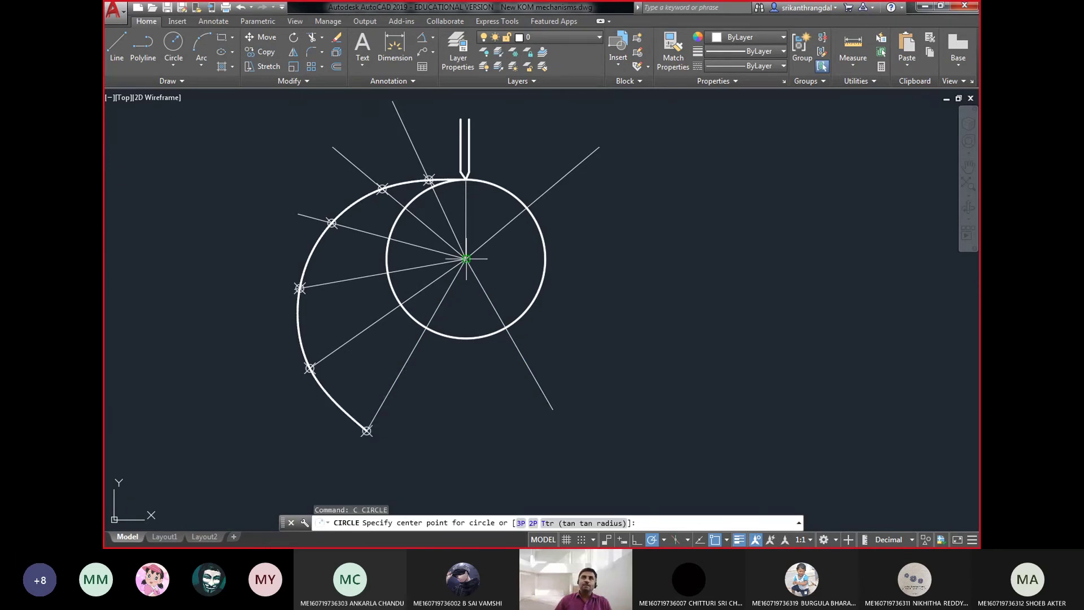
{"action": "left_click", "coordinate": [466, 258]}
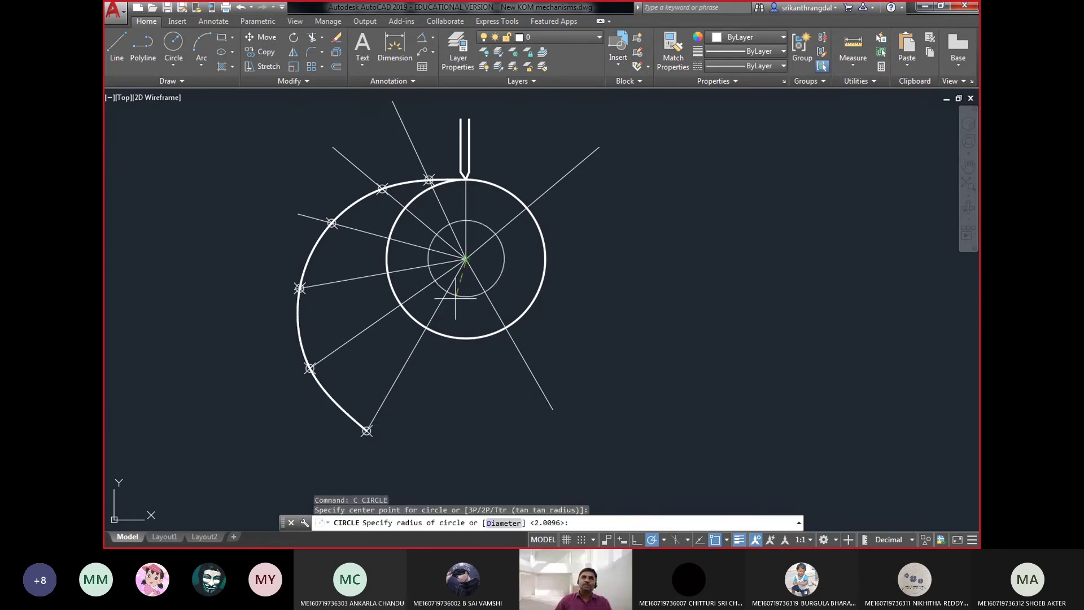
{"action": "left_click", "coordinate": [367, 431]}
{"action": "type", "text": "ex"}
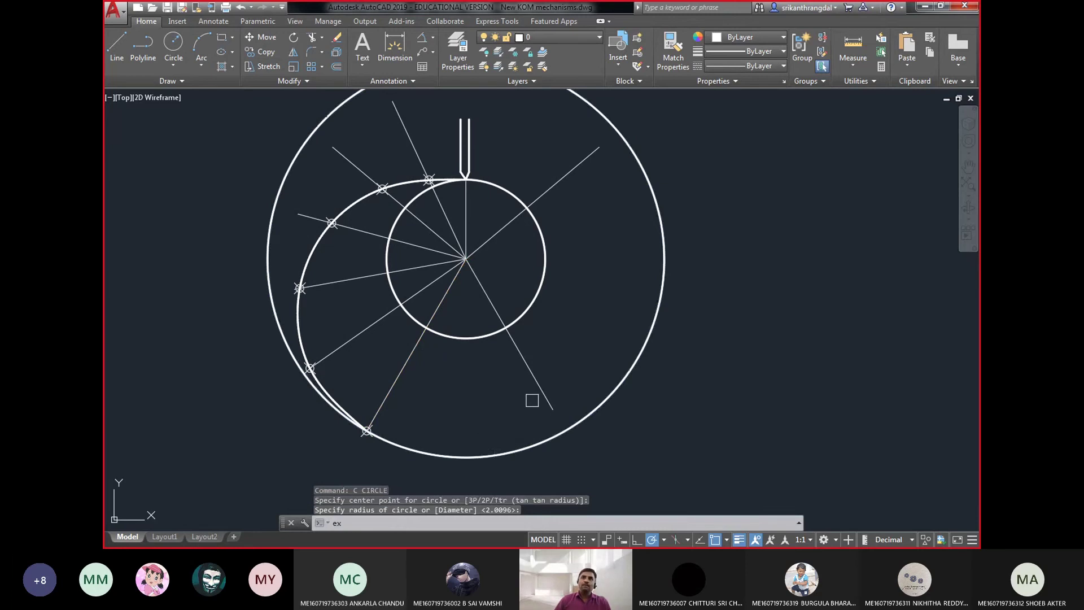
{"action": "key", "text": "Return"}
{"action": "key", "text": "Return"}
{"action": "left_click", "coordinate": [520, 380]}
{"action": "key", "text": "Escape"}
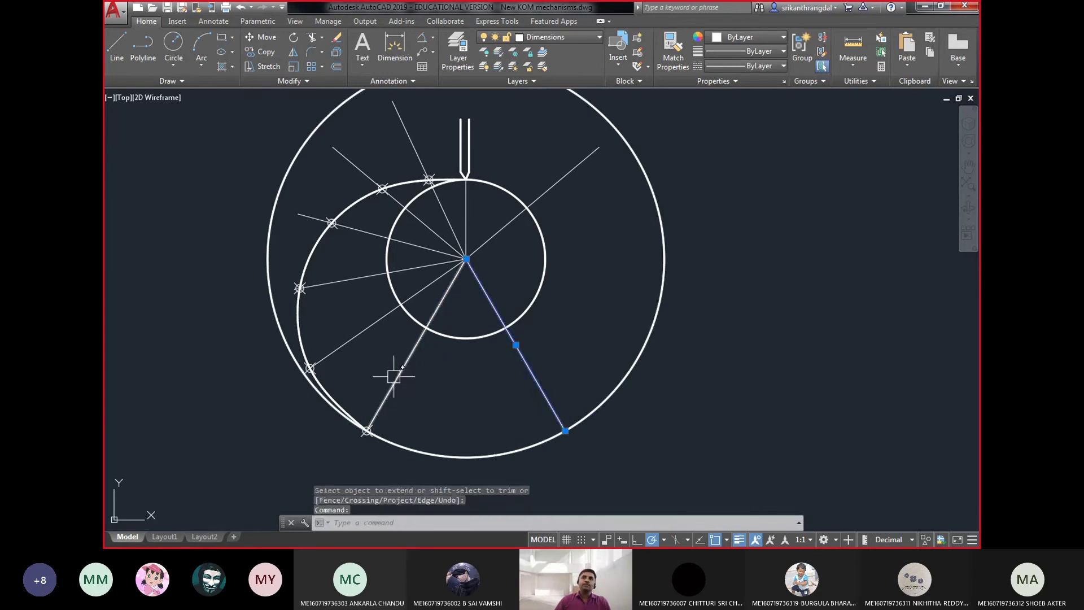
{"action": "left_click", "coordinate": [357, 425]}
- Trim the outer circle beyond the two radial lines, then bring the diagram into view
{"action": "type", "text": "tr"}
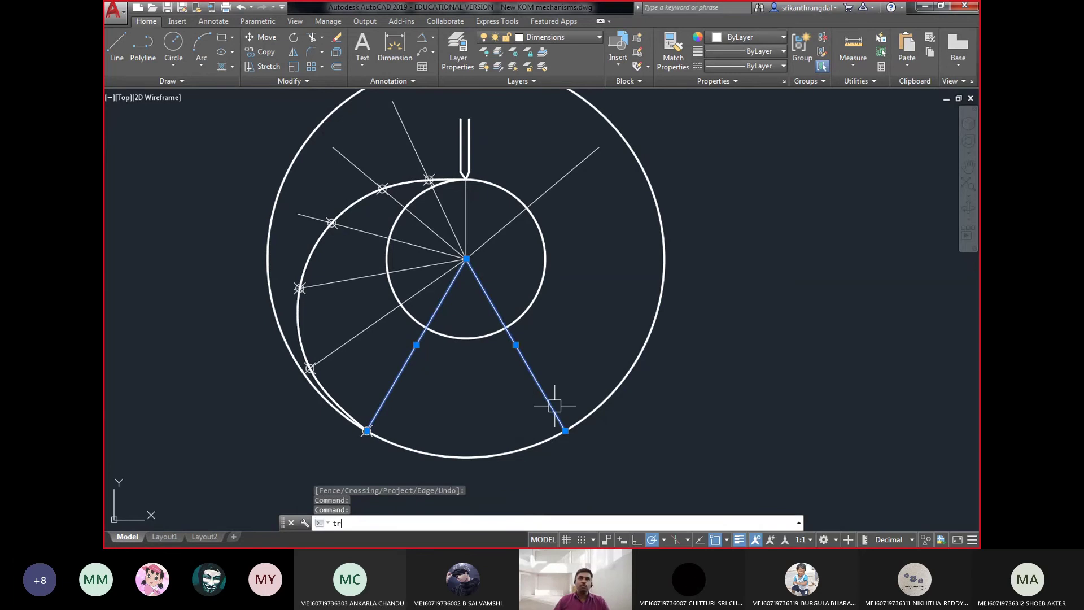
{"action": "key", "text": "Return"}
{"action": "left_click", "coordinate": [272, 305]}
{"action": "key", "text": "Return"}
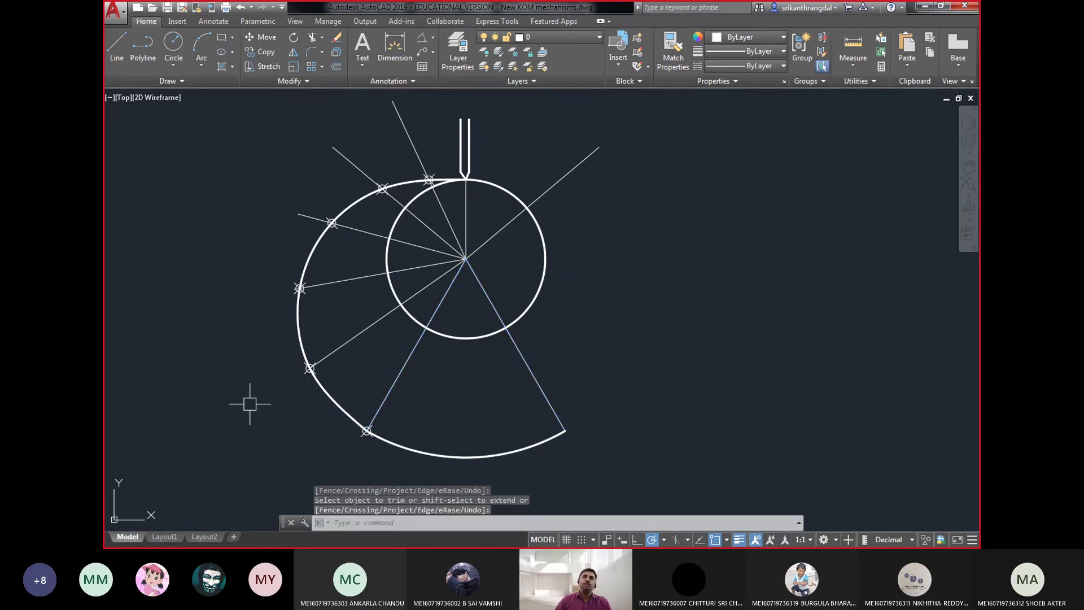
{"action": "scroll", "coordinate": [356, 428], "scroll_direction": "down", "scroll_amount": 2}
{"action": "middle_click_drag", "start_coordinate": [545, 393], "coordinate": [519, 417]}
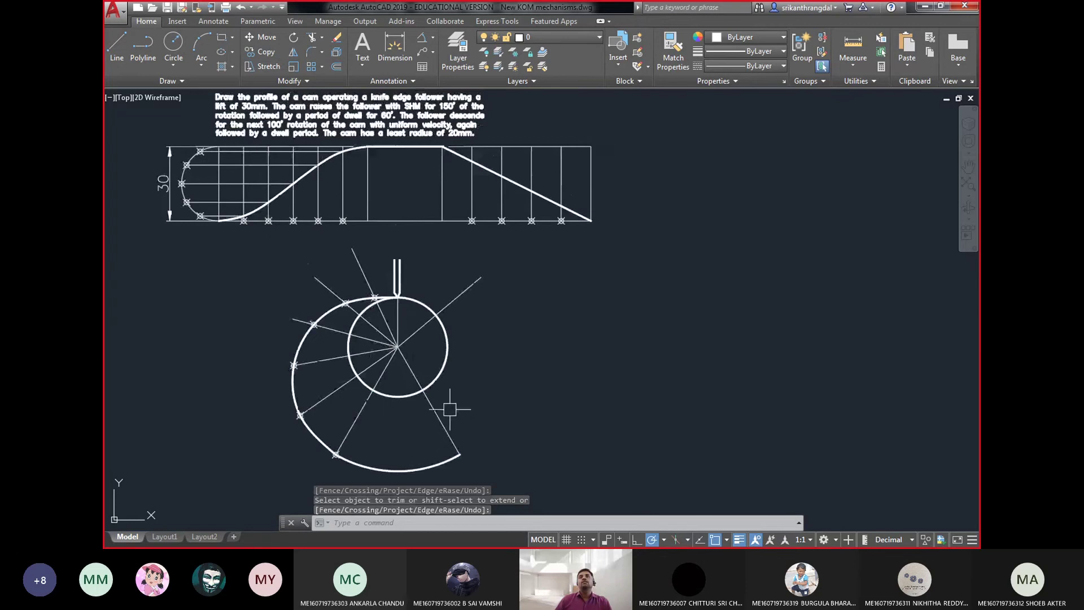
- Rotate-copy the radial line about the cam centre to start the descent fan
{"action": "key", "text": "Escape"}
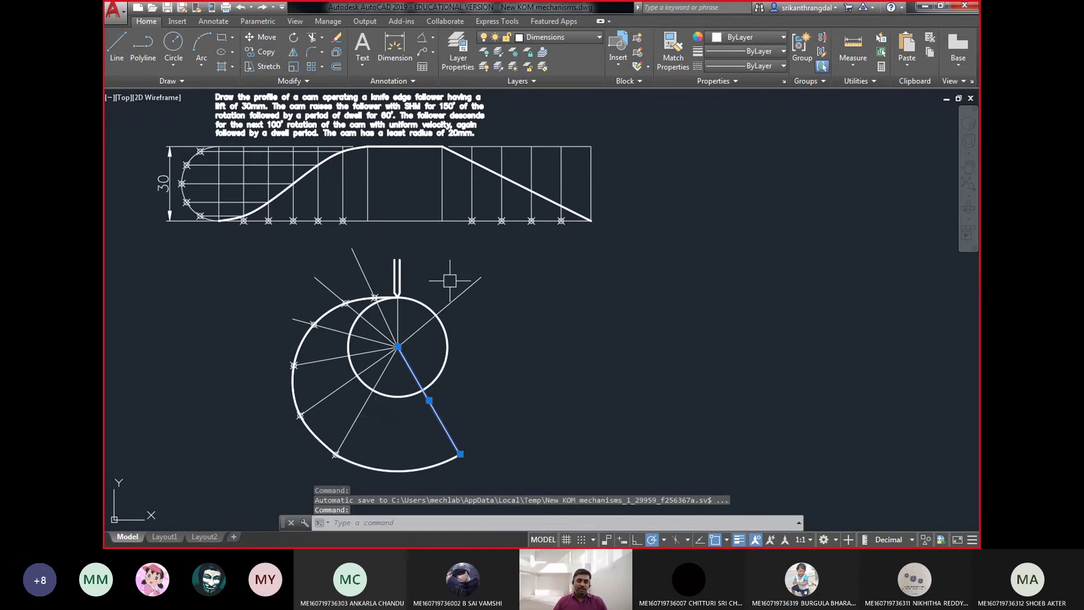
{"action": "type", "text": "ro"}
{"action": "key", "text": "Return"}
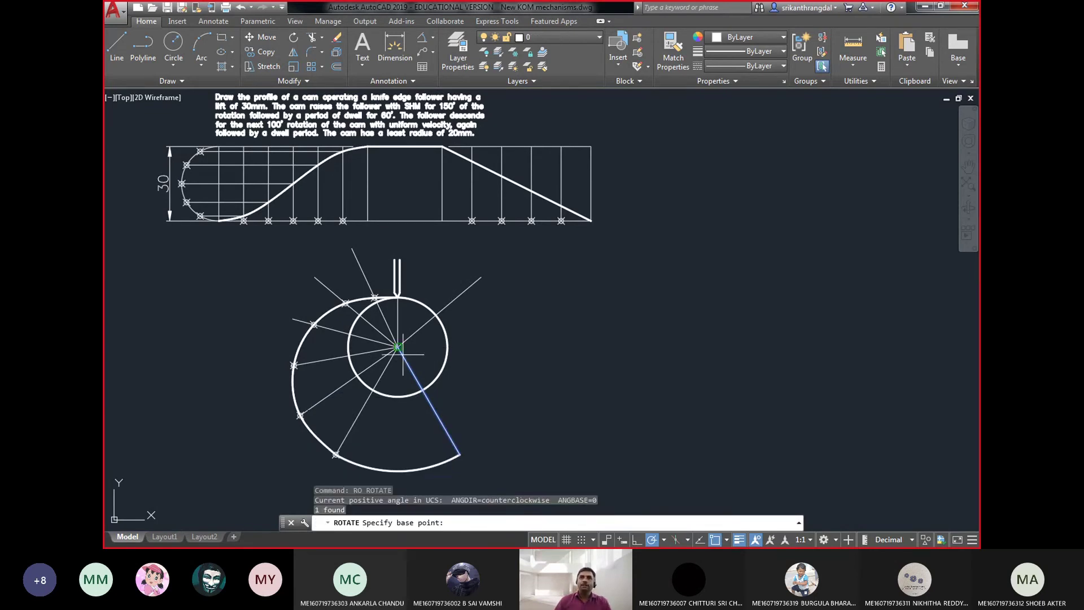
{"action": "left_click", "coordinate": [398, 347]}
{"action": "key", "text": "Return"}
{"action": "type", "text": "20"}
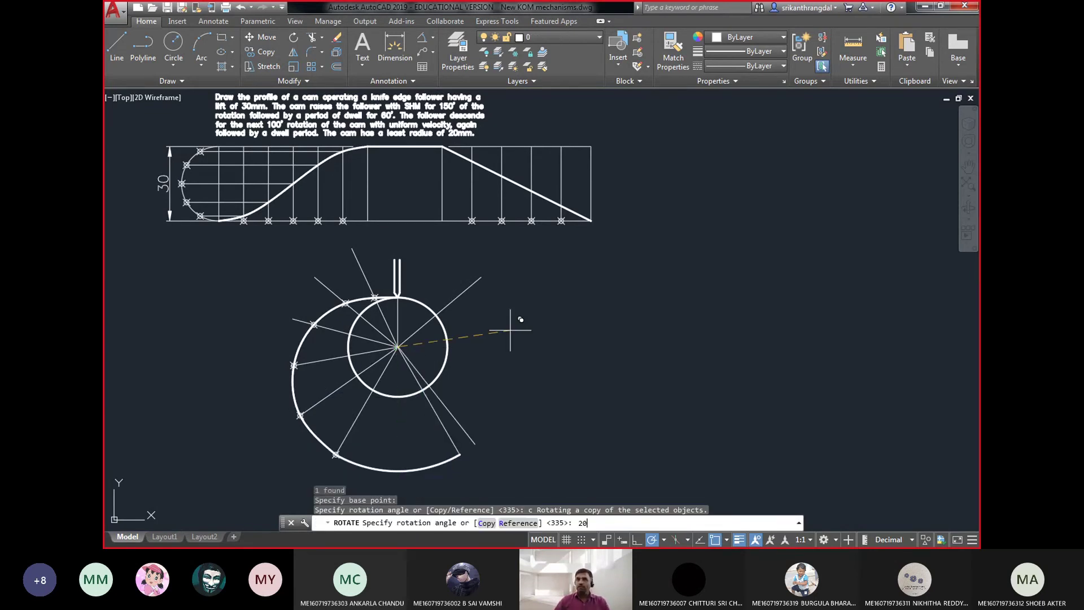
{"action": "left_click", "coordinate": [505, 329]}
{"action": "key", "text": "Return"}
- Add further rotated copies of the newest radial lines about the cam centre
{"action": "left_click", "coordinate": [419, 360]}
{"action": "key", "text": "Return"}
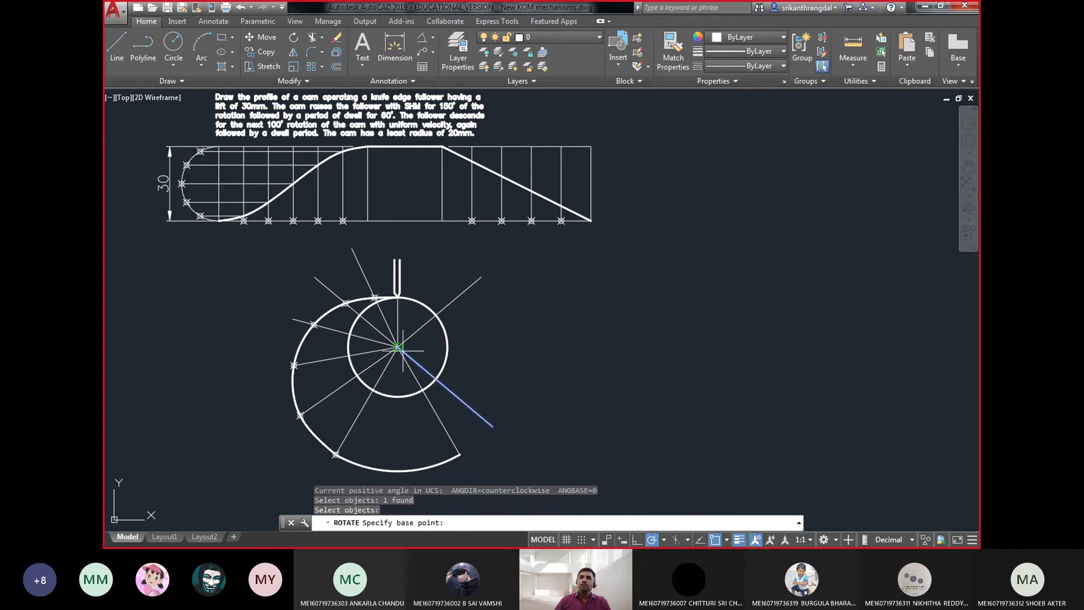
{"action": "left_click", "coordinate": [398, 347]}
{"action": "key", "text": "Return"}
{"action": "key", "text": "Return"}
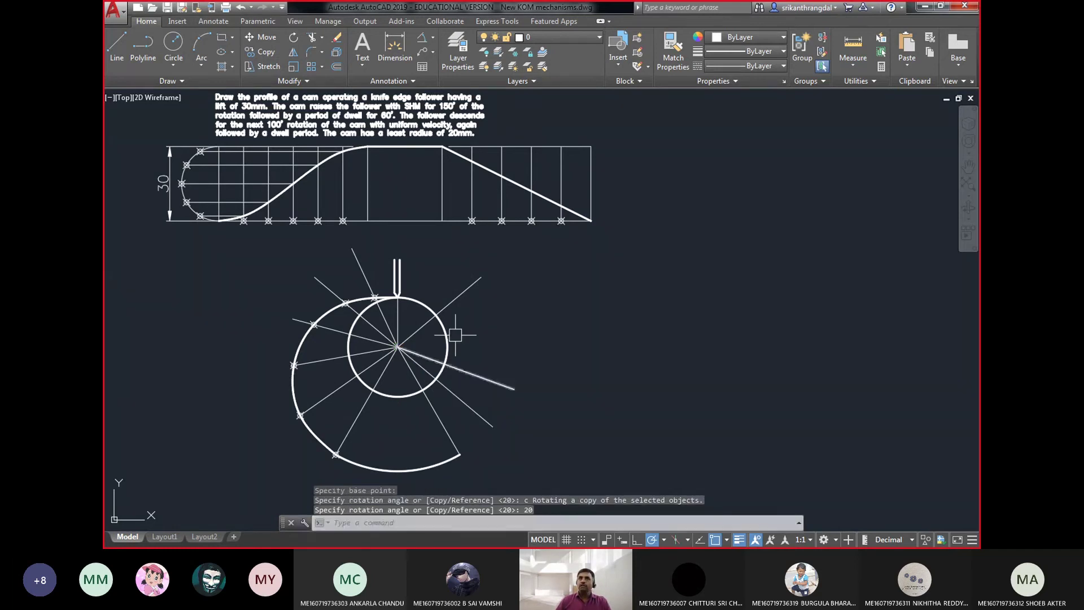
{"action": "key", "text": "Return"}
{"action": "left_click", "coordinate": [466, 375]}
{"action": "key", "text": "Return"}
{"action": "left_click", "coordinate": [398, 348]}
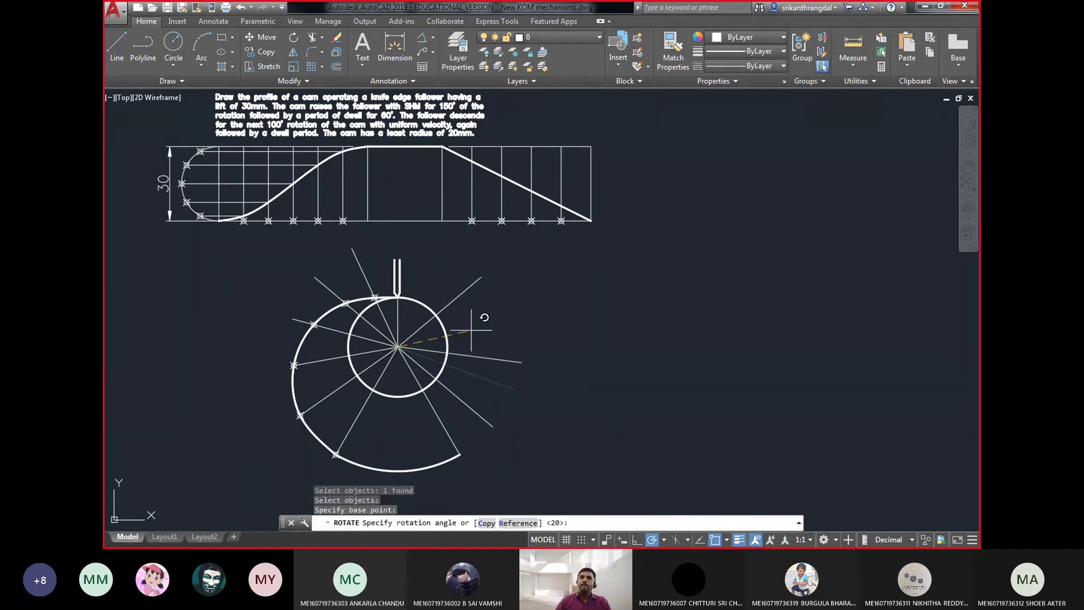
{"action": "type", "text": "c"}
- Copy the horizontal radial line 20° about the cam centre, then zoom to review
{"action": "key", "text": "Return"}
{"action": "key", "text": "Return"}
{"action": "key", "text": "Return"}
{"action": "left_click", "coordinate": [469, 347]}
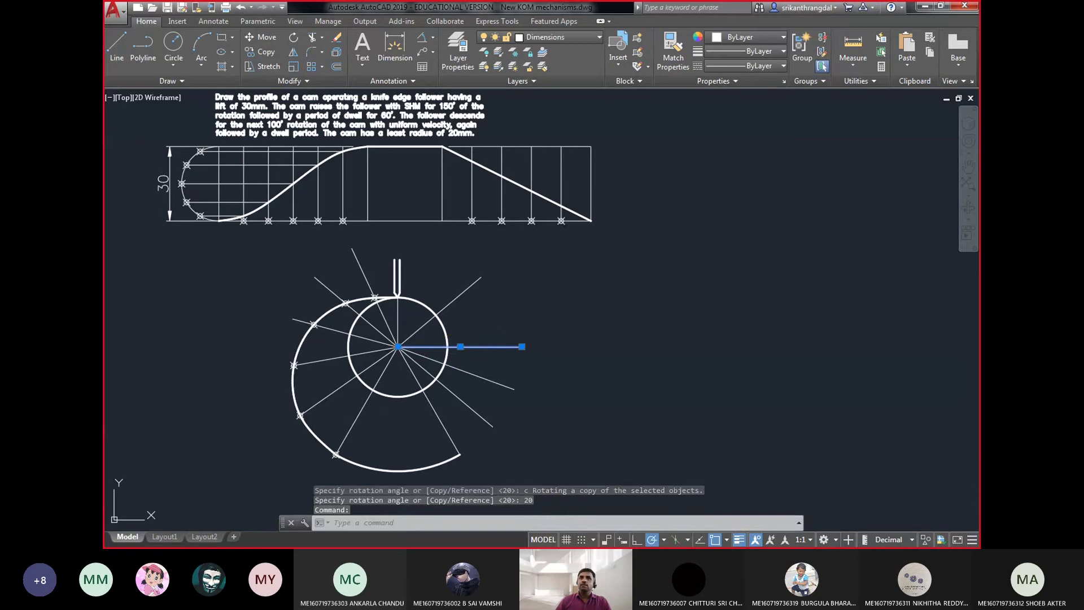
{"action": "key", "text": "Return"}
{"action": "left_click", "coordinate": [398, 347]}
{"action": "type", "text": "c"}
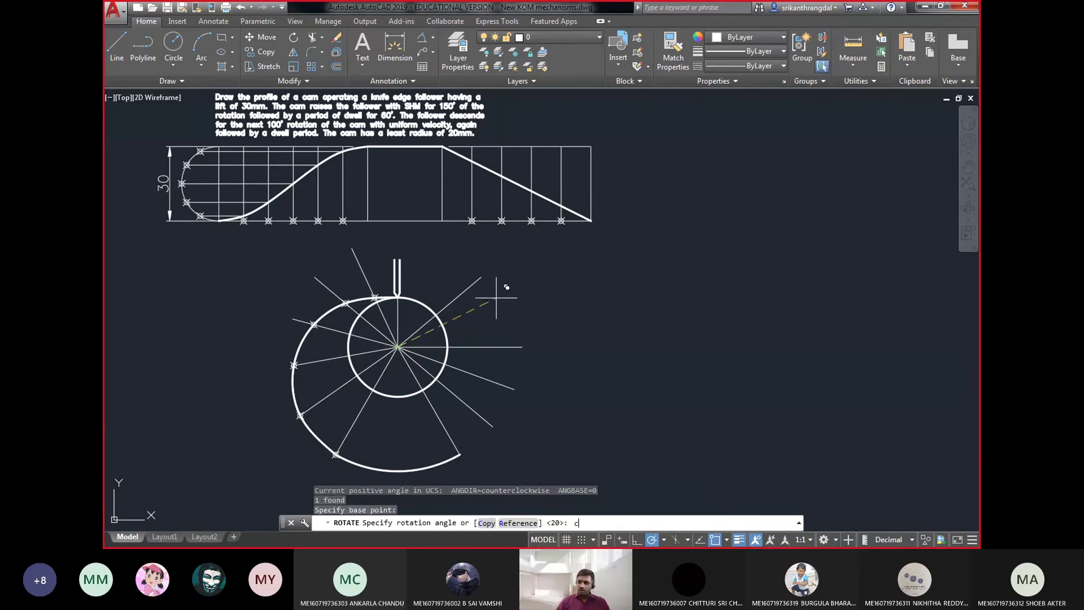
{"action": "key", "text": "Return"}
{"action": "type", "text": "20"}
{"action": "key", "text": "Return"}
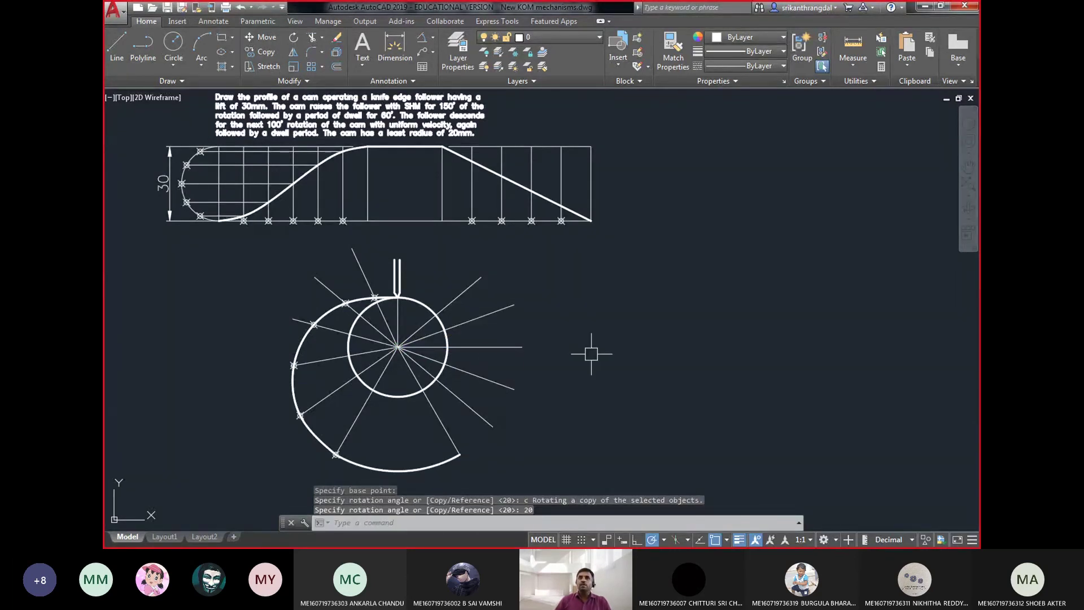
{"action": "key", "text": "Escape"}
{"action": "scroll", "coordinate": [426, 361], "scroll_direction": "up", "scroll_amount": 2}
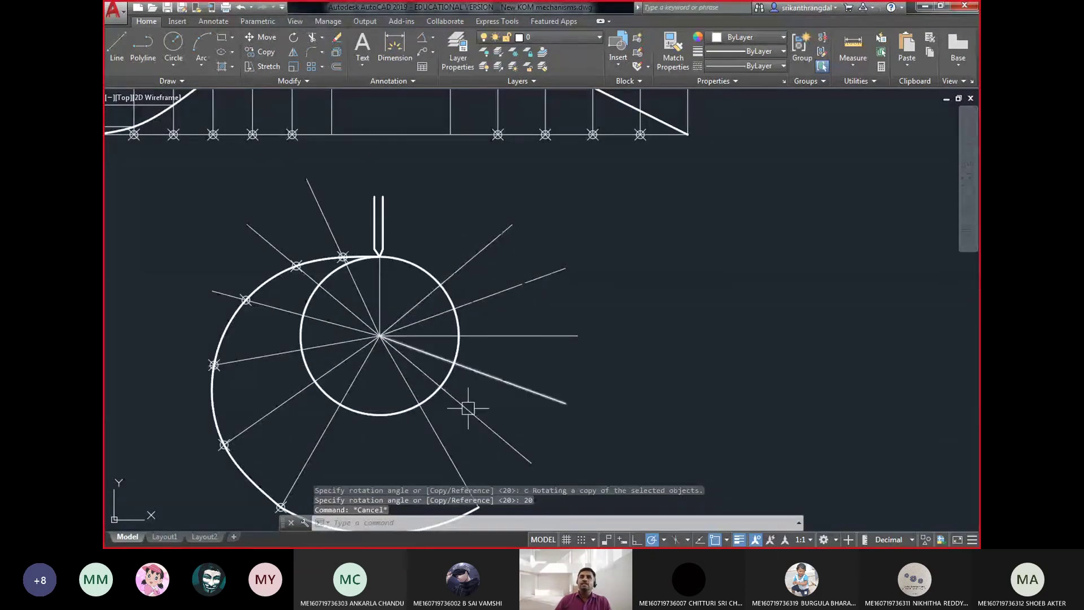
{"action": "scroll", "coordinate": [507, 292], "scroll_direction": "down", "scroll_amount": 2}
{"action": "scroll", "coordinate": [490, 271], "scroll_direction": "down", "scroll_amount": 1}
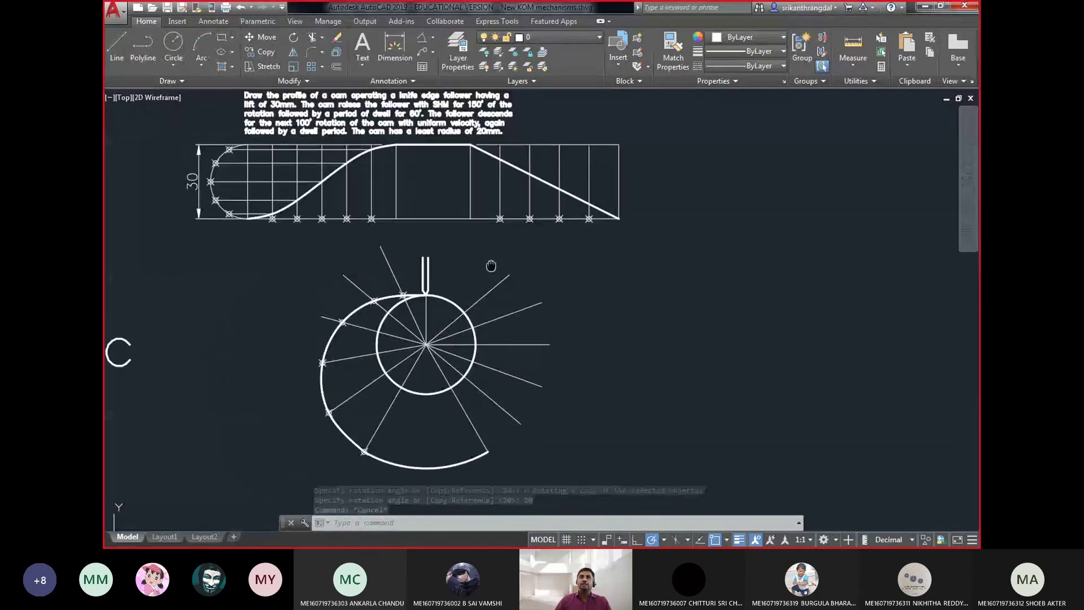
- Draw a transfer circle on a diagram node and mark the first descent point on its radial line
{"action": "type", "text": "c"}
{"action": "key", "text": "Return"}
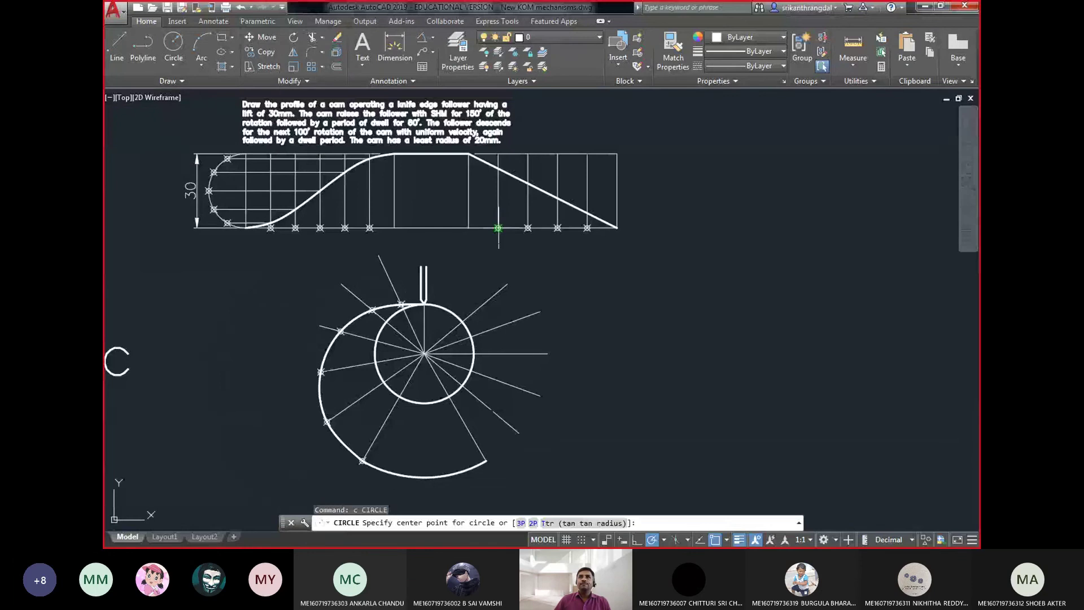
{"action": "left_click", "coordinate": [498, 228]}
{"action": "left_click", "coordinate": [557, 229]}
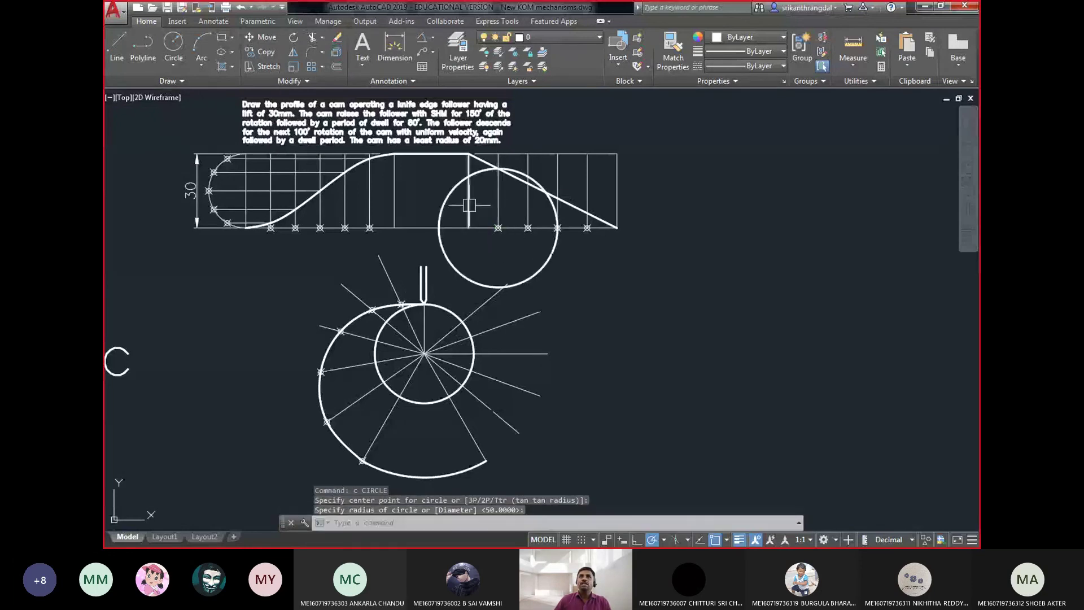
{"action": "left_click", "coordinate": [452, 191]}
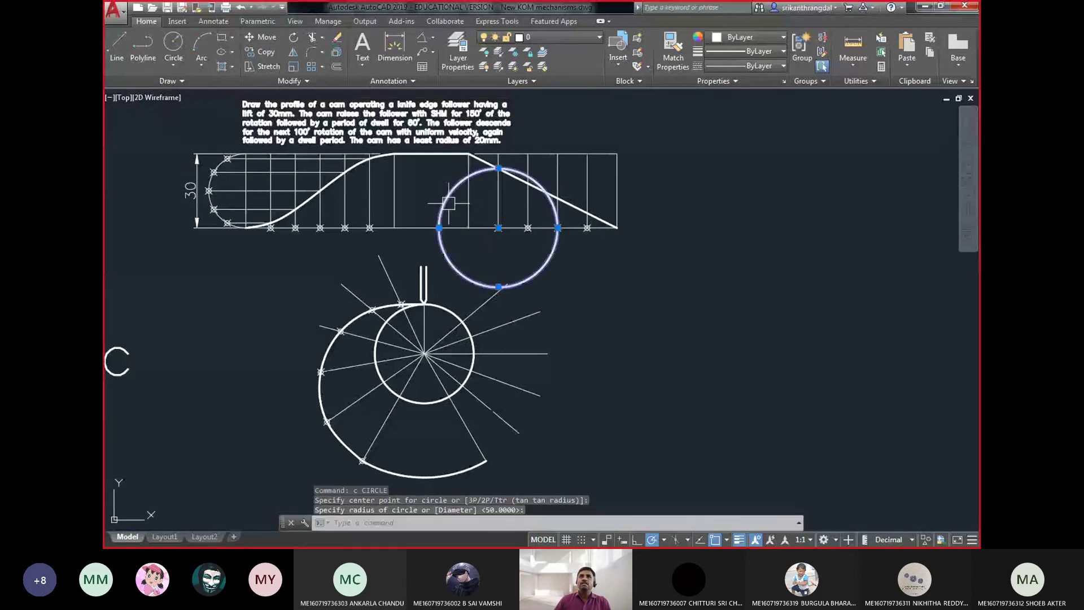
{"action": "left_click", "coordinate": [498, 229]}
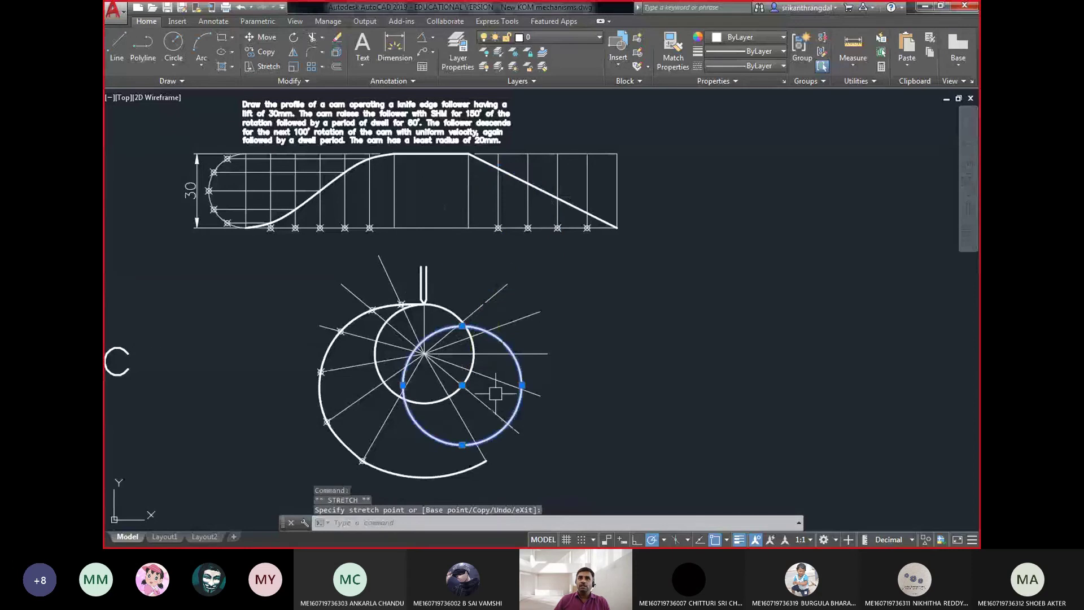
{"action": "left_click", "coordinate": [491, 393]}
{"action": "type", "text": "po"}
{"action": "key", "text": "Return"}
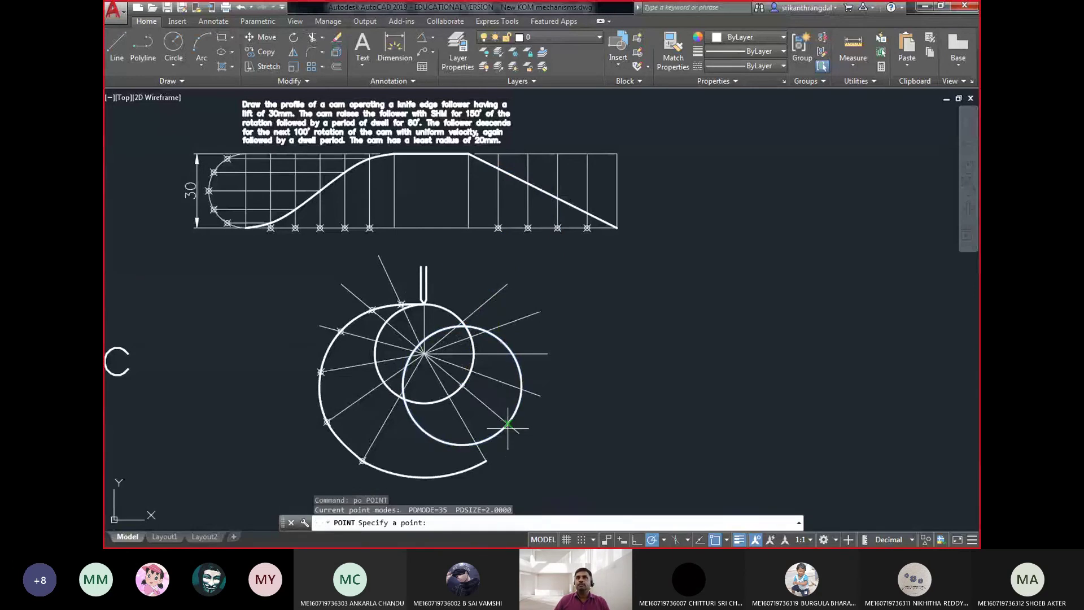
{"action": "left_click", "coordinate": [508, 427]}
{"action": "left_click", "coordinate": [508, 427]}
- Resize the circle to the next node's displacement and mark the second descent point
{"action": "left_click", "coordinate": [462, 385]}
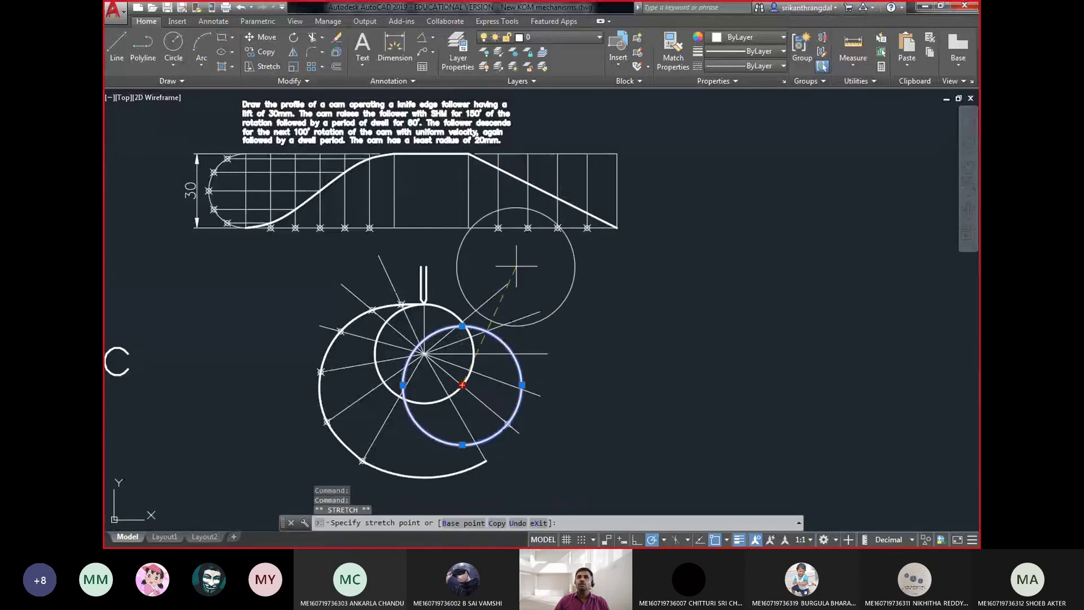
{"action": "left_click", "coordinate": [528, 167]}
{"action": "left_click", "coordinate": [528, 167]}
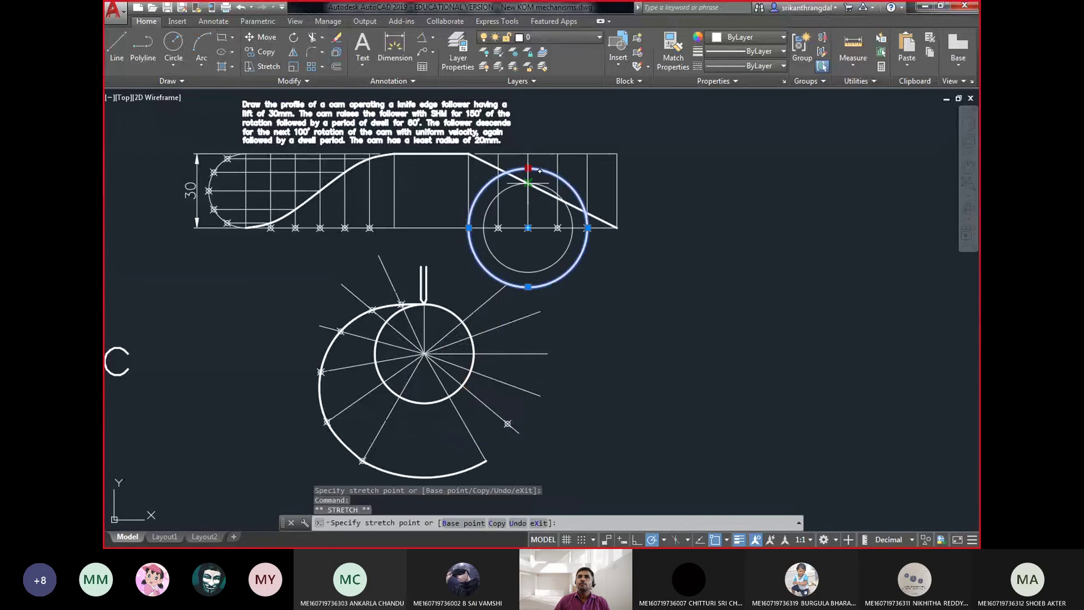
{"action": "left_click", "coordinate": [541, 185]}
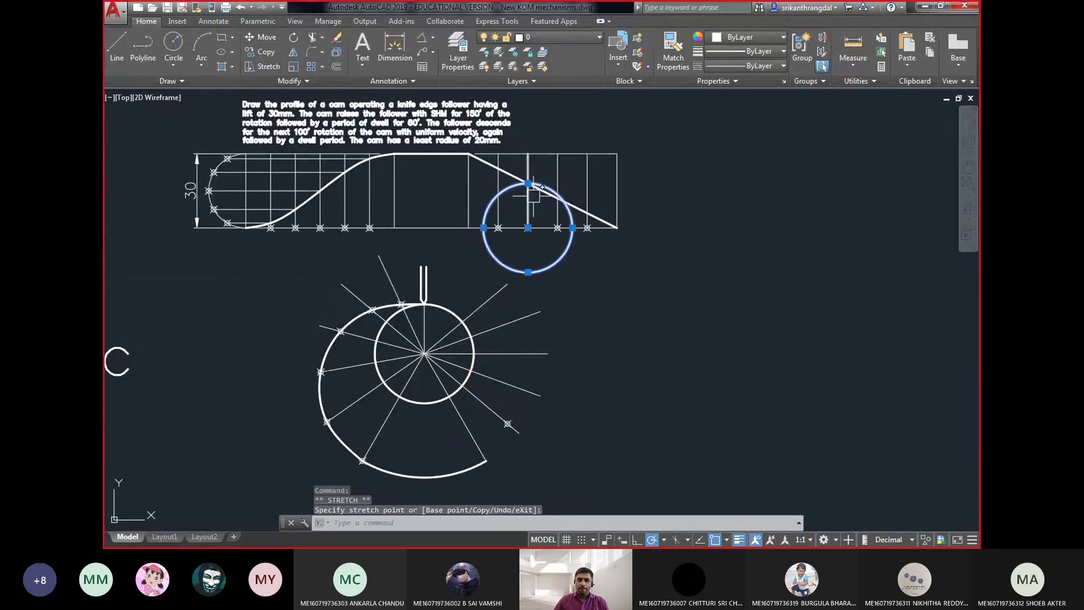
{"action": "left_click", "coordinate": [528, 227]}
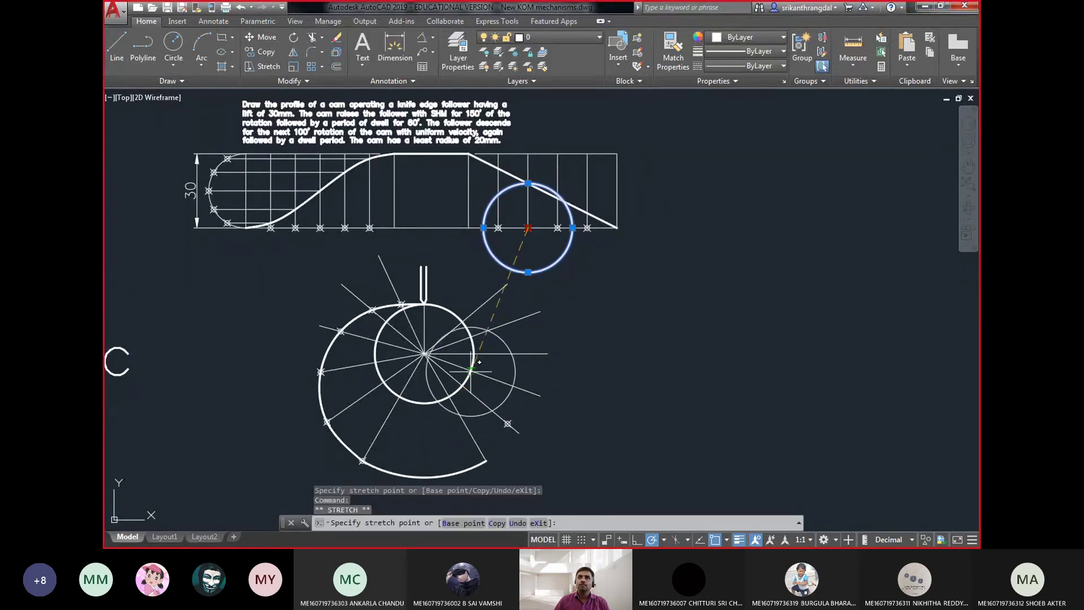
{"action": "left_click", "coordinate": [479, 362]}
{"action": "type", "text": "po"}
{"action": "key", "text": "Return"}
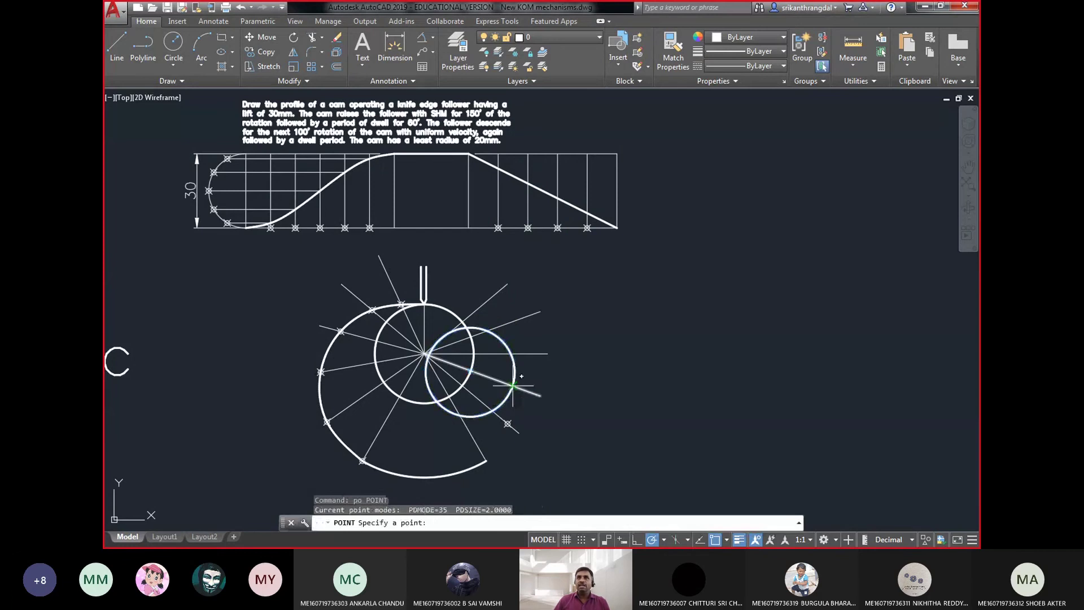
{"action": "left_click", "coordinate": [509, 384]}
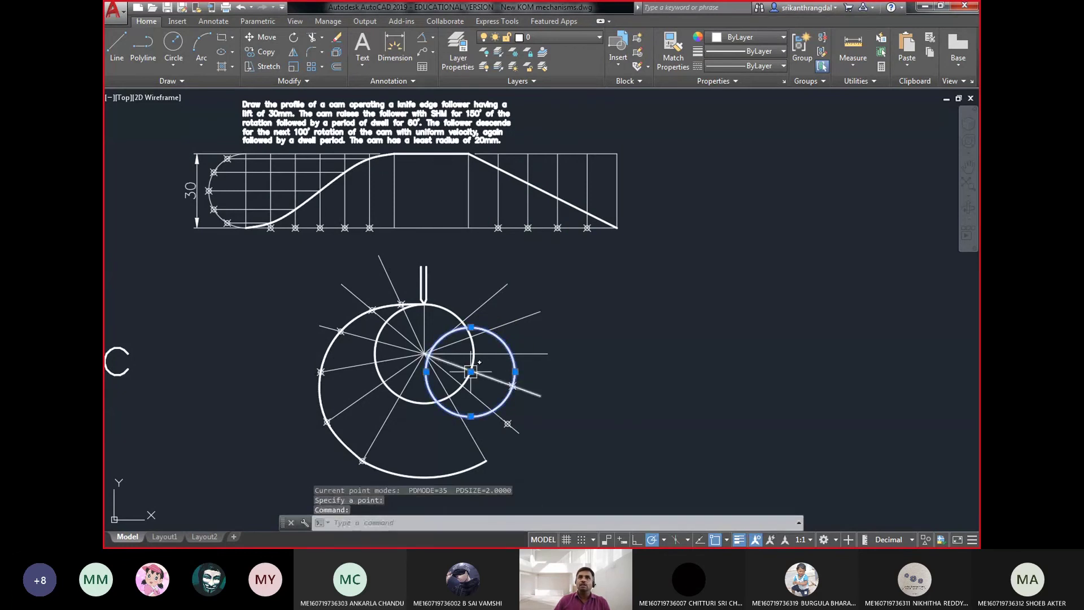
- Resize the circle for the following node and mark the third descent point
{"action": "left_click", "coordinate": [471, 371]}
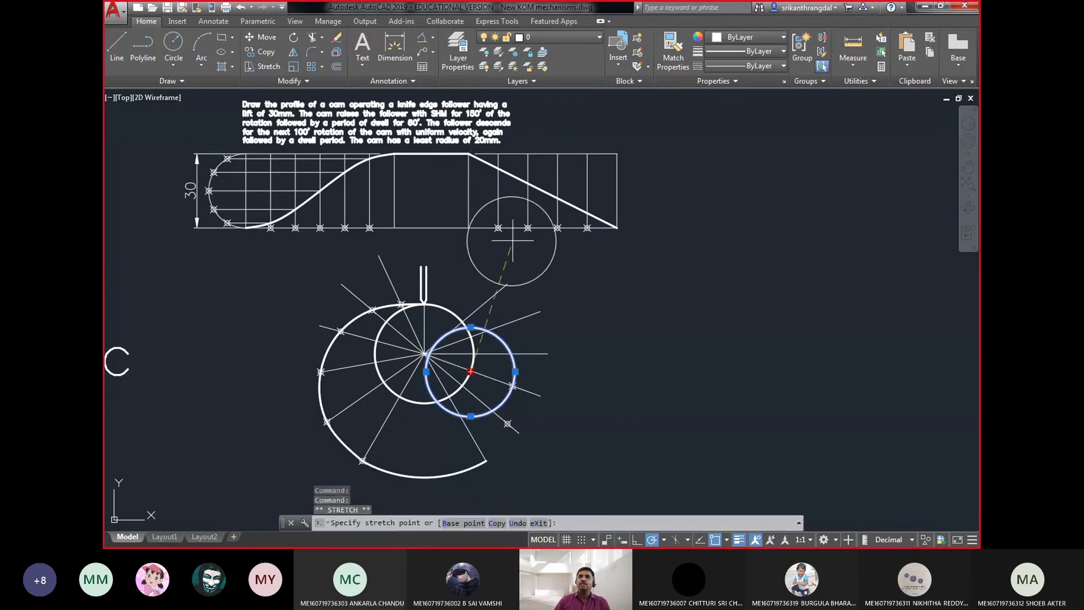
{"action": "left_click", "coordinate": [558, 197]}
{"action": "left_click", "coordinate": [558, 227]}
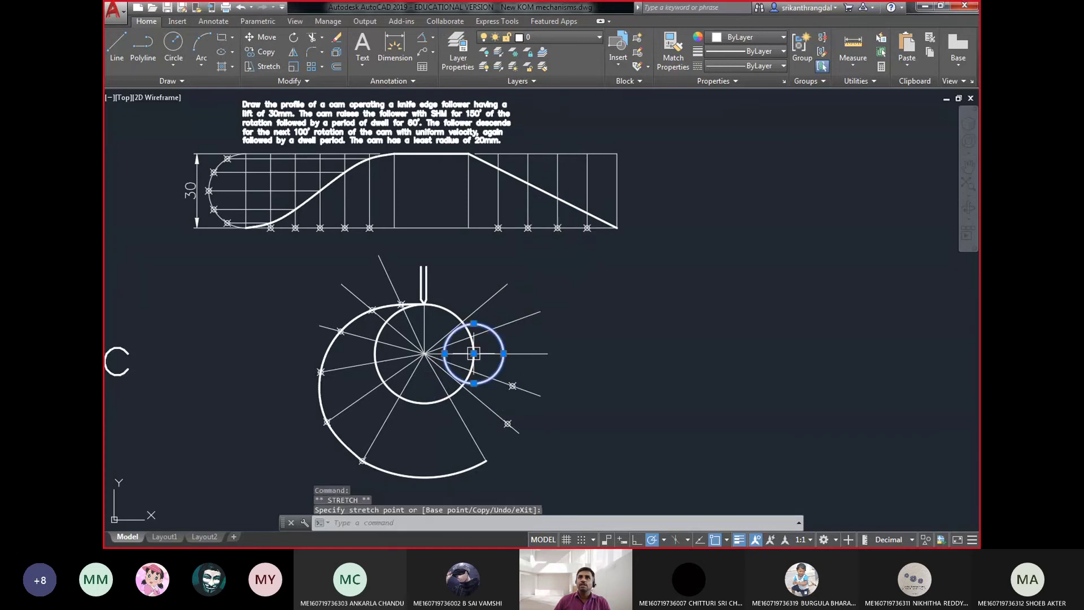
{"action": "key", "text": "Escape"}
{"action": "type", "text": "po"}
{"action": "key", "text": "Return"}
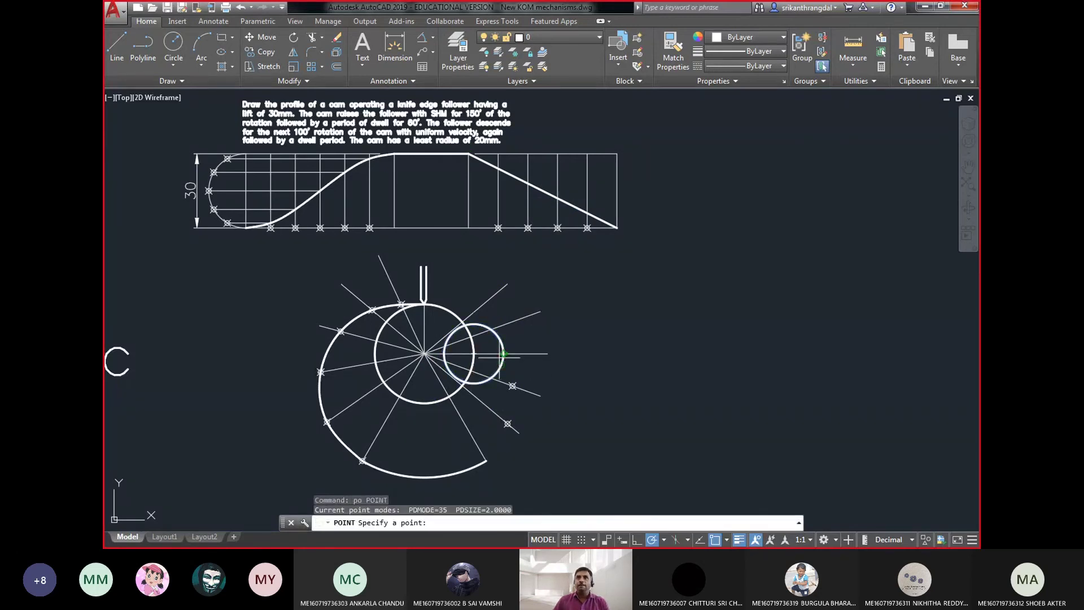
{"action": "left_click", "coordinate": [503, 354]}
{"action": "left_click", "coordinate": [503, 354]}
- Shrink the circle to half radius, mark the last descent point, and erase the circle
{"action": "left_click", "coordinate": [473, 353]}
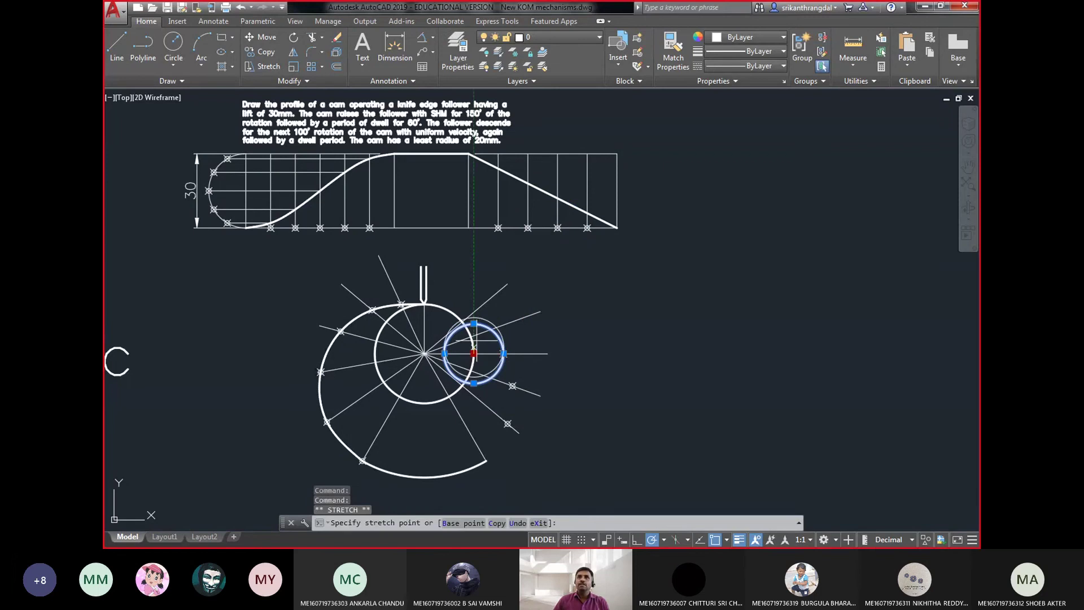
{"action": "left_click", "coordinate": [588, 213]}
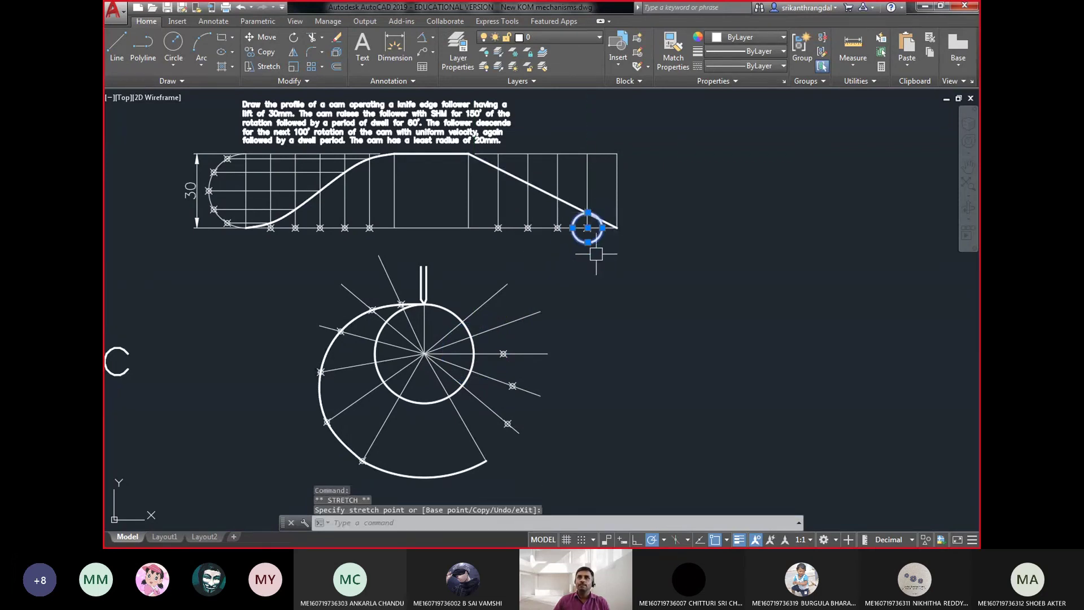
{"action": "left_click", "coordinate": [587, 228]}
{"action": "left_click", "coordinate": [470, 336]}
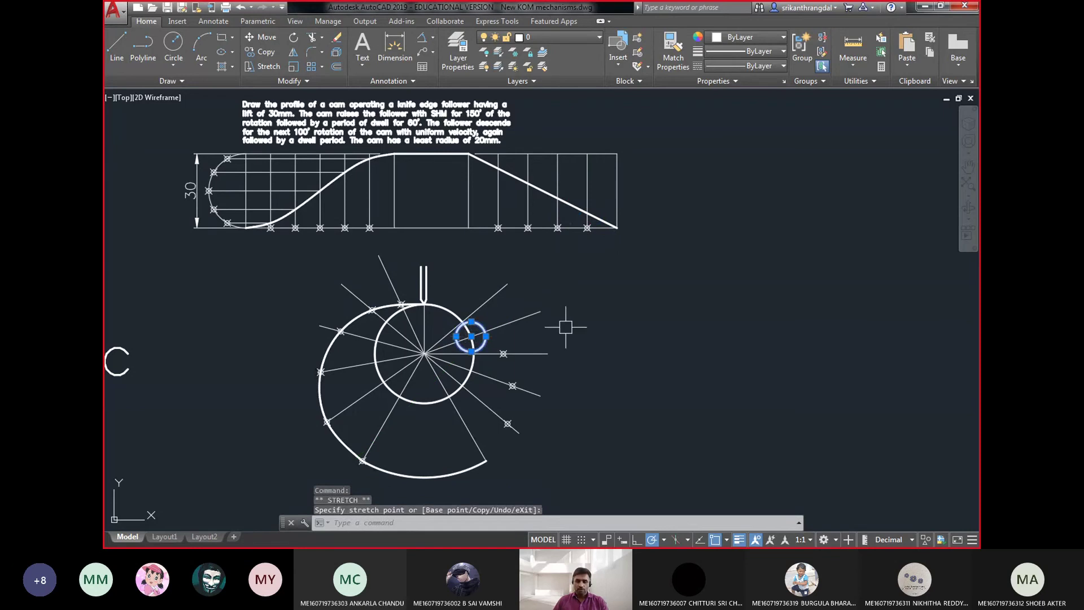
{"action": "key", "text": "Escape"}
{"action": "type", "text": "po"}
{"action": "key", "text": "Return"}
{"action": "left_click", "coordinate": [485, 332]}
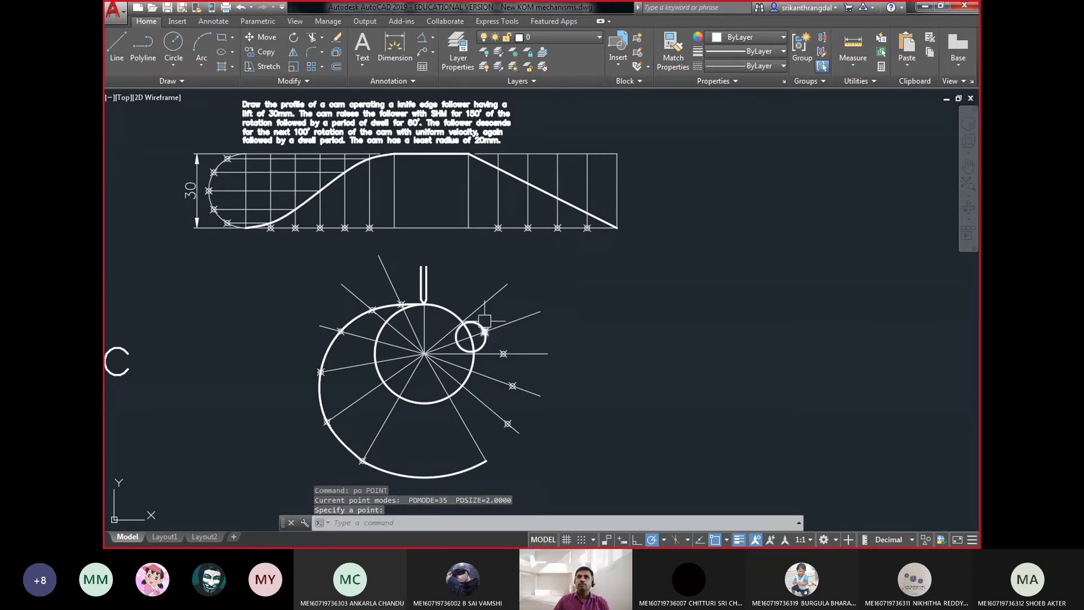
{"action": "left_click", "coordinate": [480, 319]}
{"action": "type", "text": "e"}
{"action": "key", "text": "Return"}
- Trim off the overshooting outer part of the radial line
{"action": "scroll", "coordinate": [477, 361], "scroll_direction": "up", "scroll_amount": 2}
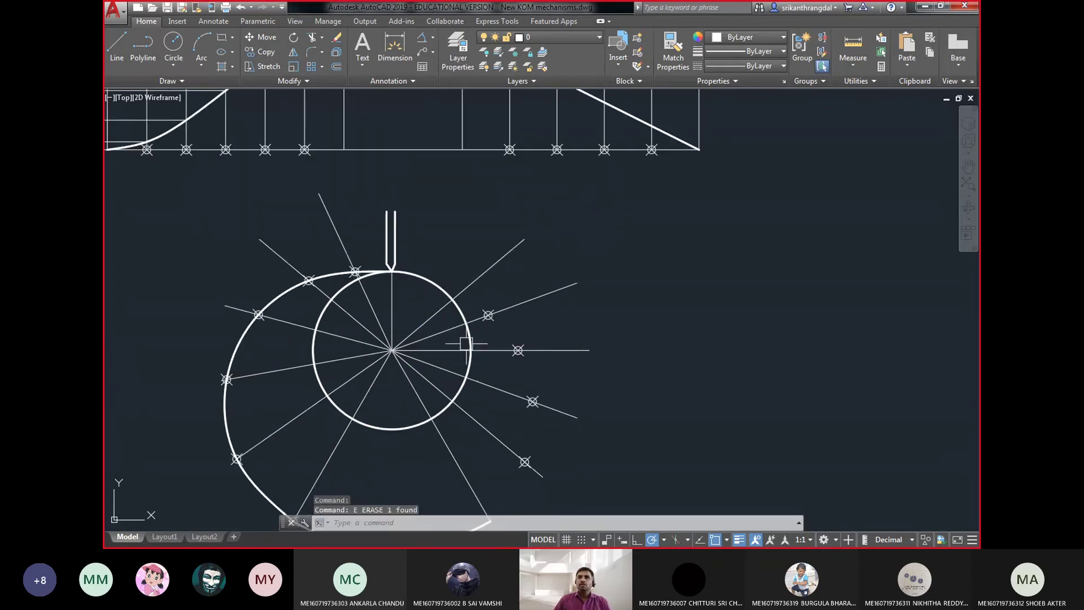
{"action": "type", "text": "y"}
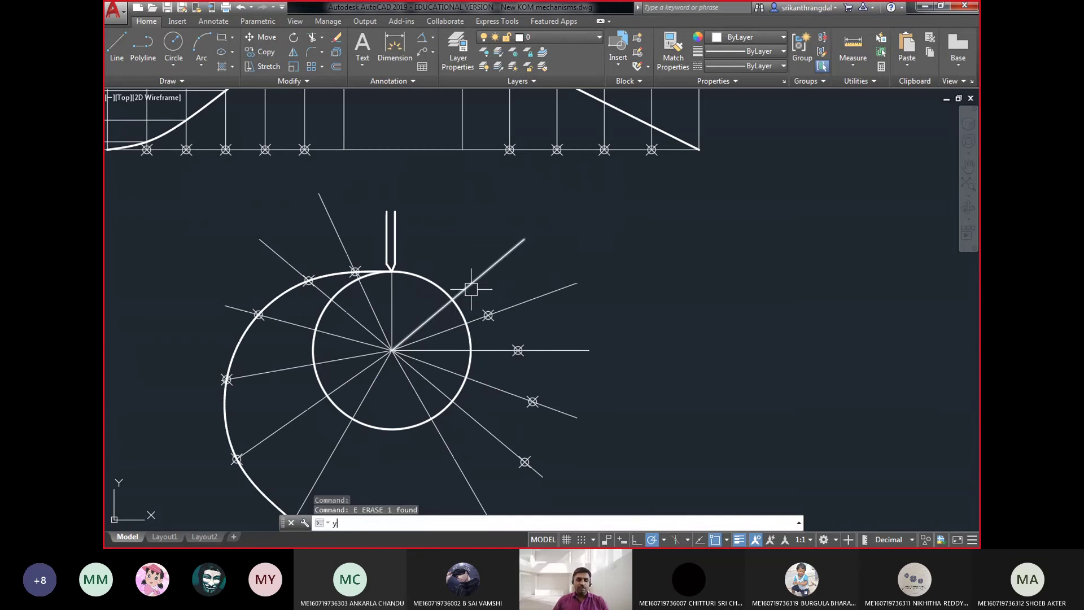
{"action": "key", "text": "Return"}
{"action": "key", "text": "Return"}
{"action": "left_click", "coordinate": [503, 255]}
{"action": "middle_click_drag", "start_coordinate": [584, 313], "coordinate": [583, 221]}
{"action": "key", "text": "Escape"}
- Spline the descent curve from the dwell arc end through the descent points to the base circle
{"action": "type", "text": "spl"}
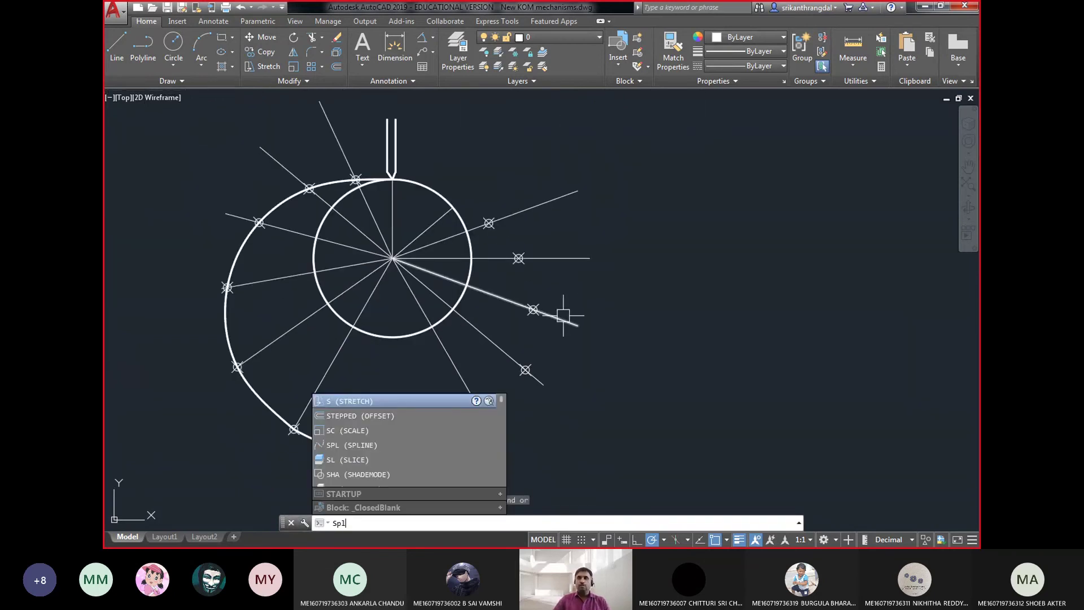
{"action": "key", "text": "Return"}
{"action": "left_click", "coordinate": [491, 429]}
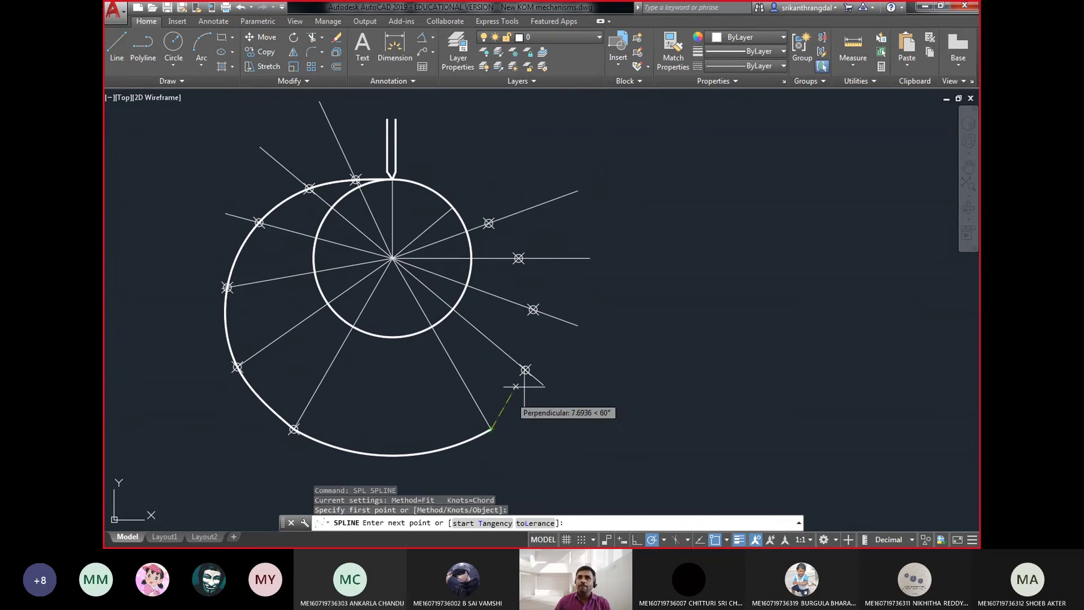
{"action": "left_click", "coordinate": [525, 370]}
{"action": "left_click", "coordinate": [534, 309]}
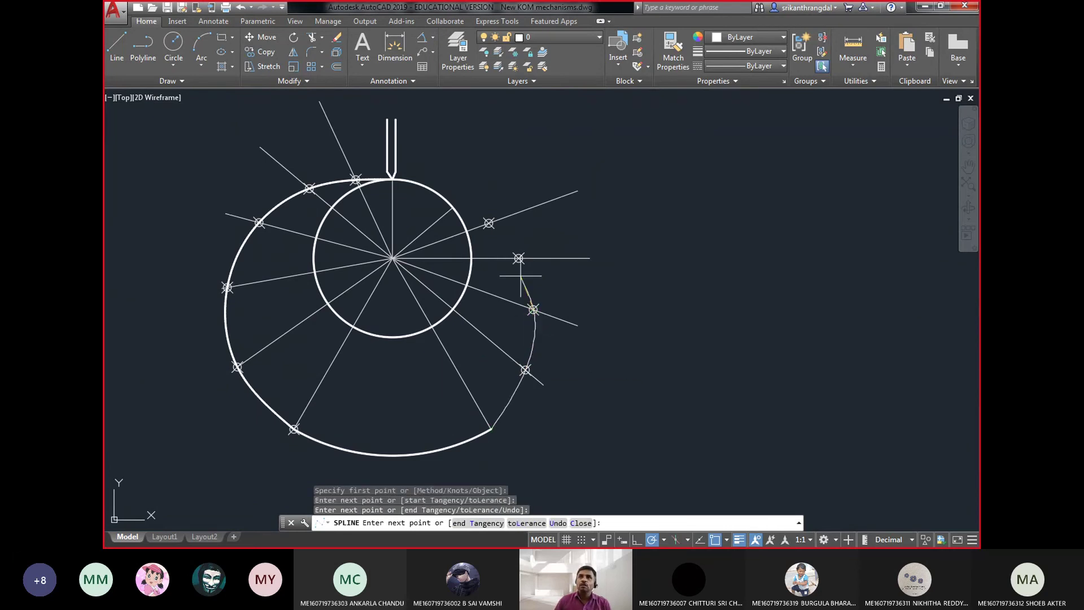
{"action": "left_click", "coordinate": [519, 259]}
{"action": "left_click", "coordinate": [489, 223]}
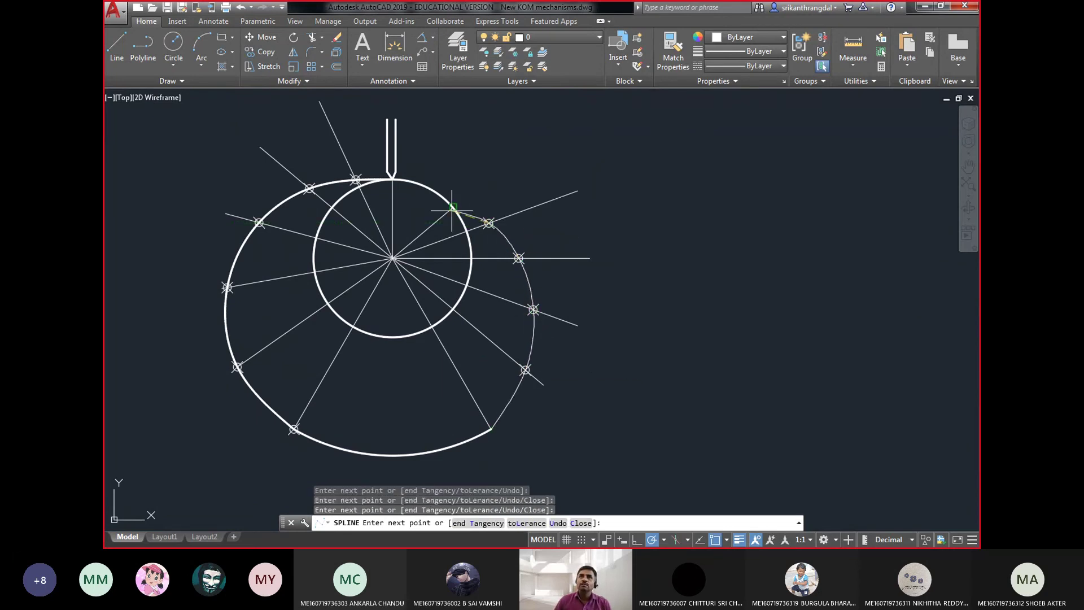
{"action": "key", "text": "Return"}
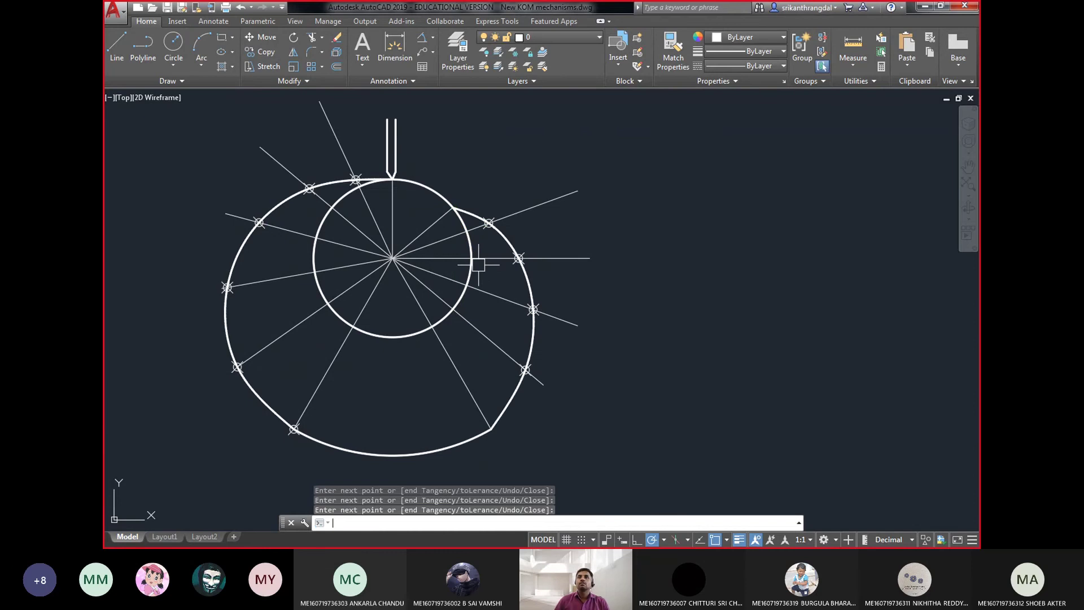
{"action": "left_click", "coordinate": [280, 396]}
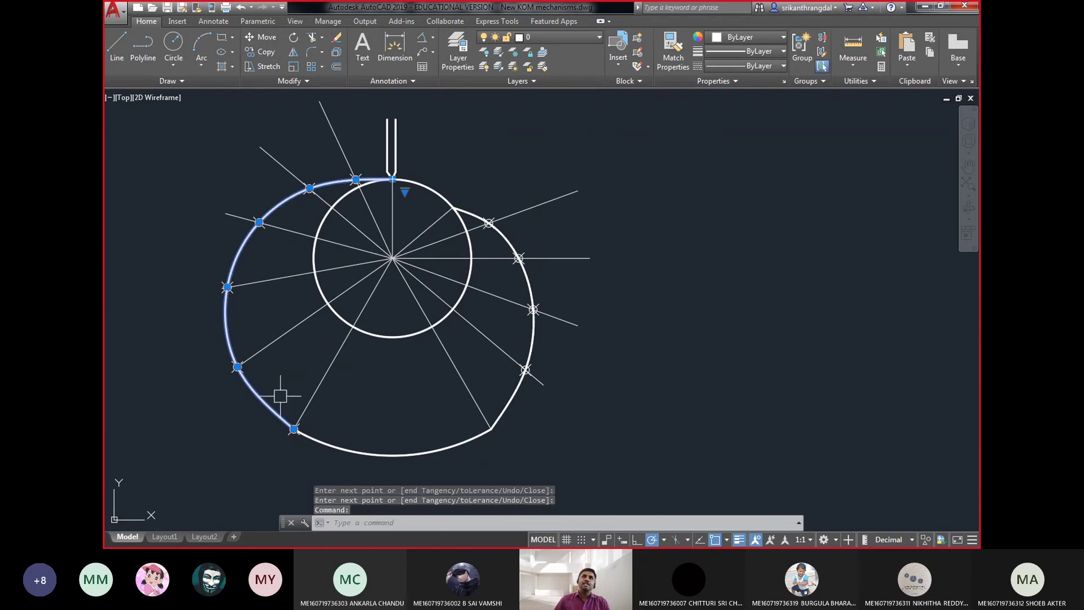
{"action": "left_click", "coordinate": [491, 418]}
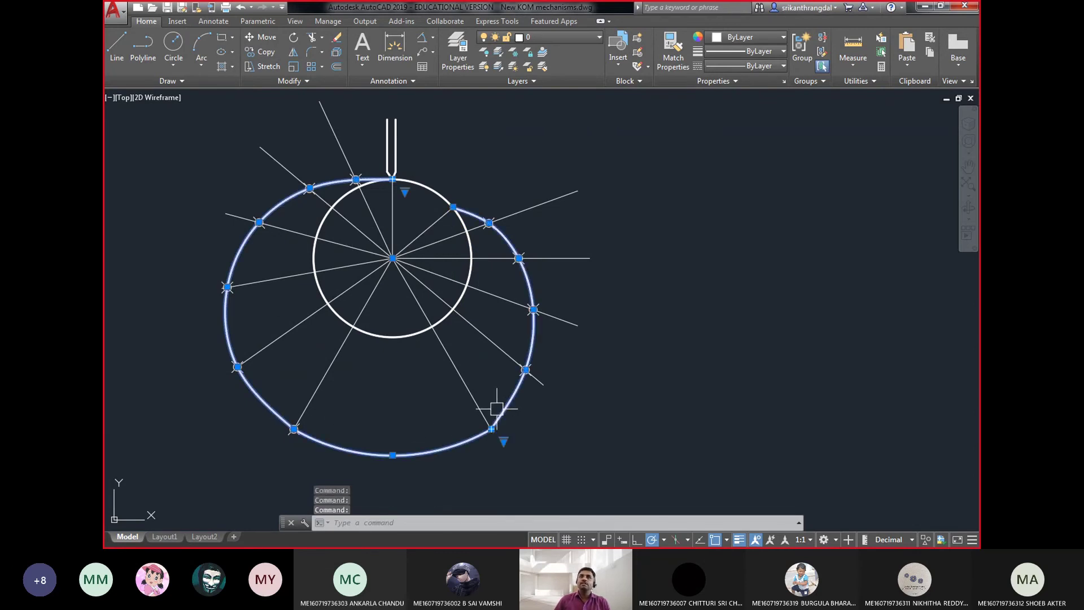
{"action": "key", "text": "Escape"}
- Break the base circle where the descent curve joins it
{"action": "type", "text": "b"}
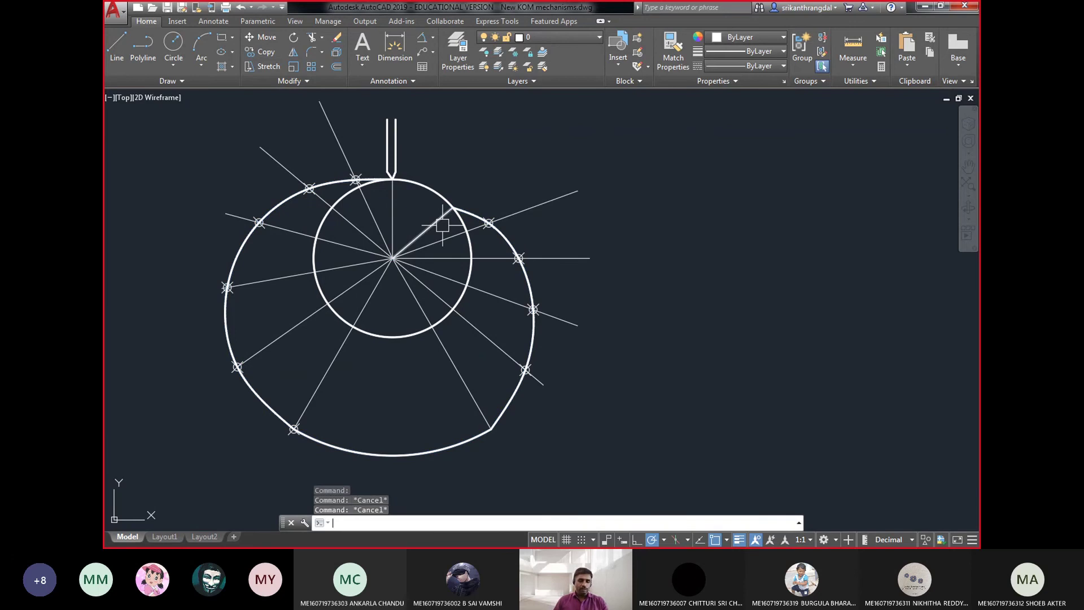
{"action": "type", "text": "r"}
{"action": "key", "text": "Return"}
{"action": "scroll", "coordinate": [446, 182], "scroll_direction": "up", "scroll_amount": 2}
{"action": "scroll", "coordinate": [452, 214], "scroll_direction": "up", "scroll_amount": 2}
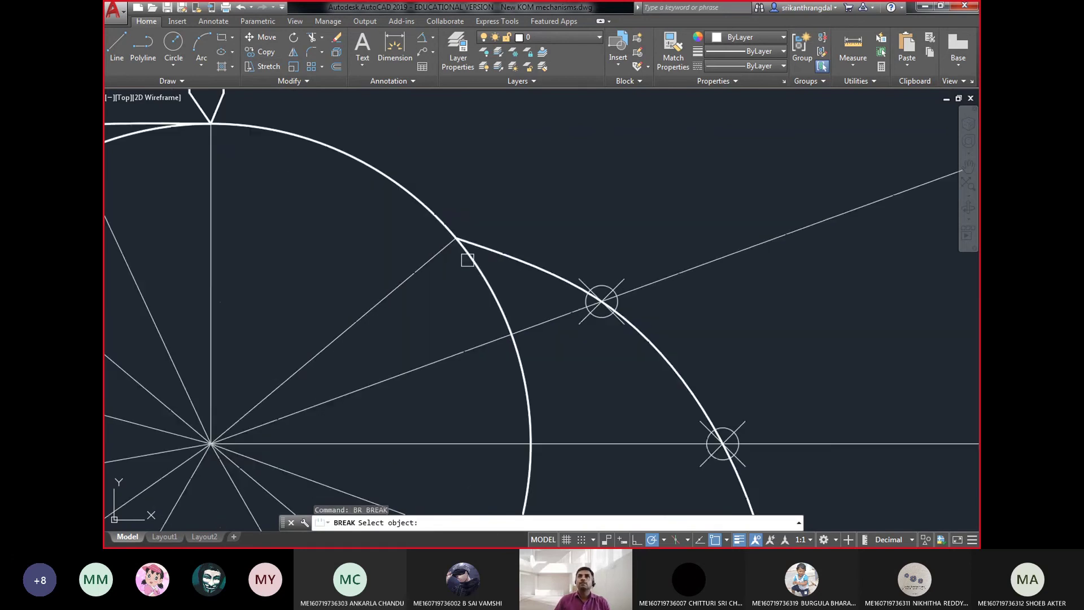
{"action": "left_click", "coordinate": [465, 251]}
{"action": "left_click", "coordinate": [456, 237]}
{"action": "scroll", "coordinate": [491, 290], "scroll_direction": "down", "scroll_amount": 2}
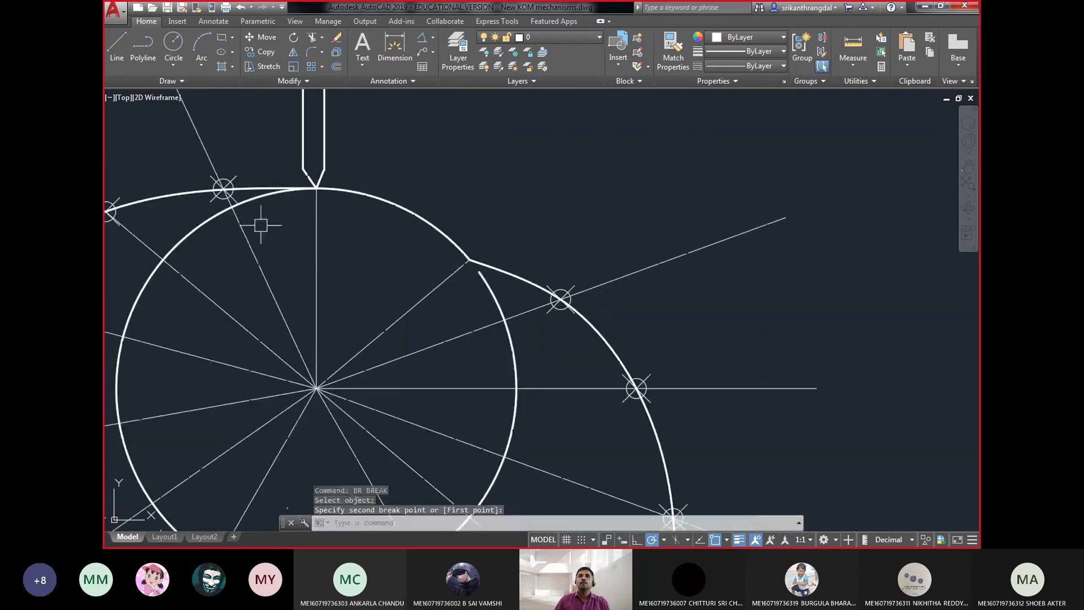
{"action": "key", "text": "Return"}
{"action": "left_click", "coordinate": [305, 189]}
{"action": "scroll", "coordinate": [317, 192], "scroll_direction": "down", "scroll_amount": 2}
{"action": "scroll", "coordinate": [359, 245], "scroll_direction": "down", "scroll_amount": 1}
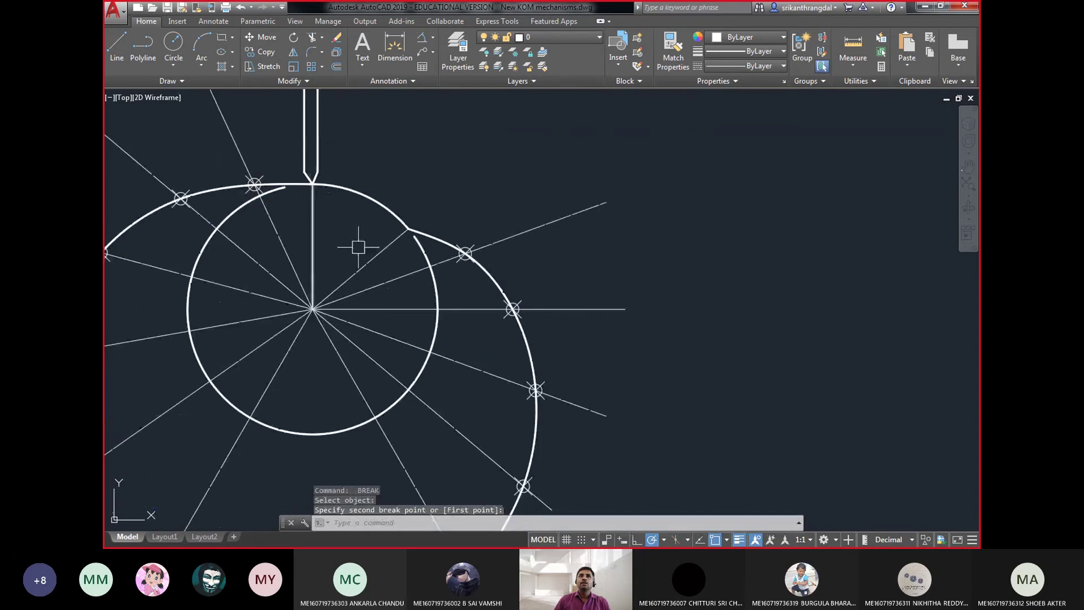
- Give the base circle a thin construction line's properties, then review the finished profile
{"action": "type", "text": "ma"}
{"action": "key", "text": "Return"}
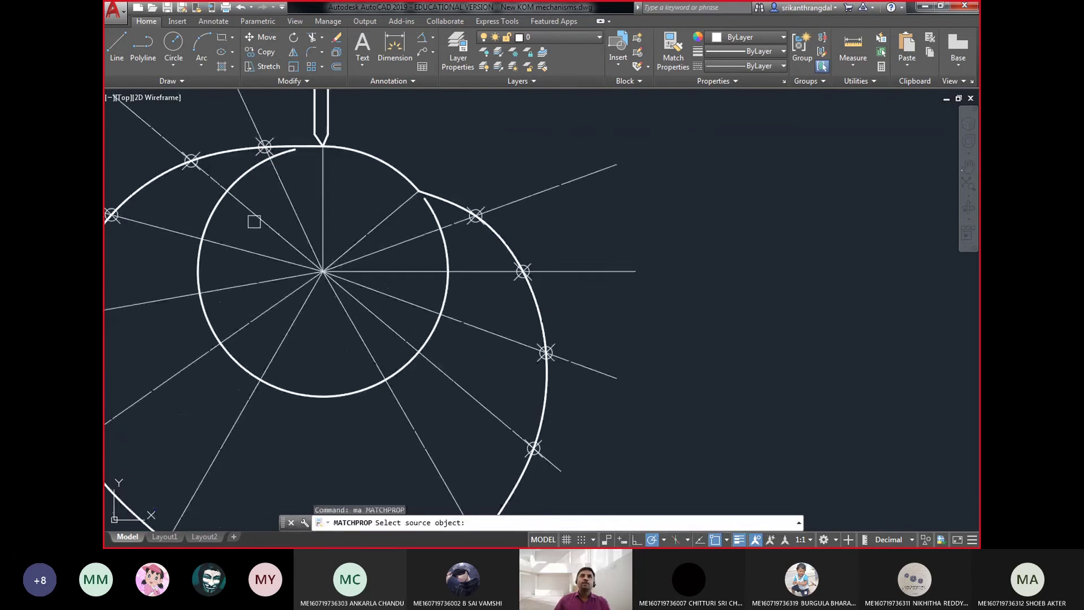
{"action": "left_click", "coordinate": [251, 214]}
{"action": "left_click", "coordinate": [212, 213]}
{"action": "scroll", "coordinate": [283, 226], "scroll_direction": "down", "scroll_amount": 4}
{"action": "mouse_move", "coordinate": [401, 283]}
{"action": "middle_mouse_down"}
{"action": "mouse_move", "coordinate": [418, 293]}
{"action": "mouse_move", "coordinate": [430, 361]}
{"action": "middle_mouse_up"}
{"action": "key", "text": "Return"}
{"action": "scroll", "coordinate": [363, 332], "scroll_direction": "up", "scroll_amount": 2}
{"action": "middle_click_drag", "start_coordinate": [362, 331], "coordinate": [388, 321]}
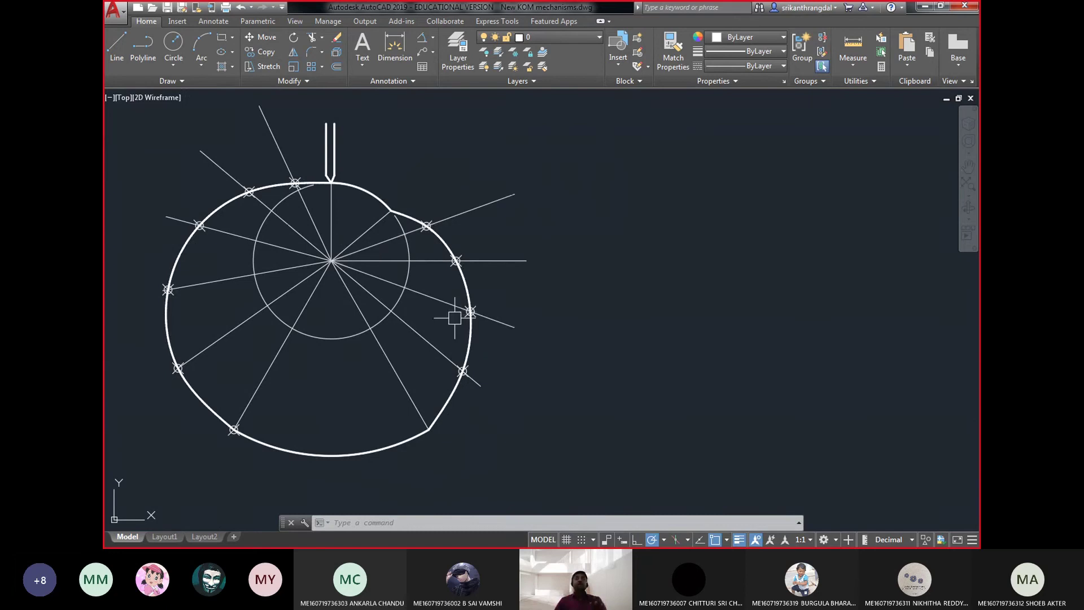
{"action": "scroll", "coordinate": [557, 346], "scroll_direction": "down", "scroll_amount": 2}
{"action": "middle_click_drag", "start_coordinate": [586, 288], "coordinate": [626, 371]}
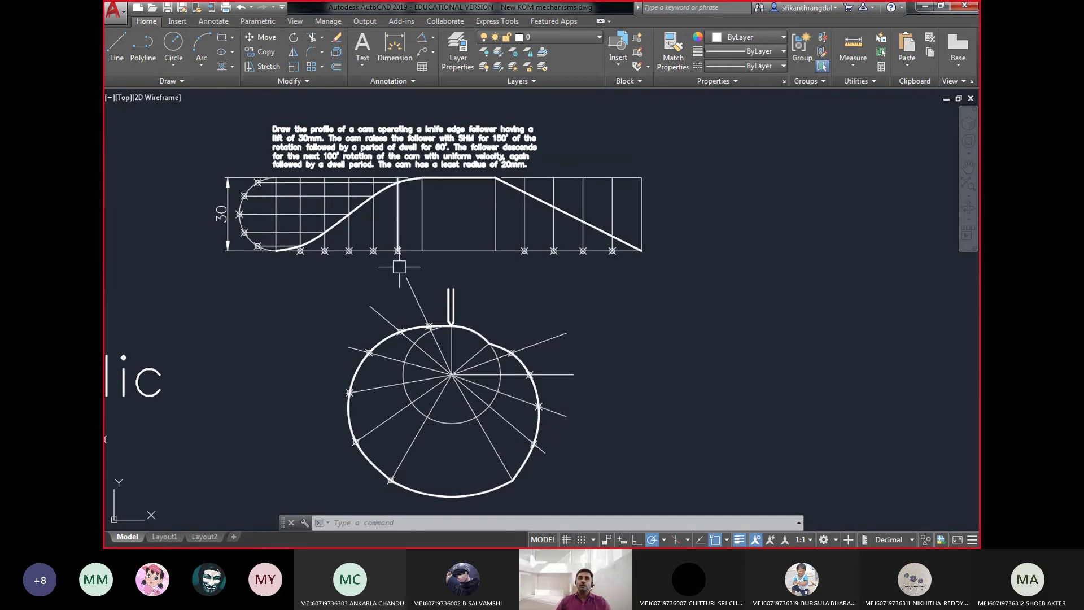
{"action": "mouse_move", "coordinate": [427, 432]}
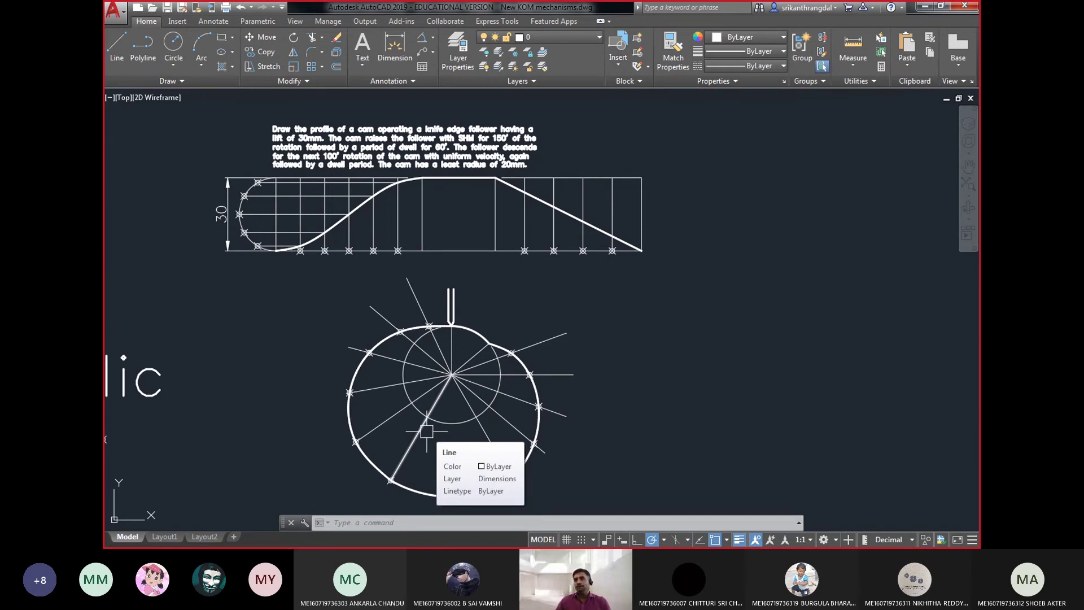
{"action": "left_click", "coordinate": [632, 432]}
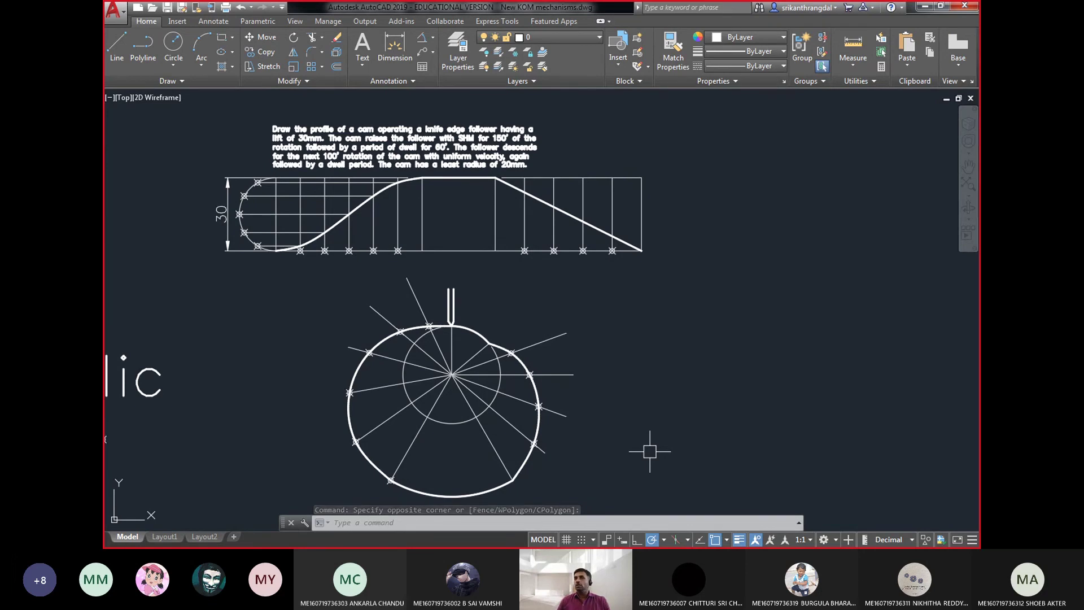
- Zoom out to the motion diagrams, then close New KOM mechanisms and answer the save prompt
{"action": "scroll", "coordinate": [543, 258], "scroll_direction": "down", "scroll_amount": 3}
{"action": "middle_click_drag", "start_coordinate": [573, 347], "coordinate": [745, 265]}
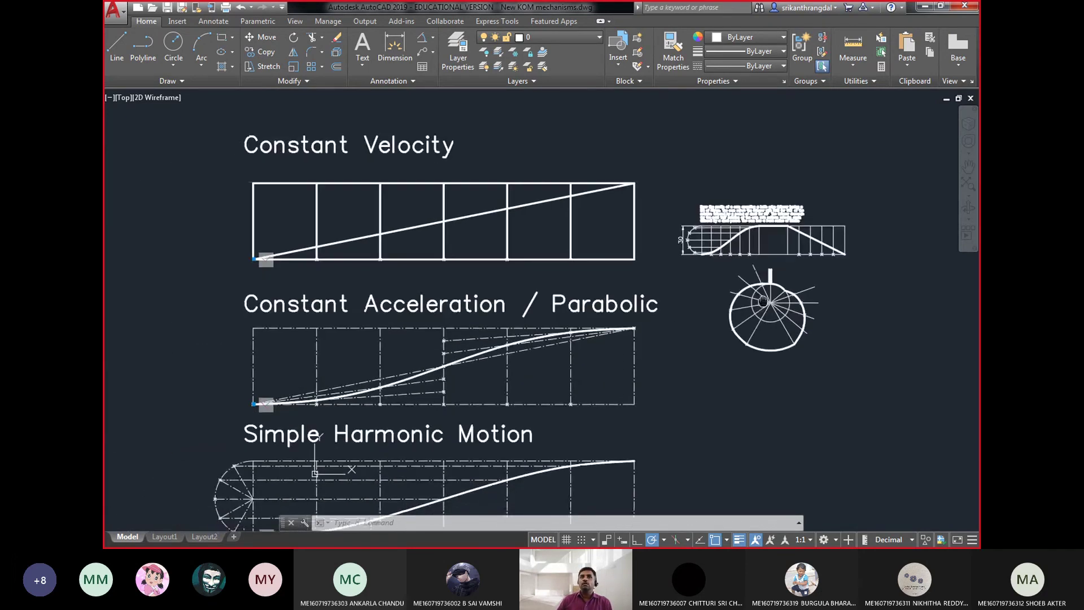
{"action": "middle_click_drag", "start_coordinate": [311, 435], "coordinate": [288, 434]}
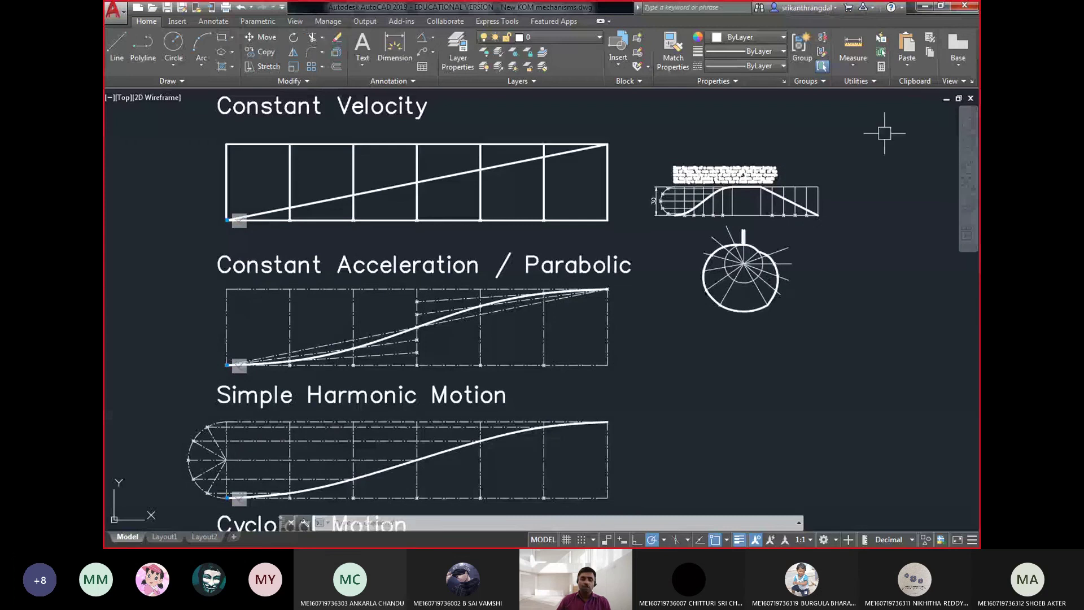
{"action": "left_click", "coordinate": [971, 98]}
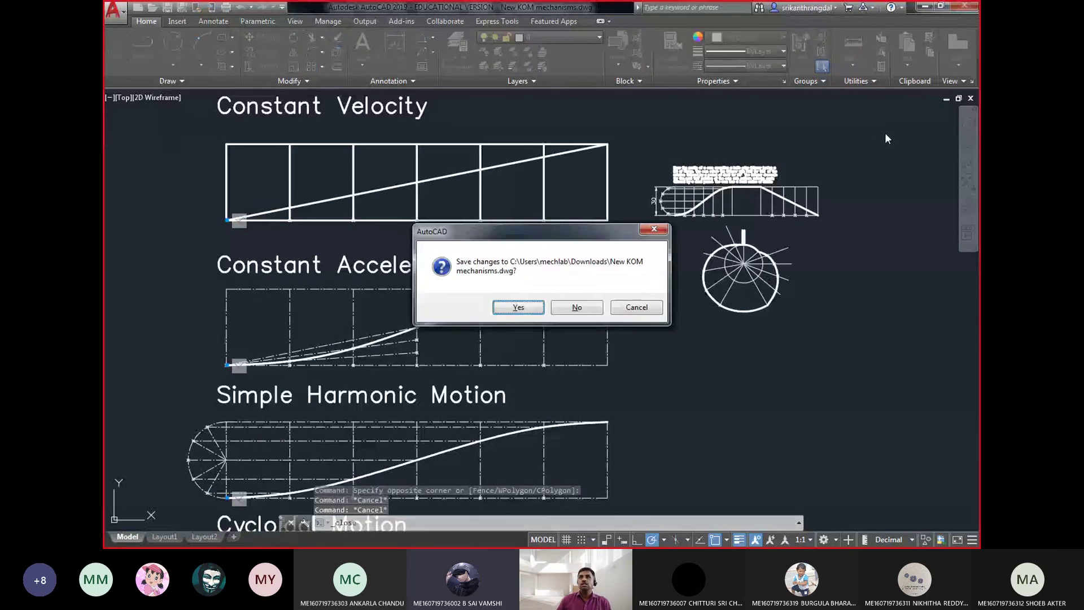
{"action": "left_click", "coordinate": [532, 313]}
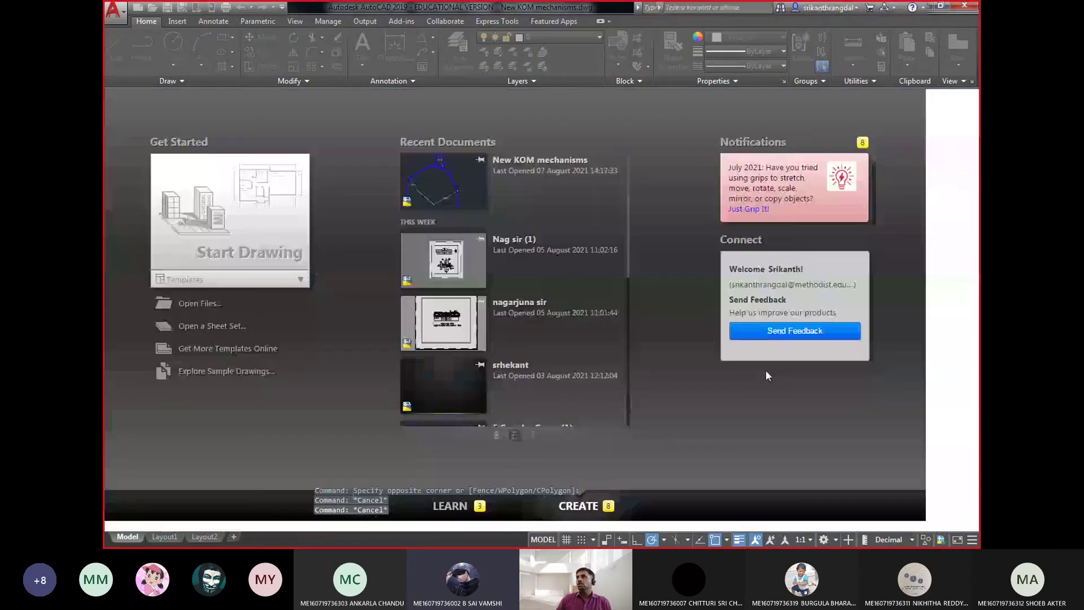